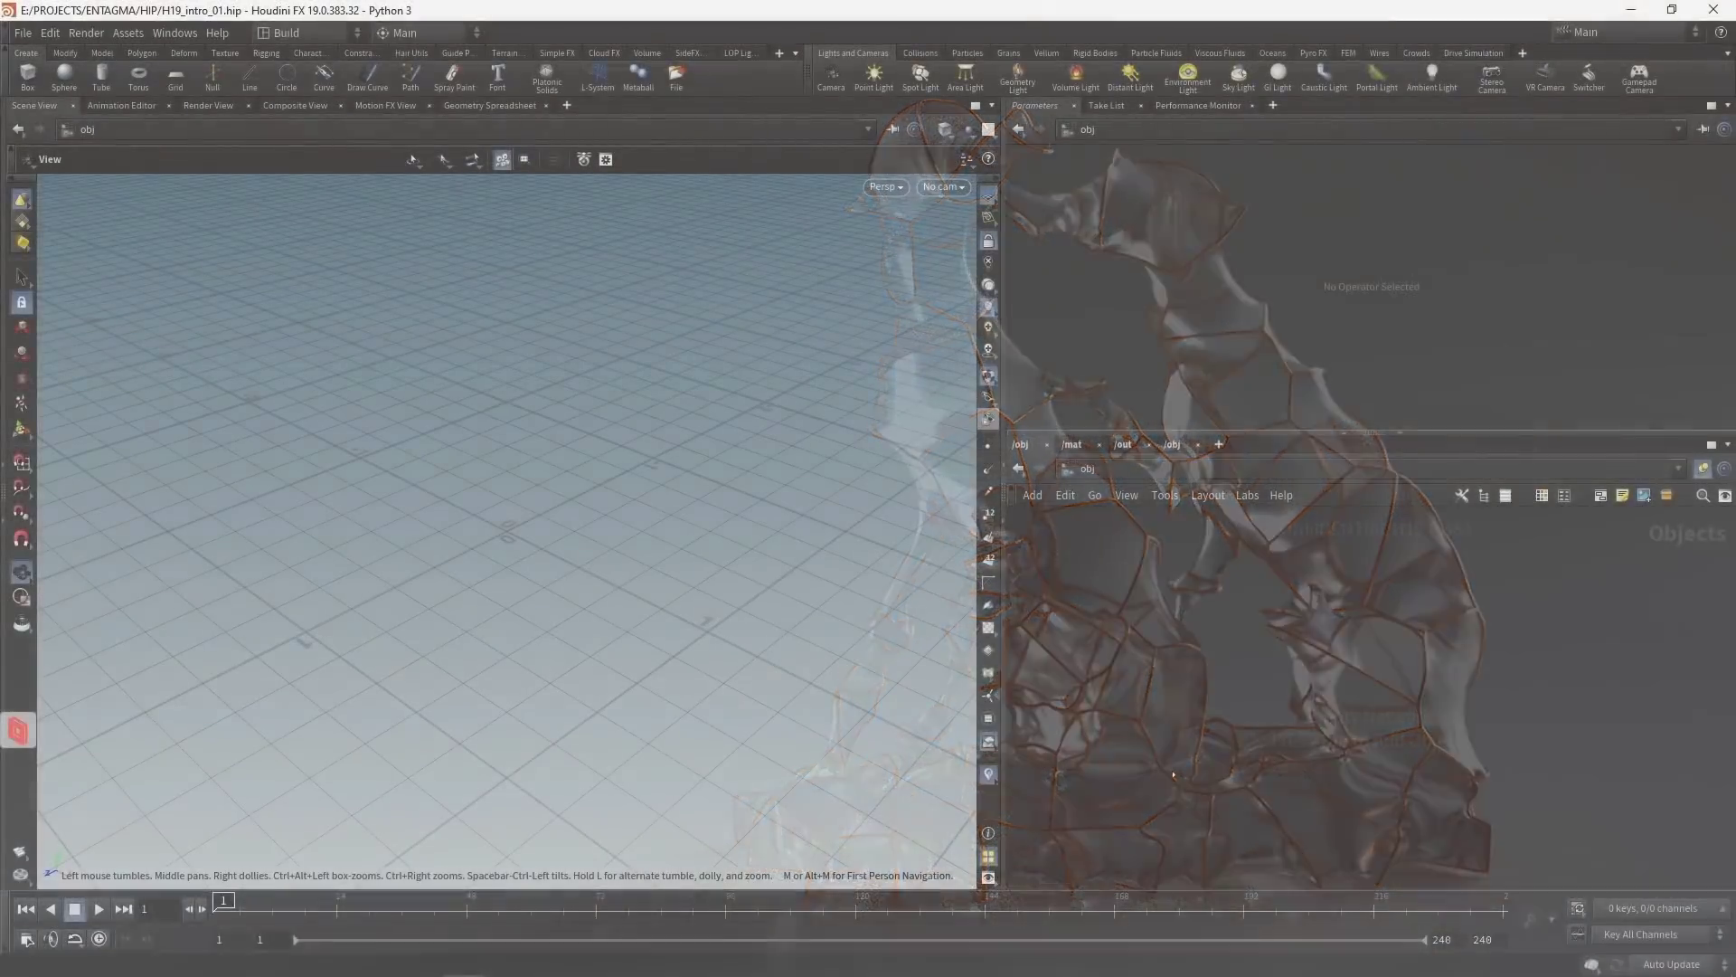
# Step: Add a File object to the empty object network and go inside it
pyautogui.press('Tab')
pyautogui.write('fil')
pyautogui.press('Return')
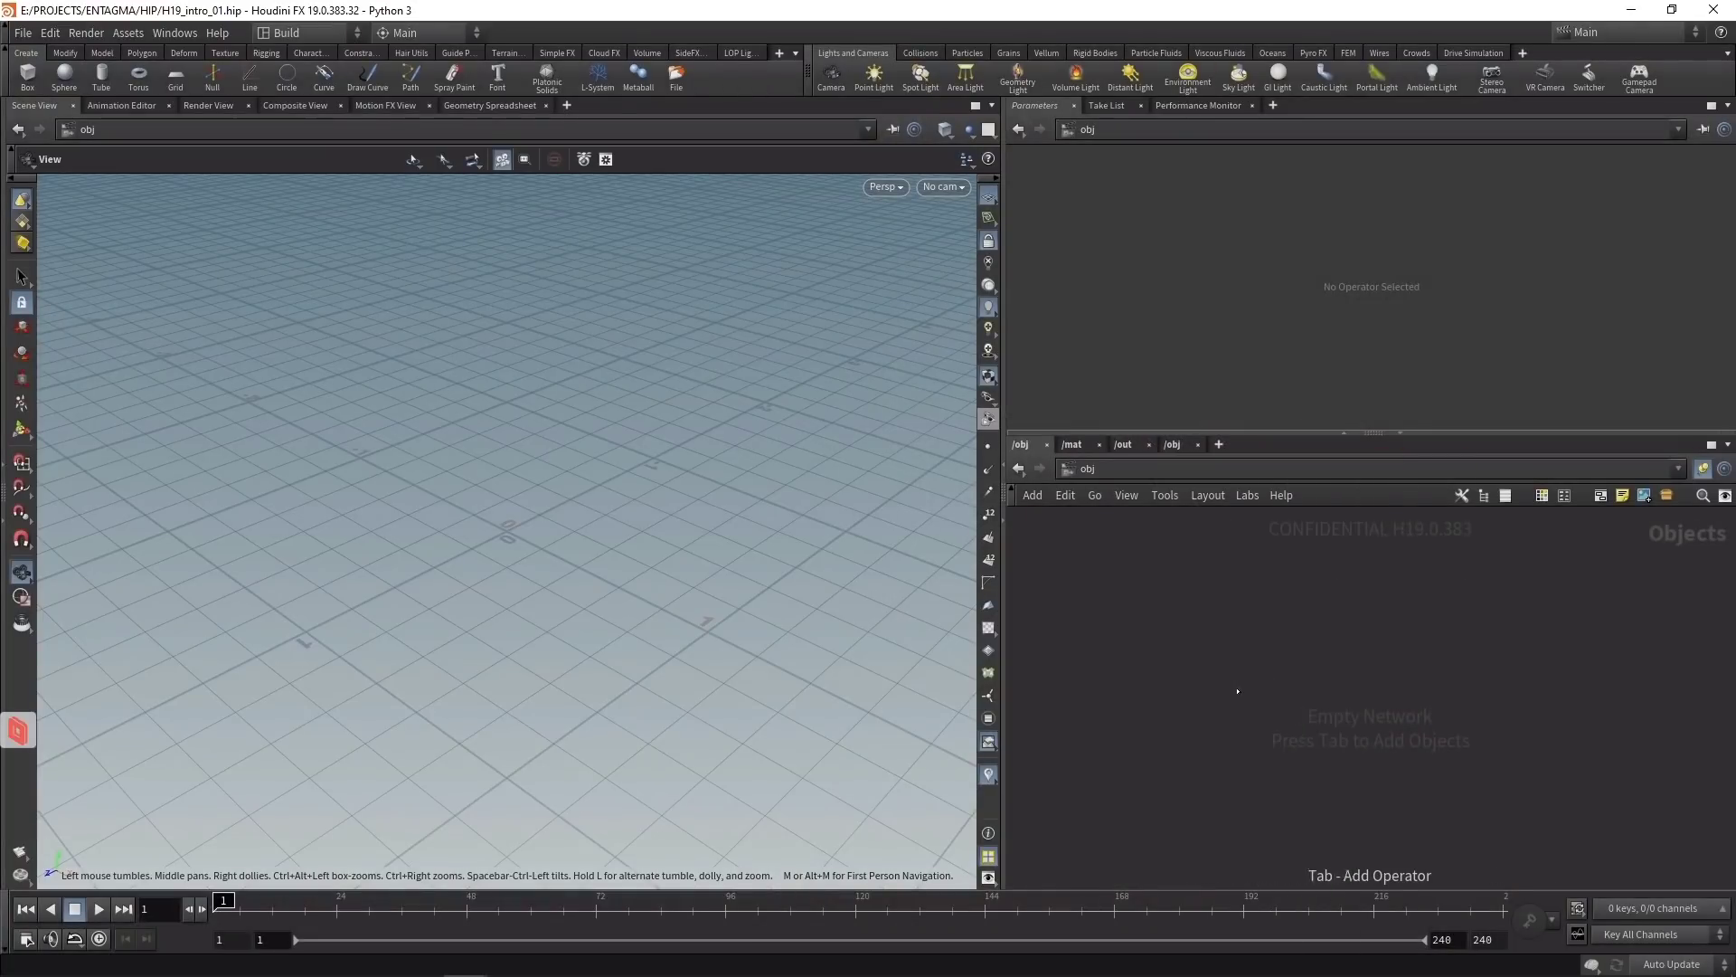
pyautogui.doubleClick(1237, 687)
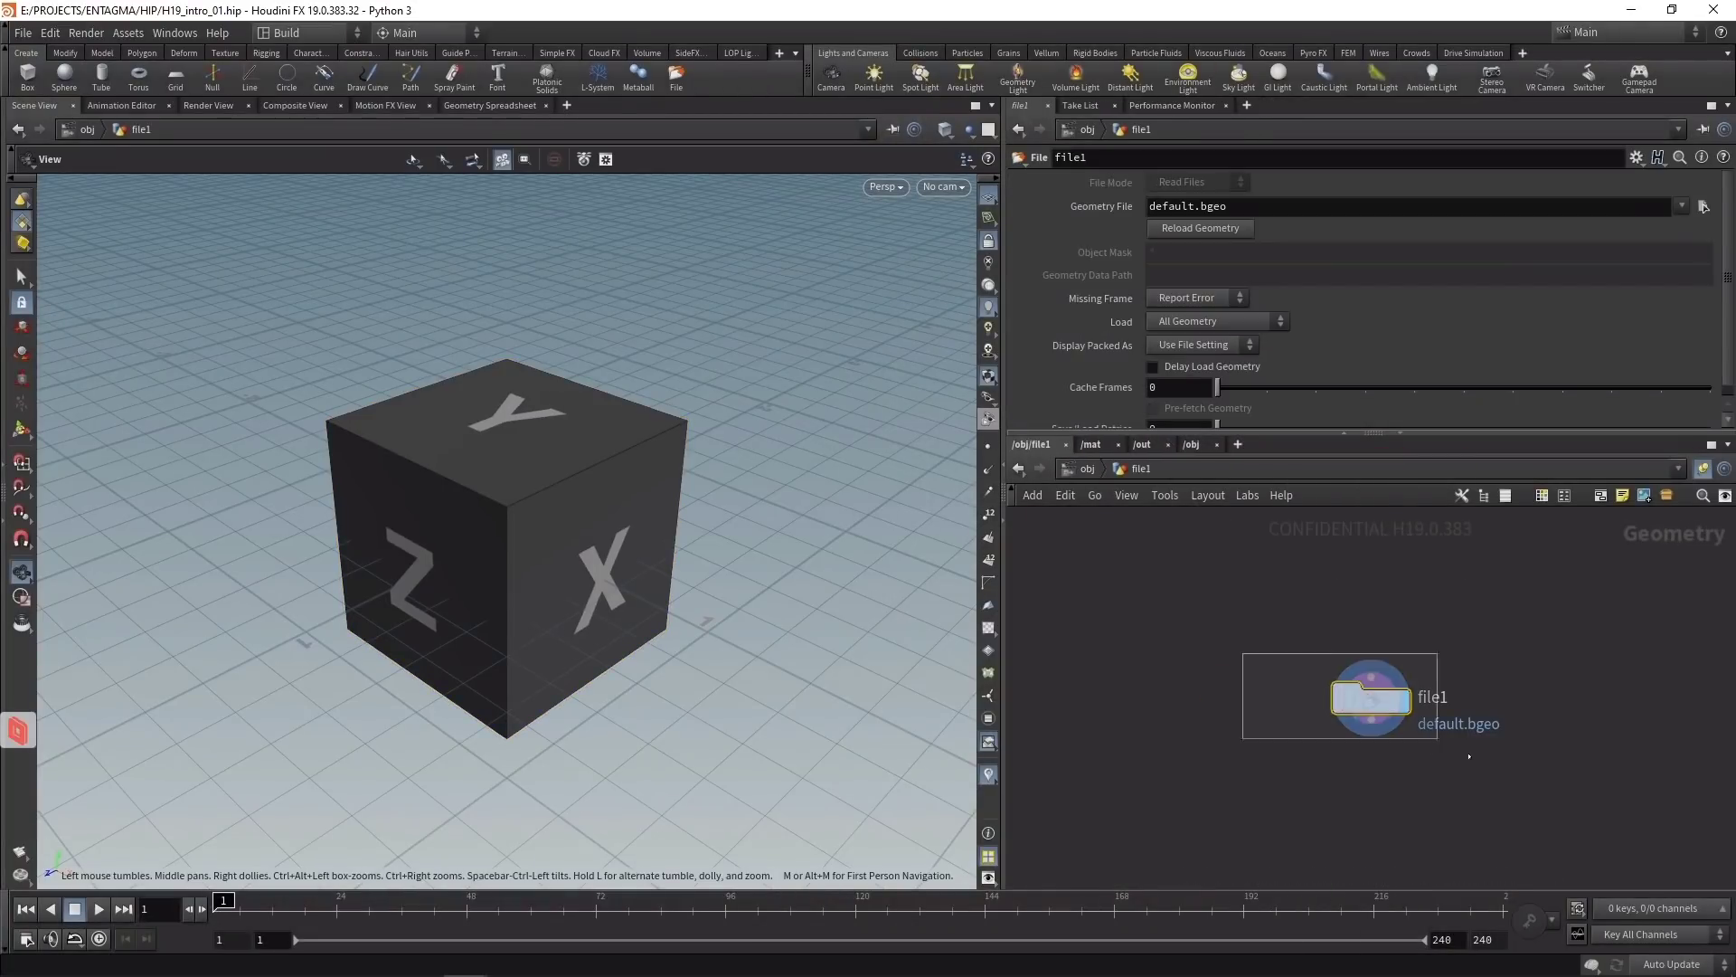
# Step: Load Townley_Greyhounds_Remeshed.bgeo from the HIP project folder as the File node's geometry
pyautogui.click(1704, 206)
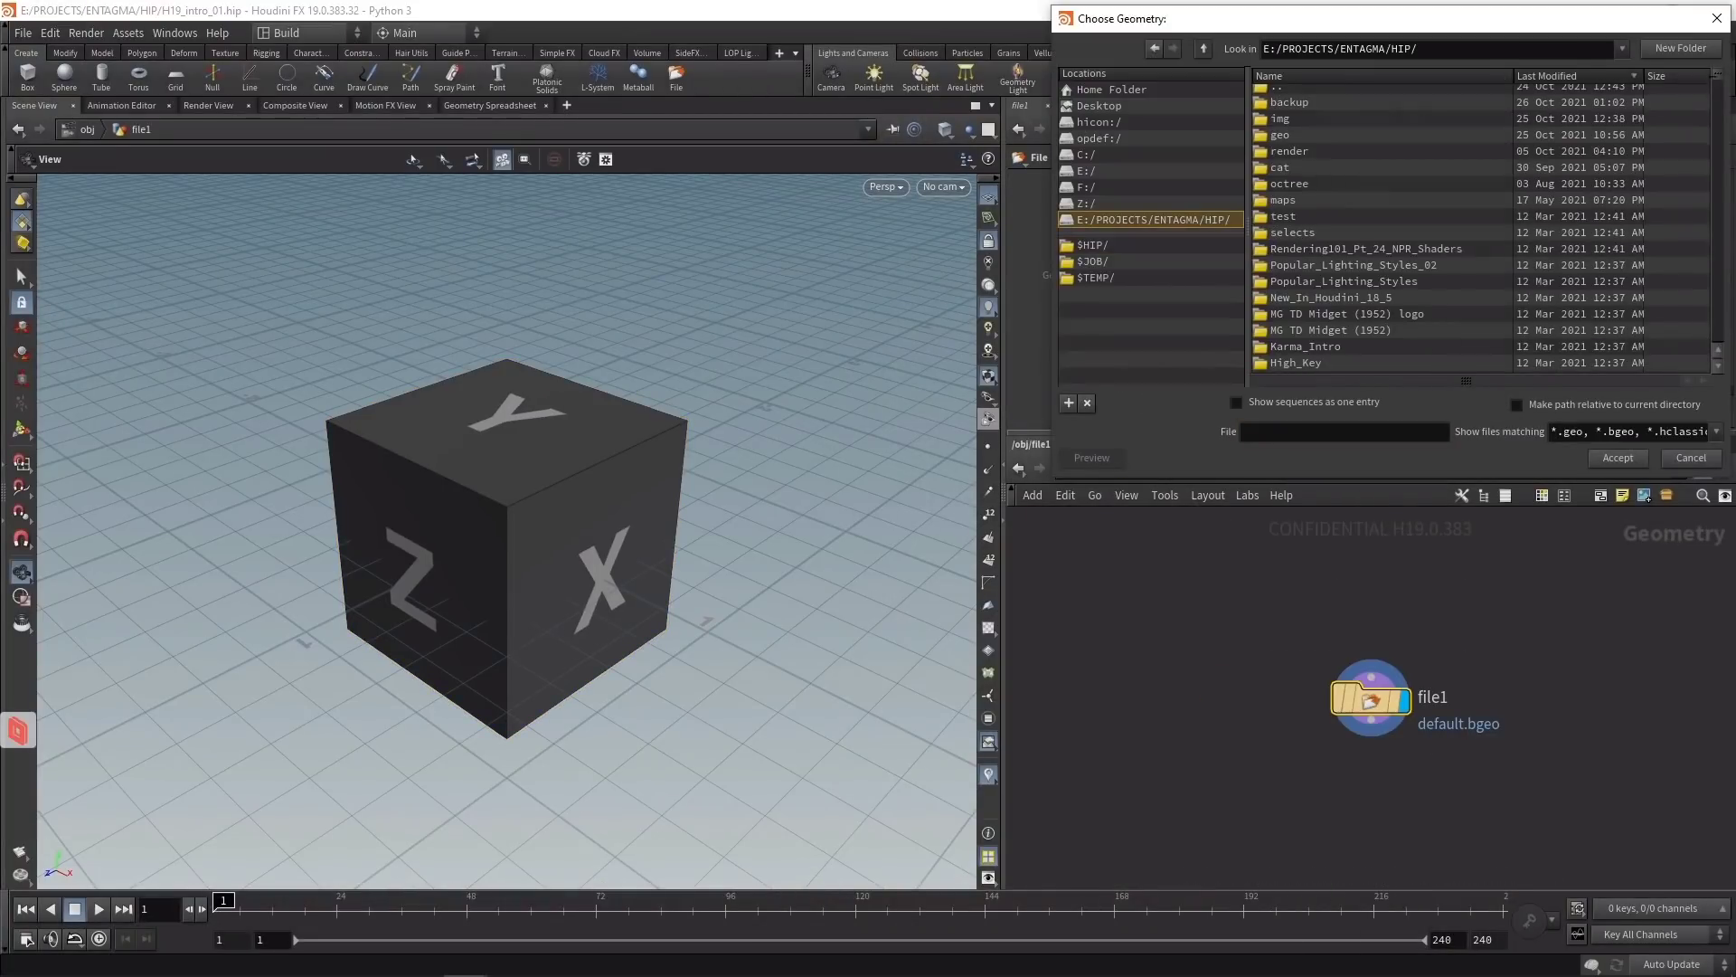
pyautogui.scroll(-6, 1359, 242)
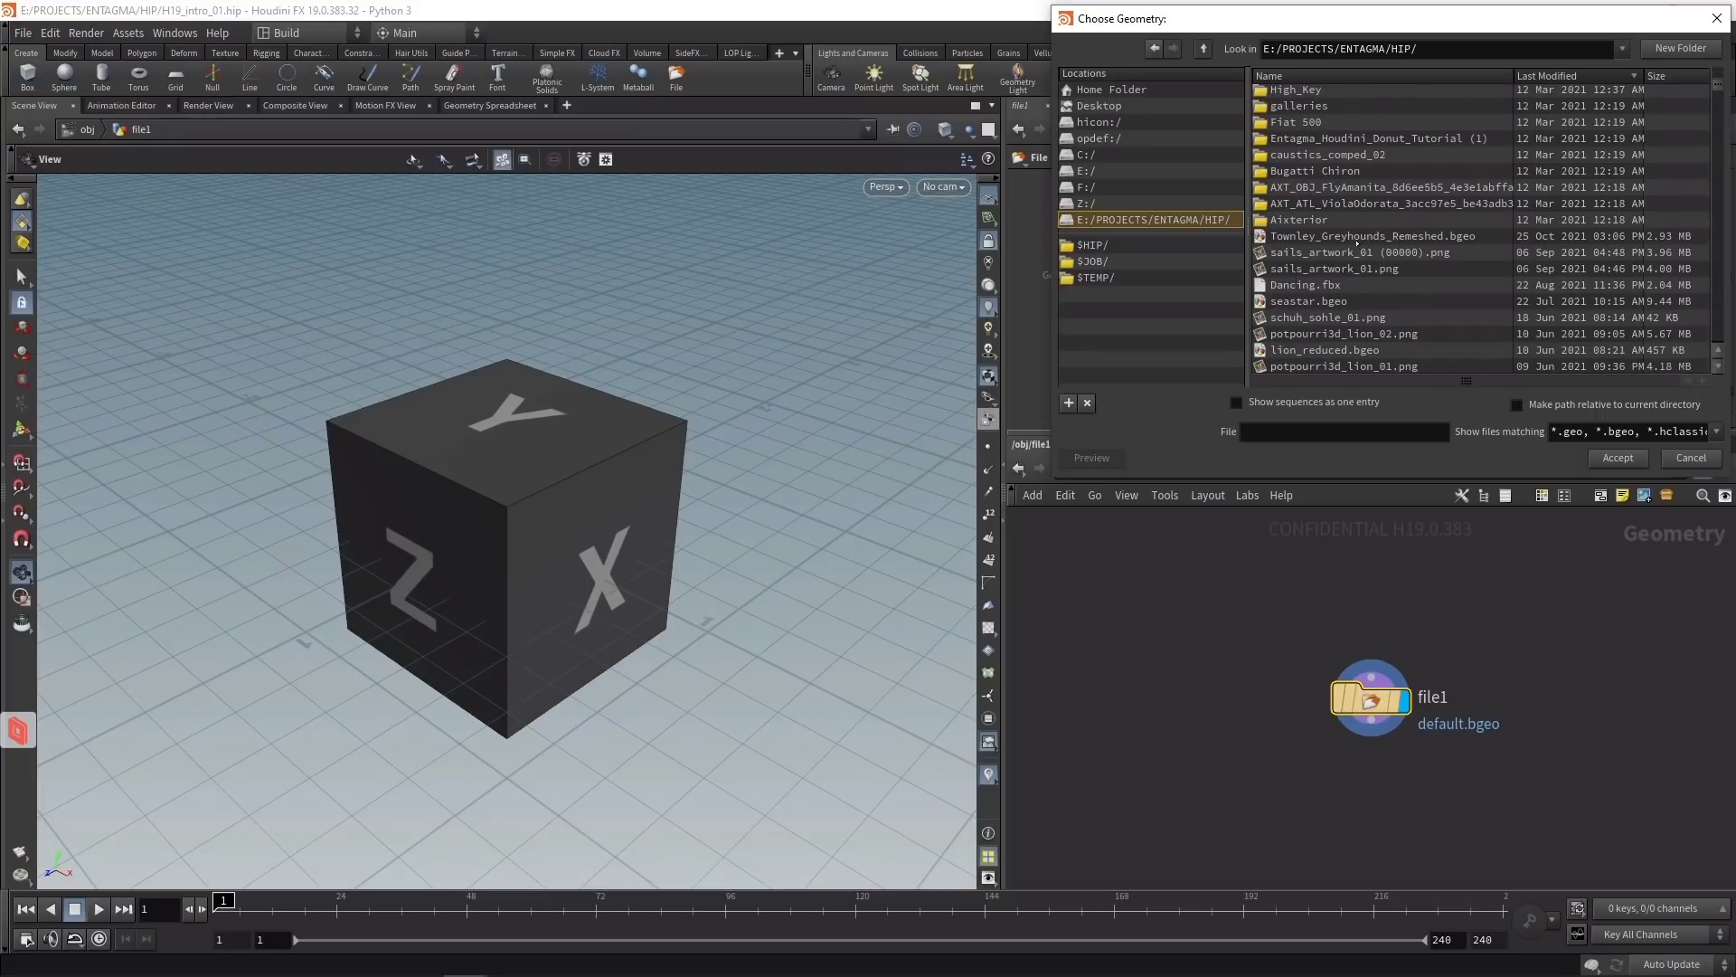
pyautogui.doubleClick(1356, 237)
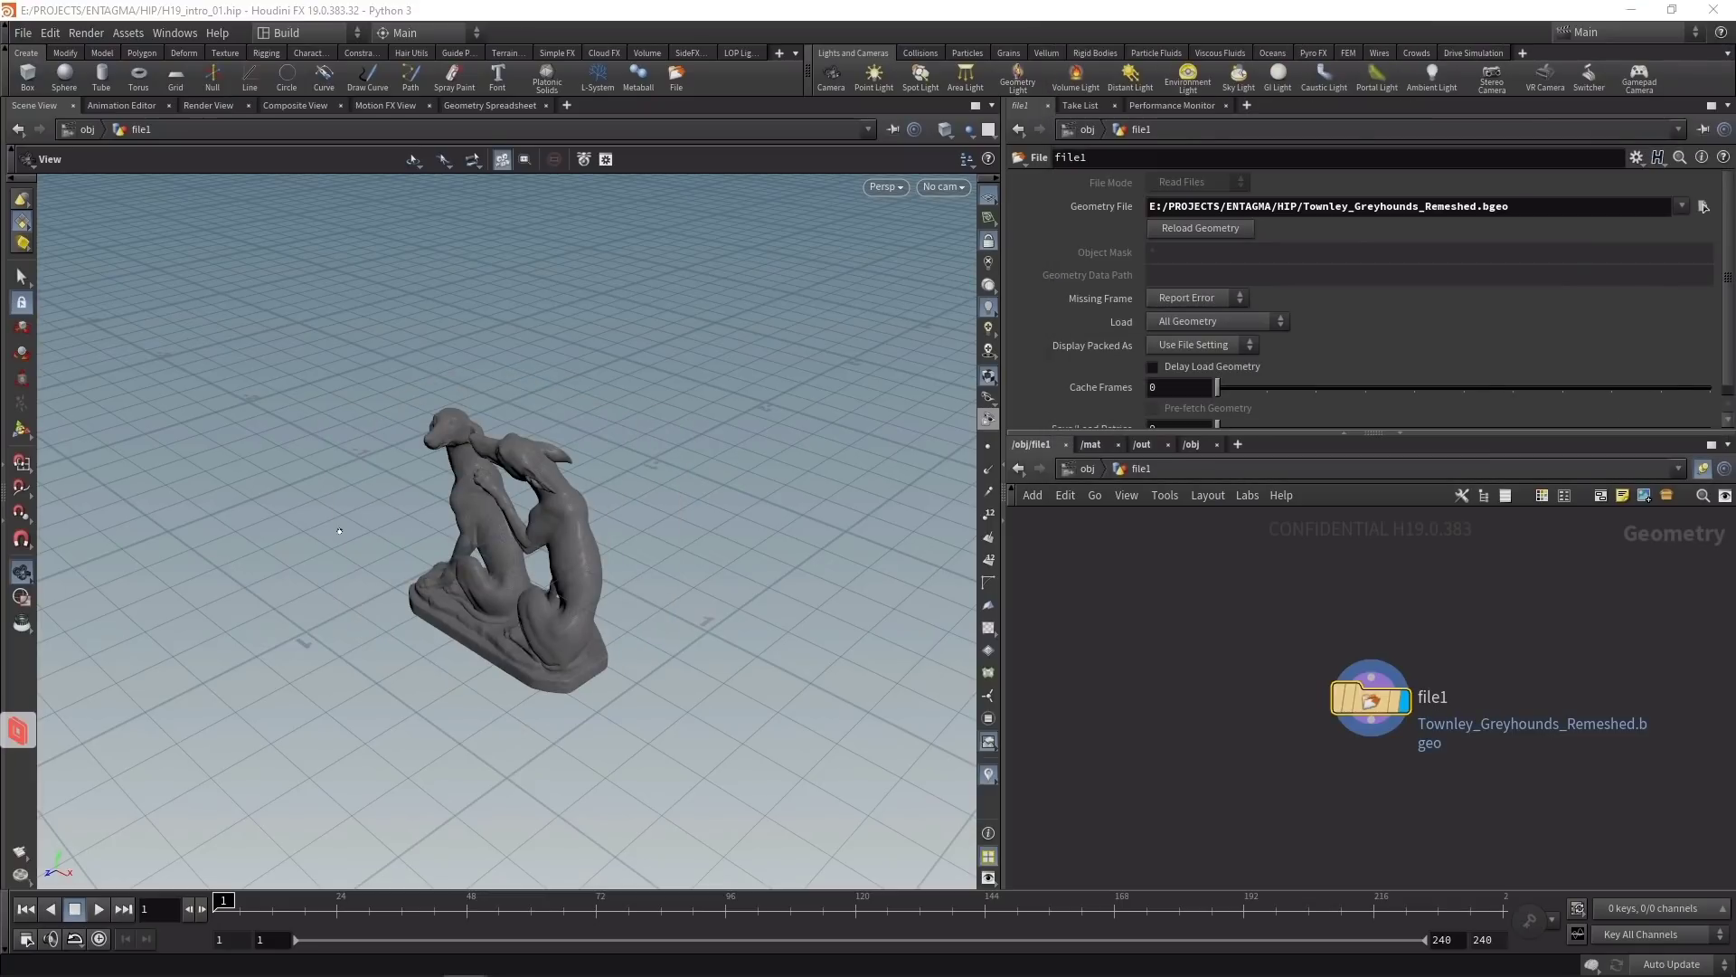
# Step: Examine the greyhound statue's mesh up close and check the File node's geometry information
pyautogui.moveTo(470, 565); pyautogui.dragTo(715, 461)
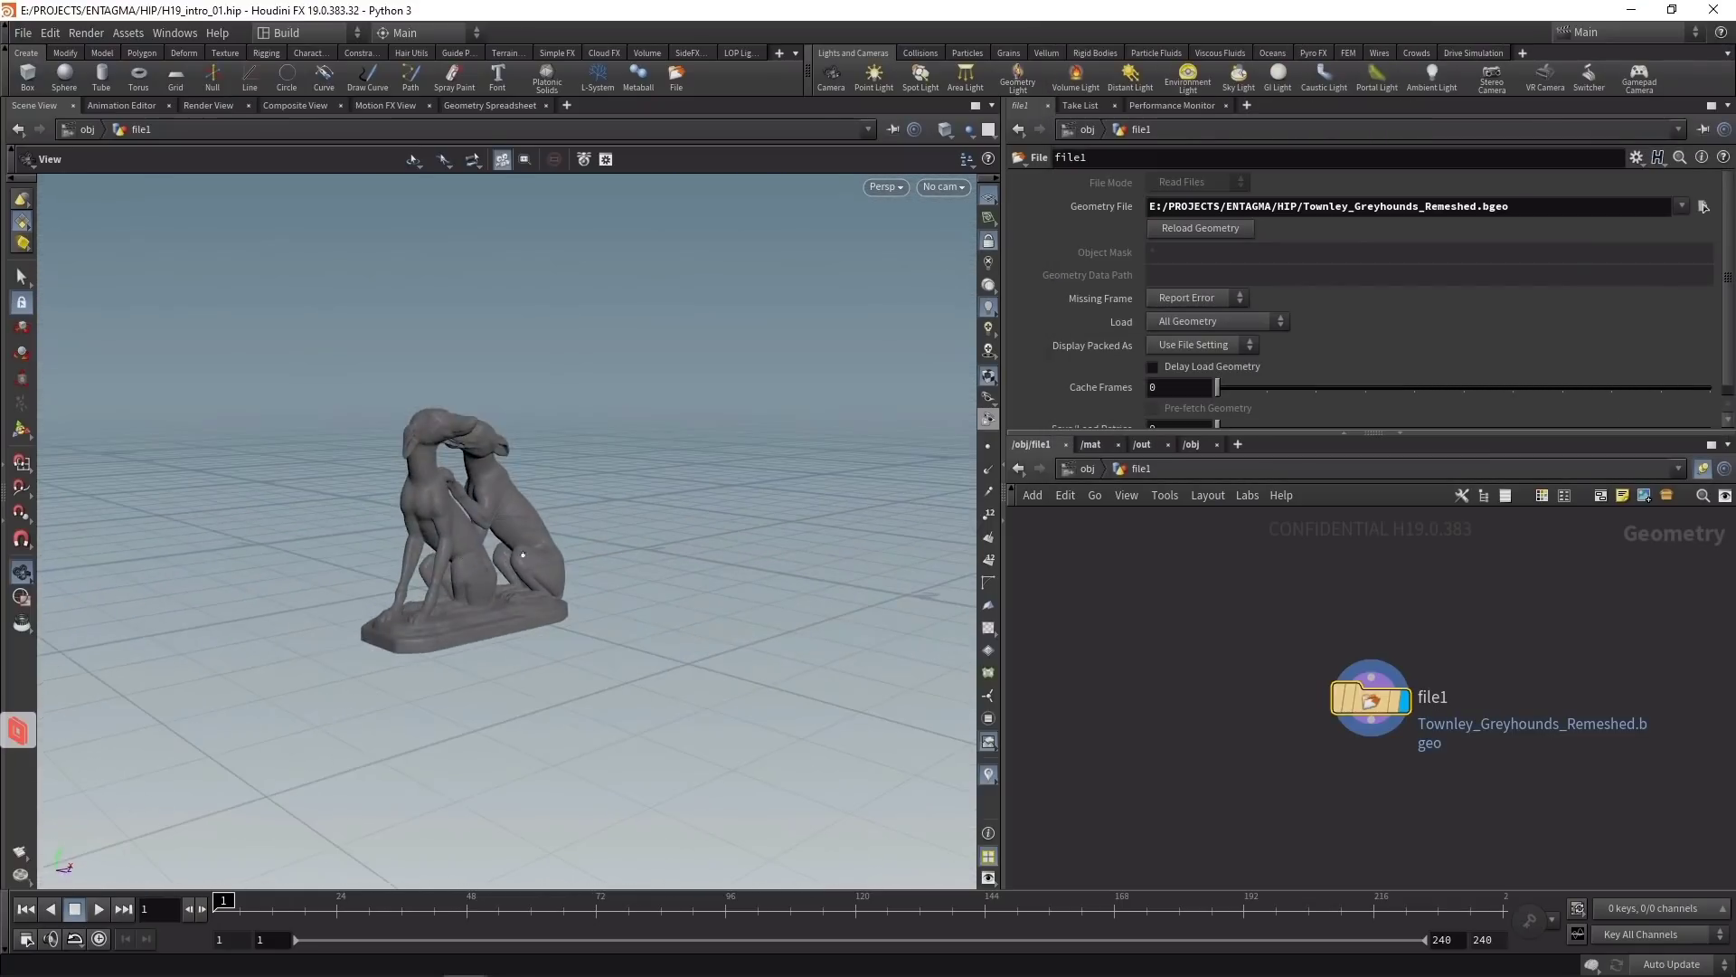
pyautogui.moveTo(714, 461); pyautogui.dragTo(903, 469, button='right')
pyautogui.scroll(3, 902, 469)
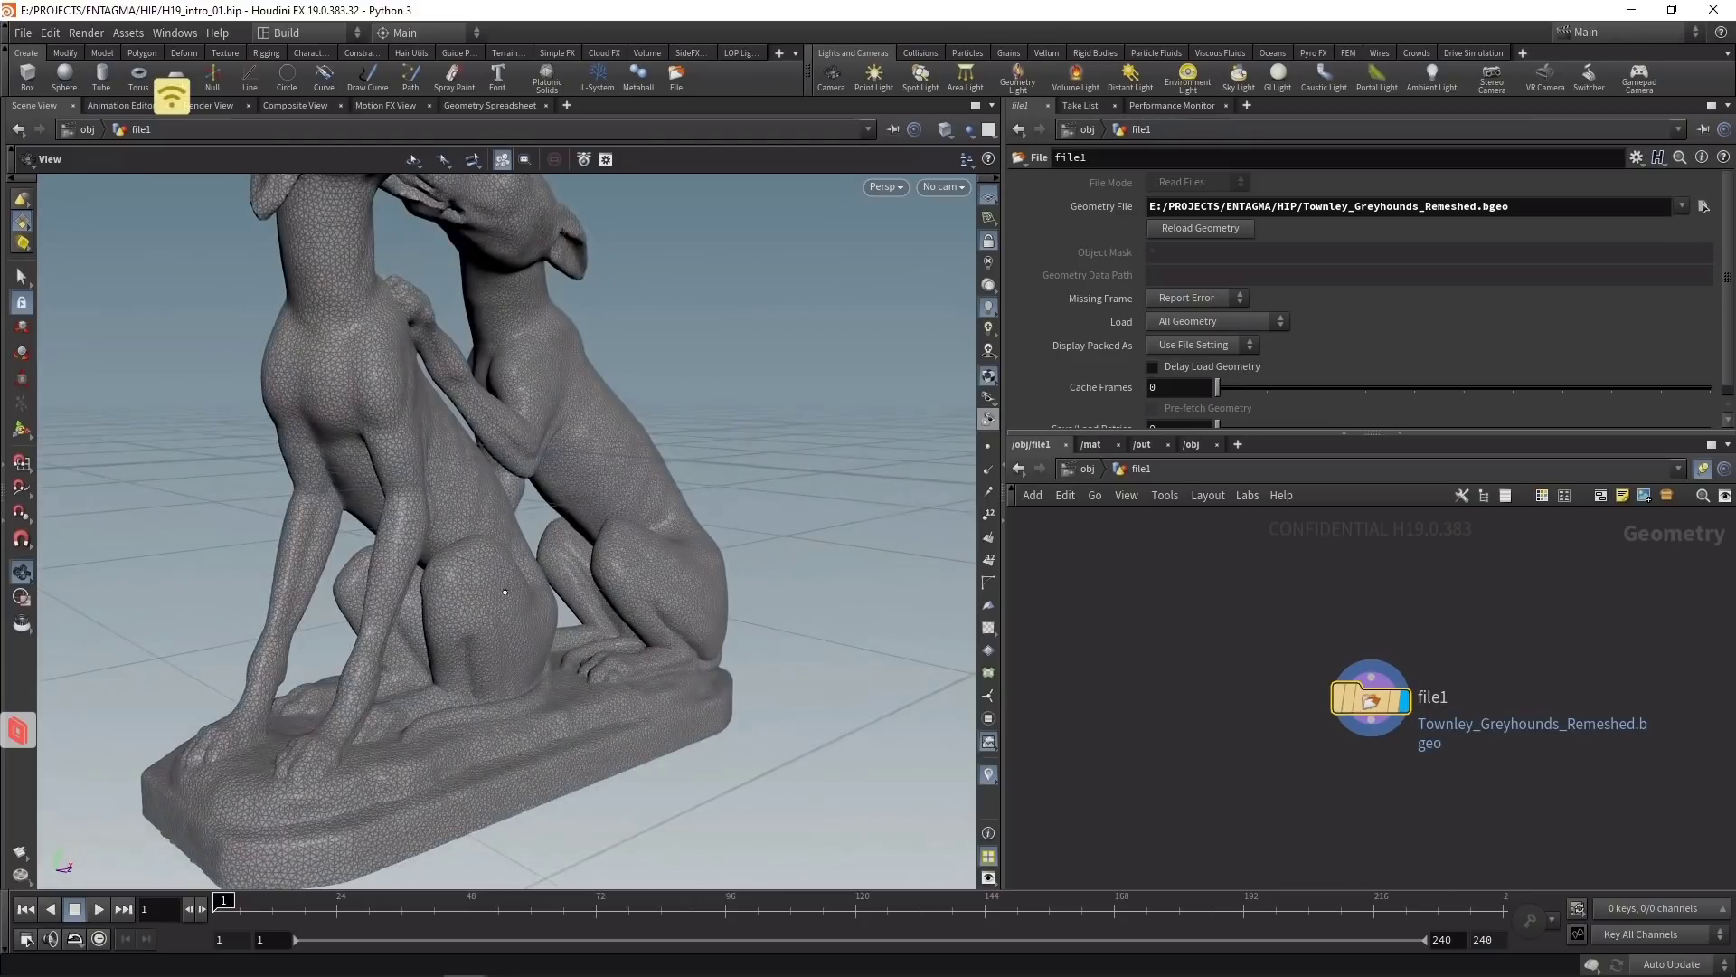
pyautogui.middleClick(1347, 693)
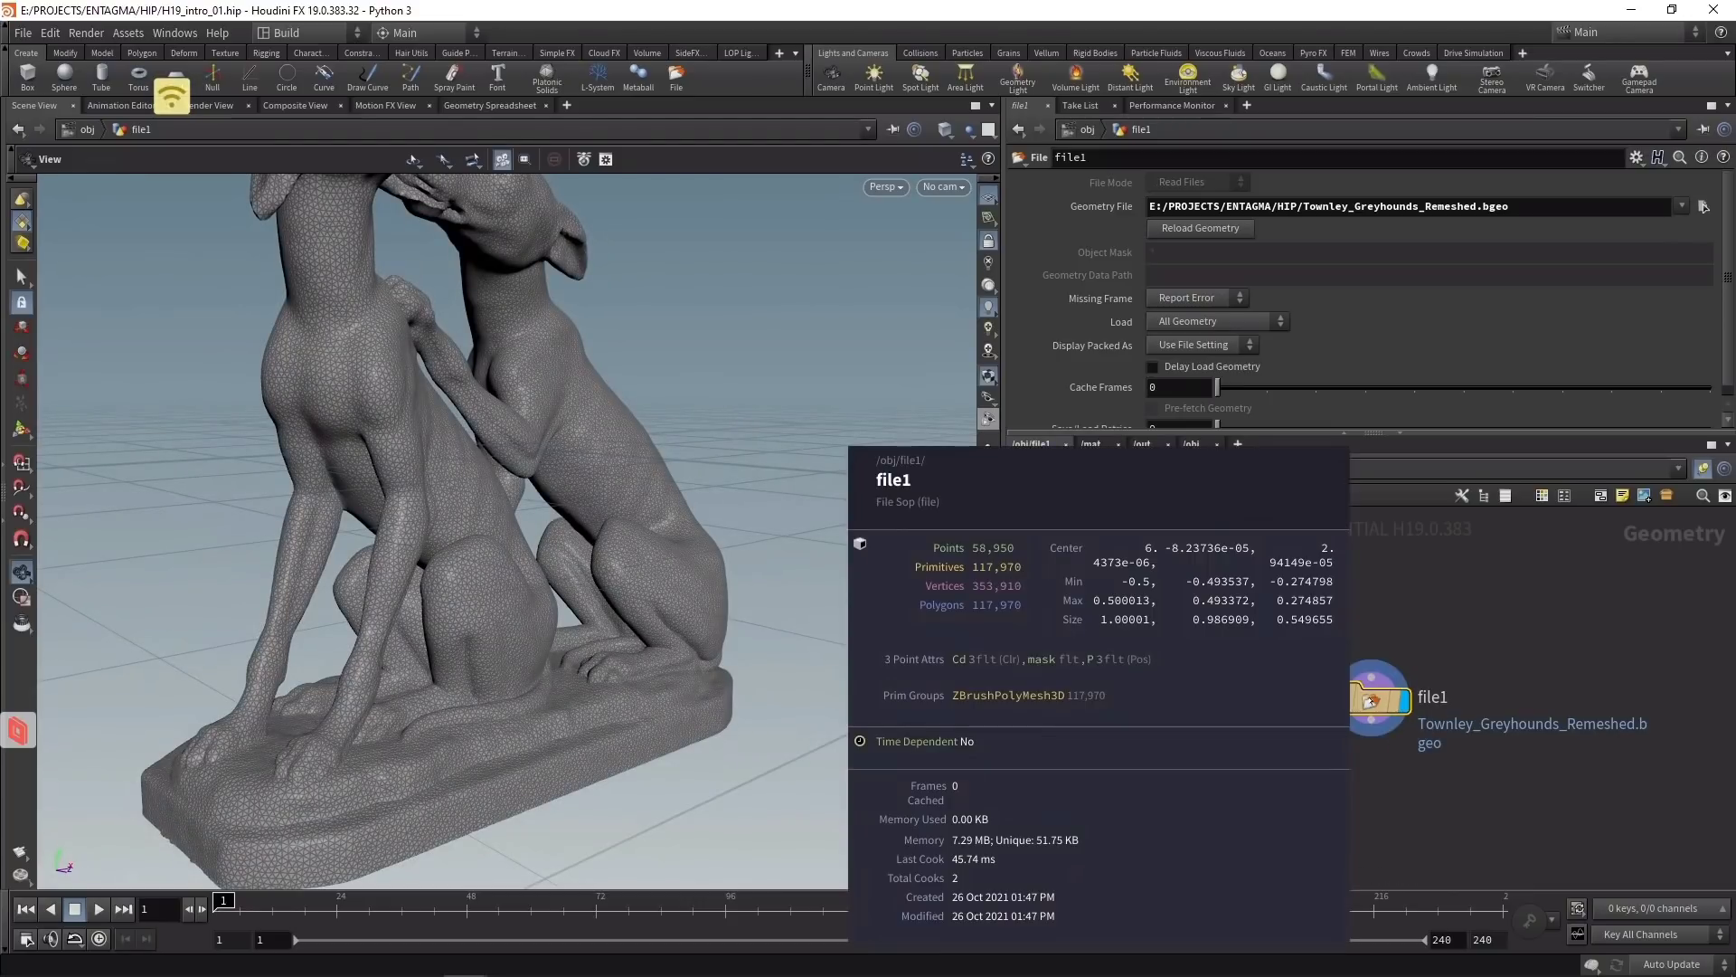
pyautogui.moveTo(814, 561); pyautogui.dragTo(768, 571)
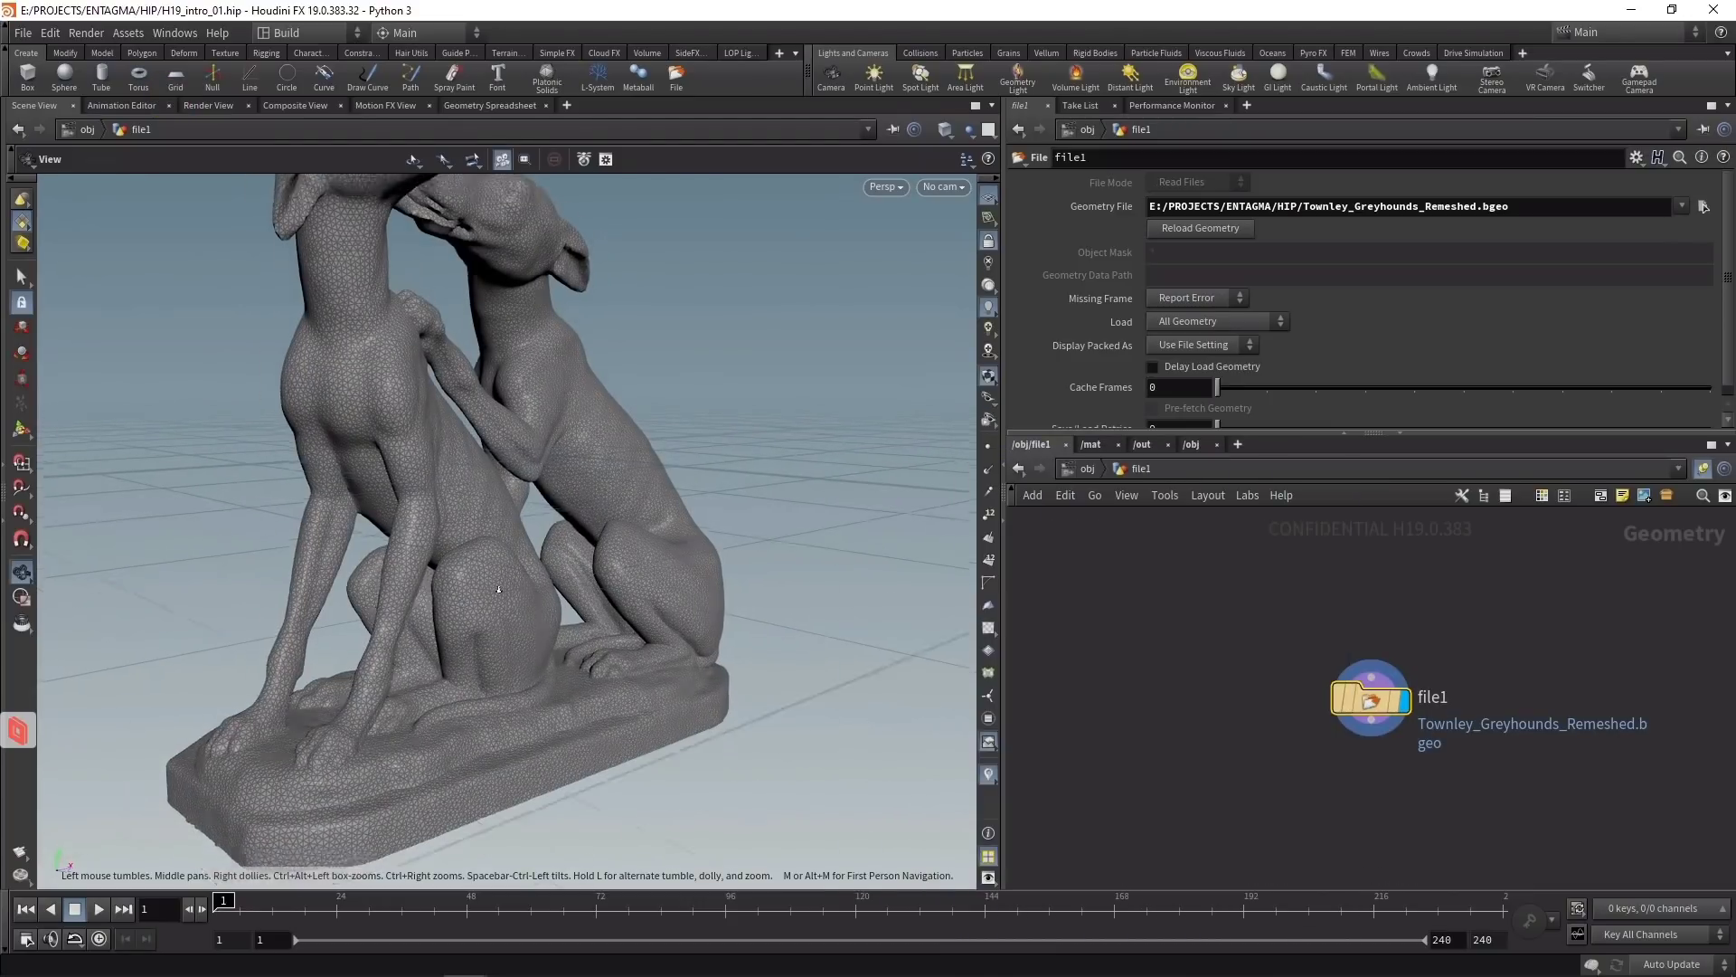
pyautogui.scroll(-3, 768, 572)
# Step: Add a Scatter node after the File node and set its forced total count to 100
pyautogui.moveTo(1298, 787); pyautogui.dragTo(1416, 660)
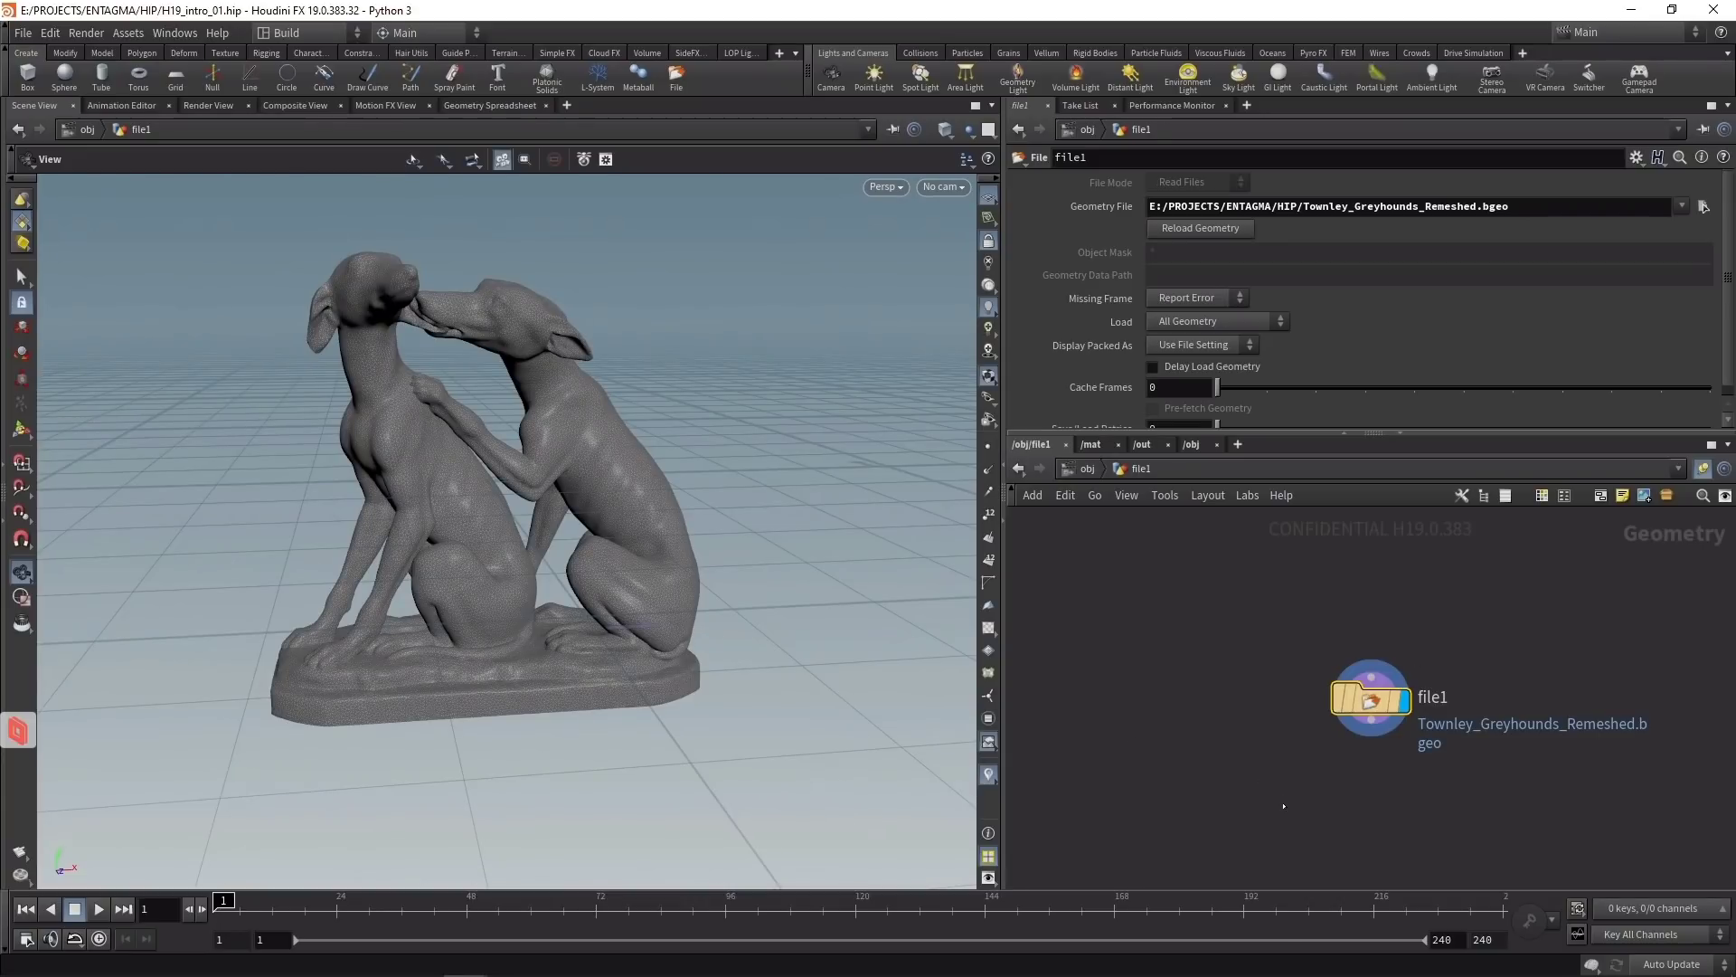
pyautogui.press('Tab')
pyautogui.write('scat')
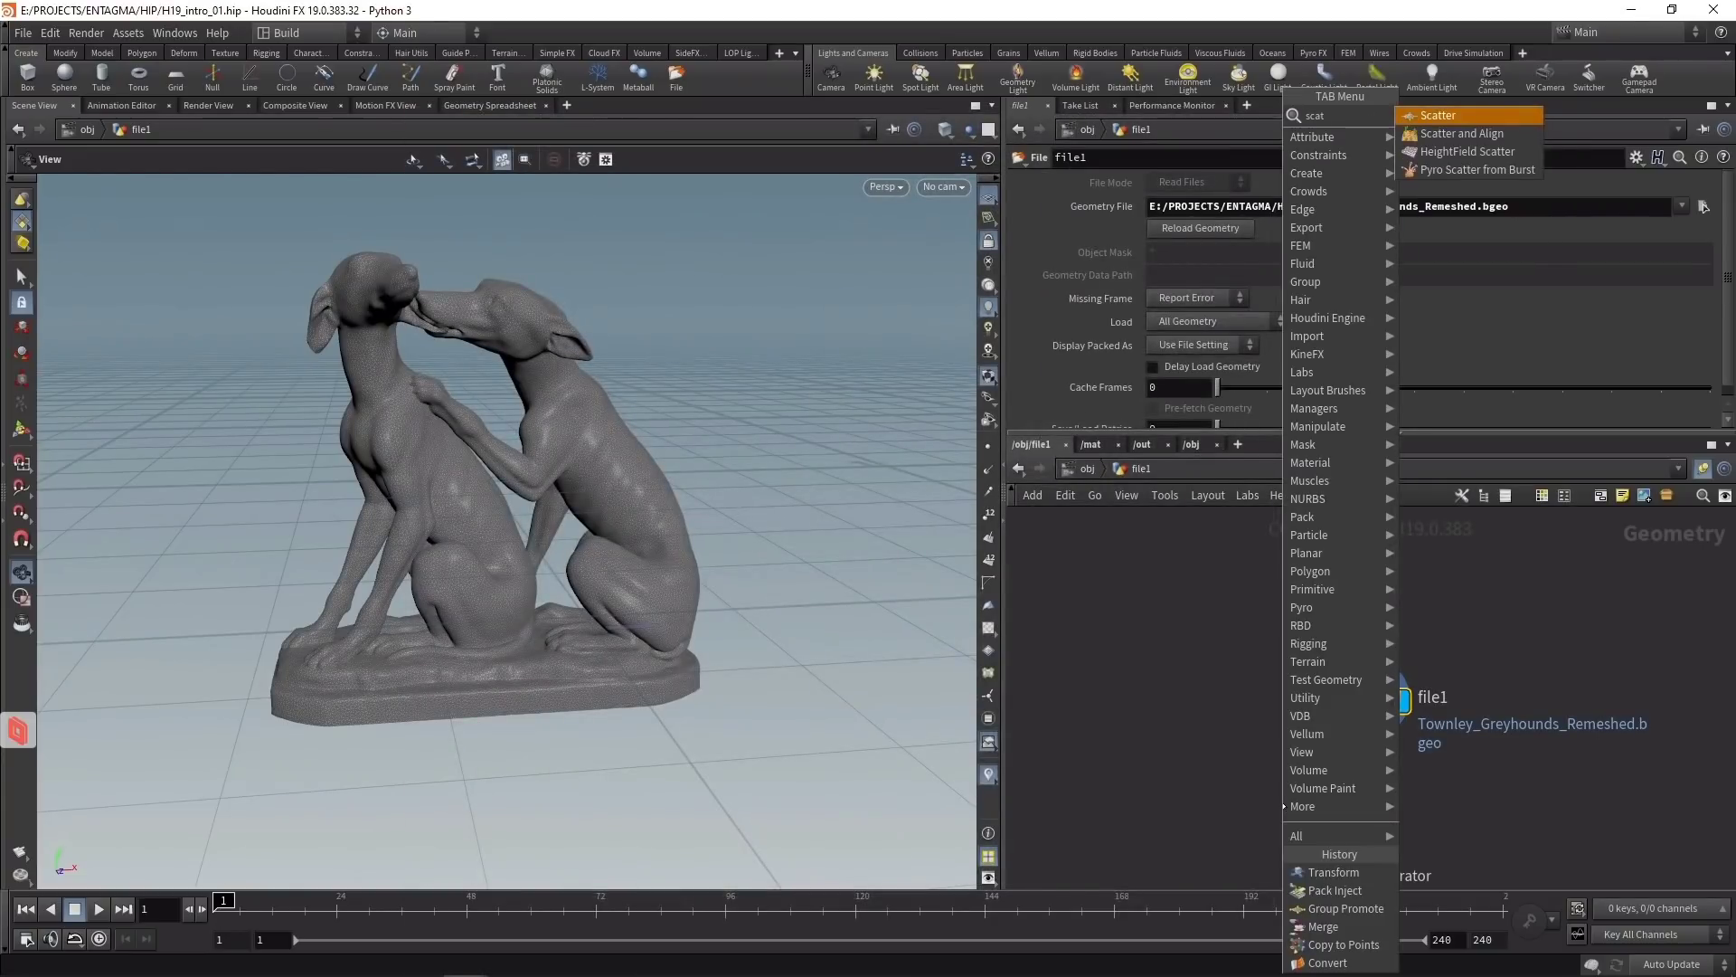
pyautogui.press('Return')
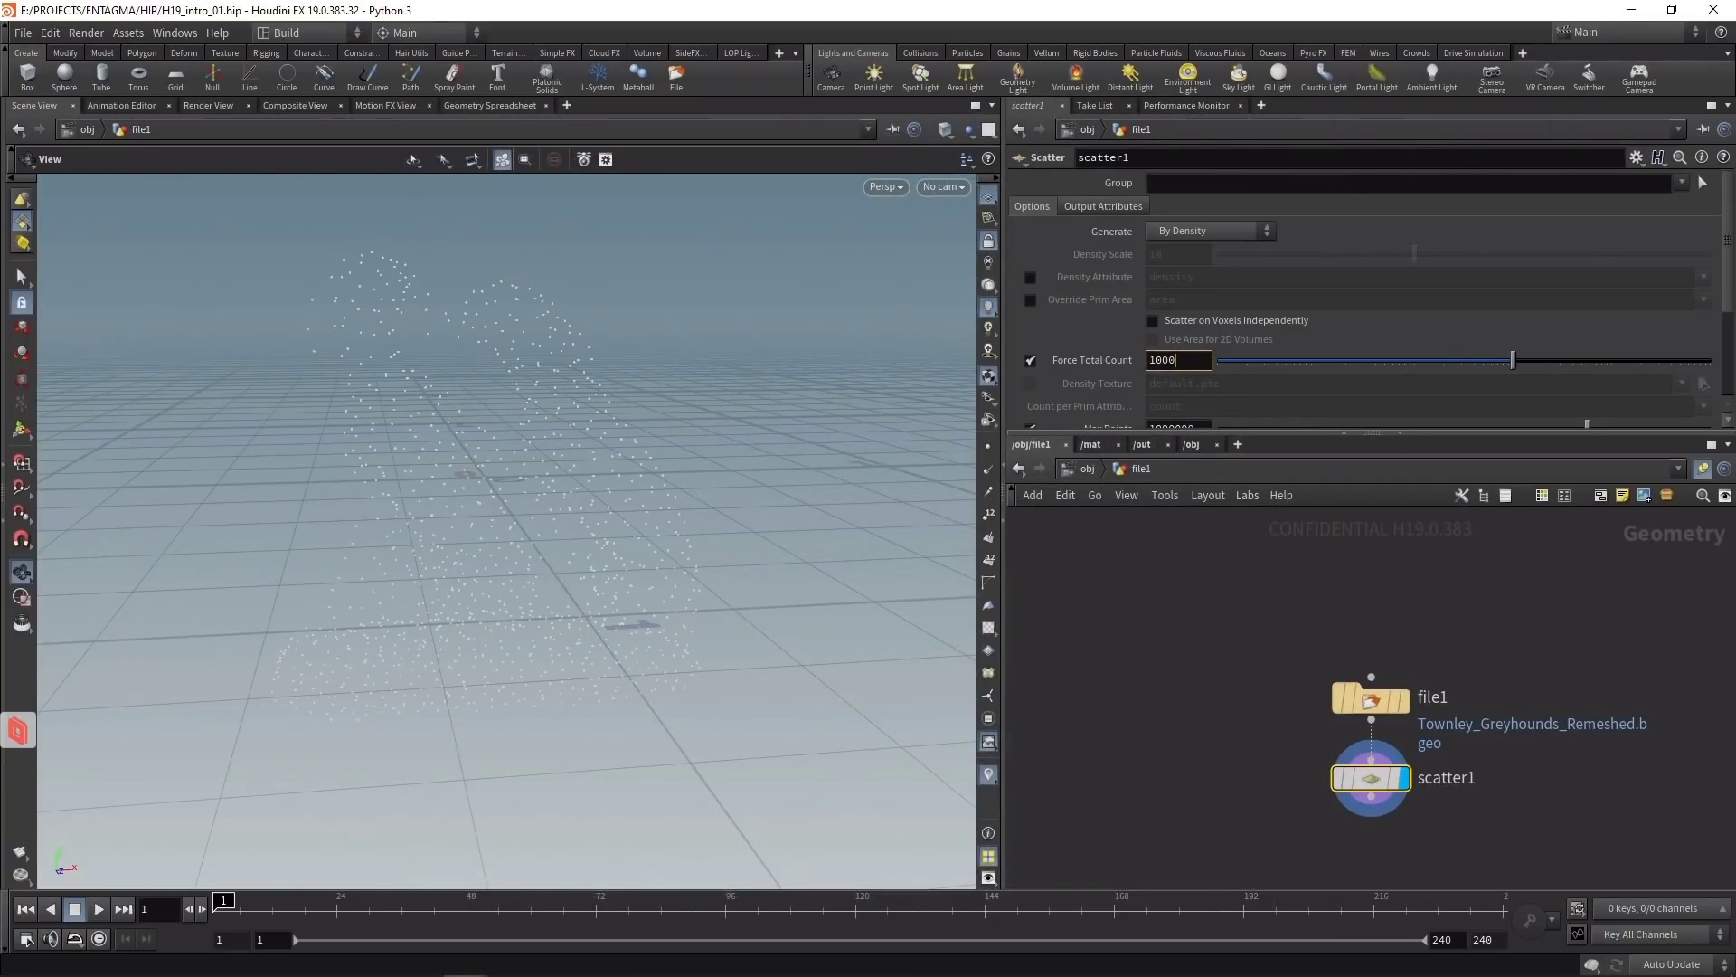
pyautogui.press('BackSpace')
pyautogui.press('Return')
# Step: Move the Scatter node aside and place a Voronoi Fracture node below the File node
pyautogui.moveTo(1383, 809); pyautogui.dragTo(1487, 807)
pyautogui.moveTo(1366, 827); pyautogui.dragTo(1282, 756, button='middle')
pyautogui.click(1282, 756)
pyautogui.press('Tab')
pyautogui.write('vor')
pyautogui.press('Return')
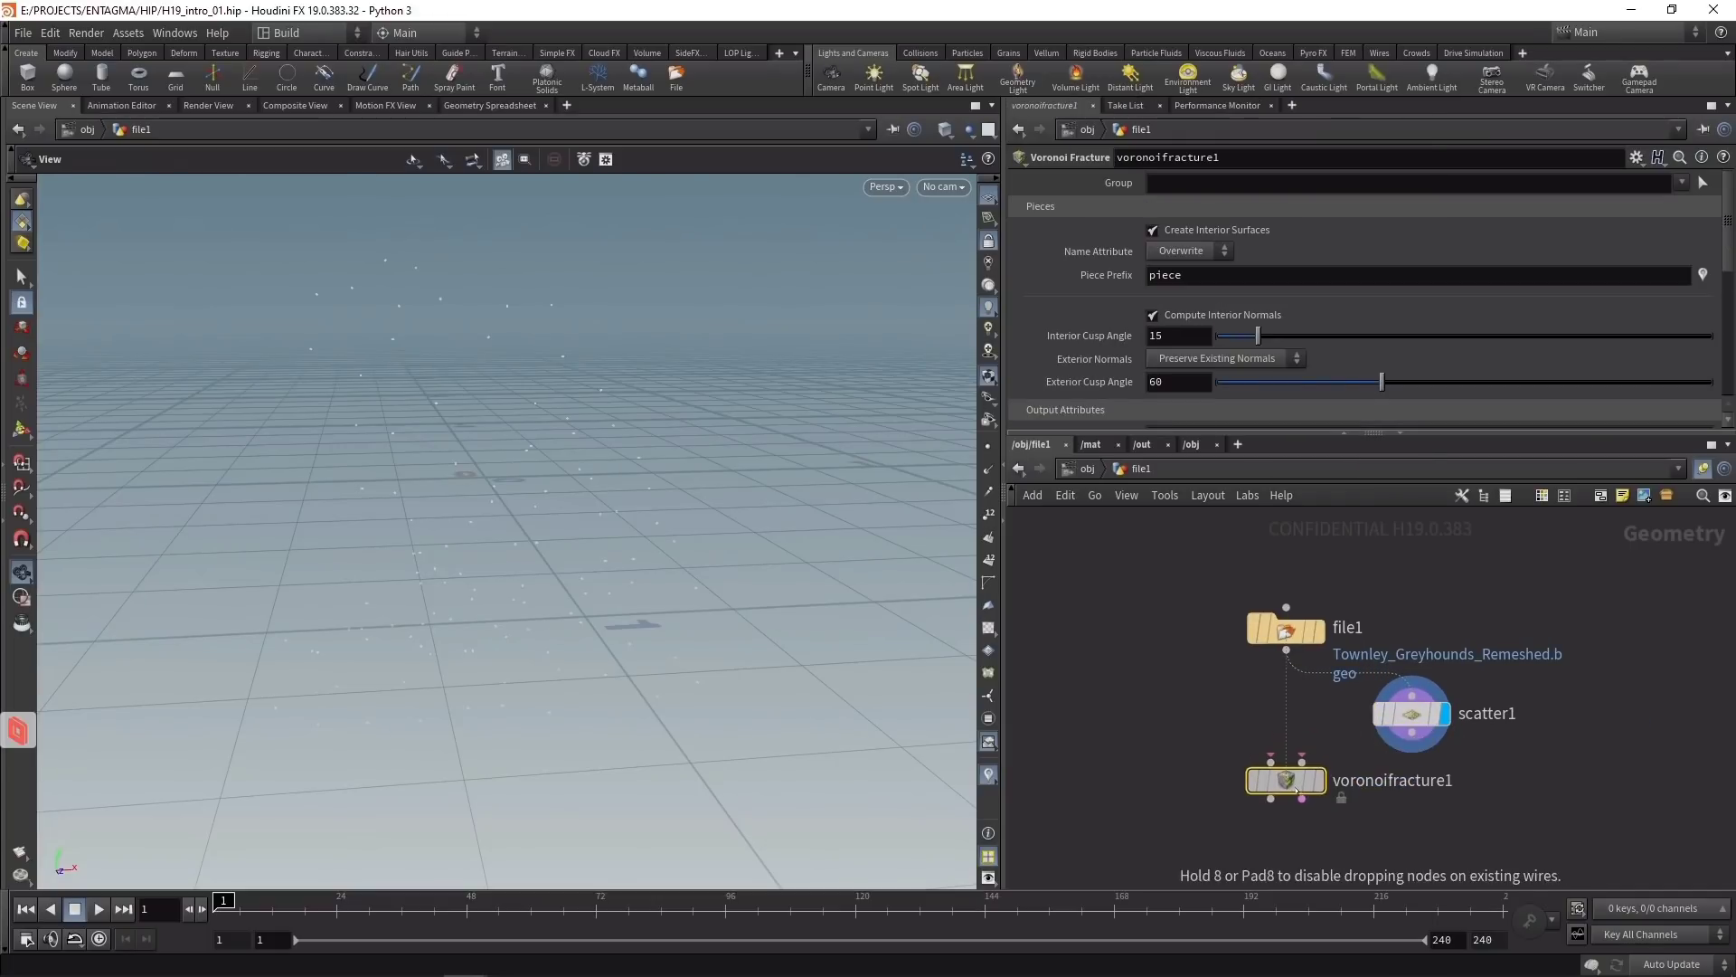
pyautogui.click(1295, 785)
# Step: Wire the File node and the scattered points into the Voronoi Fracture node's two inputs and display the fractured statue
pyautogui.moveTo(1286, 650); pyautogui.dragTo(1263, 775)
pyautogui.moveTo(1270, 697); pyautogui.dragTo(1278, 767)
pyautogui.click(1411, 752)
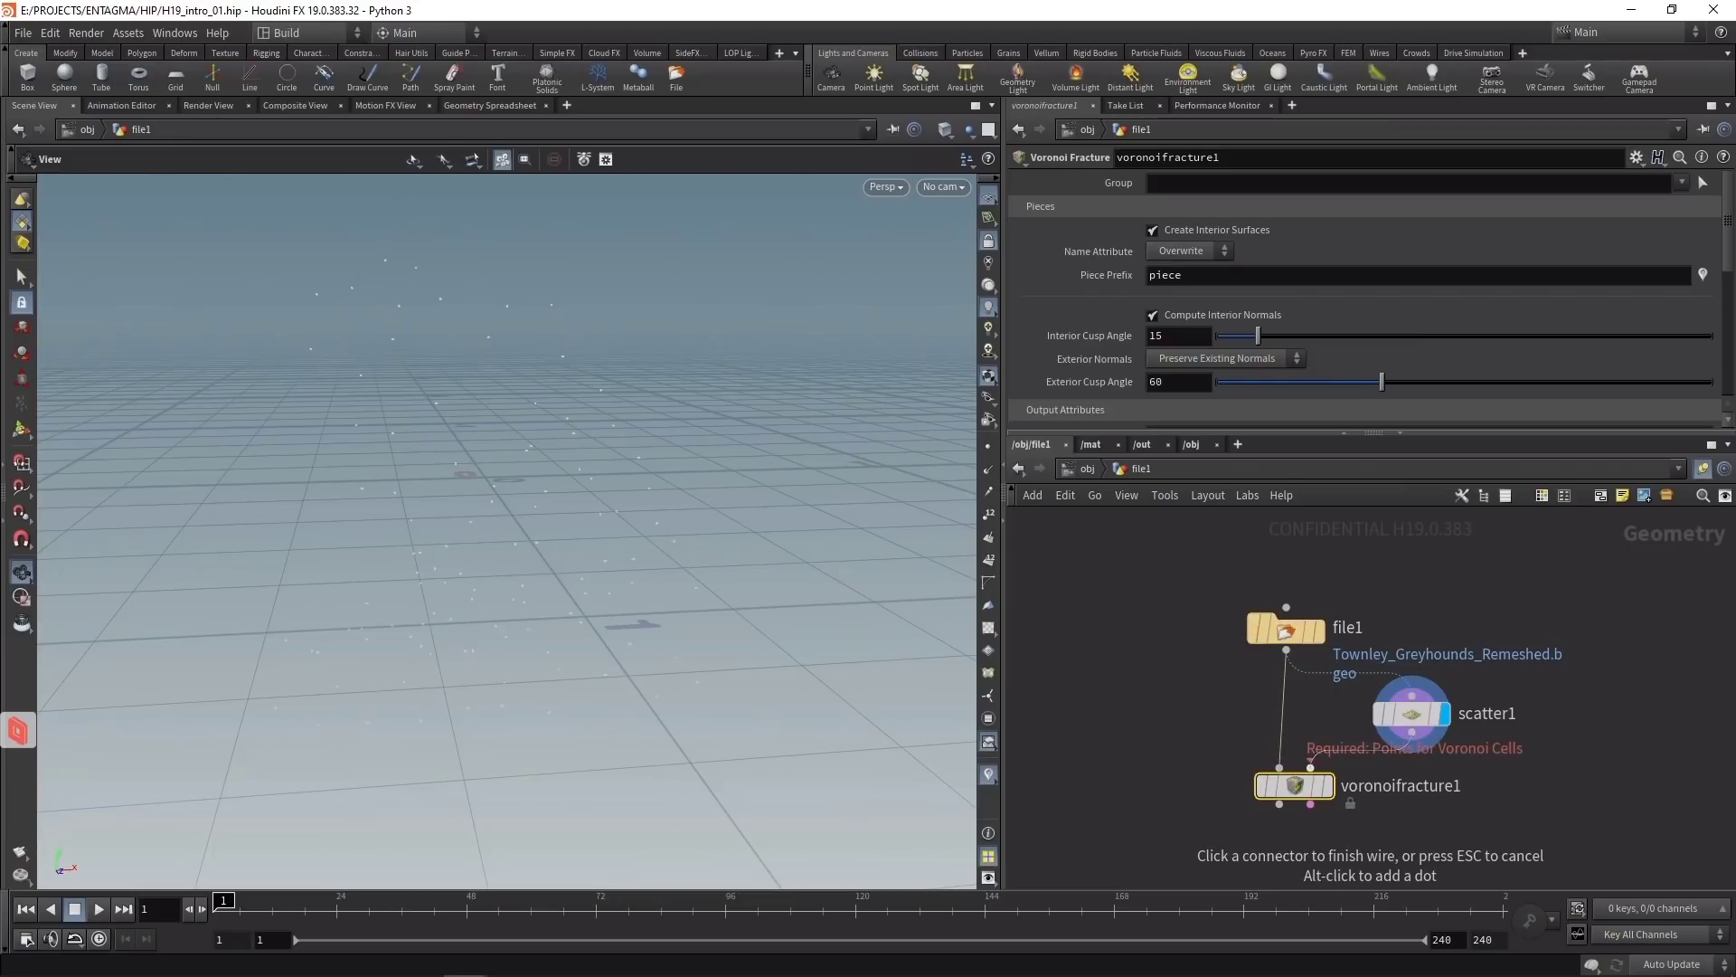
pyautogui.click(1310, 766)
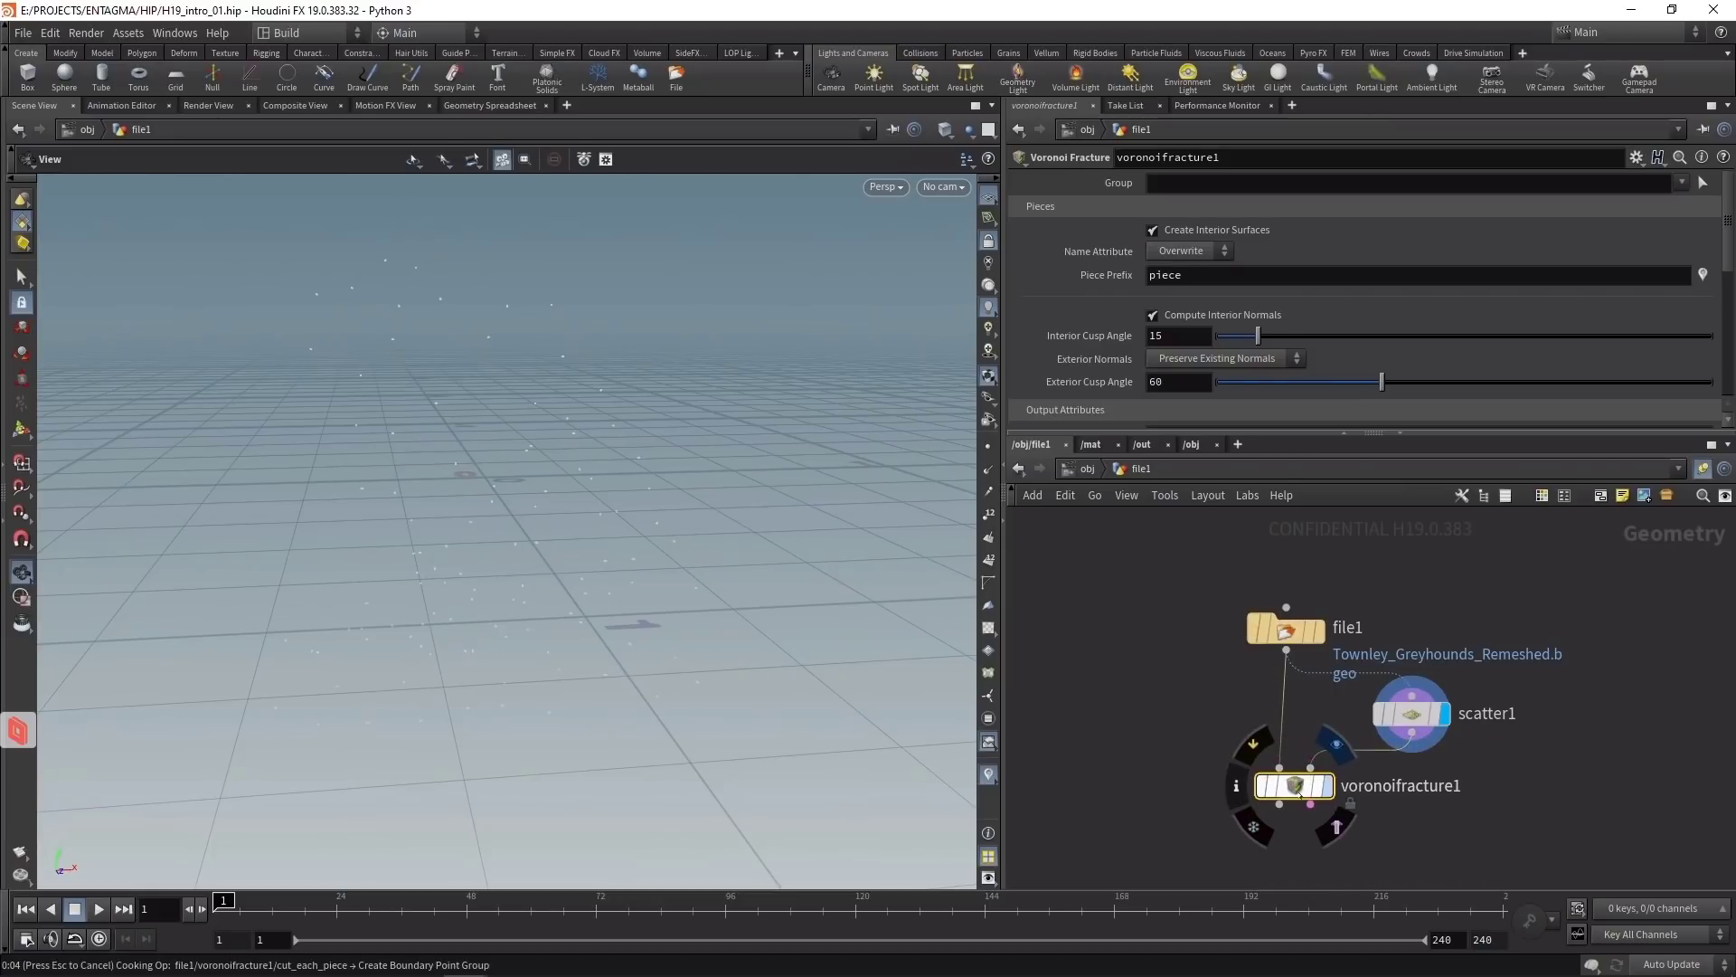
pyautogui.moveTo(463, 514); pyautogui.dragTo(899, 354, button='right')
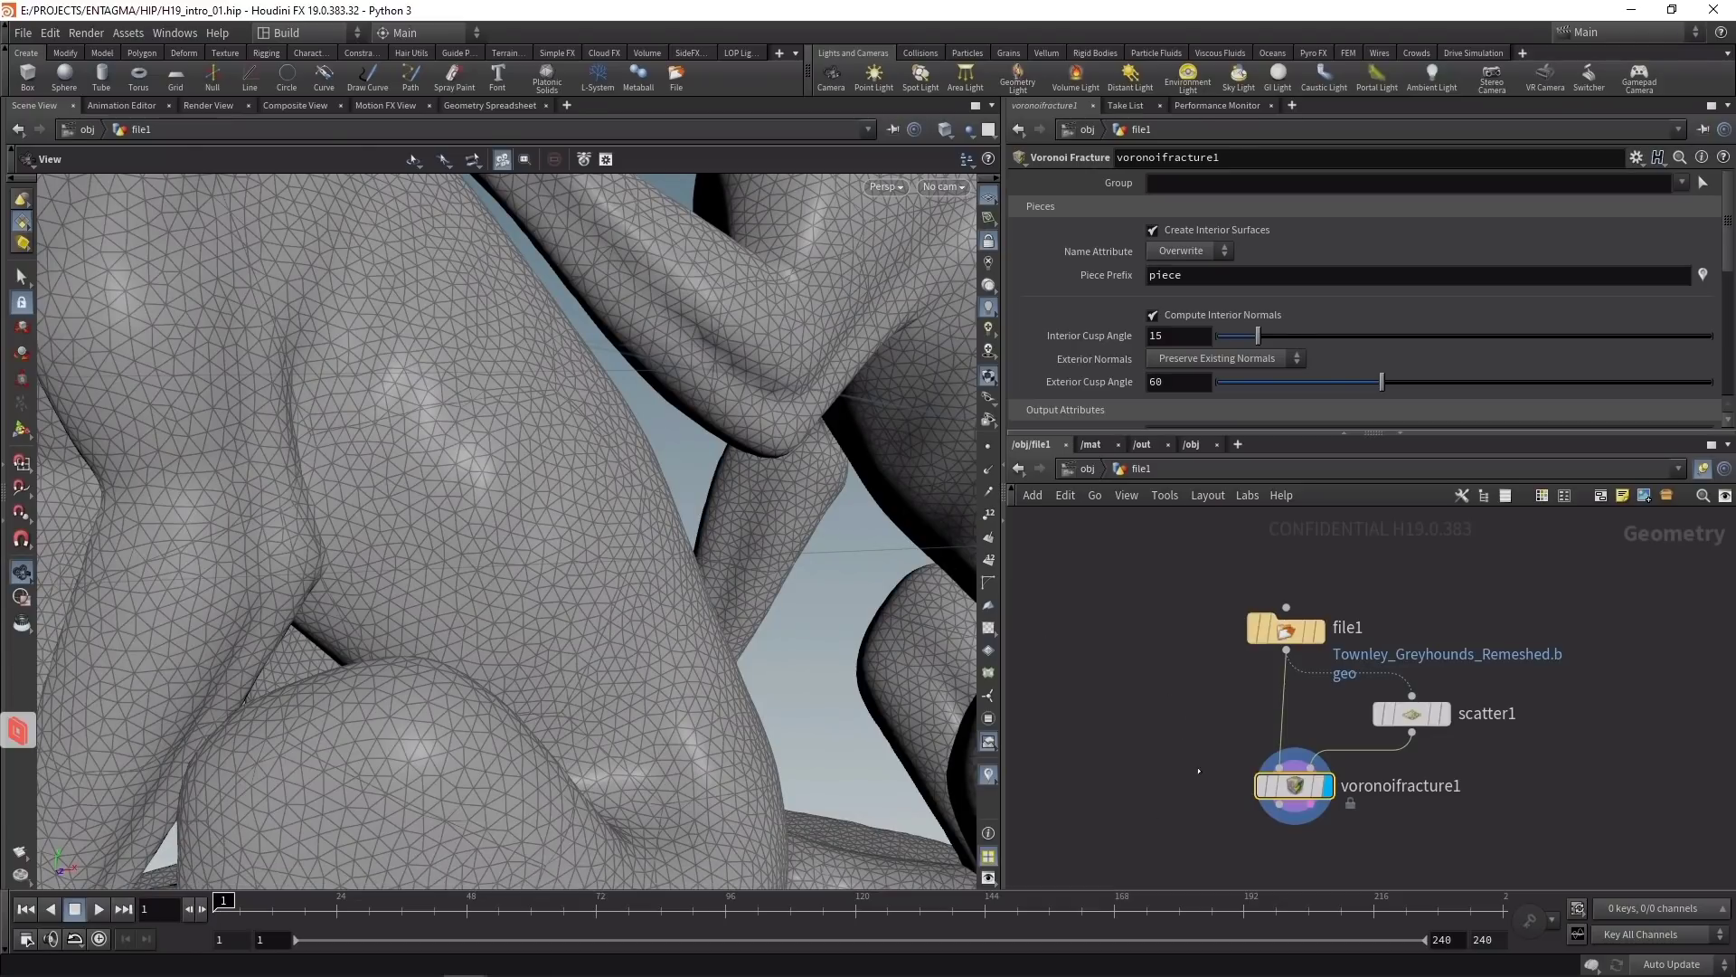
# Step: Add a Blast node after the Voronoi Fracture node and have it delete the inside group
pyautogui.moveTo(1198, 770); pyautogui.dragTo(1144, 667, button='middle')
pyautogui.middleClick(1235, 687)
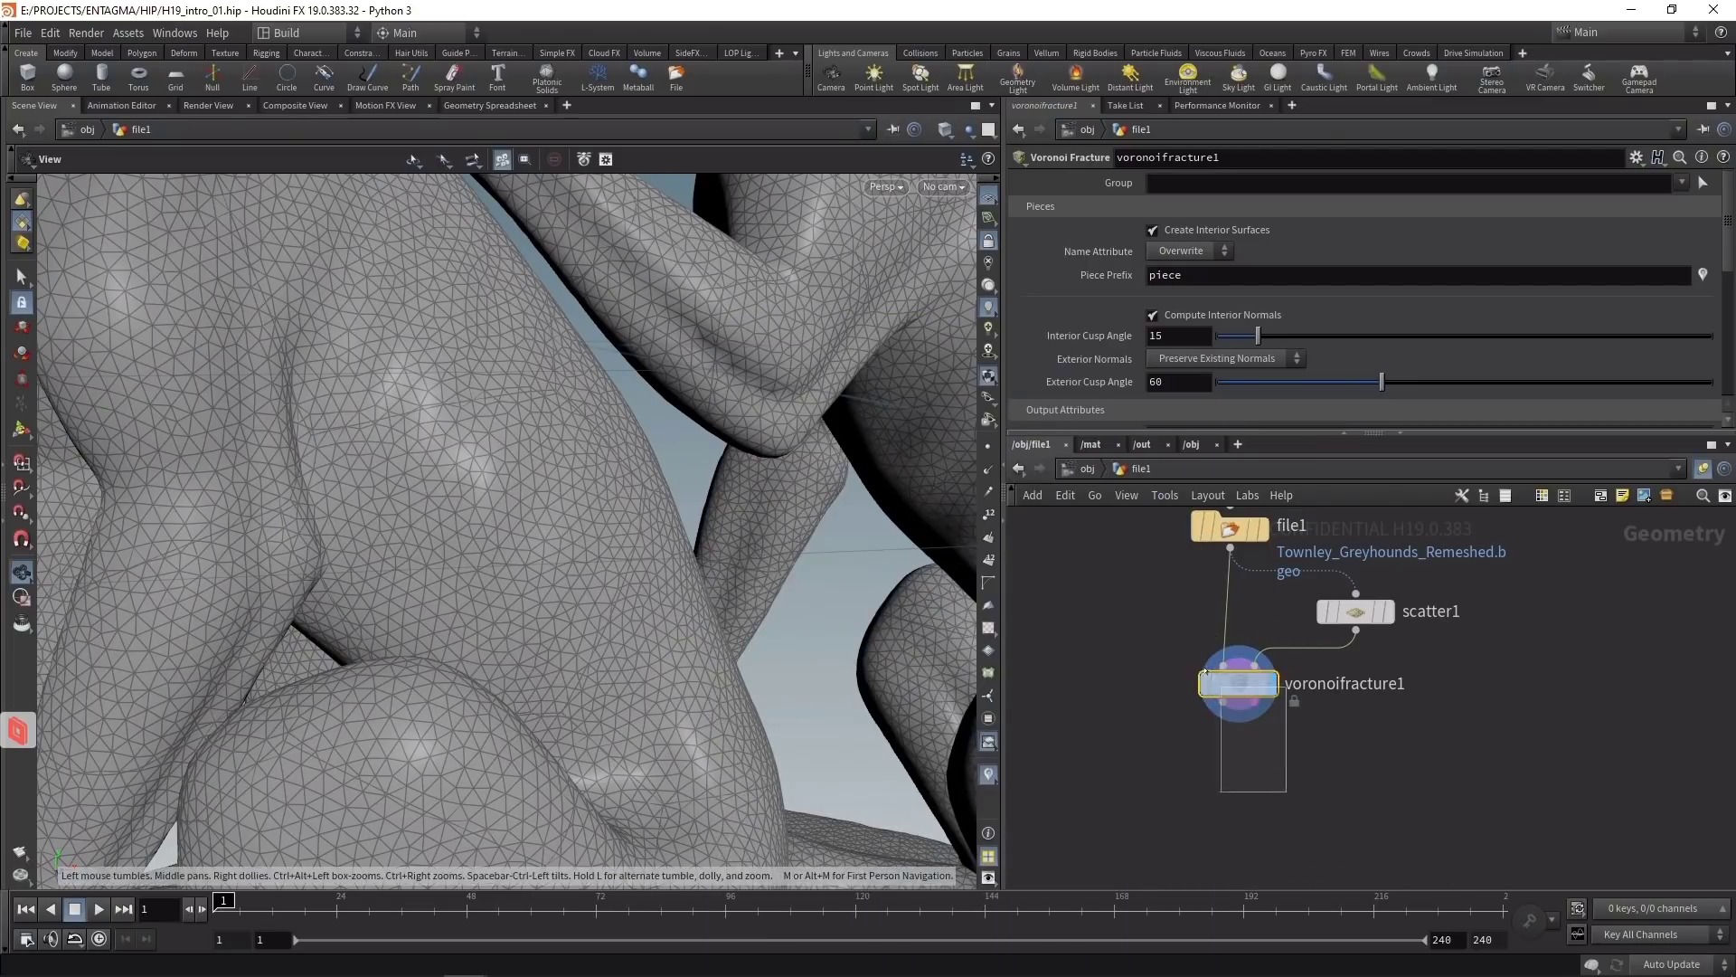
pyautogui.press('Tab')
pyautogui.write('blast')
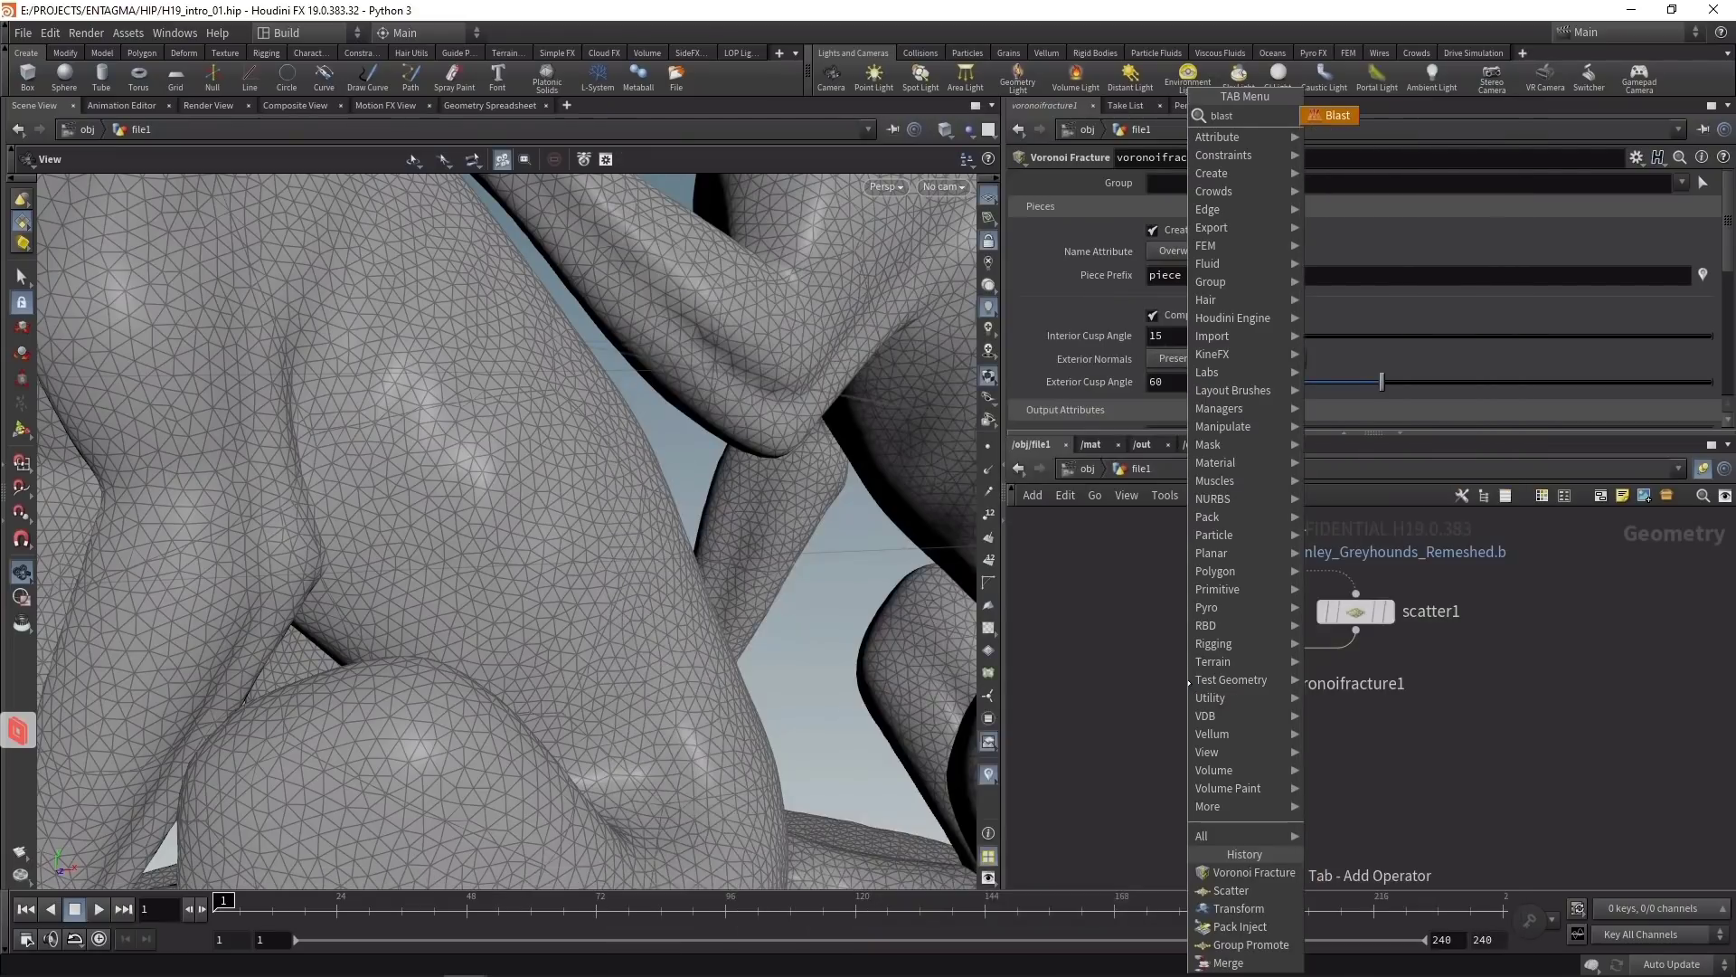
pyautogui.press('Return')
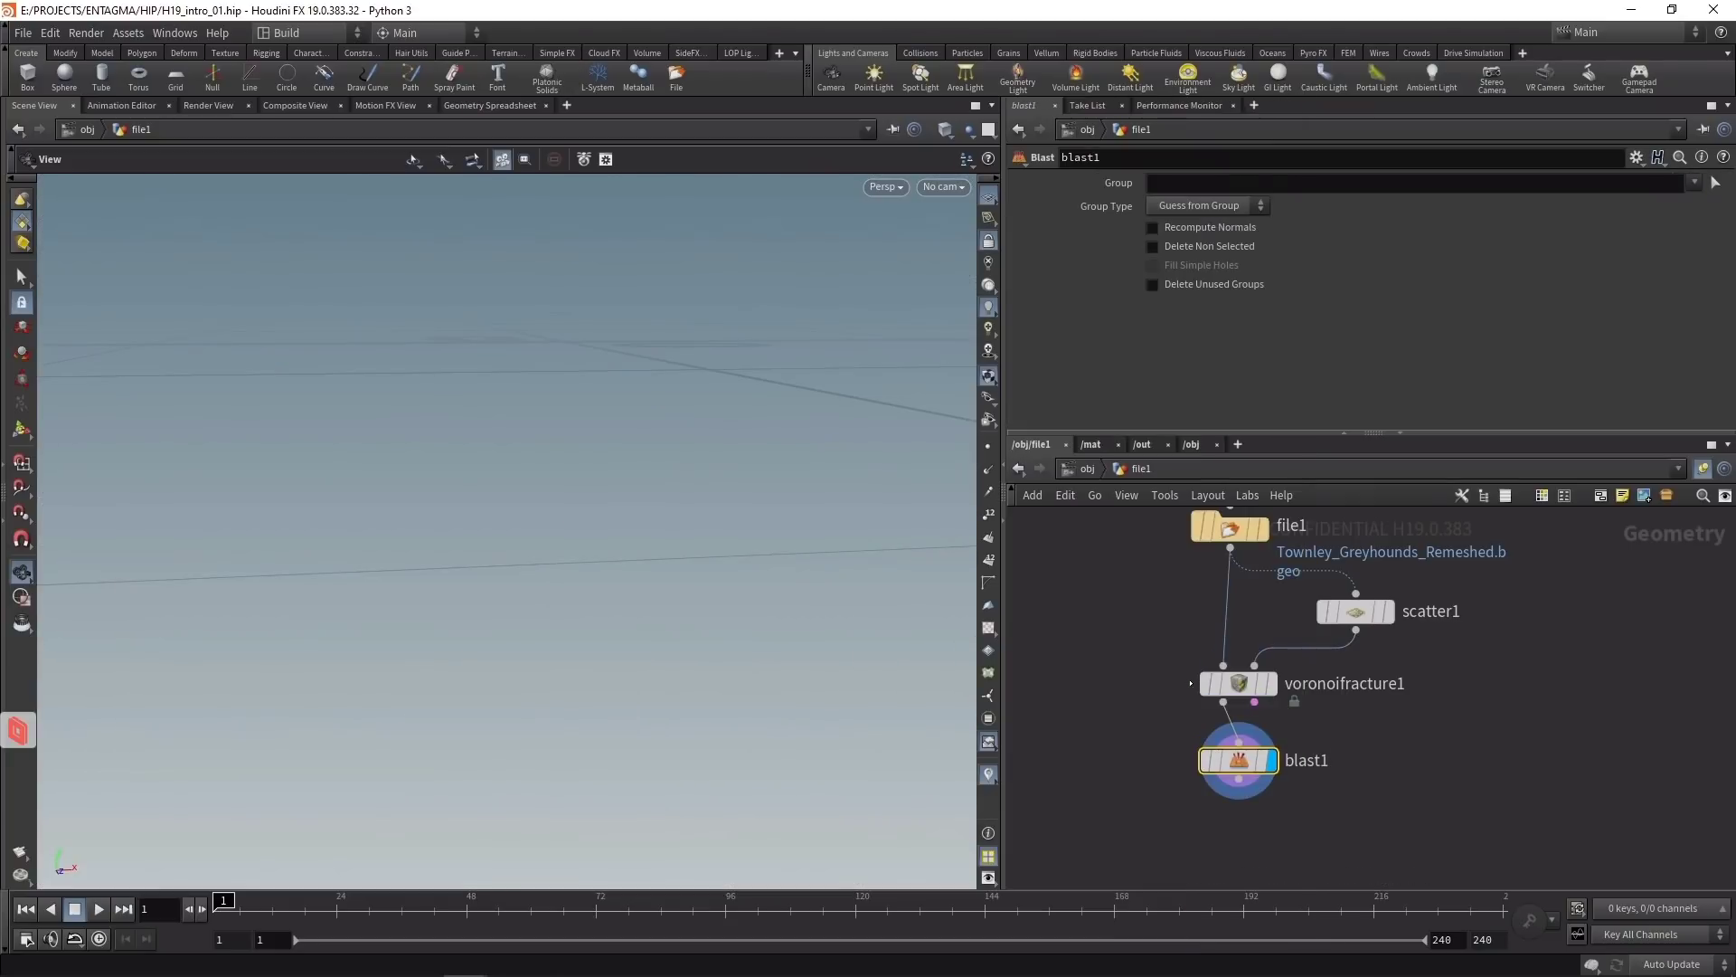
pyautogui.click(1693, 184)
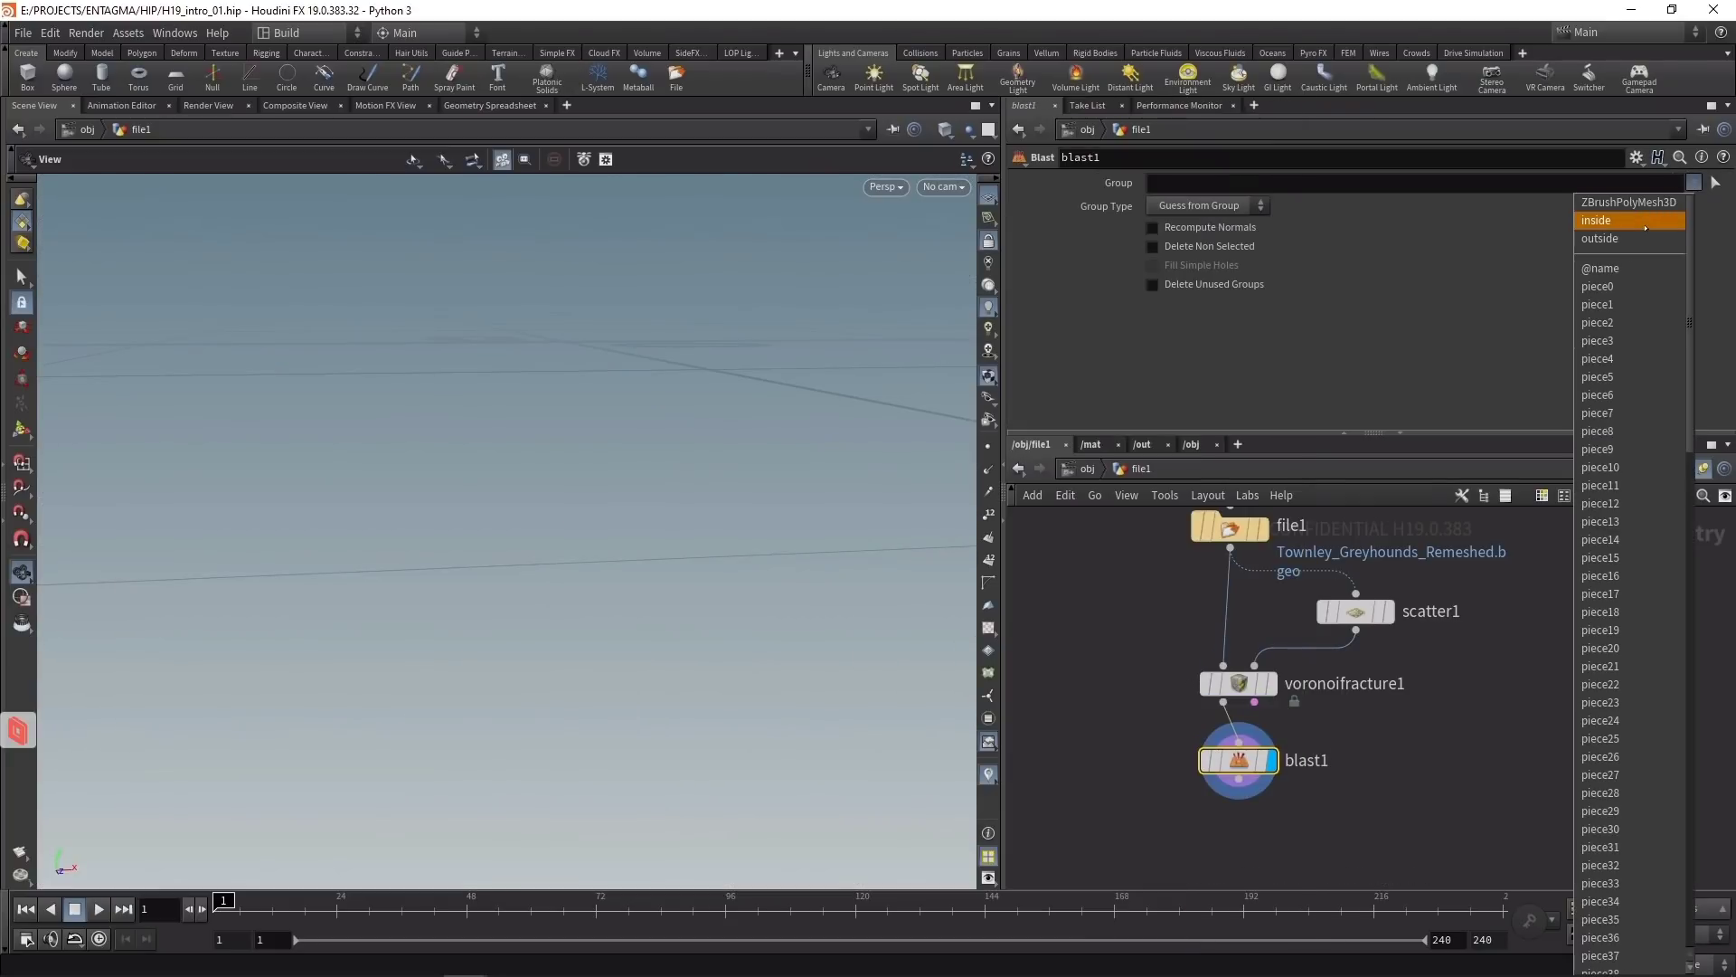
pyautogui.click(1598, 219)
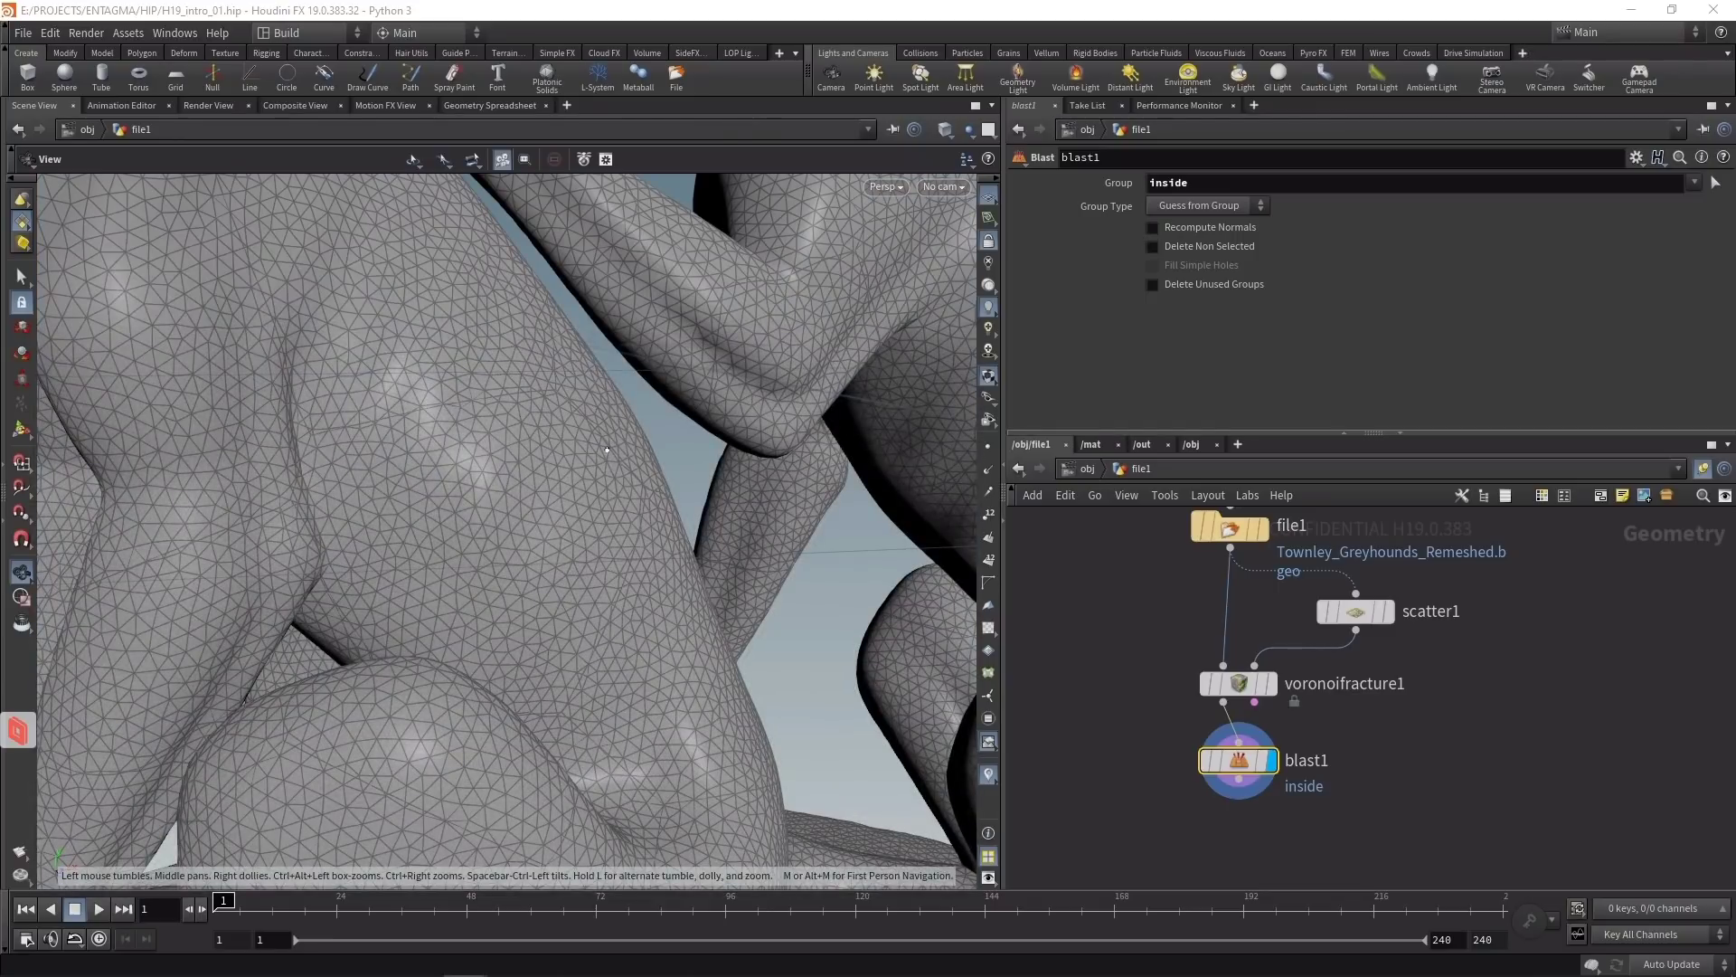
# Step: Add a Remesh node after the Blast node and display its result
pyautogui.moveTo(607, 449); pyautogui.dragTo(556, 430, button='right')
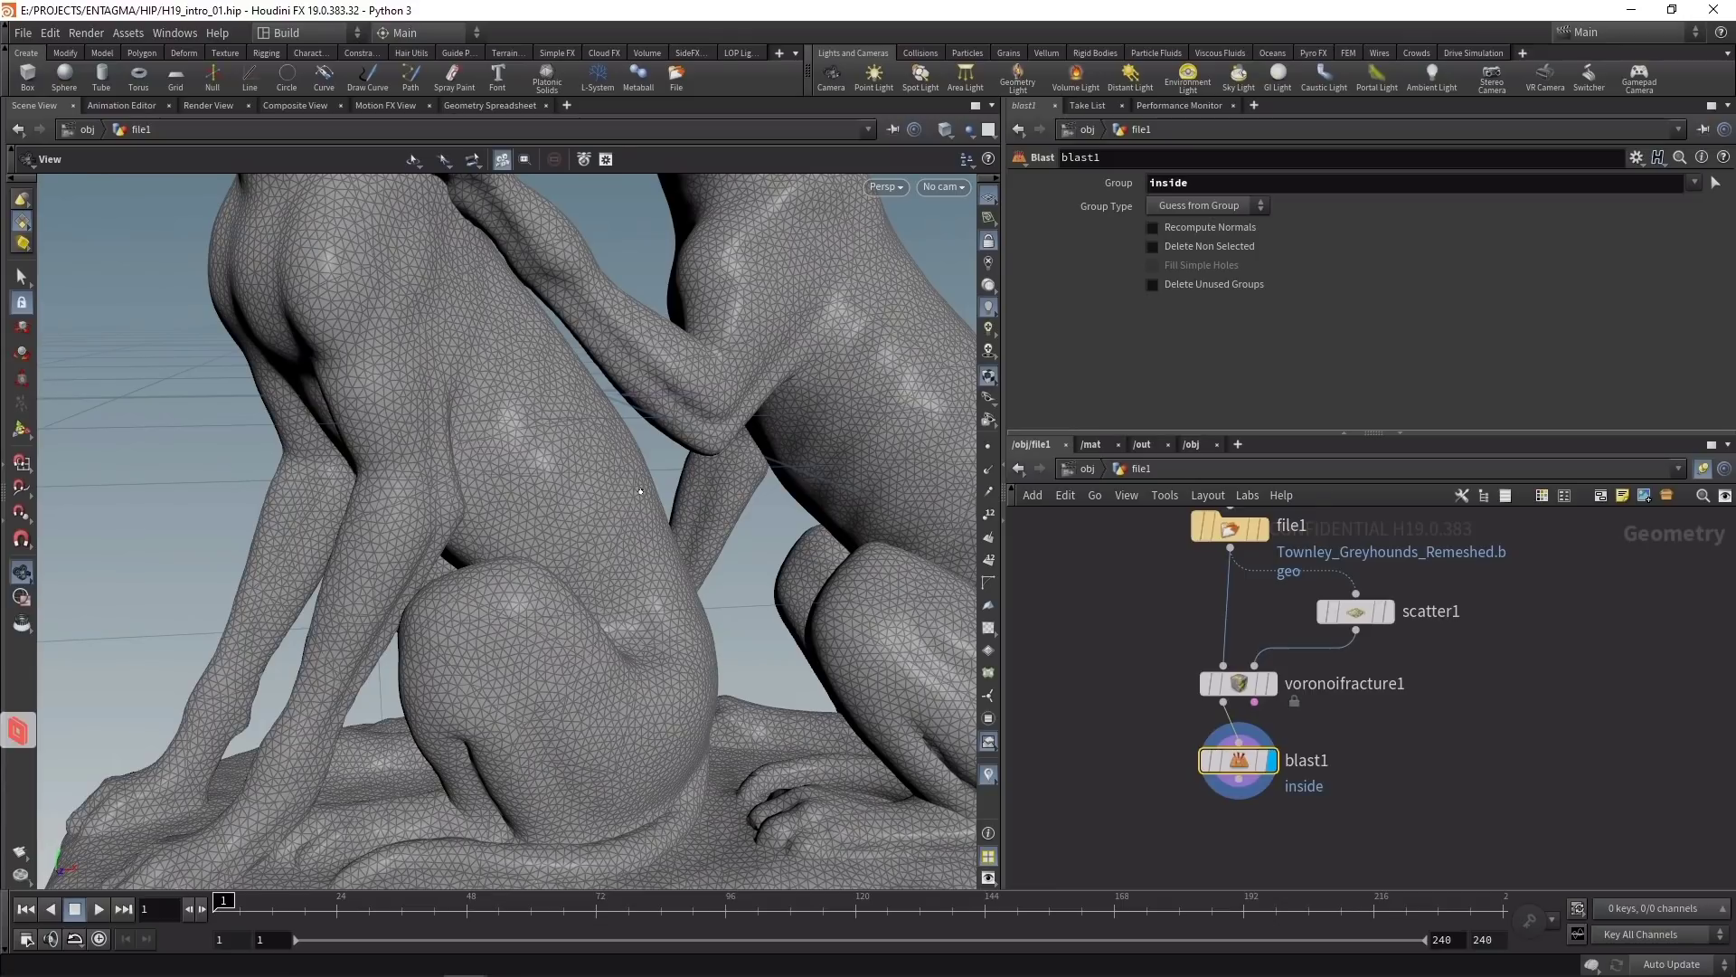
pyautogui.press('Tab')
pyautogui.write('re')
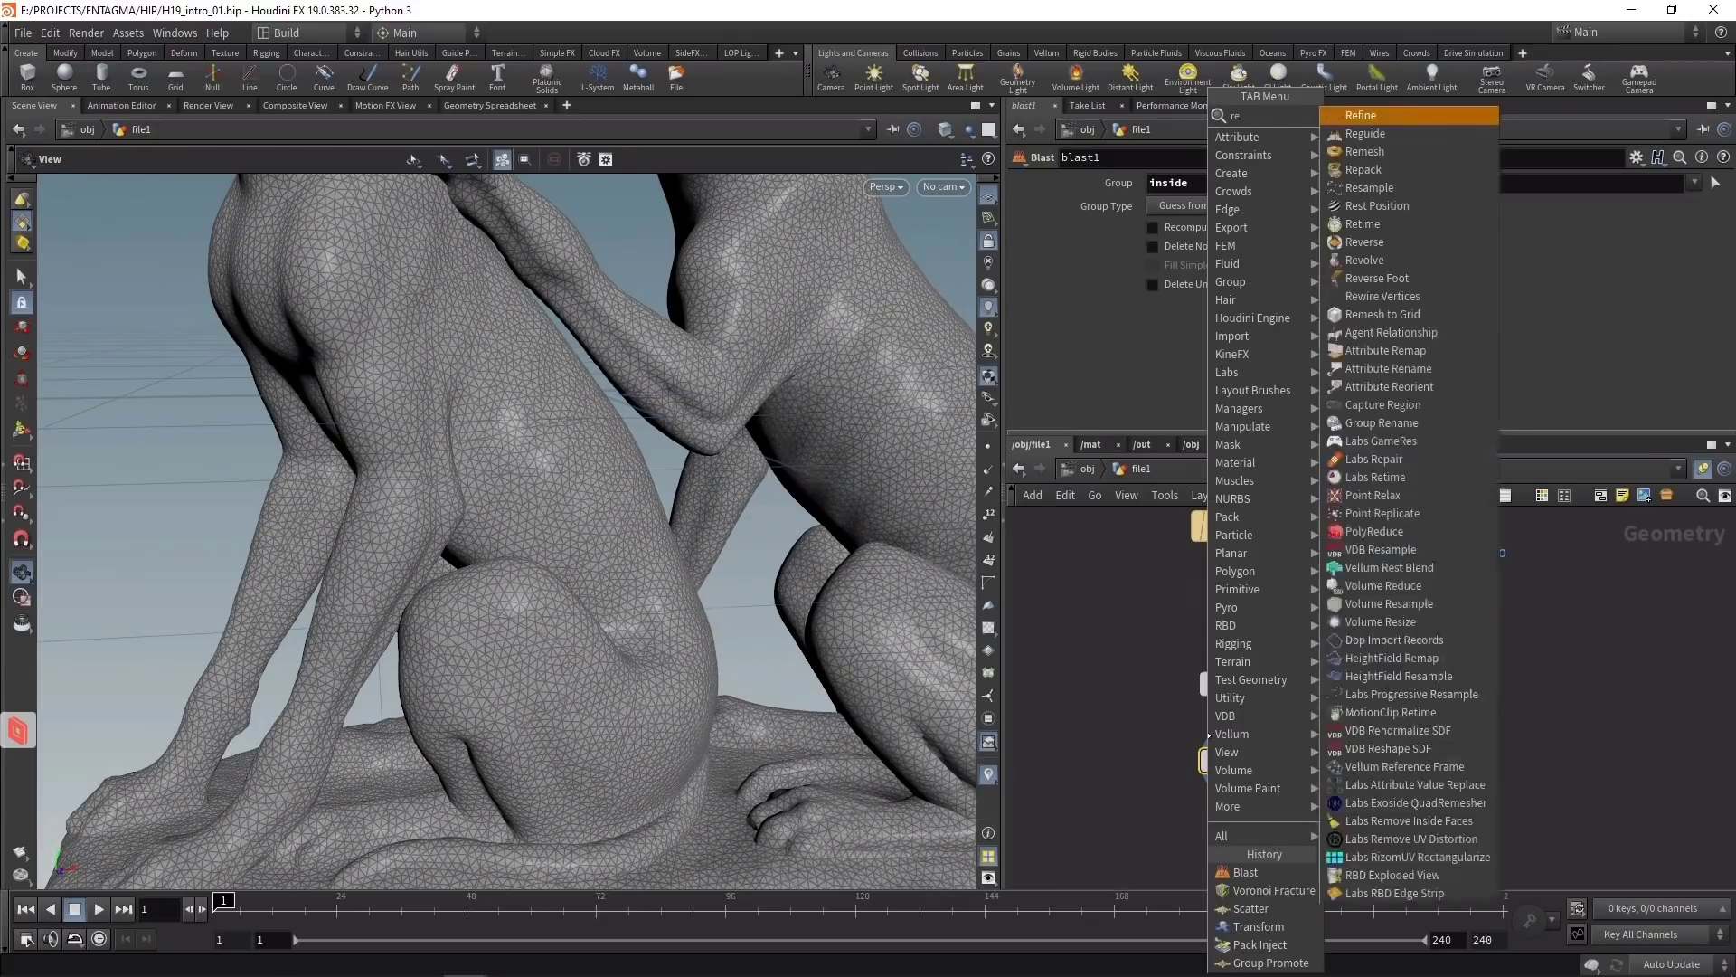
pyautogui.write('mesh')
pyautogui.press('Return')
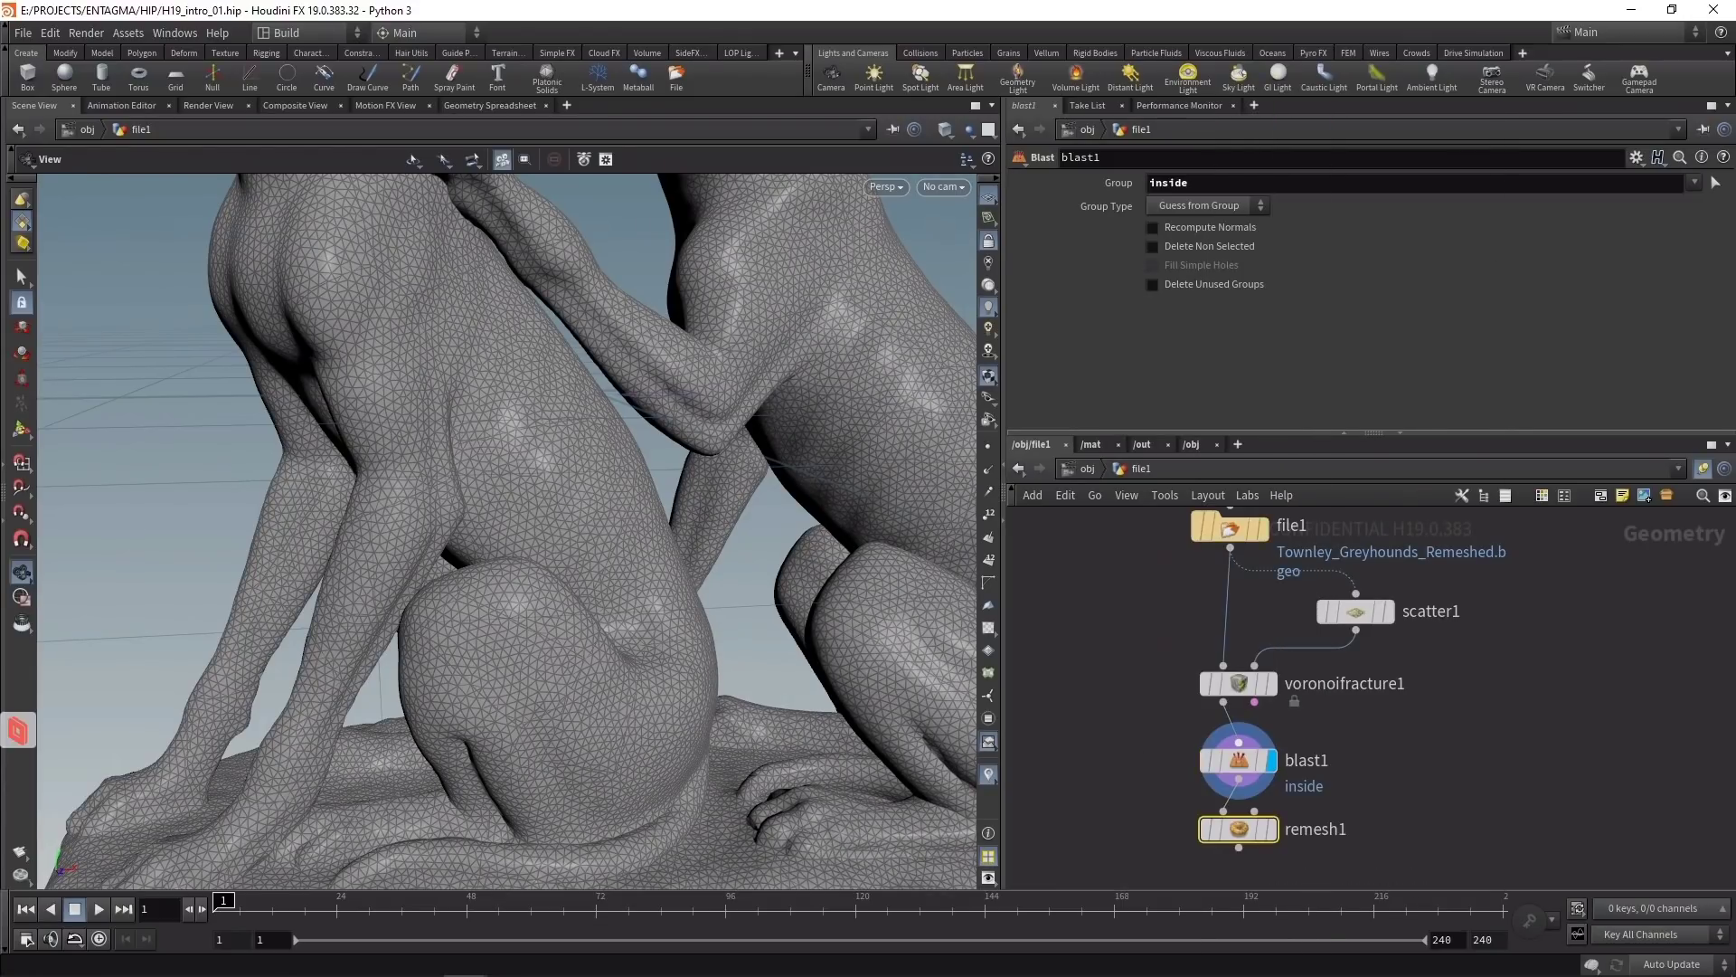
pyautogui.click(1238, 837)
pyautogui.click(1271, 838)
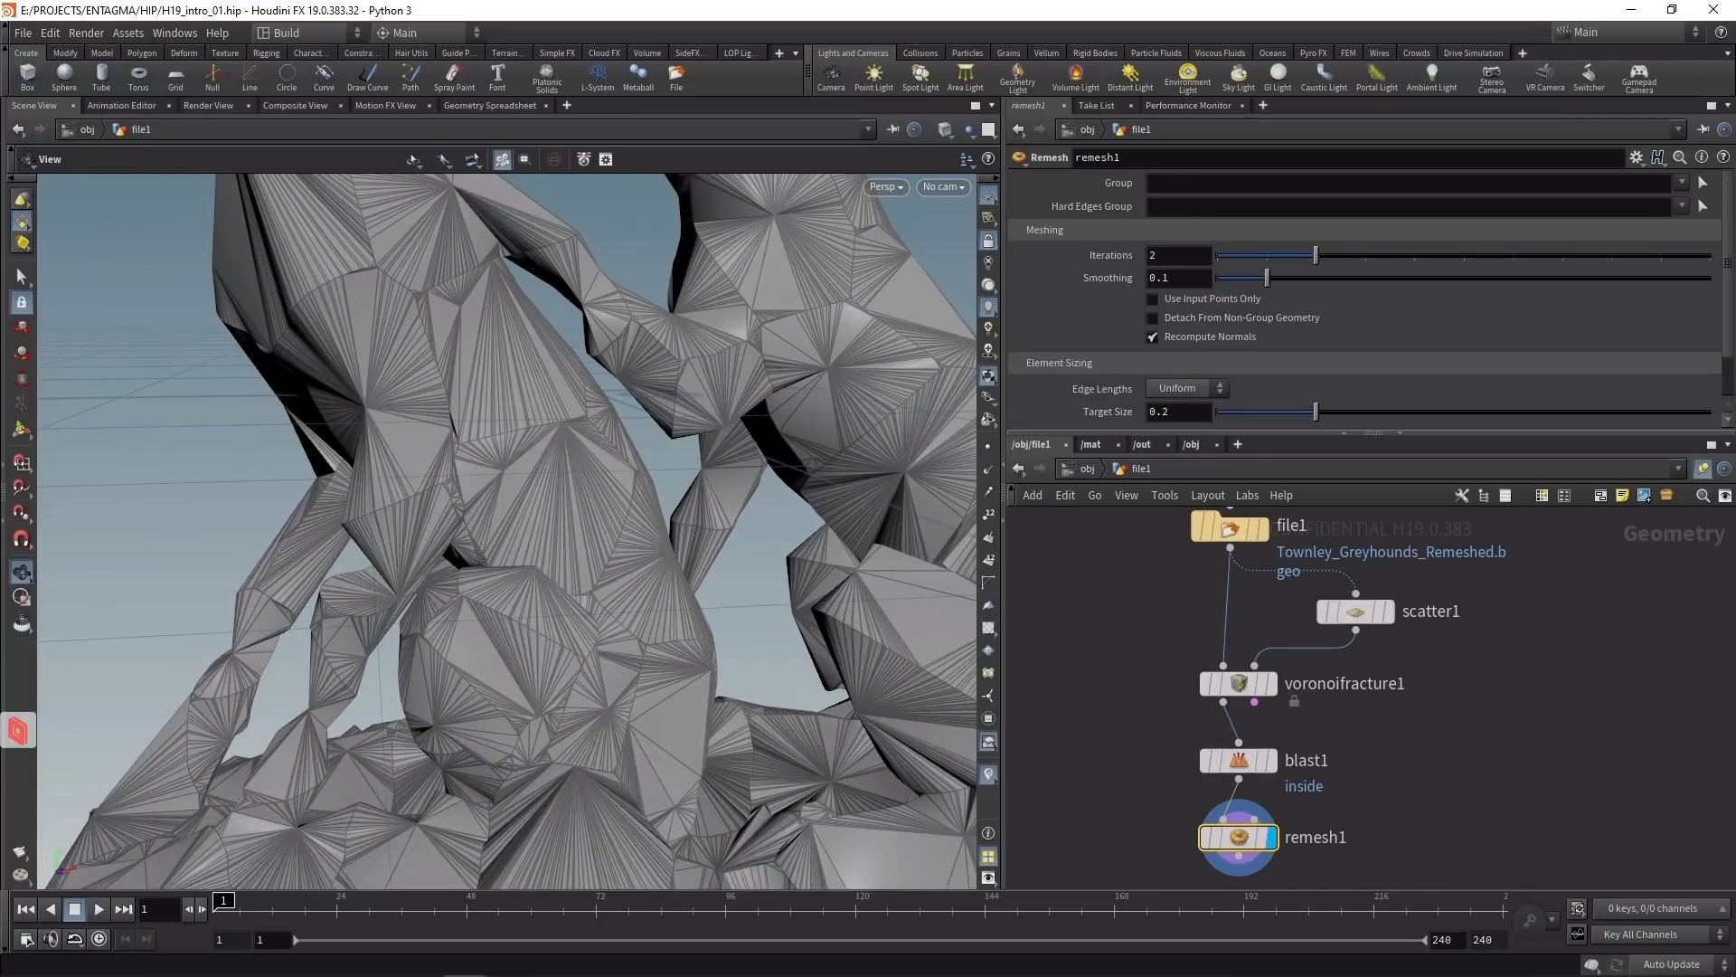
# Step: Set the Remesh node's target size to 0.005 and its iterations to 4
pyautogui.click(1173, 412)
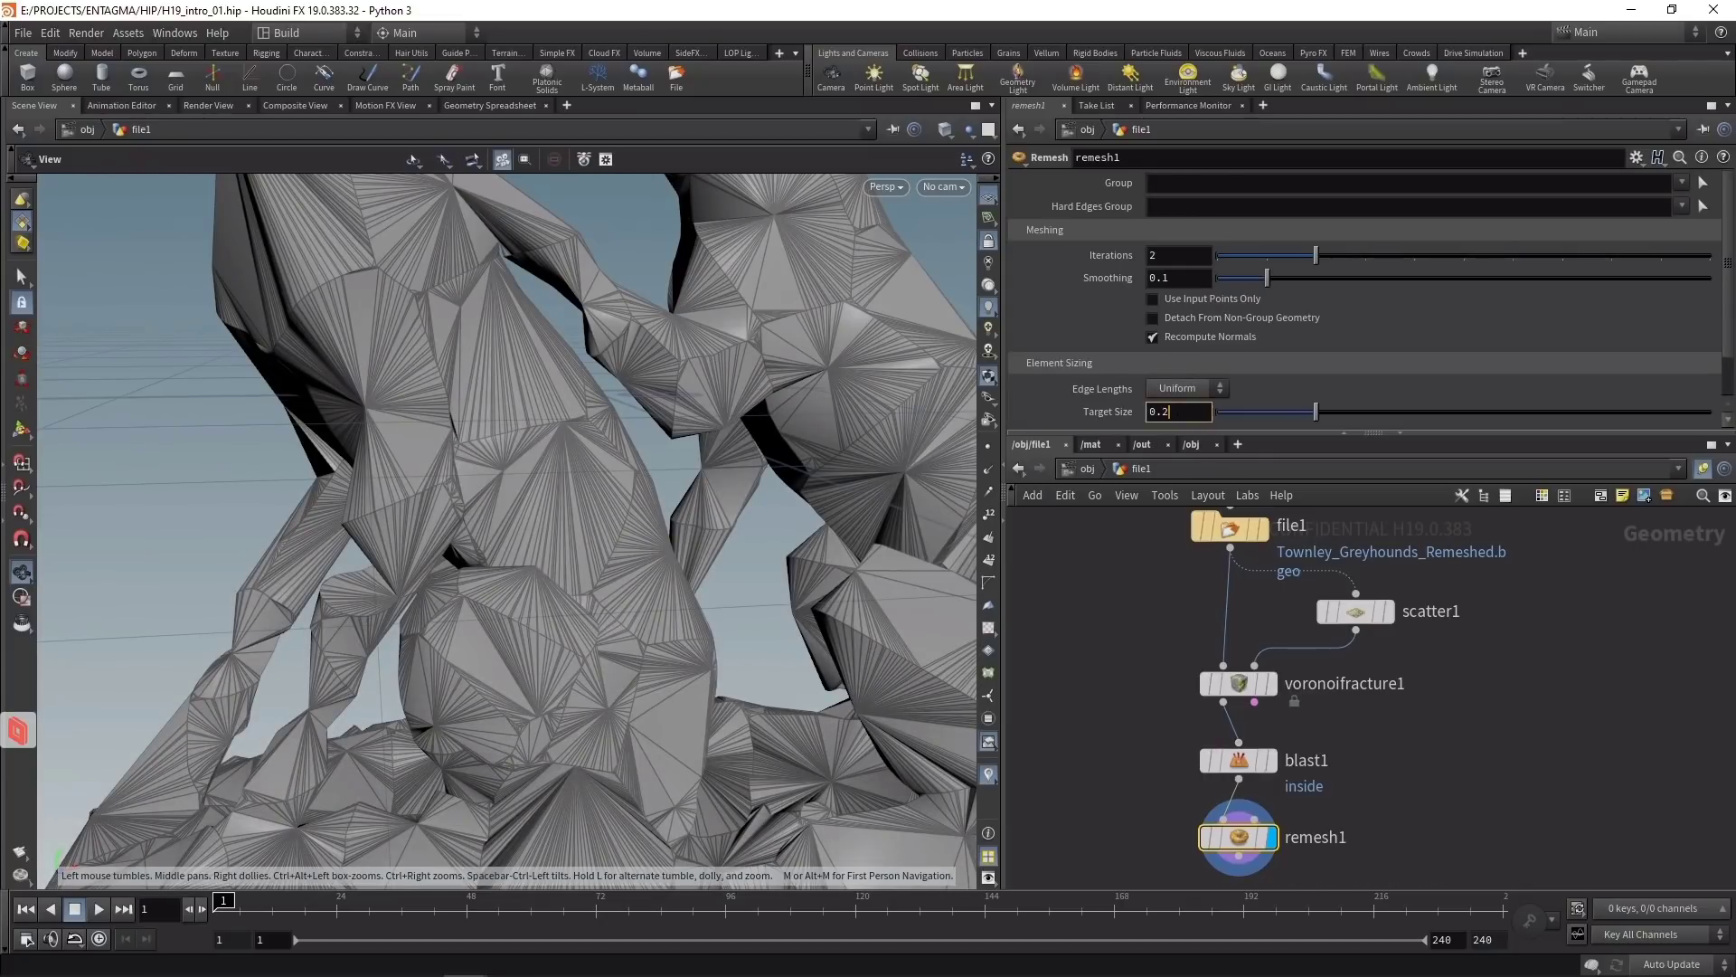
pyautogui.press('BackSpace')
pyautogui.write('005')
pyautogui.press('Return')
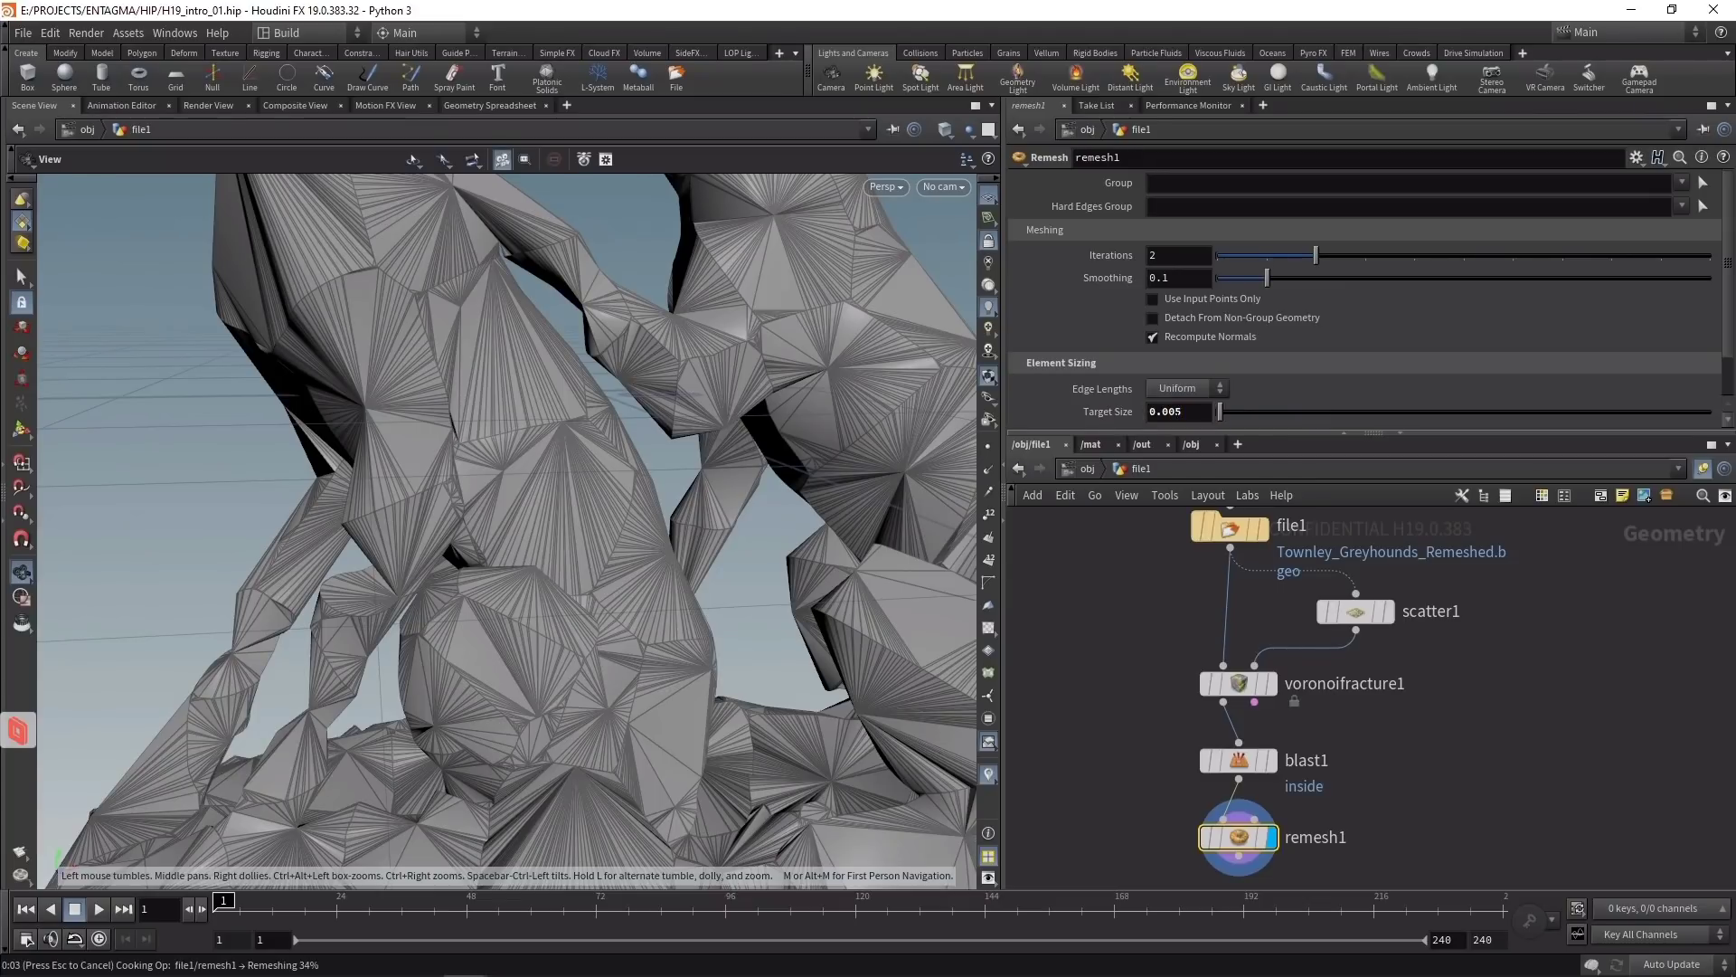
pyautogui.doubleClick(1155, 256)
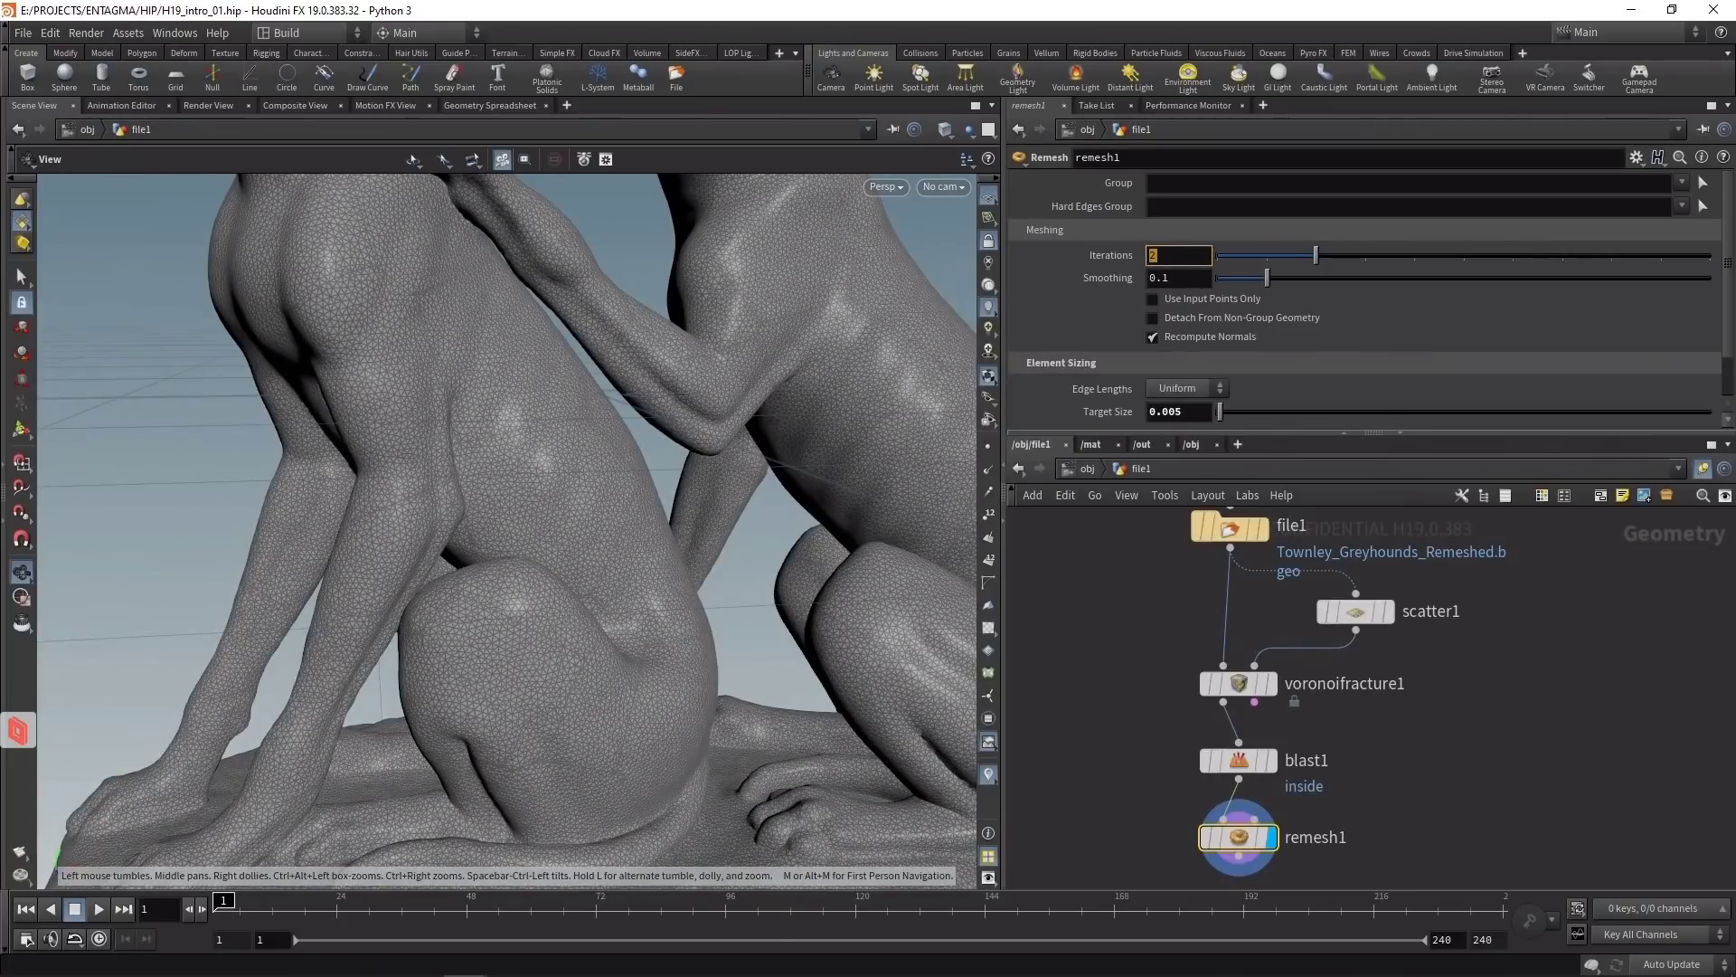
pyautogui.write('4')
pyautogui.press('Return')
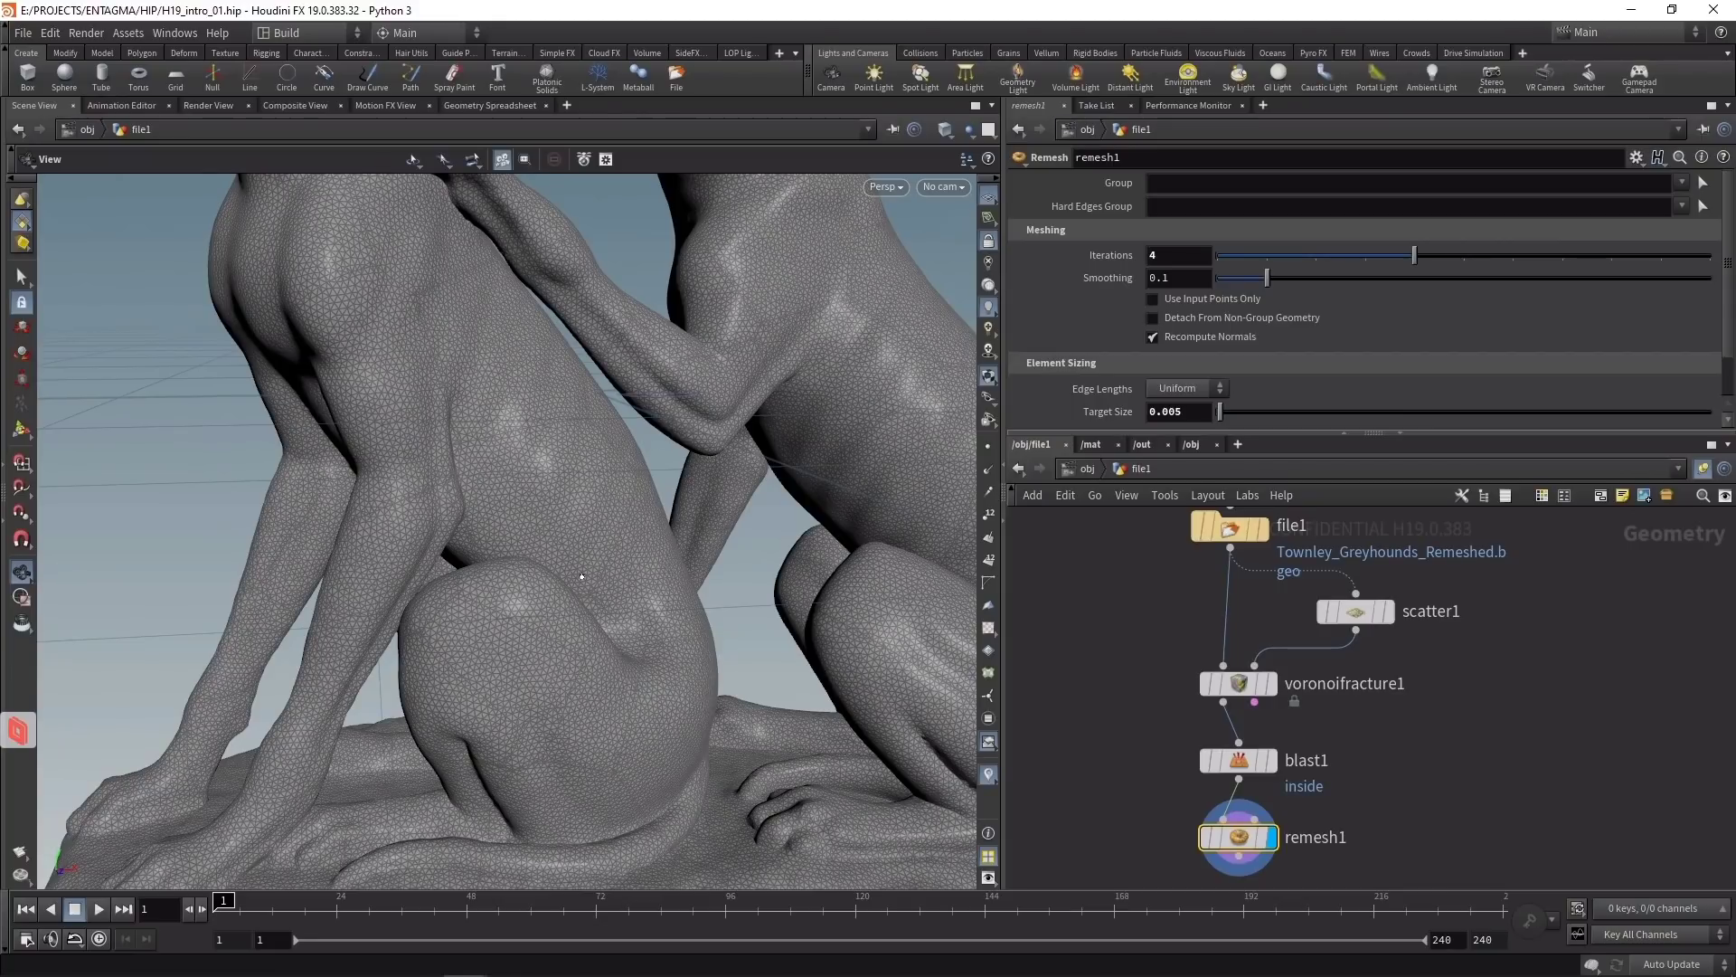
# Step: Add a Group Create node after the Remesh node and set its group type to Points
pyautogui.press('Tab')
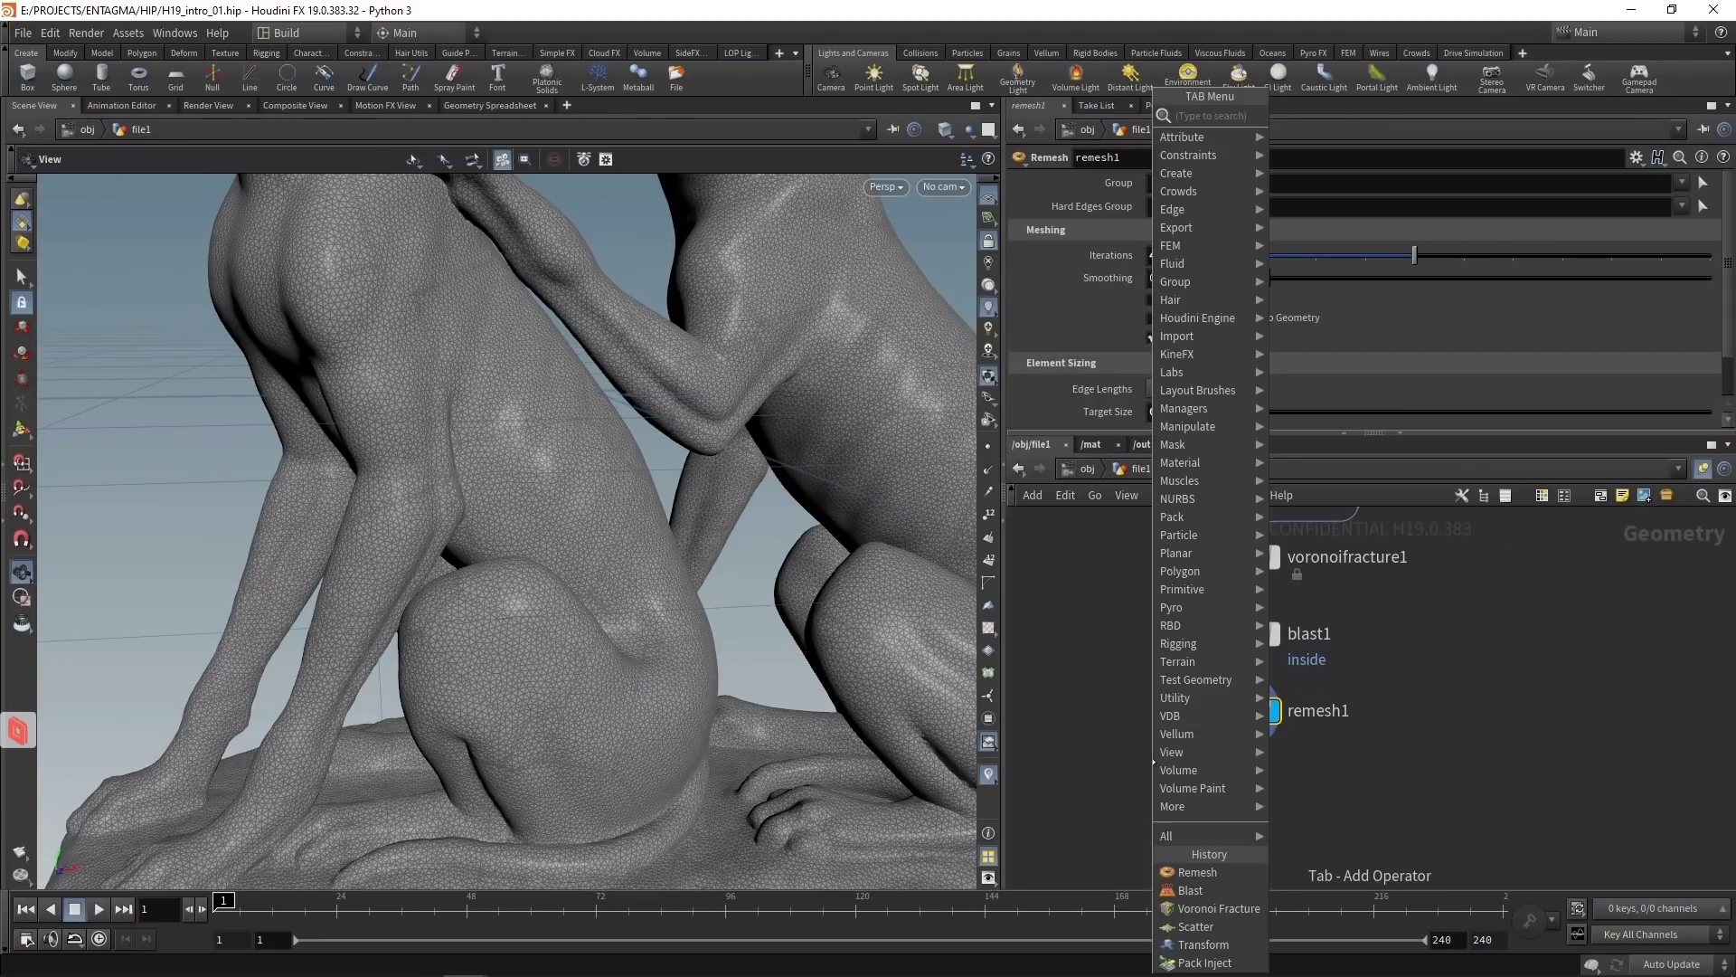
pyautogui.write('gru')
pyautogui.press('BackSpace')
pyautogui.write('ou')
pyautogui.press('Return')
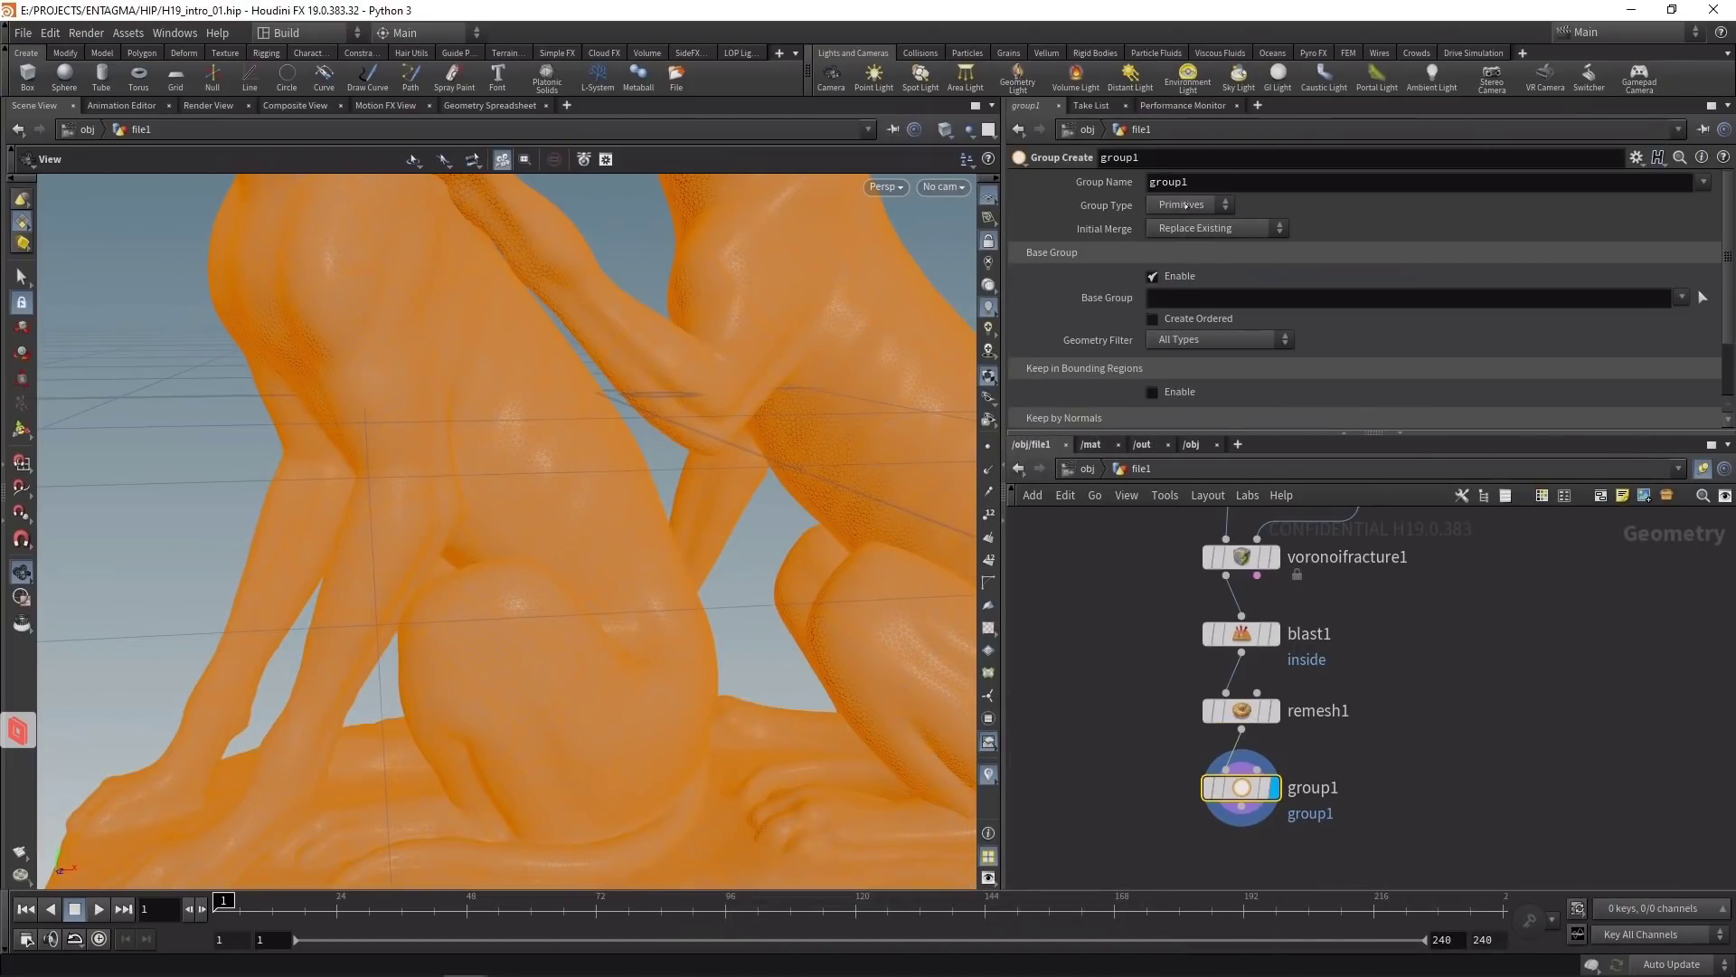
pyautogui.click(1186, 205)
pyautogui.click(1175, 221)
# Step: Name the point group boundary and disable its Base Group option
pyautogui.doubleClick(1169, 181)
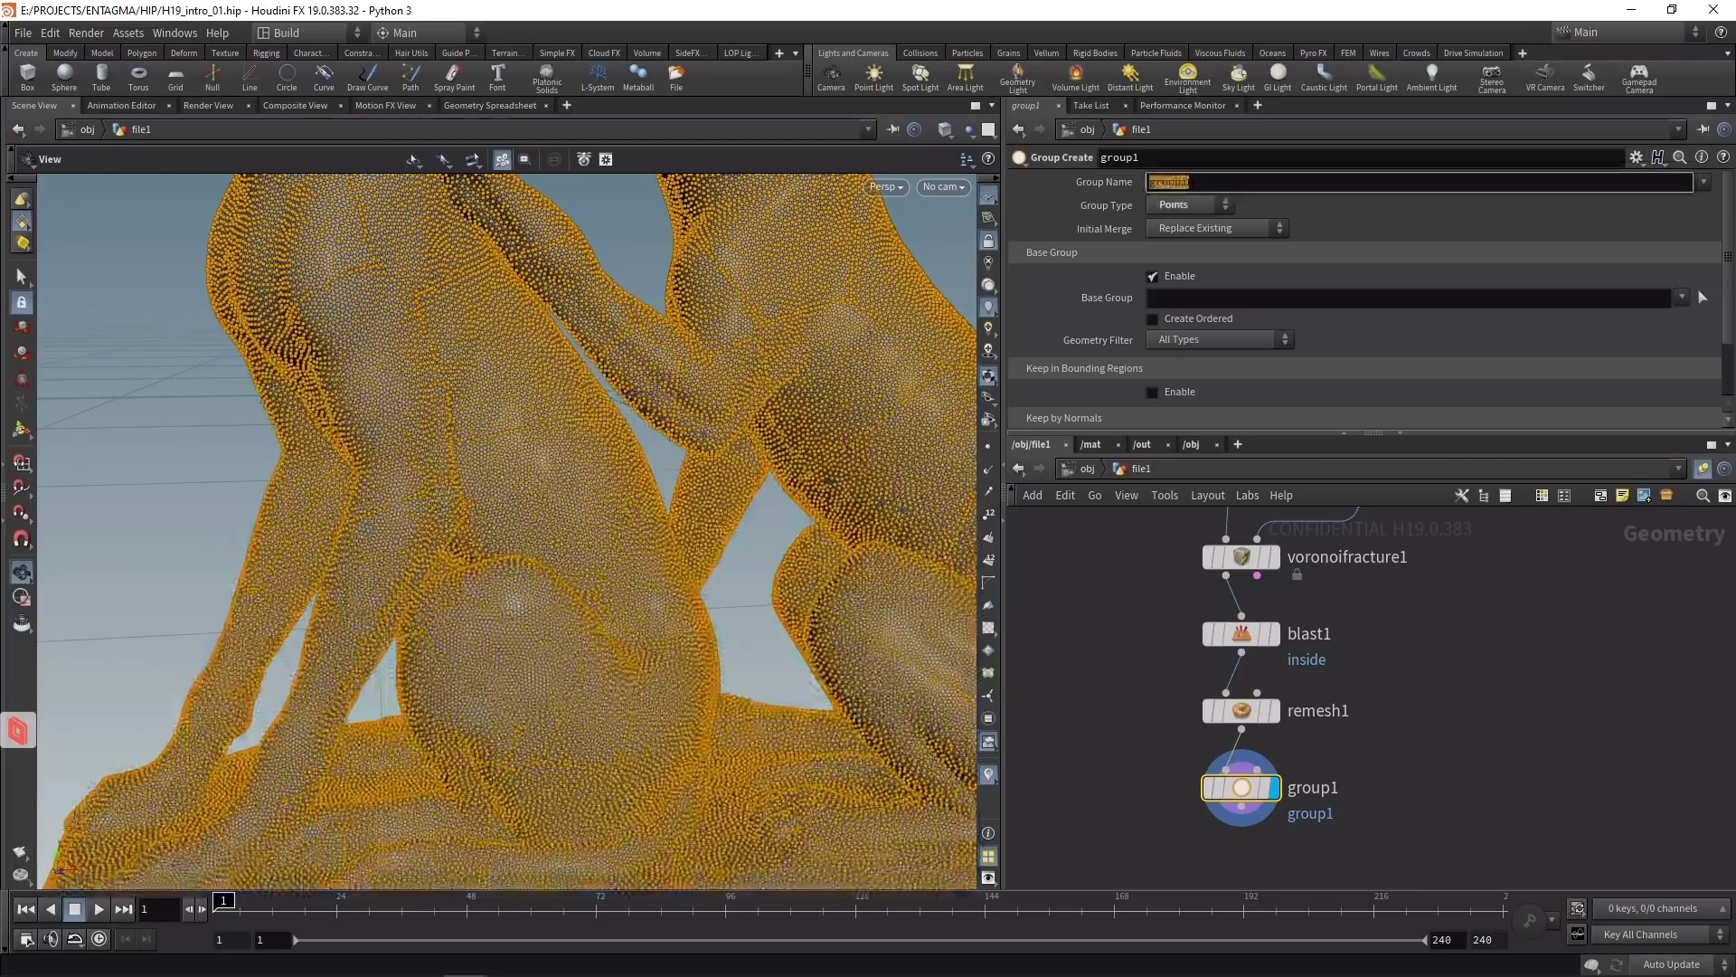
pyautogui.write('boundary')
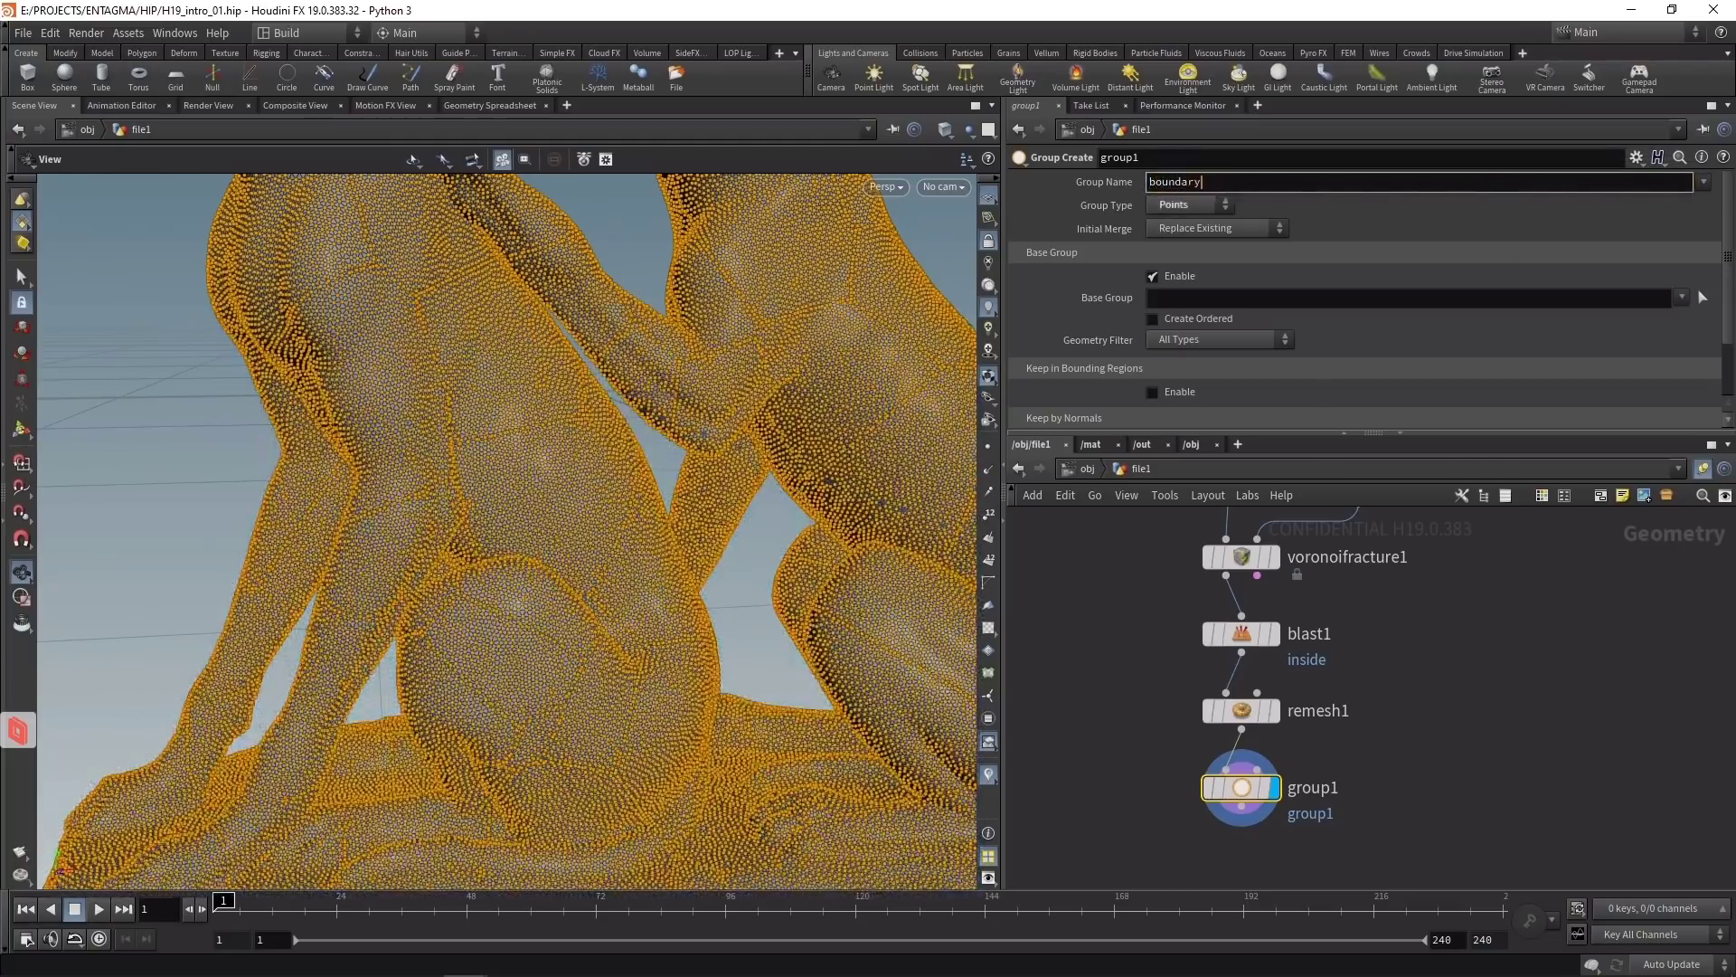
pyautogui.press('Return')
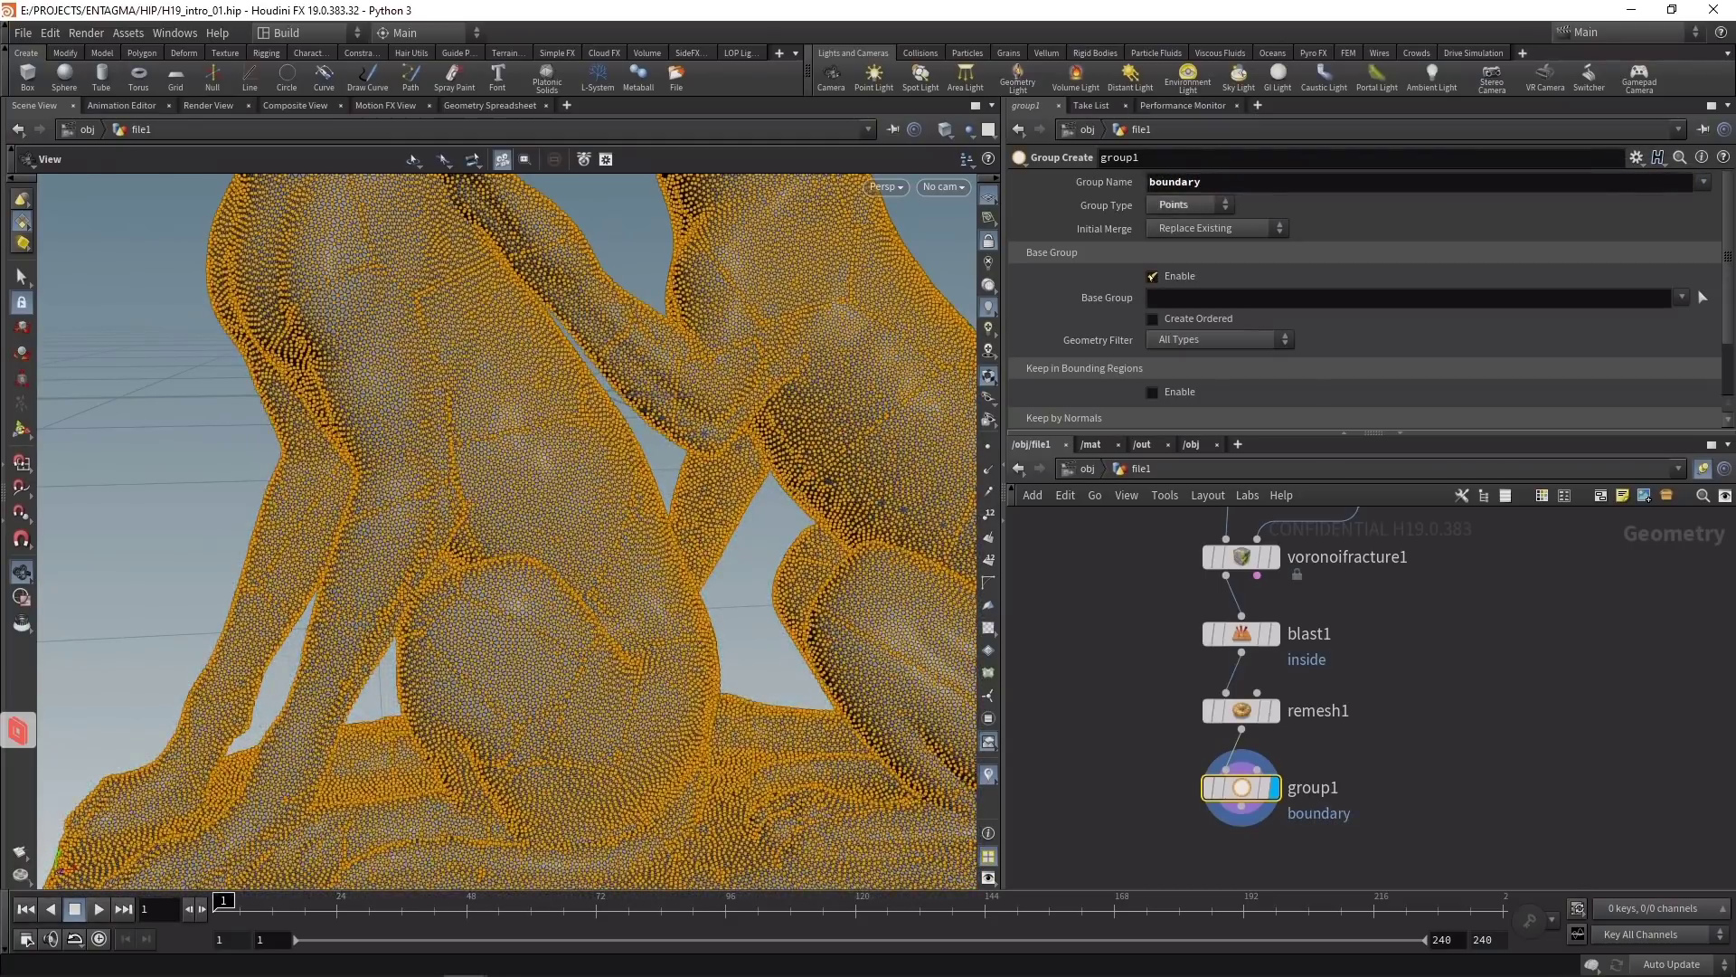
pyautogui.click(1153, 276)
pyautogui.moveTo(1217, 433); pyautogui.dragTo(1216, 535)
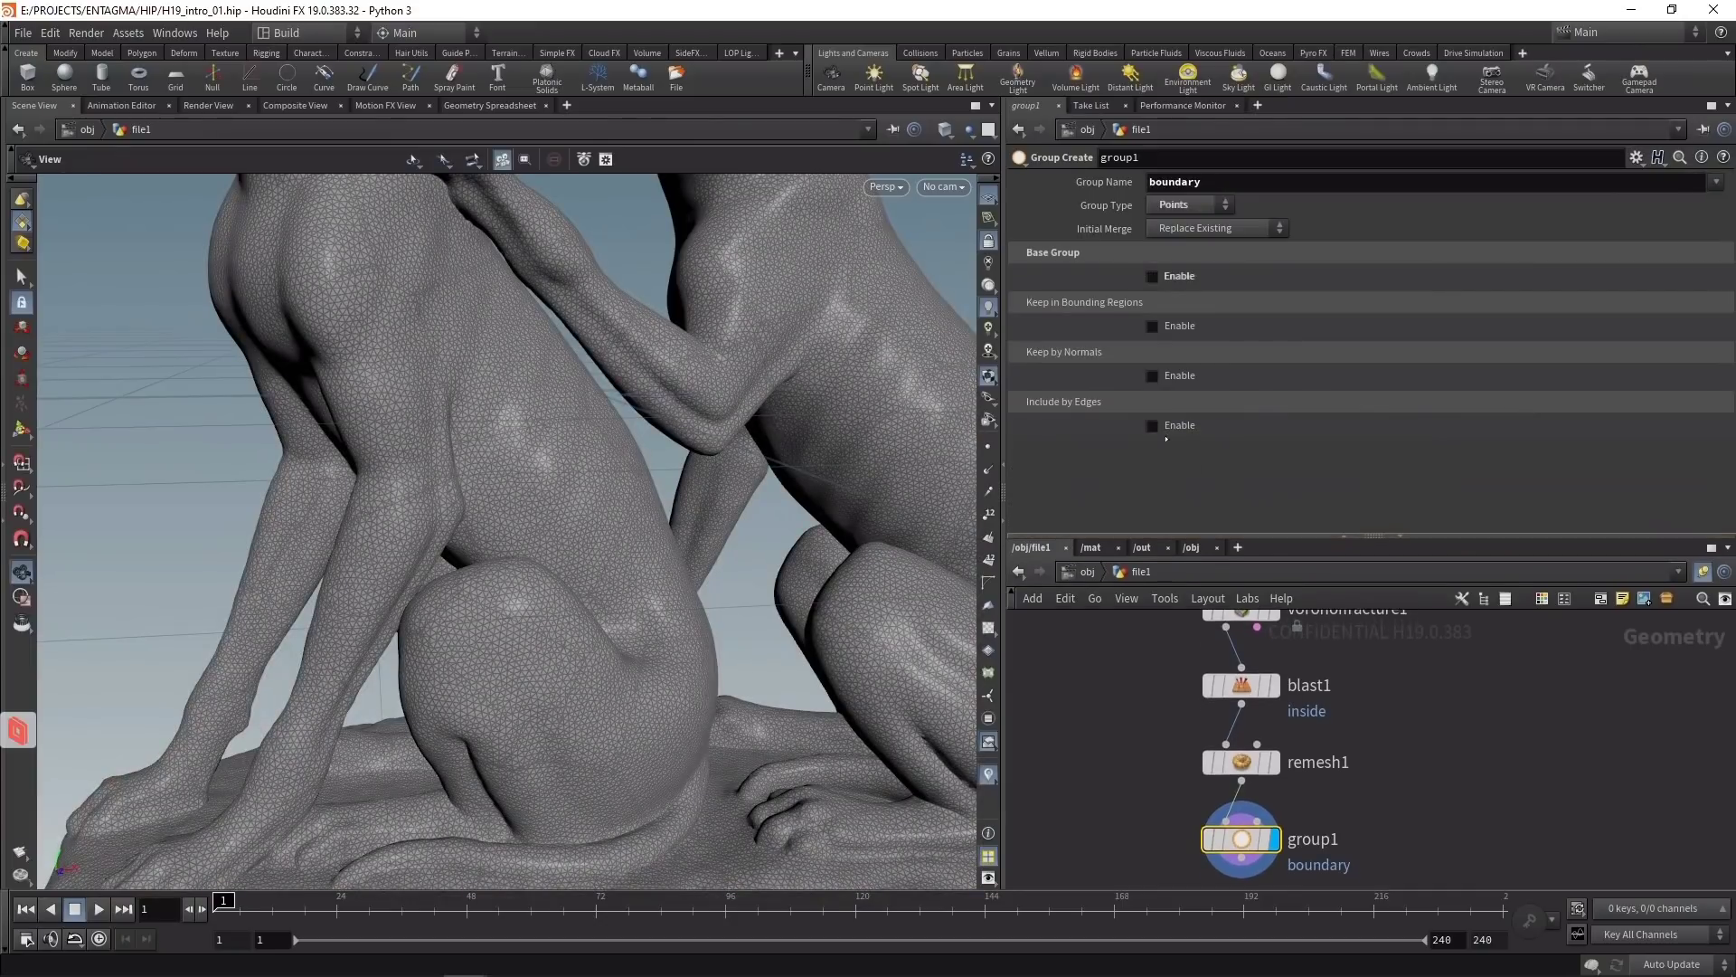
# Step: Enable Include by Edges on the boundary point group and restrict it to unshared edges
pyautogui.click(1152, 425)
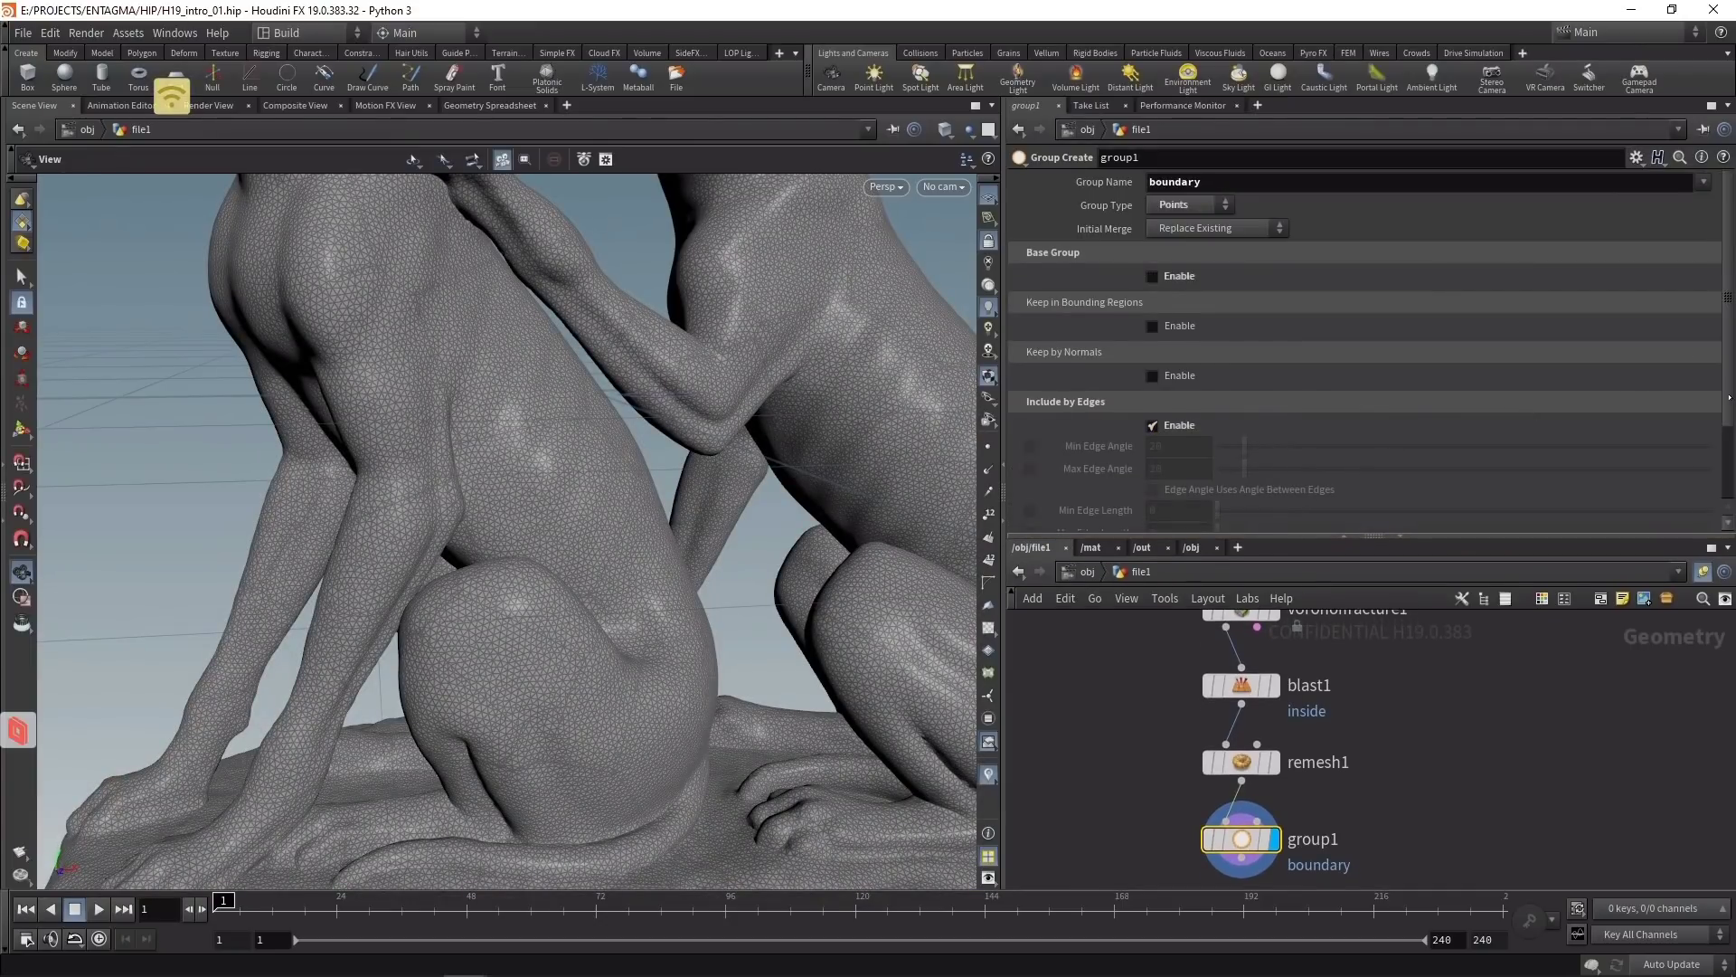
pyautogui.scroll(-2, 1157, 428)
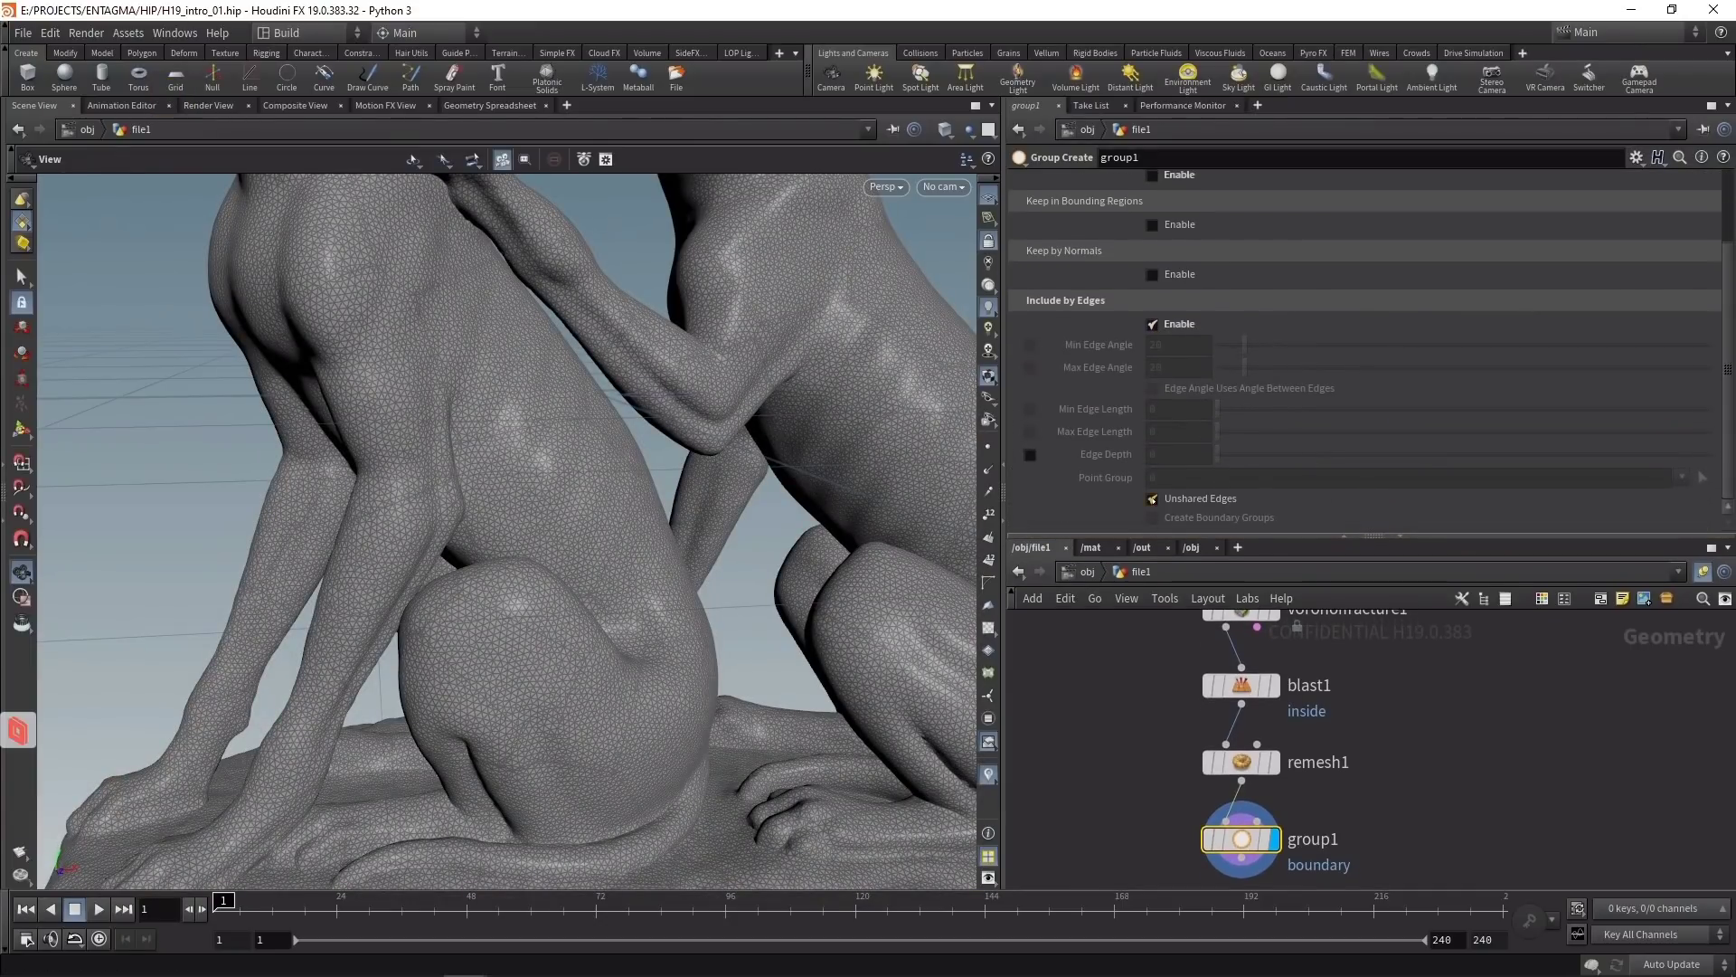
pyautogui.click(1152, 499)
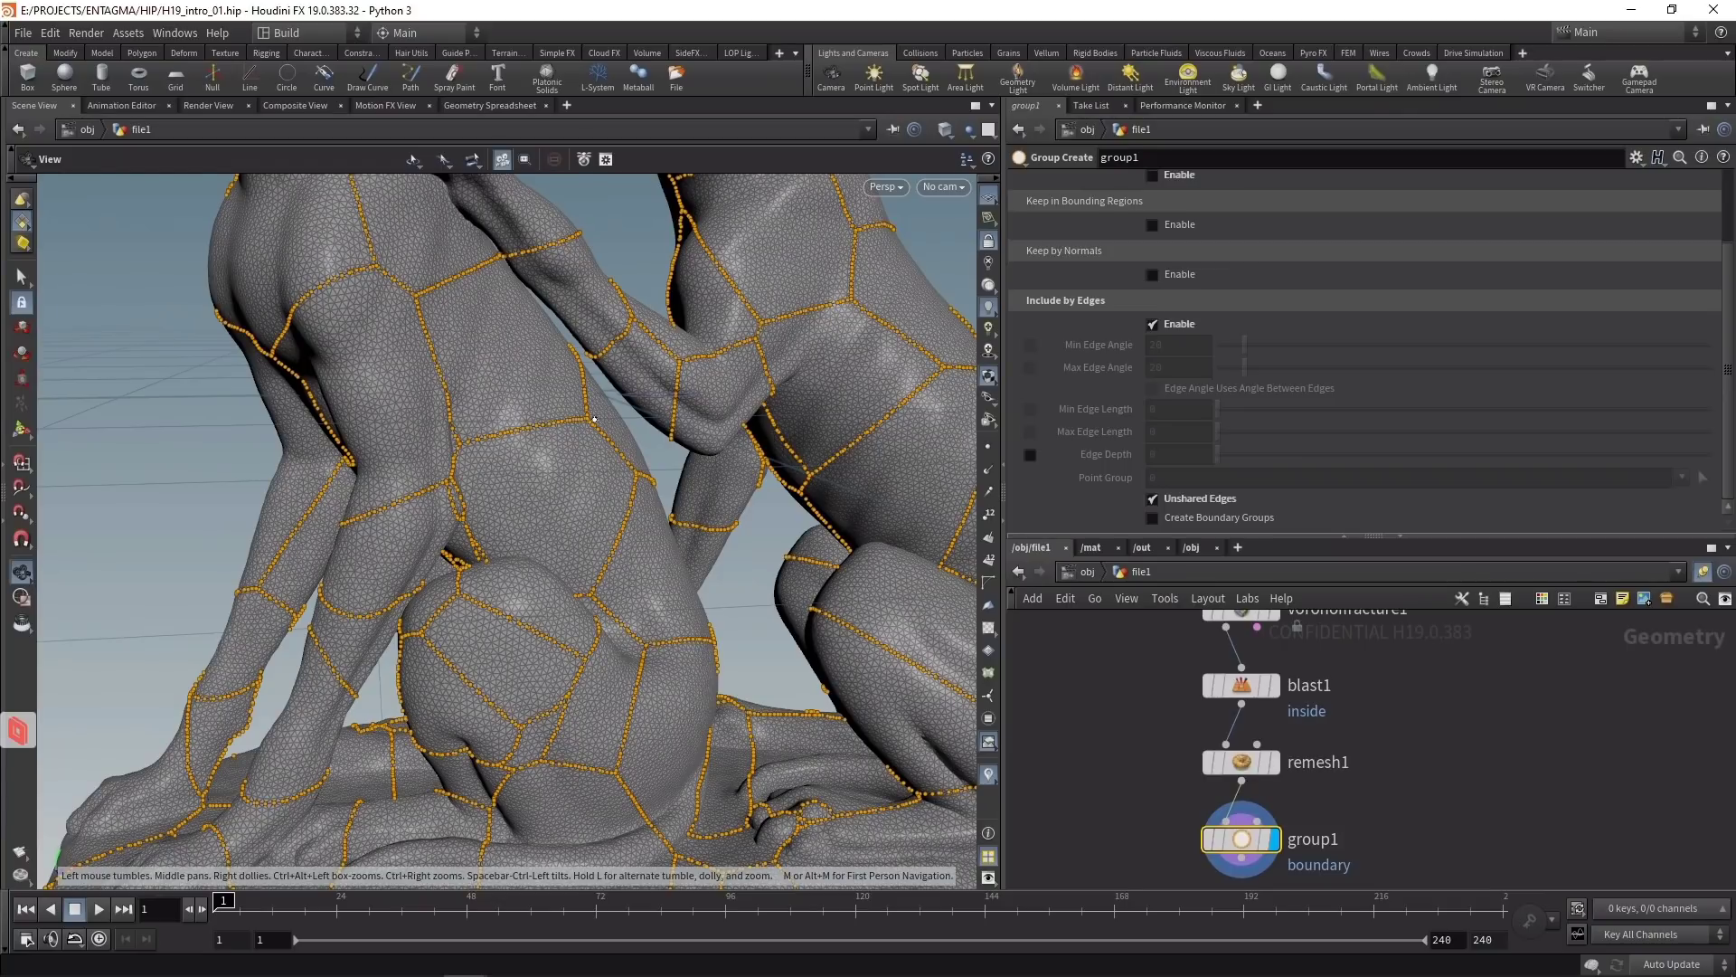
pyautogui.scroll(2, 1222, 192)
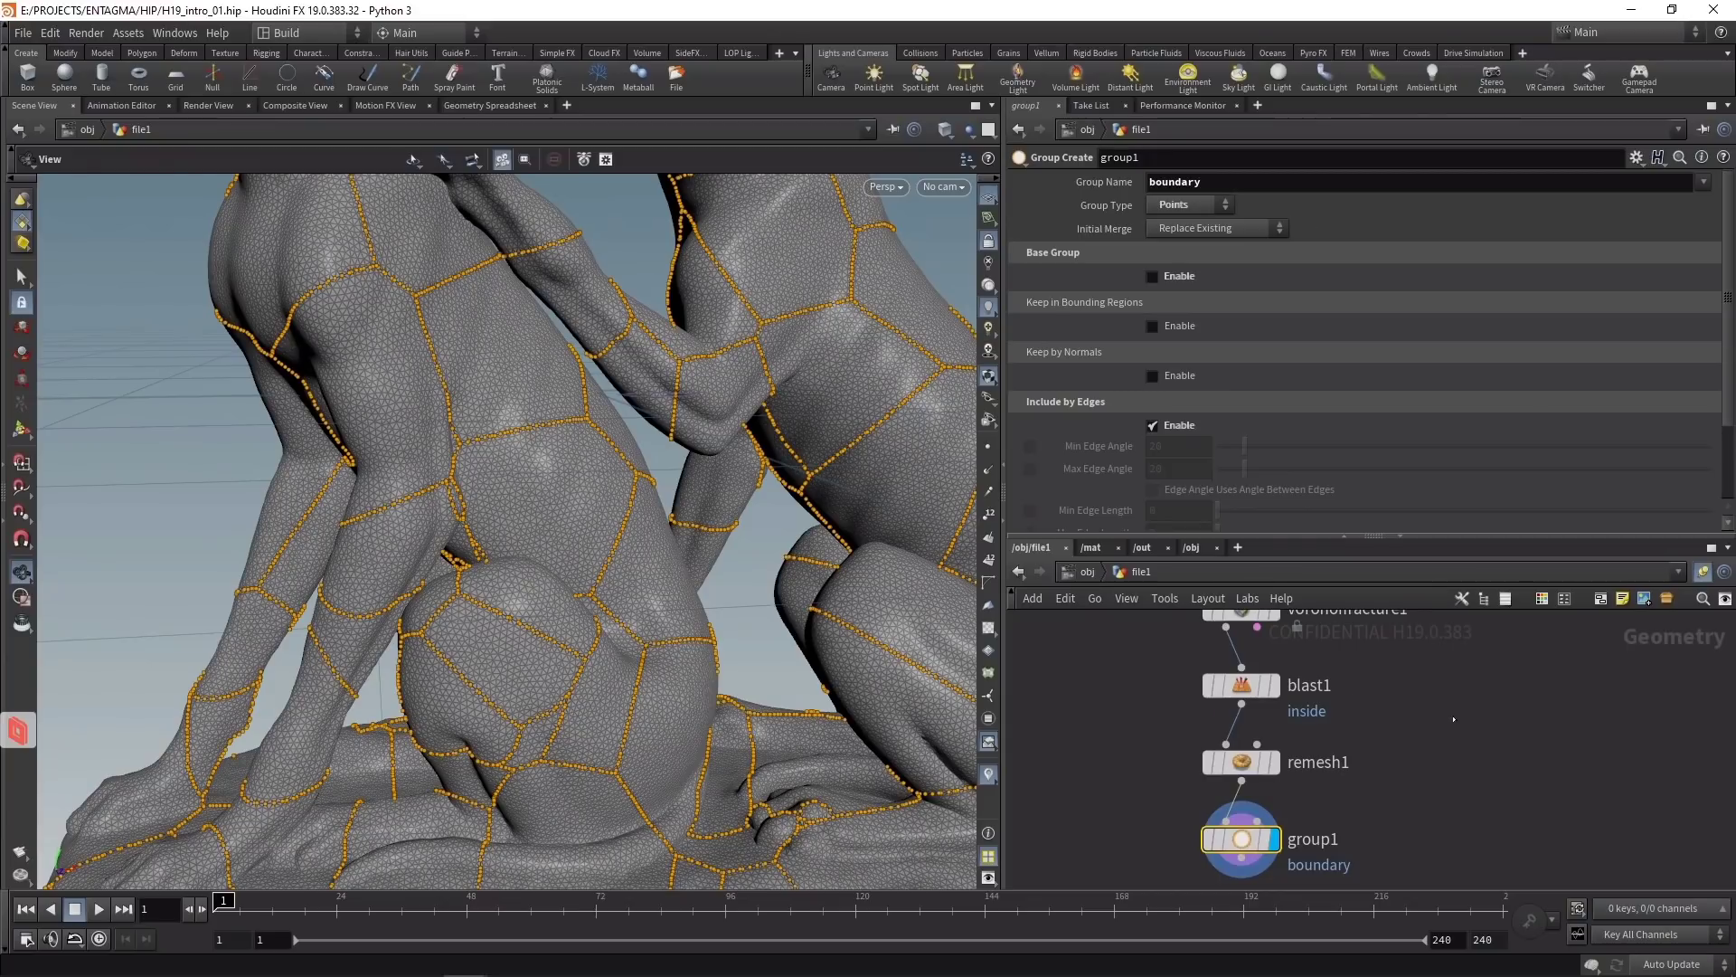
# Step: Add an Attribute Fill node after the Group Create node, with attribute P and boundary group boundary
pyautogui.moveTo(1454, 719); pyautogui.dragTo(1475, 584, button='middle')
pyautogui.rightClick(1263, 721)
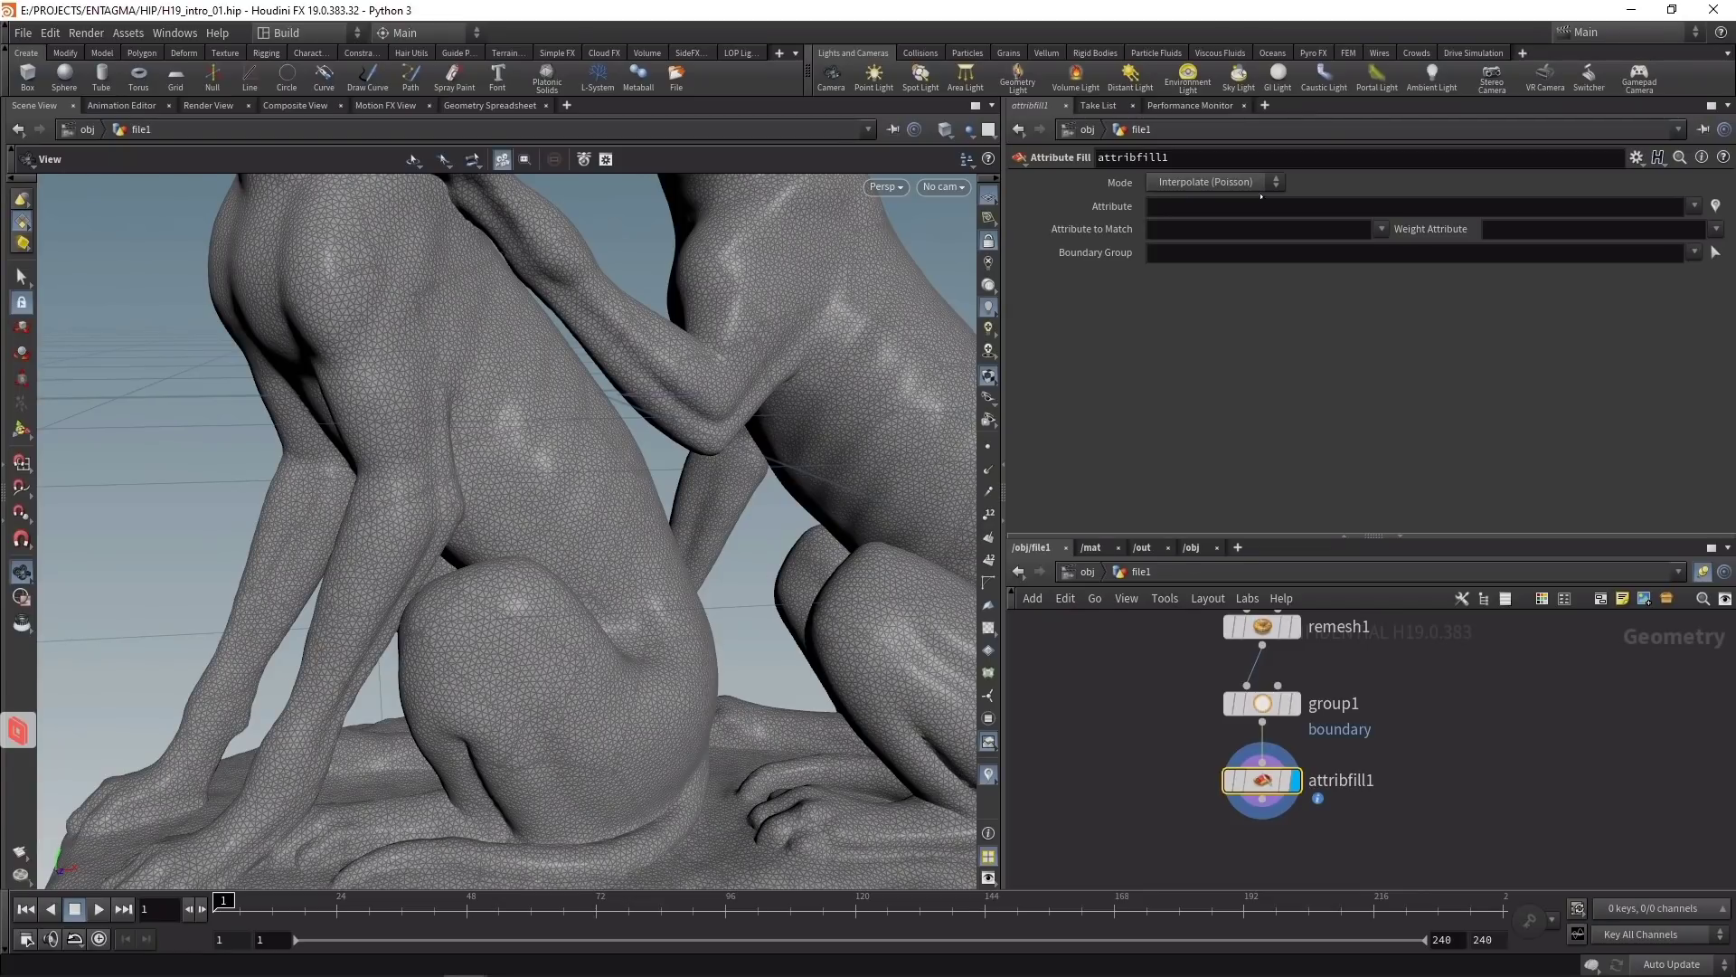
pyautogui.click(1693, 207)
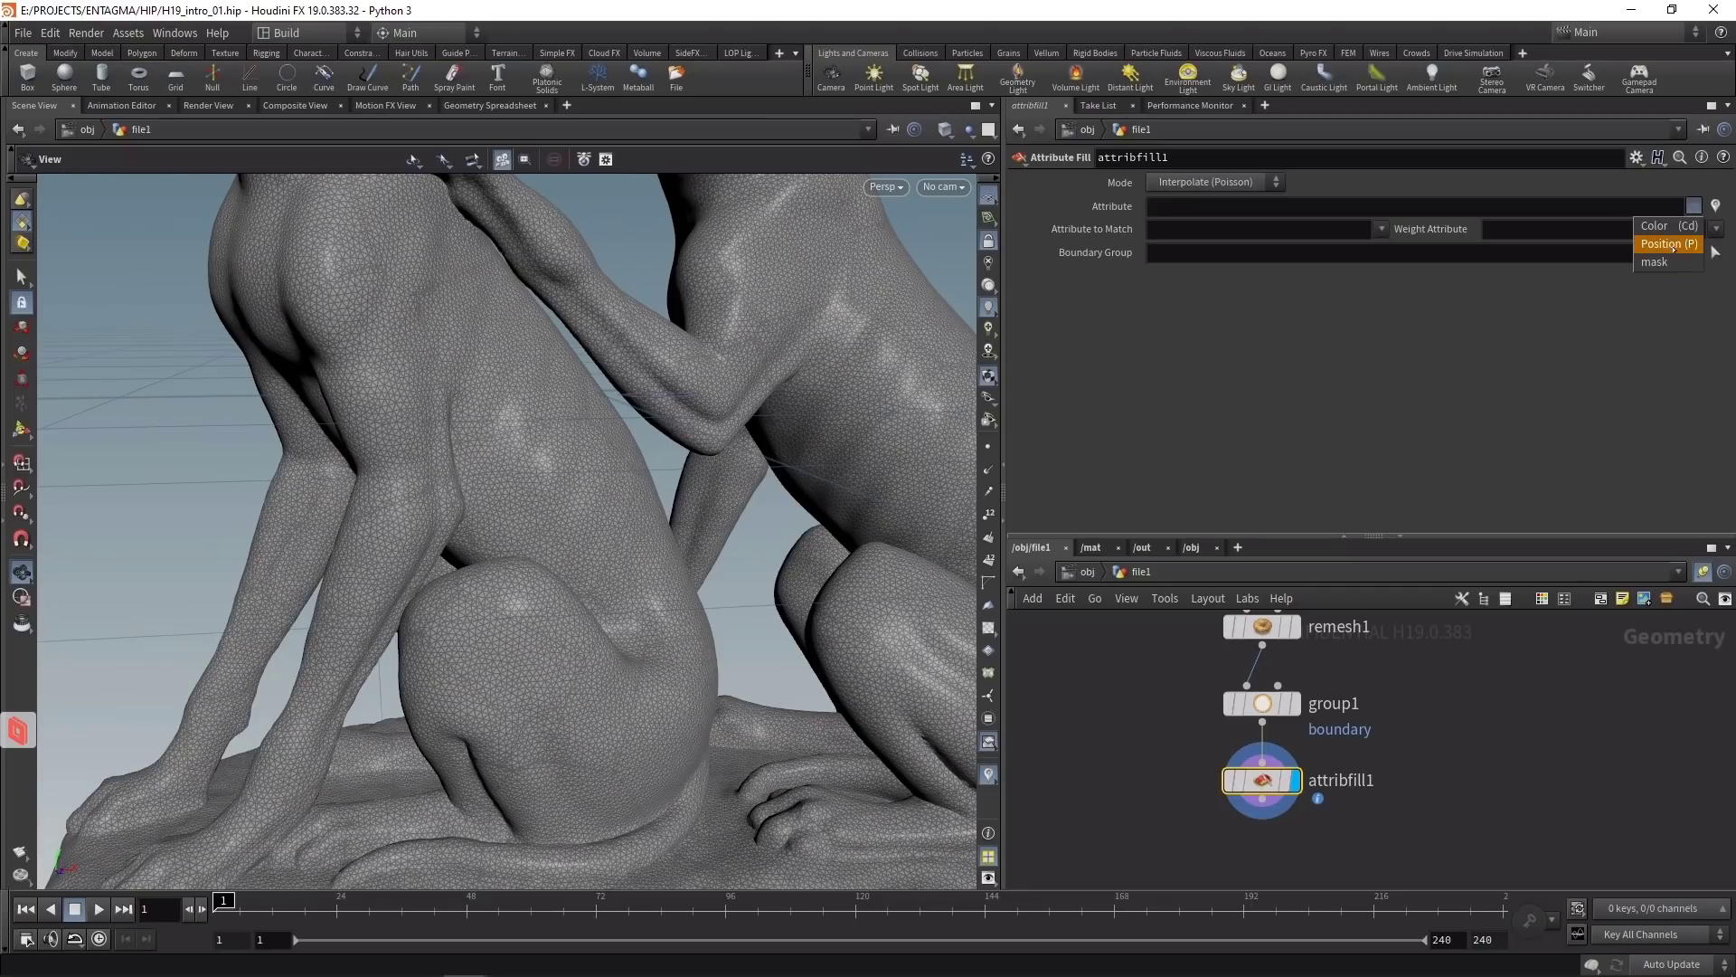
pyautogui.click(1674, 244)
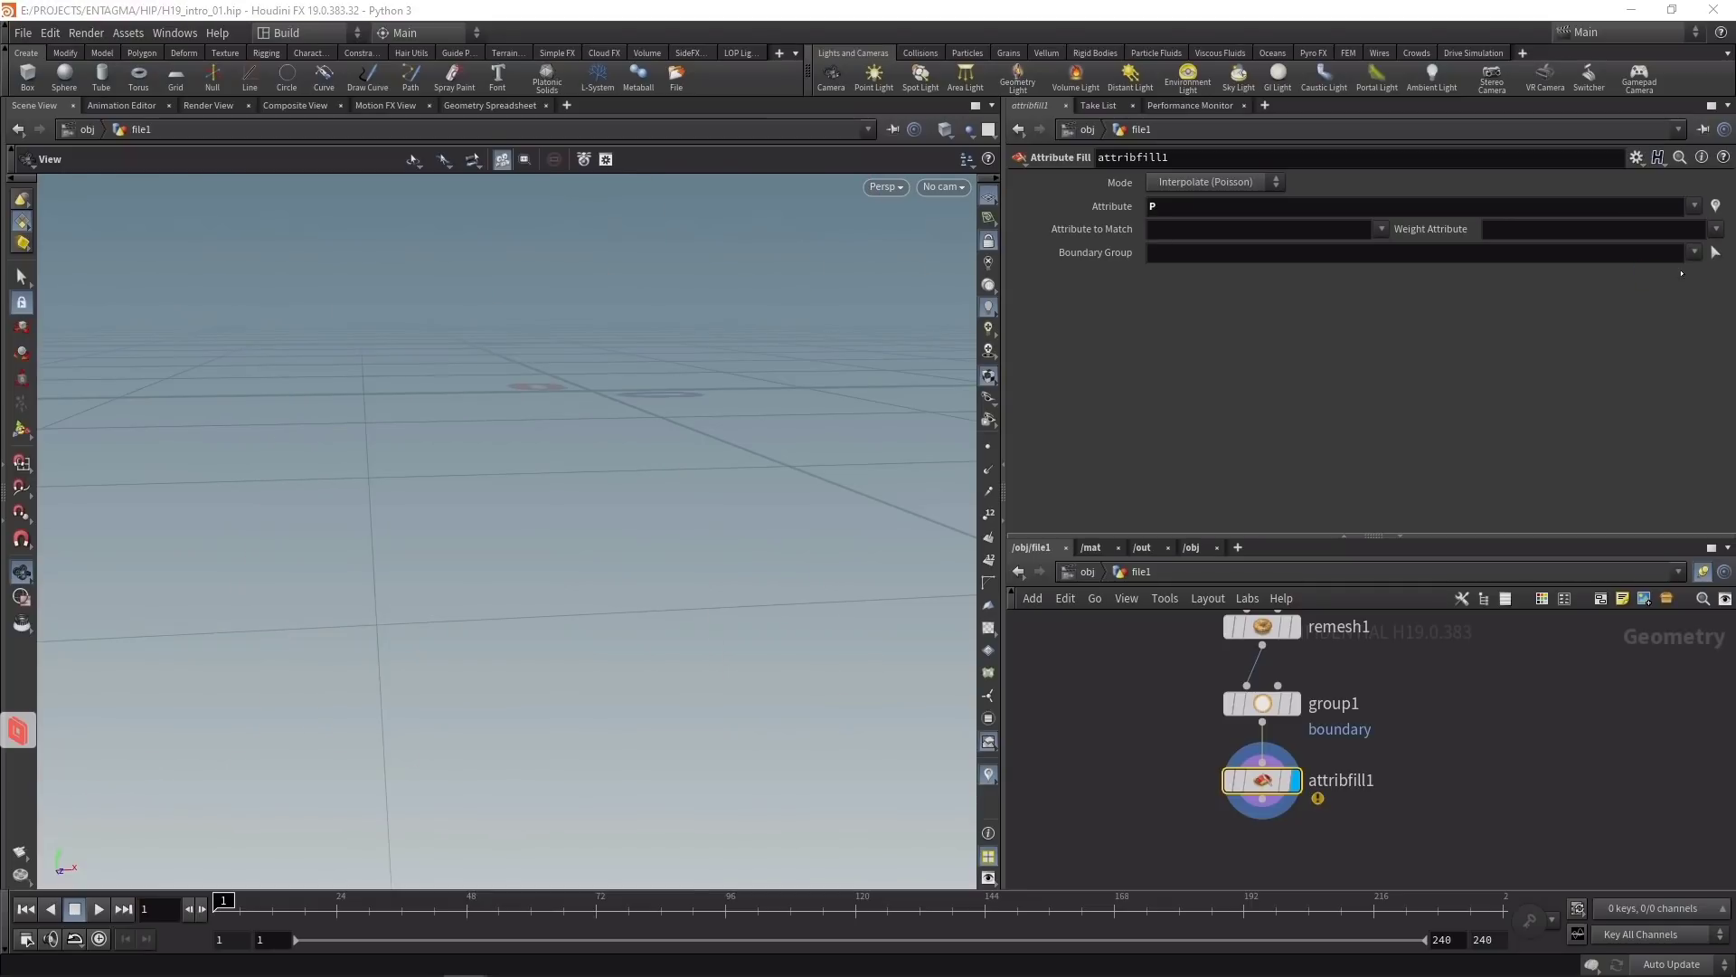
pyautogui.write('boundary')
pyautogui.press('Return')
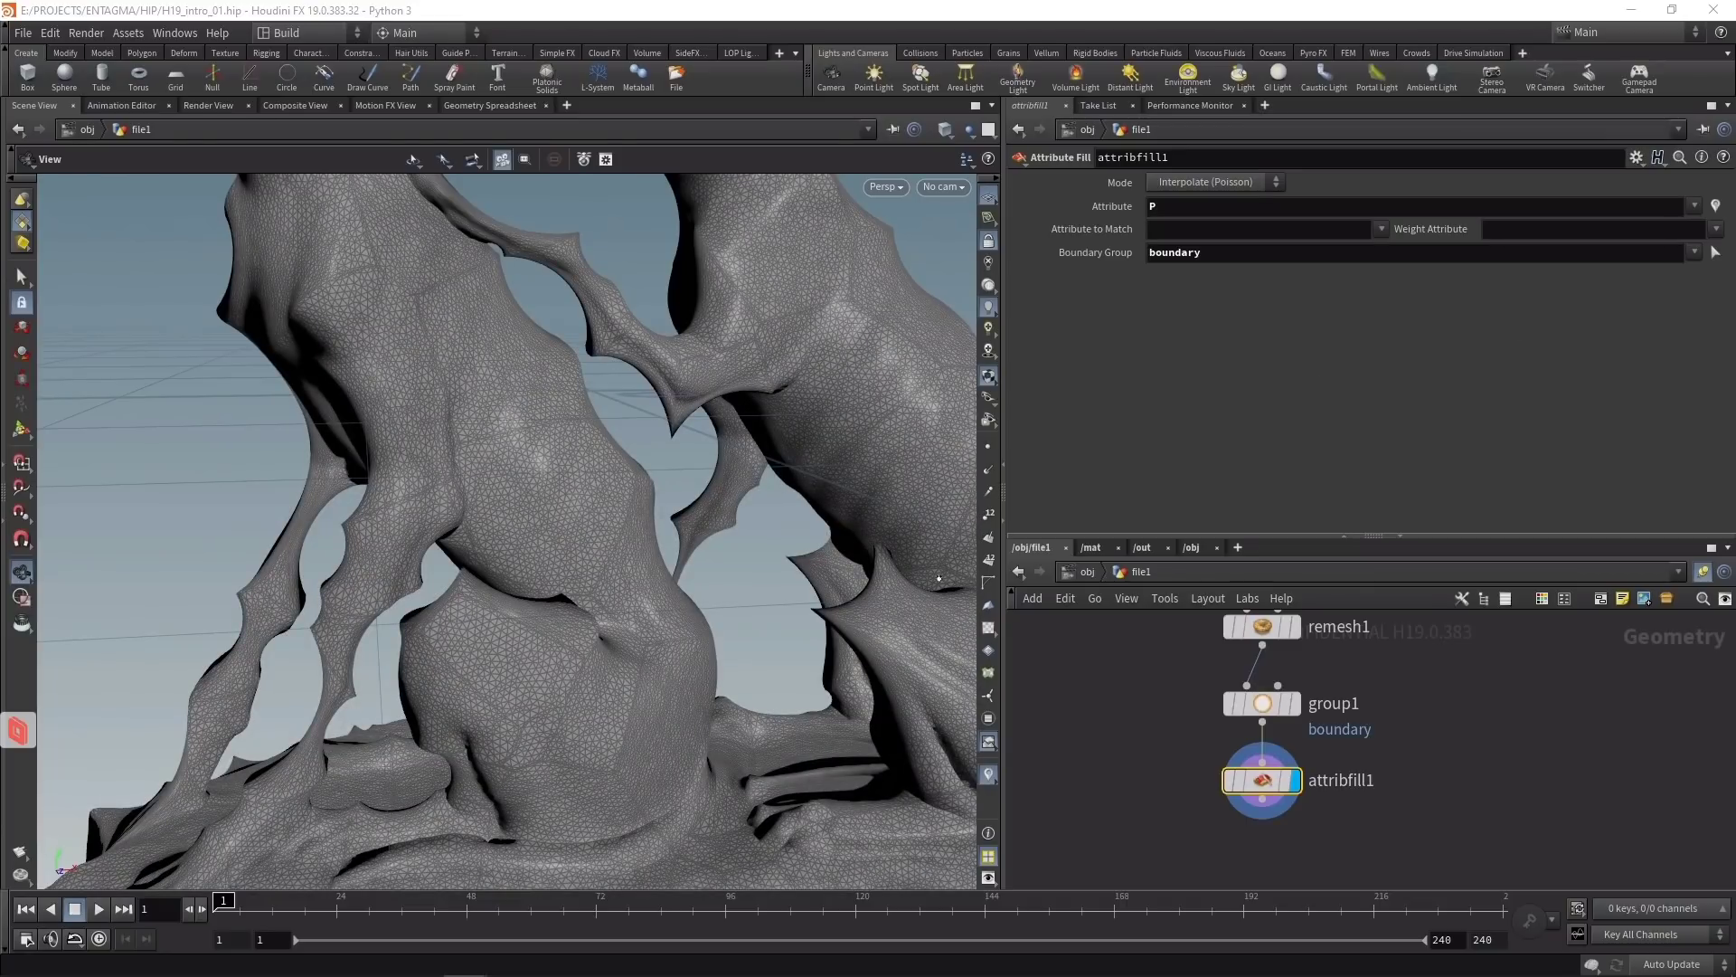
# Step: Add a Normal node after the Attribute Fill node and display its result
pyautogui.moveTo(1422, 802); pyautogui.dragTo(1403, 748, button='middle')
pyautogui.click(1289, 848)
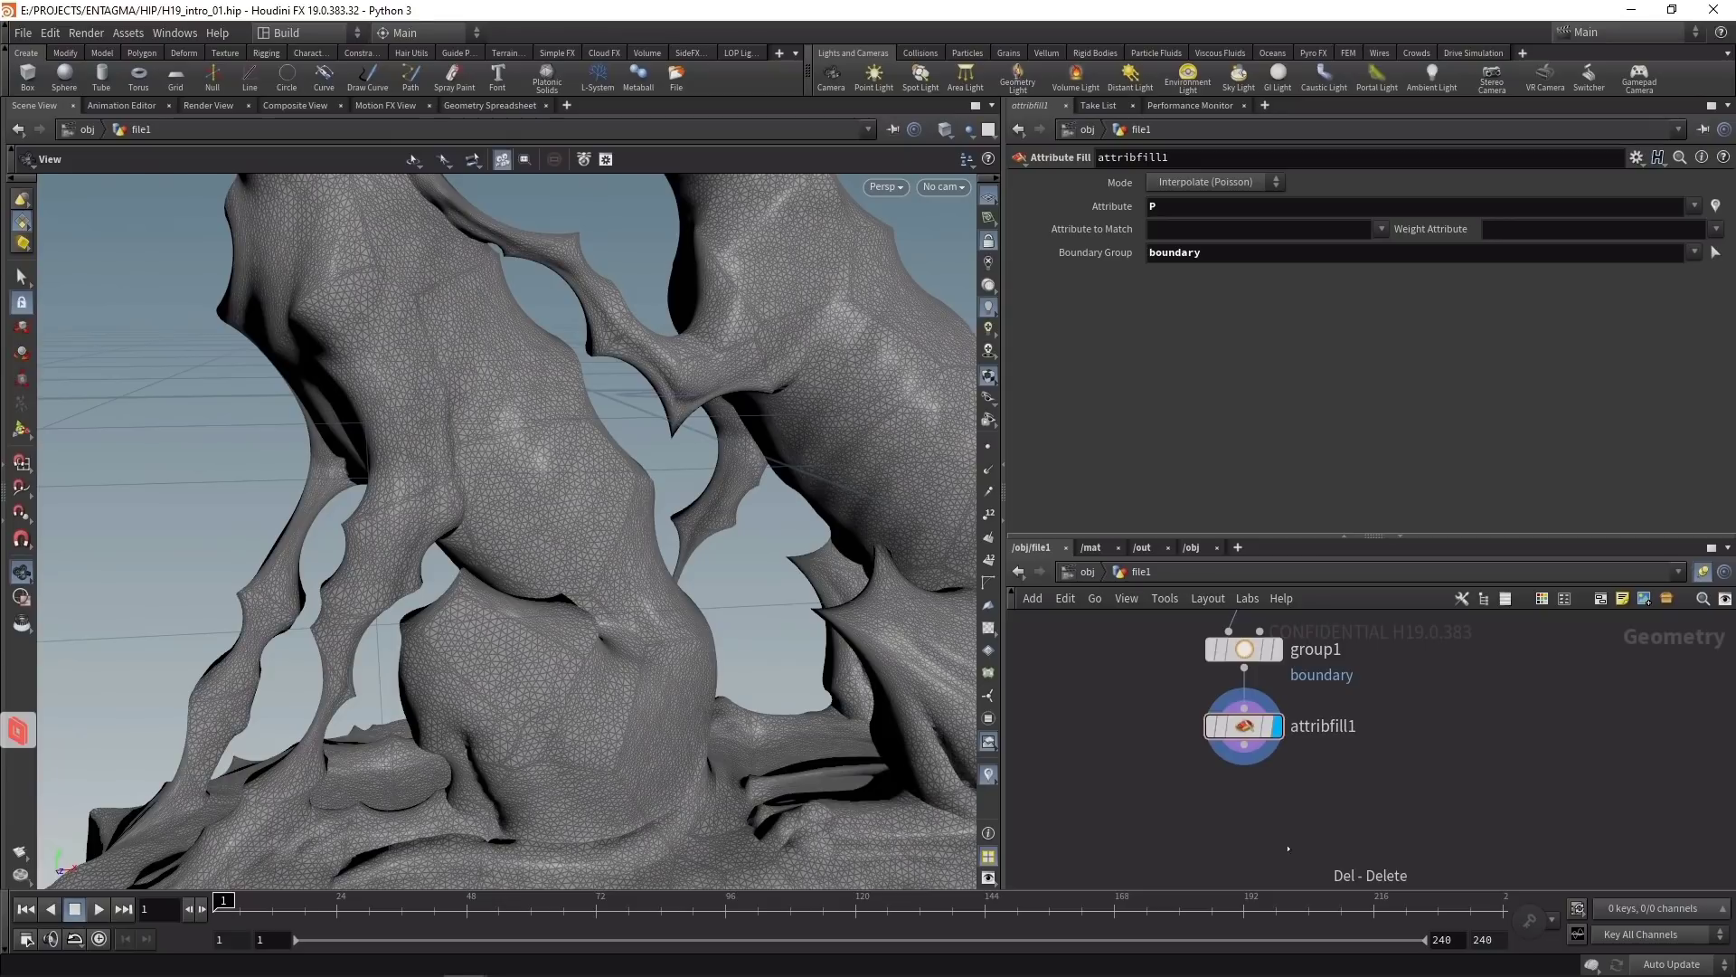
pyautogui.press('Tab')
pyautogui.write('nor')
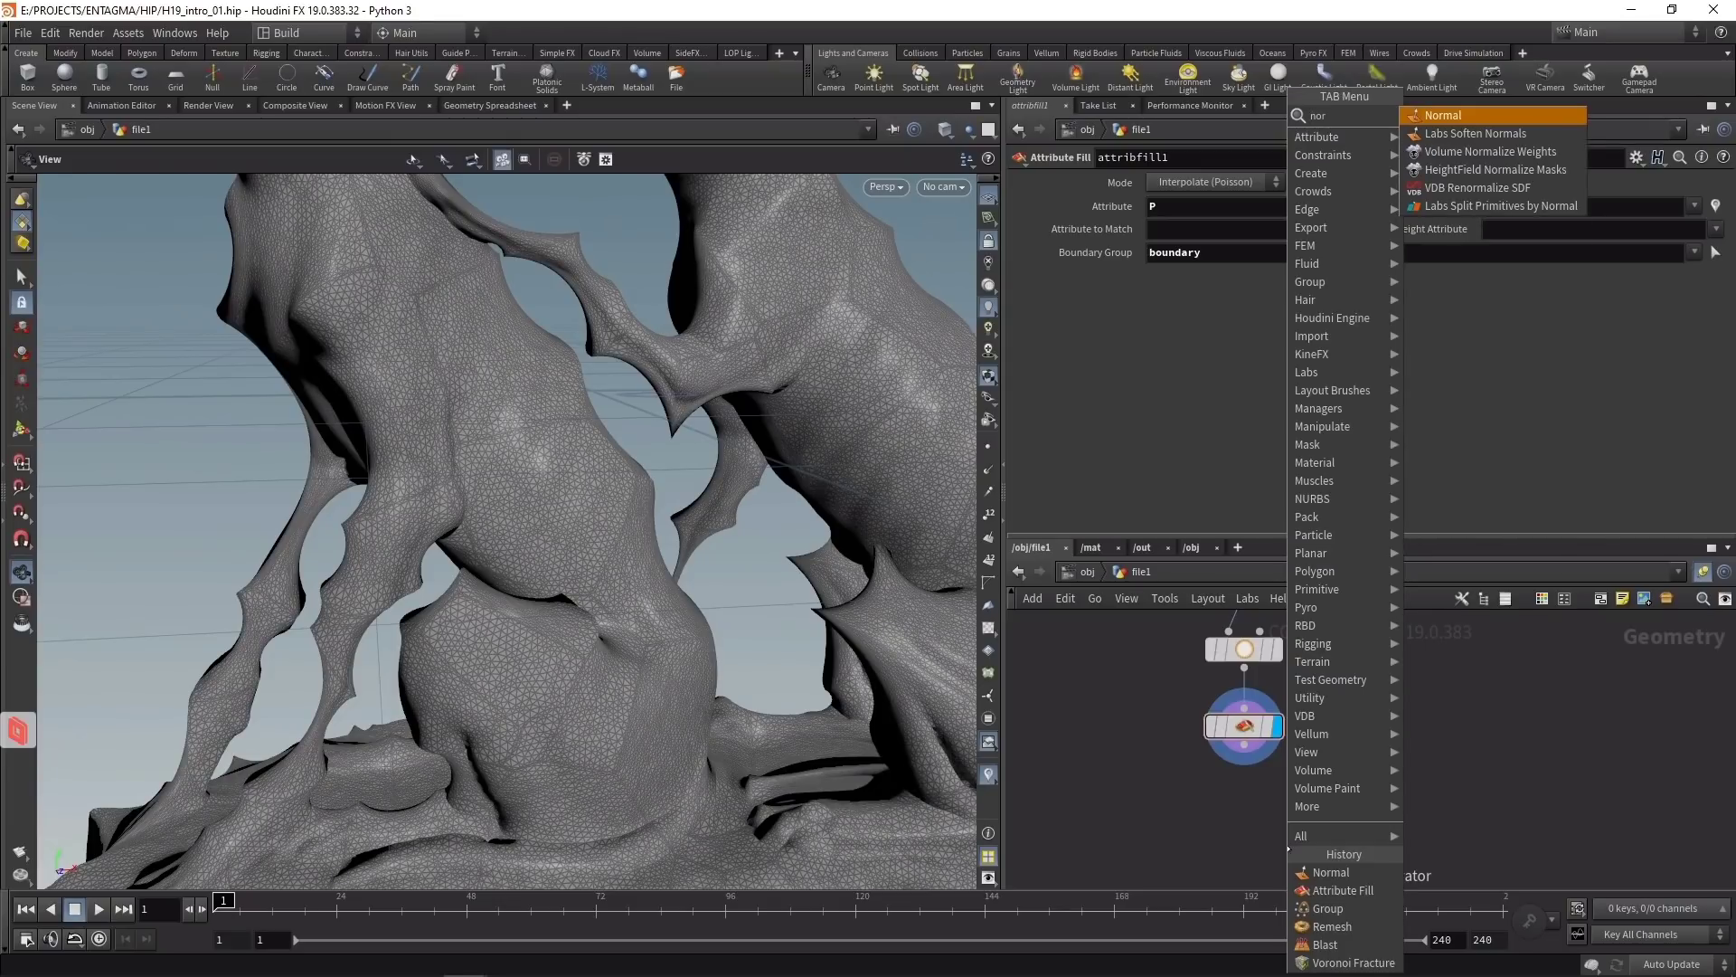
pyautogui.write('mal')
pyautogui.press('Return')
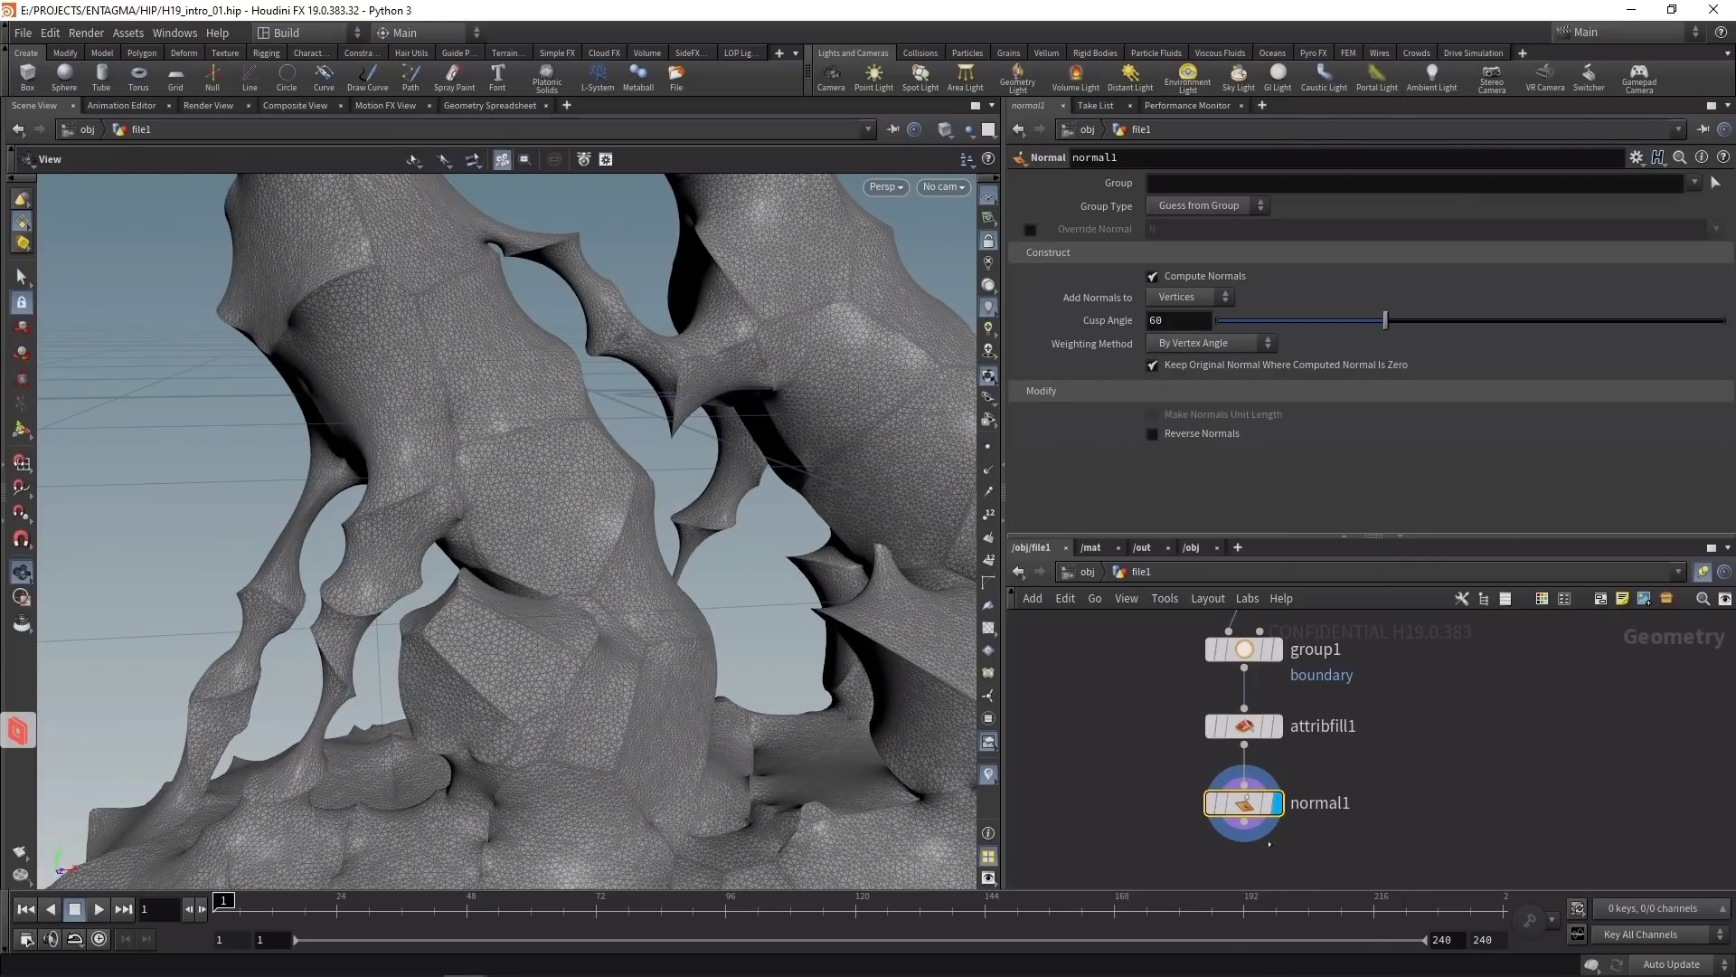
# Step: Set the Normal node's cusp angle to 22 and view the whole deformed statue
pyautogui.doubleClick(1161, 321)
pyautogui.write('22')
pyautogui.press('Return')
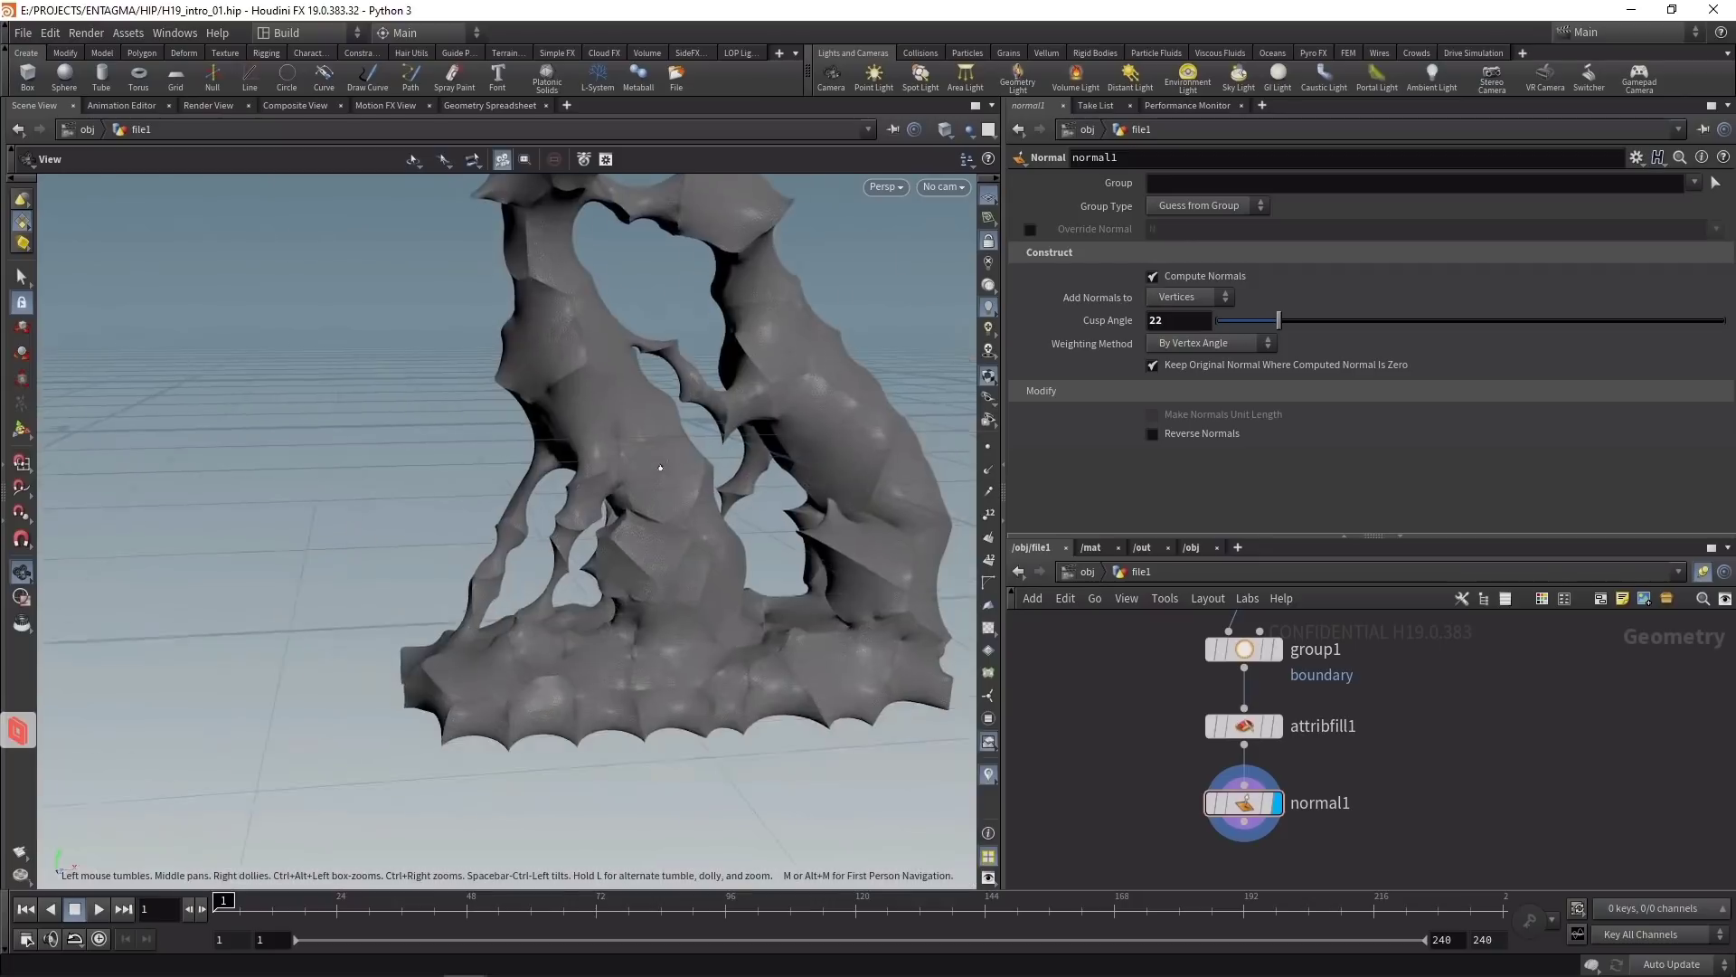
pyautogui.moveTo(660, 468); pyautogui.dragTo(619, 488, button='right')
pyautogui.moveTo(619, 489); pyautogui.dragTo(589, 535)
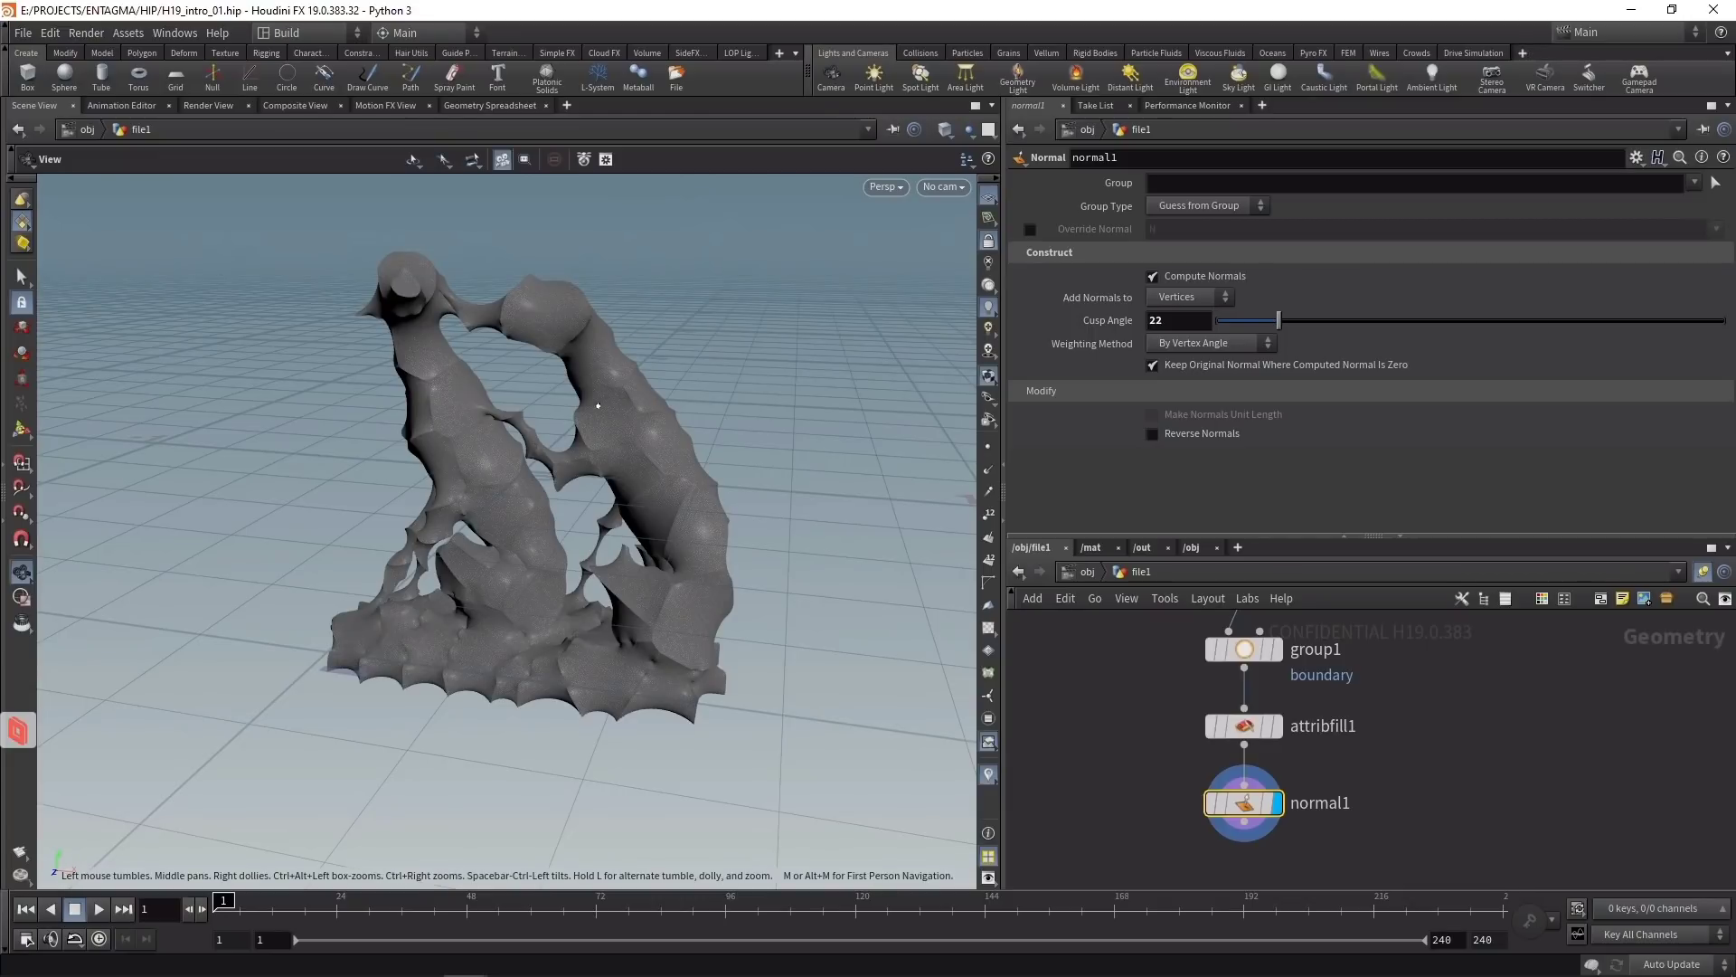
# Step: Duplicate the boundary Group Create node onto a separate branch from the Remesh node and display it
pyautogui.moveTo(1133, 676); pyautogui.dragTo(1240, 775, button='middle')
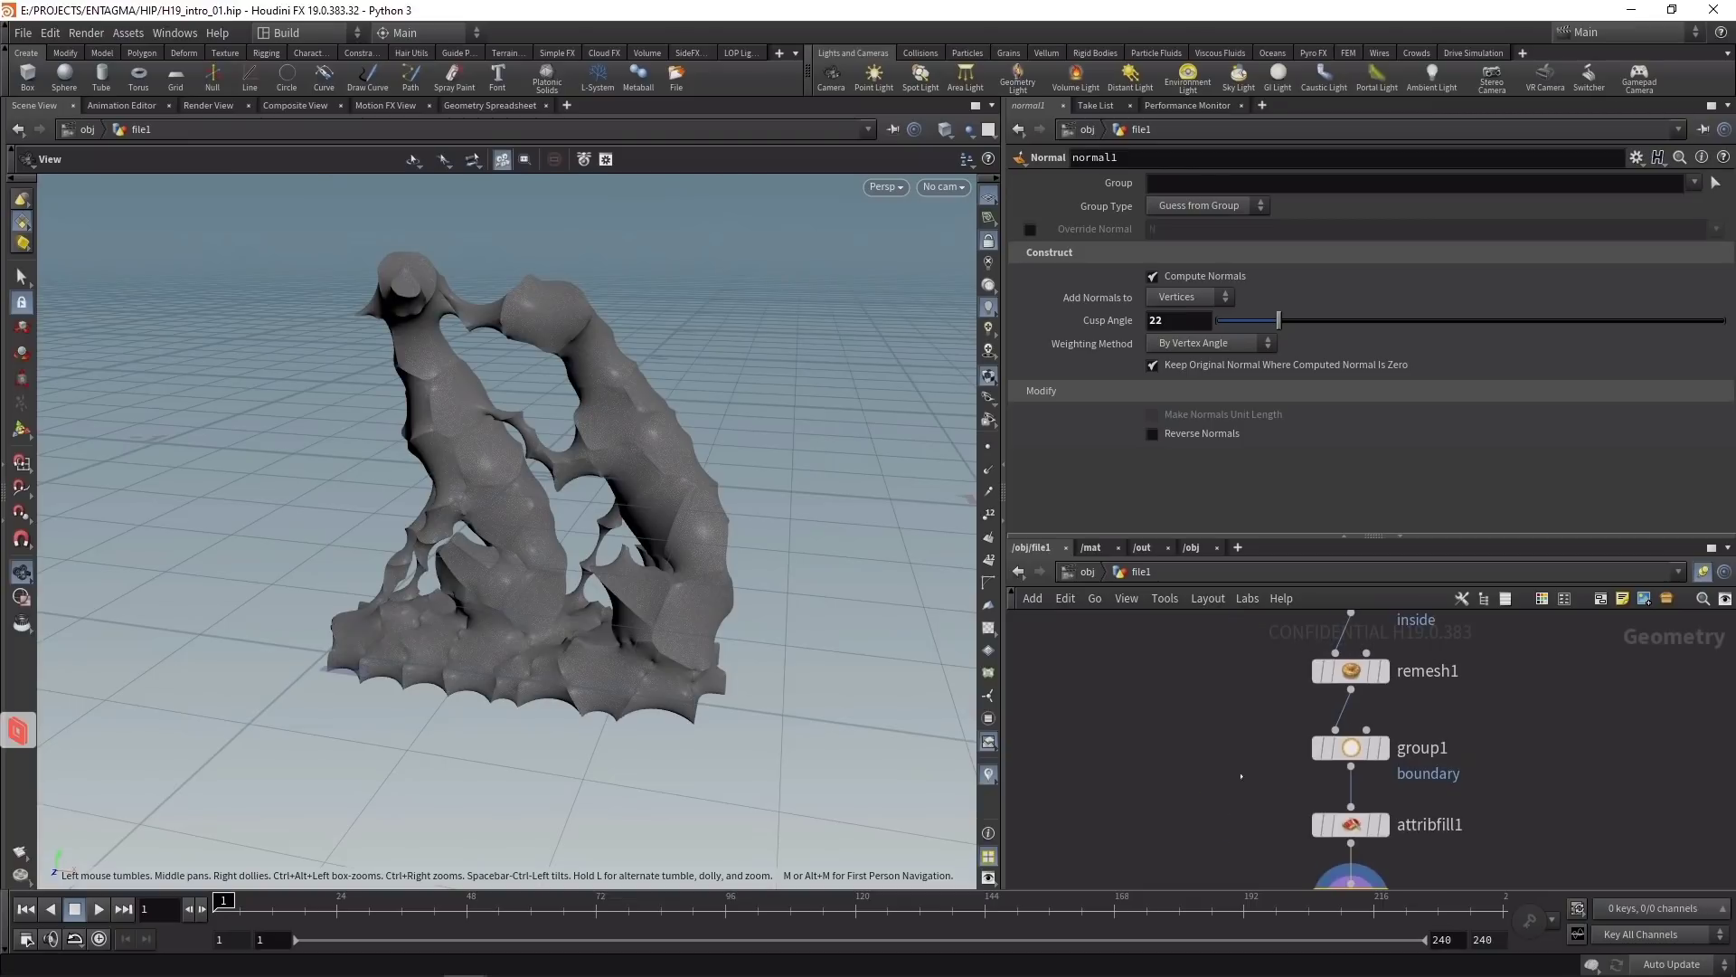
pyautogui.moveTo(1227, 679); pyautogui.dragTo(1446, 705)
pyautogui.moveTo(1218, 722); pyautogui.dragTo(1405, 765)
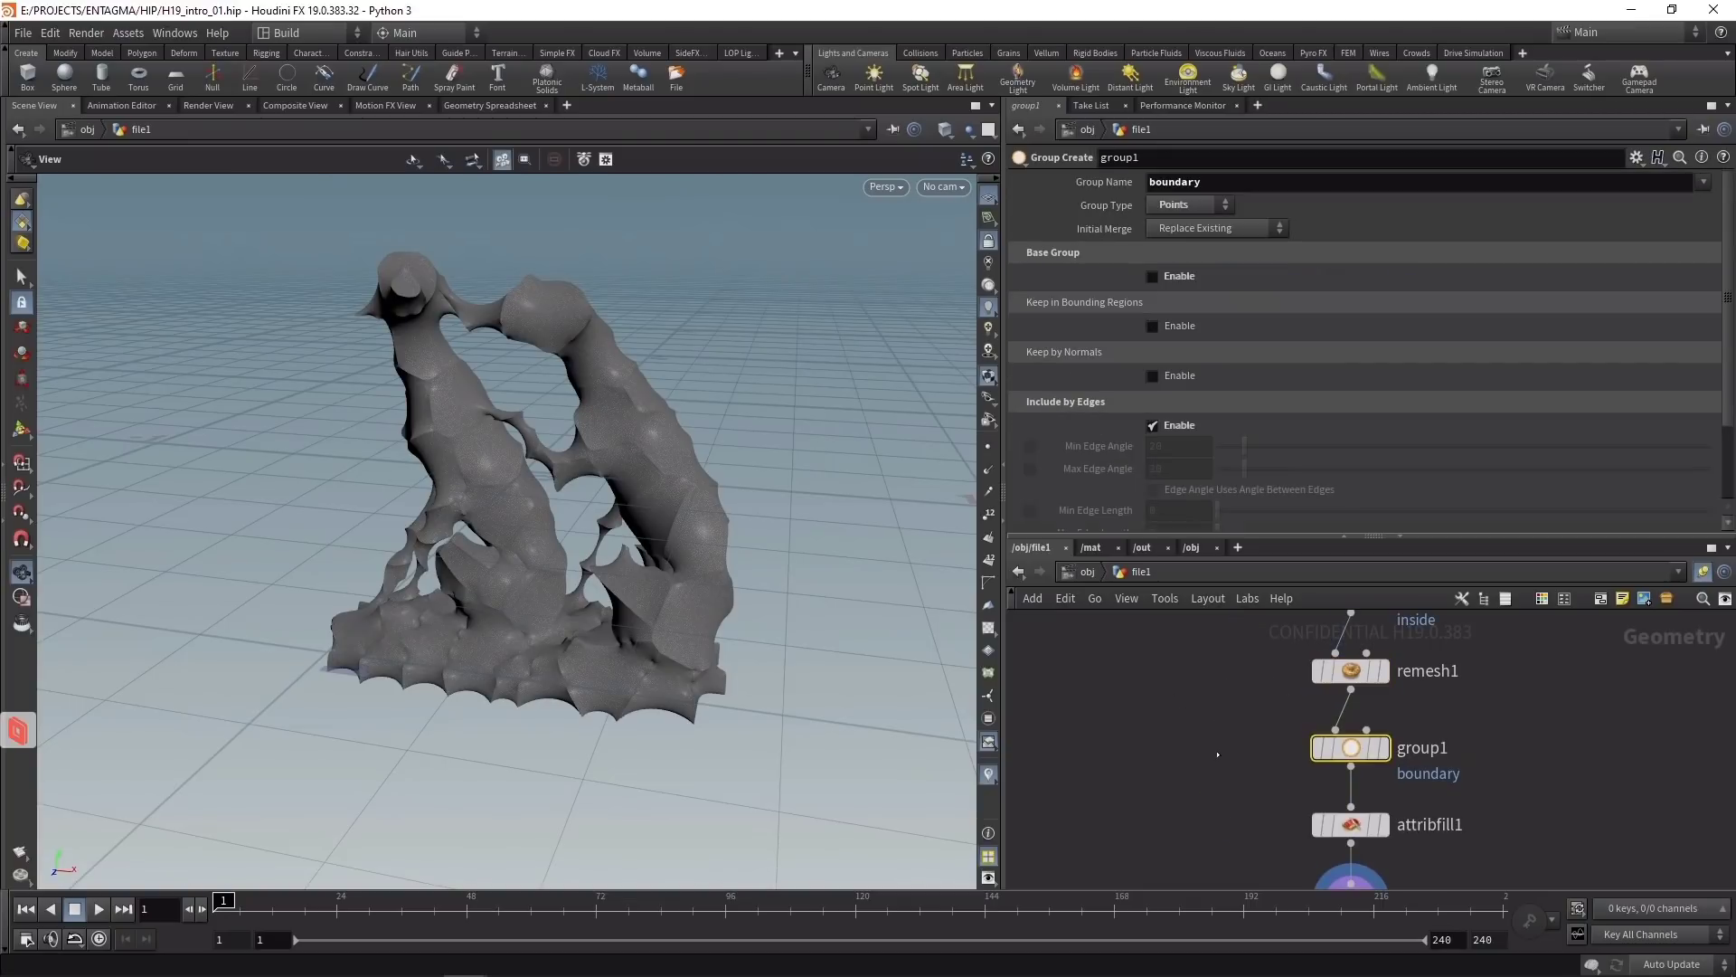
pyautogui.hotkey('ctrl', 'v')
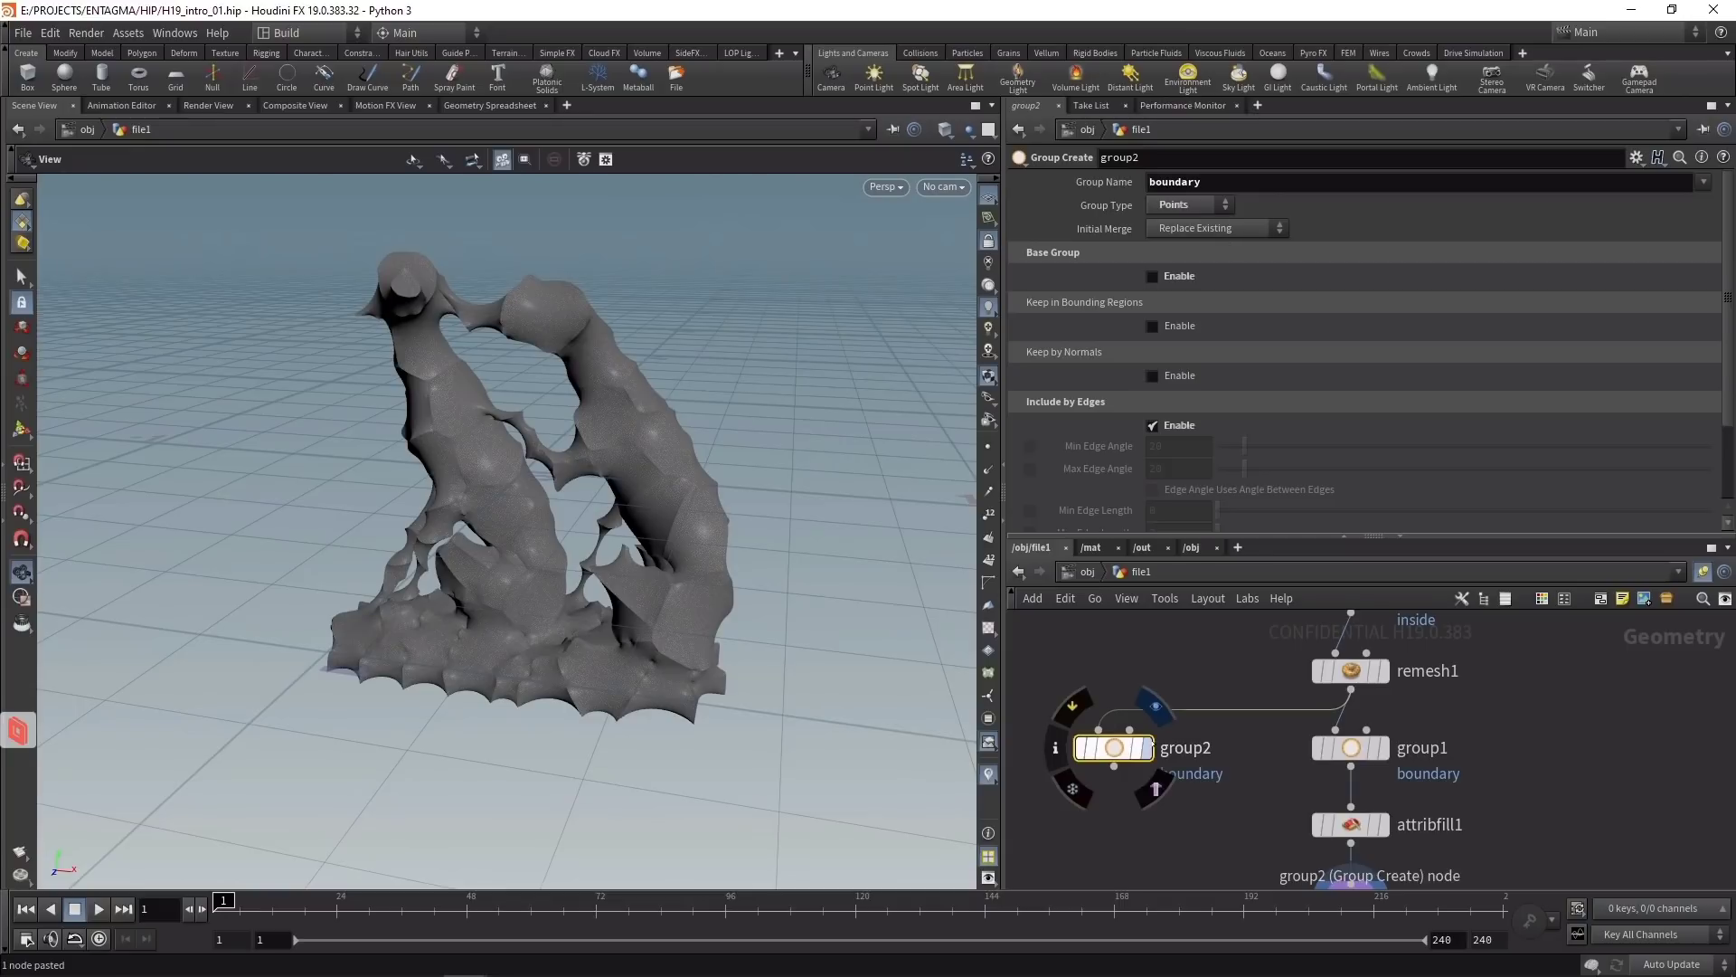
pyautogui.click(1144, 747)
# Step: Set the duplicated boundary group's type to Edges
pyautogui.click(1176, 212)
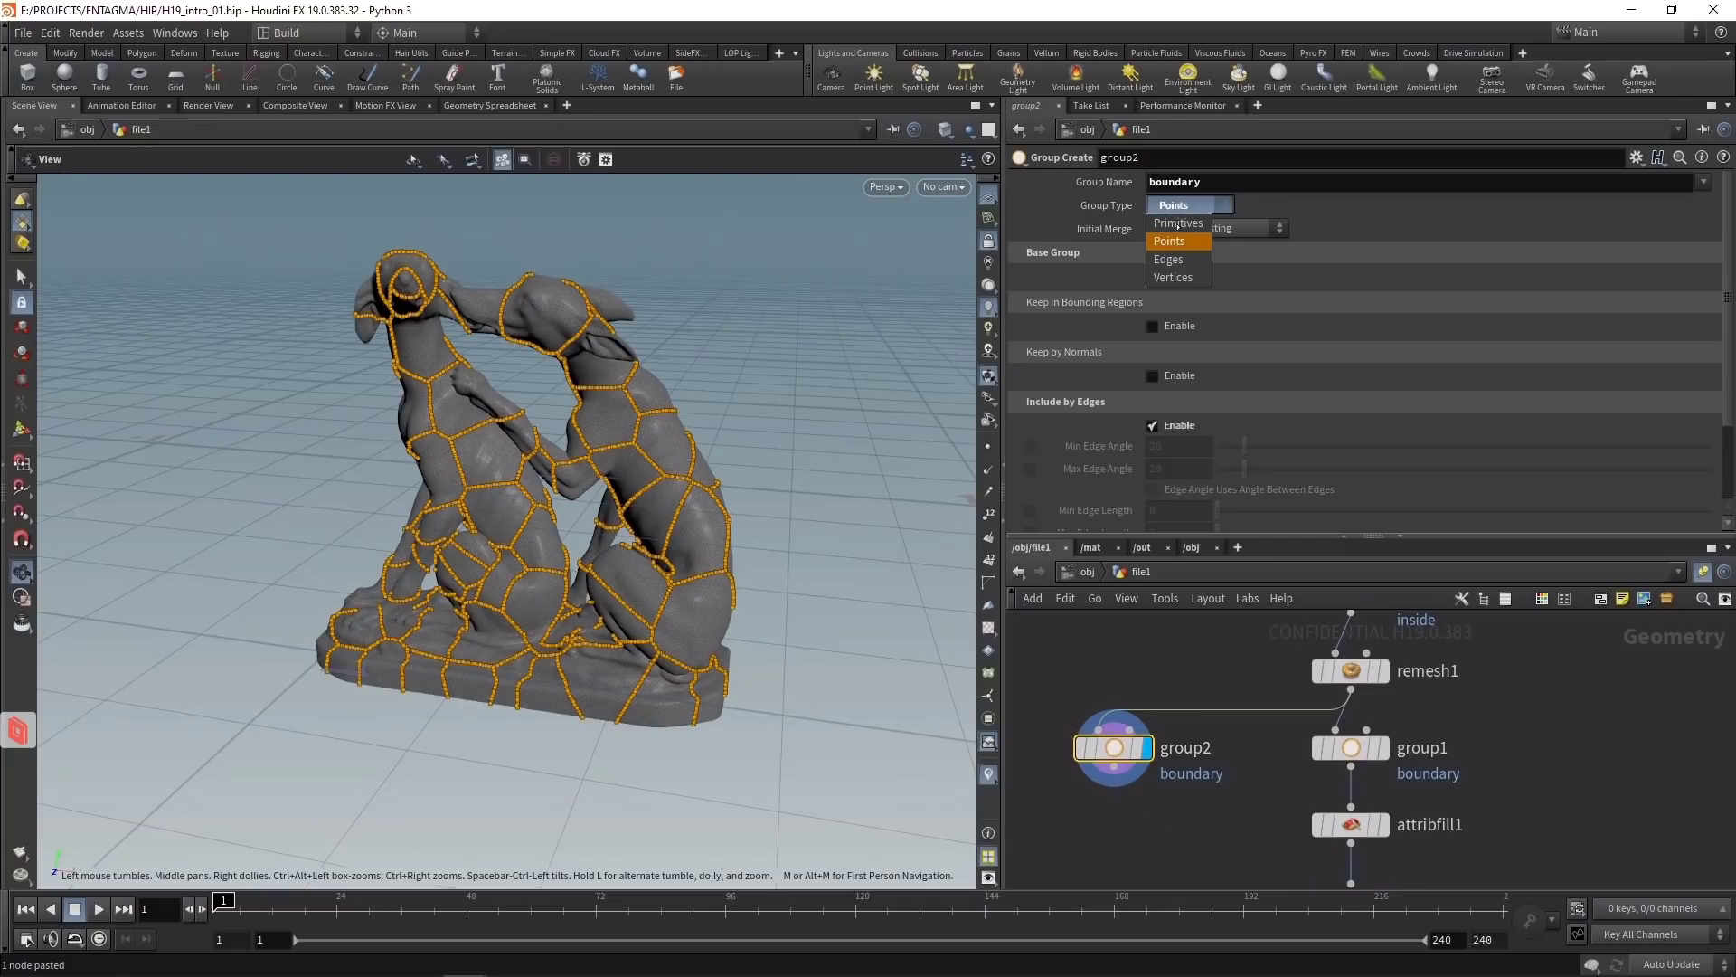
pyautogui.click(1176, 252)
pyautogui.scroll(4, 639, 461)
# Step: Add a Labs Edge Group To Curve node after the duplicated Group Create node and display it
pyautogui.moveTo(1052, 842); pyautogui.dragTo(1093, 799, button='middle')
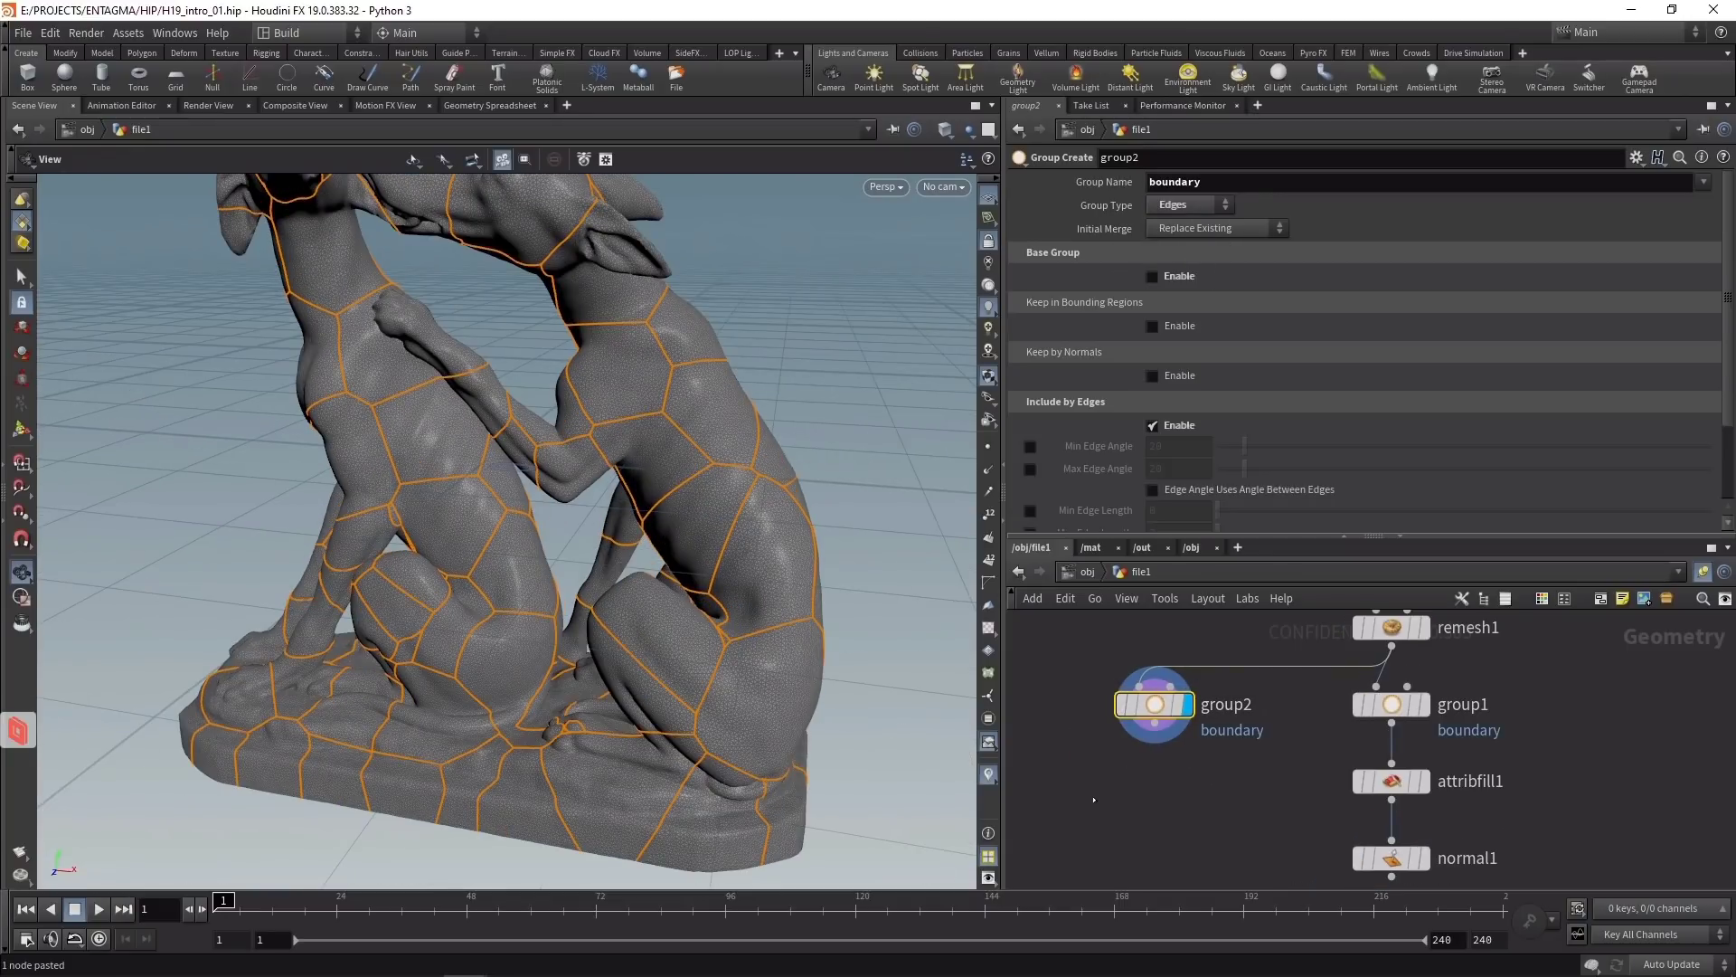
pyautogui.press('Tab')
pyautogui.write('edge')
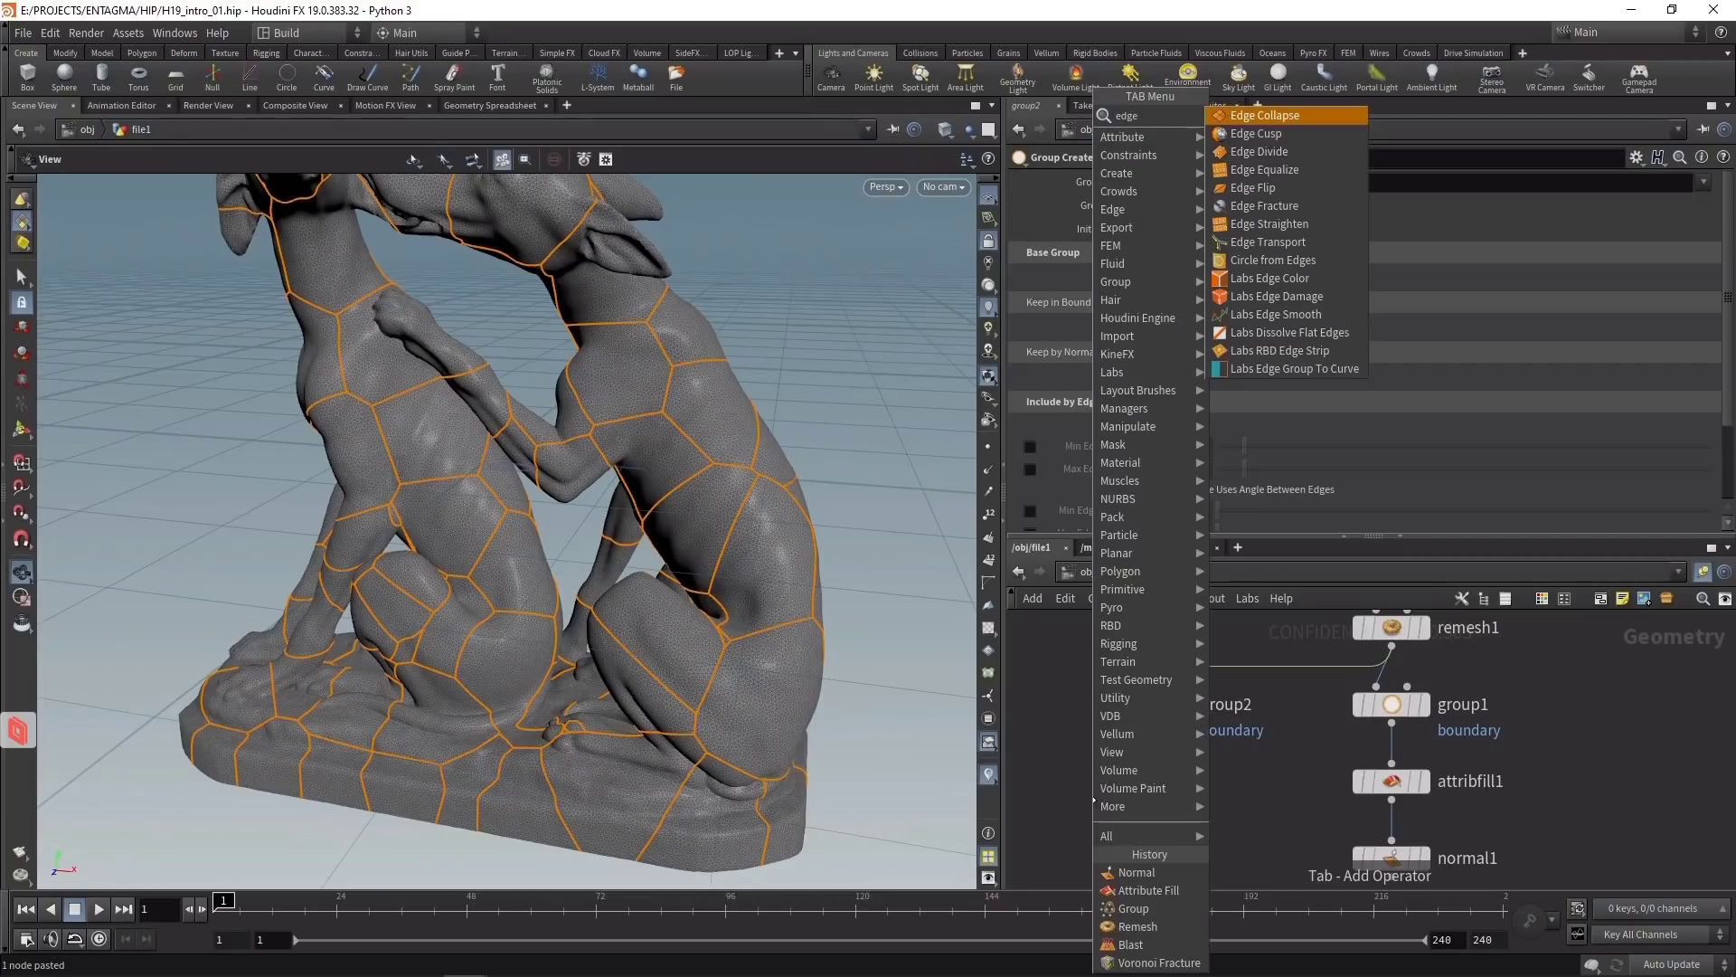
pyautogui.click(1308, 369)
pyautogui.click(1155, 796)
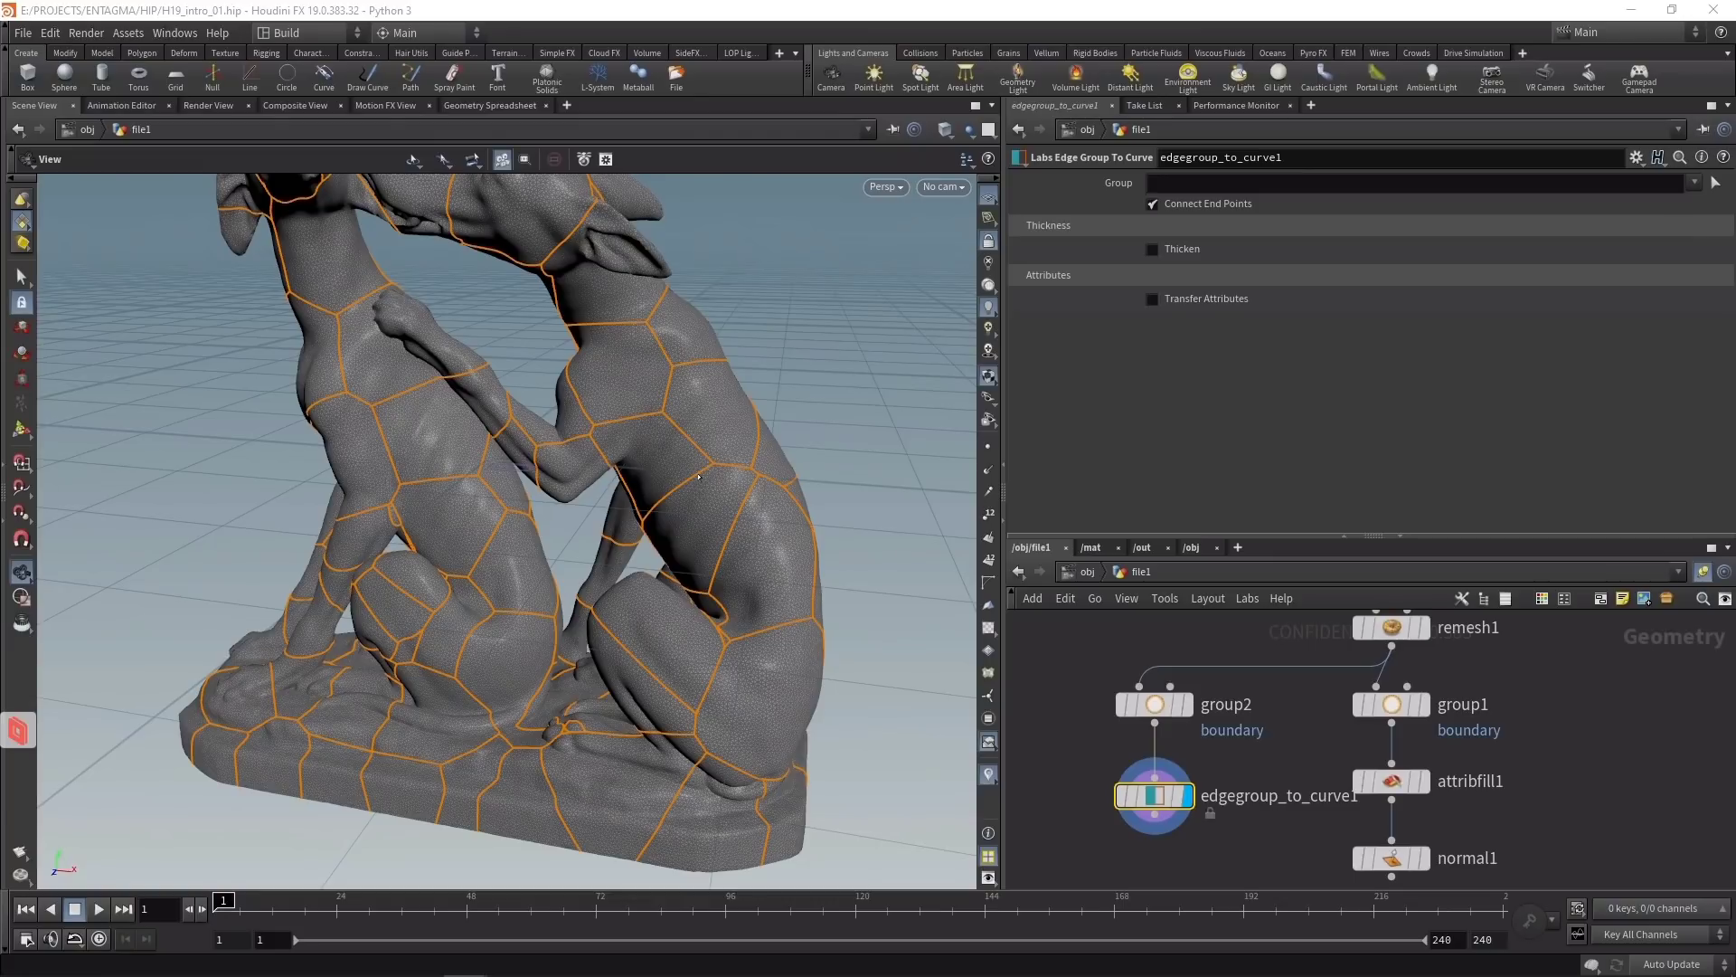
# Step: Set the Edge Group To Curve node's group to boundary and show the curve points in the viewport
pyautogui.press('Return')
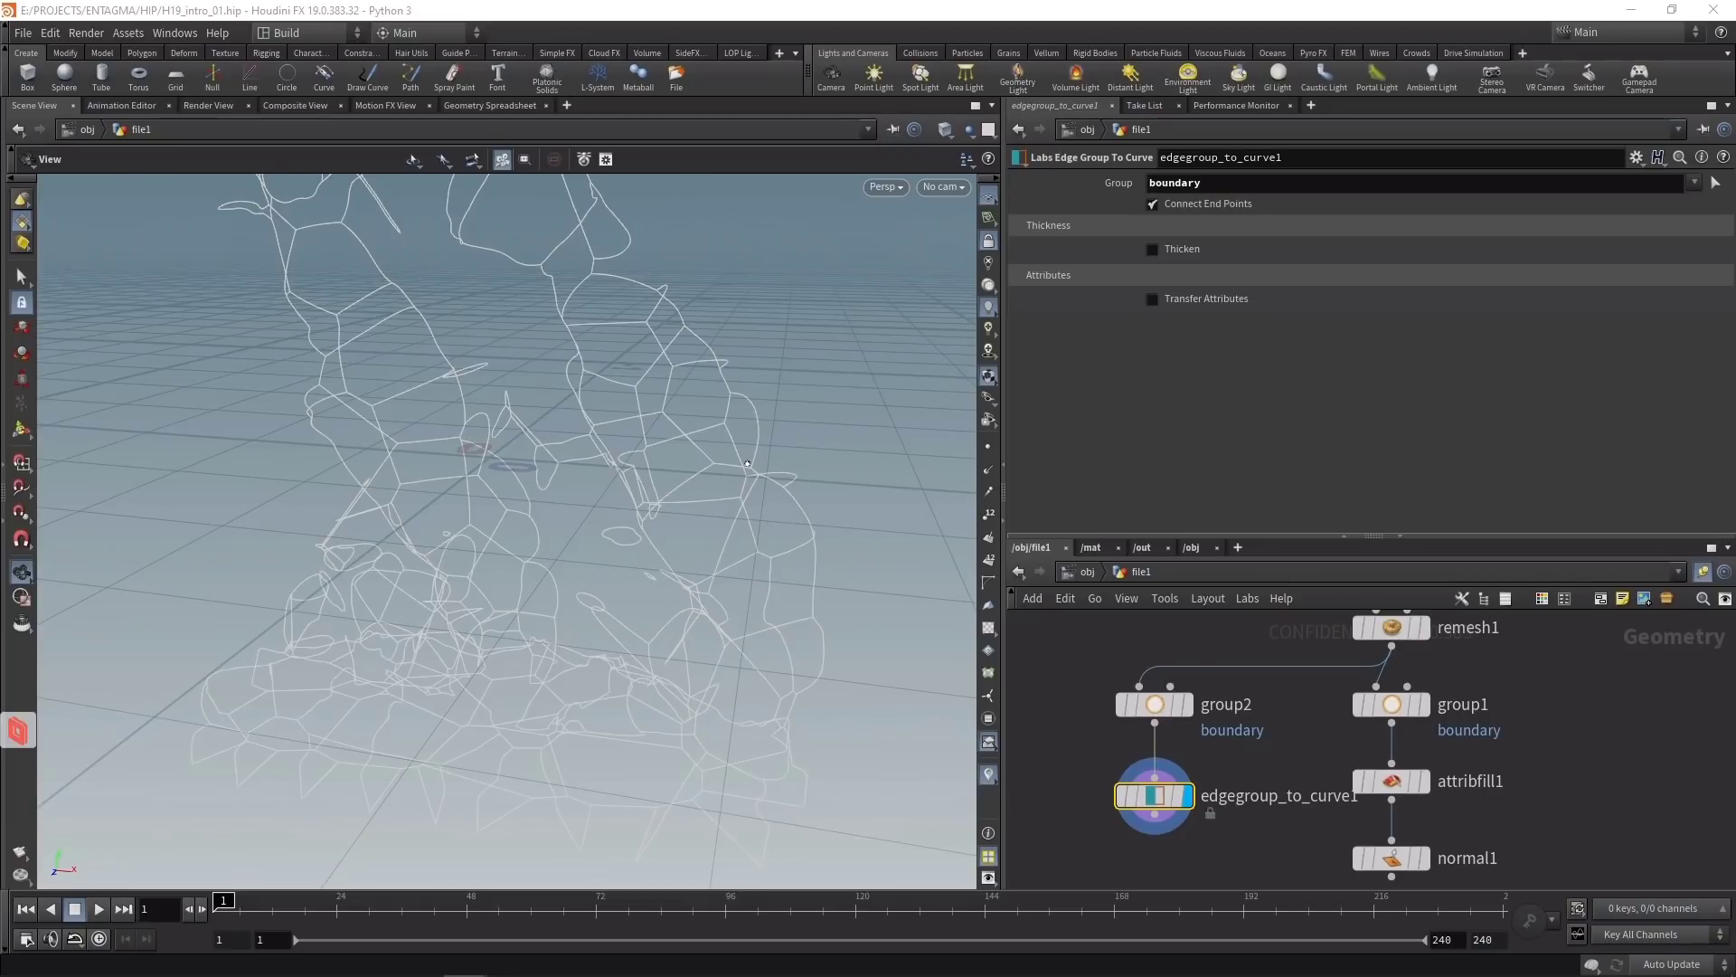
pyautogui.click(989, 446)
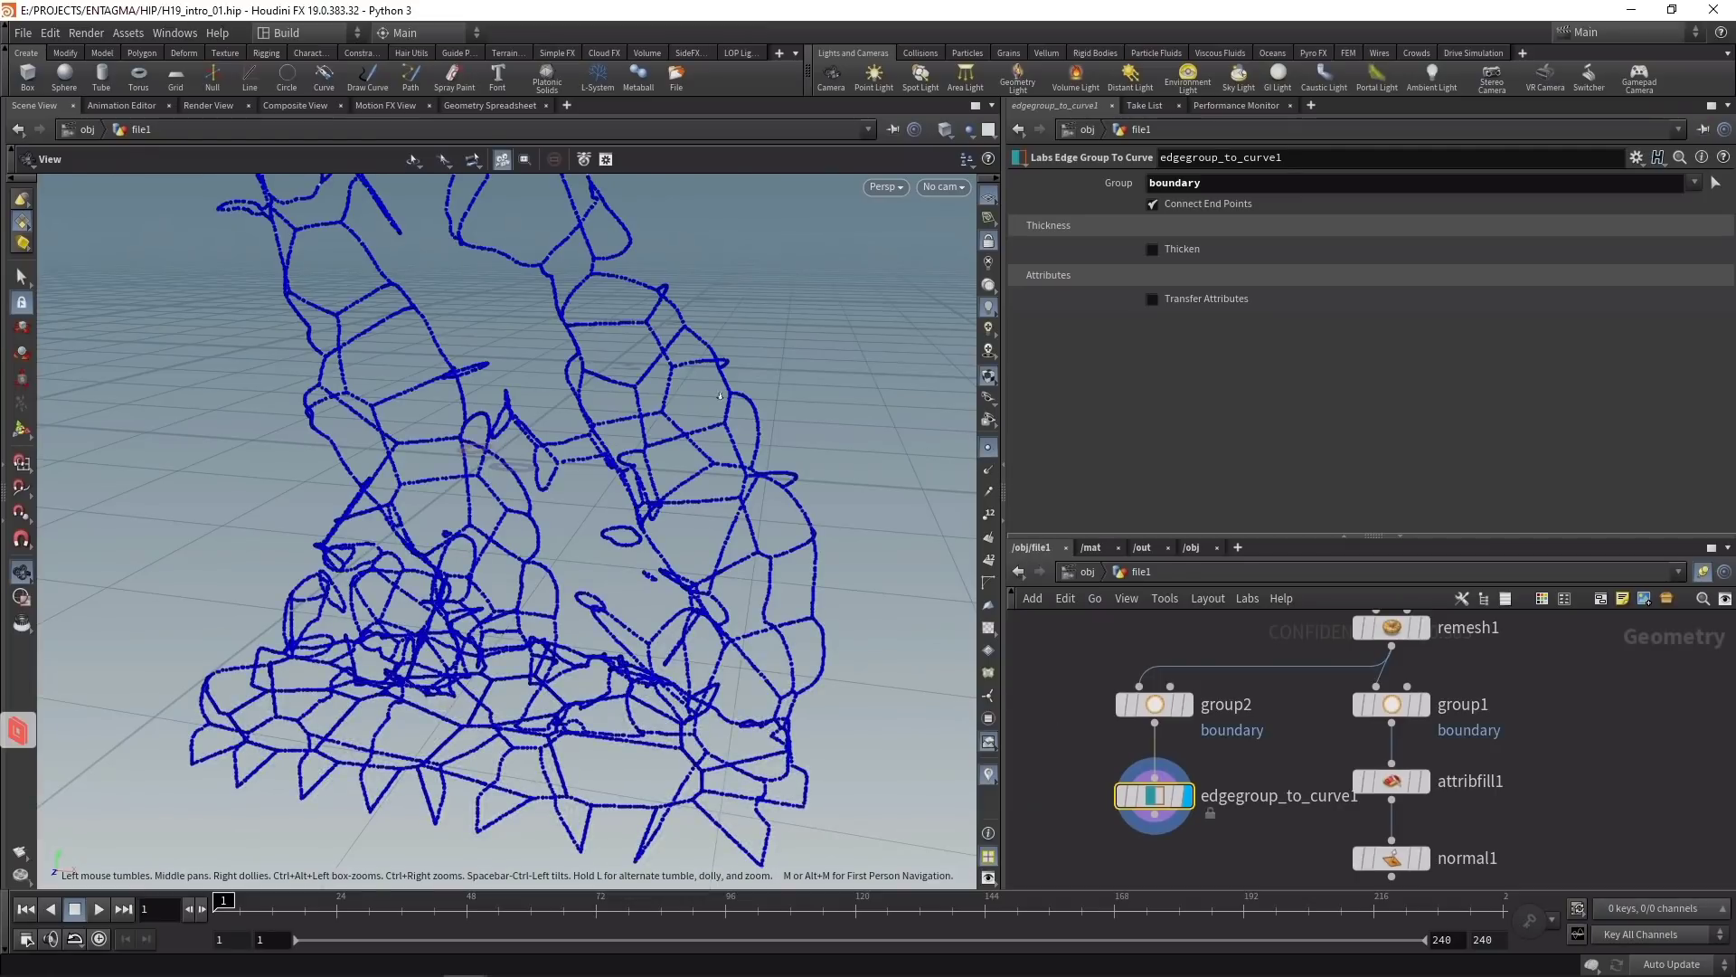
pyautogui.moveTo(720, 396); pyautogui.dragTo(915, 291, button='right')
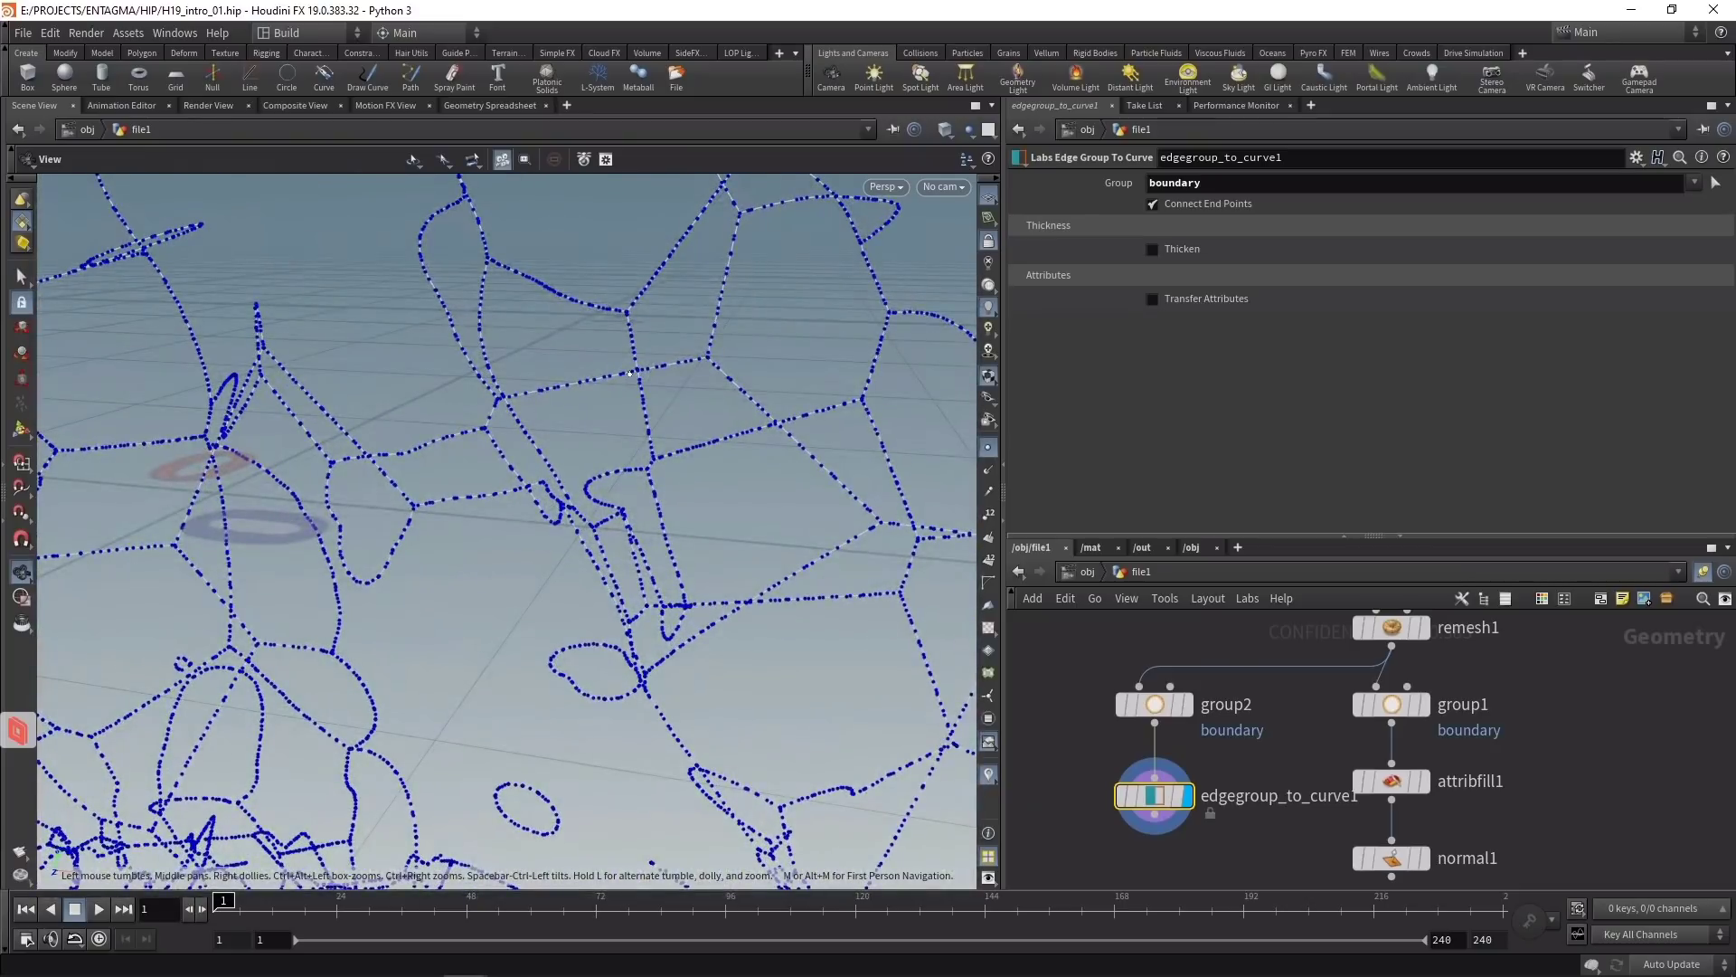
# Step: Add a Clean node after the Edge Group To Curve node and display its result
pyautogui.moveTo(1258, 833); pyautogui.dragTo(1277, 779, button='middle')
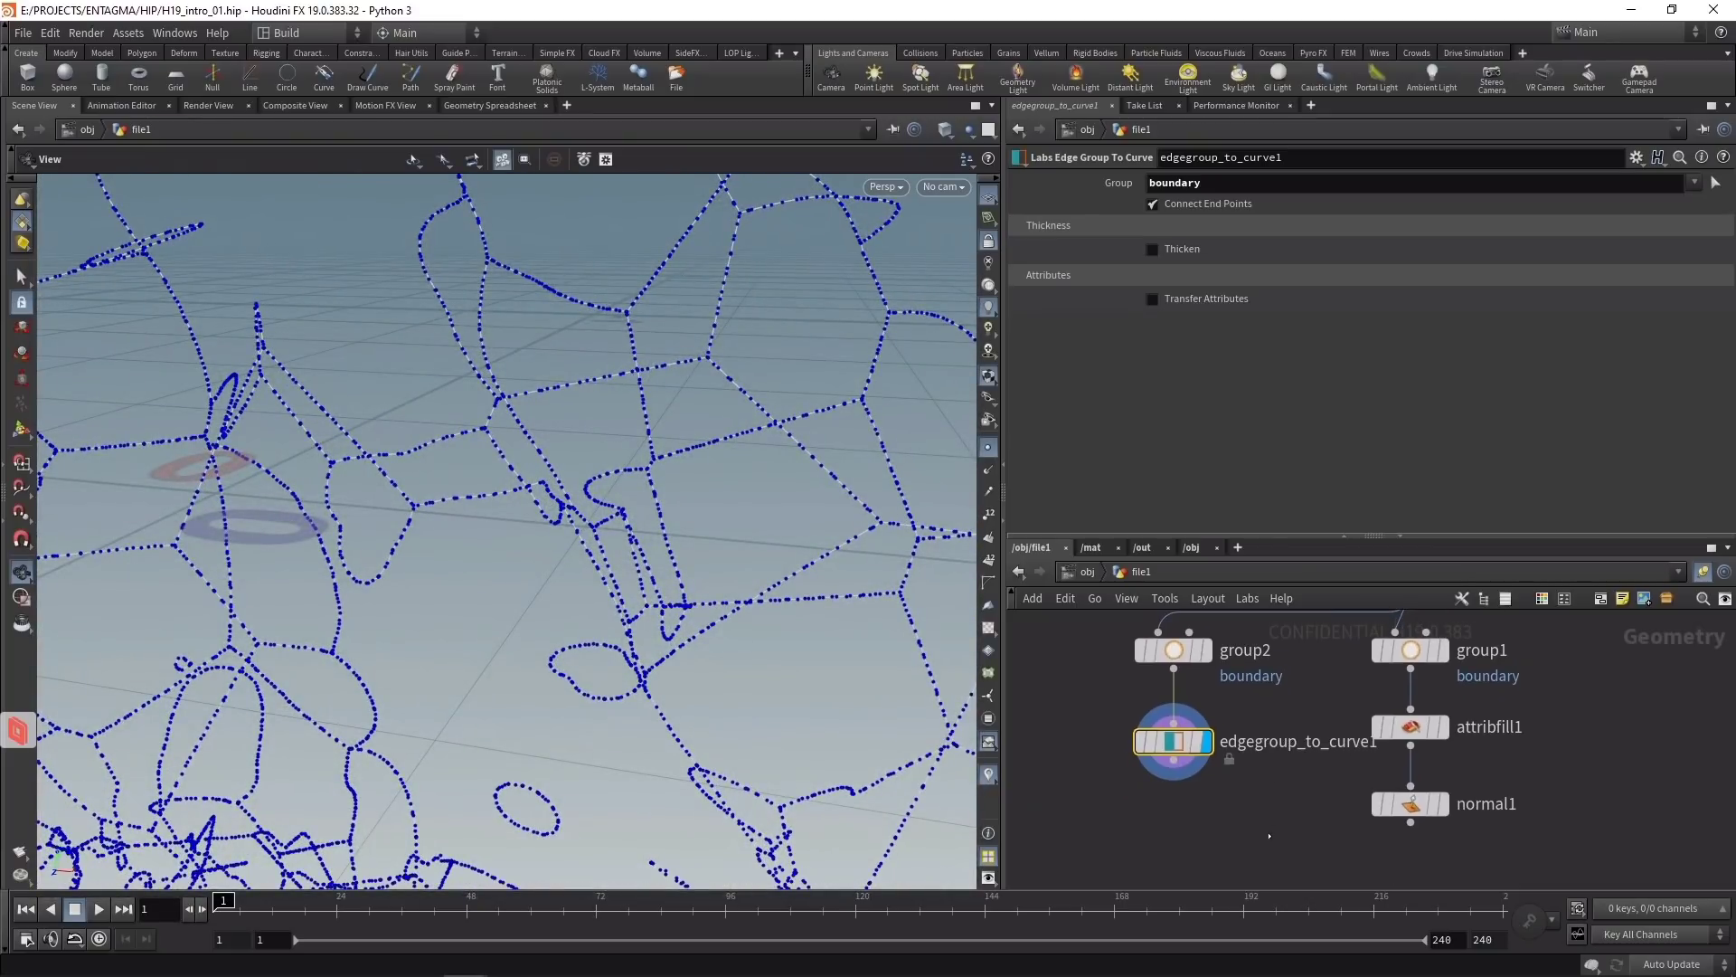
pyautogui.press('Tab')
pyautogui.write('cl')
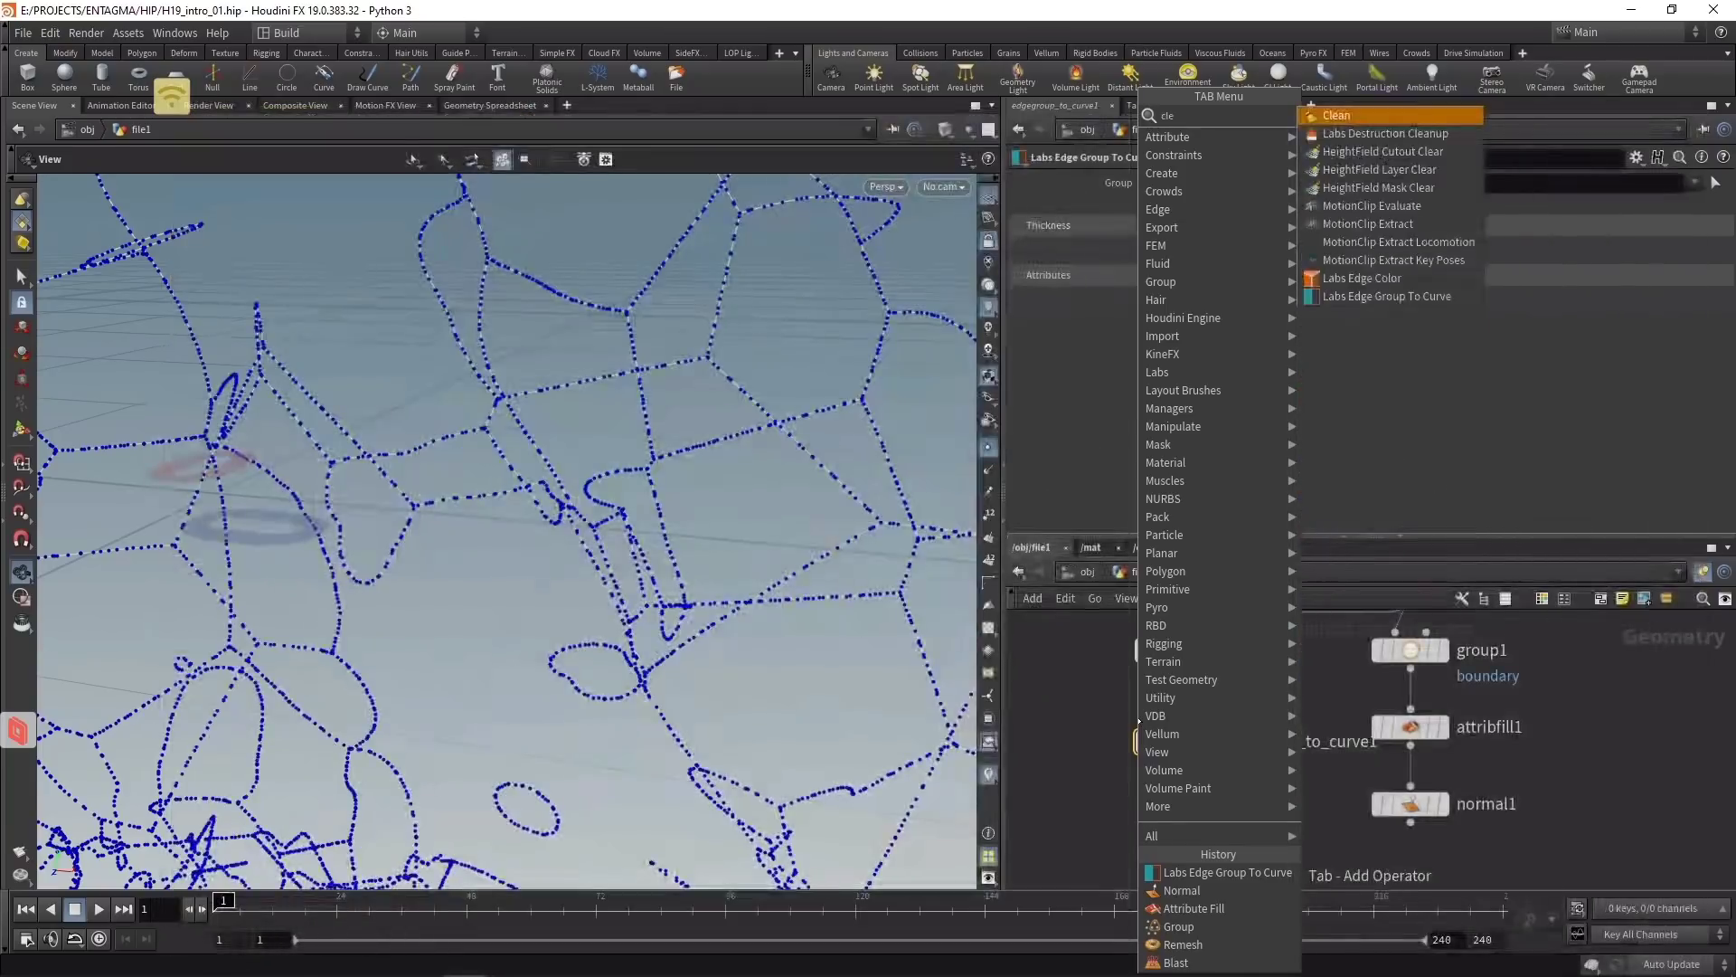
pyautogui.press('Return')
# Step: Enable Consolidate Points and Fix Overlaps on the Clean node, and disable Delete Overlap Pairs
pyautogui.click(1165, 180)
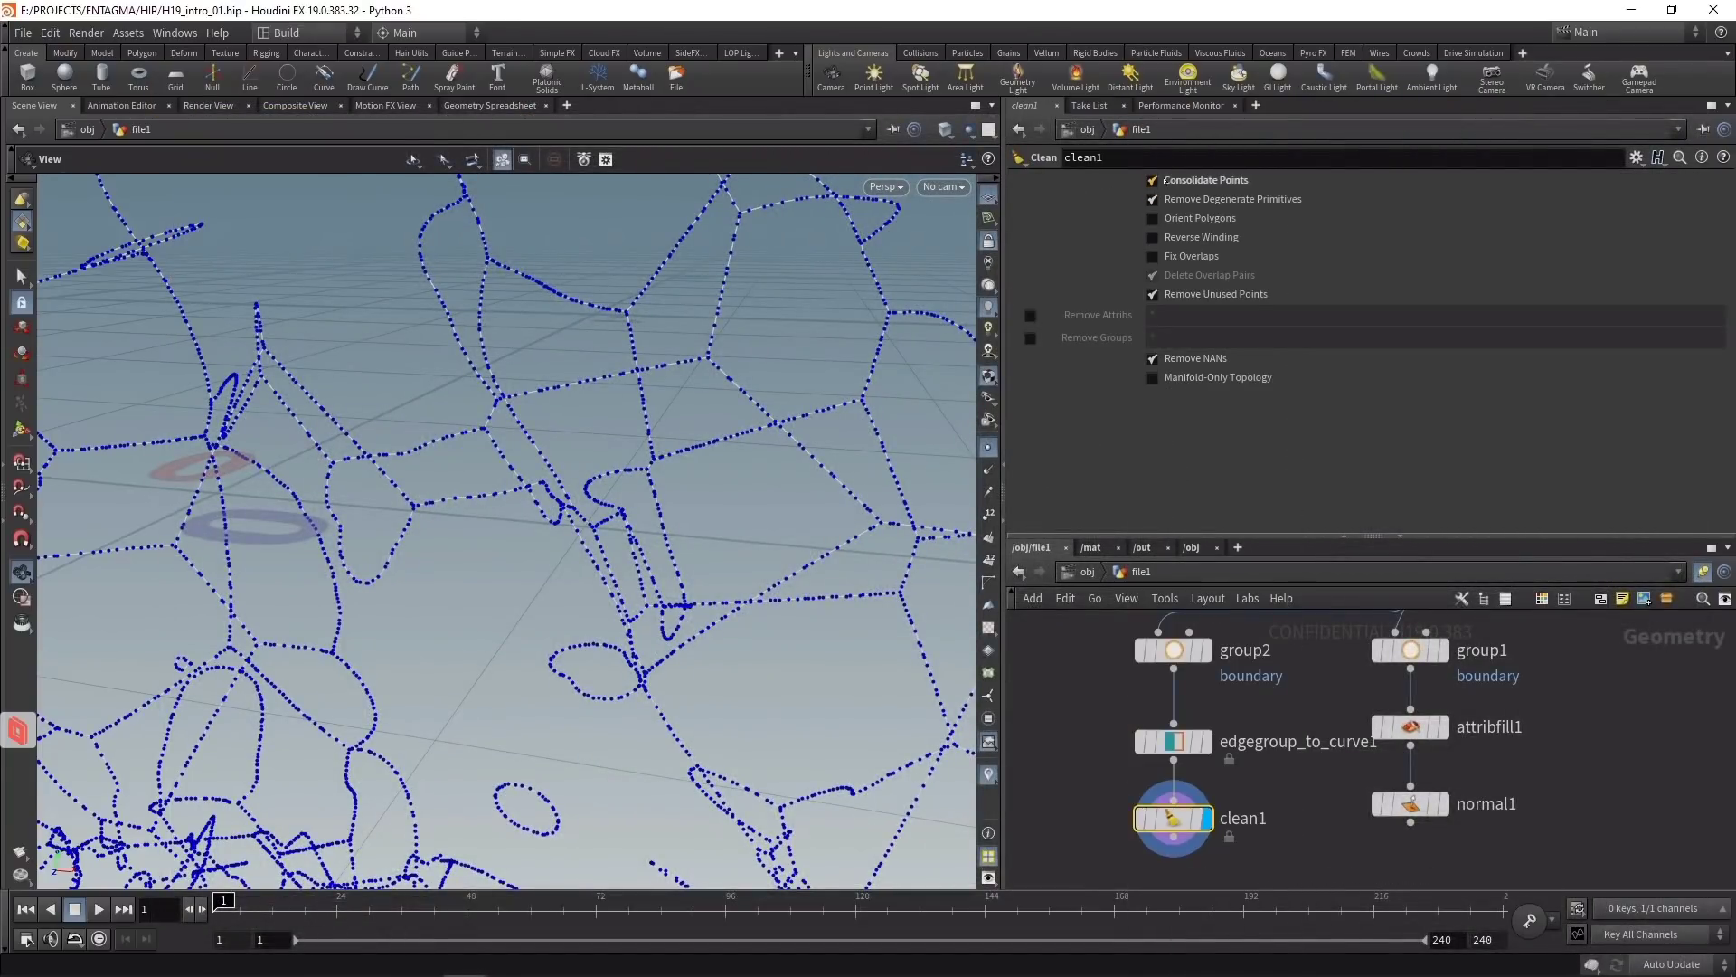
pyautogui.click(1153, 257)
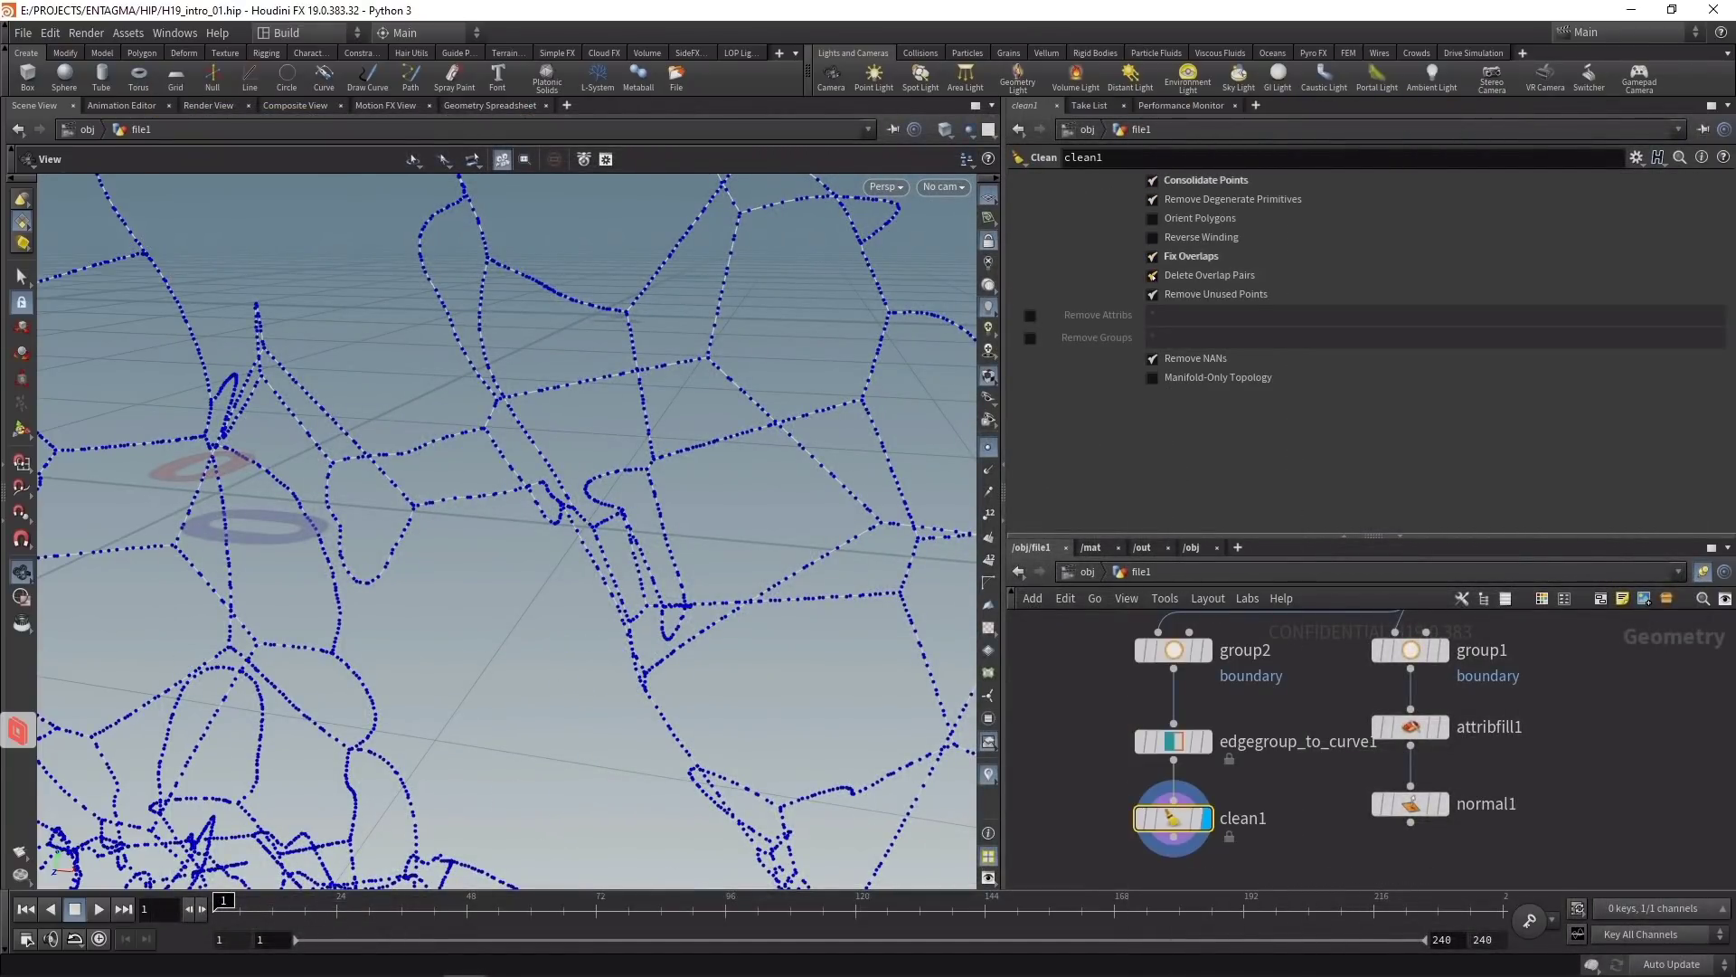
pyautogui.click(1153, 276)
# Step: Add a Resample node after the Clean node and display its result
pyautogui.moveTo(1210, 775); pyautogui.dragTo(1218, 666, button='middle')
pyautogui.press('Tab')
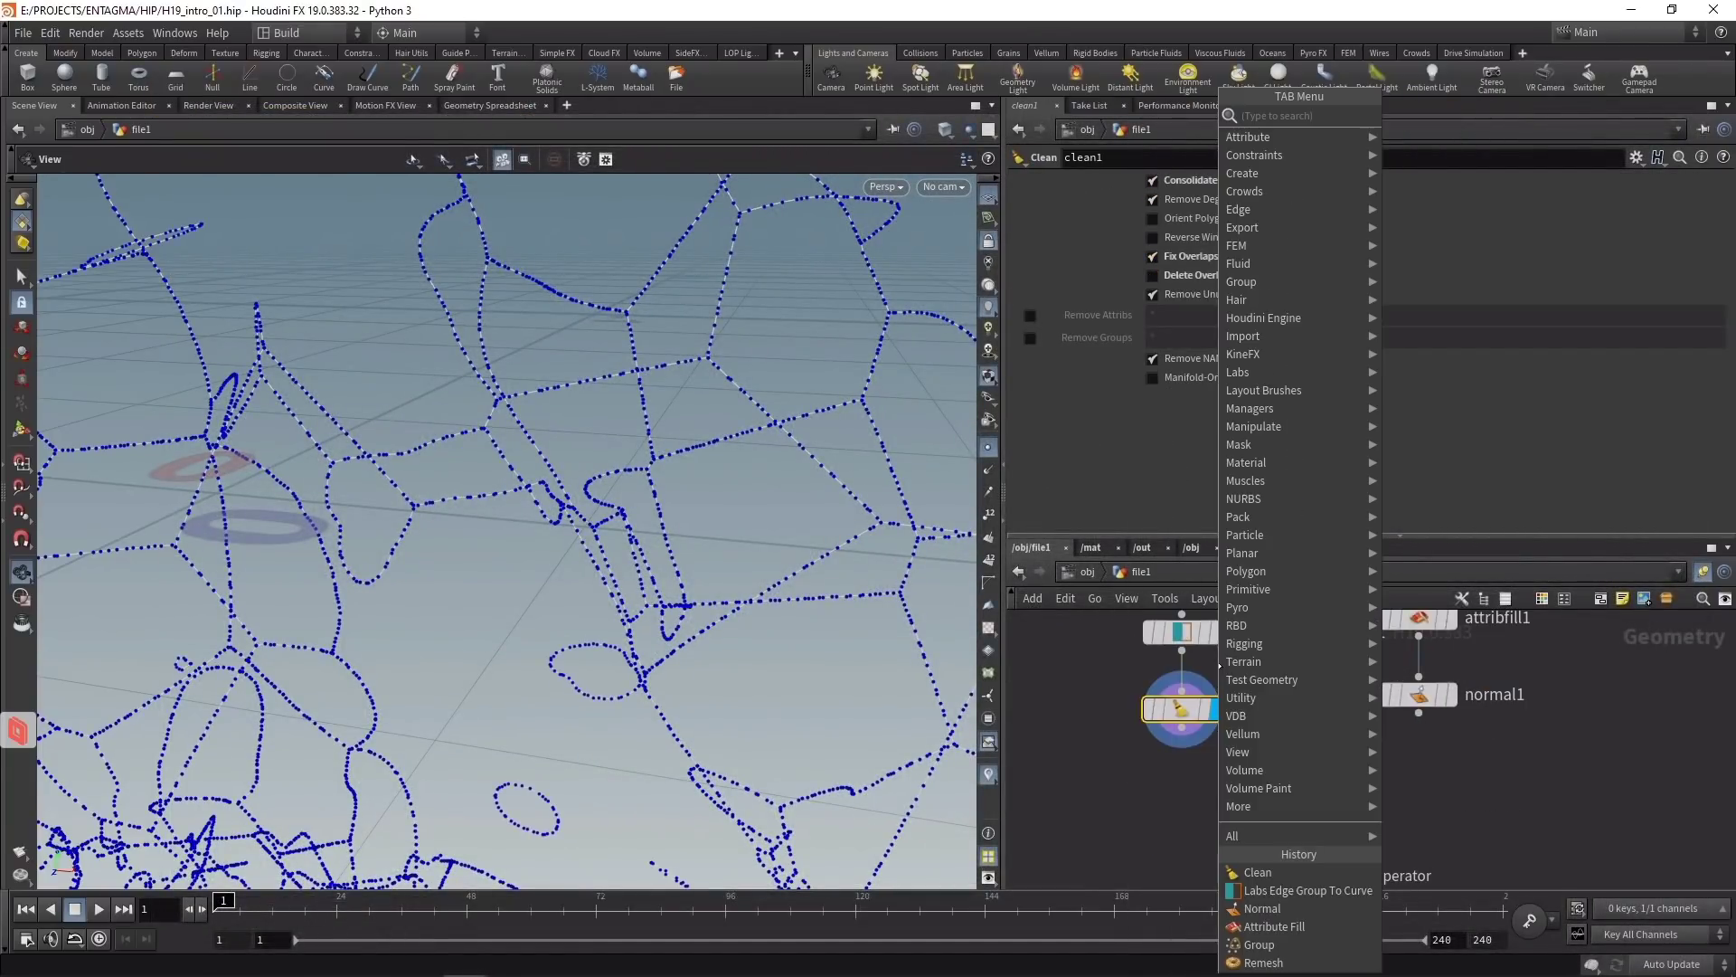
pyautogui.write('resampl')
pyautogui.press('Return')
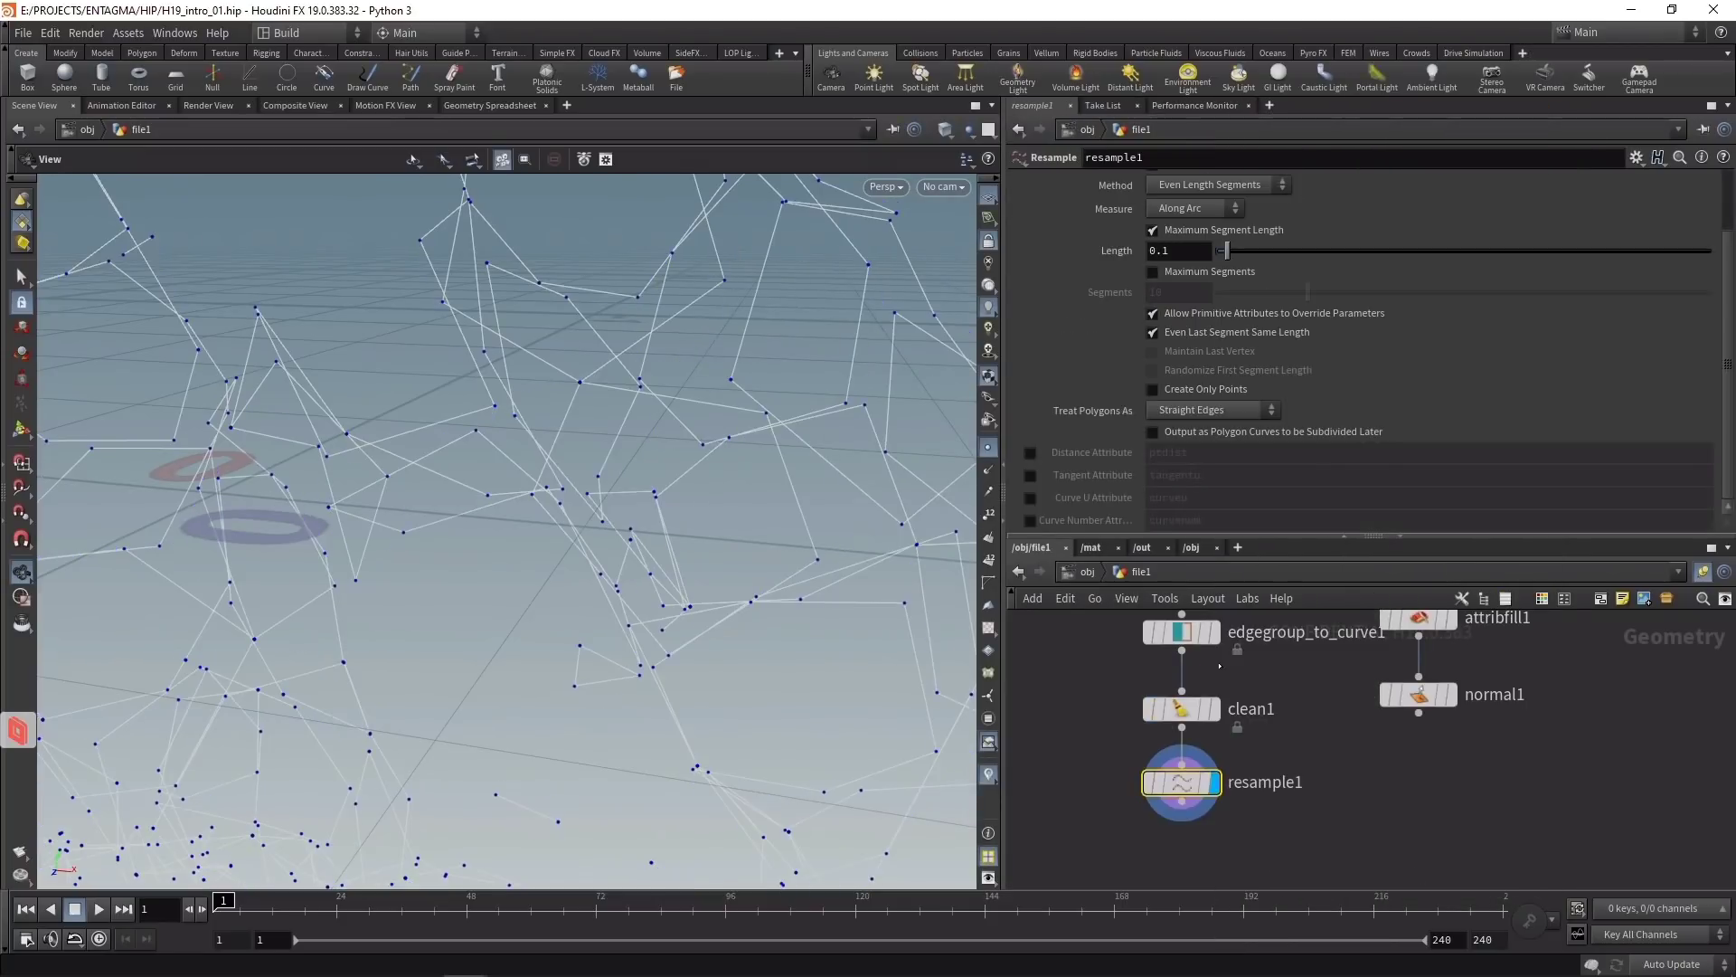
# Step: Set the Resample node's maximum segment length to 0.01
pyautogui.moveTo(1086, 749); pyautogui.dragTo(1242, 824)
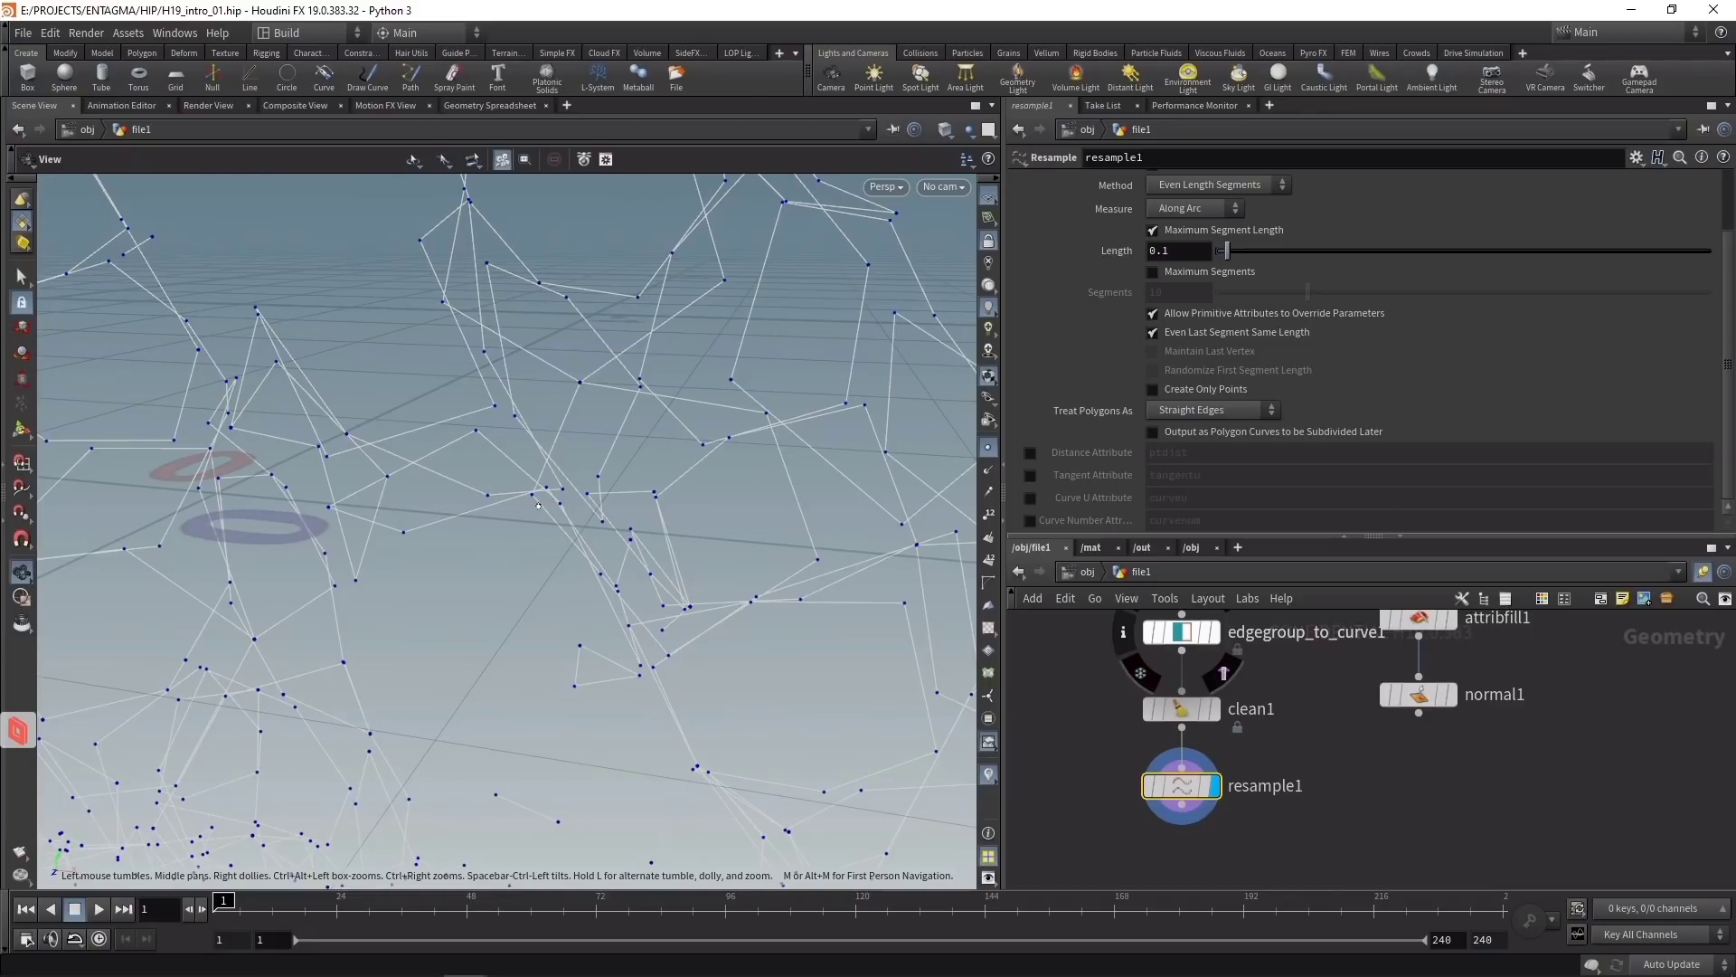
pyautogui.click(1178, 251)
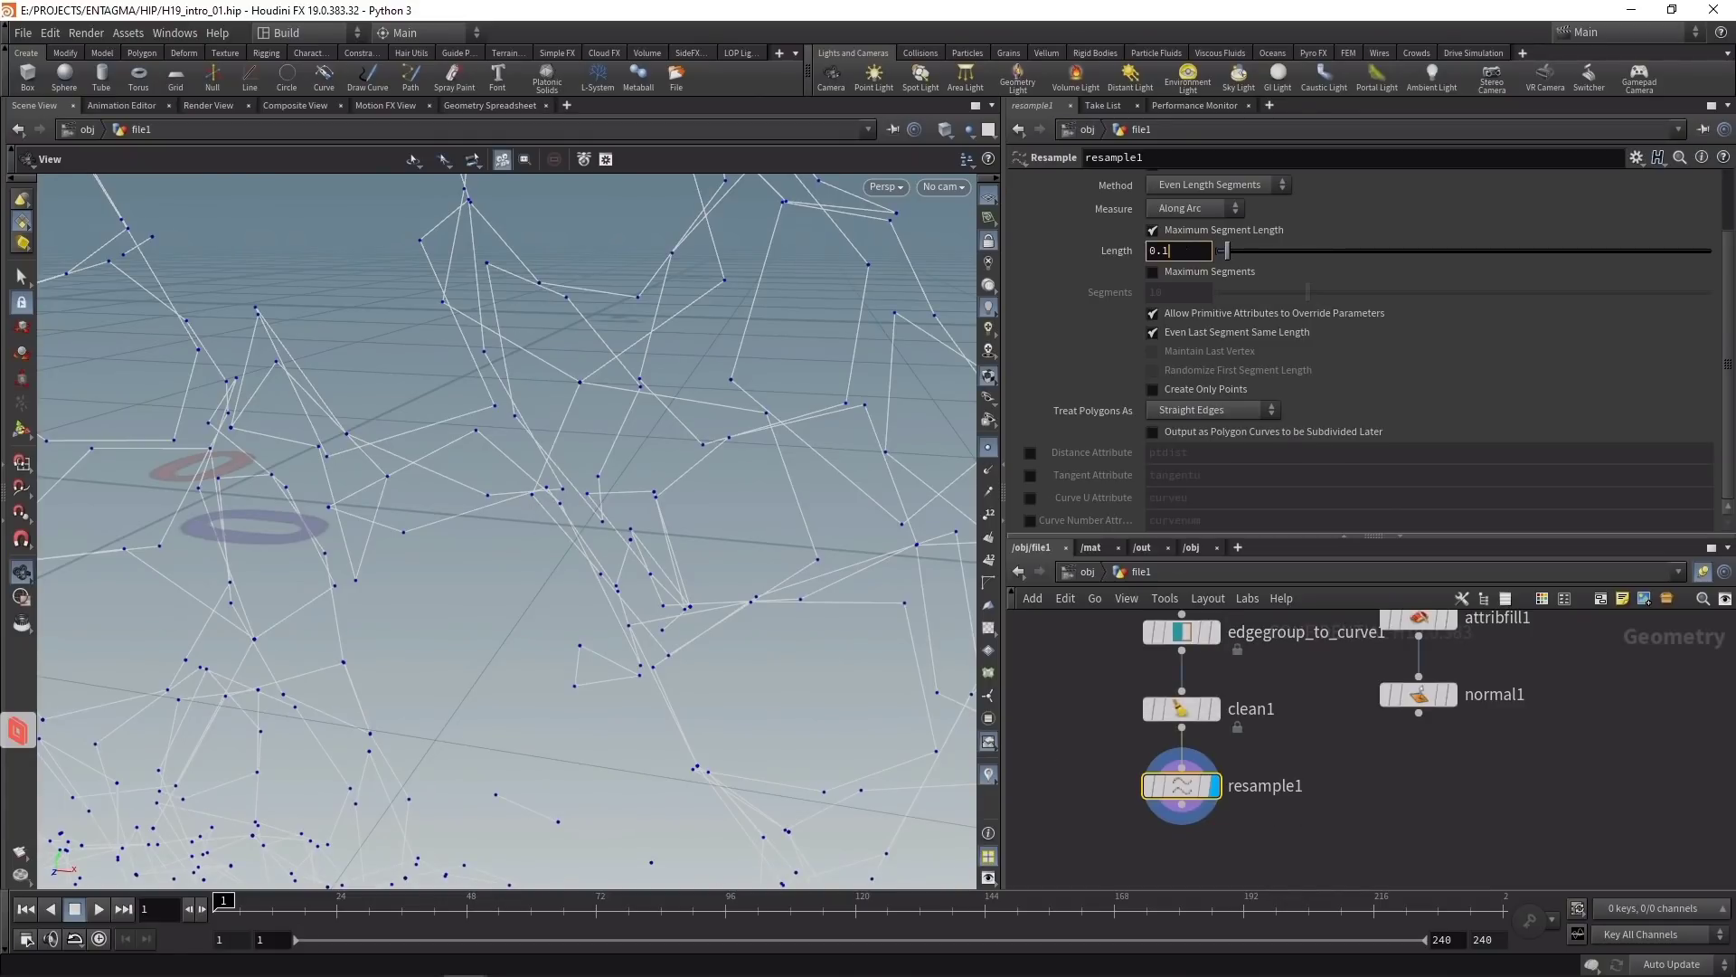
pyautogui.press('BackSpace')
pyautogui.write('01')
pyautogui.press('Return')
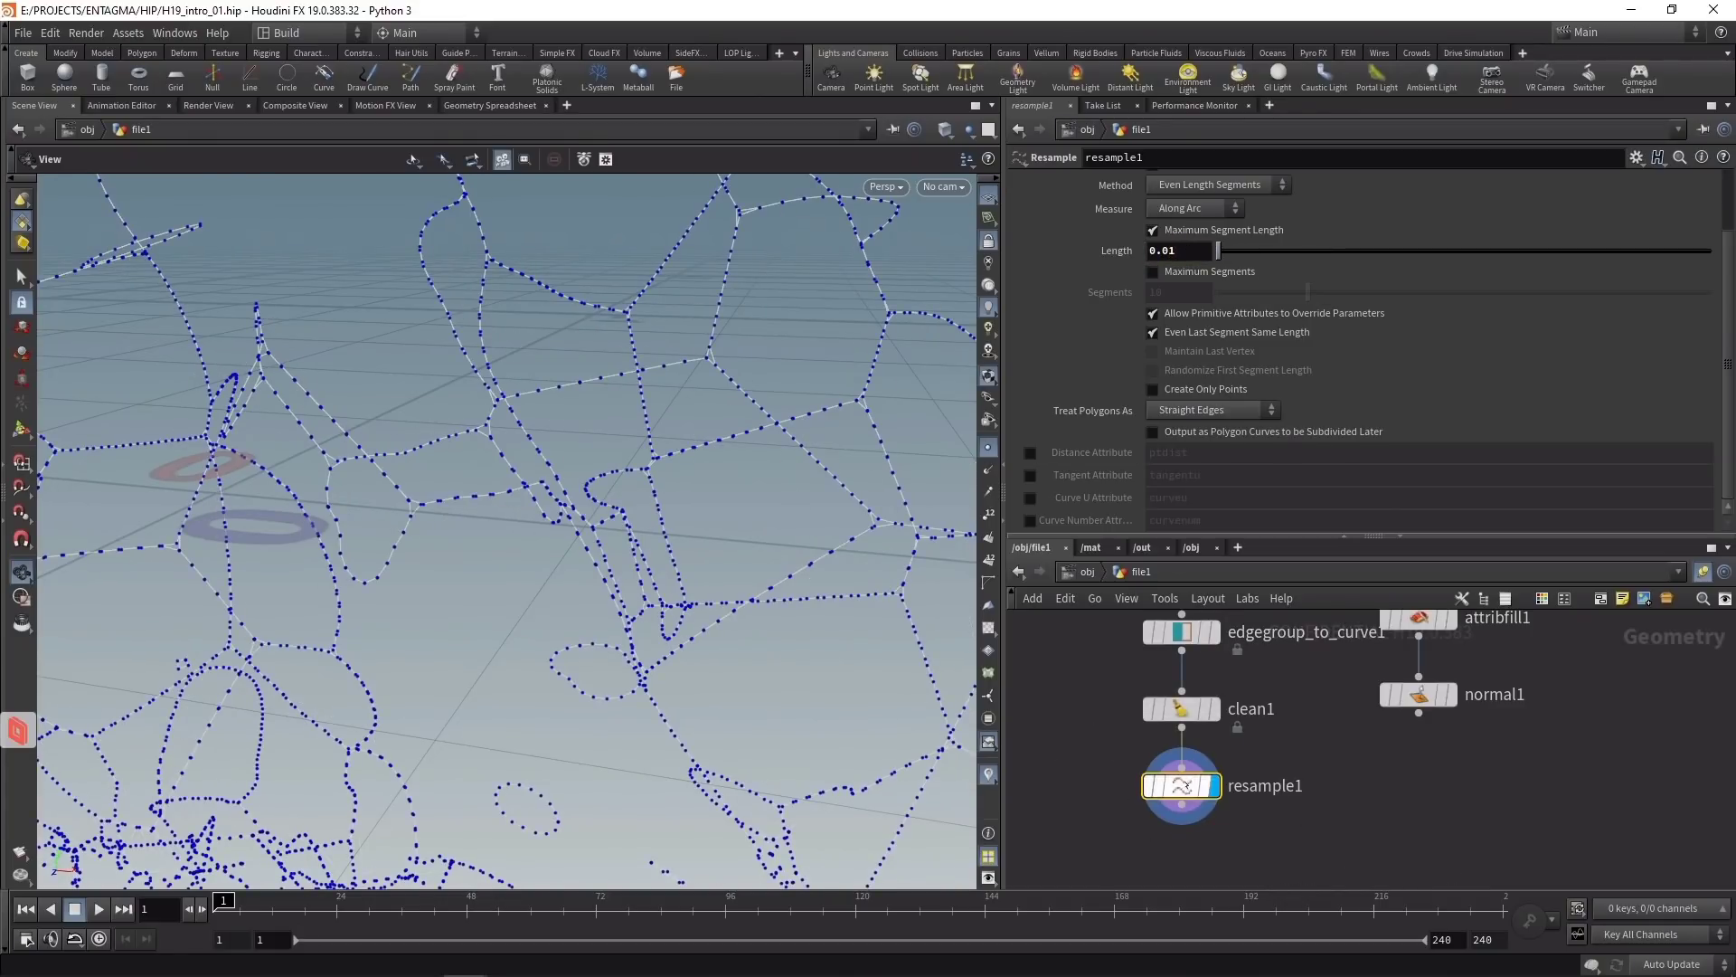
# Step: Insert a PolyPath node between the Clean and Resample nodes
pyautogui.moveTo(1179, 787); pyautogui.dragTo(1179, 839)
pyautogui.press('Tab')
pyautogui.write('polyp')
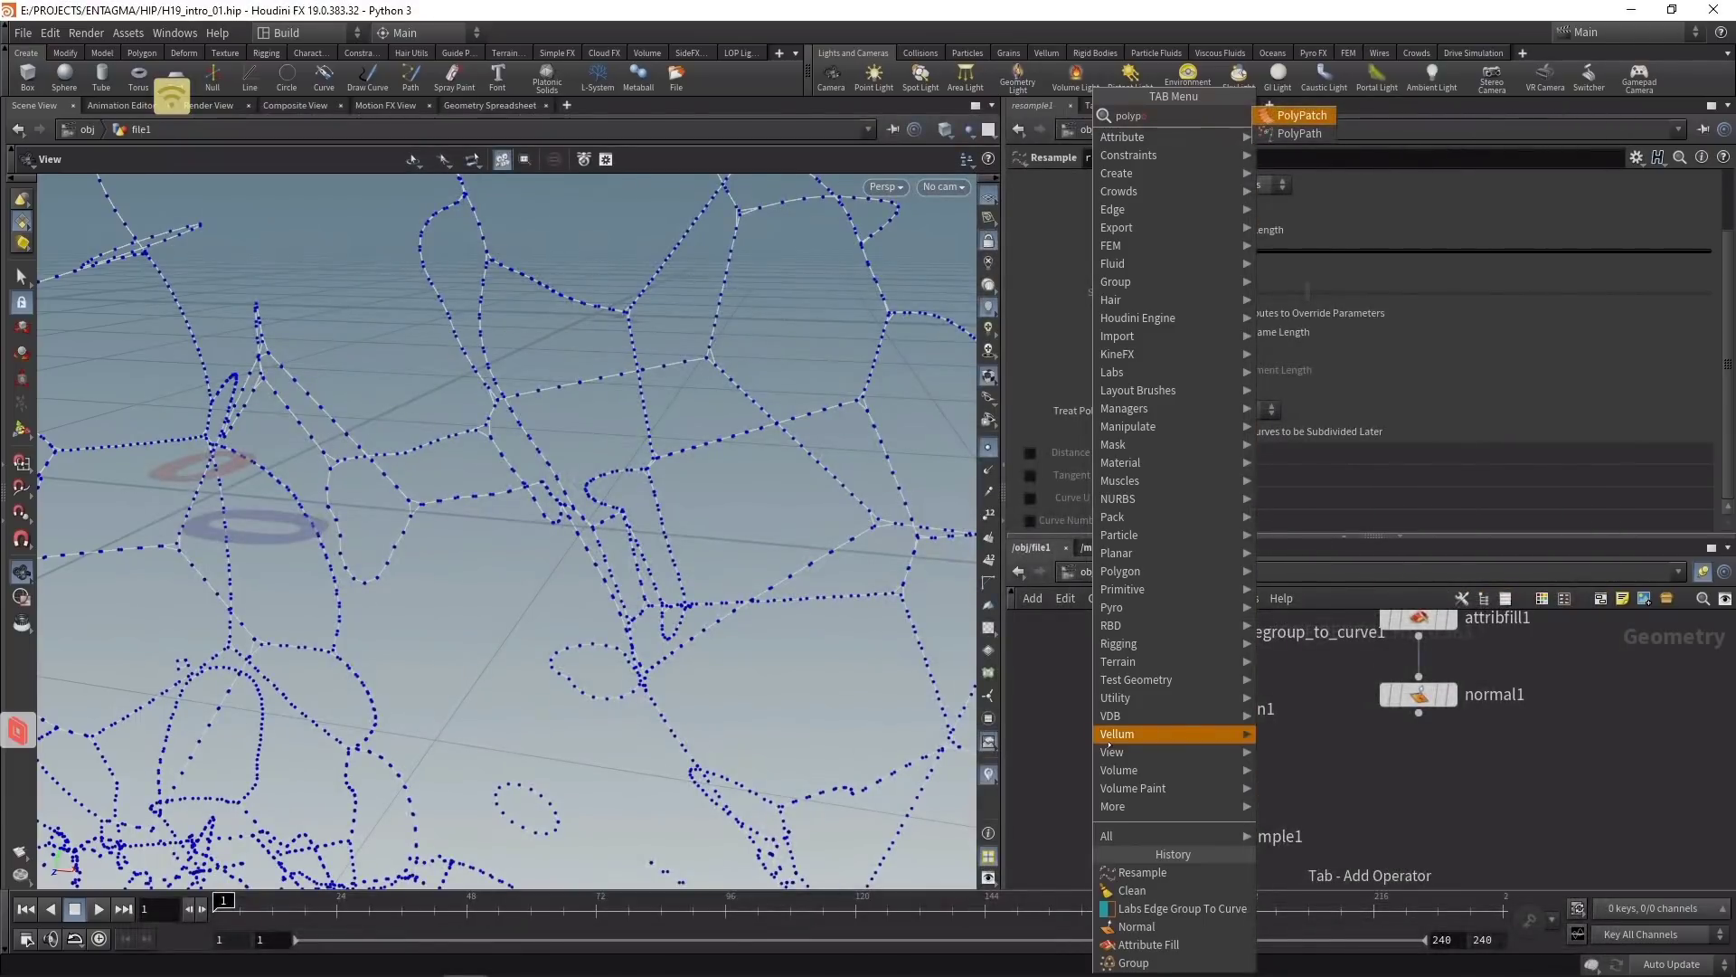
pyautogui.press('Down')
pyautogui.press('Return')
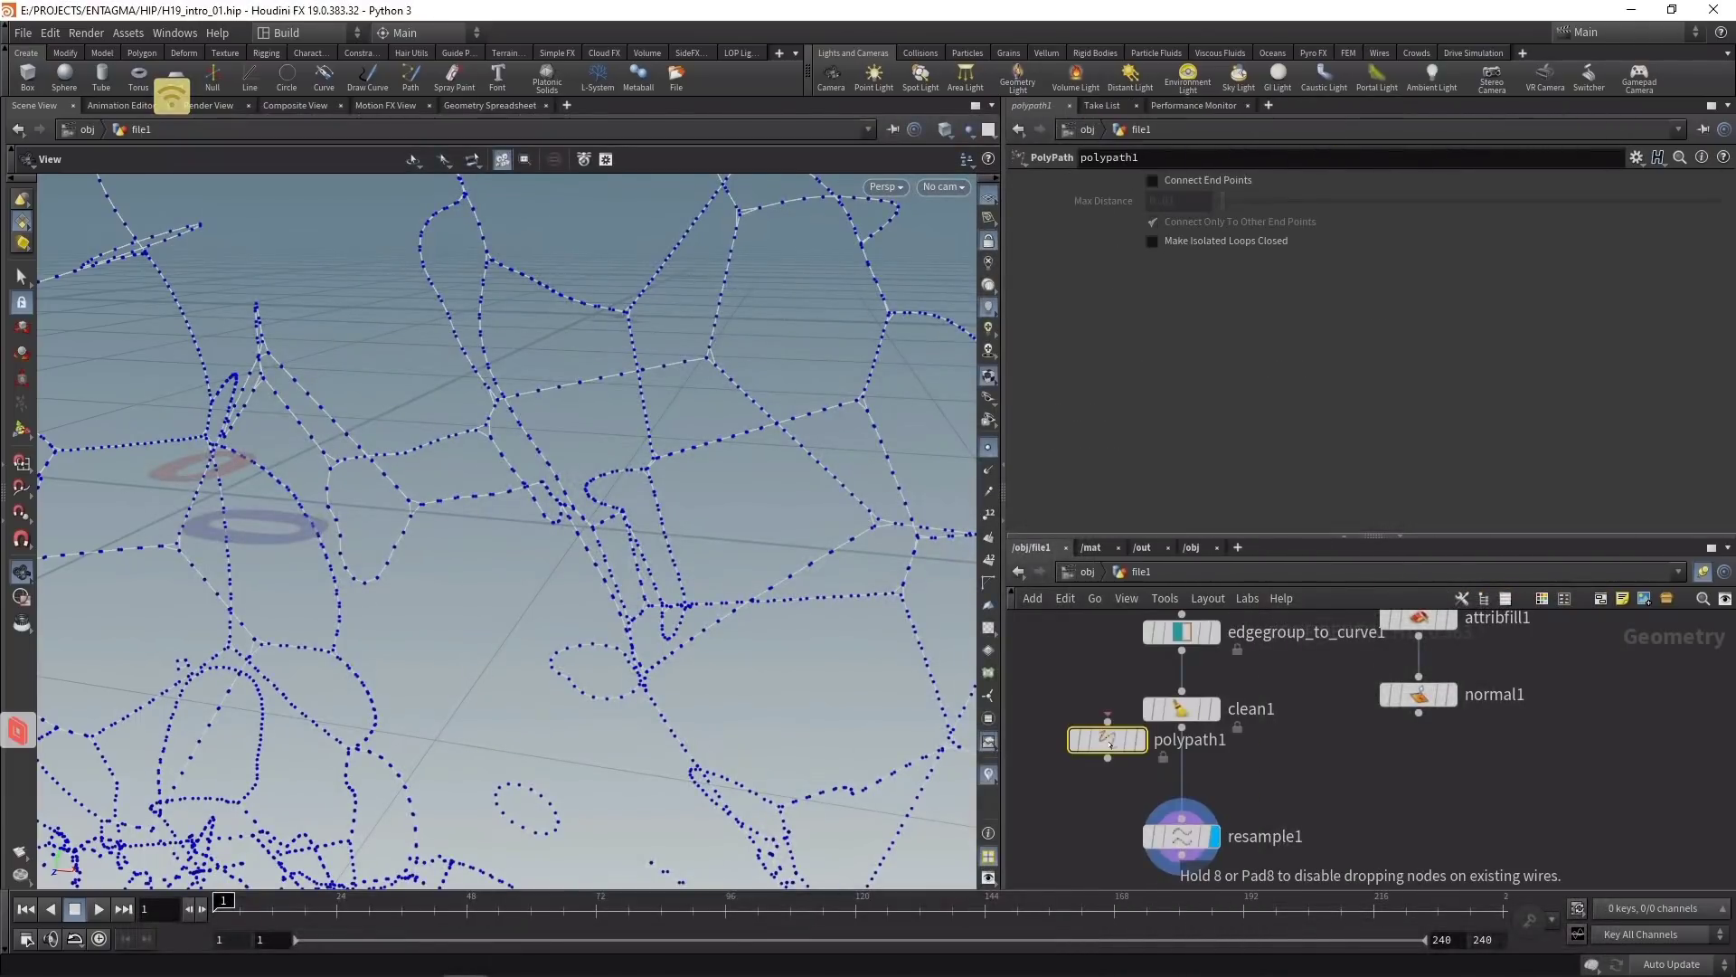
pyautogui.click(1126, 762)
pyautogui.moveTo(1134, 771); pyautogui.dragTo(1190, 798)
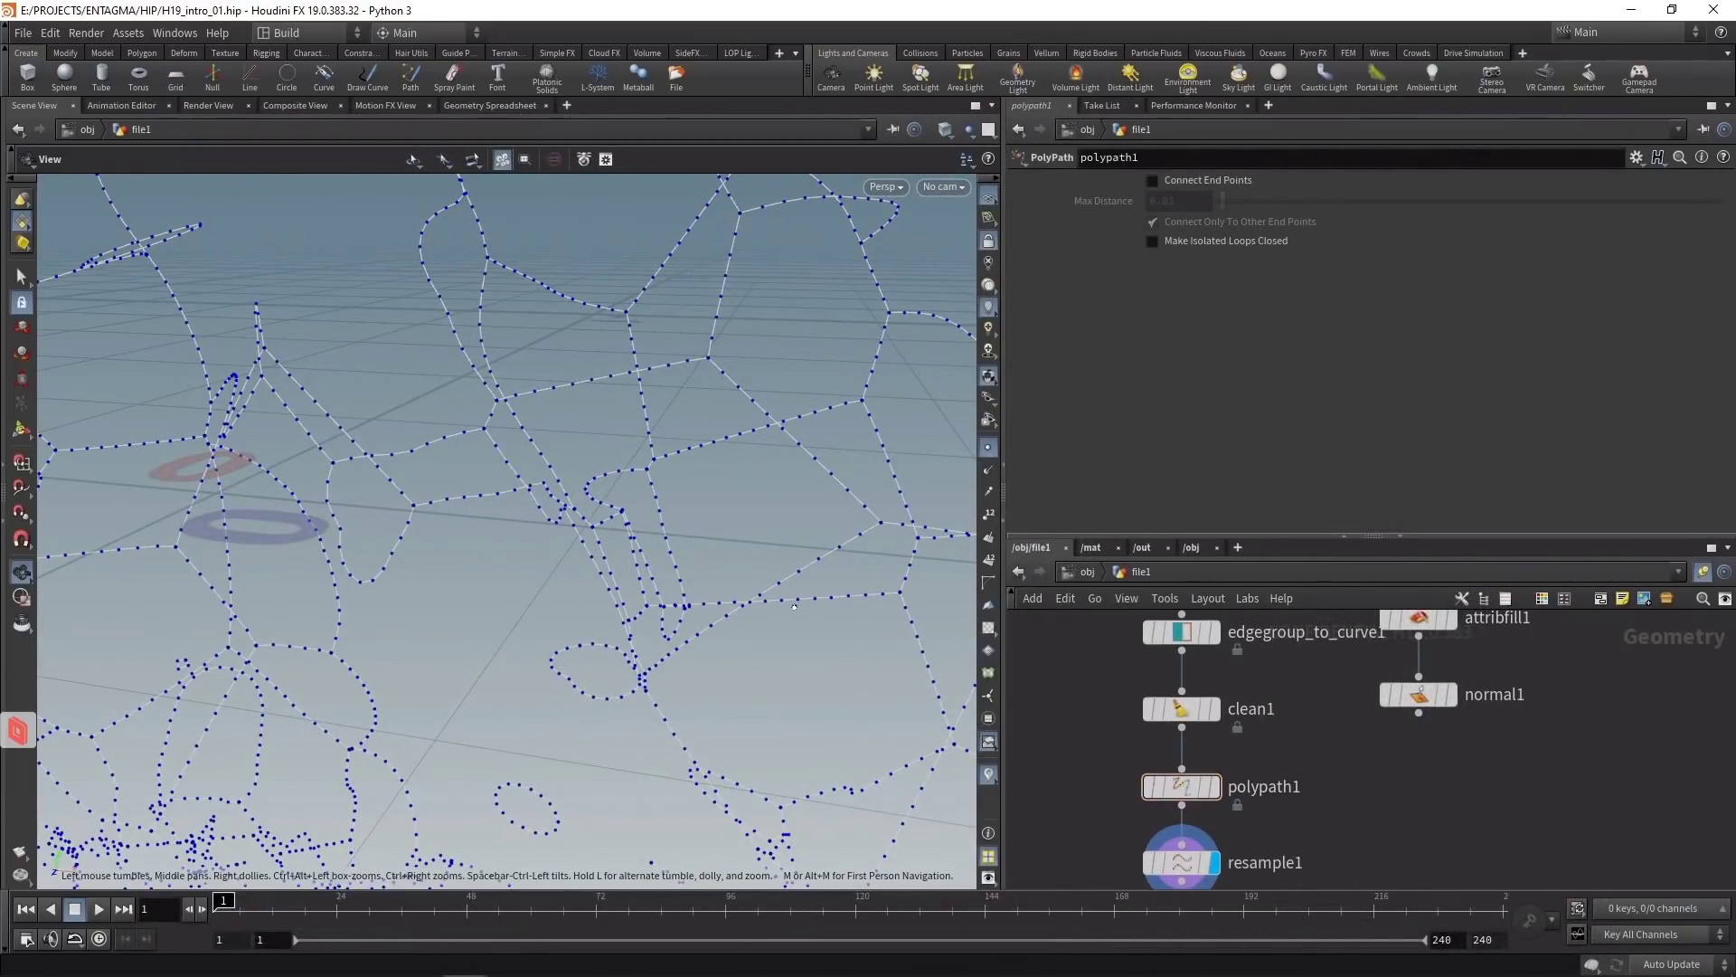
# Step: Turn off the point display in the viewport and view the whole resampled curve network
pyautogui.moveTo(794, 606); pyautogui.dragTo(579, 624, button='right')
pyautogui.moveTo(579, 624); pyautogui.dragTo(623, 676)
pyautogui.click(987, 447)
pyautogui.moveTo(769, 562); pyautogui.dragTo(720, 500, button='middle')
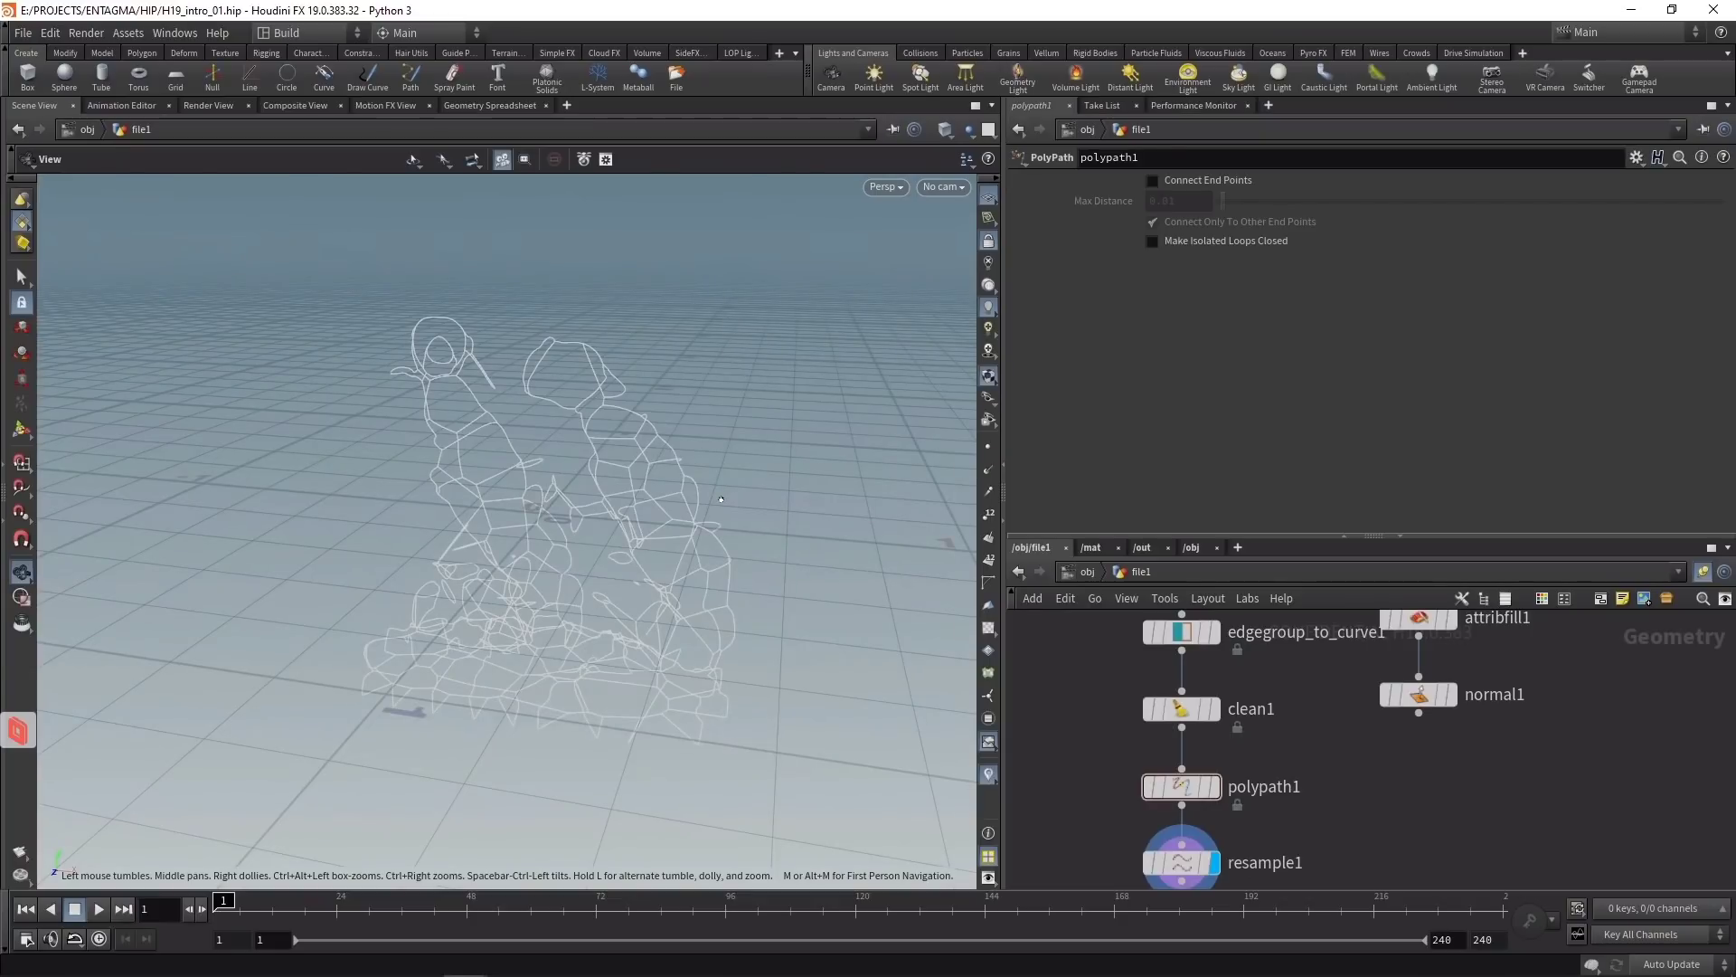
# Step: Save the scene and add an Attribute Create node after the Resample node
pyautogui.hotkey('ctrl', 's')
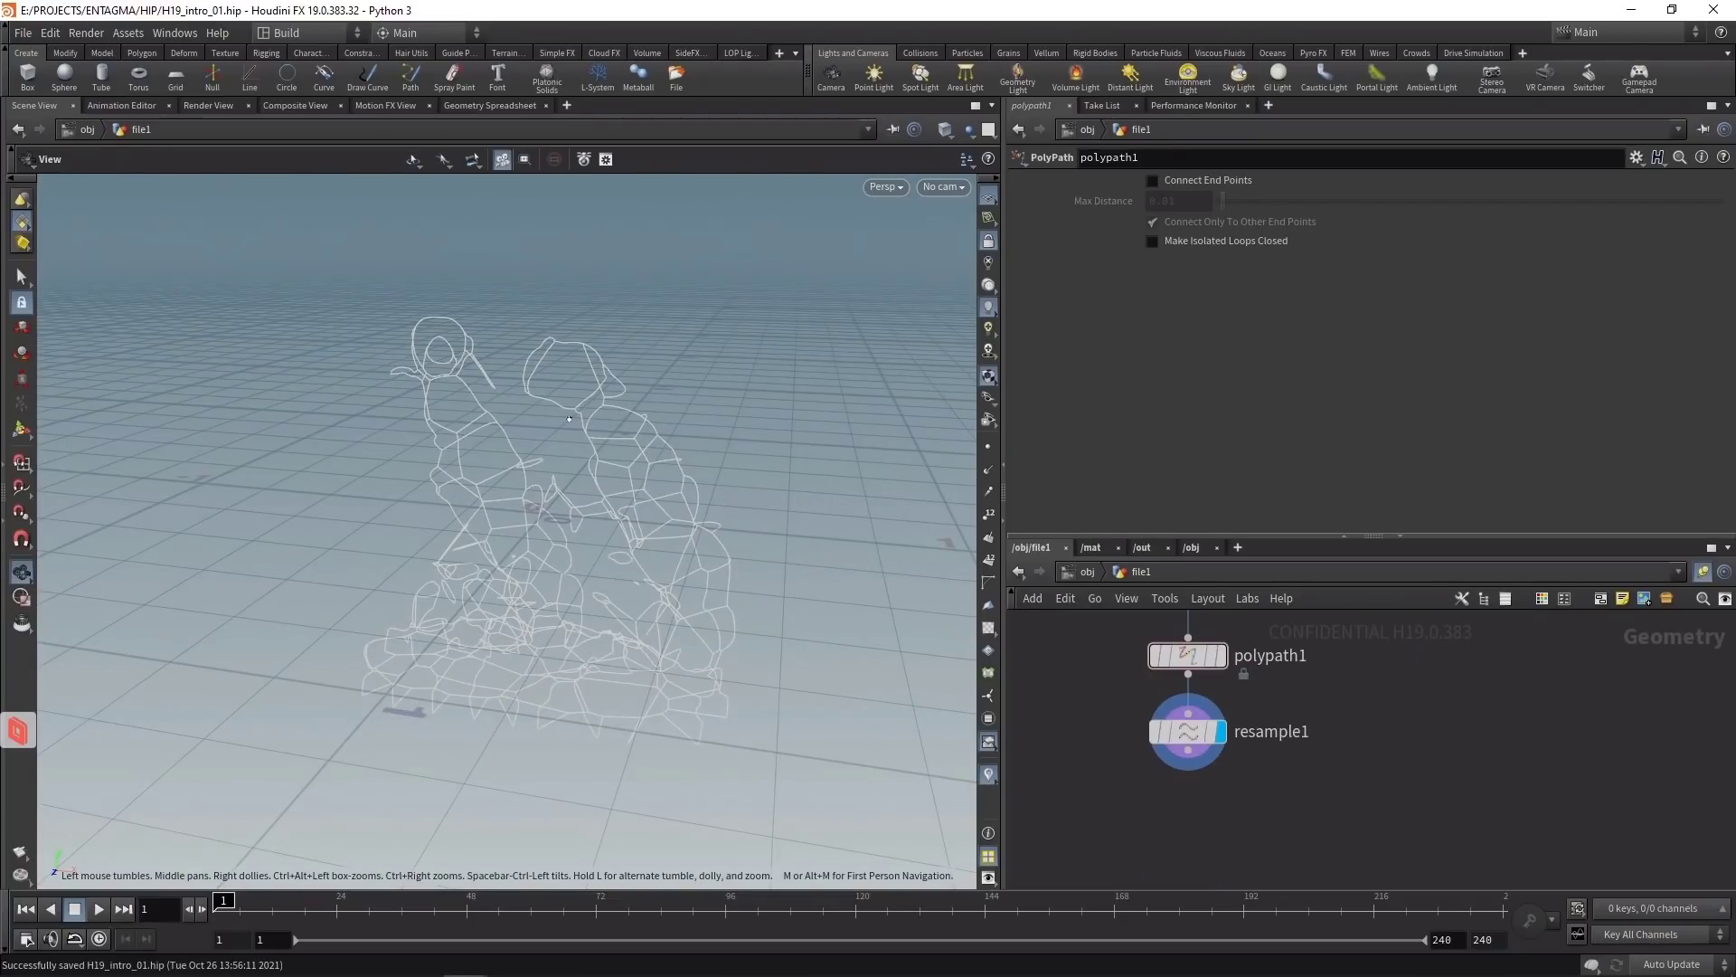
pyautogui.moveTo(1302, 719); pyautogui.dragTo(1104, 783)
pyautogui.press('Tab')
pyautogui.write('atcr')
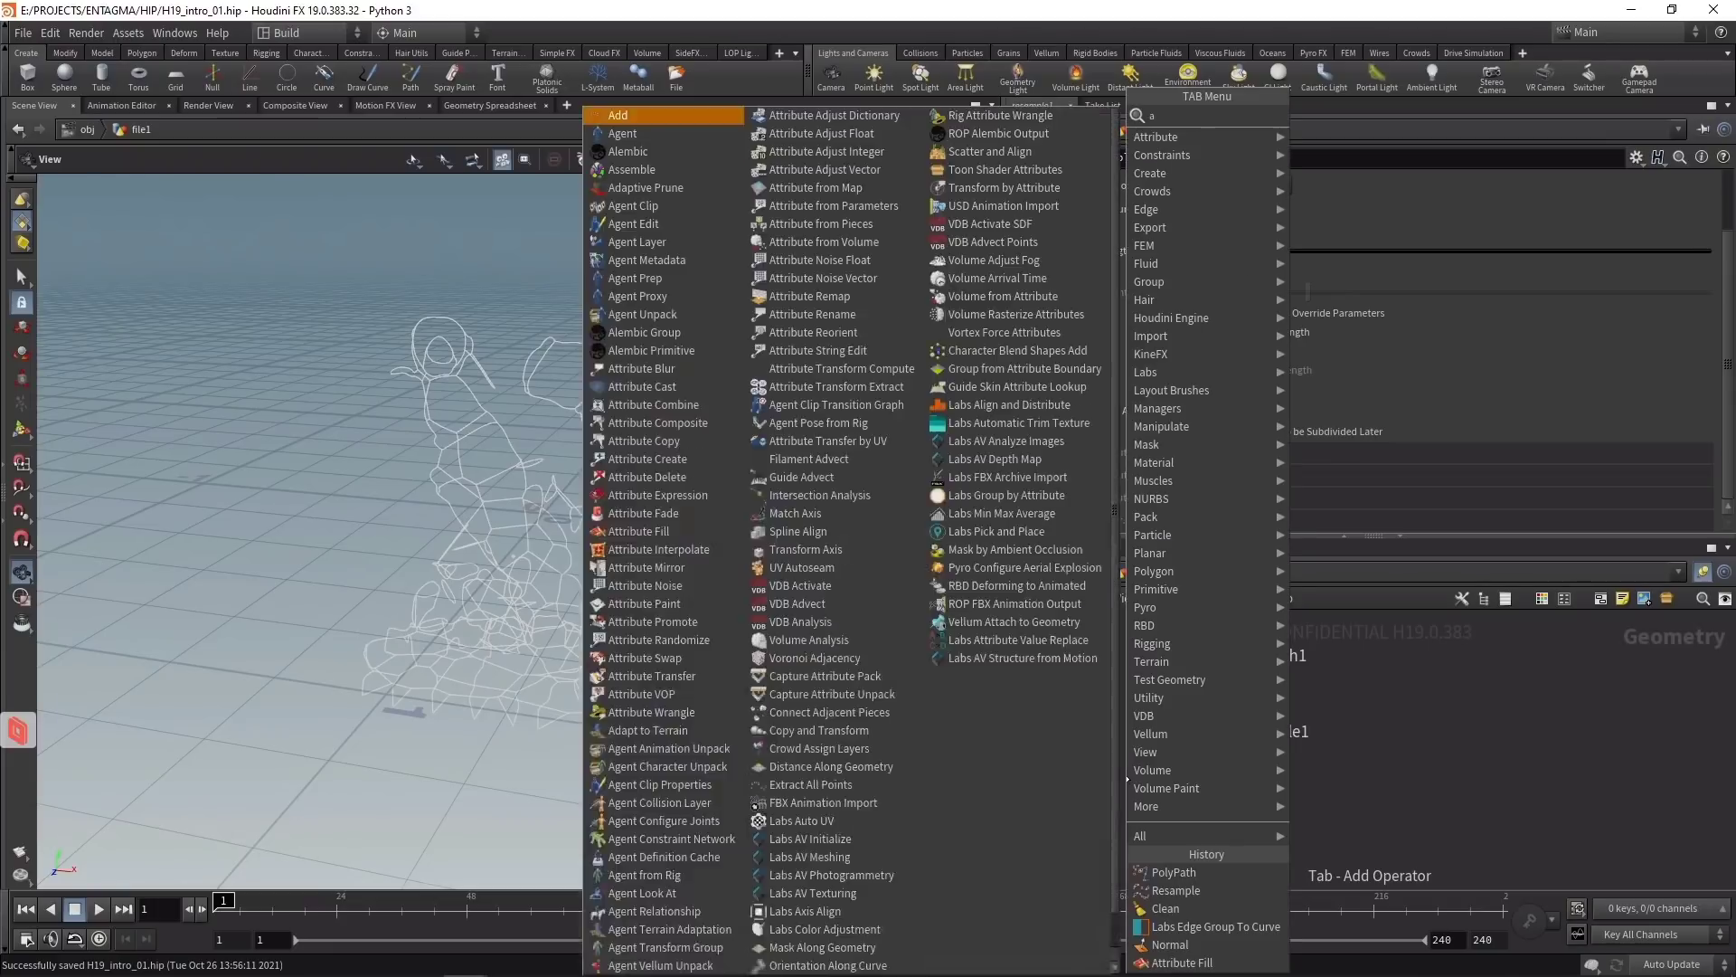
pyautogui.press('Return')
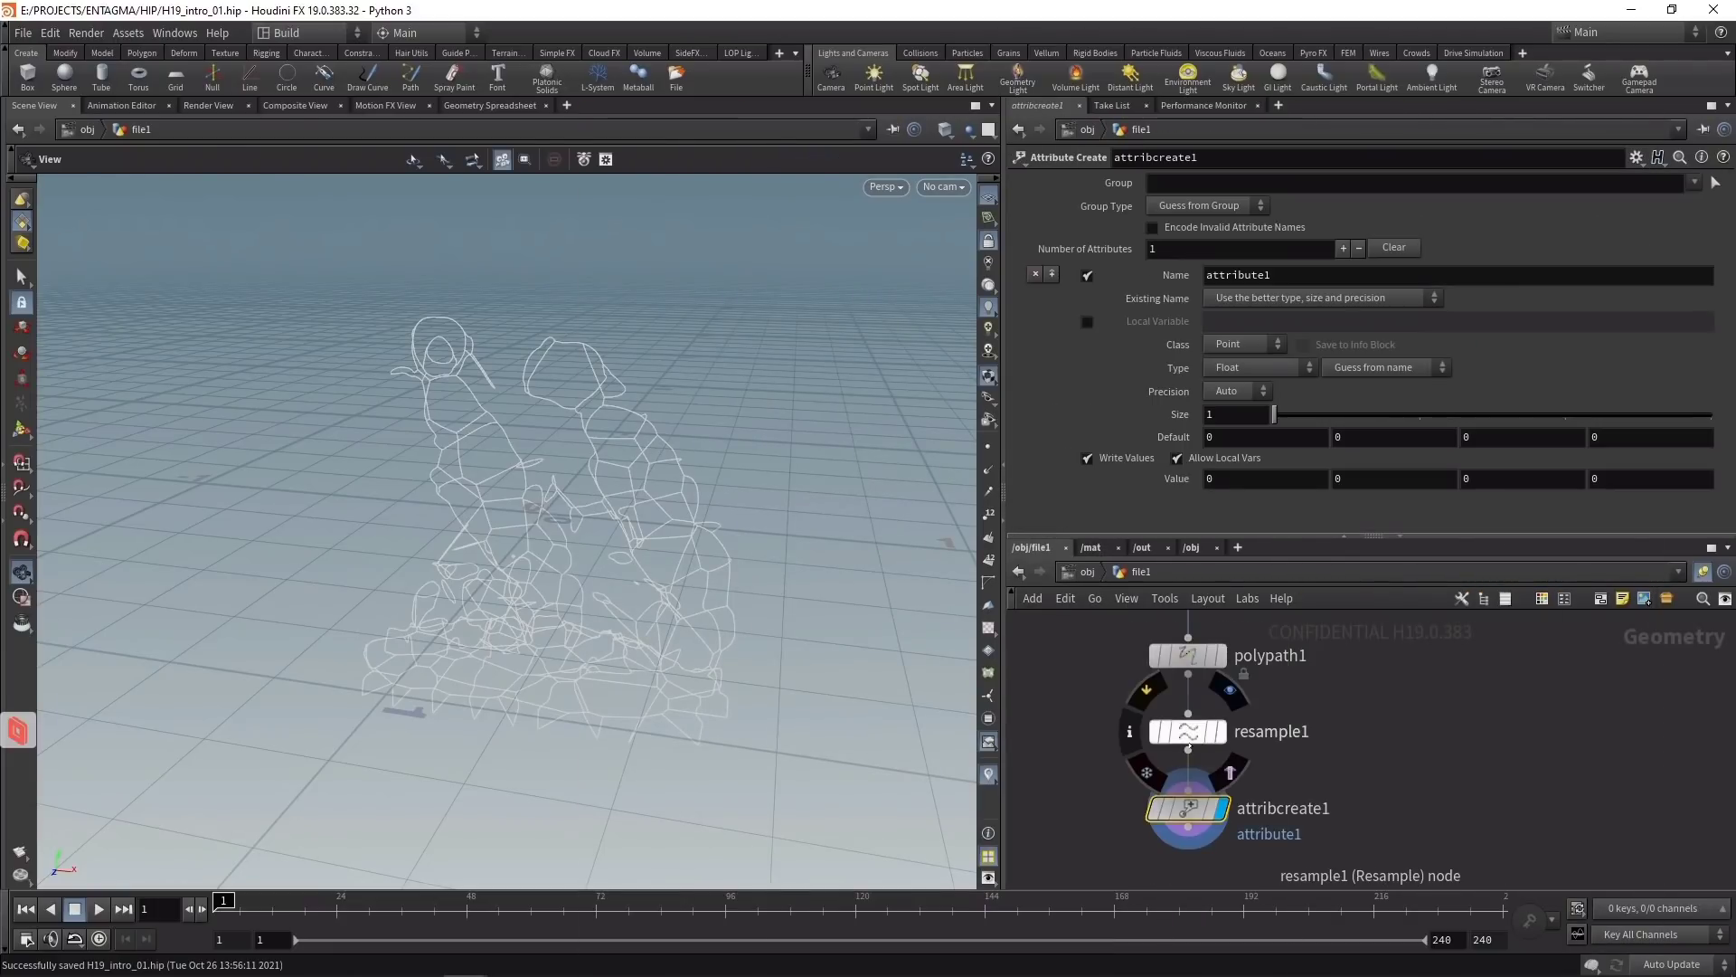
# Step: Name the new point attribute width, set its value to 0.005 and save the scene
pyautogui.doubleClick(1243, 275)
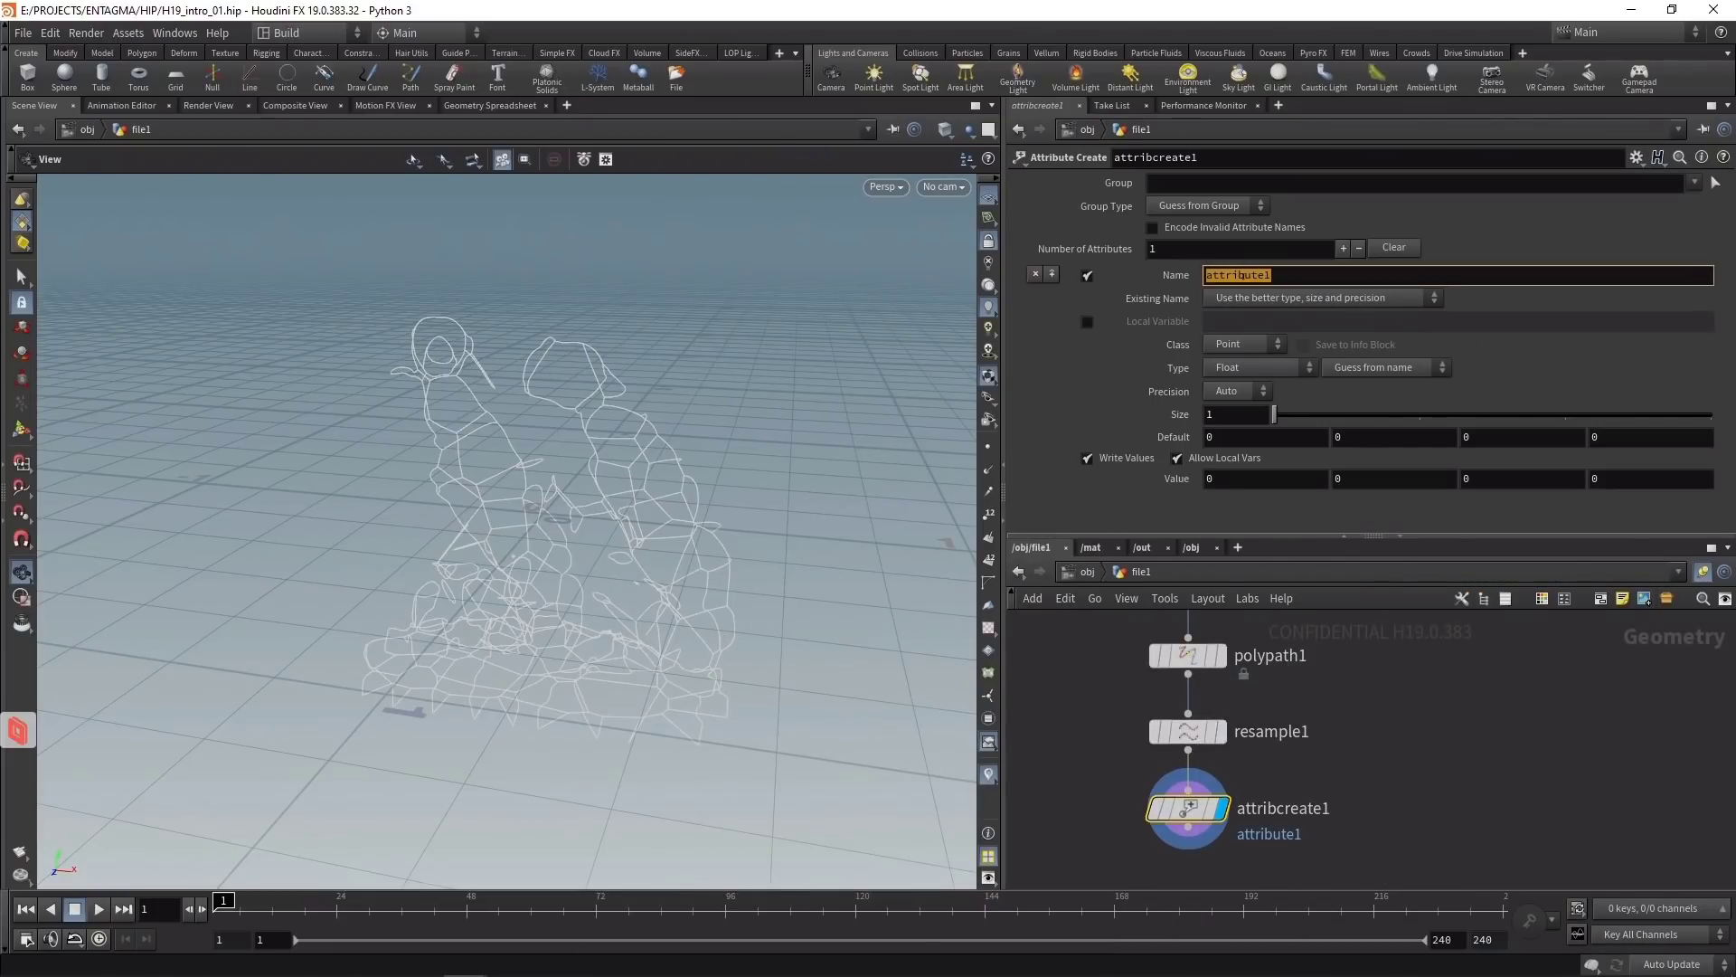
pyautogui.write('width')
pyautogui.click(1253, 483)
pyautogui.write('.005')
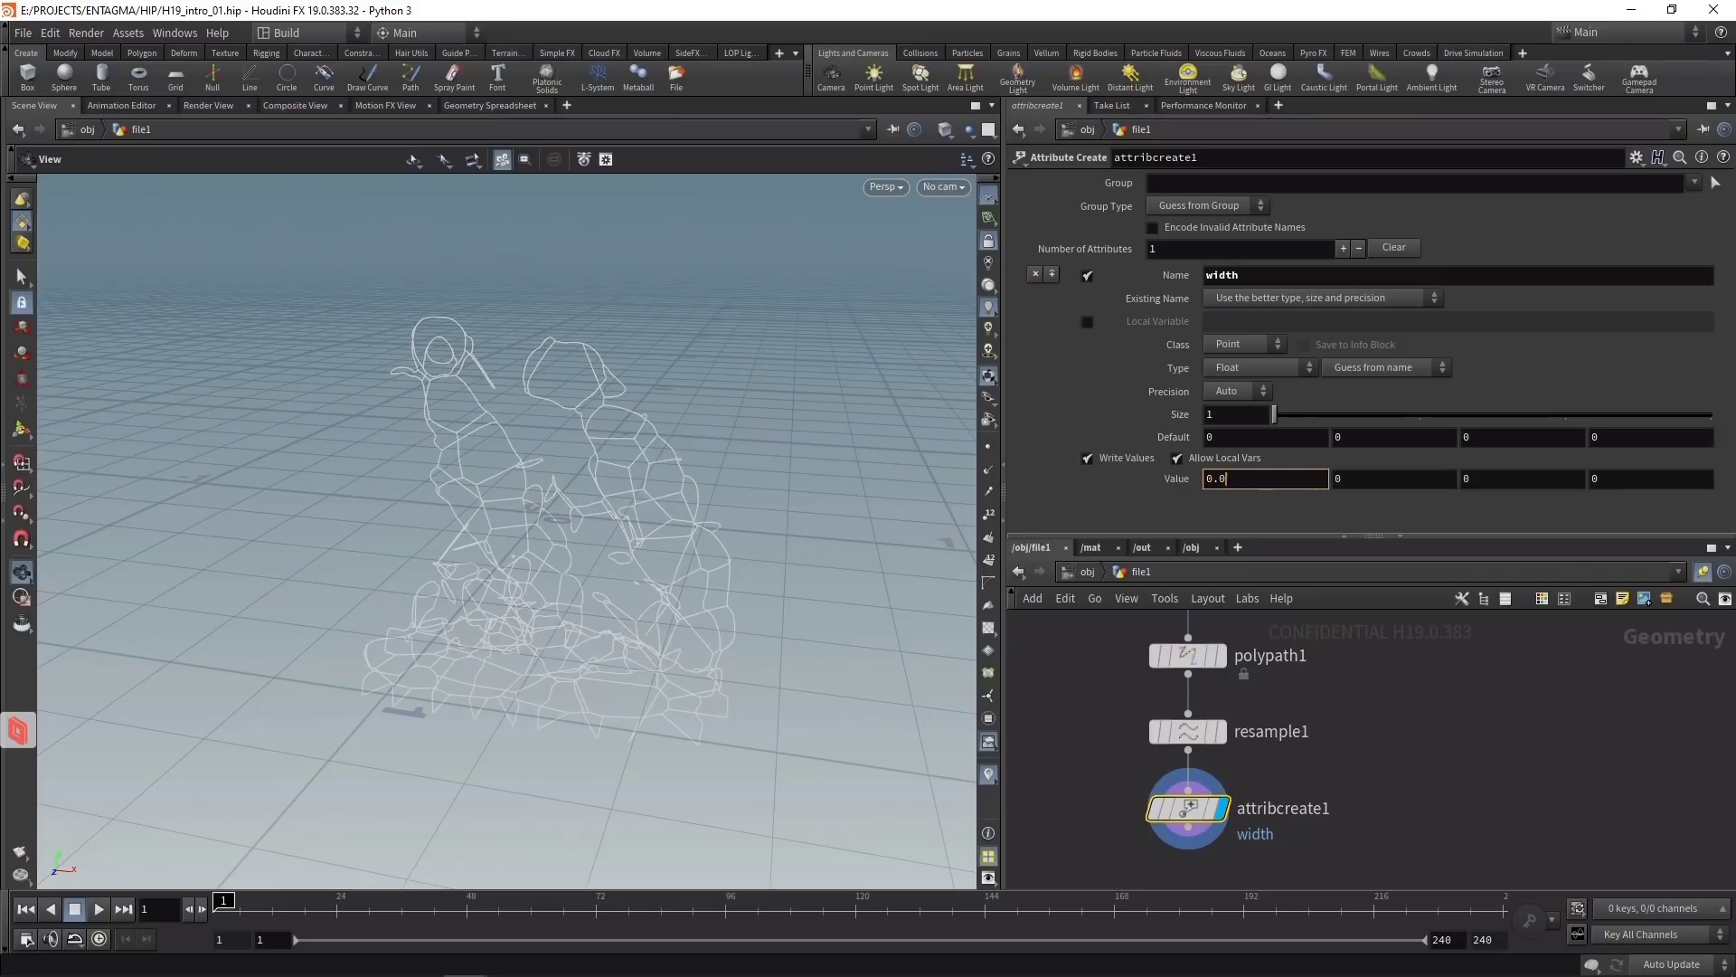
pyautogui.press('Return')
pyautogui.hotkey('ctrl', 's')
# Step: Add a Null node near the Attribute Create node and name it OUT_Wire
pyautogui.scroll(-2, 1384, 799)
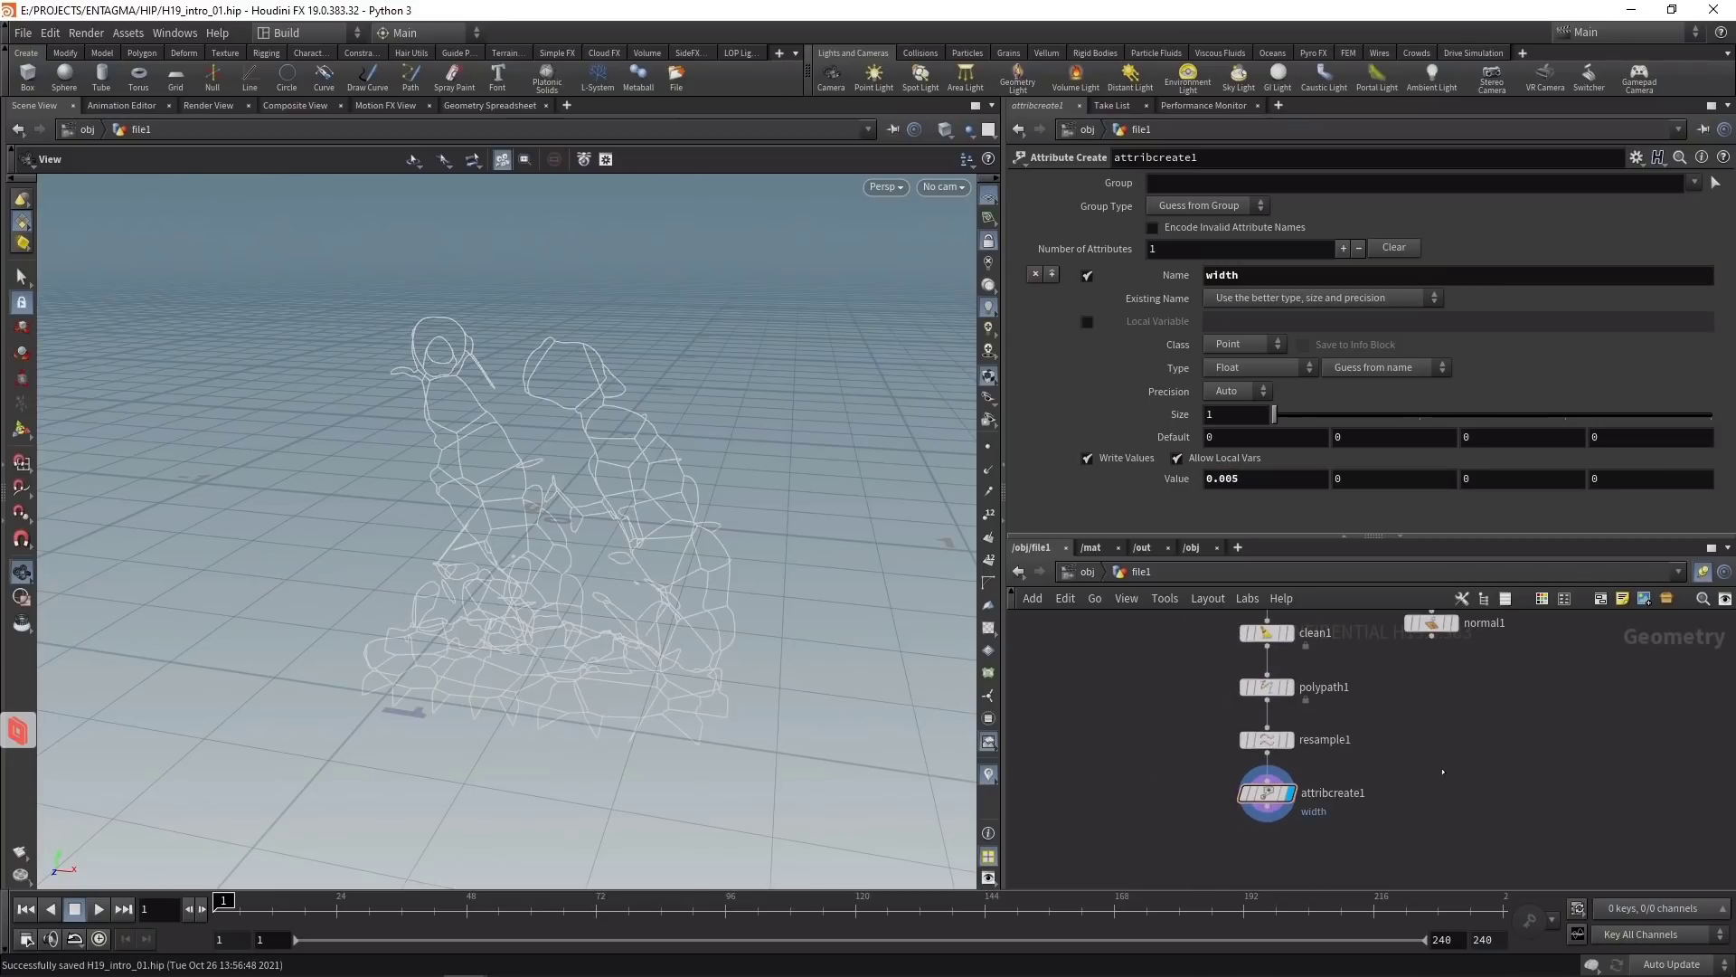
pyautogui.press('Tab')
pyautogui.write('null')
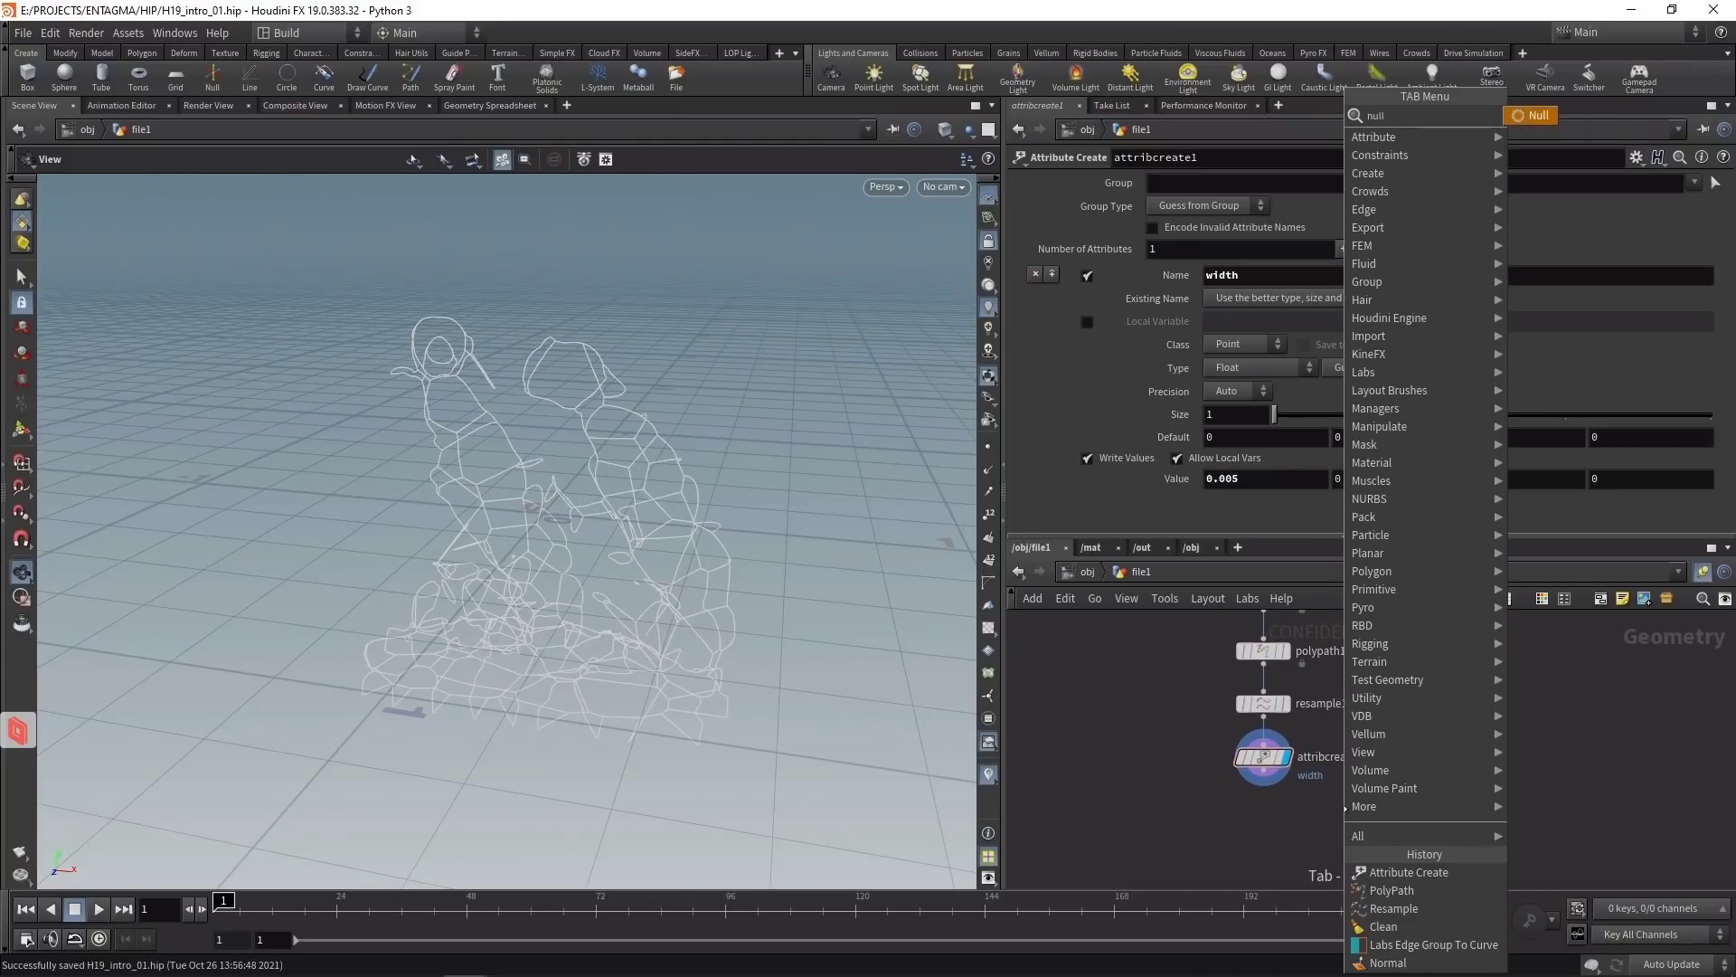
pyautogui.press('Return')
pyautogui.click(1344, 805)
pyautogui.doubleClick(1377, 804)
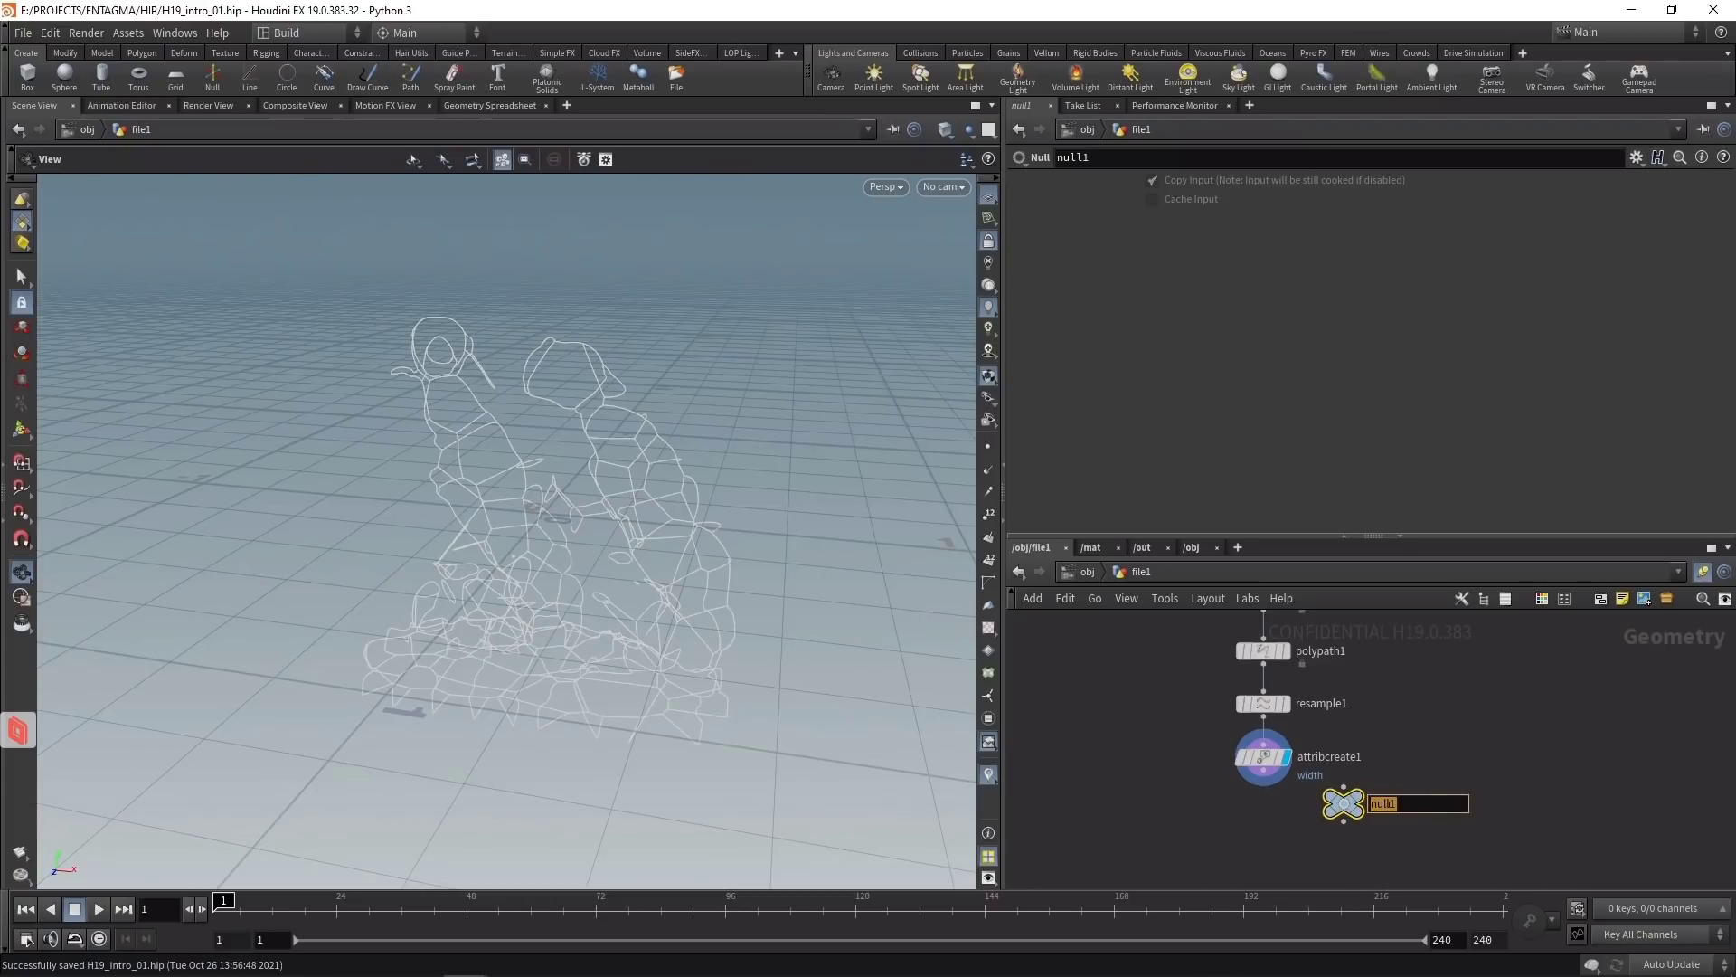
pyautogui.write('OUT_Wire')
pyautogui.press('Return')
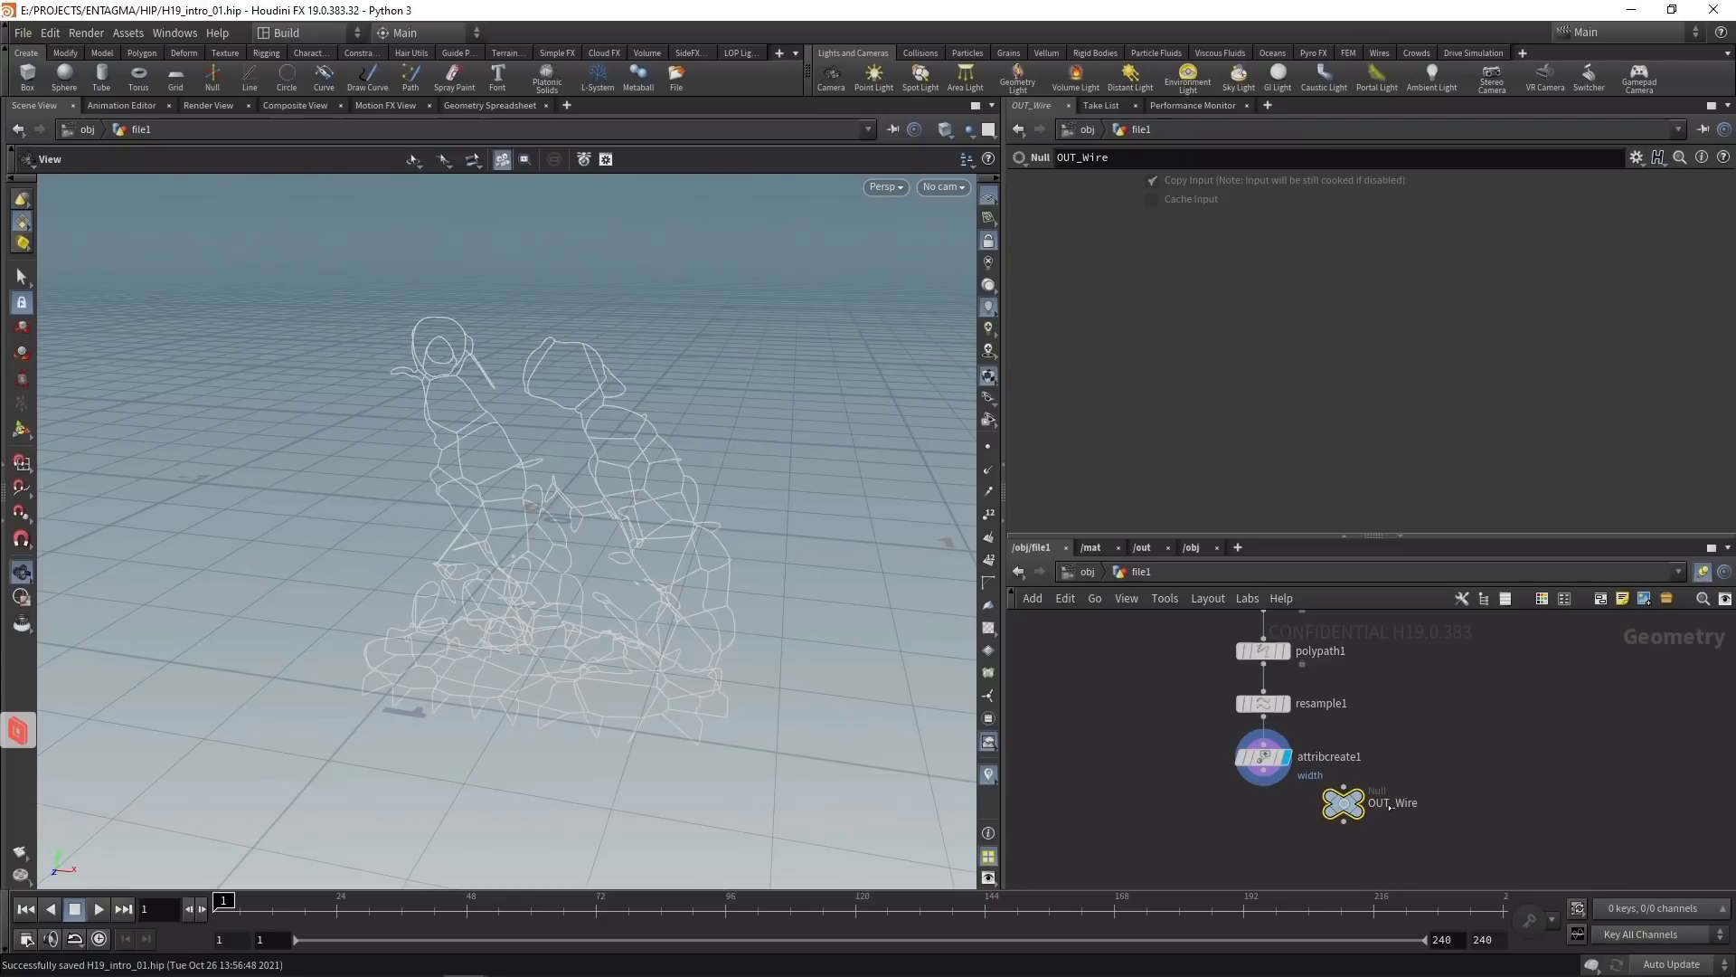
# Step: Connect the Attribute Create node to OUT_Wire, place the null directly beneath it and display its result
pyautogui.click(1263, 770)
pyautogui.click(1344, 785)
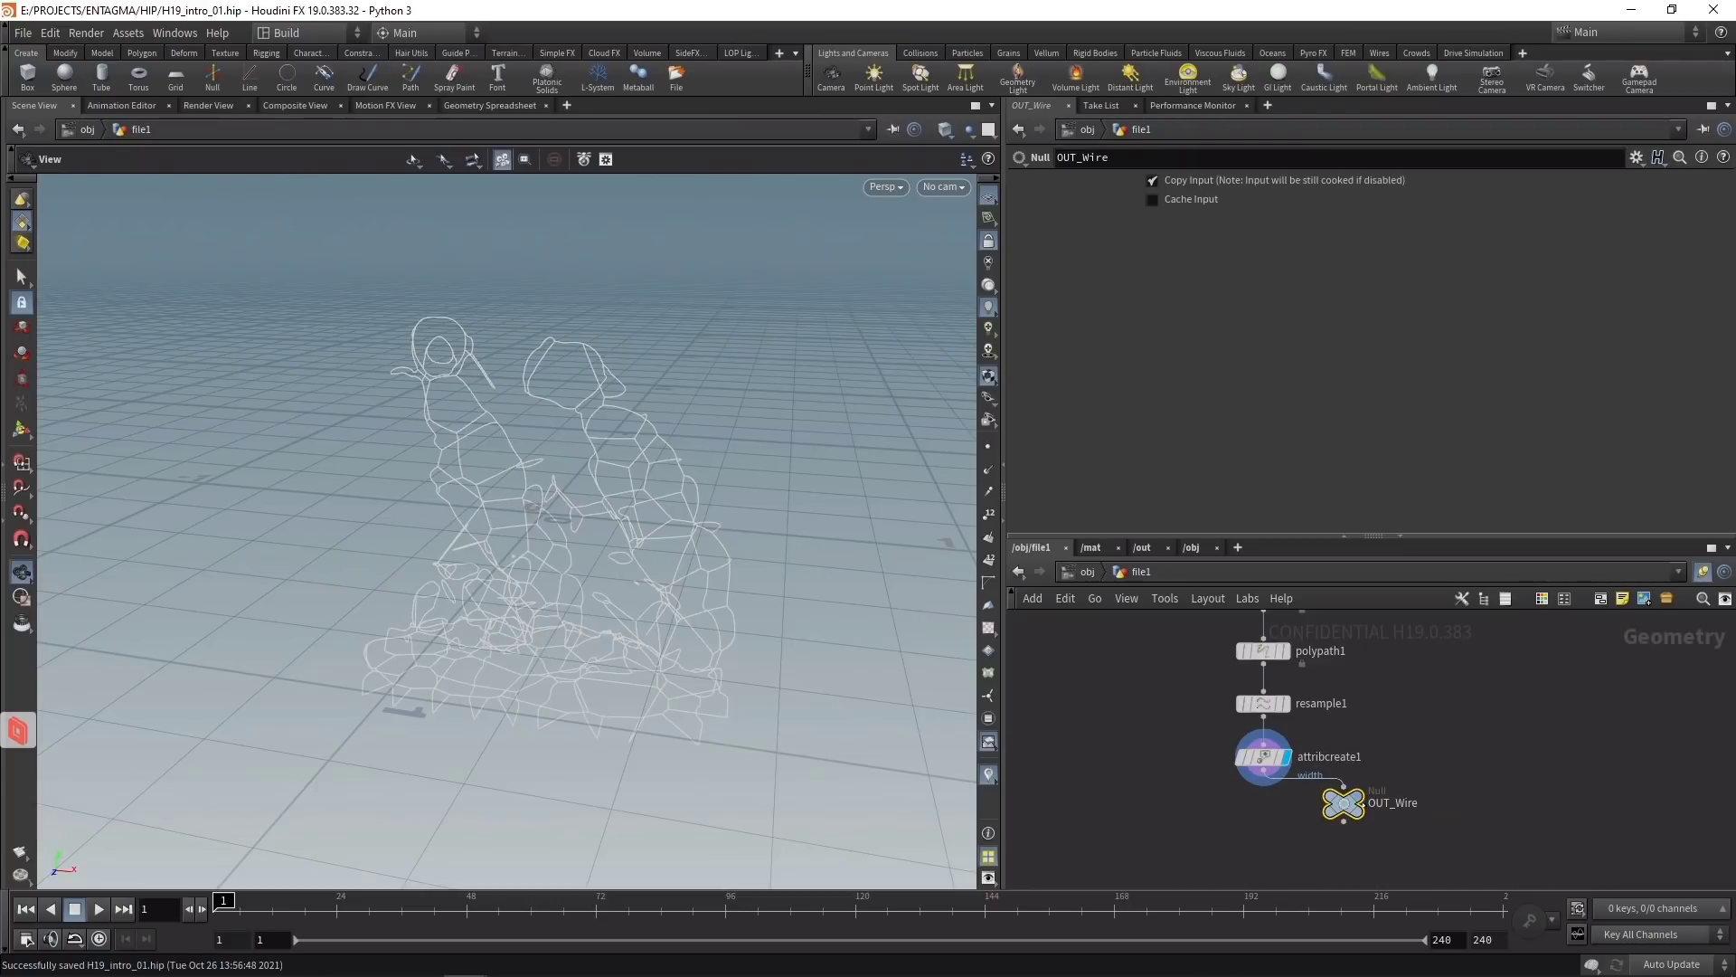
pyautogui.moveTo(1347, 801); pyautogui.dragTo(1274, 809)
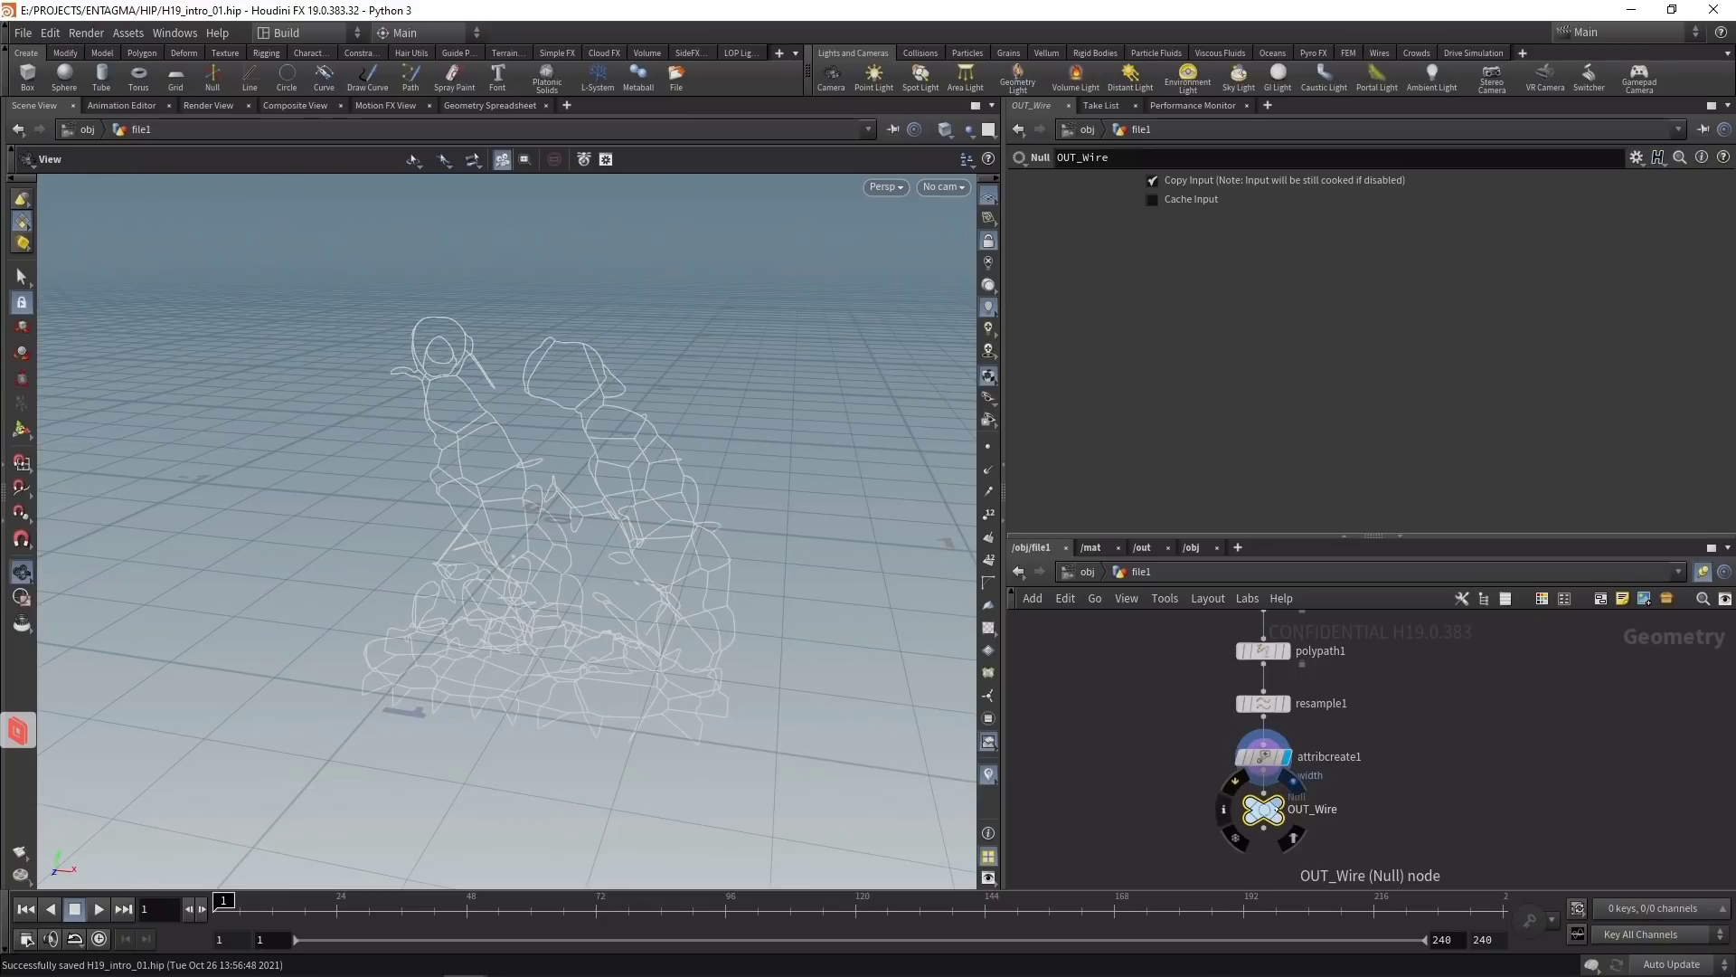
pyautogui.click(1294, 781)
# Step: Add a Null node named OUT_Surface, connect it to the Normal node's output, align it with OUT_Wire and display it
pyautogui.moveTo(1419, 748); pyautogui.dragTo(1333, 802, button='middle')
pyautogui.scroll(-1, 1335, 792)
pyautogui.click(1348, 761)
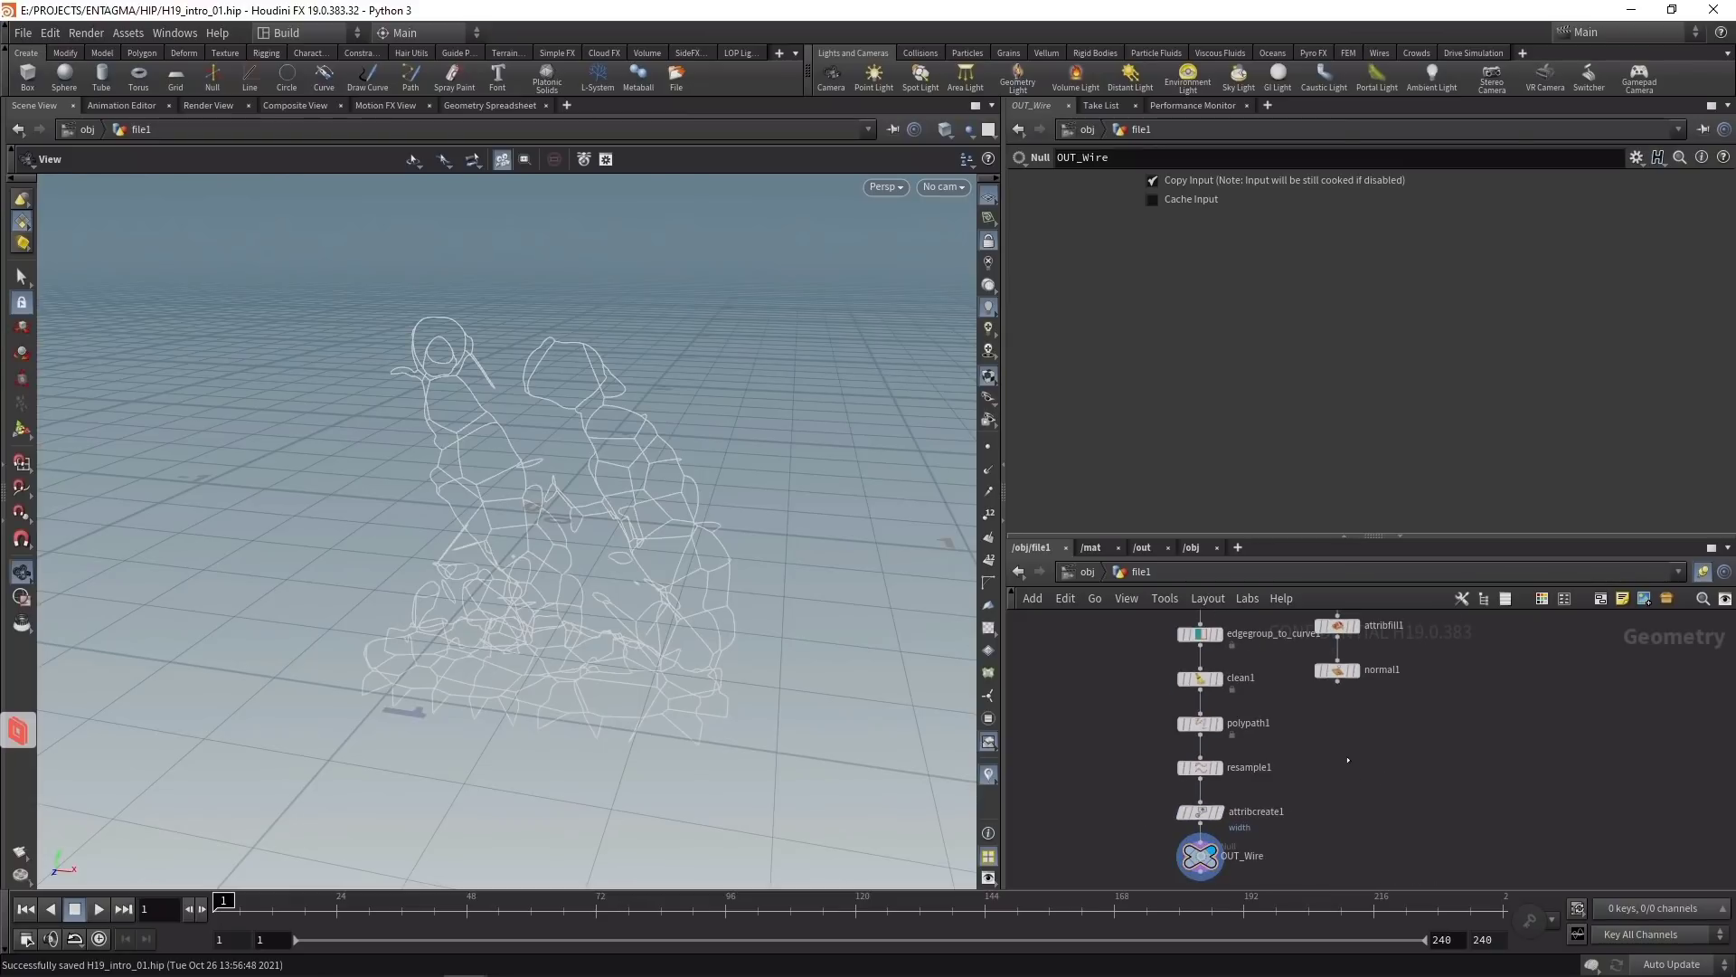
pyautogui.press('Tab')
pyautogui.write('null')
pyautogui.press('Return')
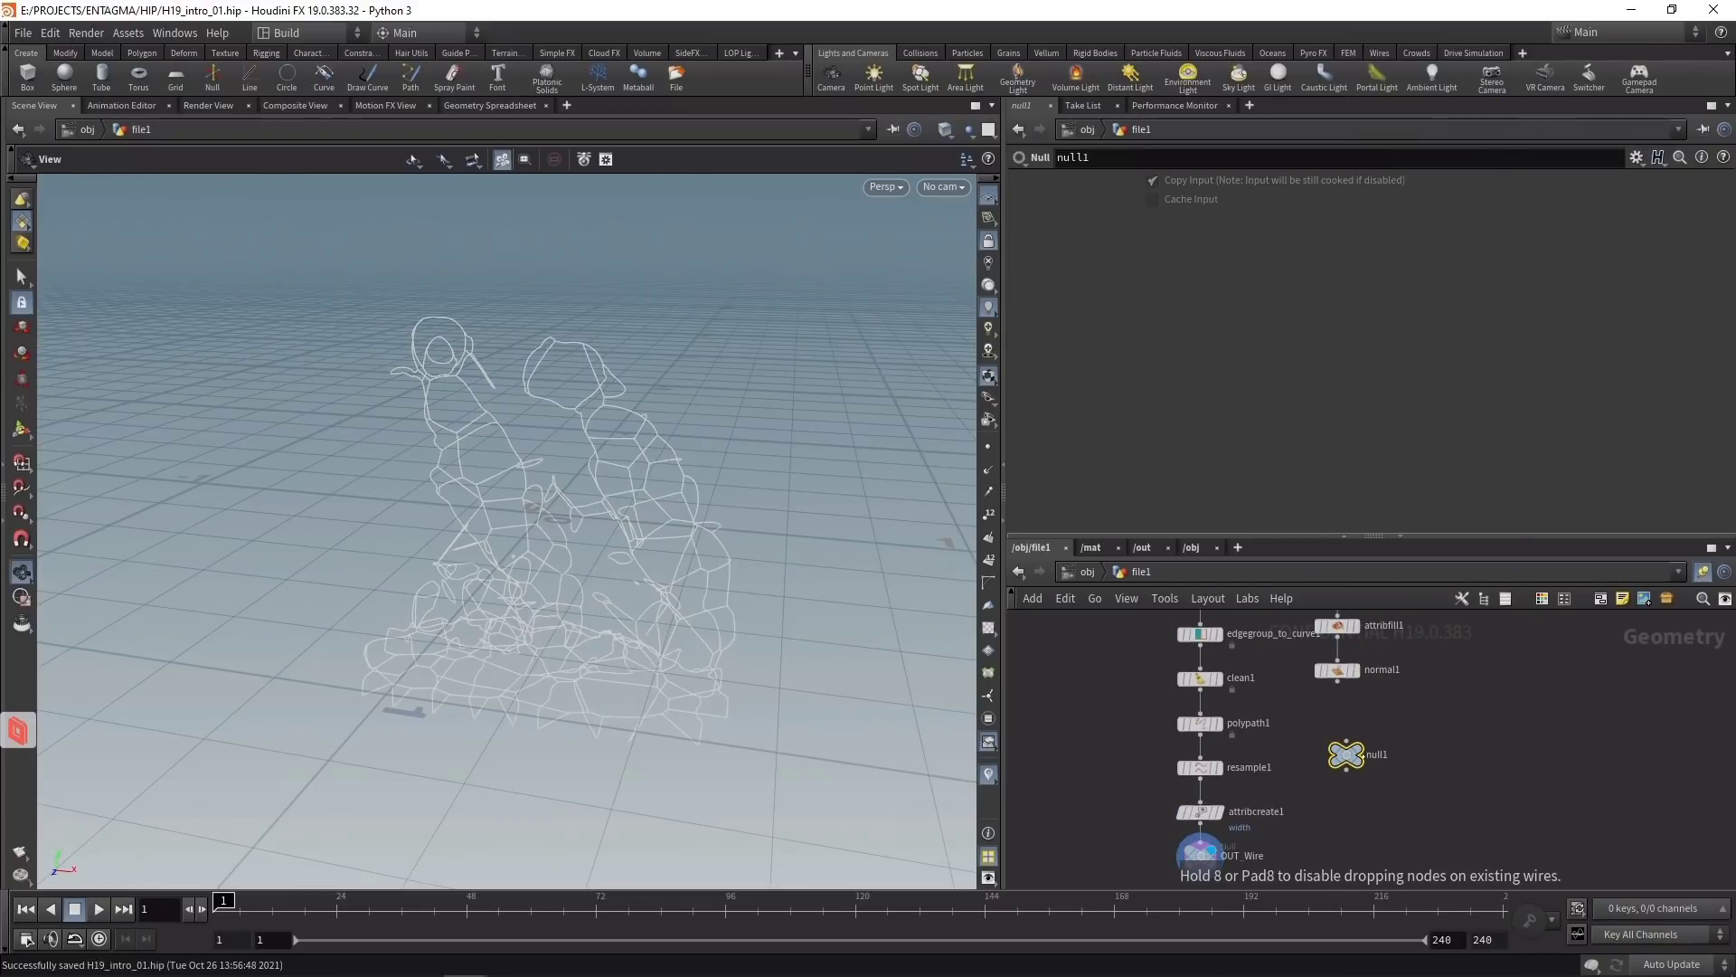
pyautogui.doubleClick(1376, 754)
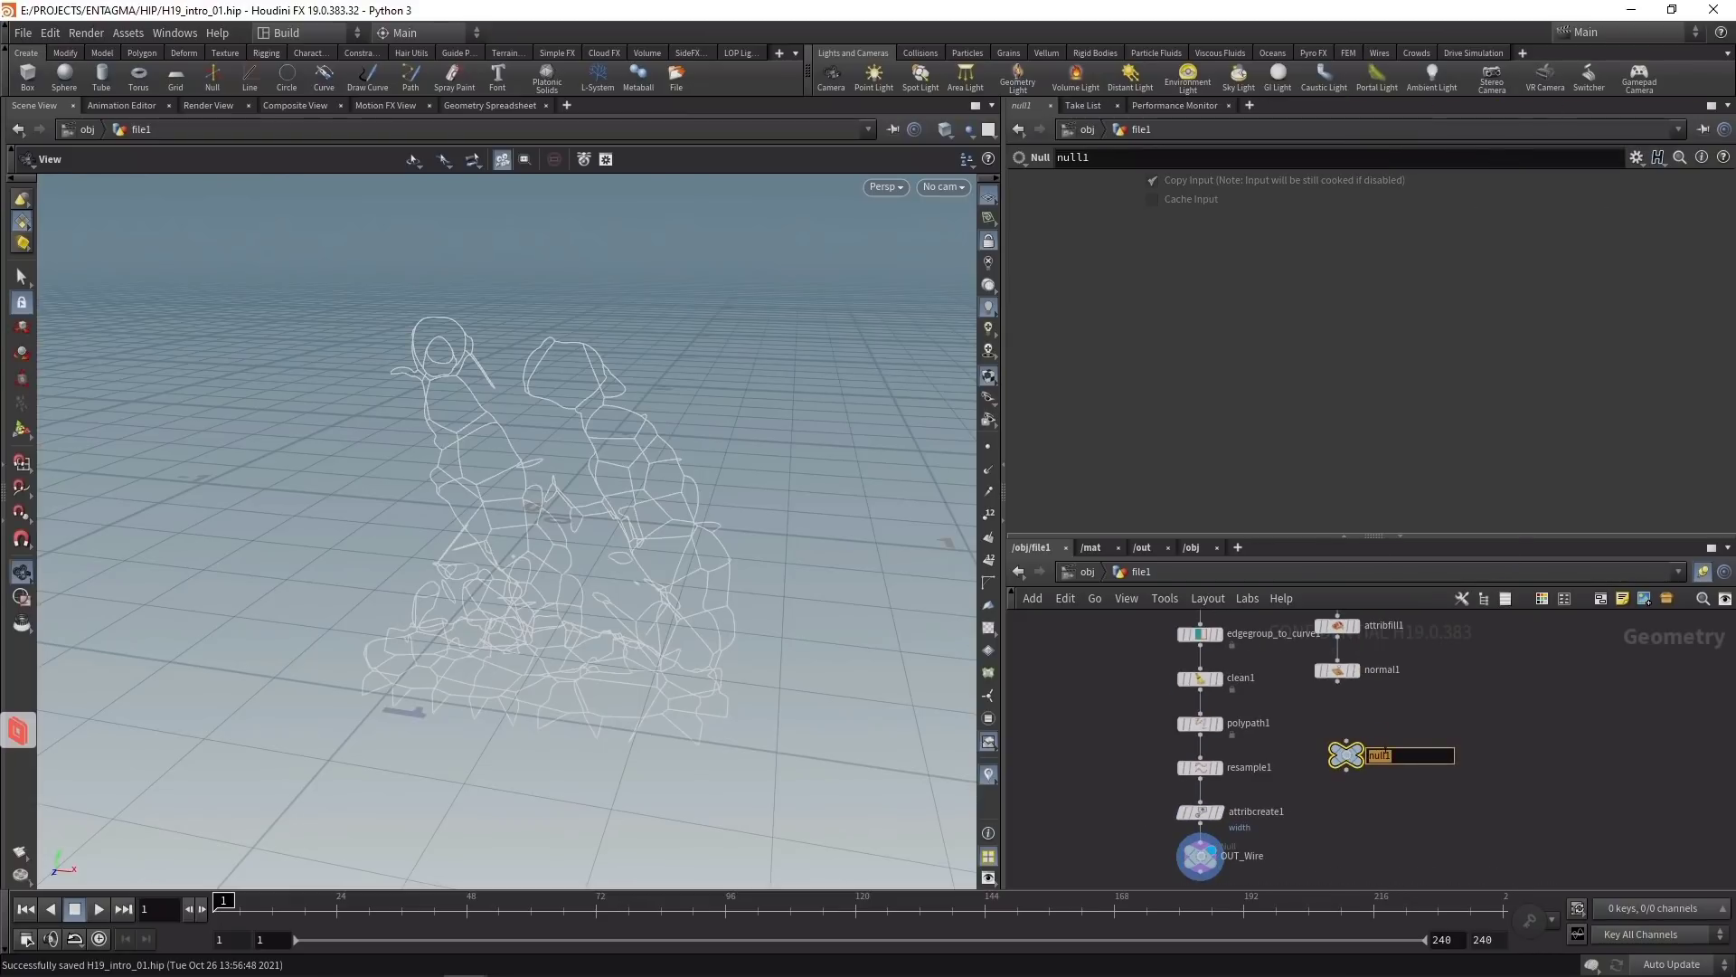
pyautogui.write('OUT_Surface')
pyautogui.press('Return')
pyautogui.moveTo(1338, 682); pyautogui.dragTo(1340, 837)
pyautogui.click(1359, 754)
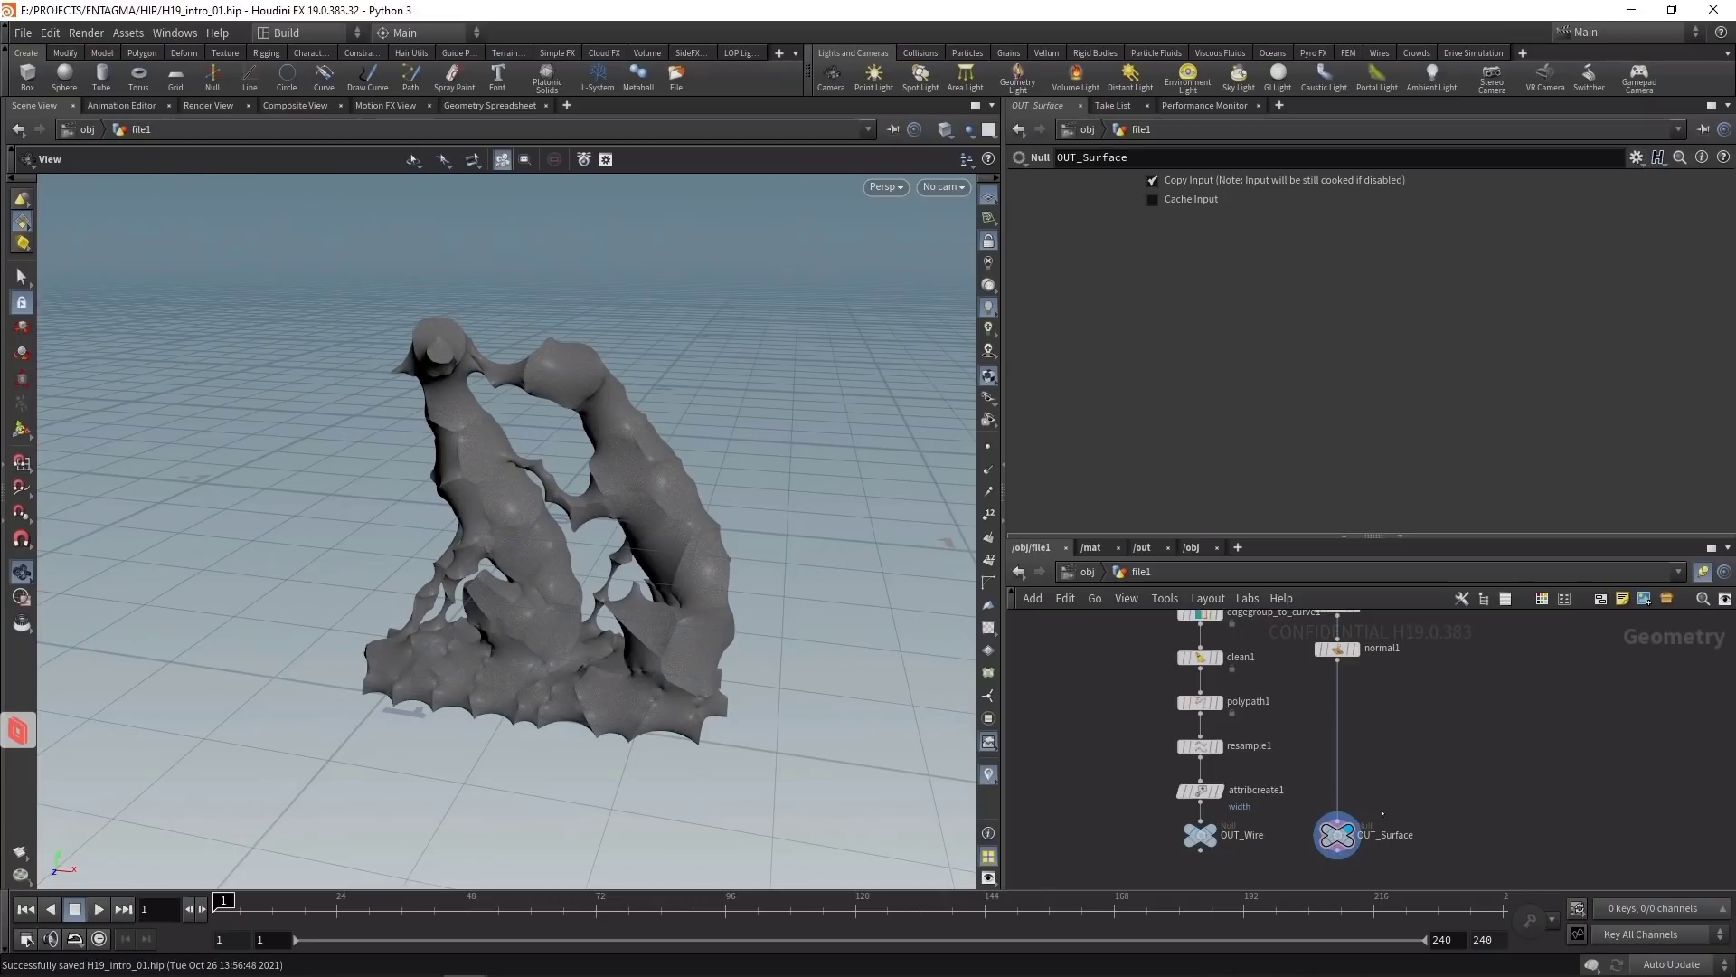
# Step: Go up to the object level and add a new Geometry object named wire
pyautogui.press('u')
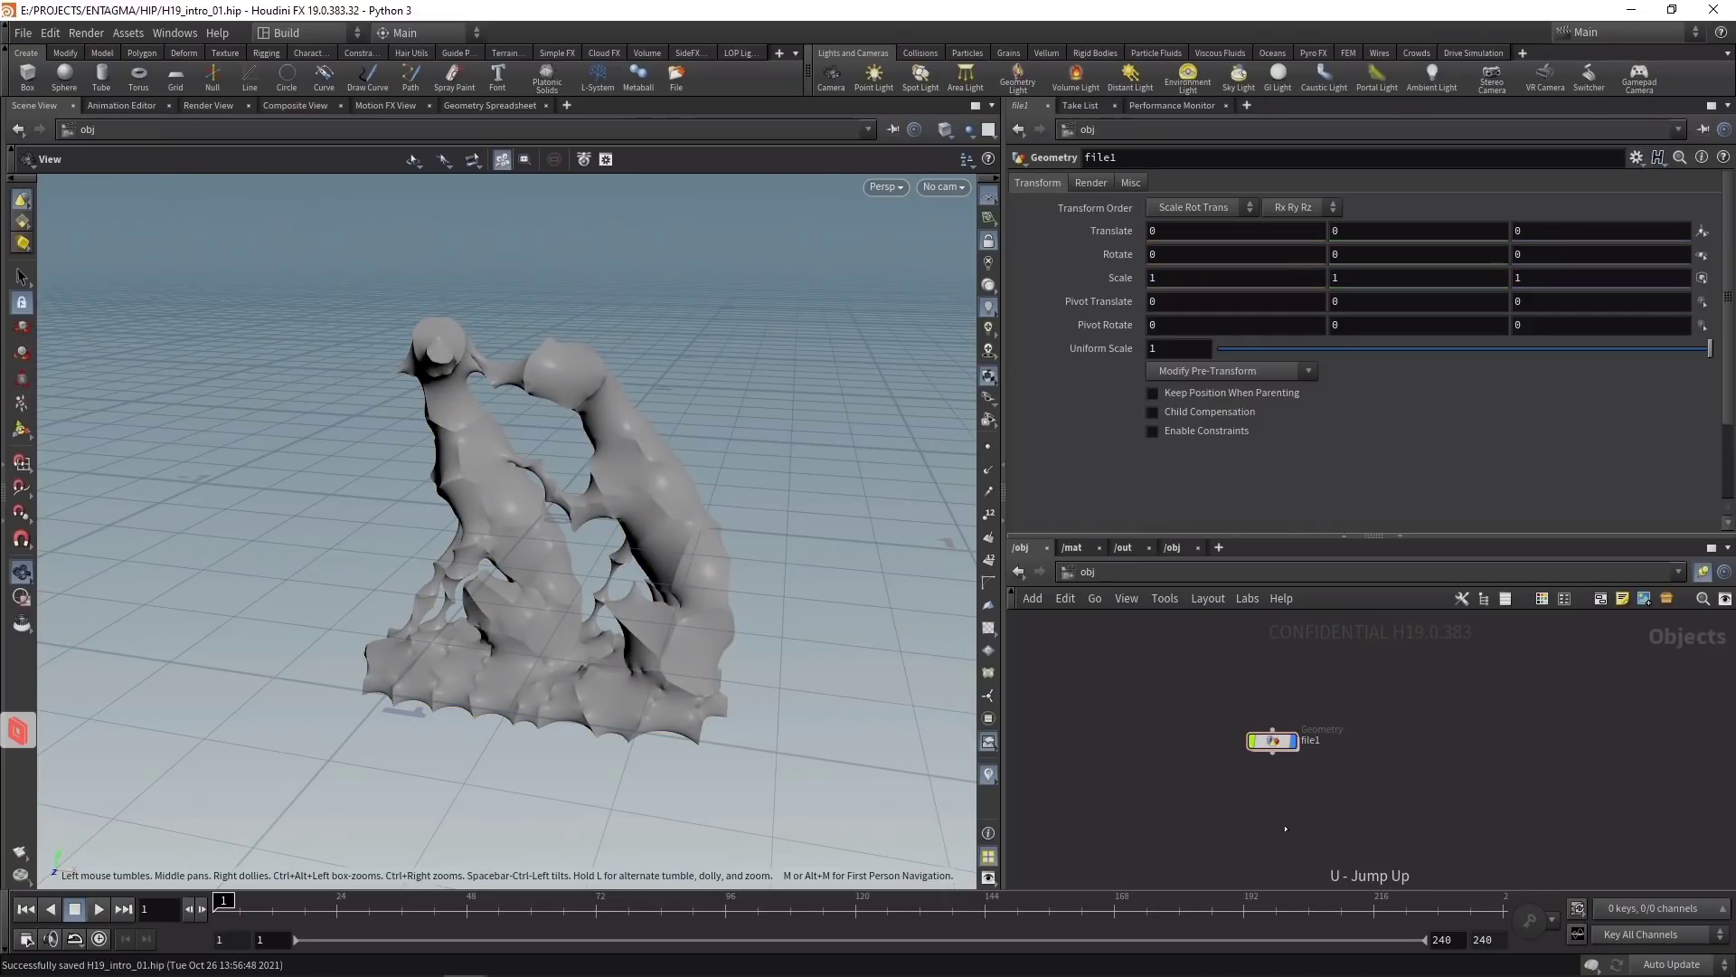
pyautogui.press('Tab')
pyautogui.write('g')
pyautogui.press('Return')
pyautogui.click(1284, 824)
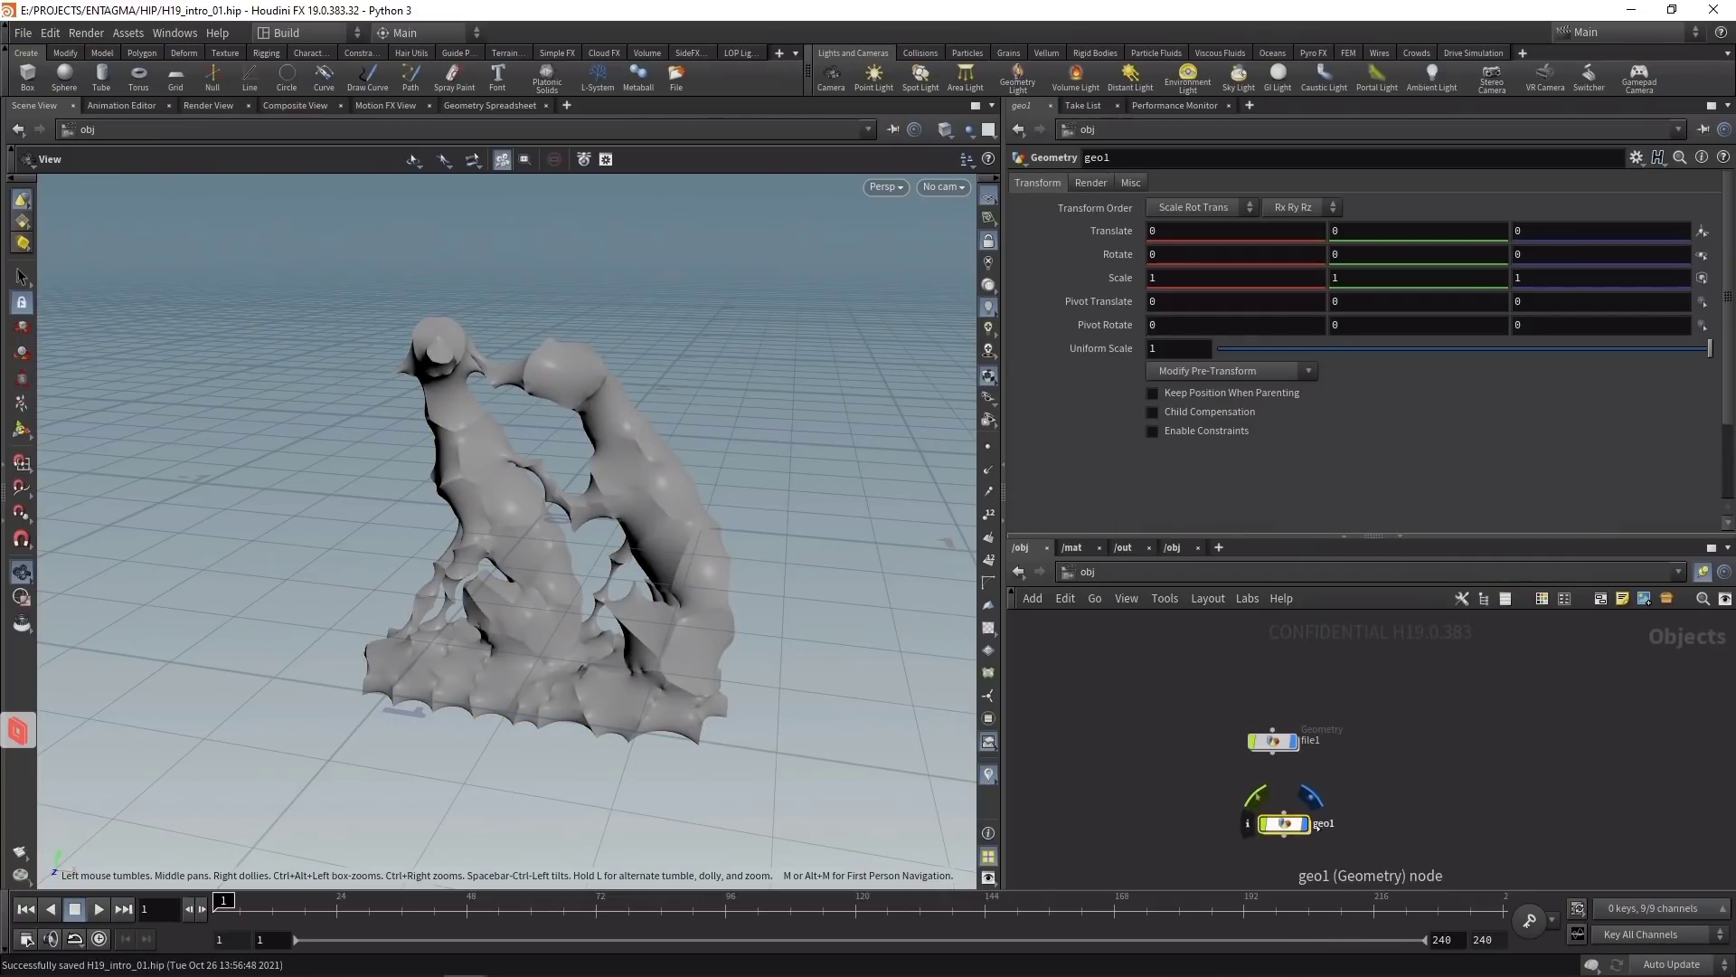
pyautogui.doubleClick(1322, 824)
pyautogui.write('wire')
pyautogui.press('Return')
# Step: Rename the file1 object as surface and place the wire object just below it
pyautogui.doubleClick(1311, 740)
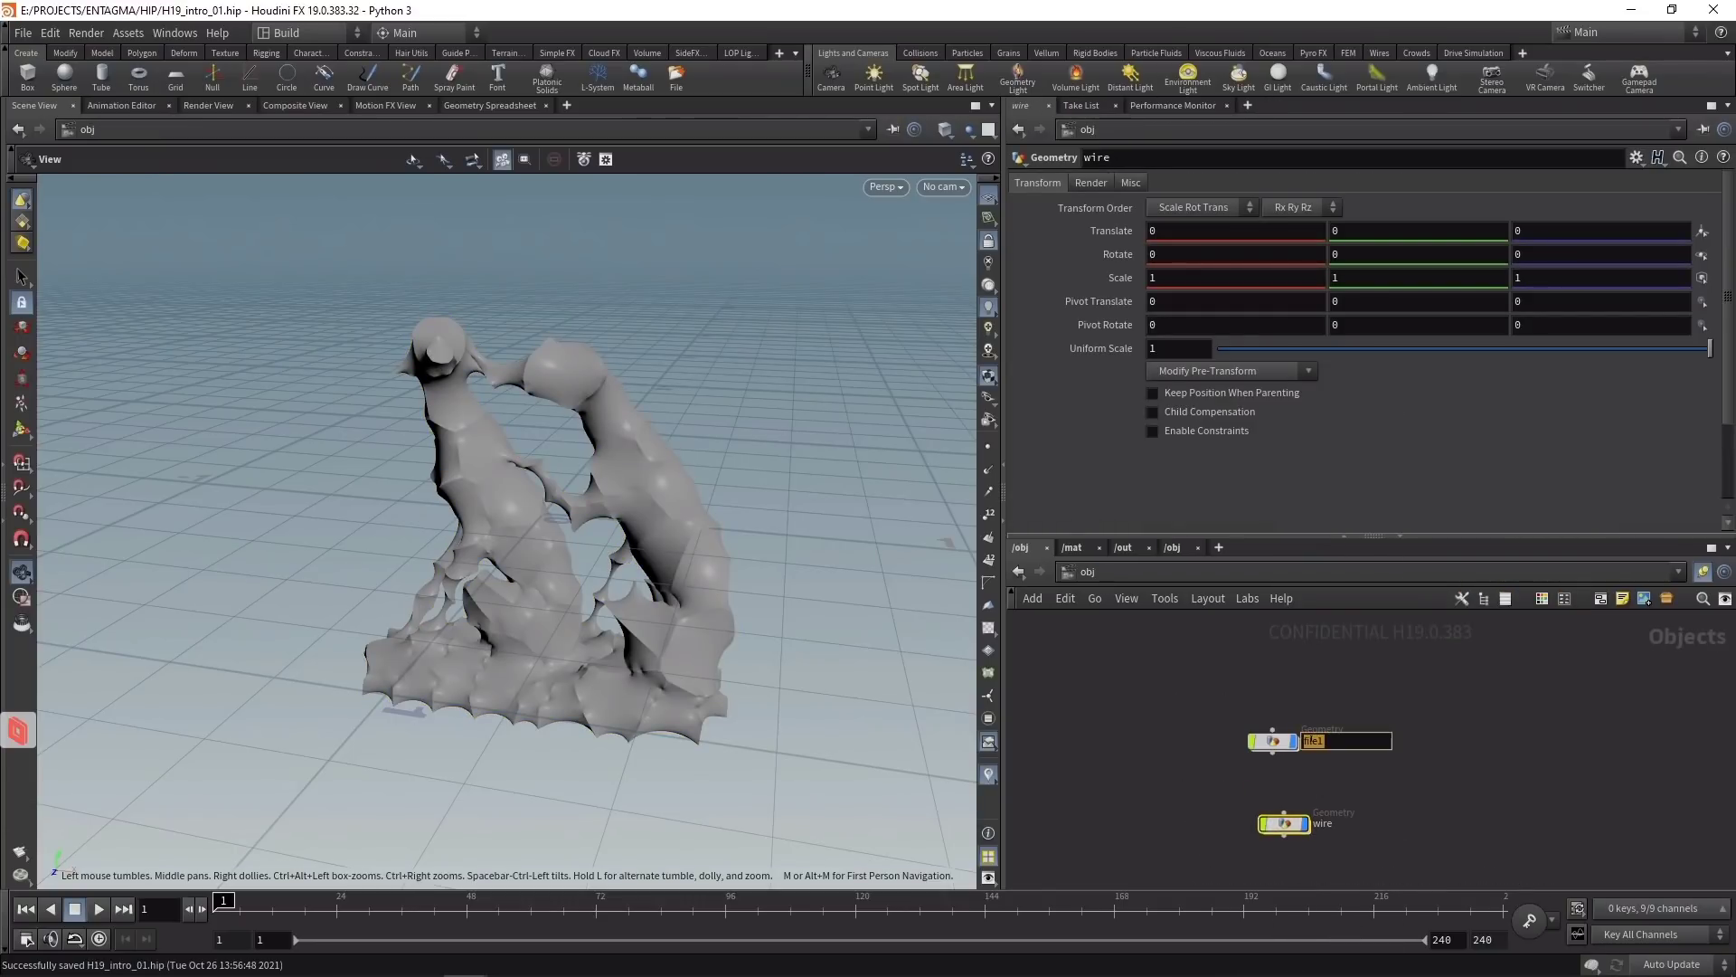
pyautogui.write('surface')
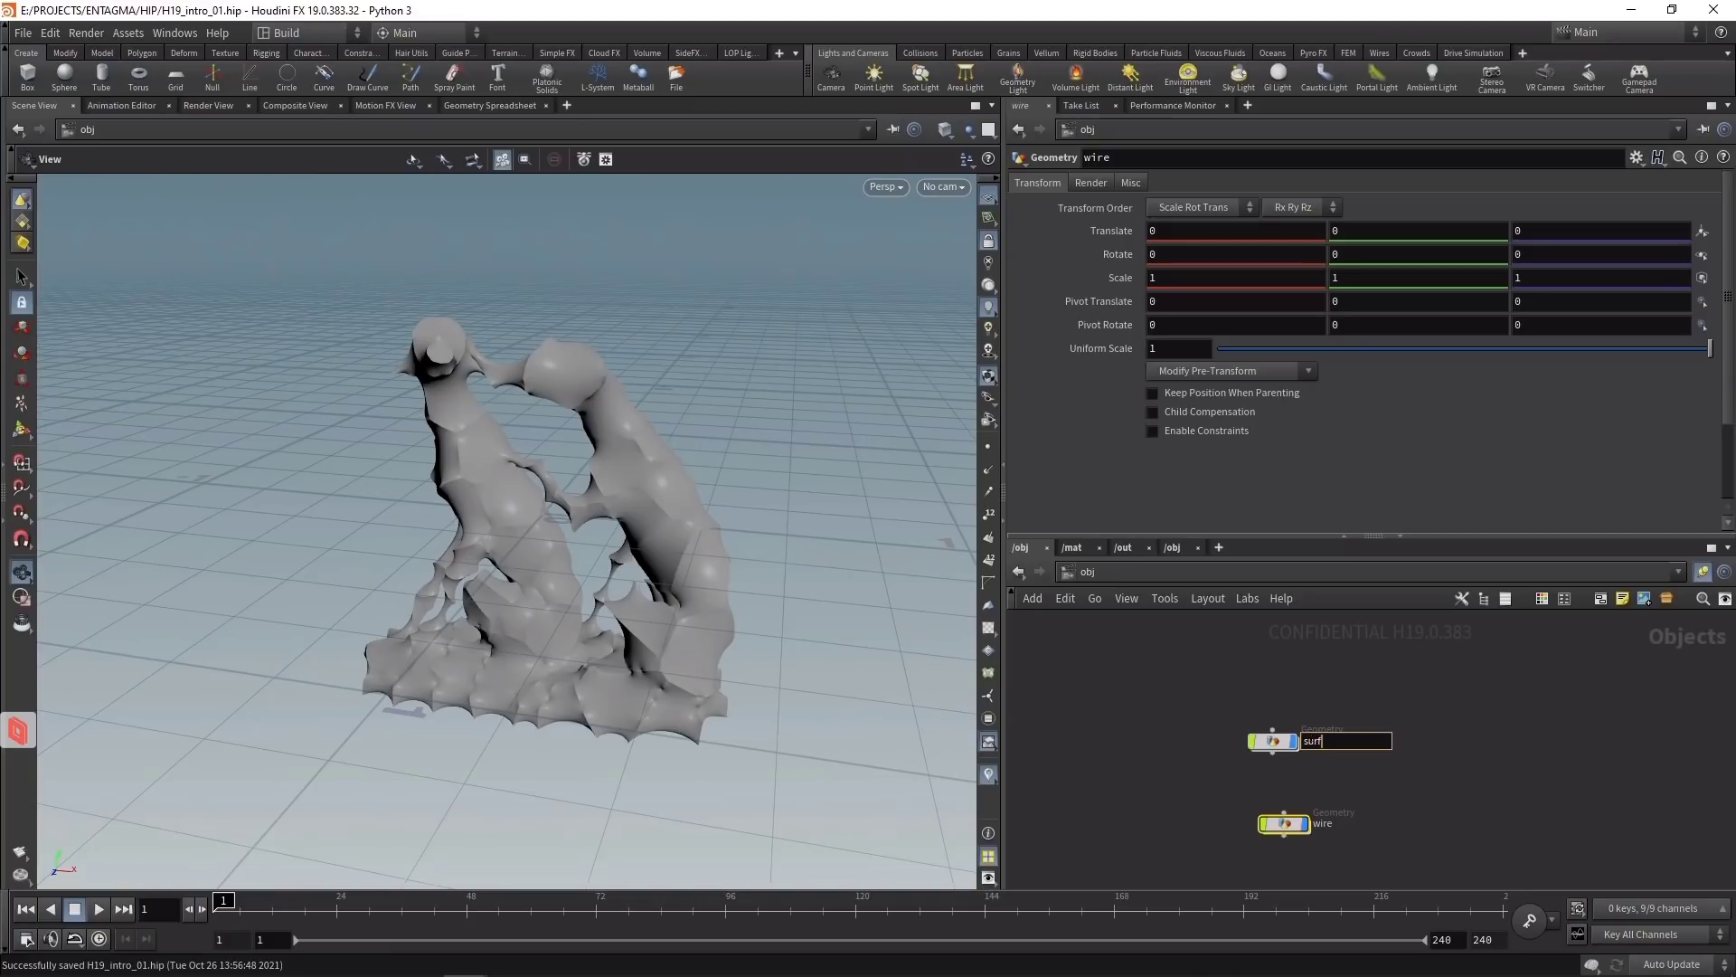
pyautogui.press('Return')
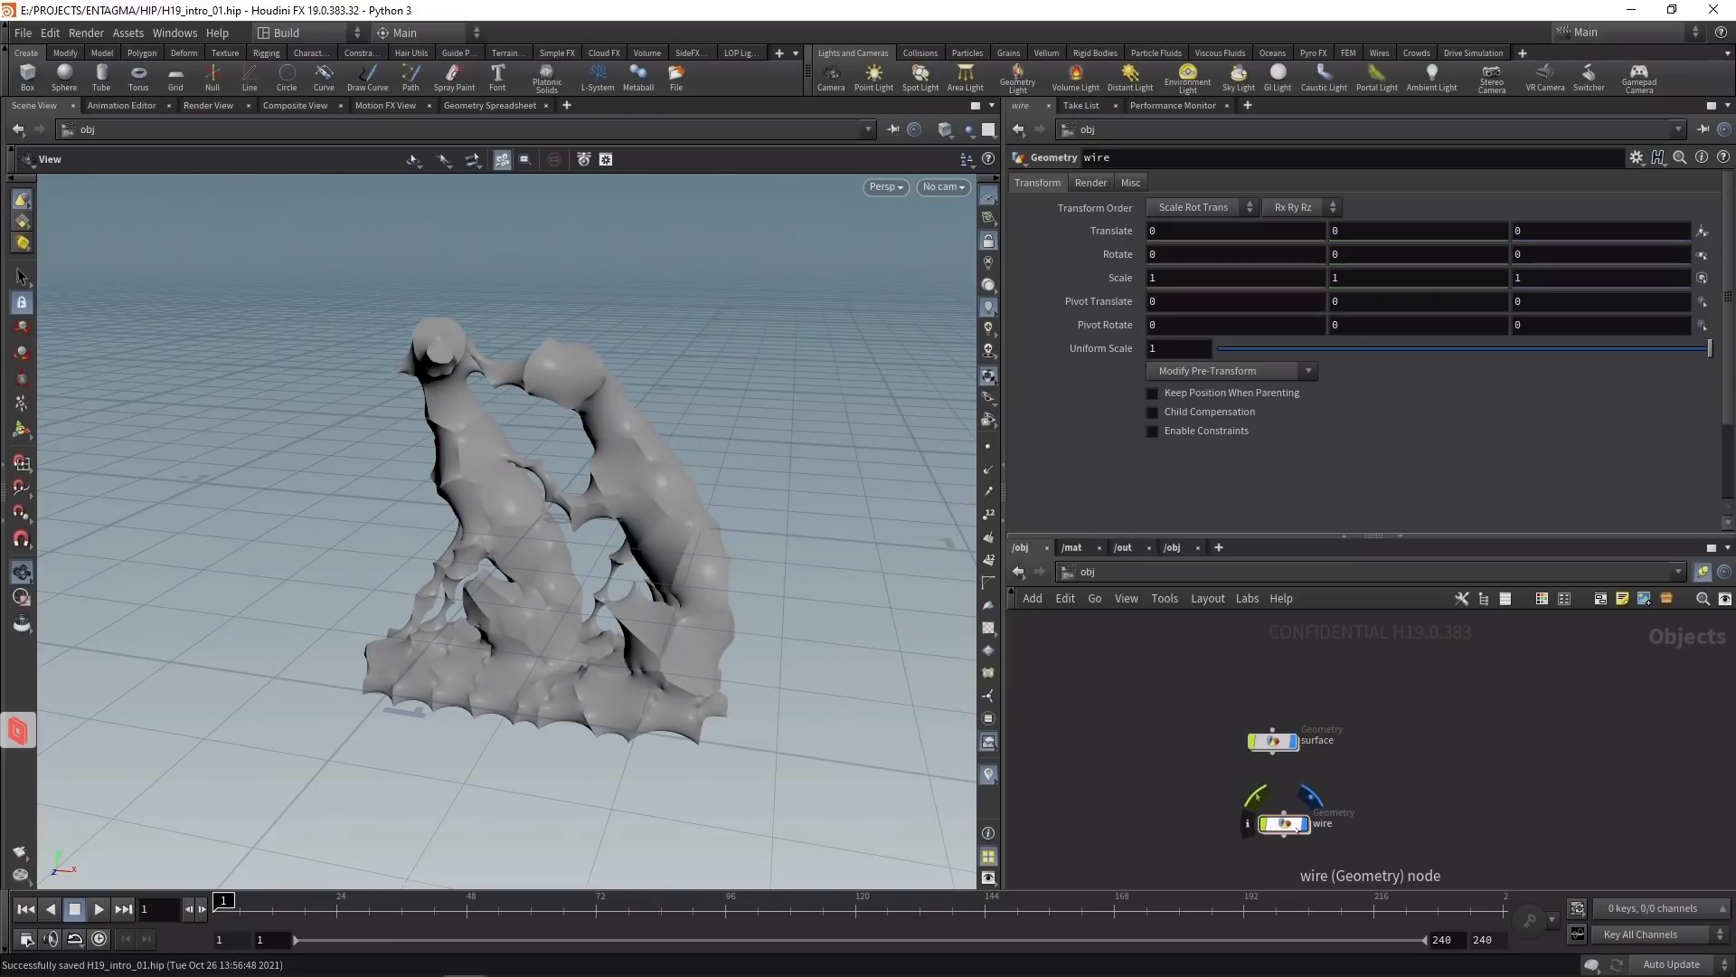
pyautogui.moveTo(1284, 823); pyautogui.dragTo(1265, 800)
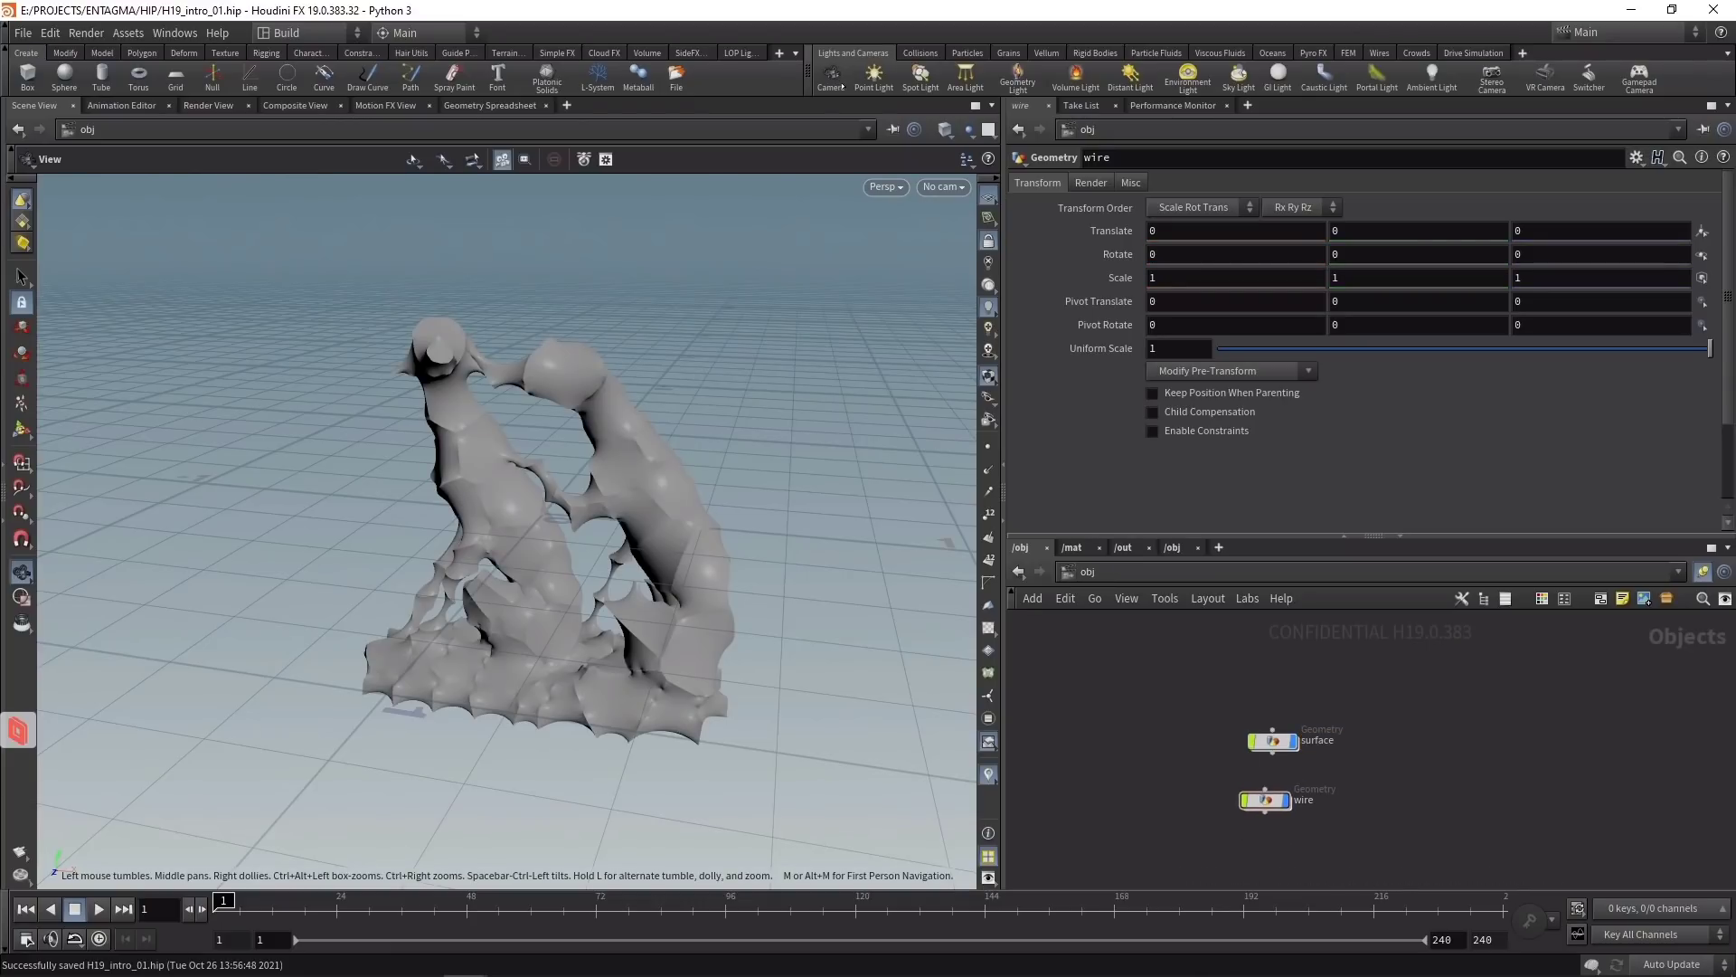
# Step: Create a camera from the current view and orbit it to frame the statue from a lower angle on its other side
pyautogui.click(832, 79)
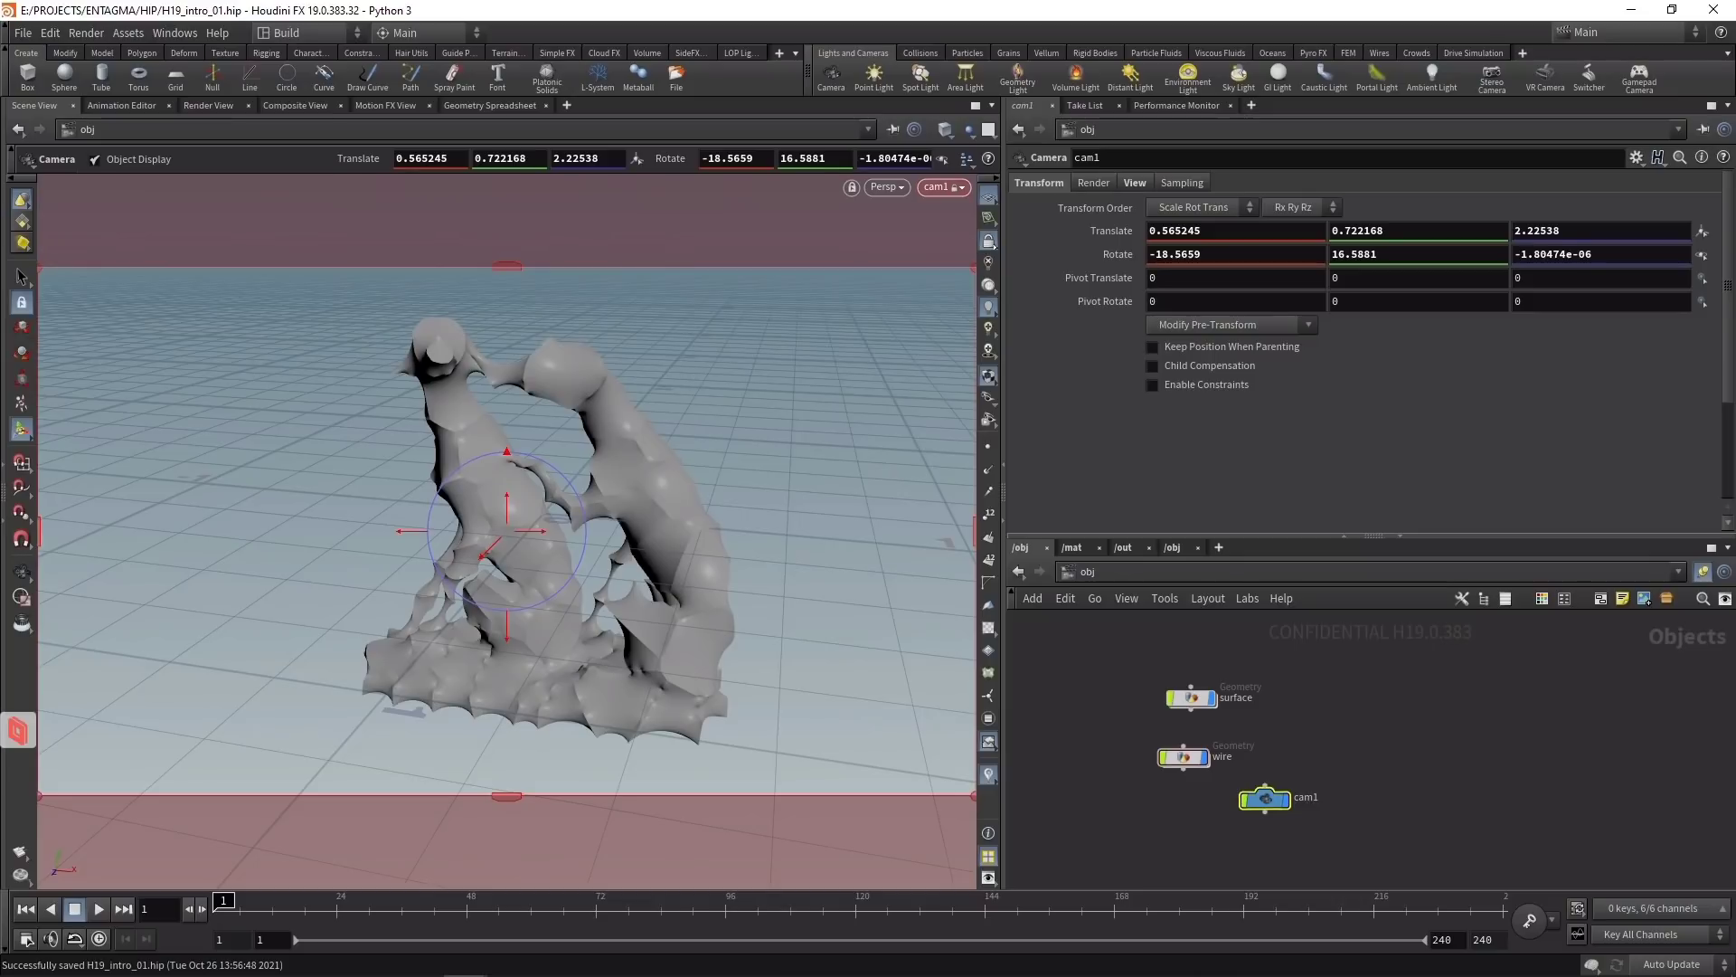
pyautogui.press('Escape')
pyautogui.scroll(3, 688, 484)
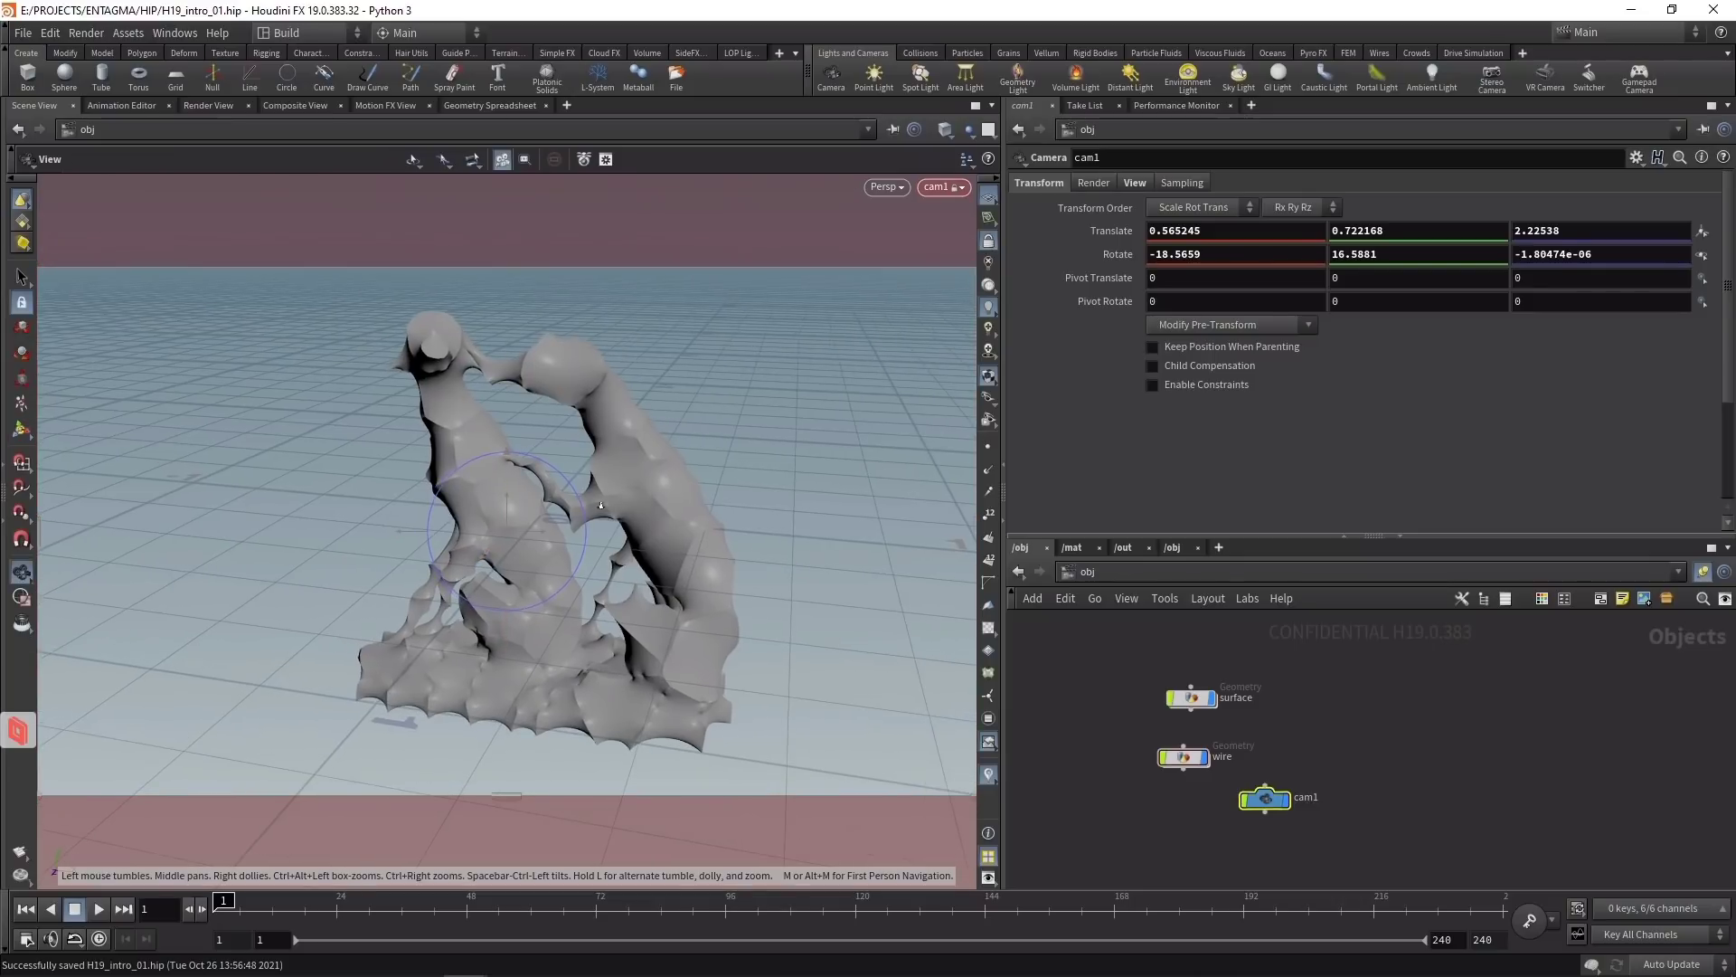
pyautogui.moveTo(653, 495); pyautogui.dragTo(662, 494)
# Step: Add a Grid object to the scene beside the surface and wire objects
pyautogui.click(1383, 733)
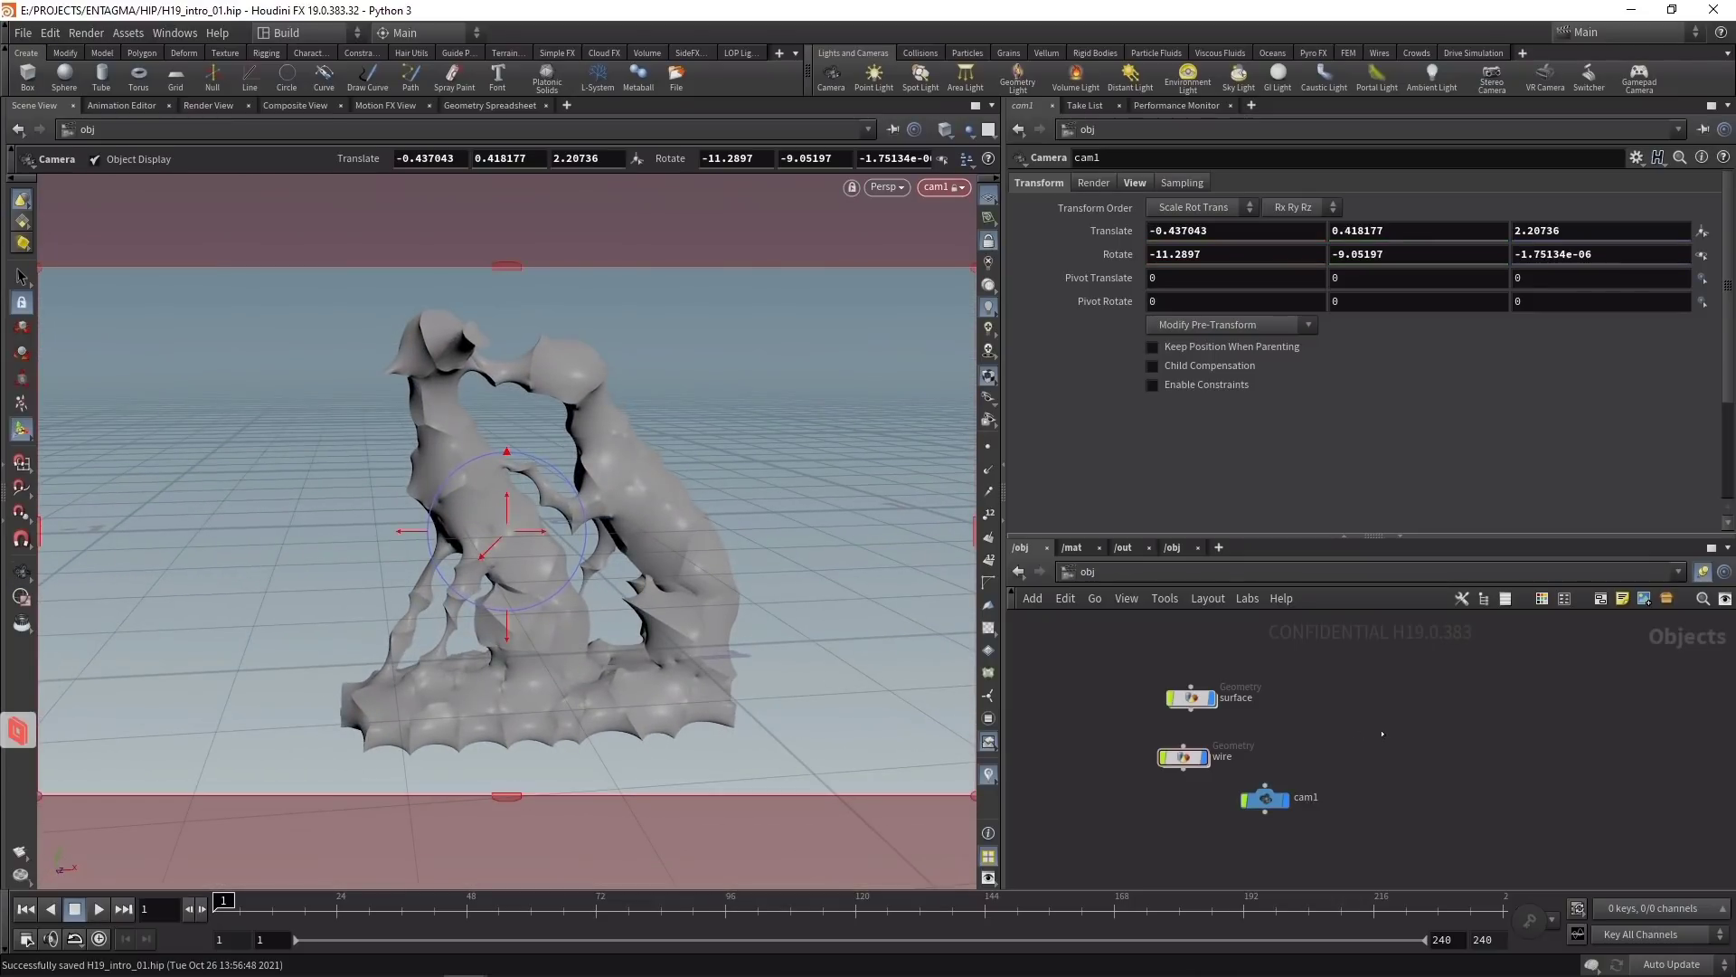
pyautogui.press('Tab')
pyautogui.write('grid')
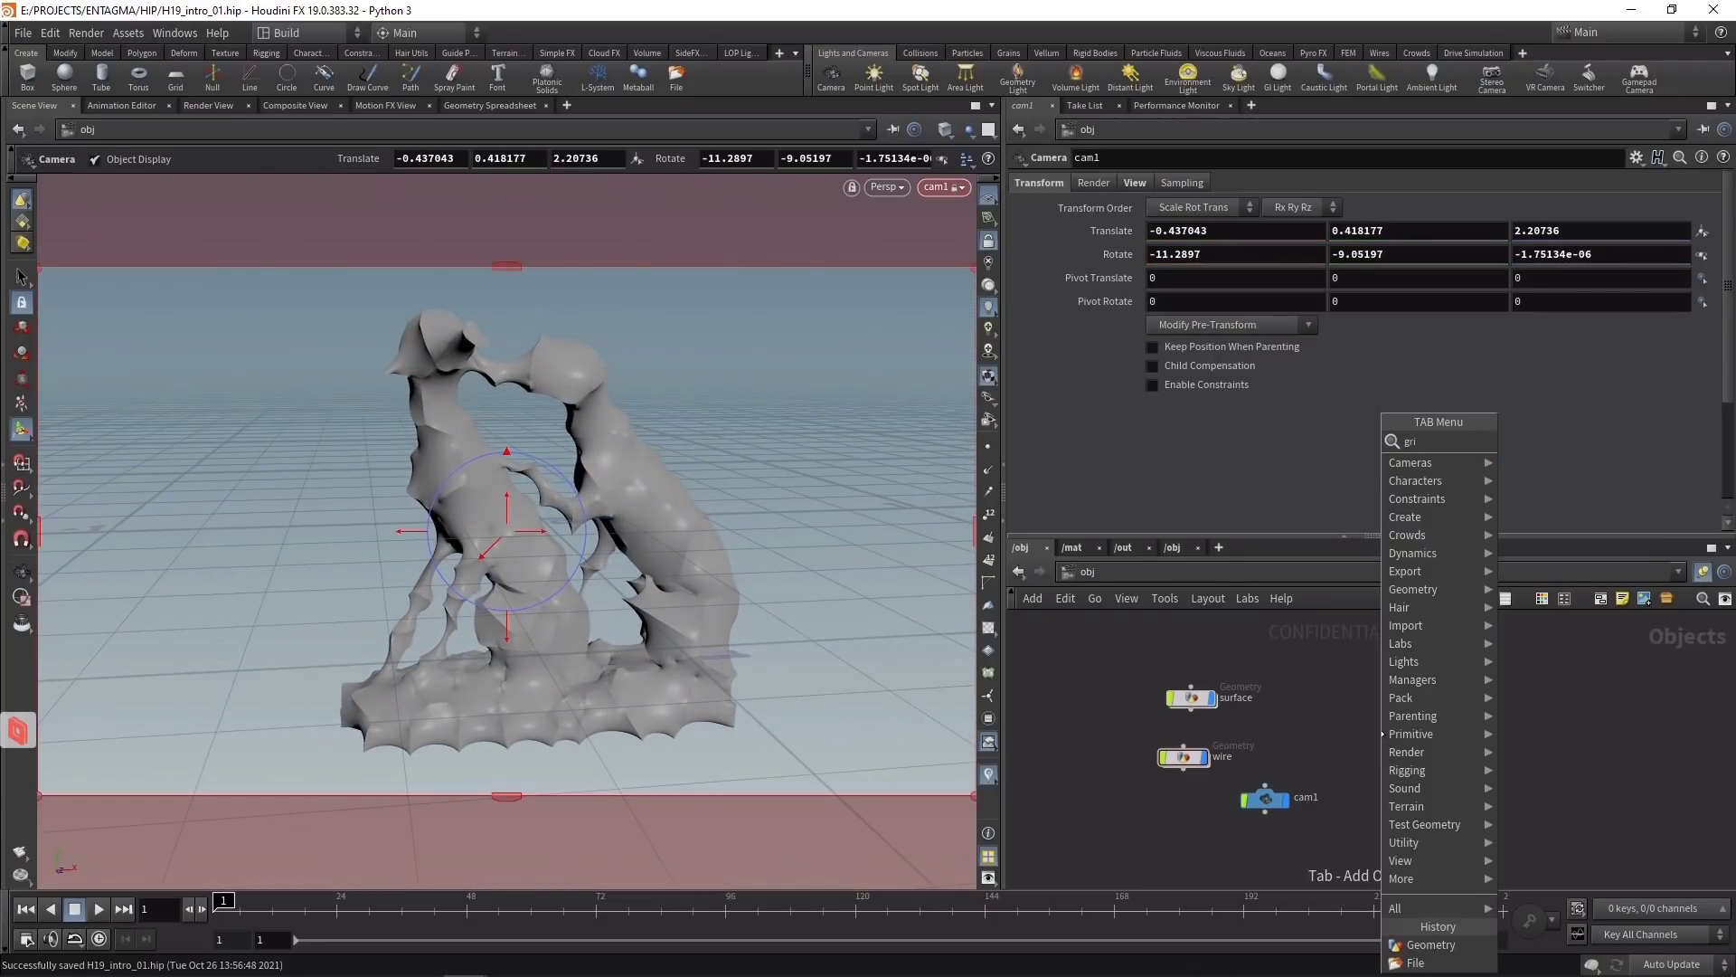
pyautogui.press('Return')
pyautogui.press('Return')
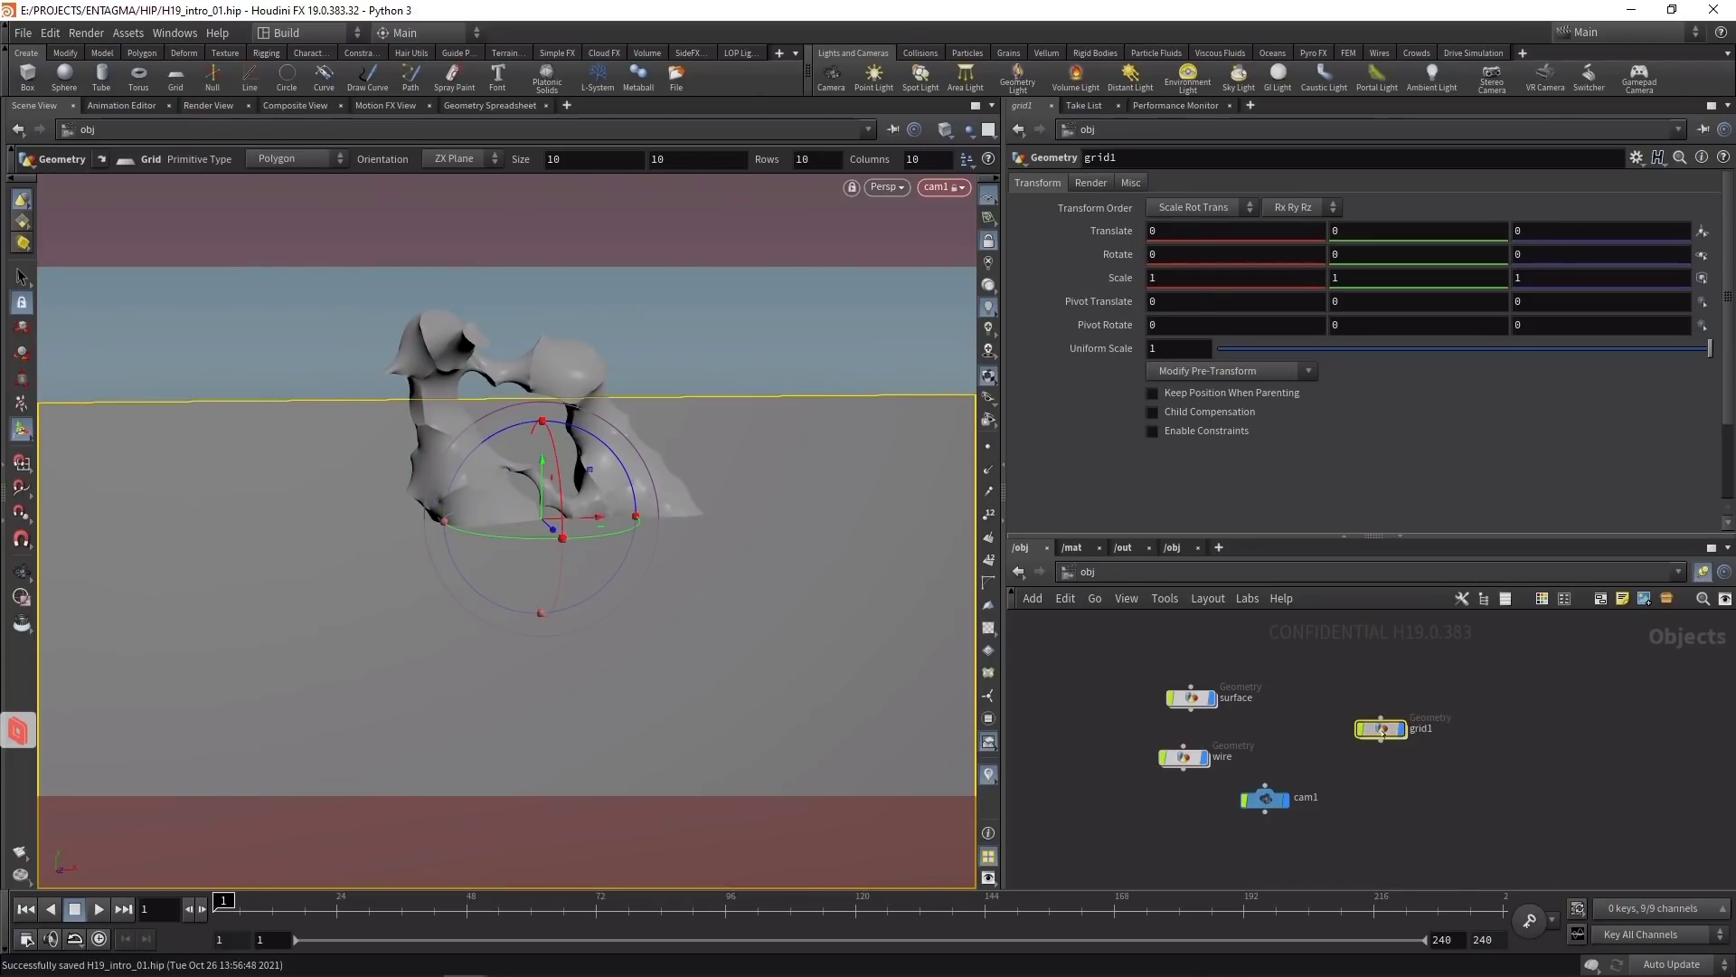
# Step: Enter the grid object's network and show the other objects ghosted in the viewport
pyautogui.doubleClick(1382, 731)
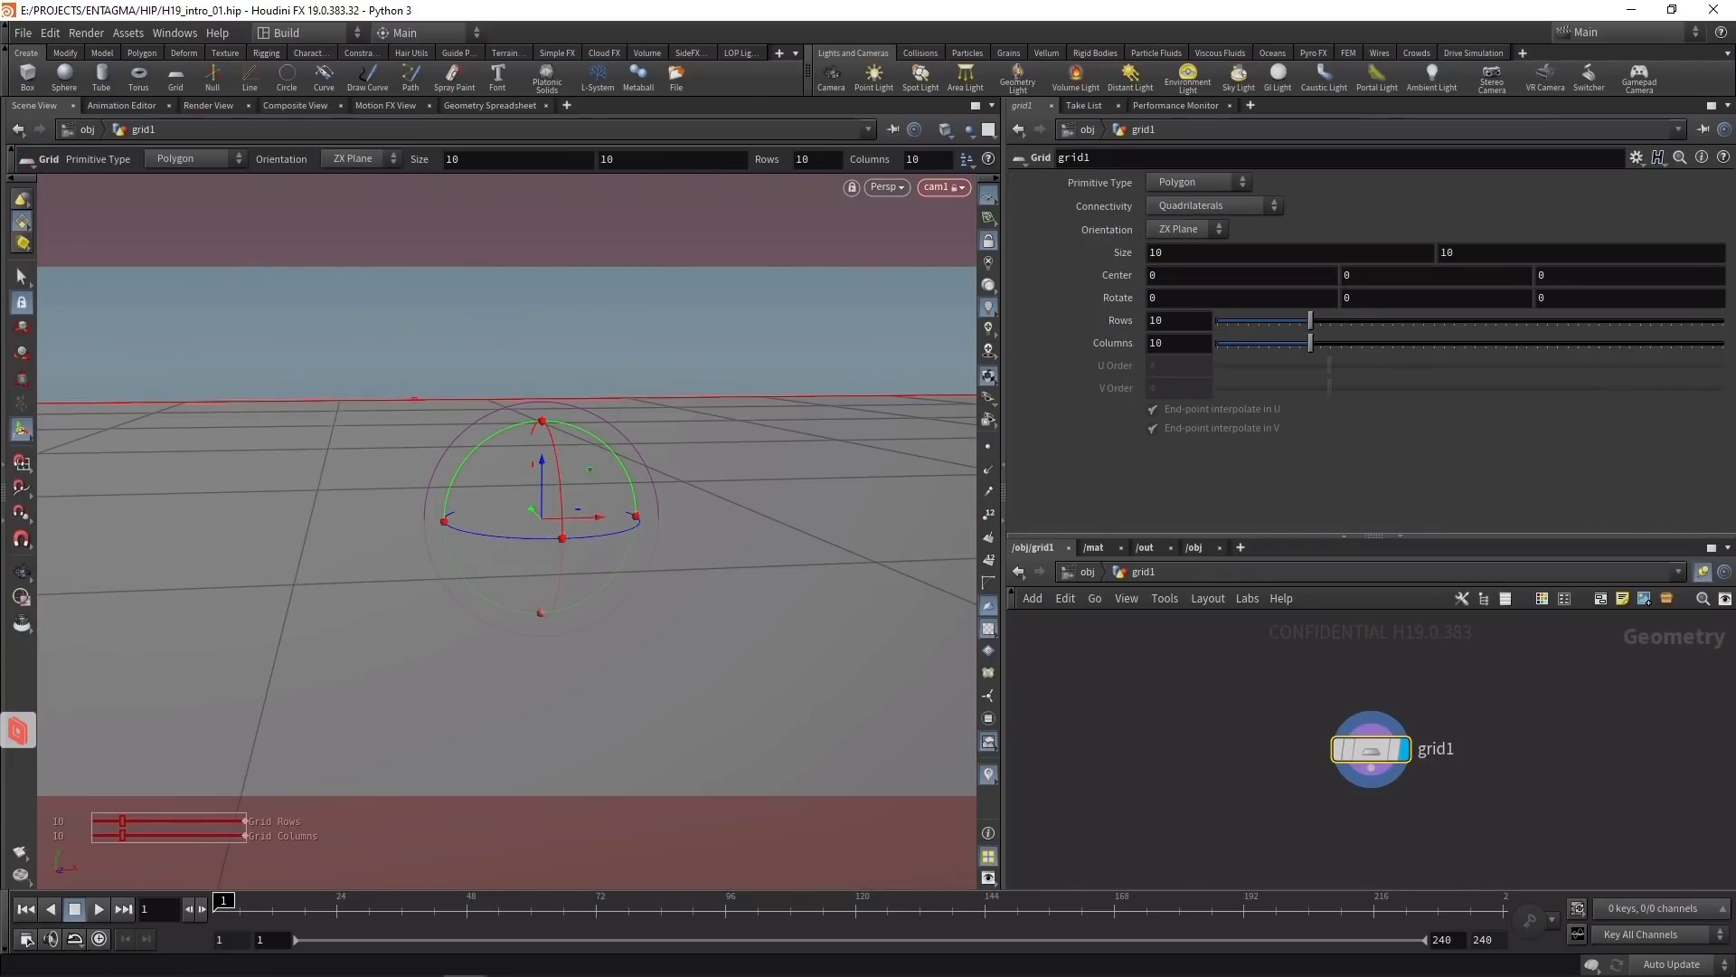
pyautogui.click(969, 129)
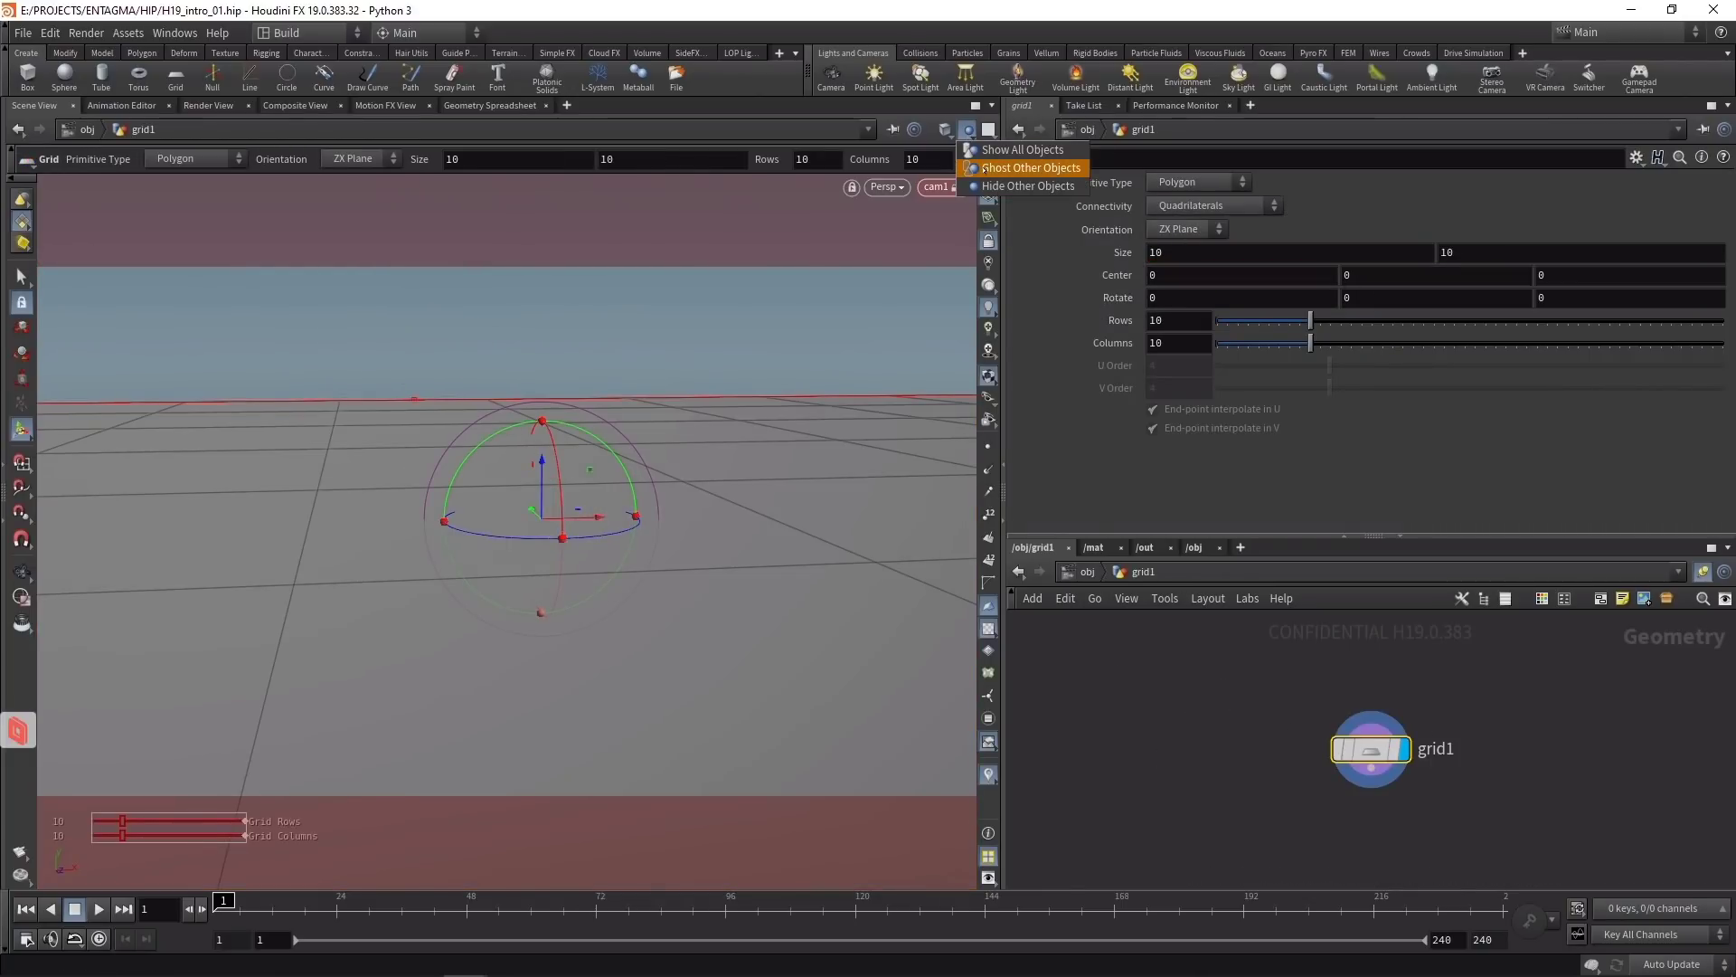
pyautogui.click(973, 168)
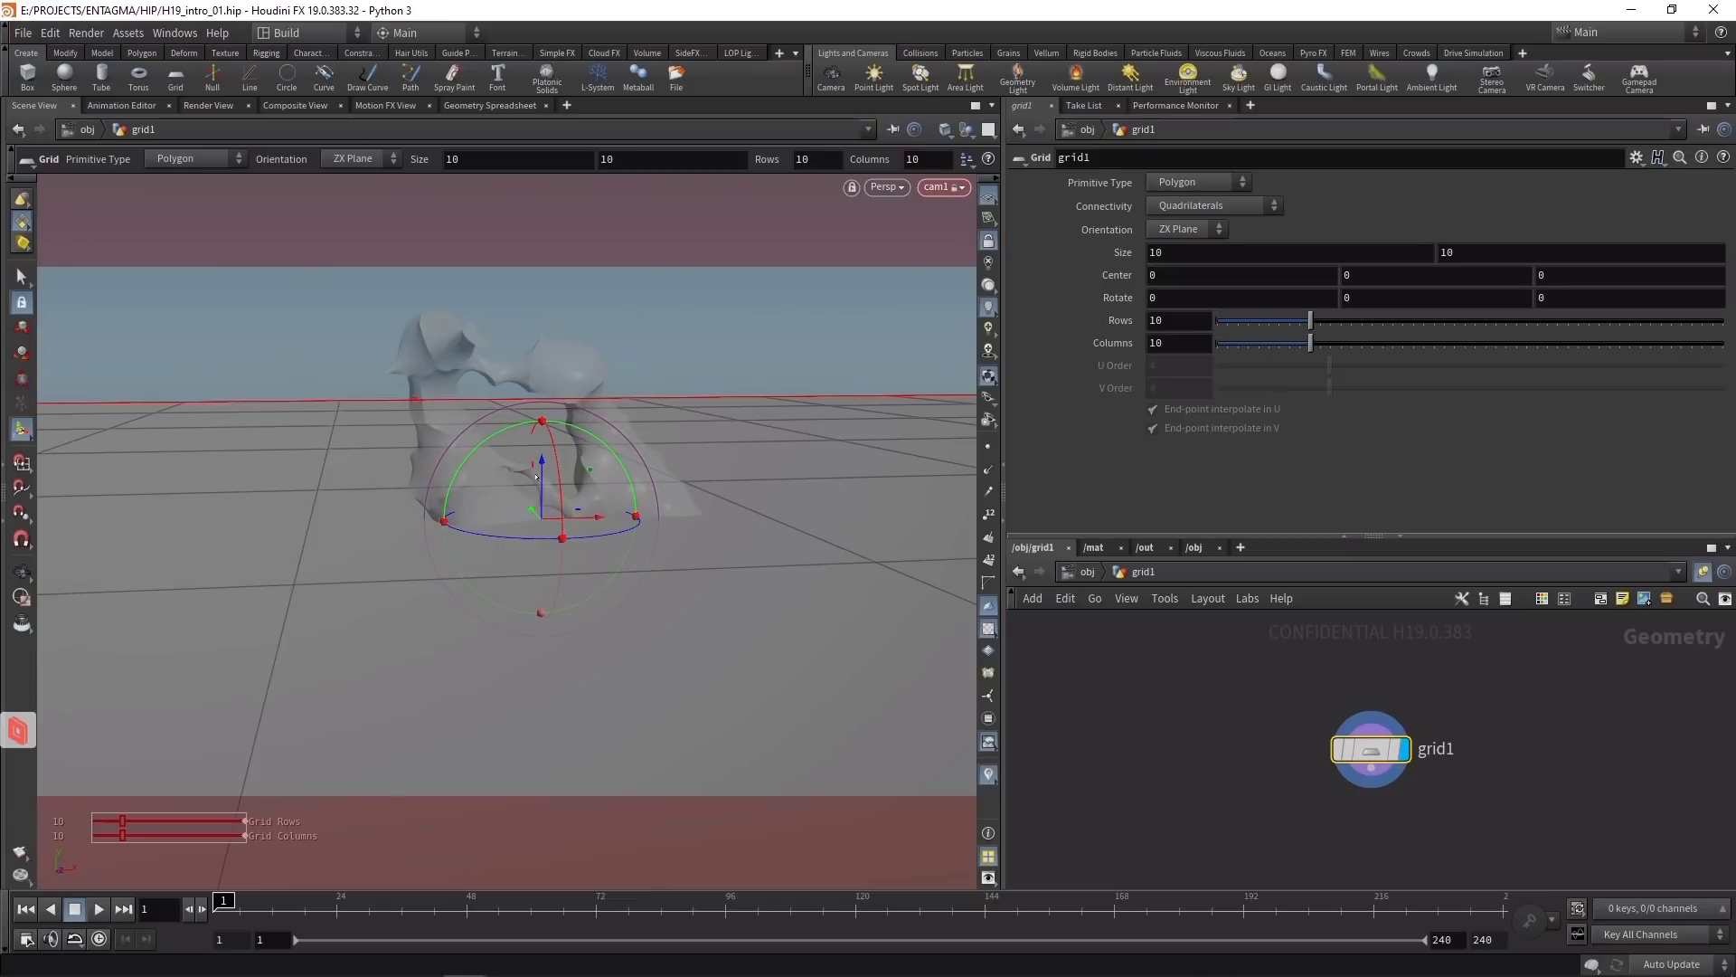
# Step: Lower the grid to the statue's base by setting its center Y to -0.5
pyautogui.moveTo(536, 477); pyautogui.dragTo(582, 650)
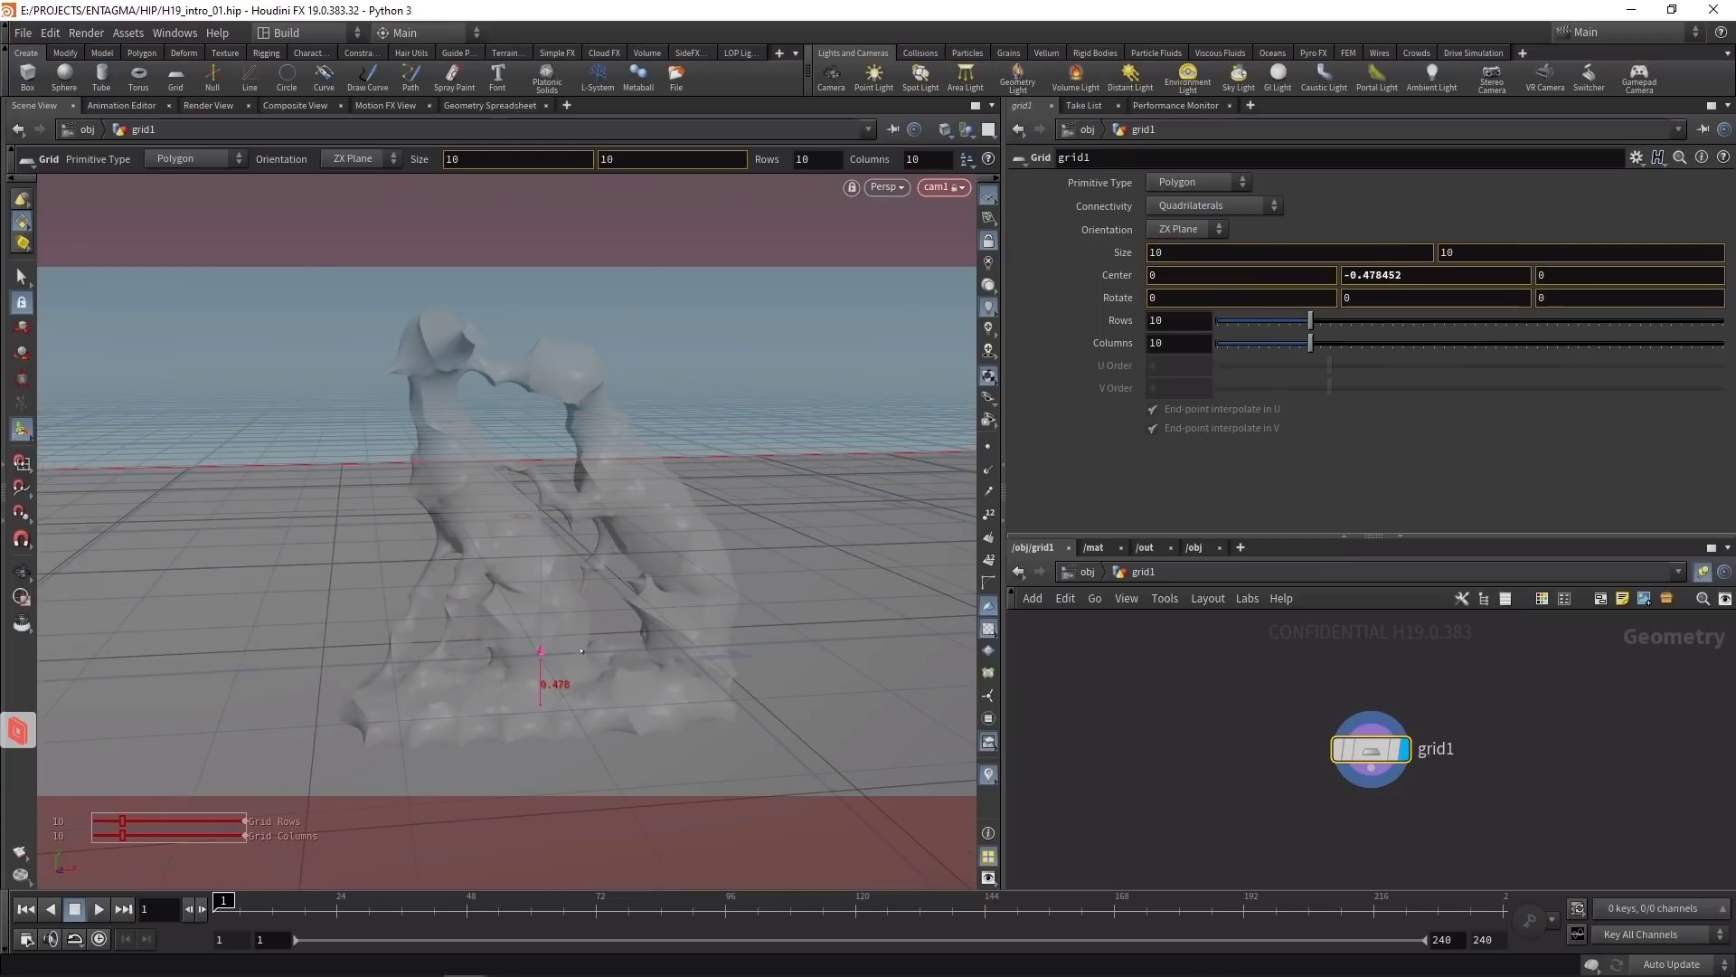
pyautogui.doubleClick(1384, 274)
pyautogui.write('-0.5')
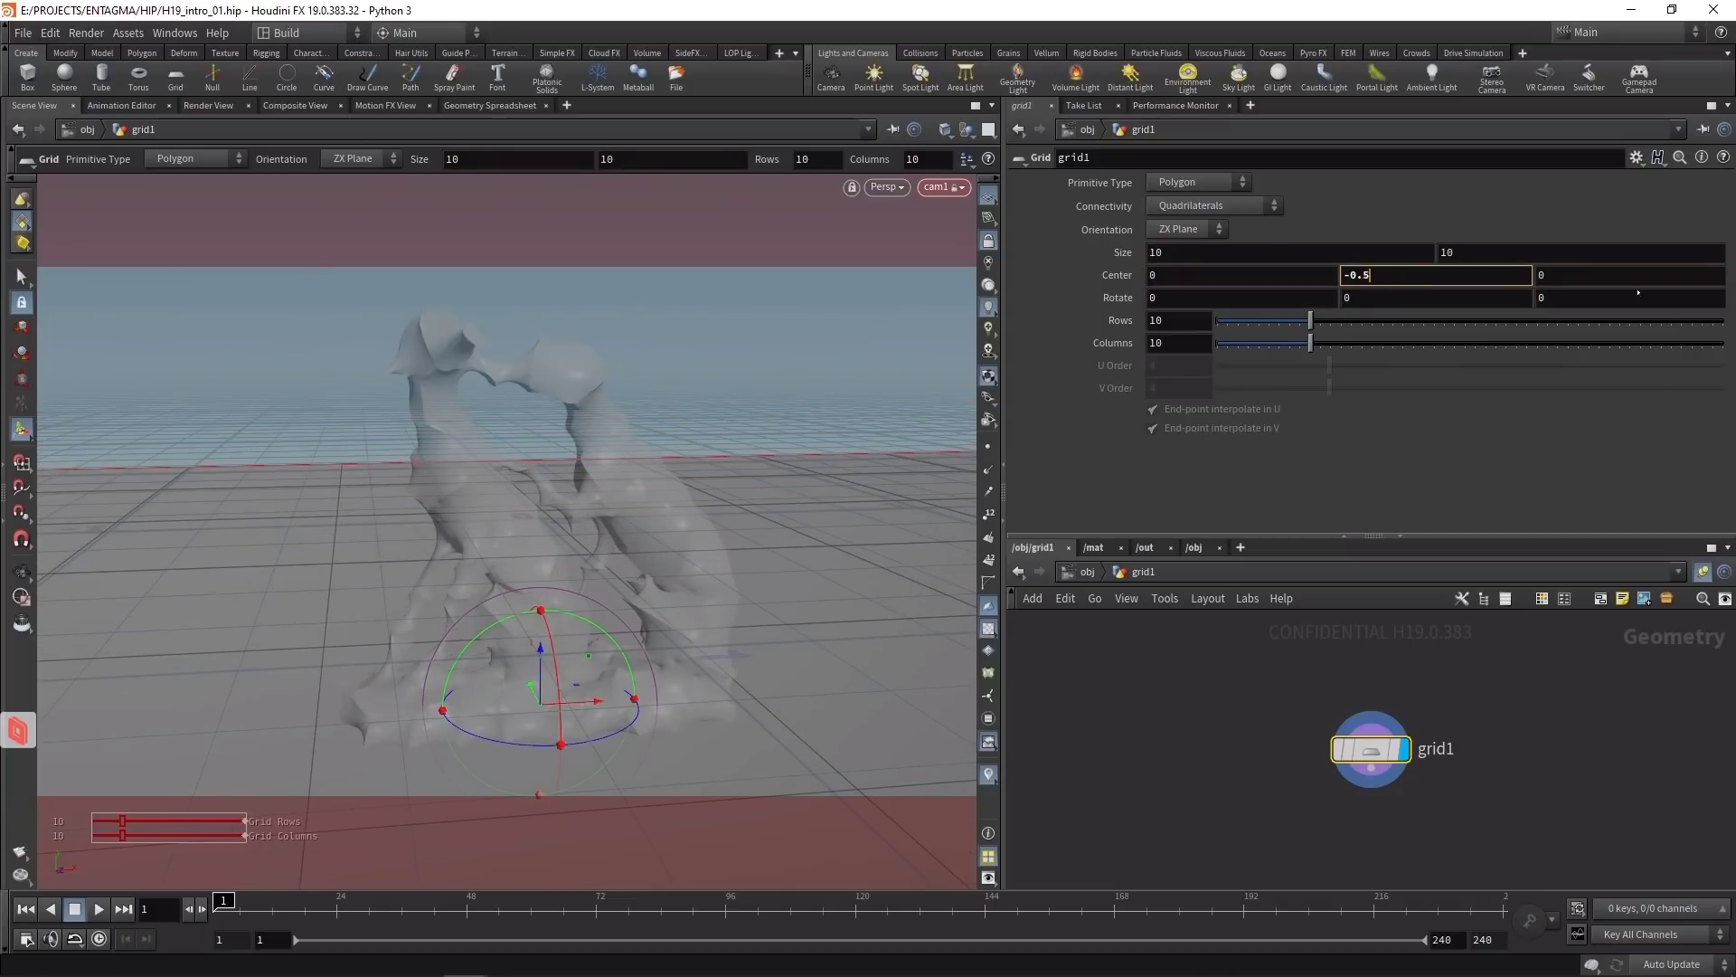
pyautogui.press('Return')
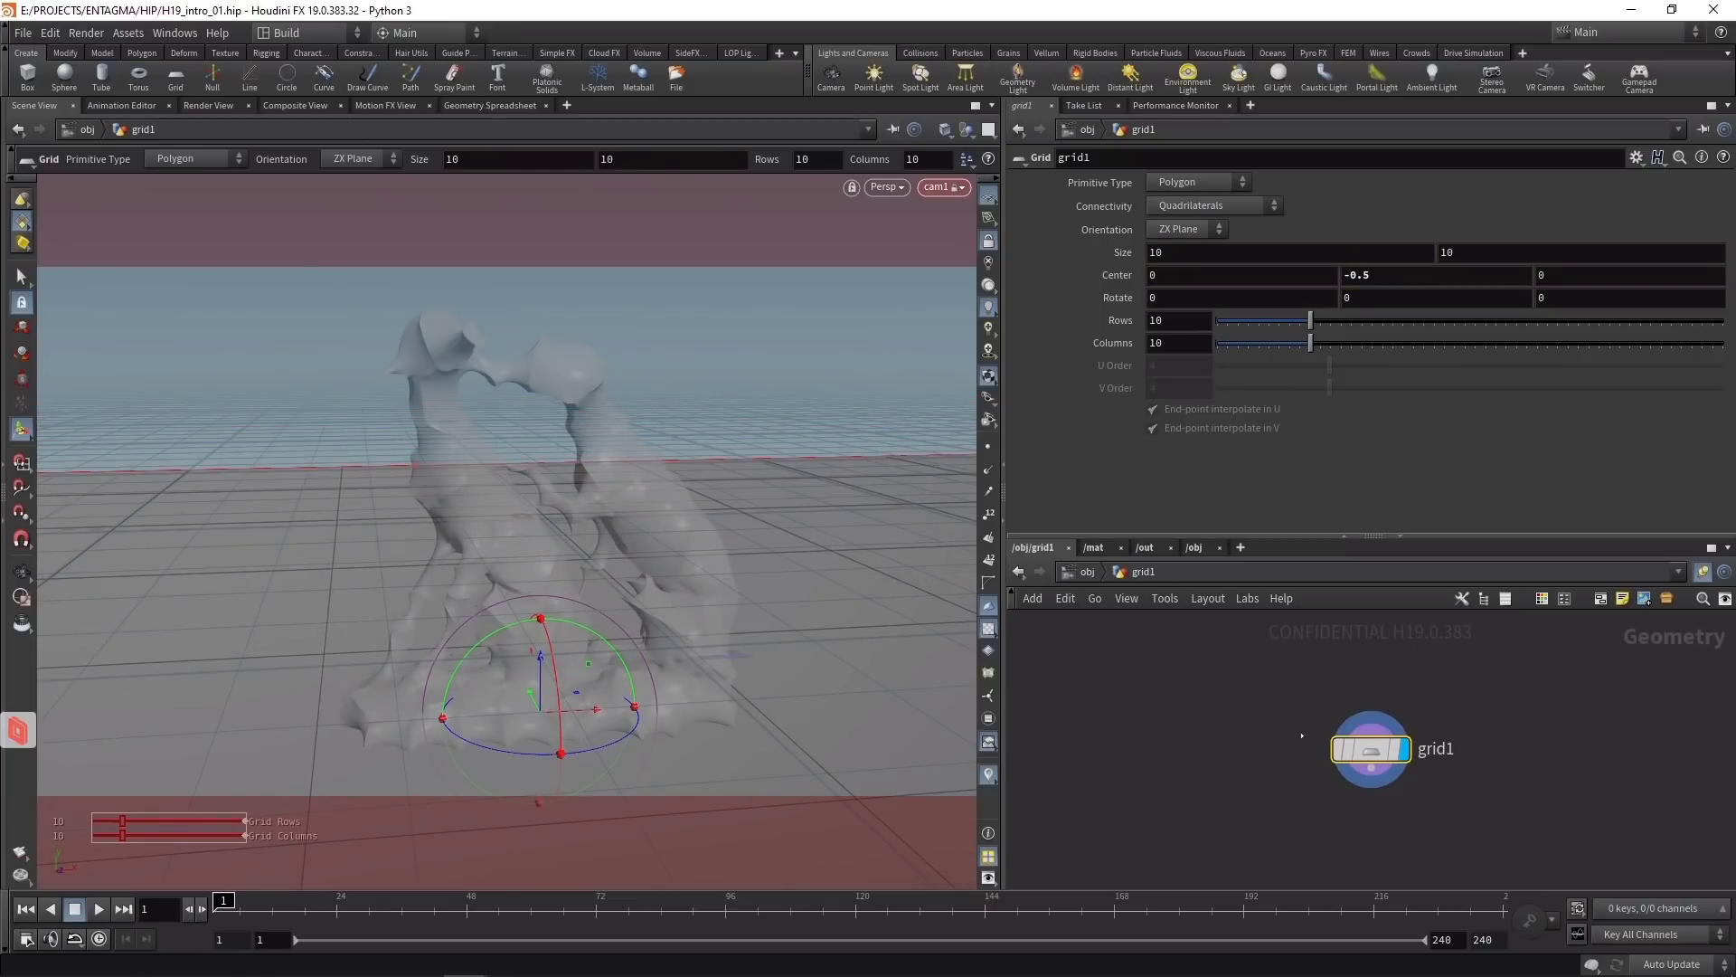
# Step: Add a Bend node after the grid and set its bend angle to 90
pyautogui.press('Tab')
pyautogui.write('bend')
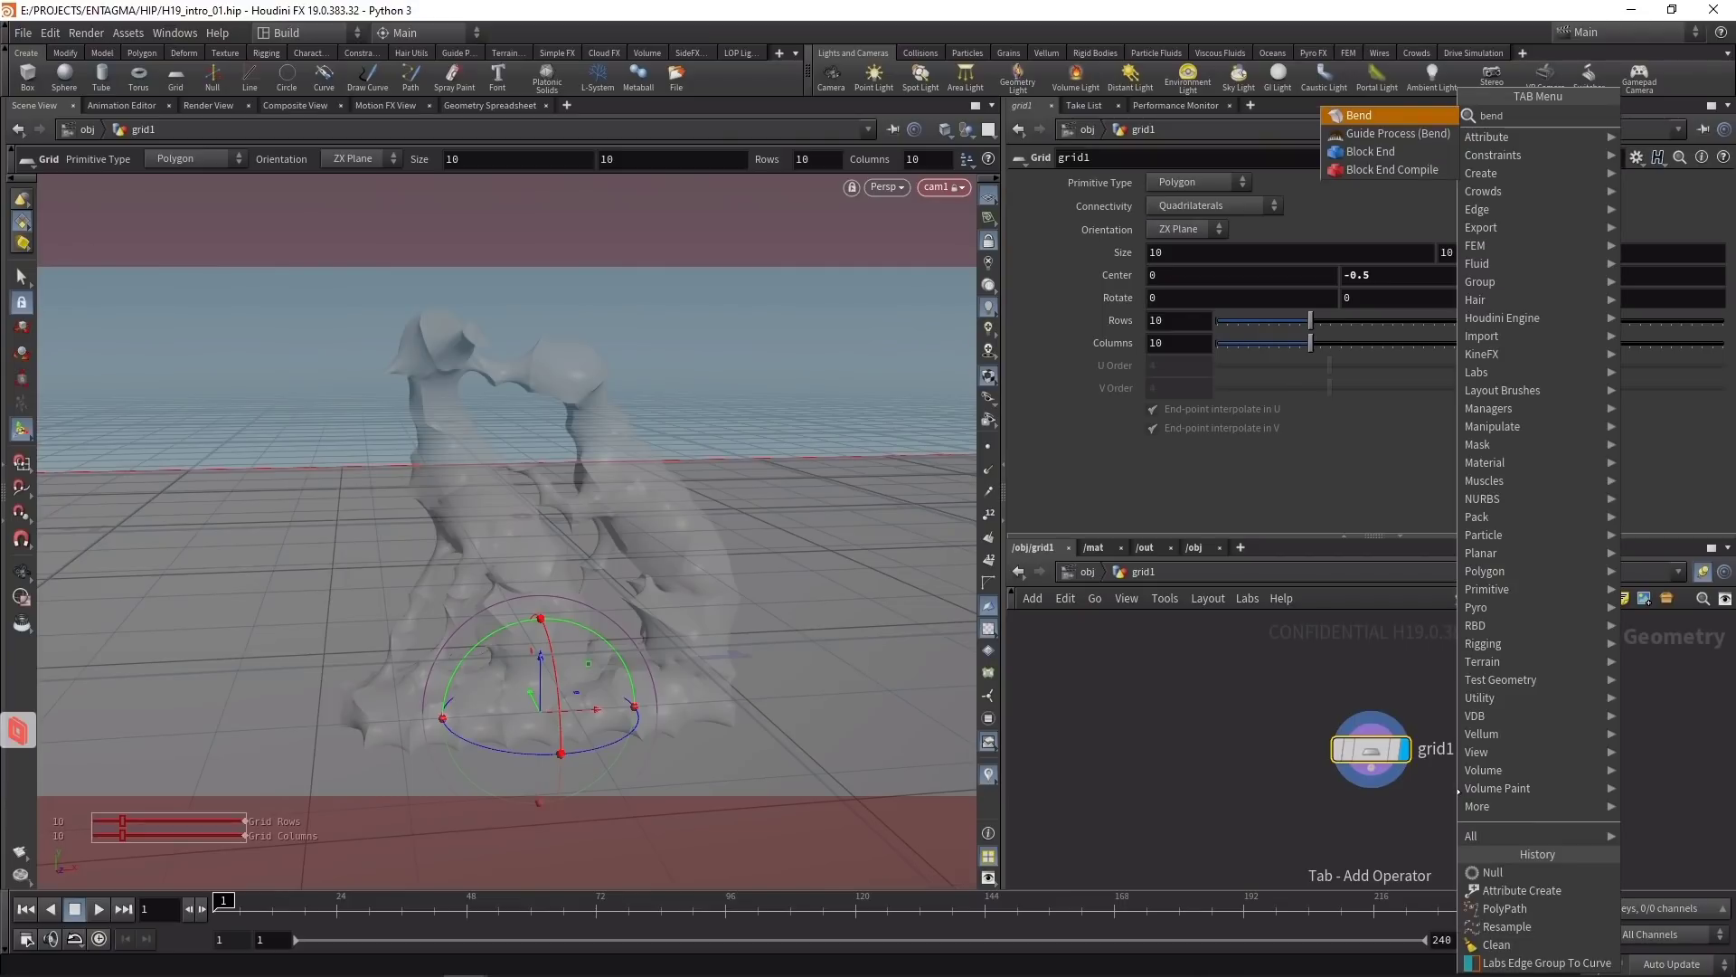
pyautogui.press('Return')
pyautogui.press('Return')
pyautogui.doubleClick(1167, 404)
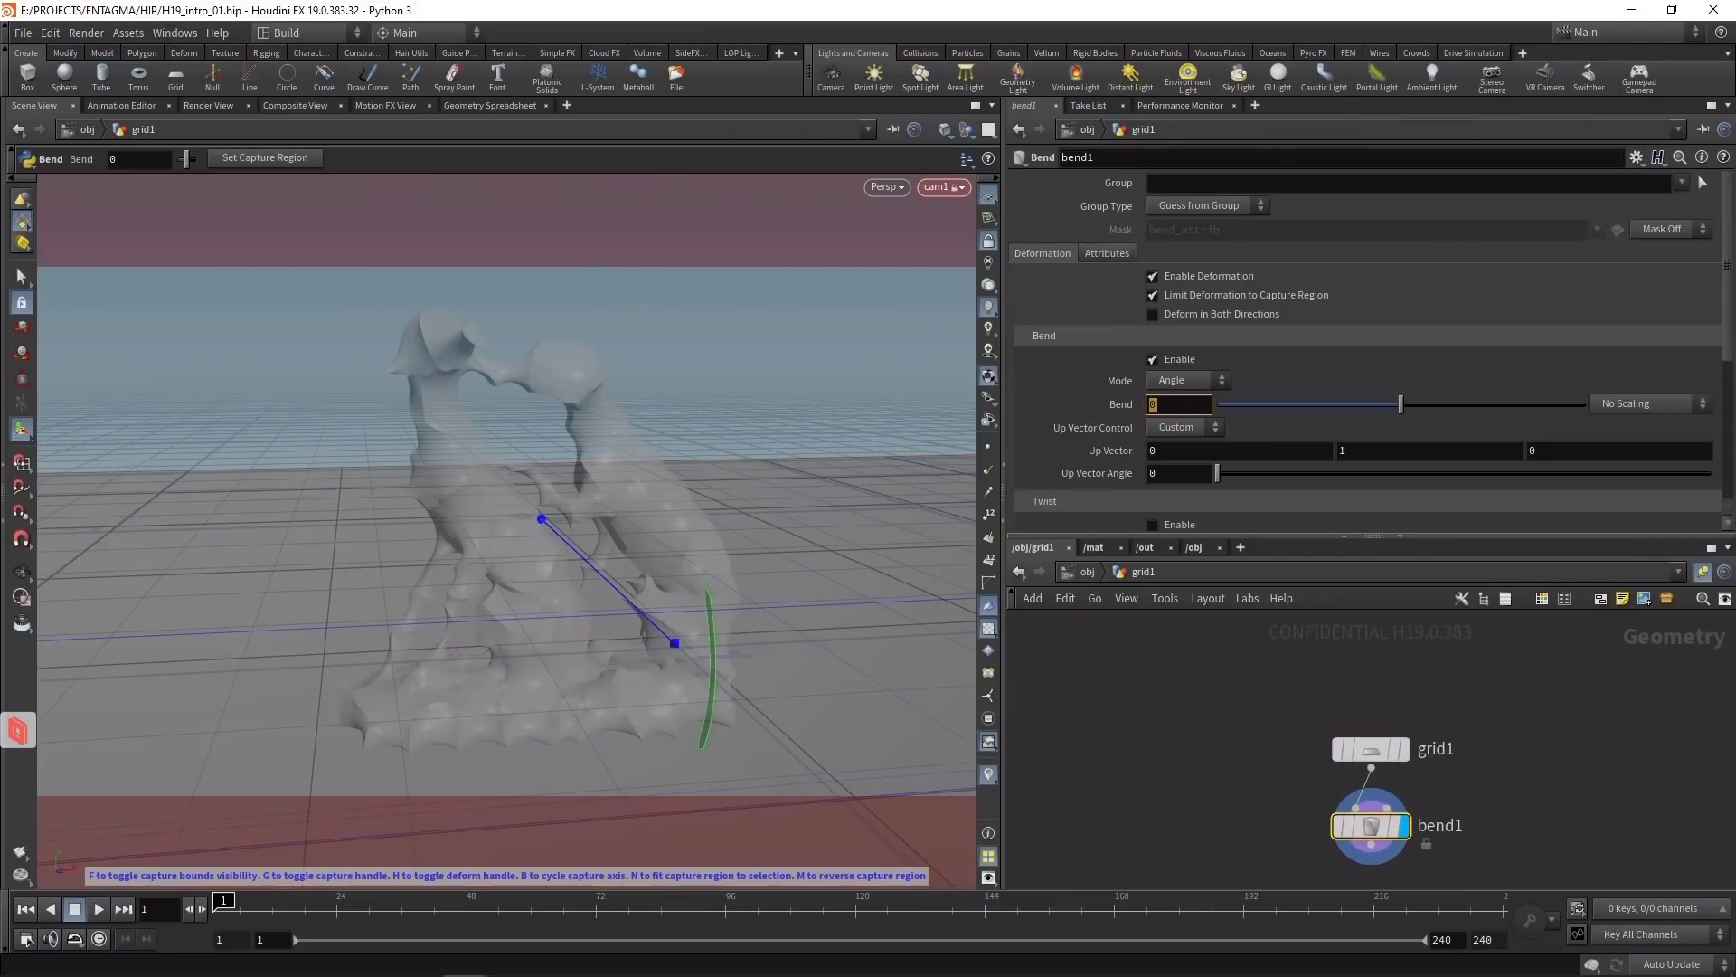
pyautogui.write('90')
pyautogui.press('Return')
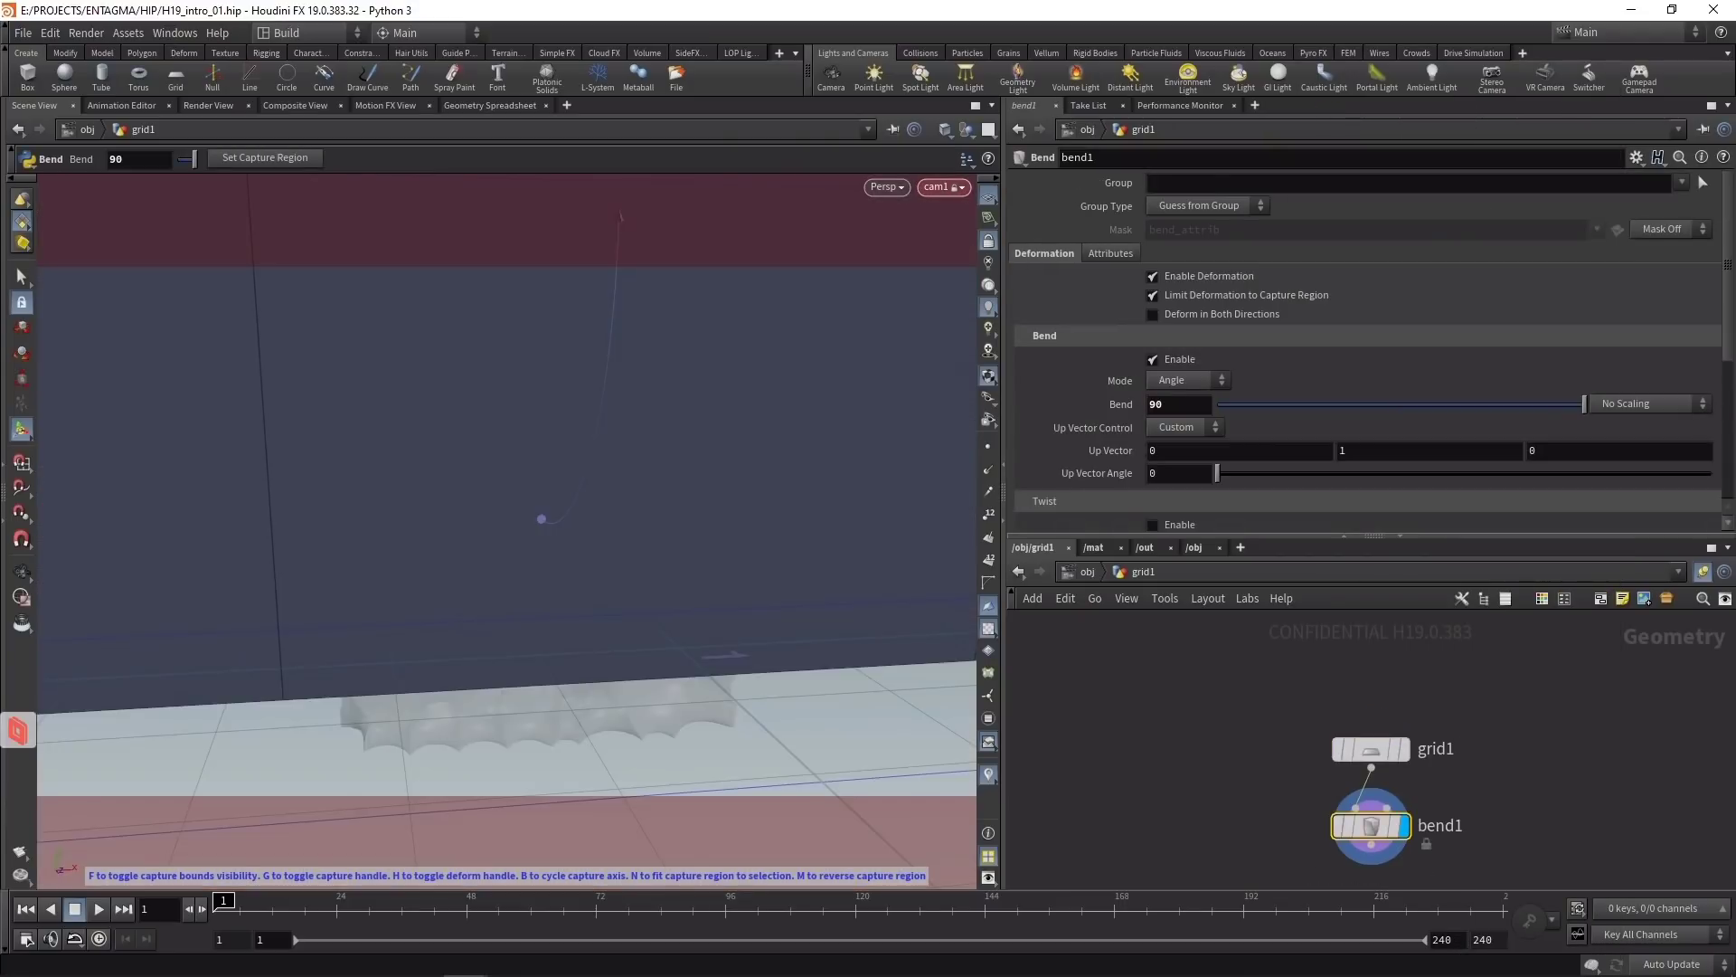
# Step: Add a Transform node after the bend, rotate the backdrop 180 degrees in Y and translate it to about -3.2 in Z
pyautogui.press('Tab')
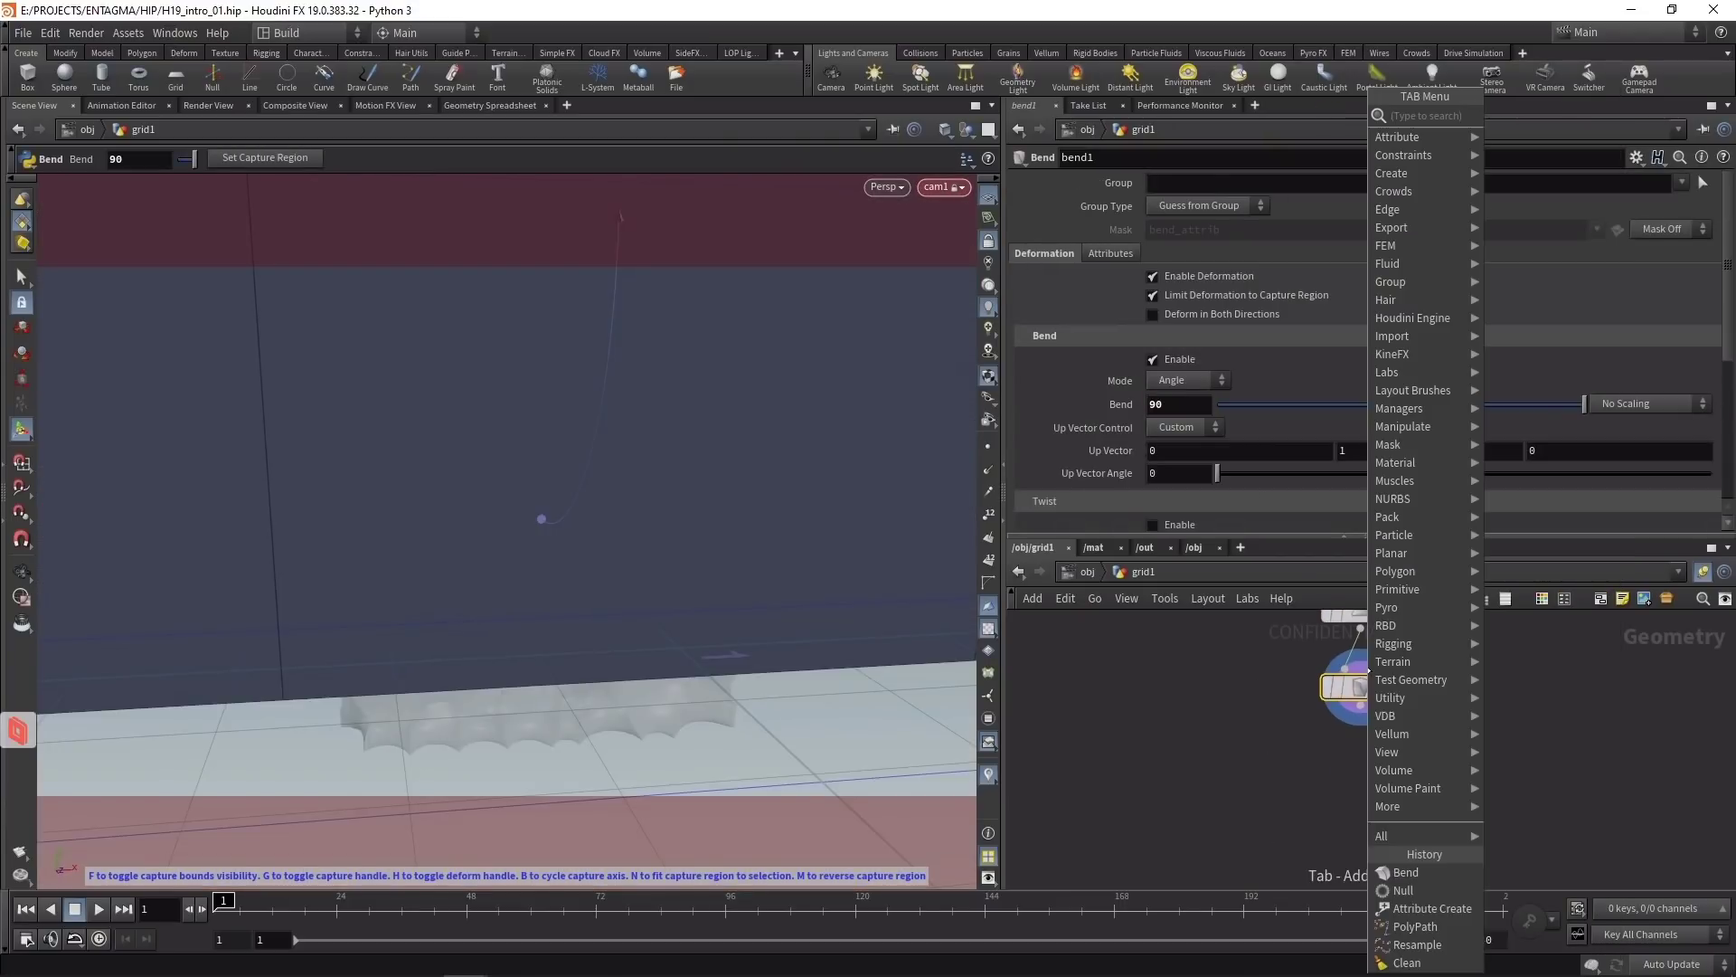
pyautogui.write('transf')
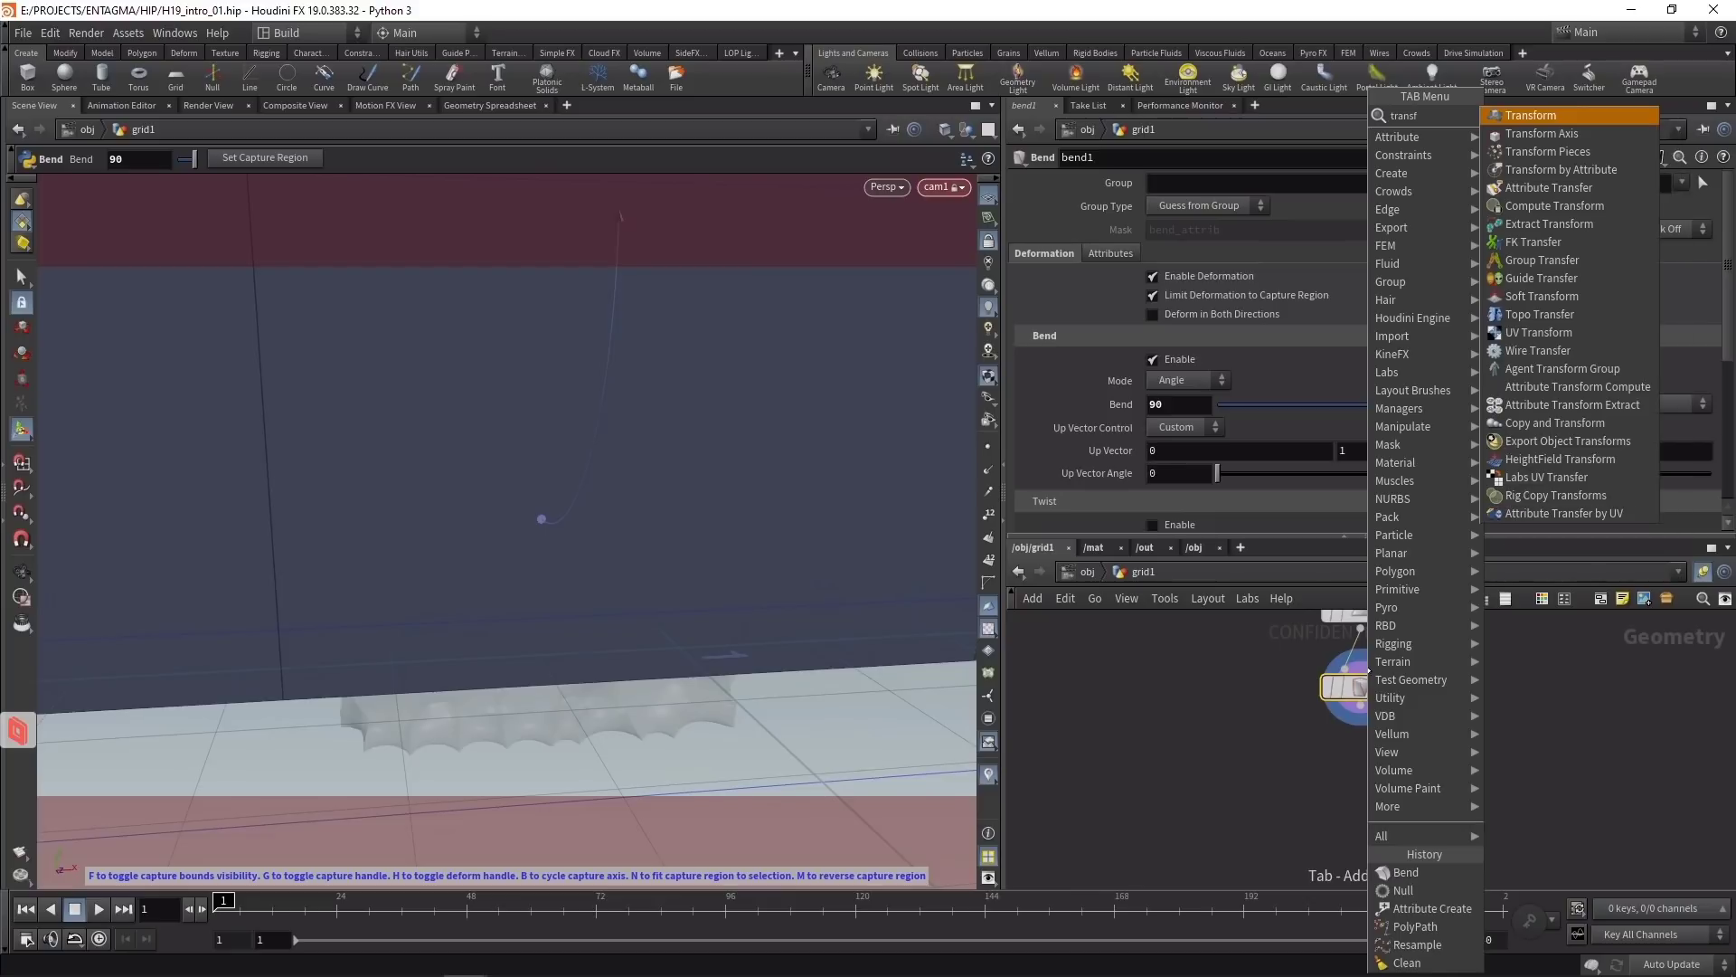
pyautogui.press('Return')
pyautogui.click(1393, 275)
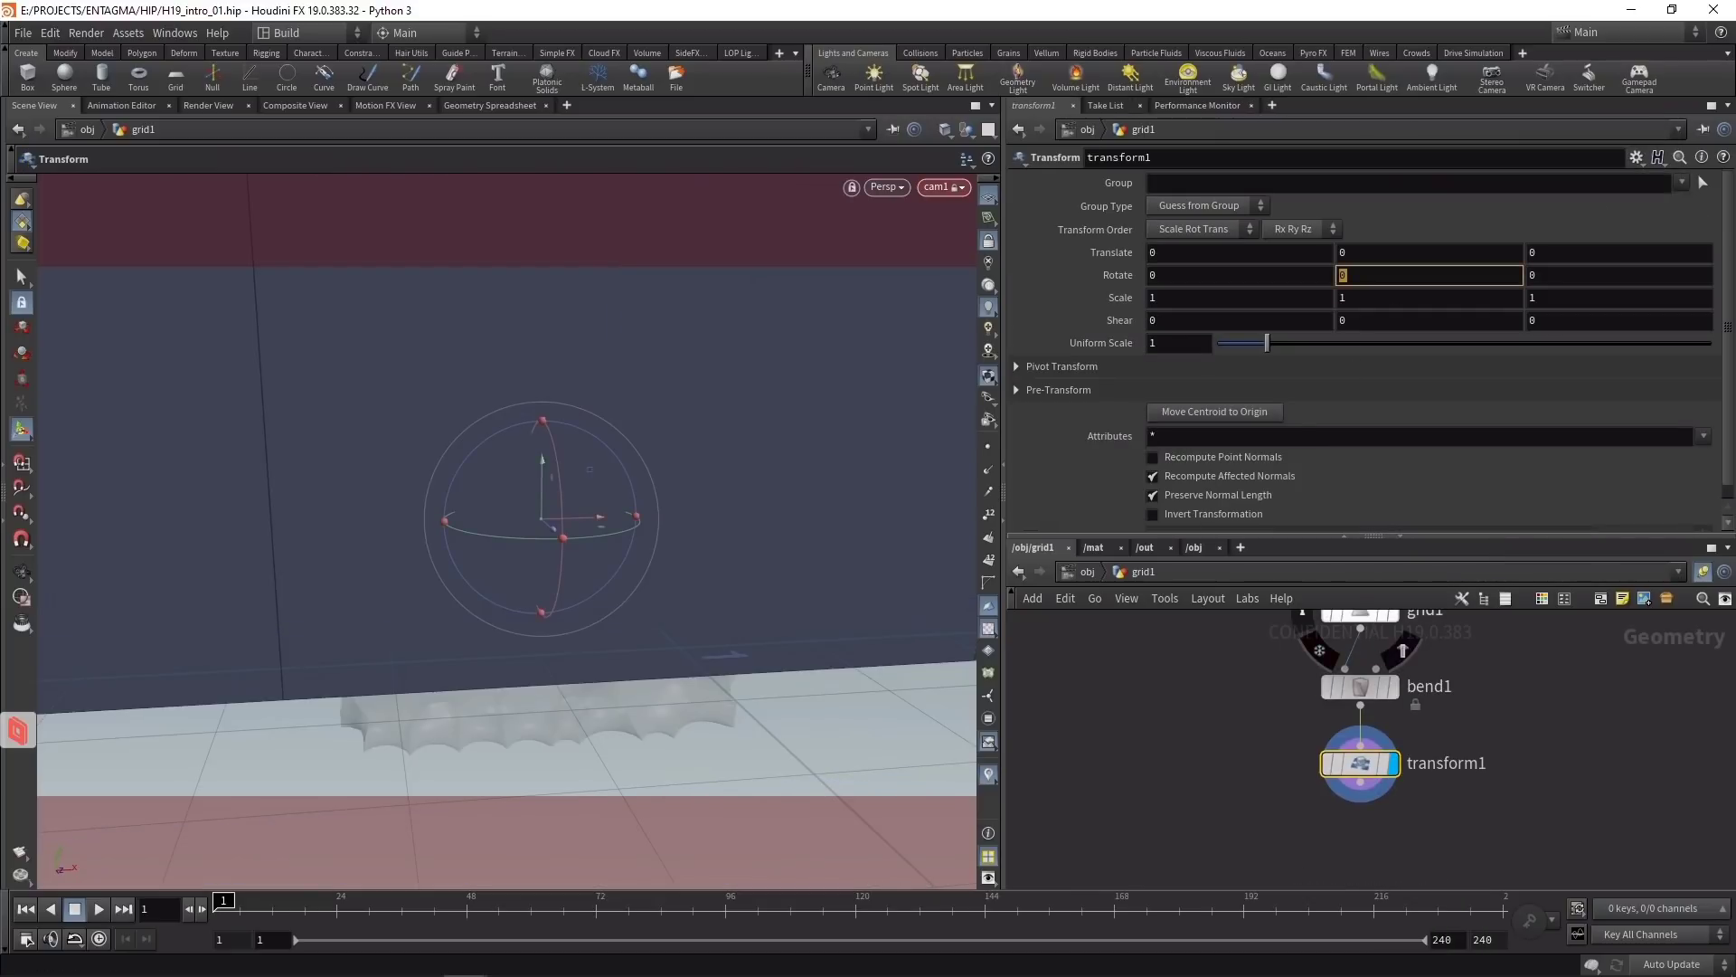
pyautogui.write('180')
pyautogui.press('Return')
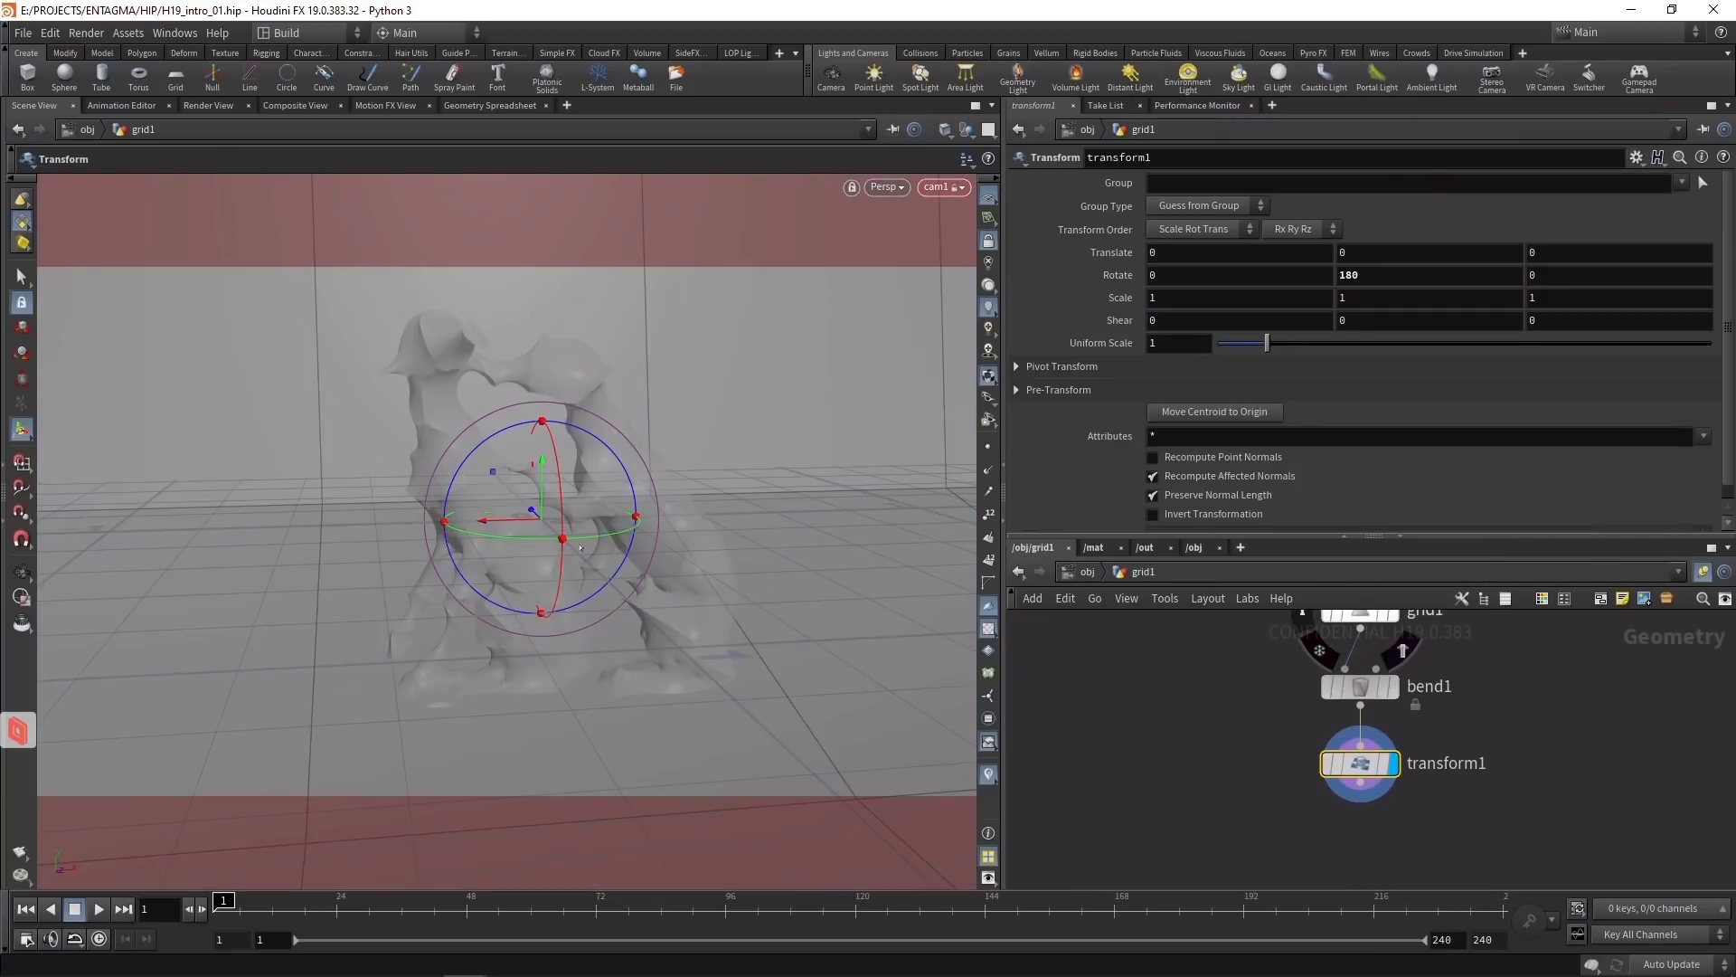
pyautogui.moveTo(534, 514); pyautogui.dragTo(457, 411)
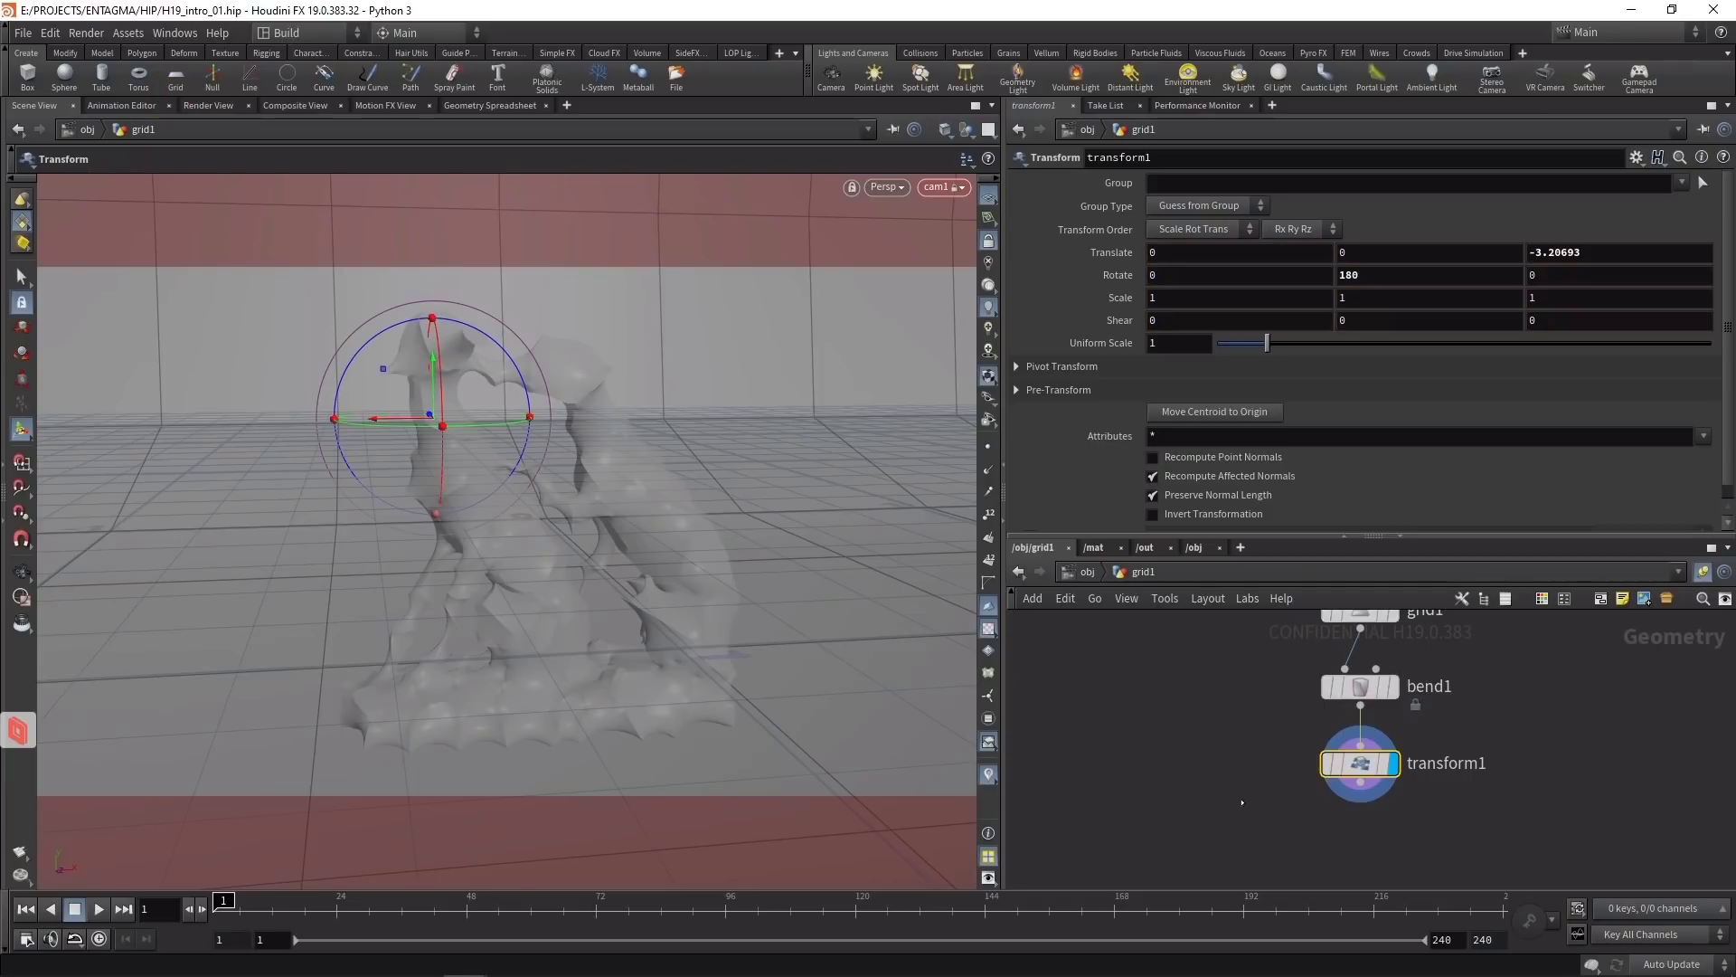
# Step: Append a Subdivide node with a depth of 2 after the transform to smooth the bent backdrop
pyautogui.press('Tab')
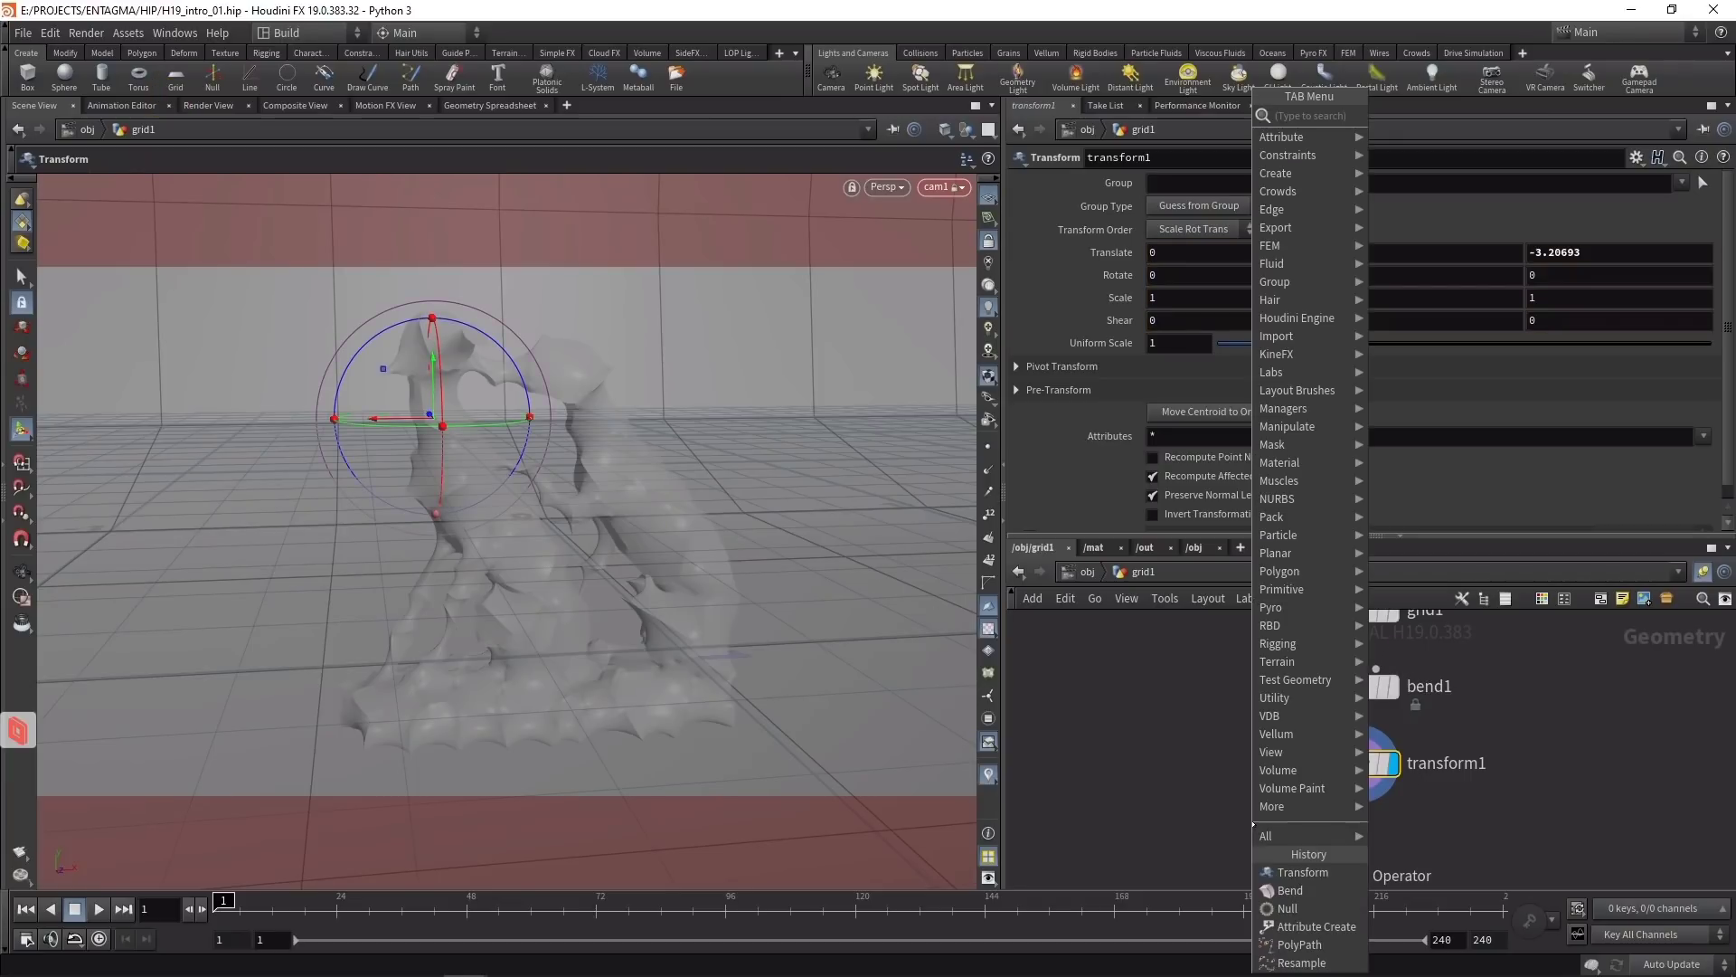
pyautogui.write('subd')
pyautogui.press('Return')
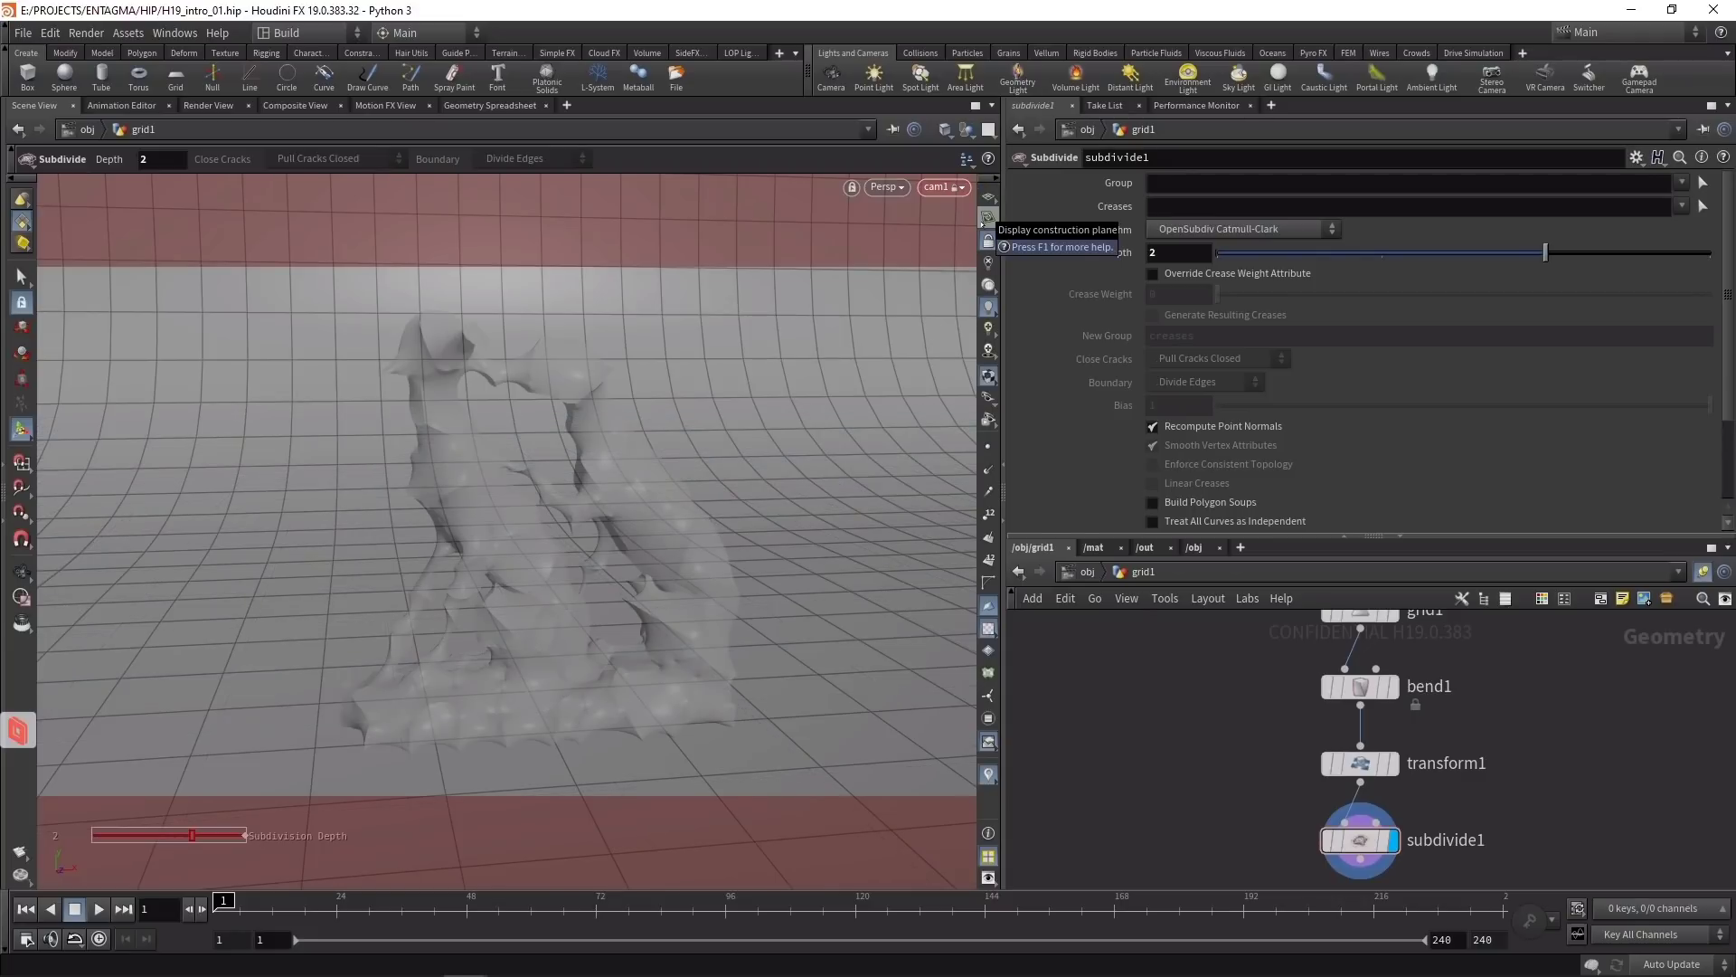
# Step: Return to the object level, rename the grid object to BG and arrange it under the wire object
pyautogui.press('u')
pyautogui.doubleClick(1426, 728)
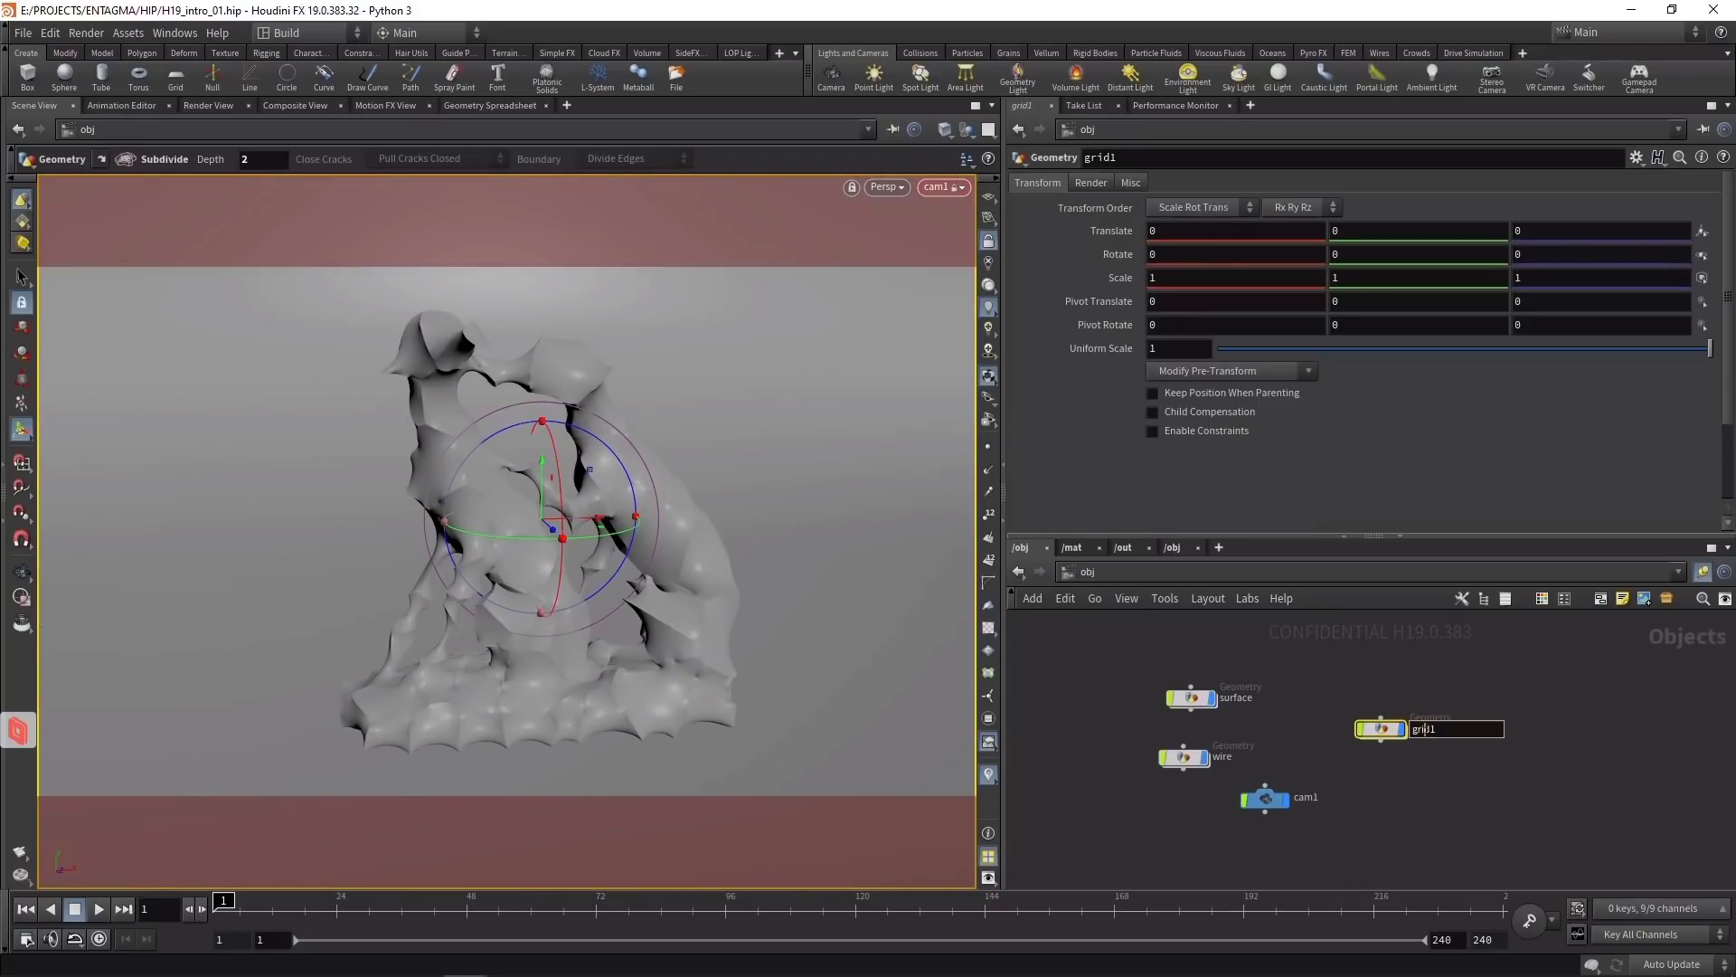
pyautogui.write('BG')
pyautogui.press('Return')
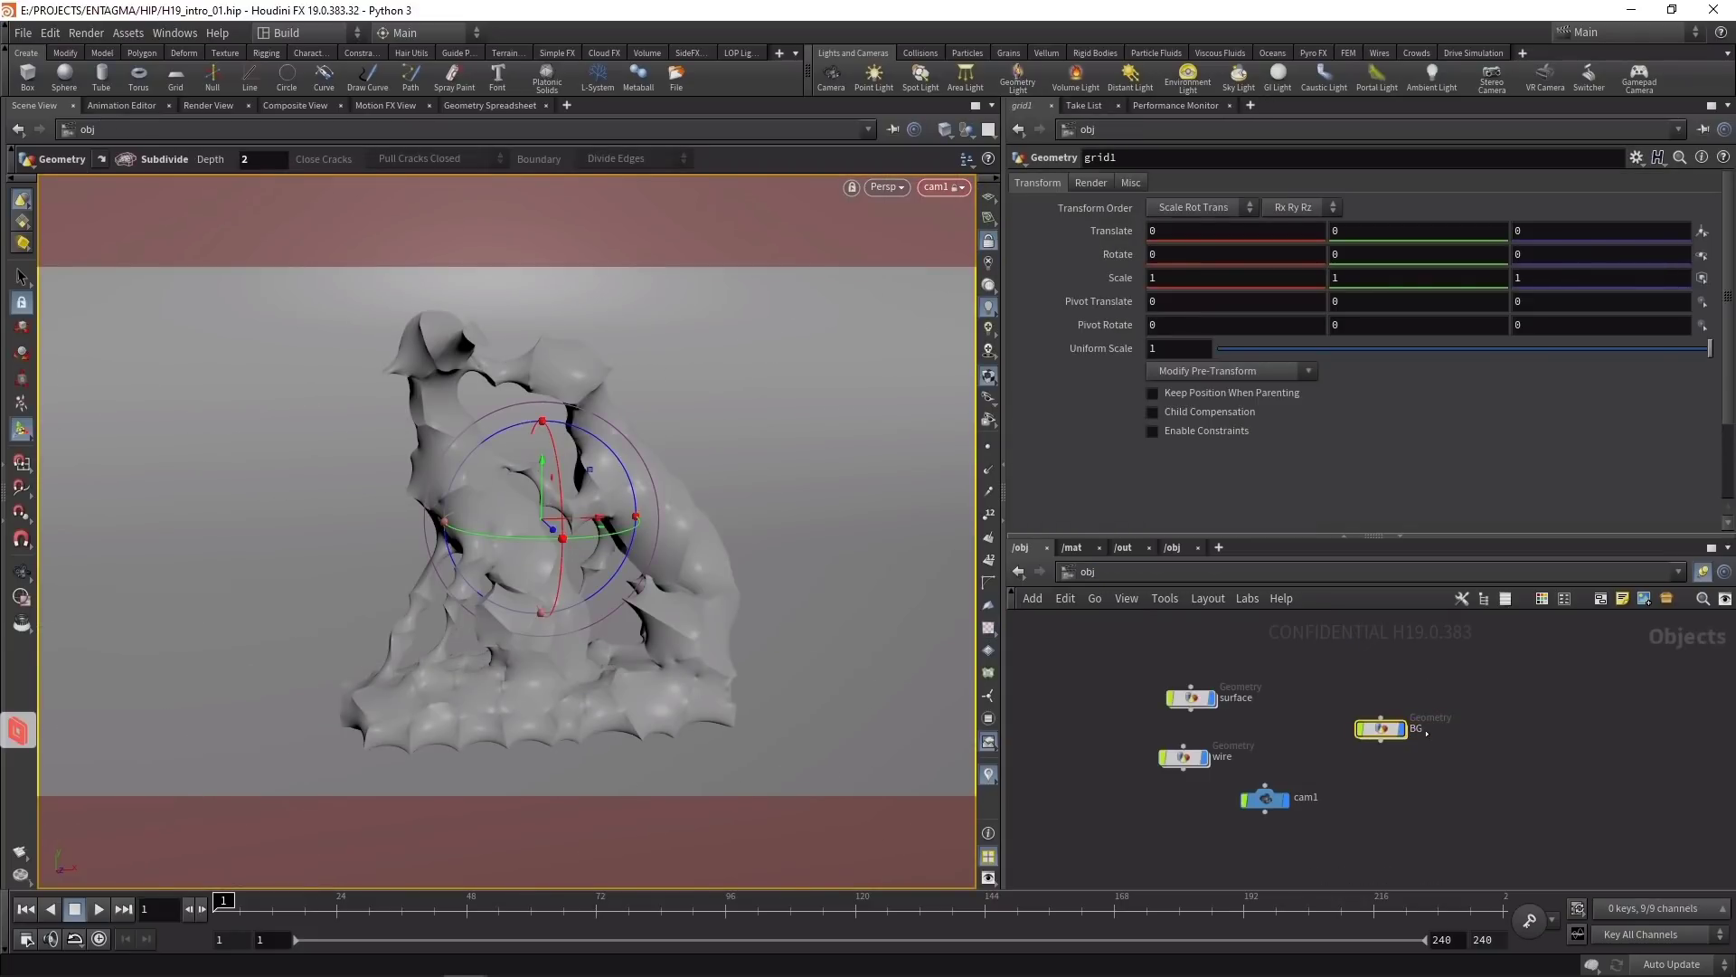
pyautogui.moveTo(1372, 731); pyautogui.dragTo(1330, 697)
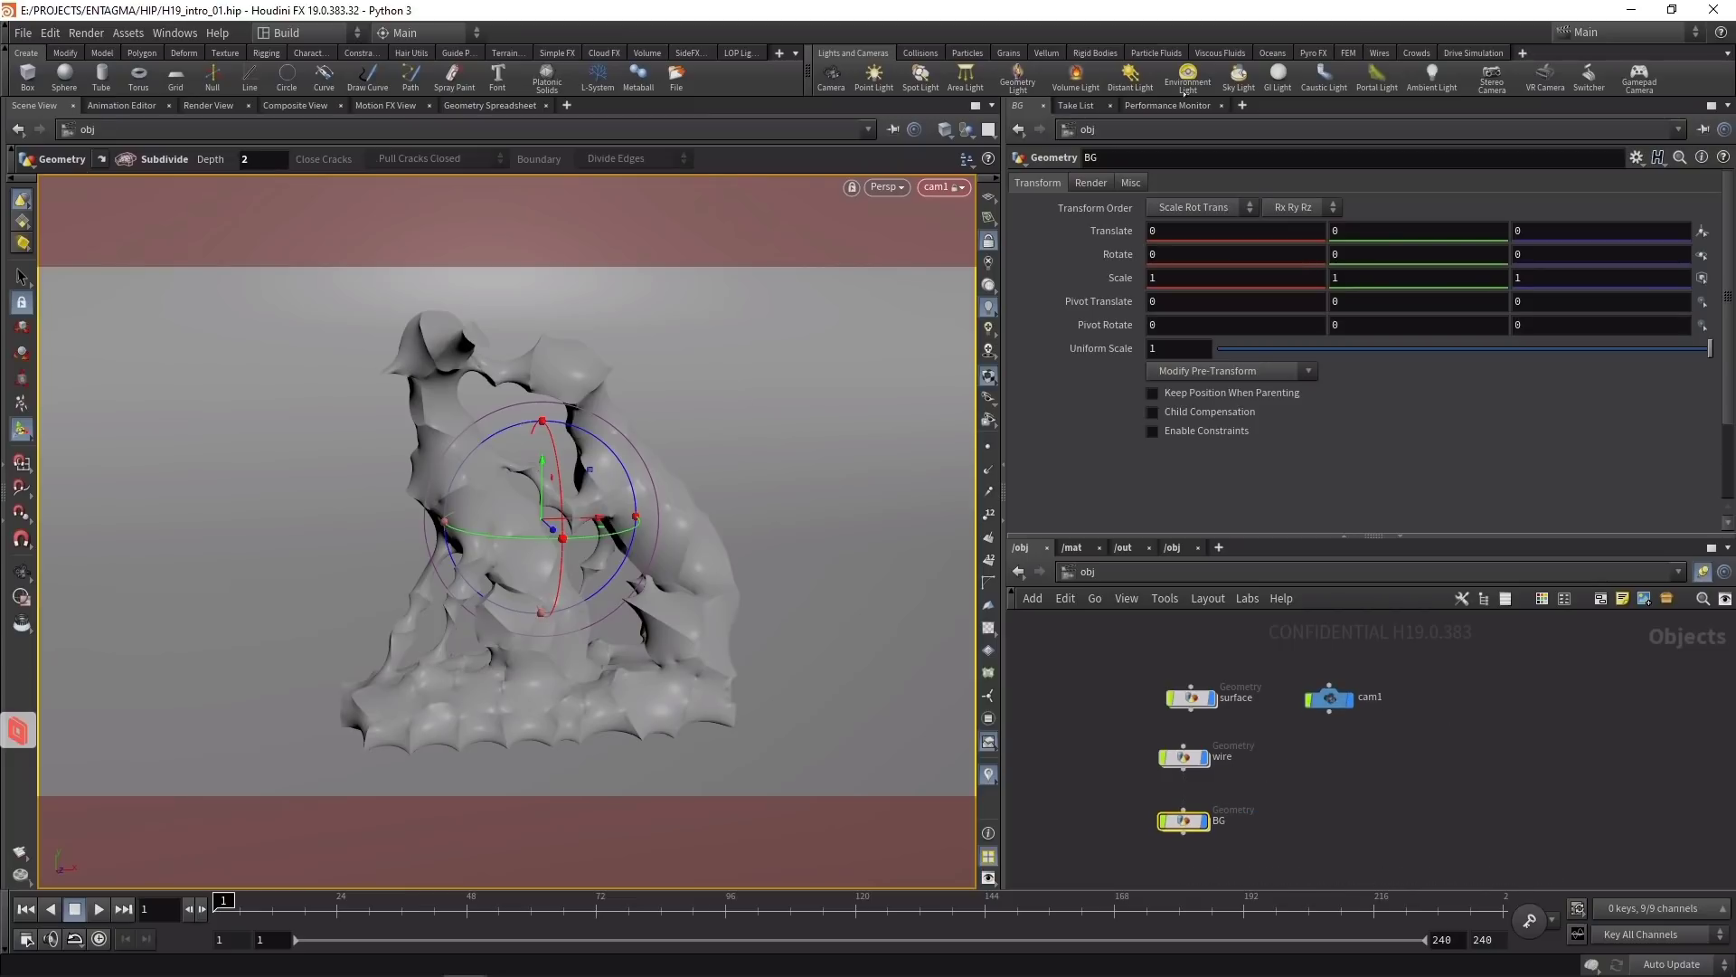
# Step: Add an environment light under the camera, load artist_workshop_4k.hdr from $HIP as its environment map, and save the scene
pyautogui.click(1187, 76)
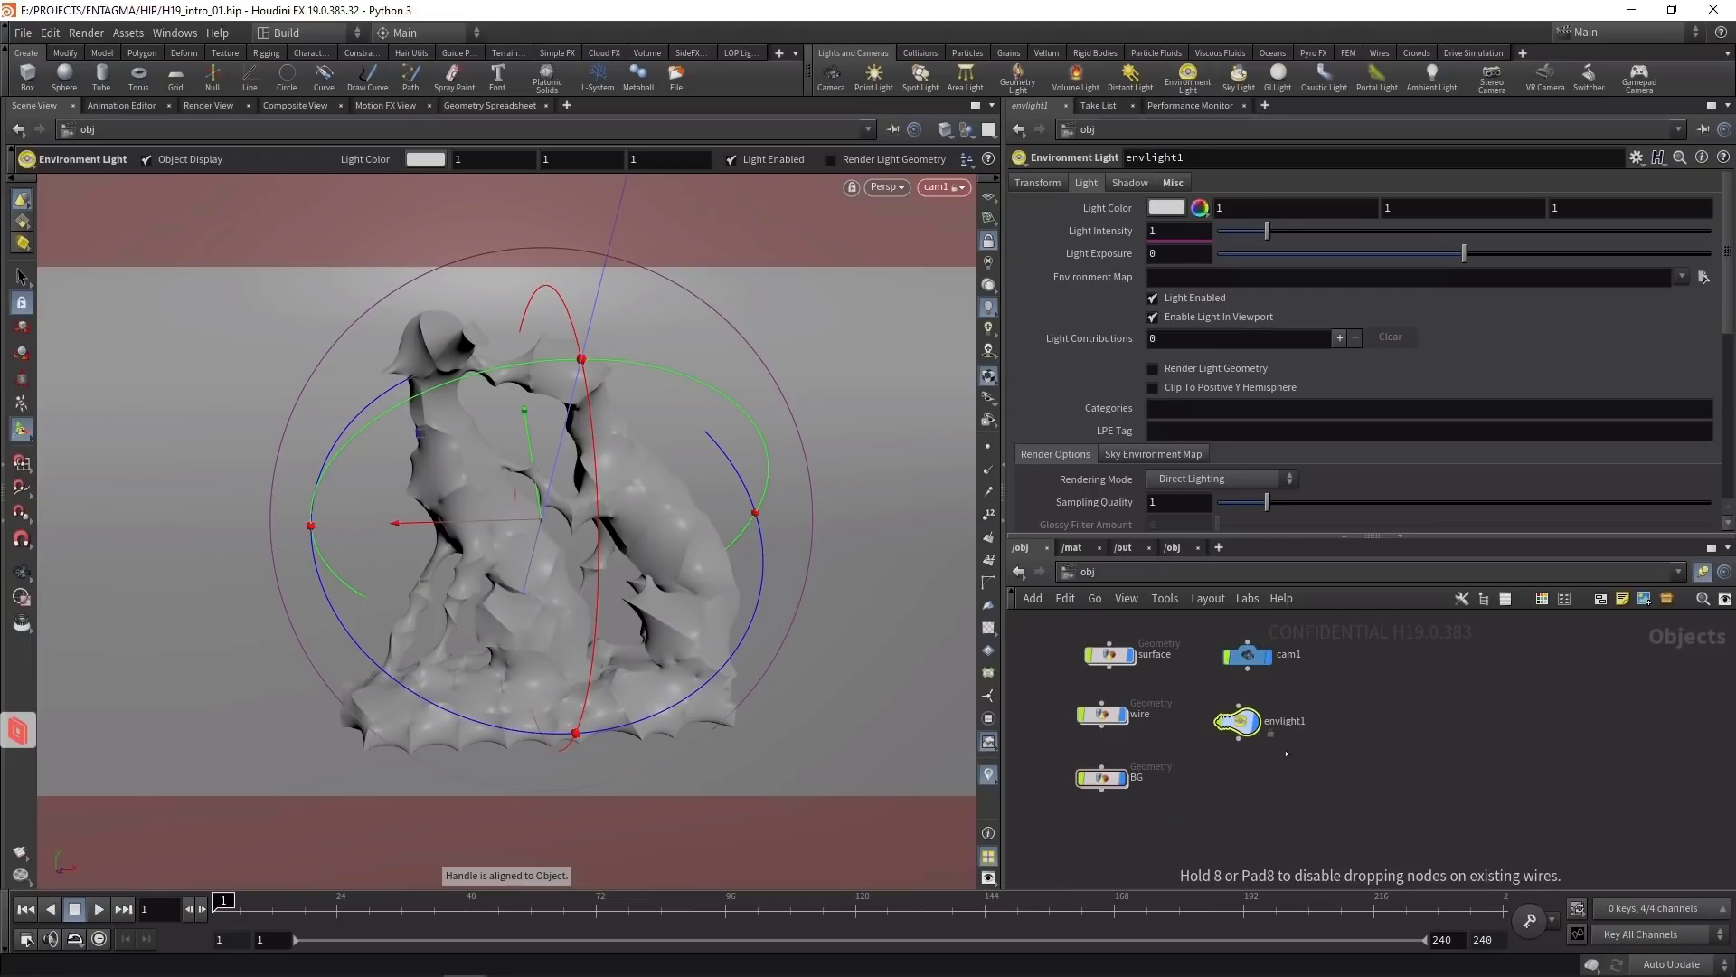
pyautogui.click(1231, 705)
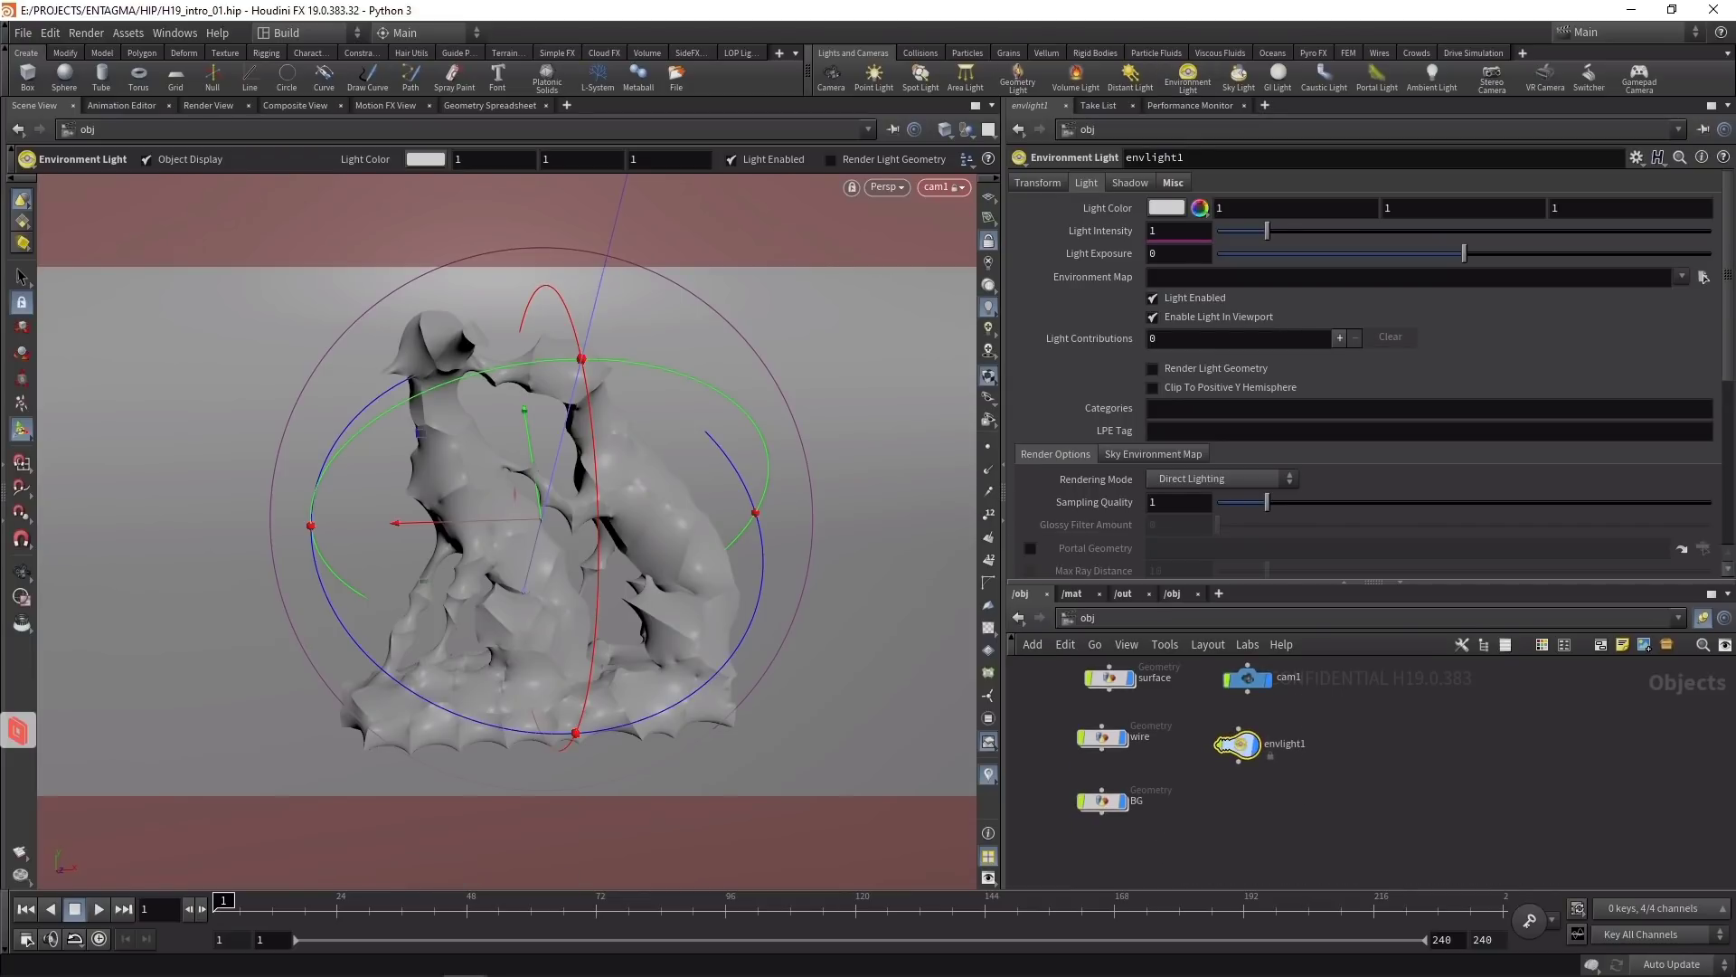
pyautogui.click(1704, 277)
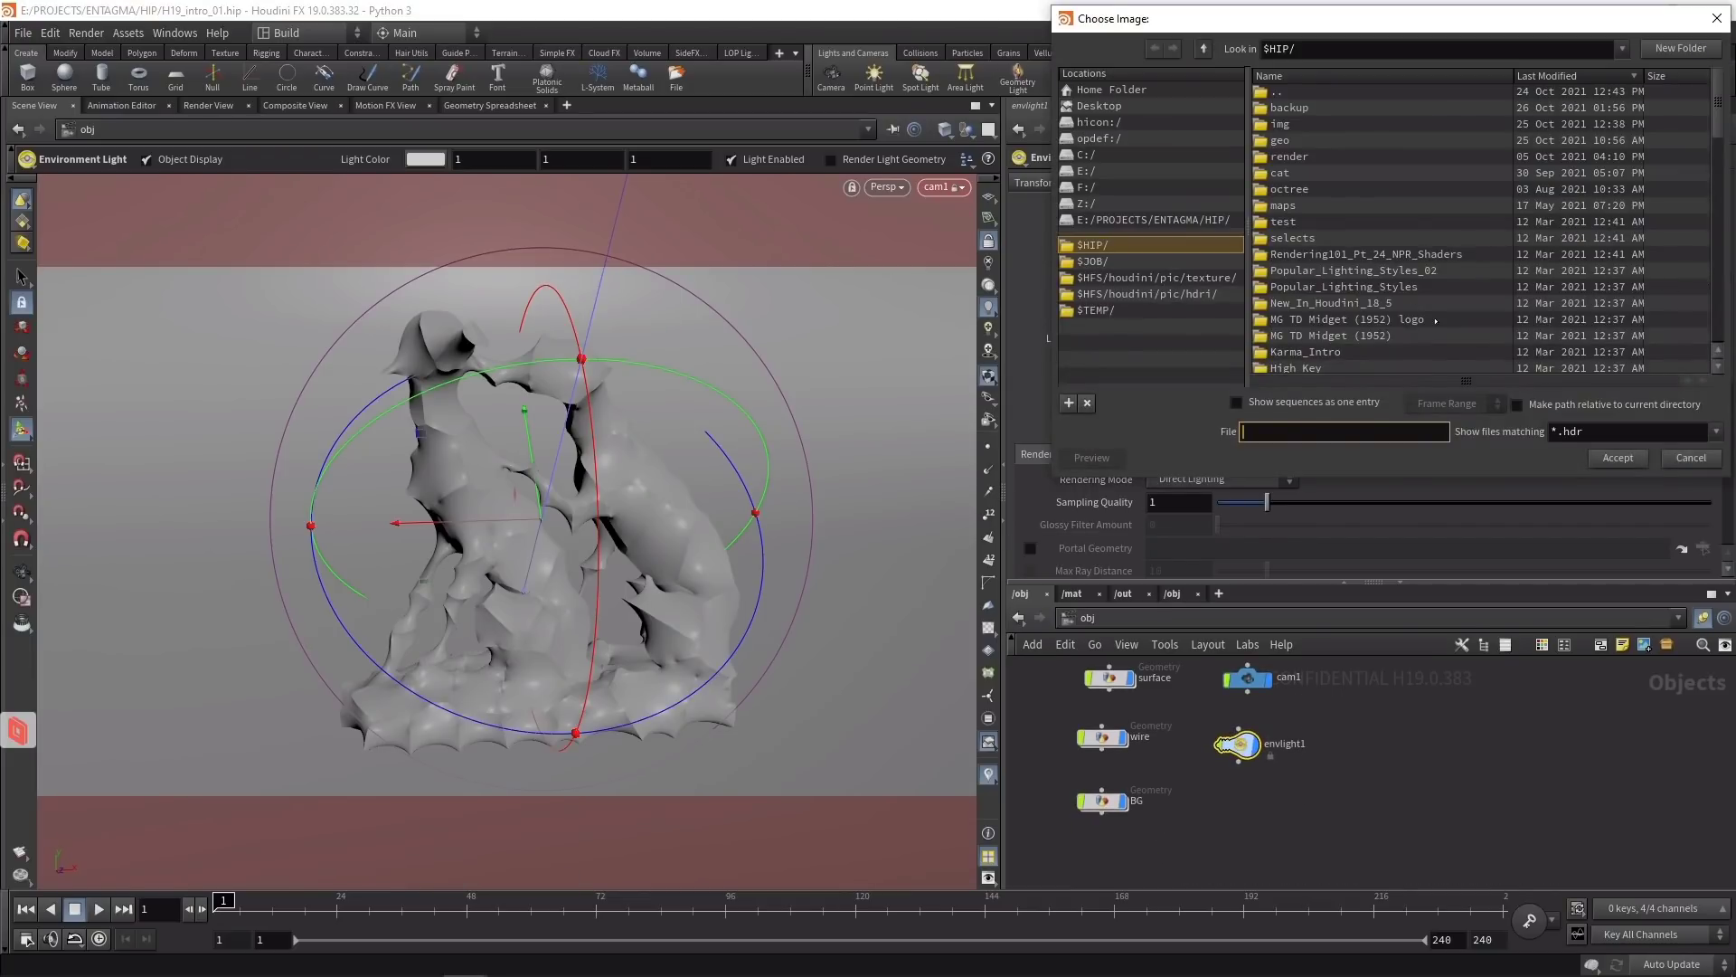
pyautogui.click(1449, 80)
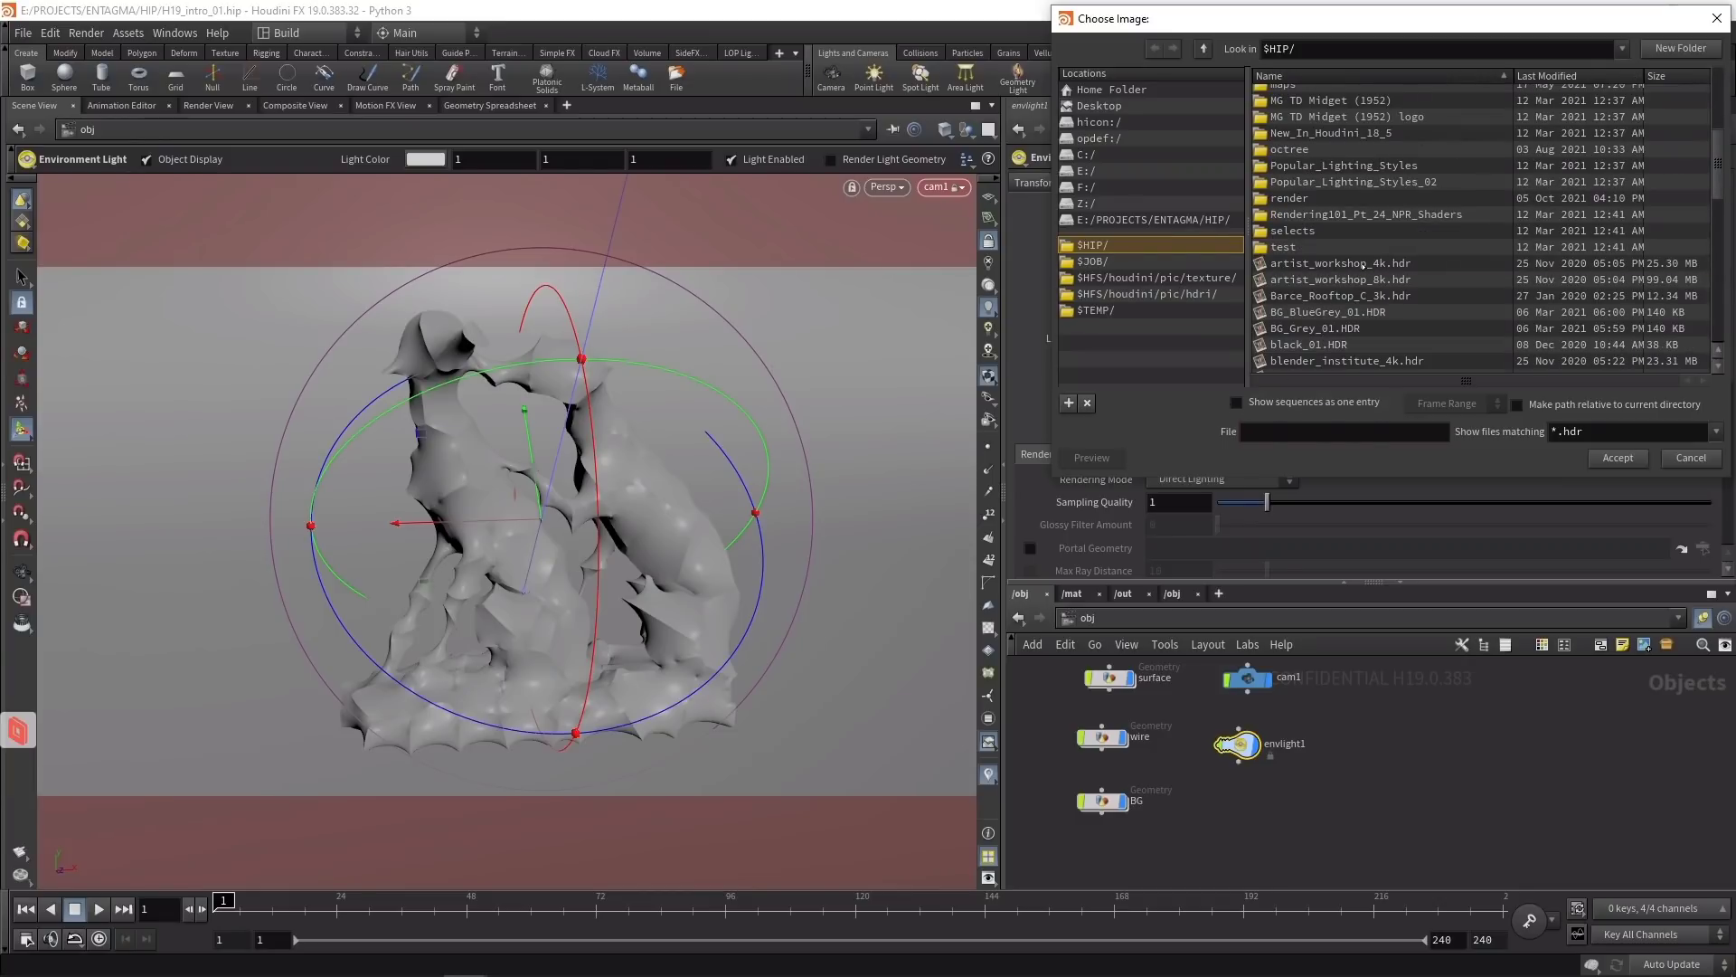
pyautogui.click(1362, 263)
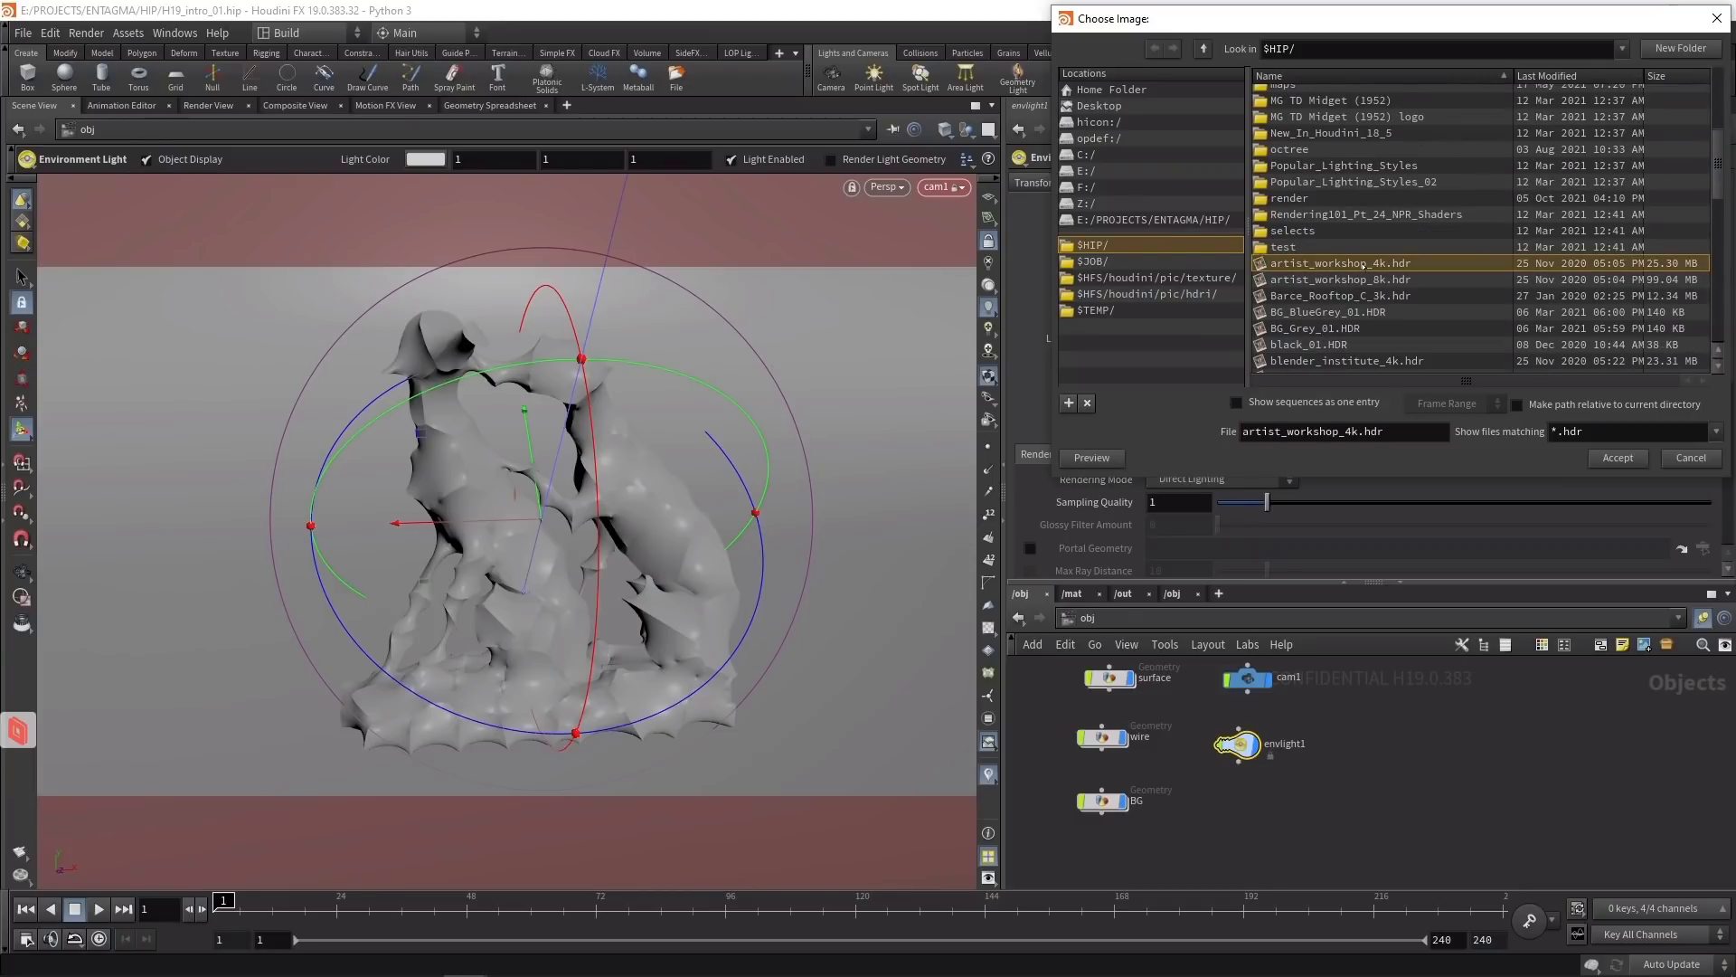
pyautogui.click(1618, 459)
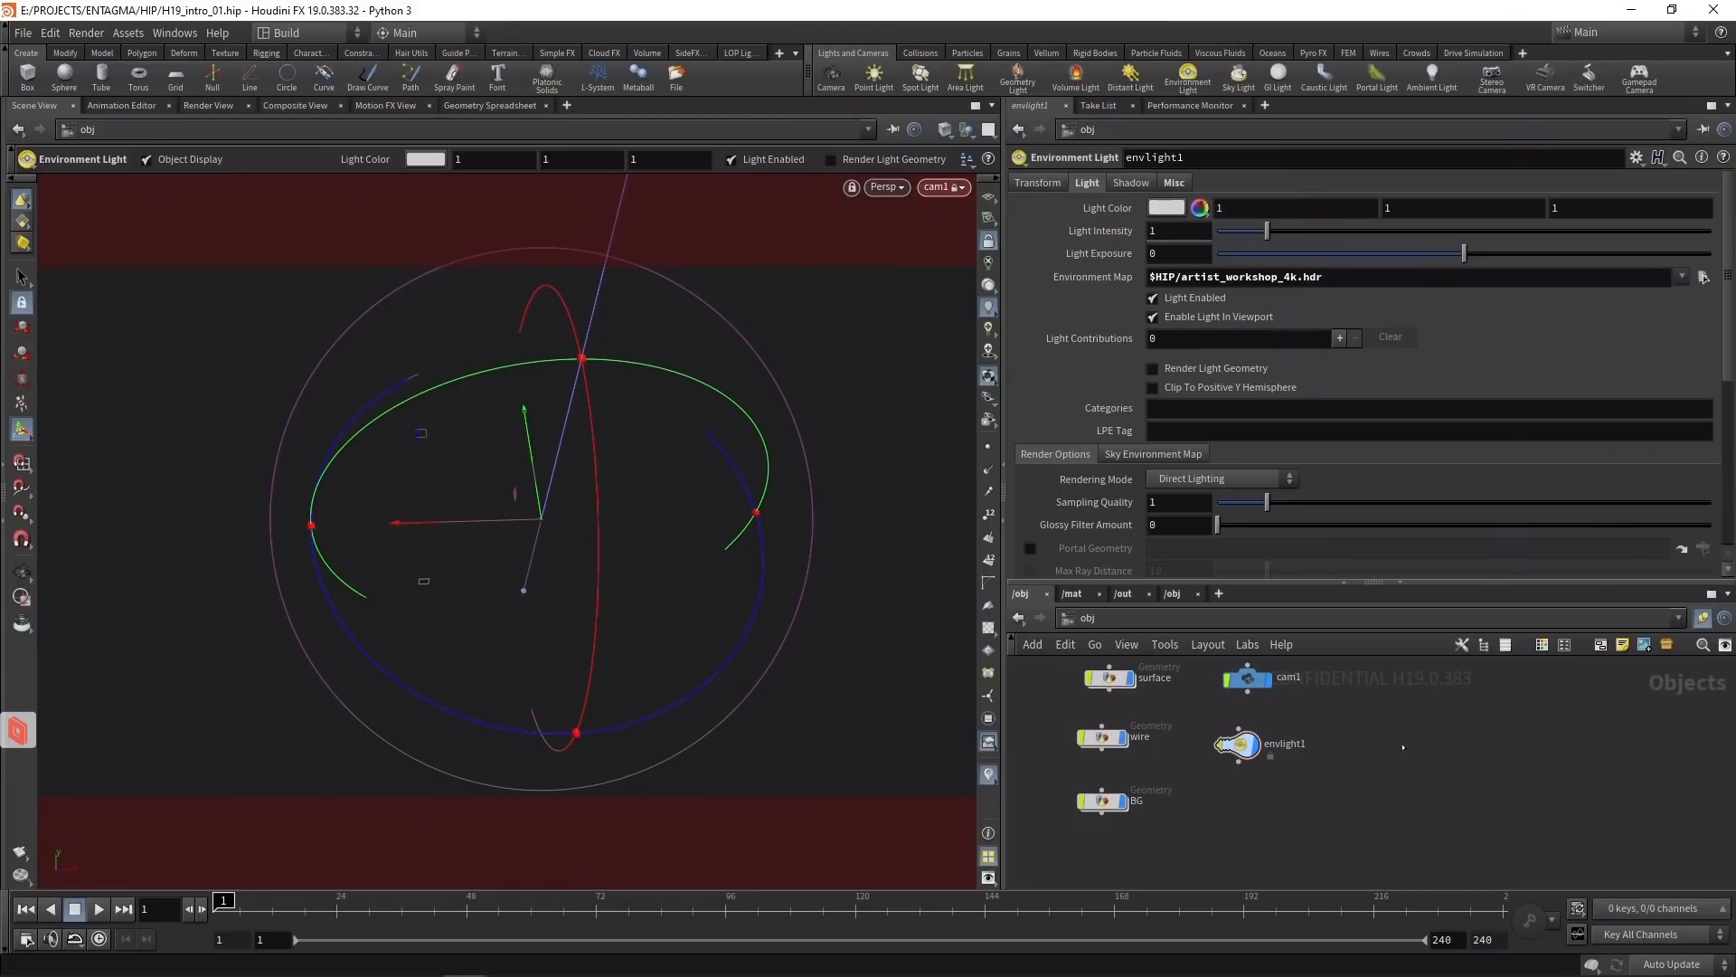
pyautogui.moveTo(1240, 744); pyautogui.dragTo(1249, 737)
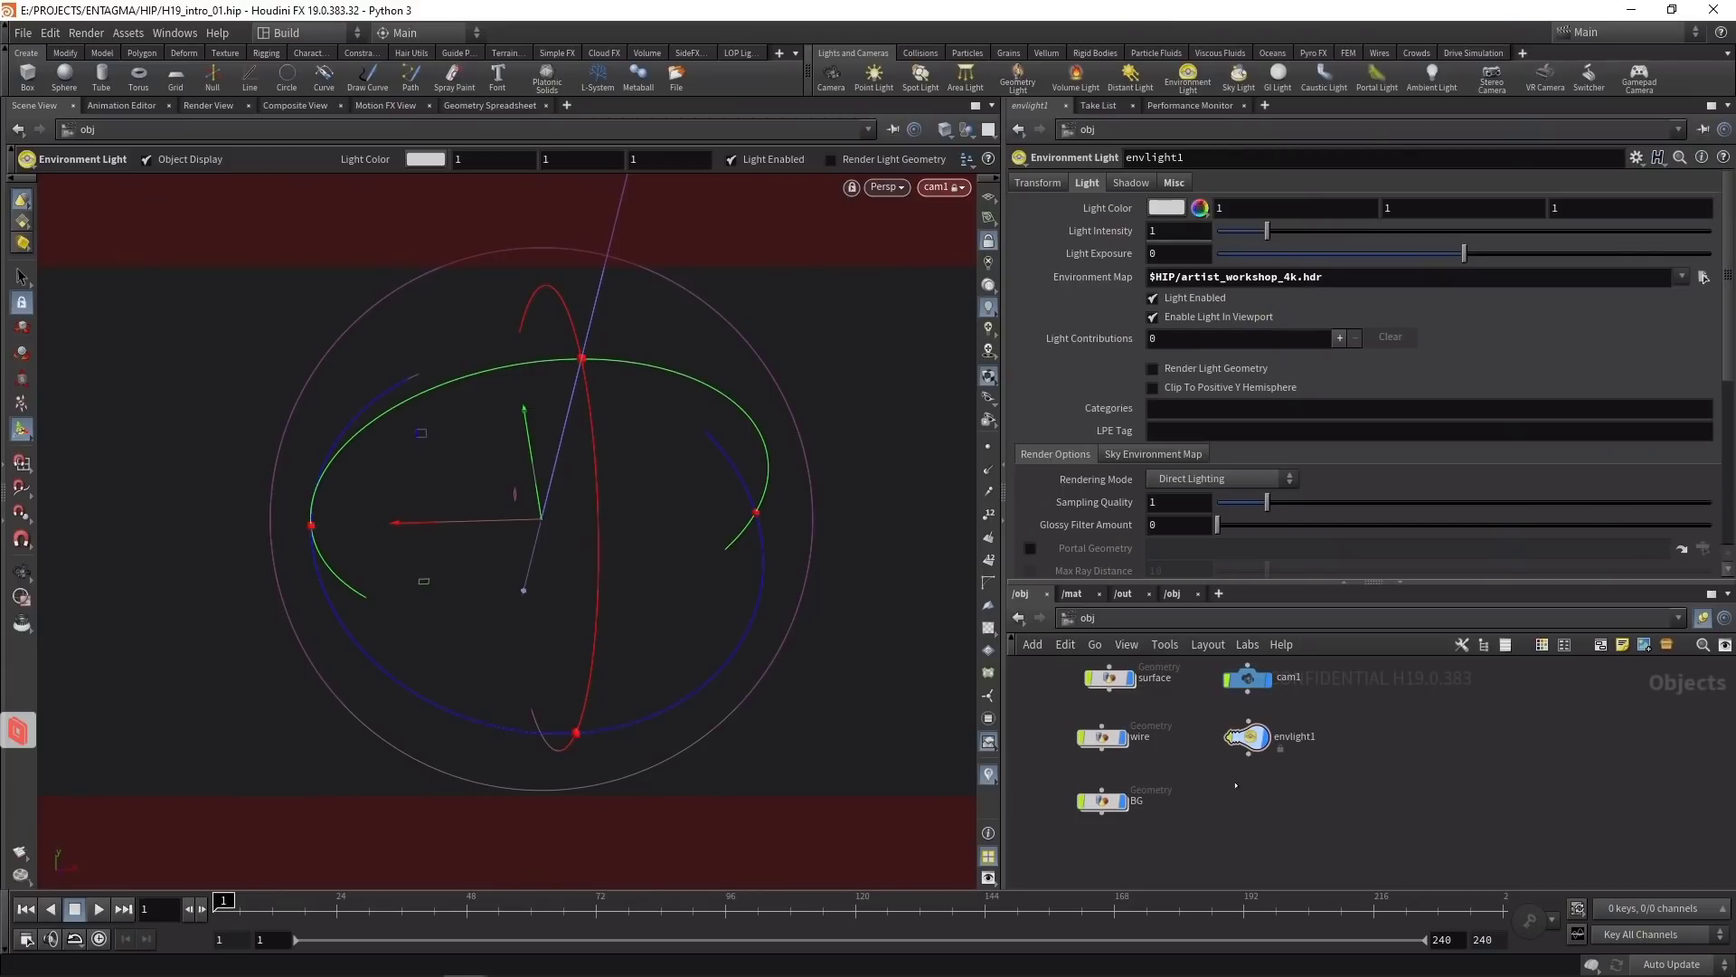
pyautogui.hotkey('ctrl', 's')
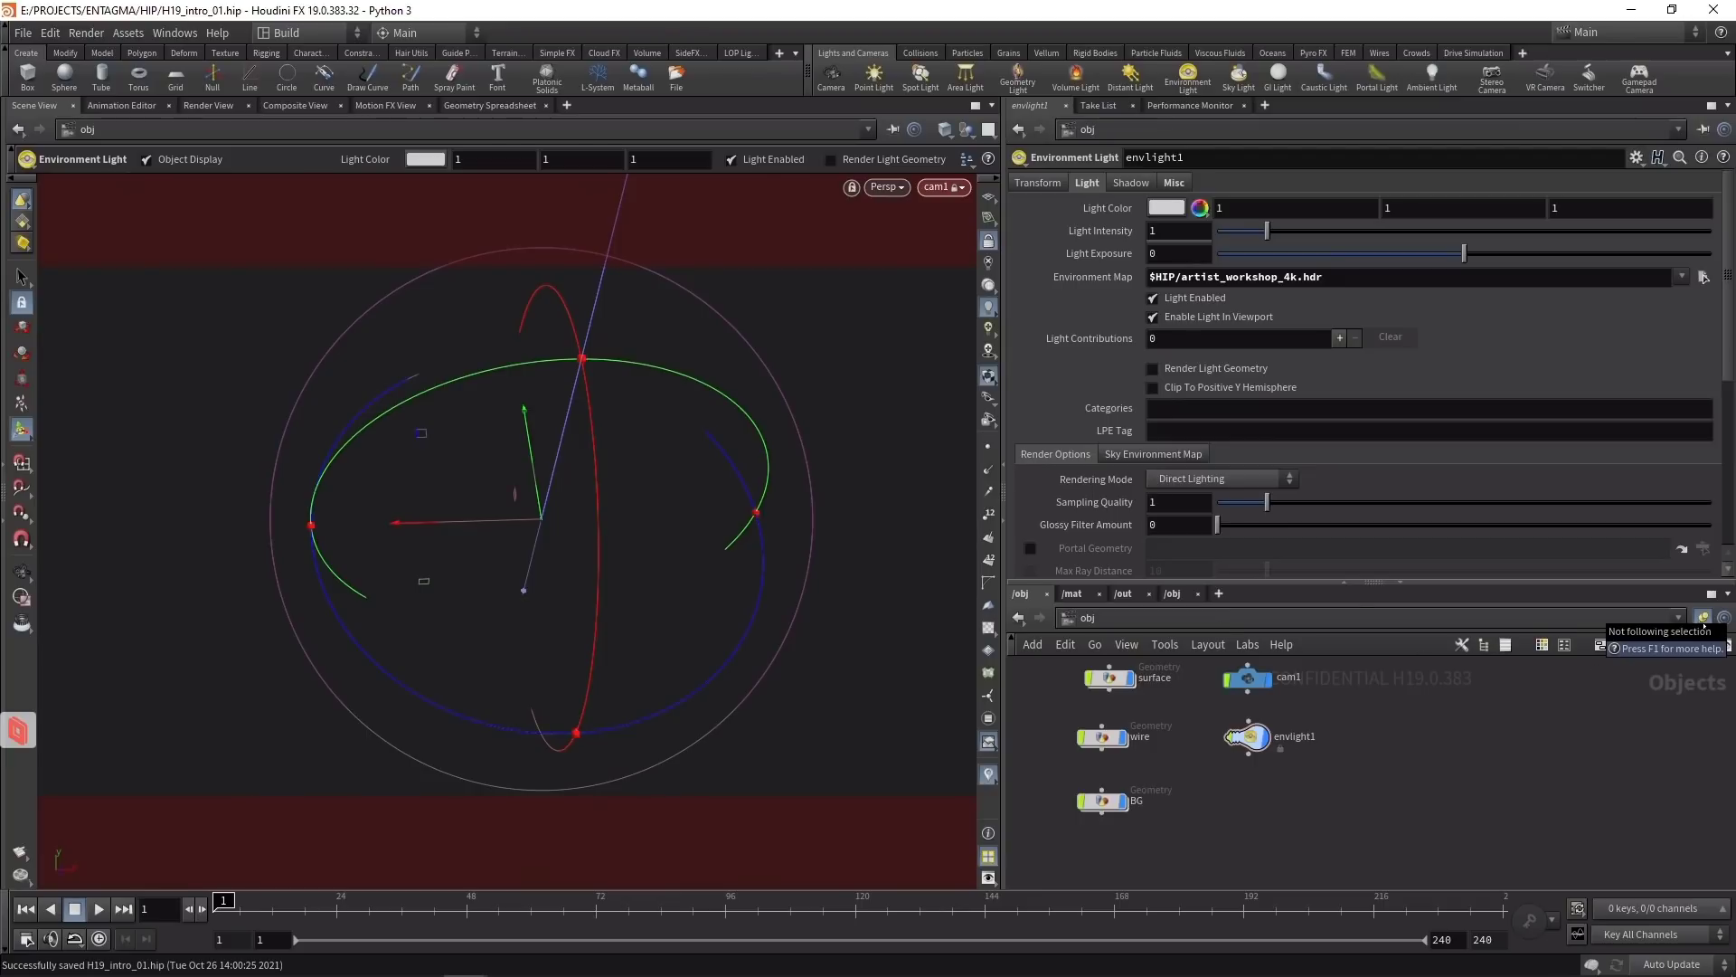
pyautogui.hotkey('ctrl', 't')
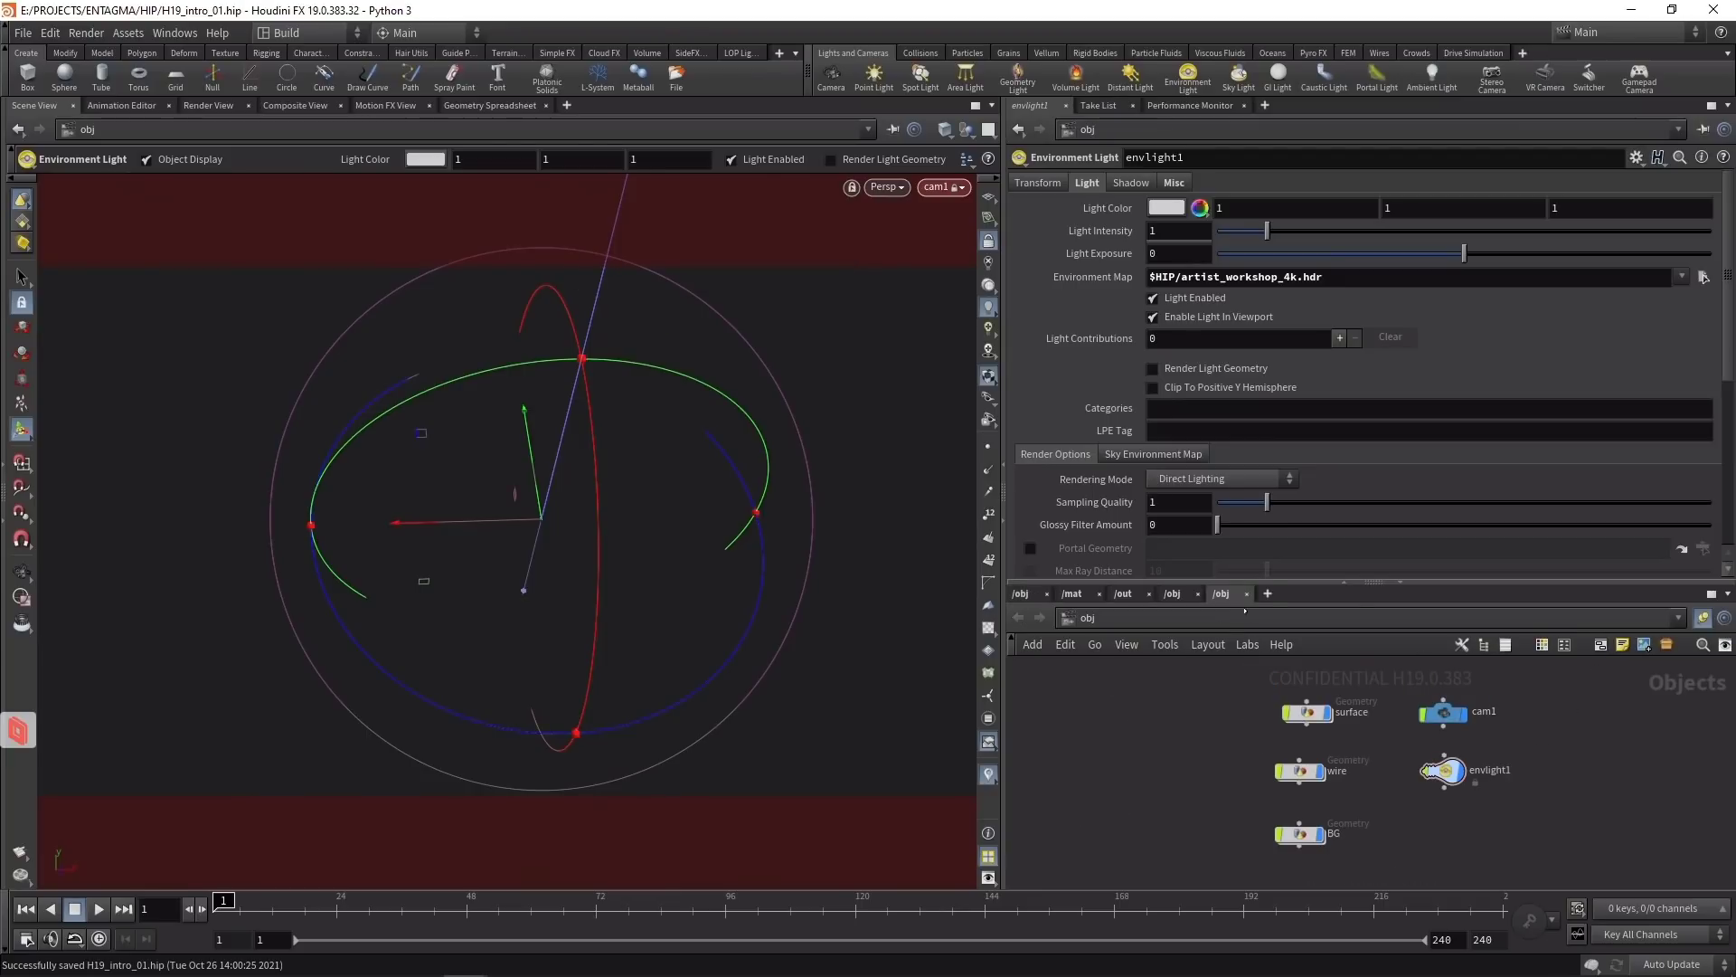
pyautogui.click(1083, 623)
pyautogui.click(1102, 680)
pyautogui.hotkey('ctrl', 'w')
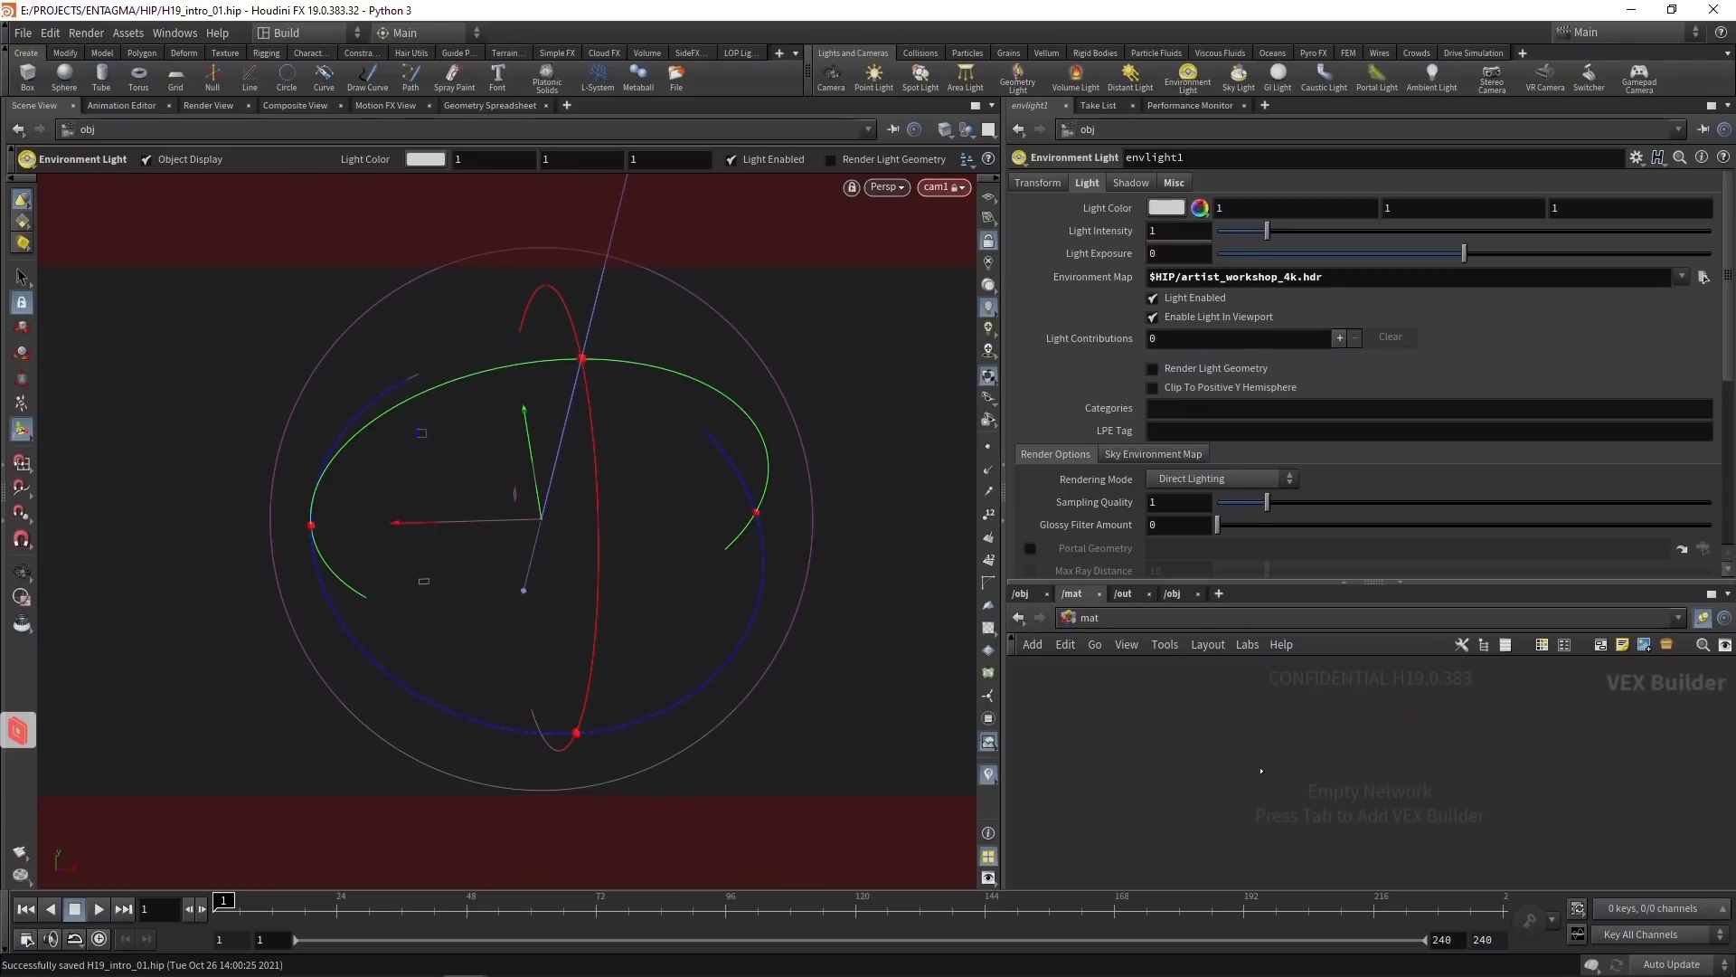
# Step: Add a Mtlx Standard Surface node to the material network
pyautogui.press('Tab')
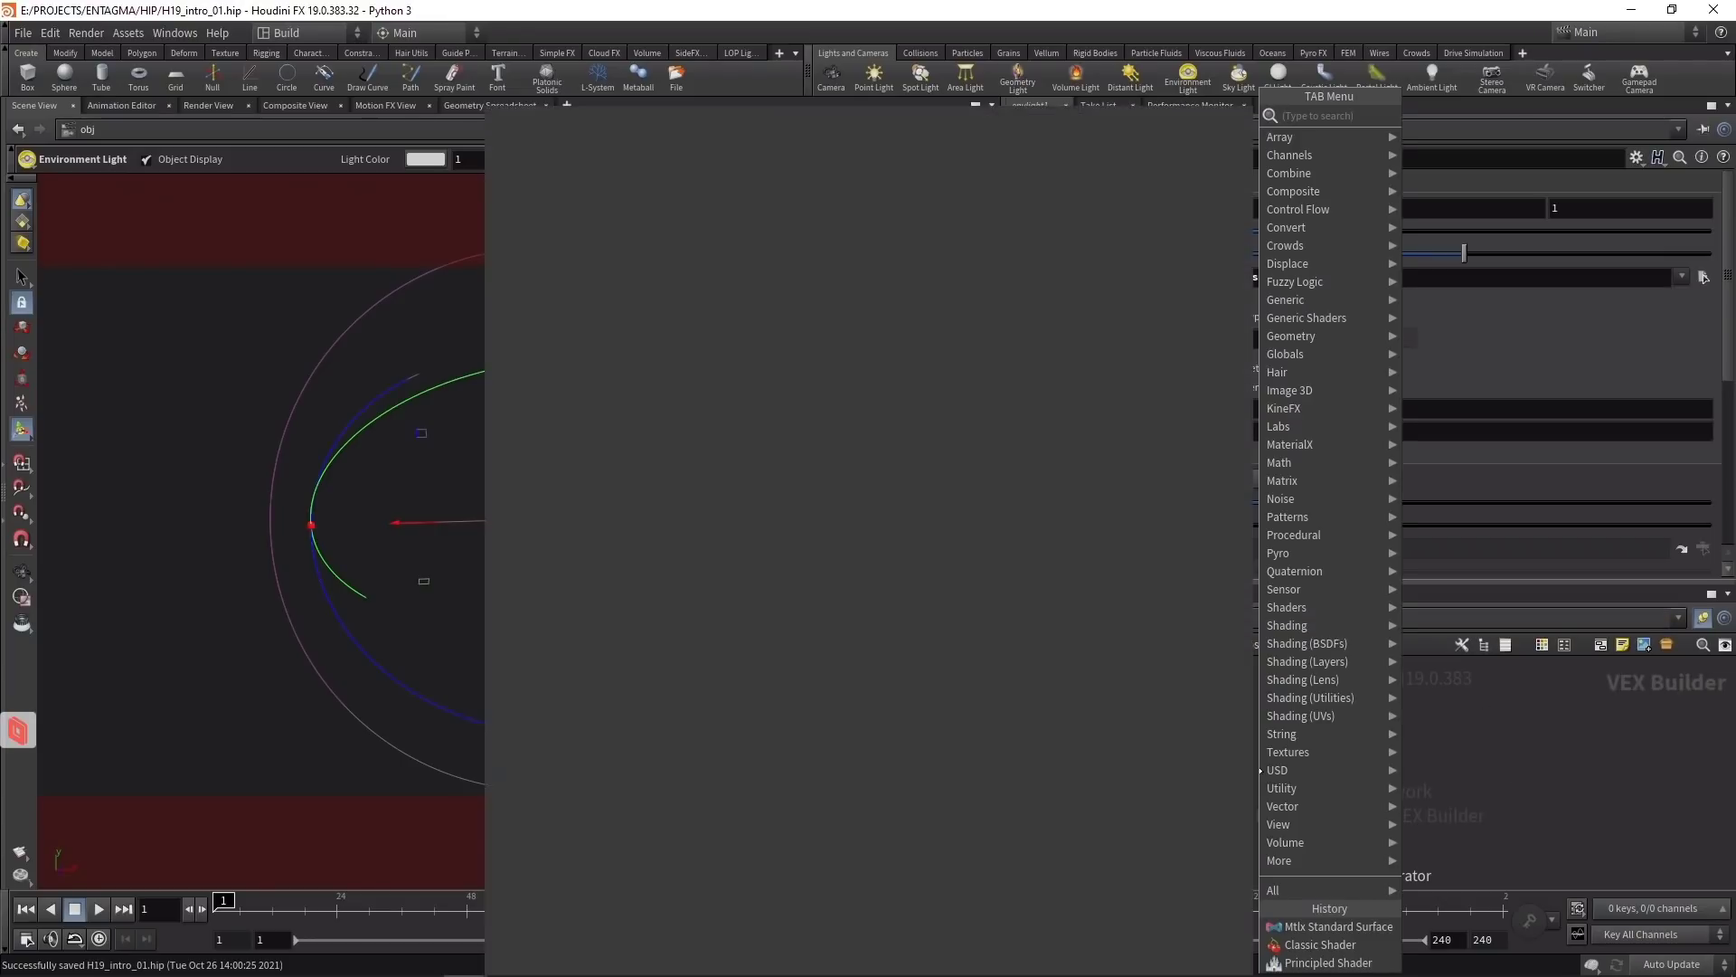
pyautogui.write('sta')
pyautogui.click(1476, 169)
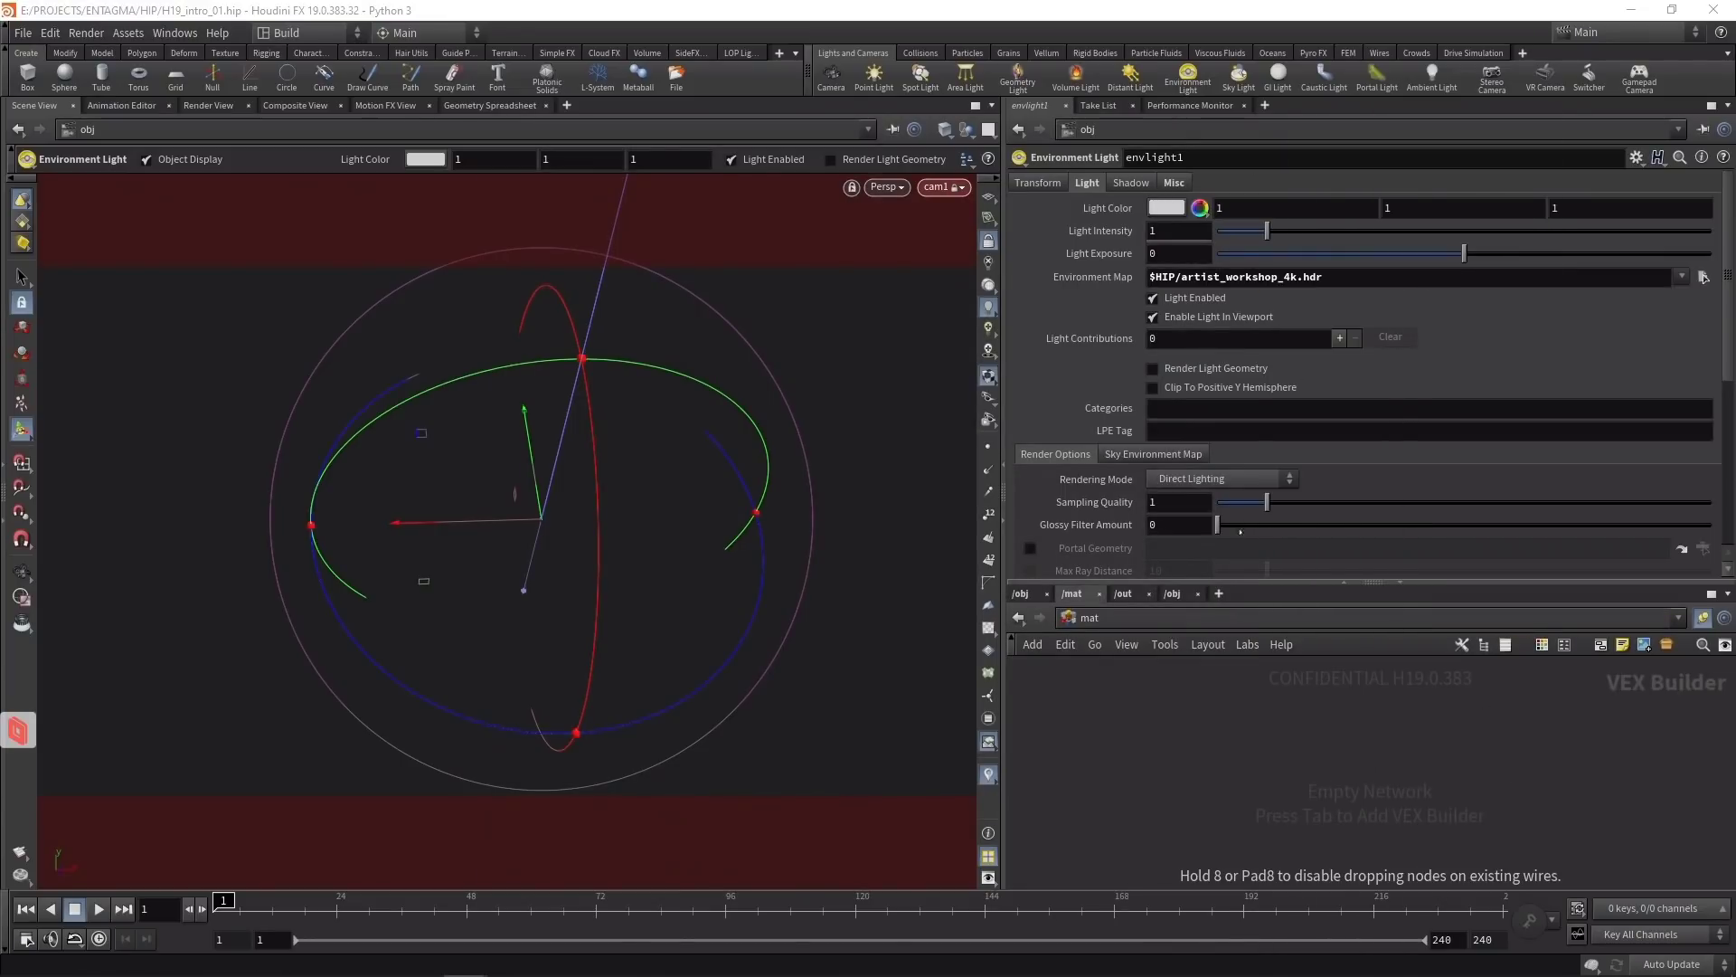
pyautogui.click(1176, 755)
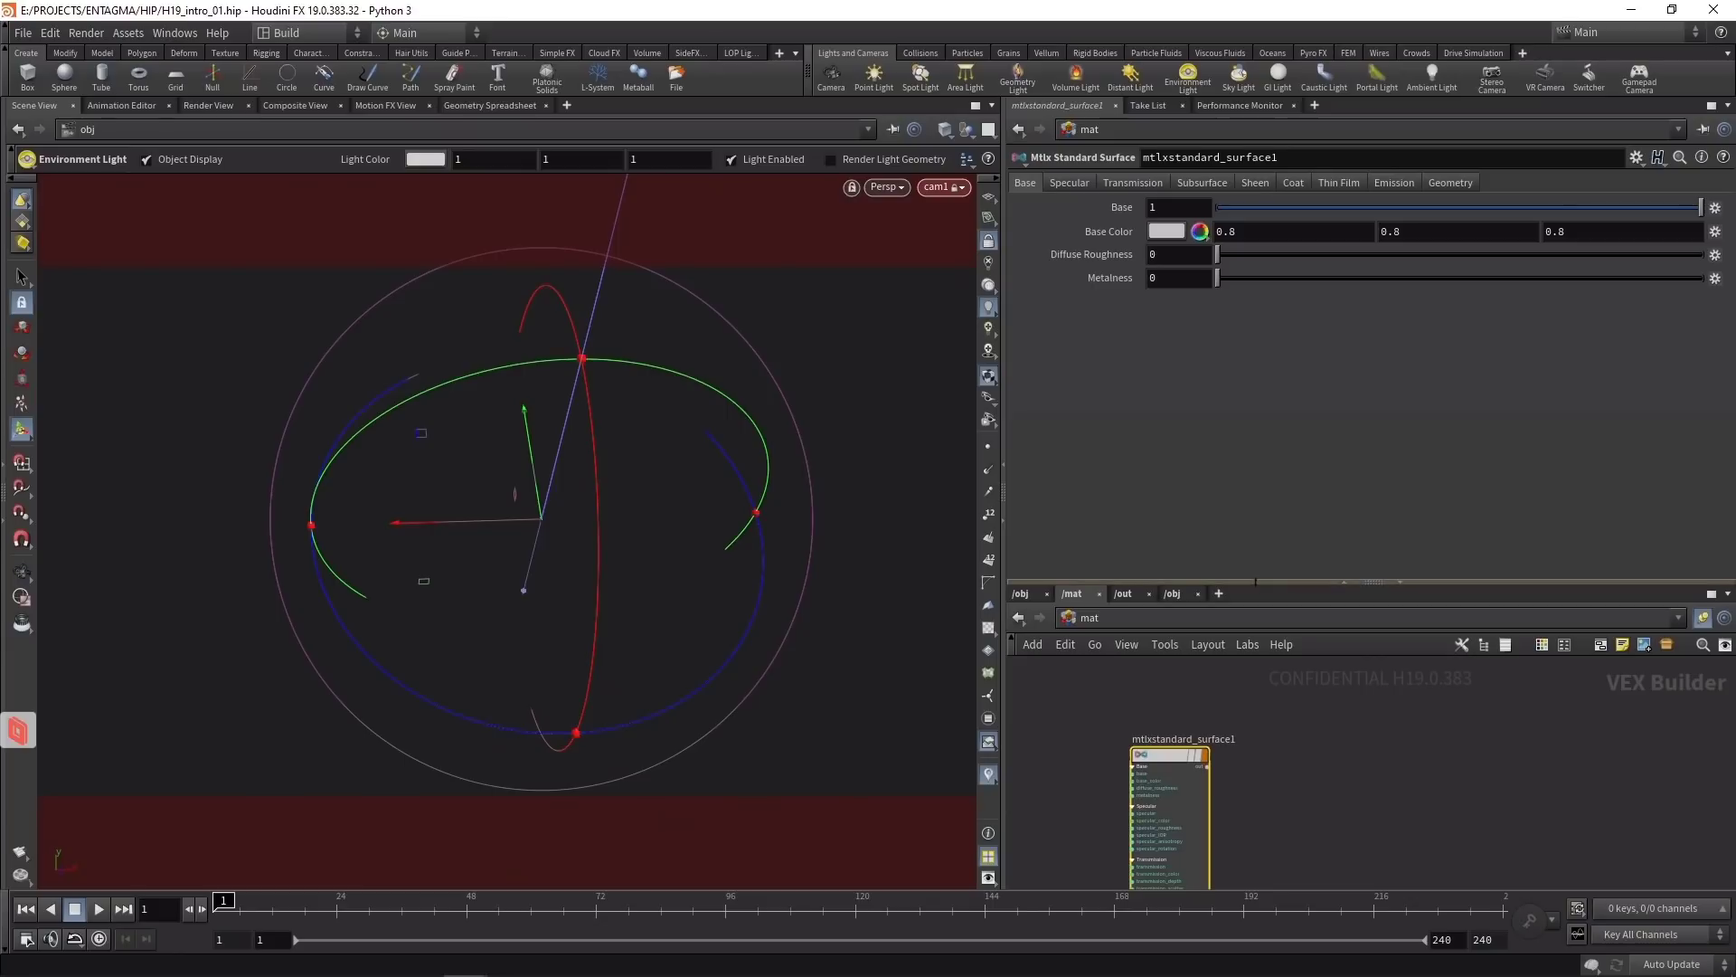
pyautogui.moveTo(1249, 594); pyautogui.dragTo(1266, 504)
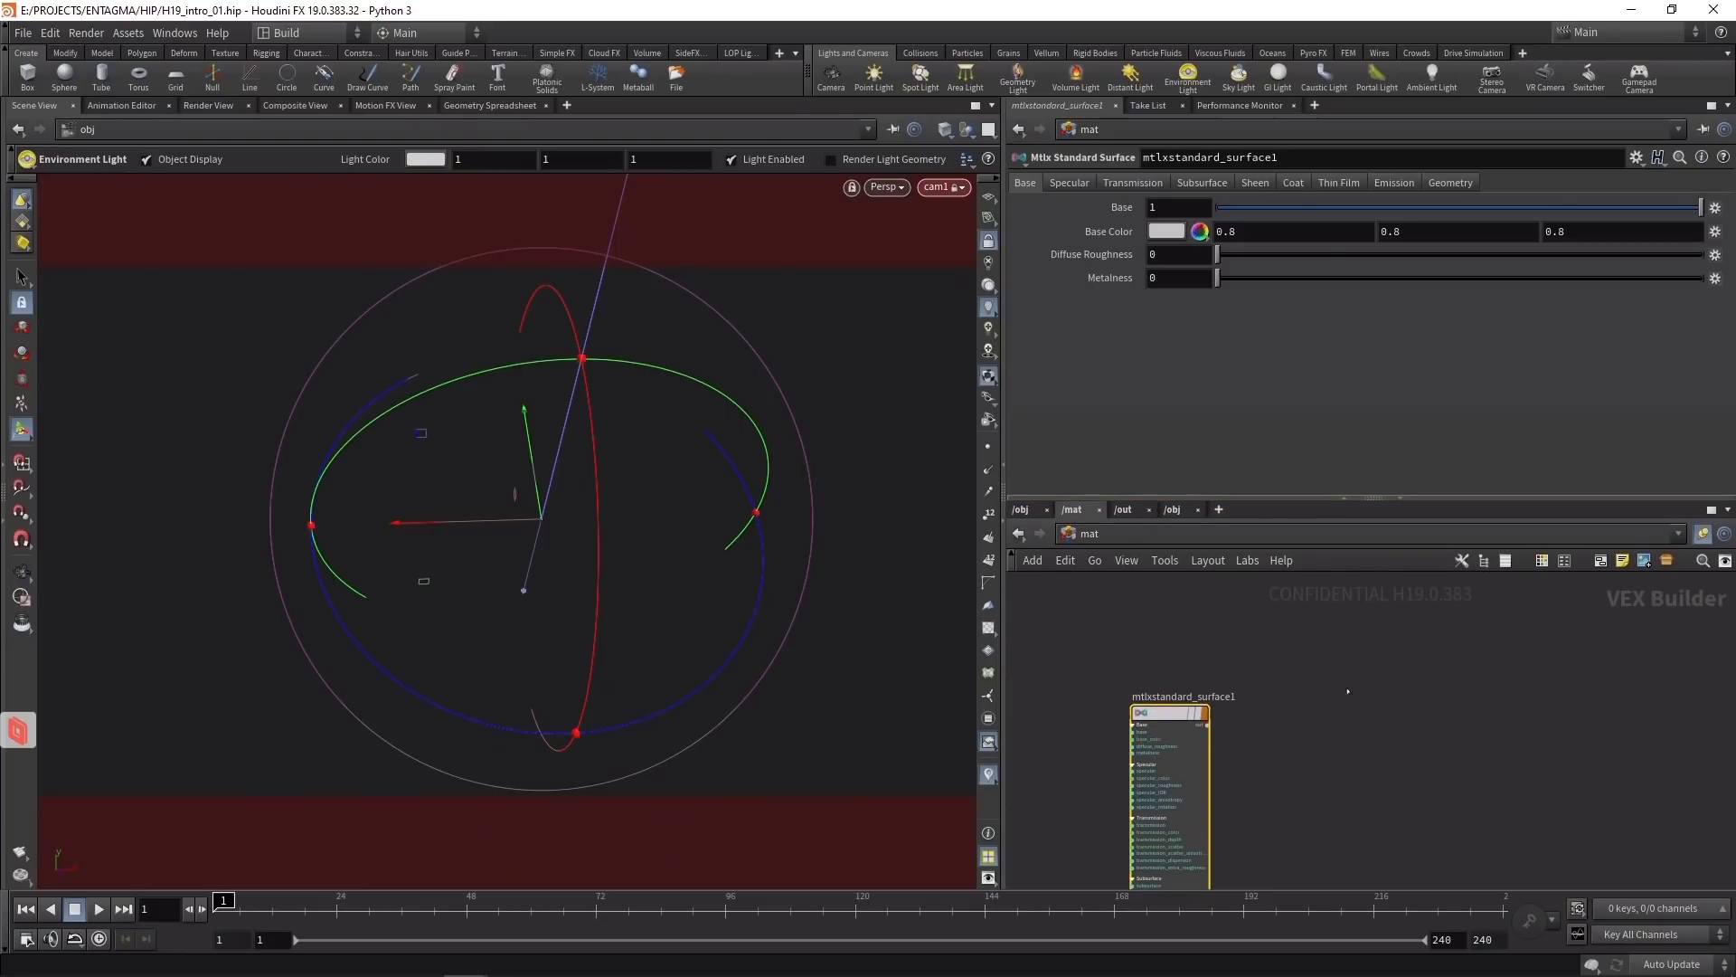
pyautogui.moveTo(1336, 743); pyautogui.dragTo(1321, 683, button='middle')
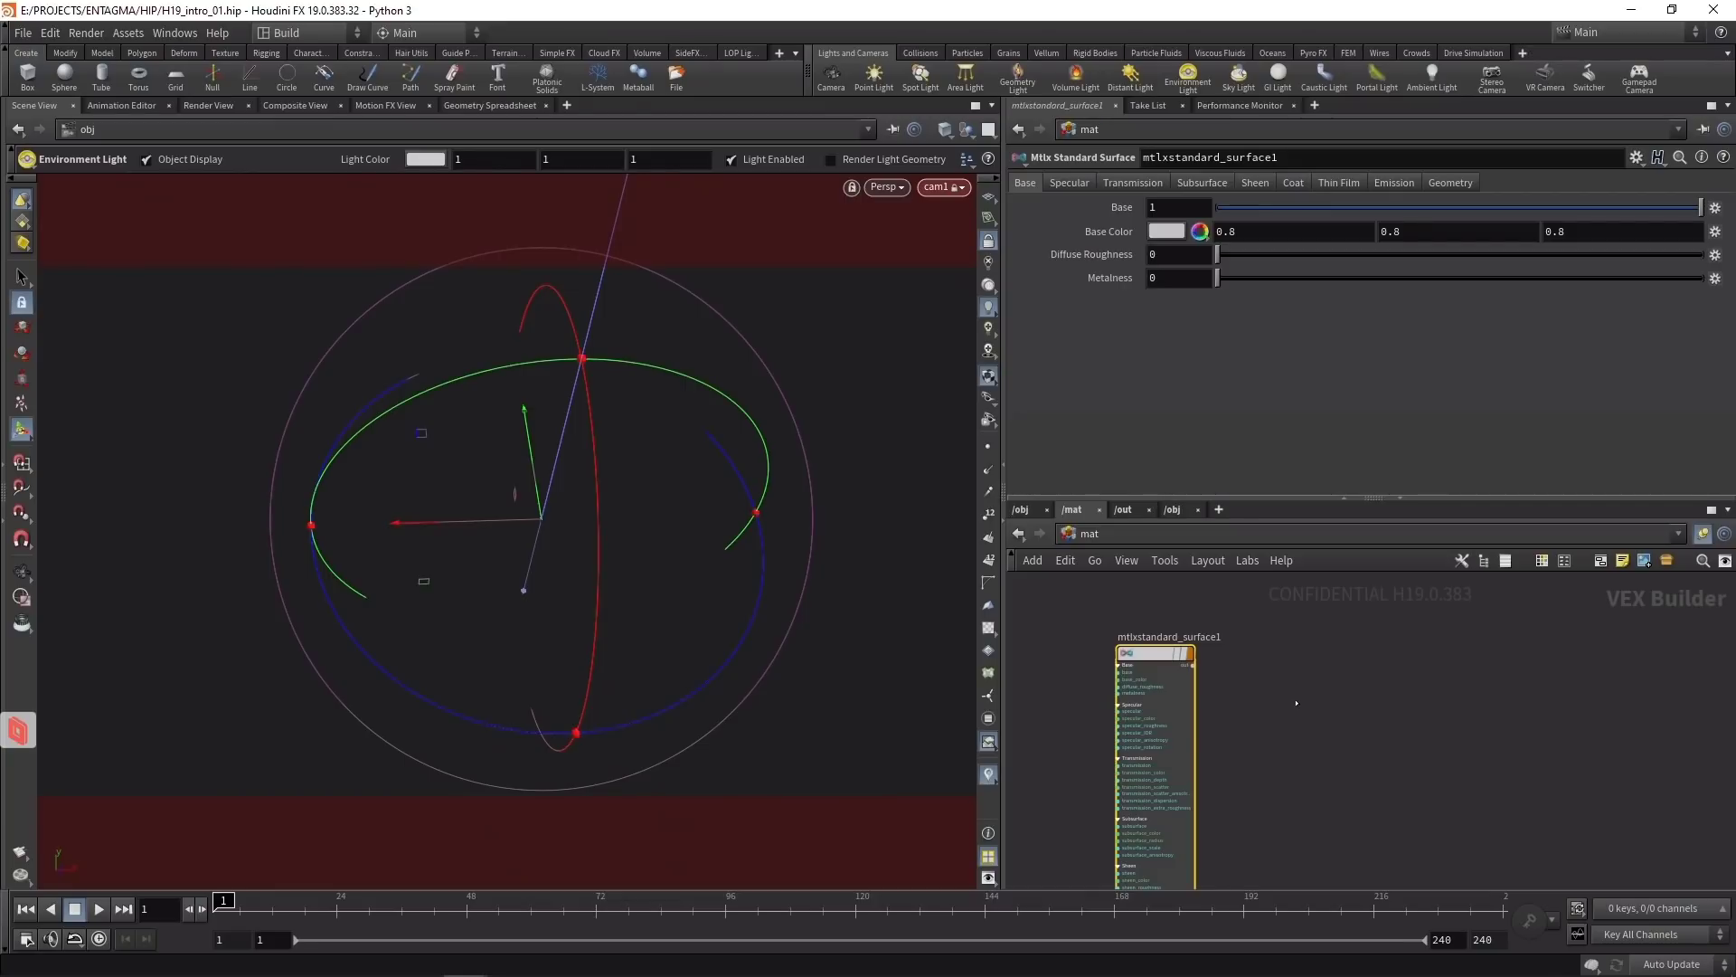
# Step: Duplicate the standard surface material twice to have one shader for each of the three objects
pyautogui.moveTo(1300, 631); pyautogui.dragTo(1256, 732)
pyautogui.hotkey('ctrl', 'c')
pyautogui.hotkey('ctrl', 'v')
pyautogui.hotkey('ctrl', 'v')
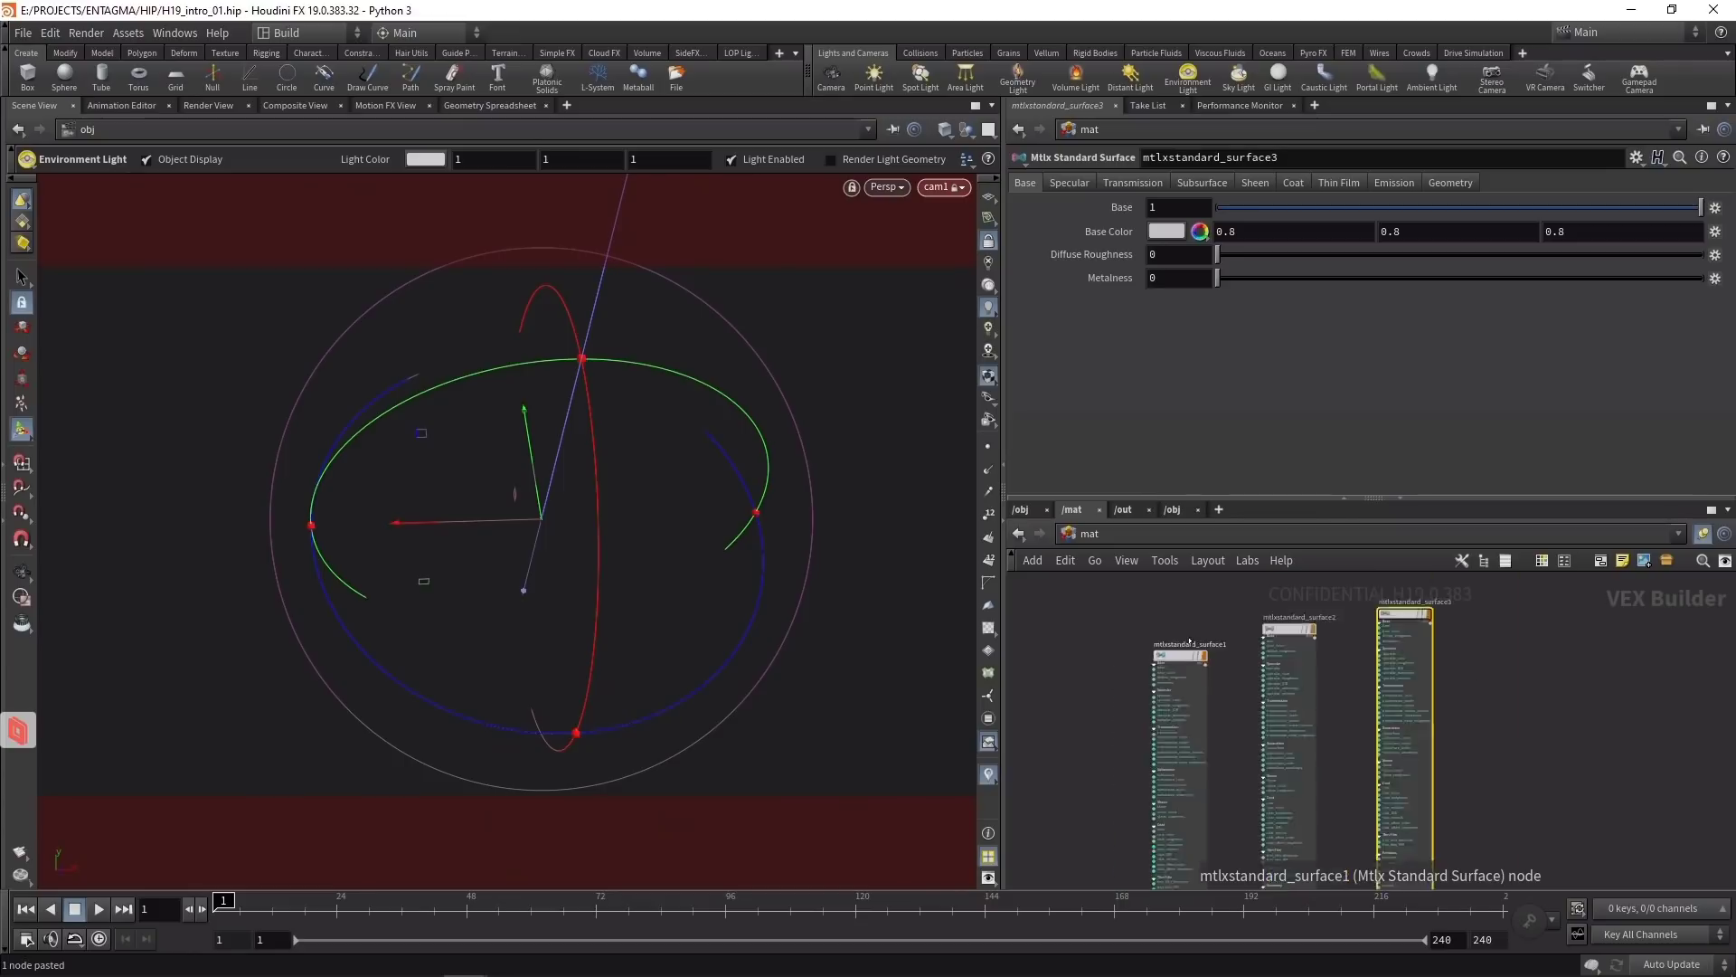
# Step: Rename the three standard surface materials to surface, wire and BG
pyautogui.doubleClick(1187, 654)
pyautogui.write('surface')
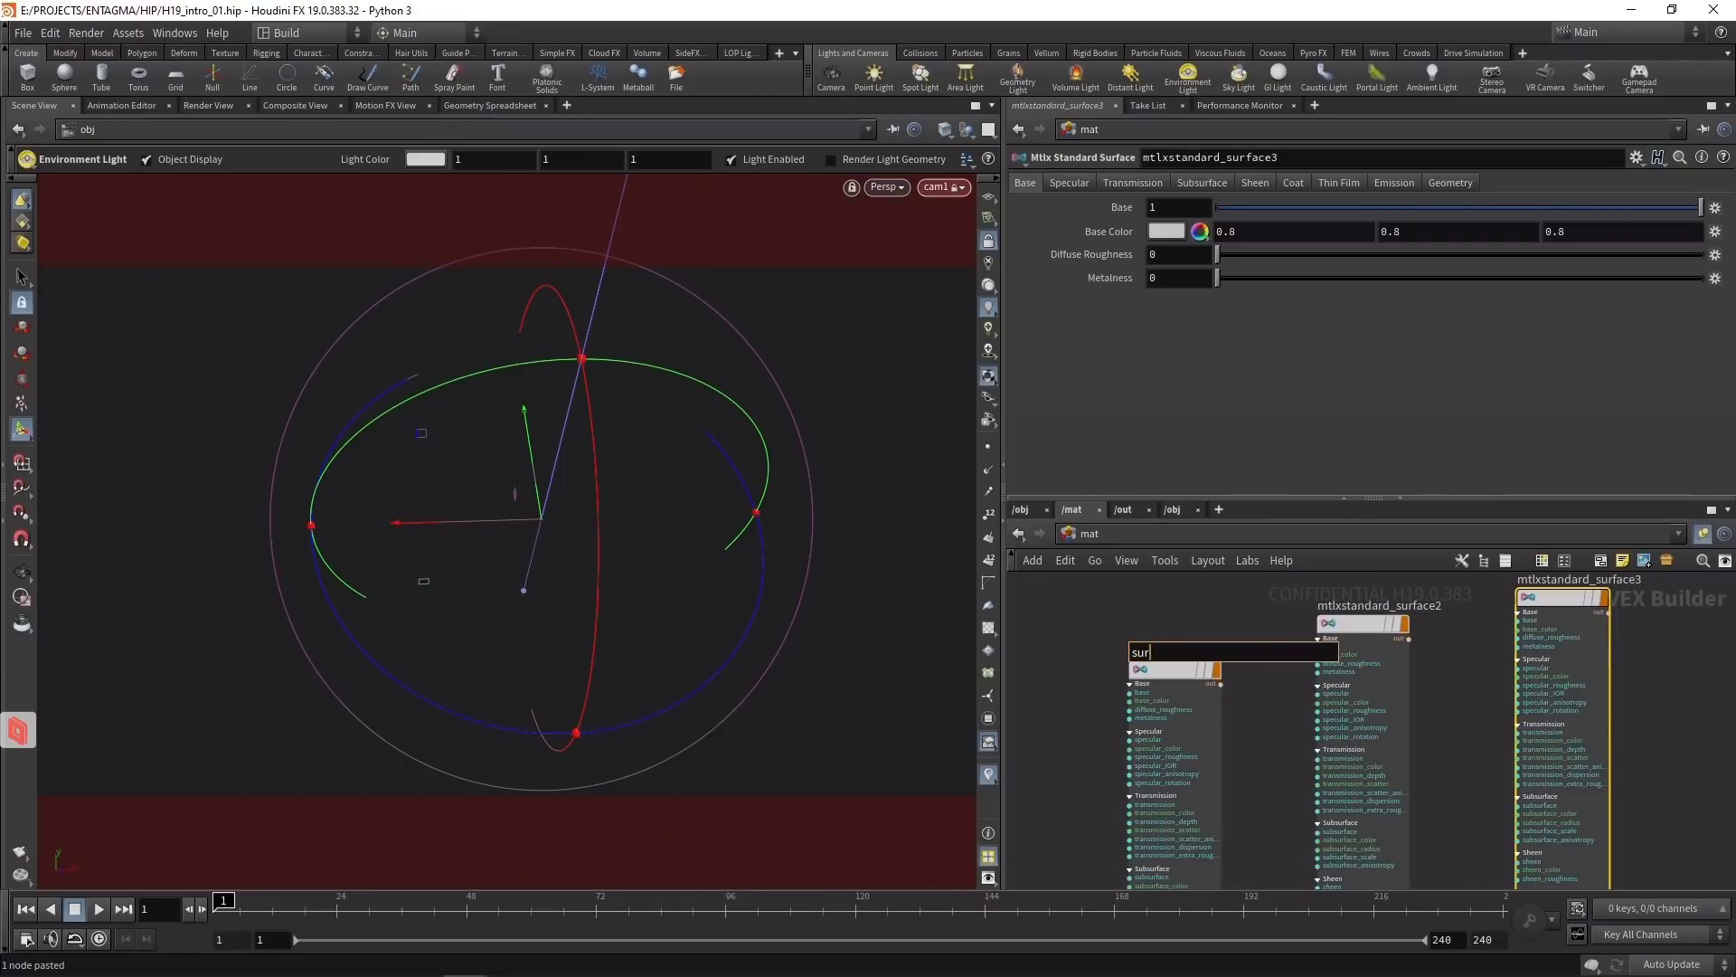
pyautogui.press('Return')
pyautogui.doubleClick(1345, 605)
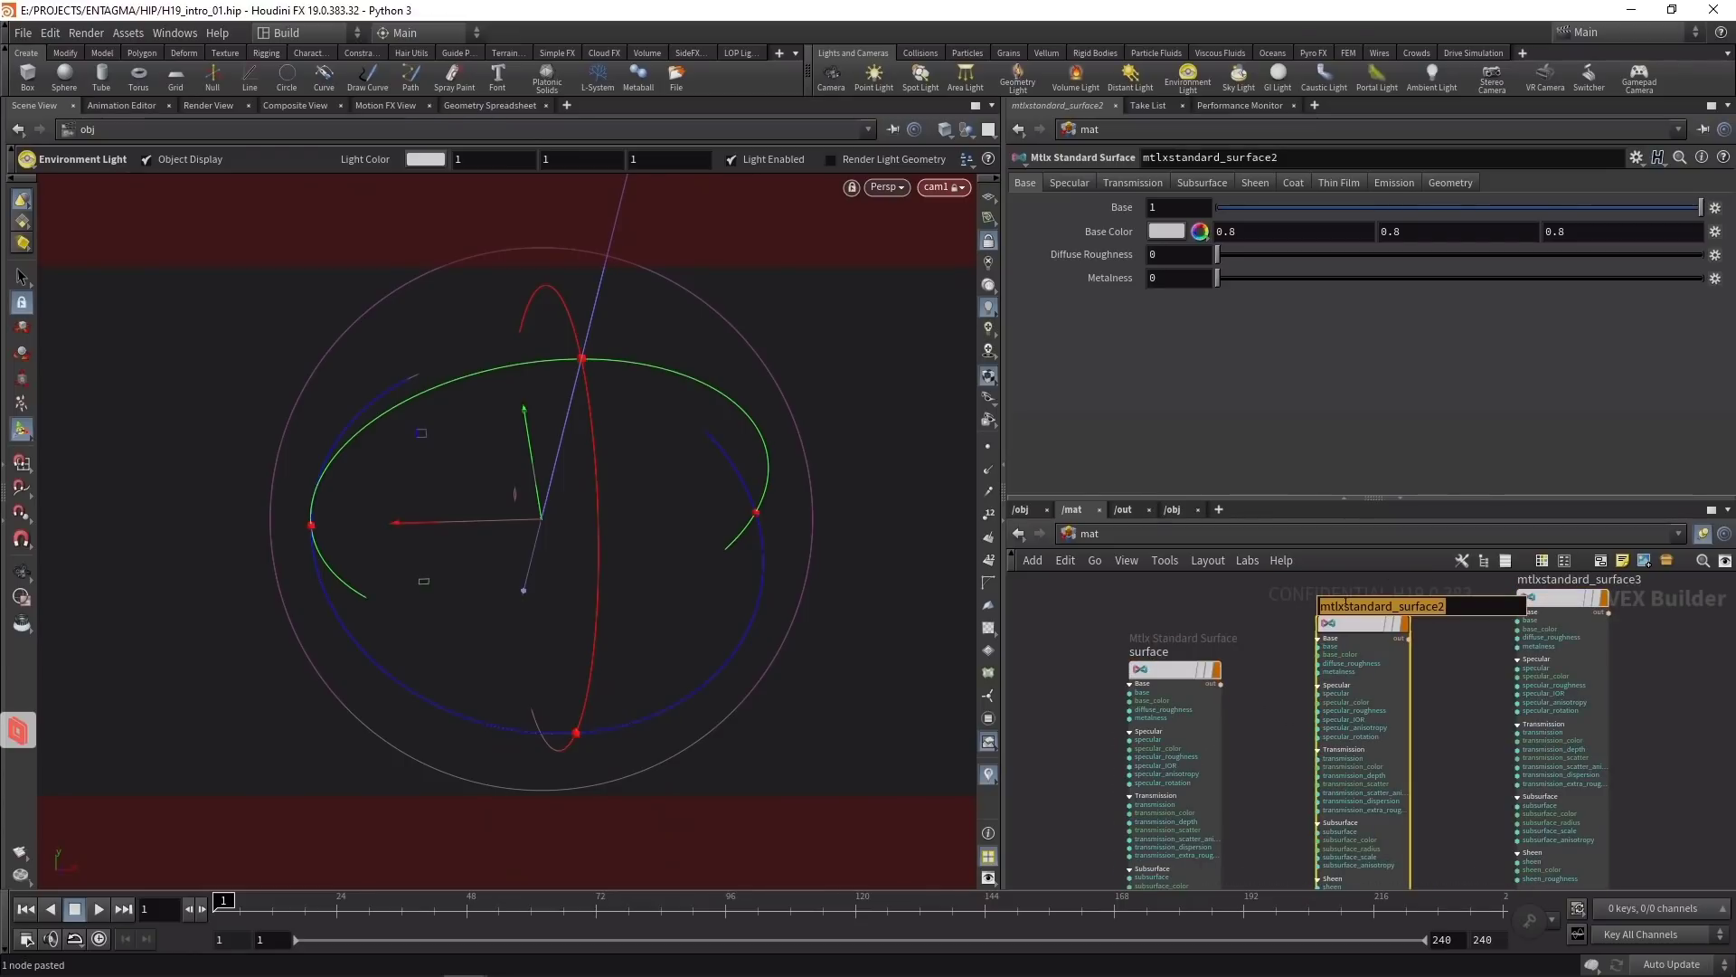
pyautogui.write('wire')
pyautogui.press('Return')
pyautogui.doubleClick(1613, 580)
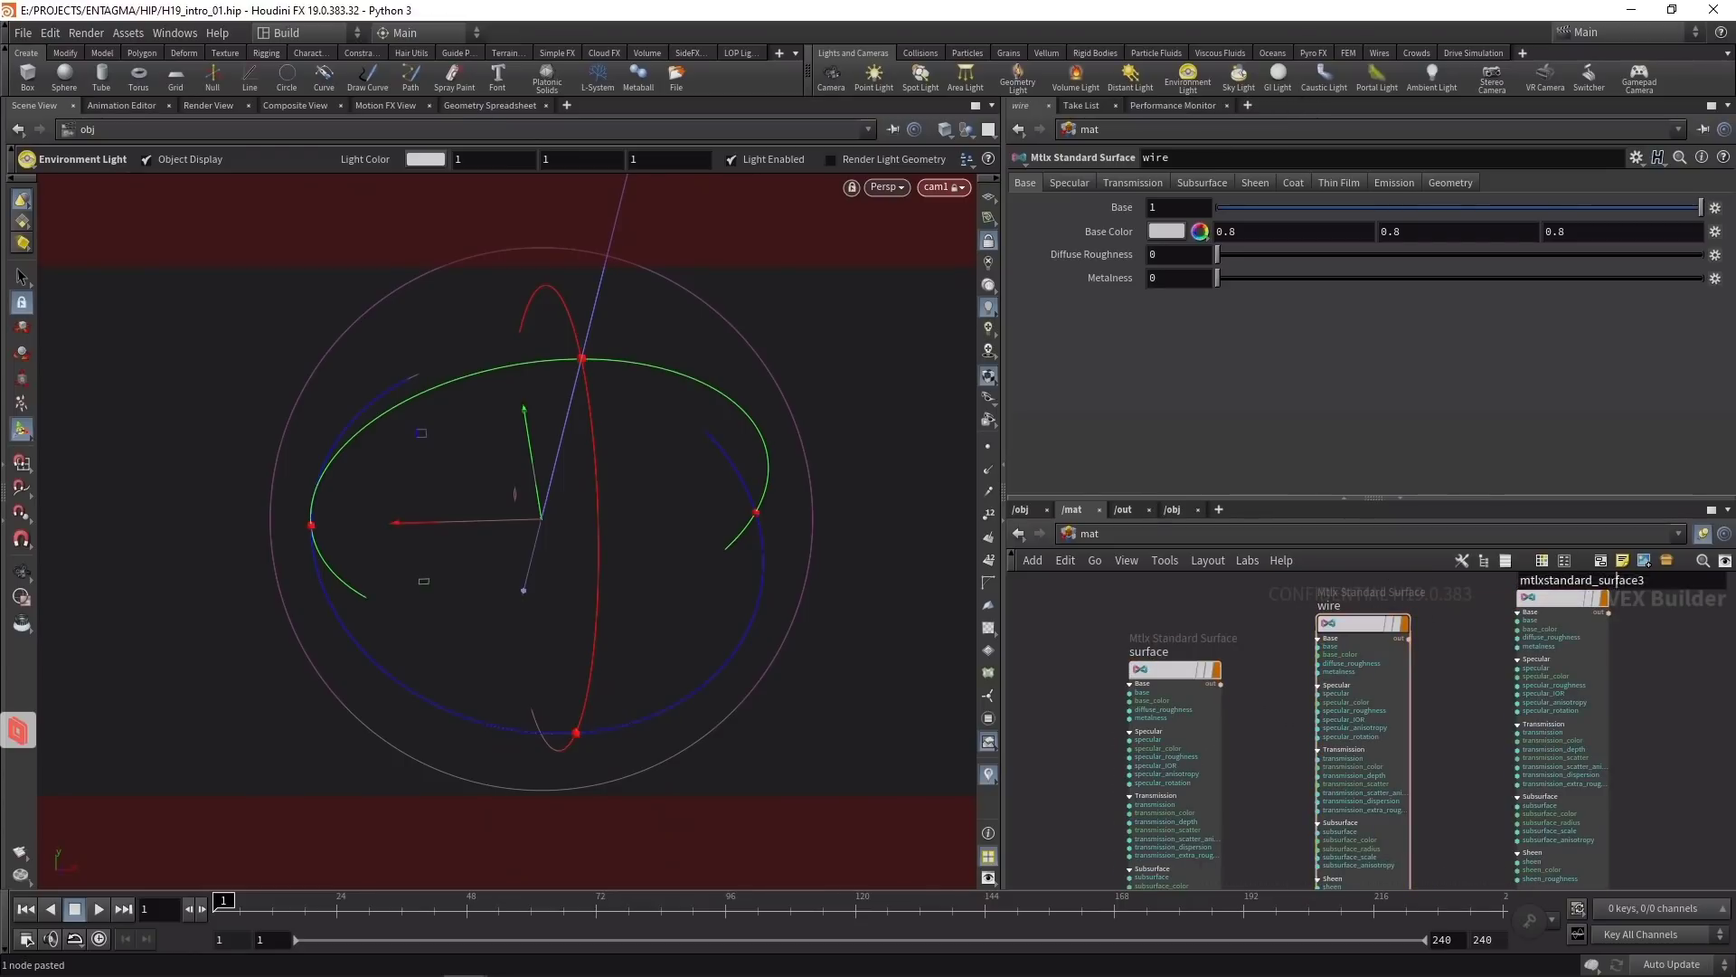
pyautogui.write('BG')
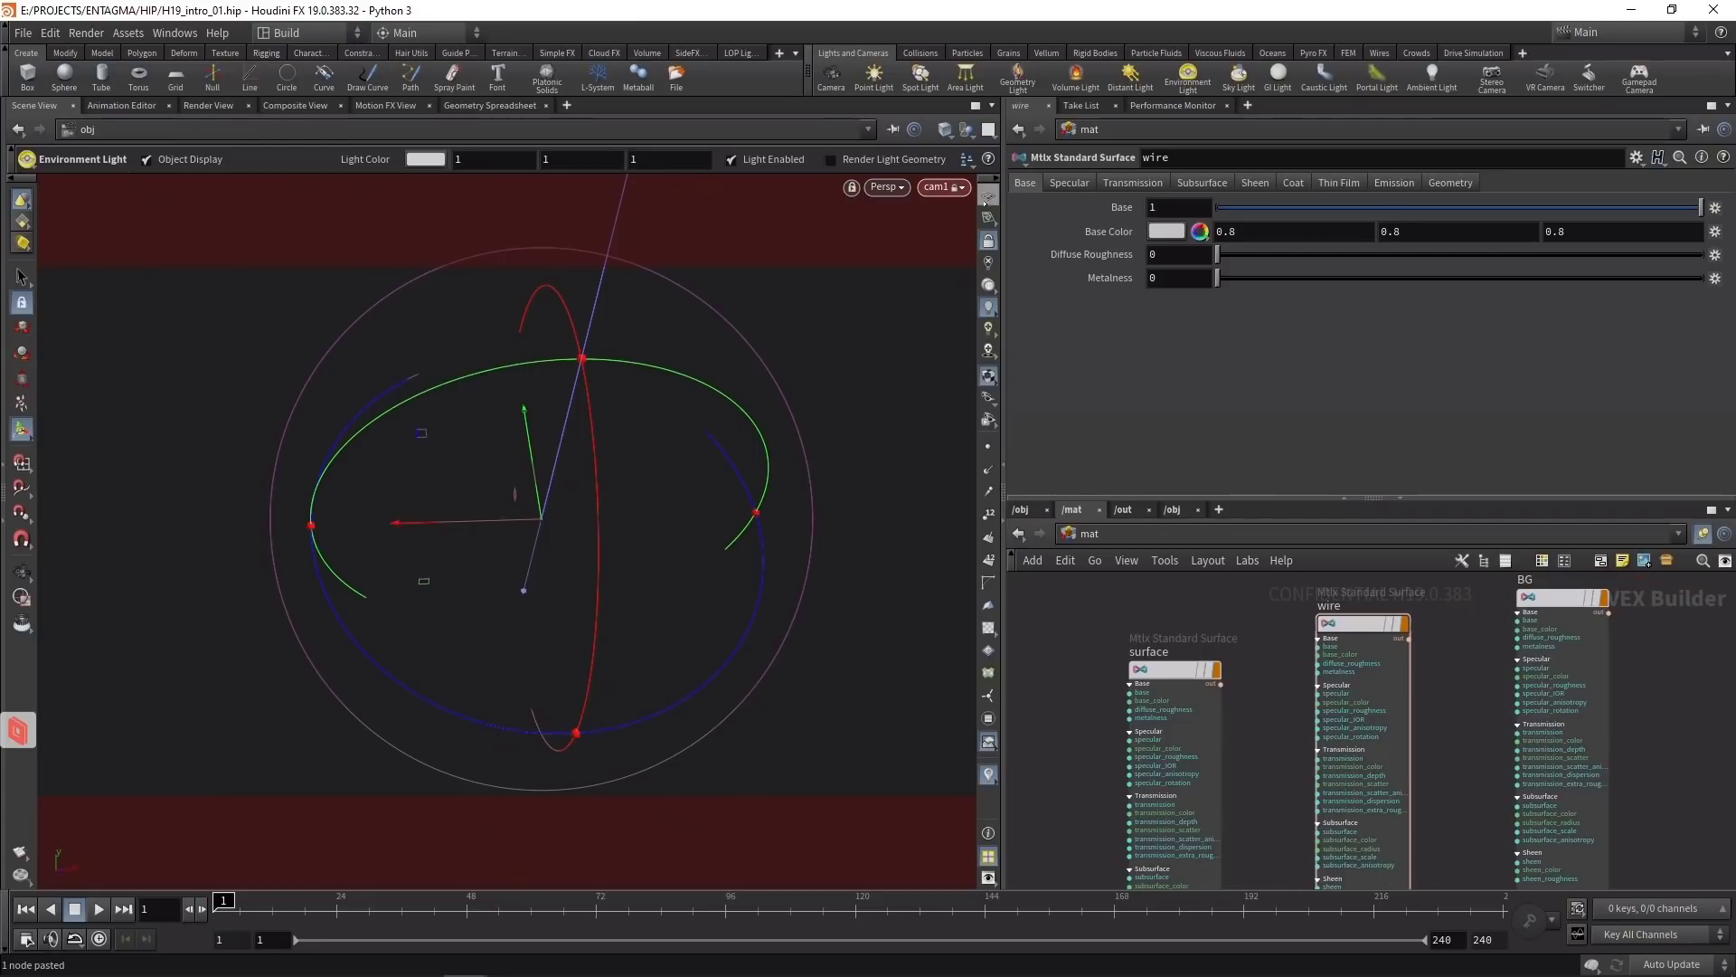
# Step: Refresh the viewport so the scene geometry draws again, and assign the surface material to the statue surface
pyautogui.click(945, 129)
pyautogui.click(1013, 349)
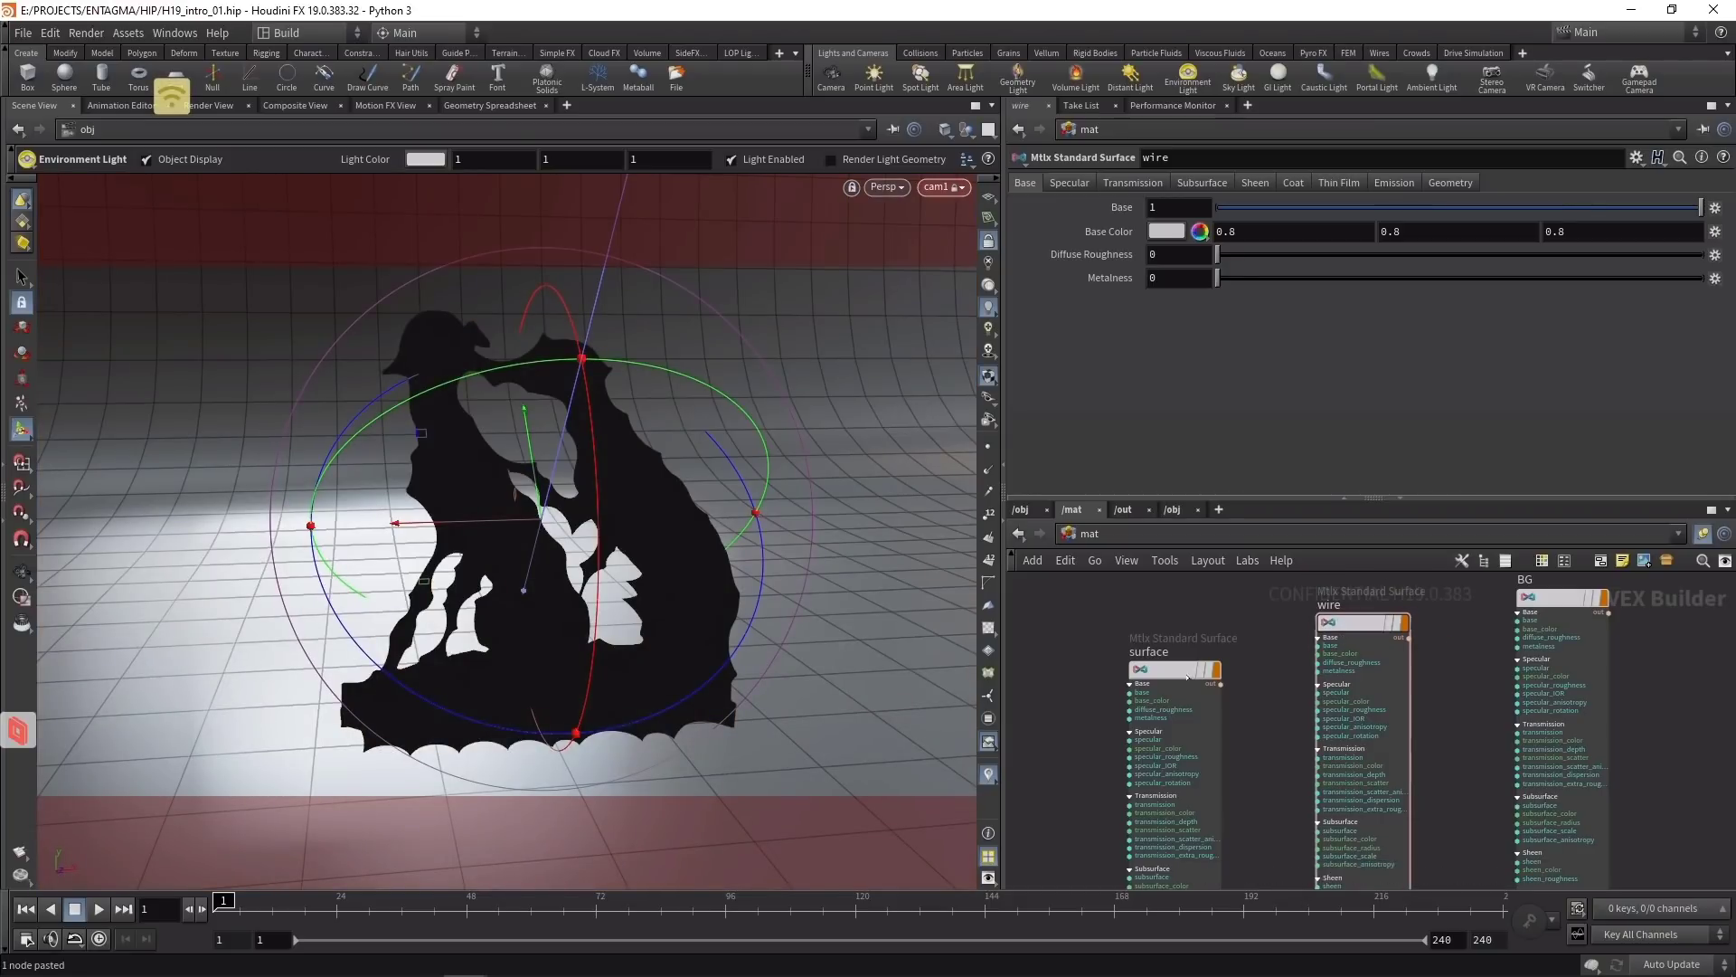
pyautogui.moveTo(1163, 674)
pyautogui.moveTo(1163, 673); pyautogui.dragTo(680, 545)
# Step: Assign the /mat/wire material to the wire object and save the scene file
pyautogui.moveTo(1358, 627)
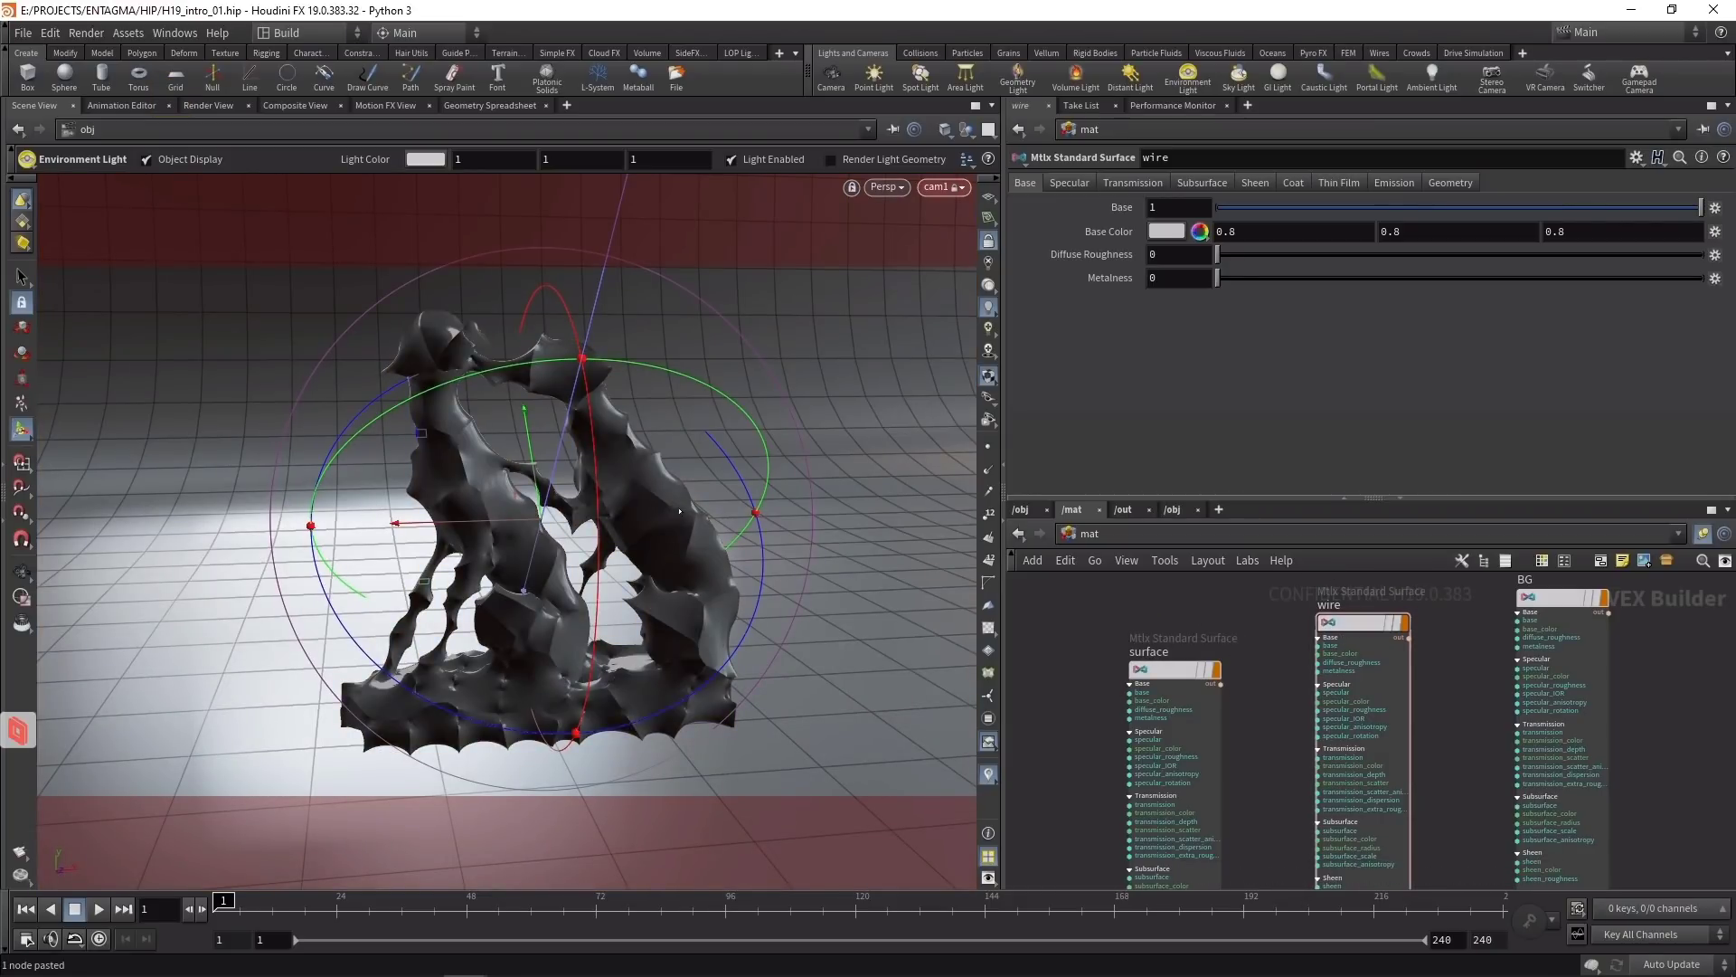
pyautogui.click(1021, 510)
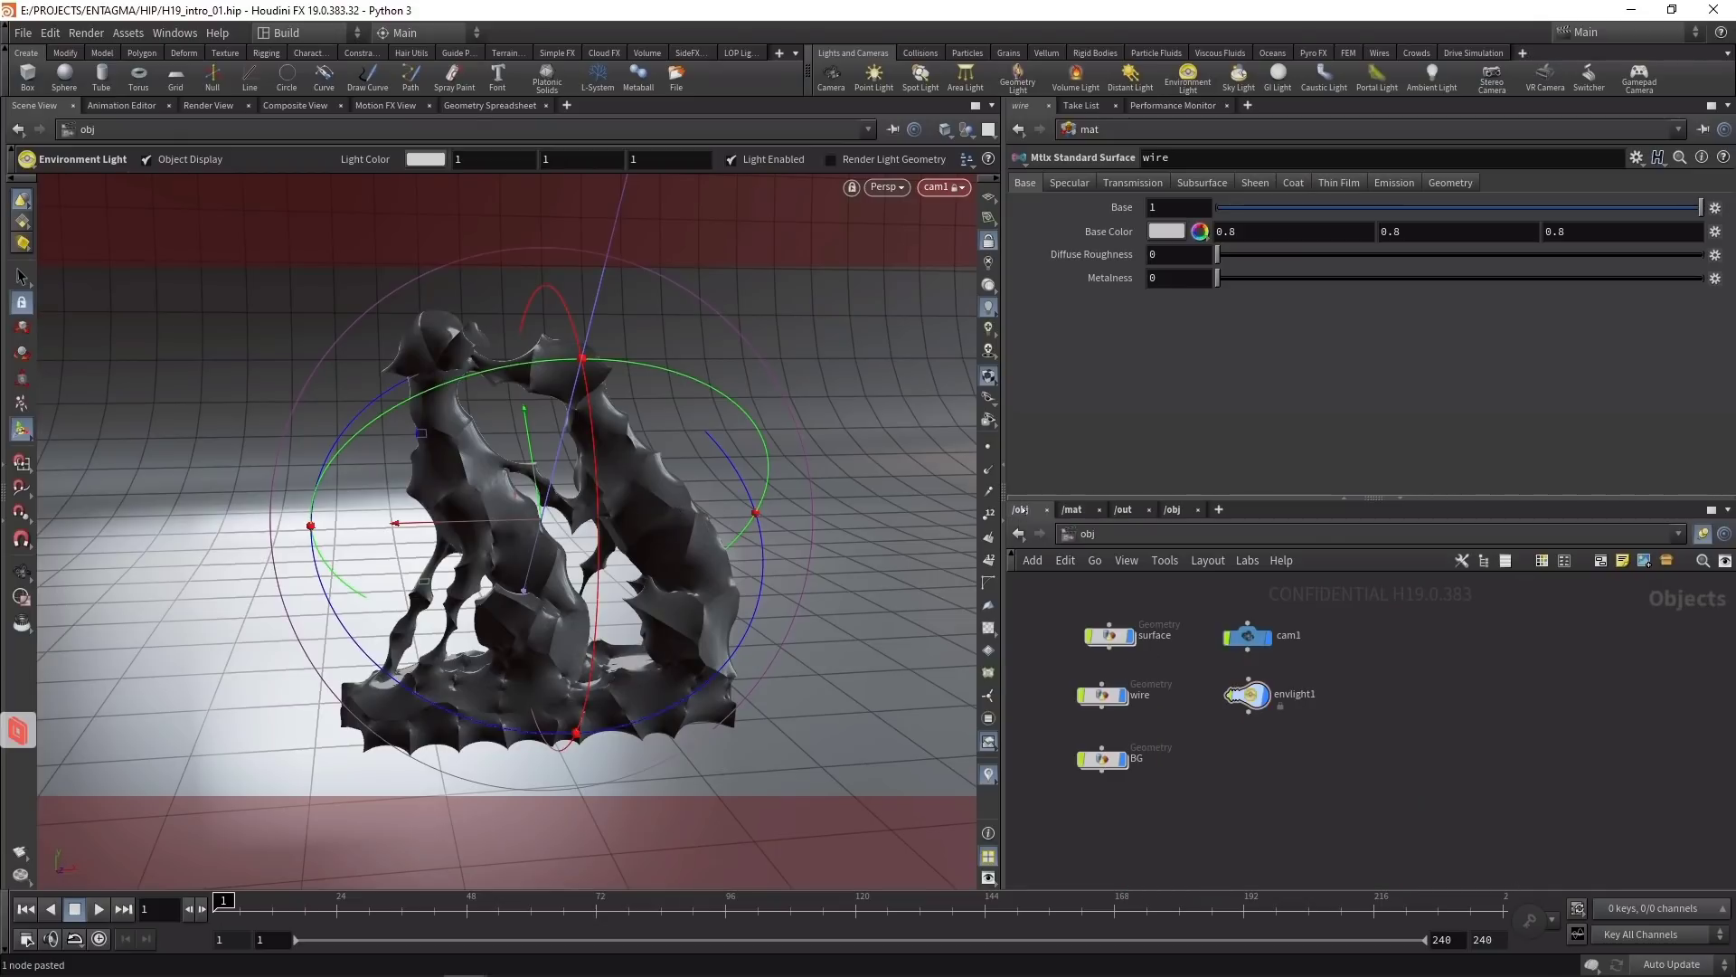
pyautogui.moveTo(1041, 686); pyautogui.dragTo(1156, 716)
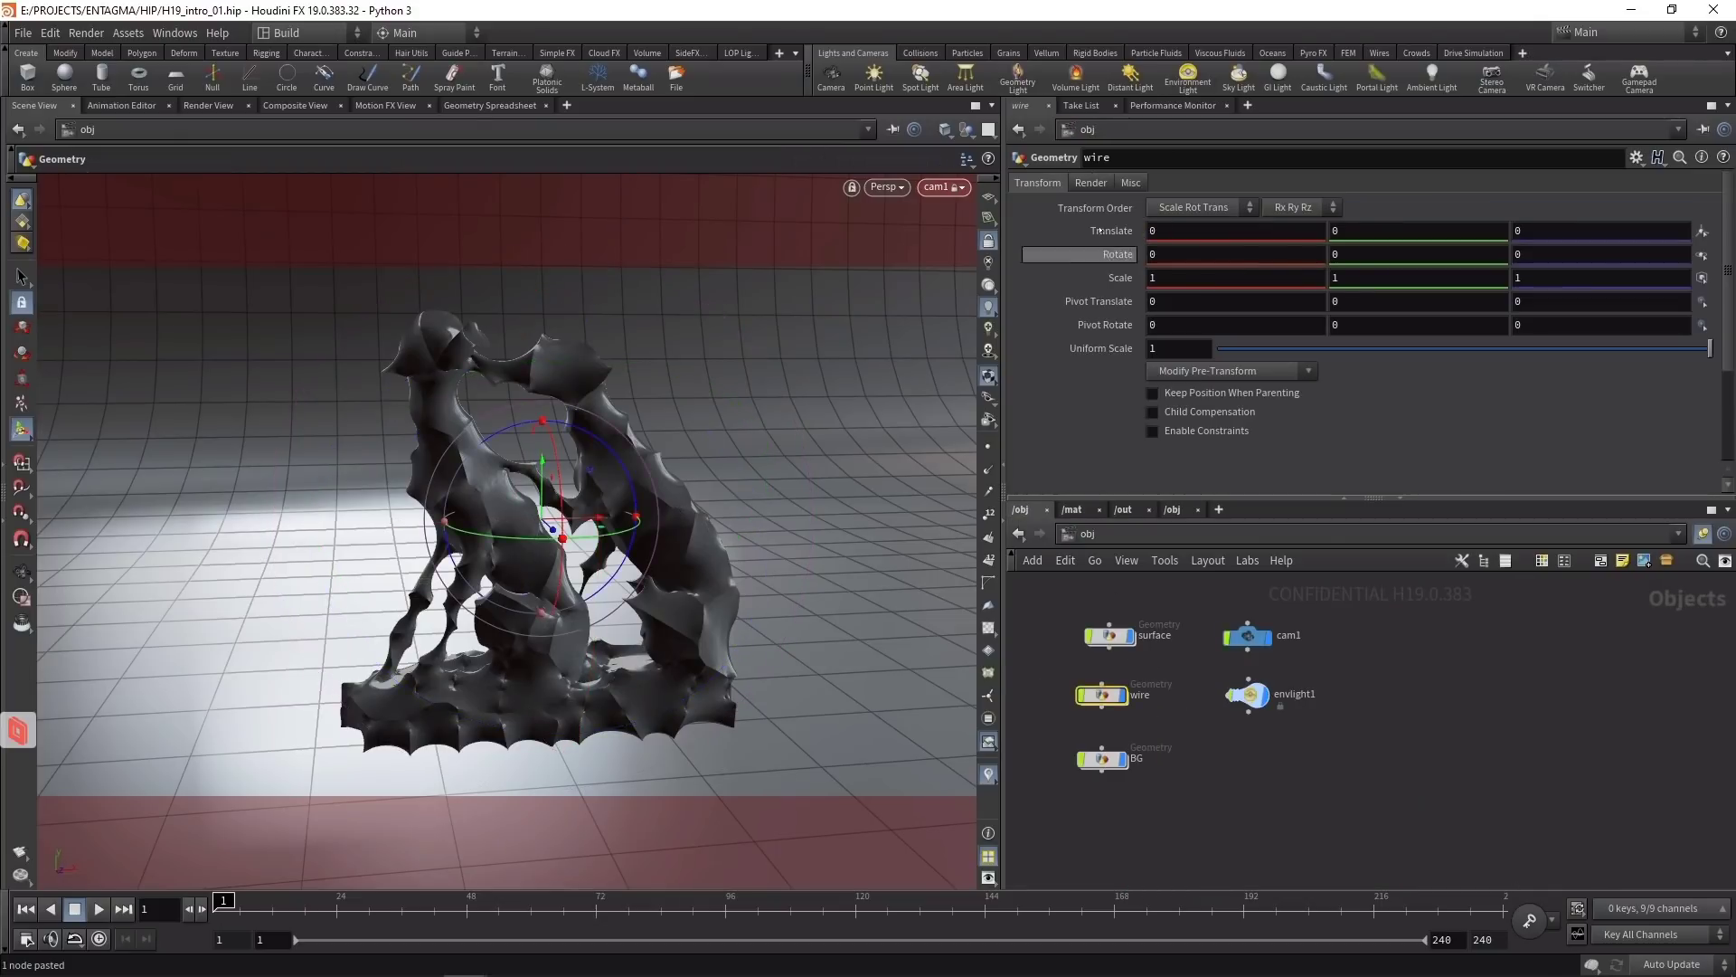
pyautogui.click(1090, 183)
pyautogui.click(1702, 208)
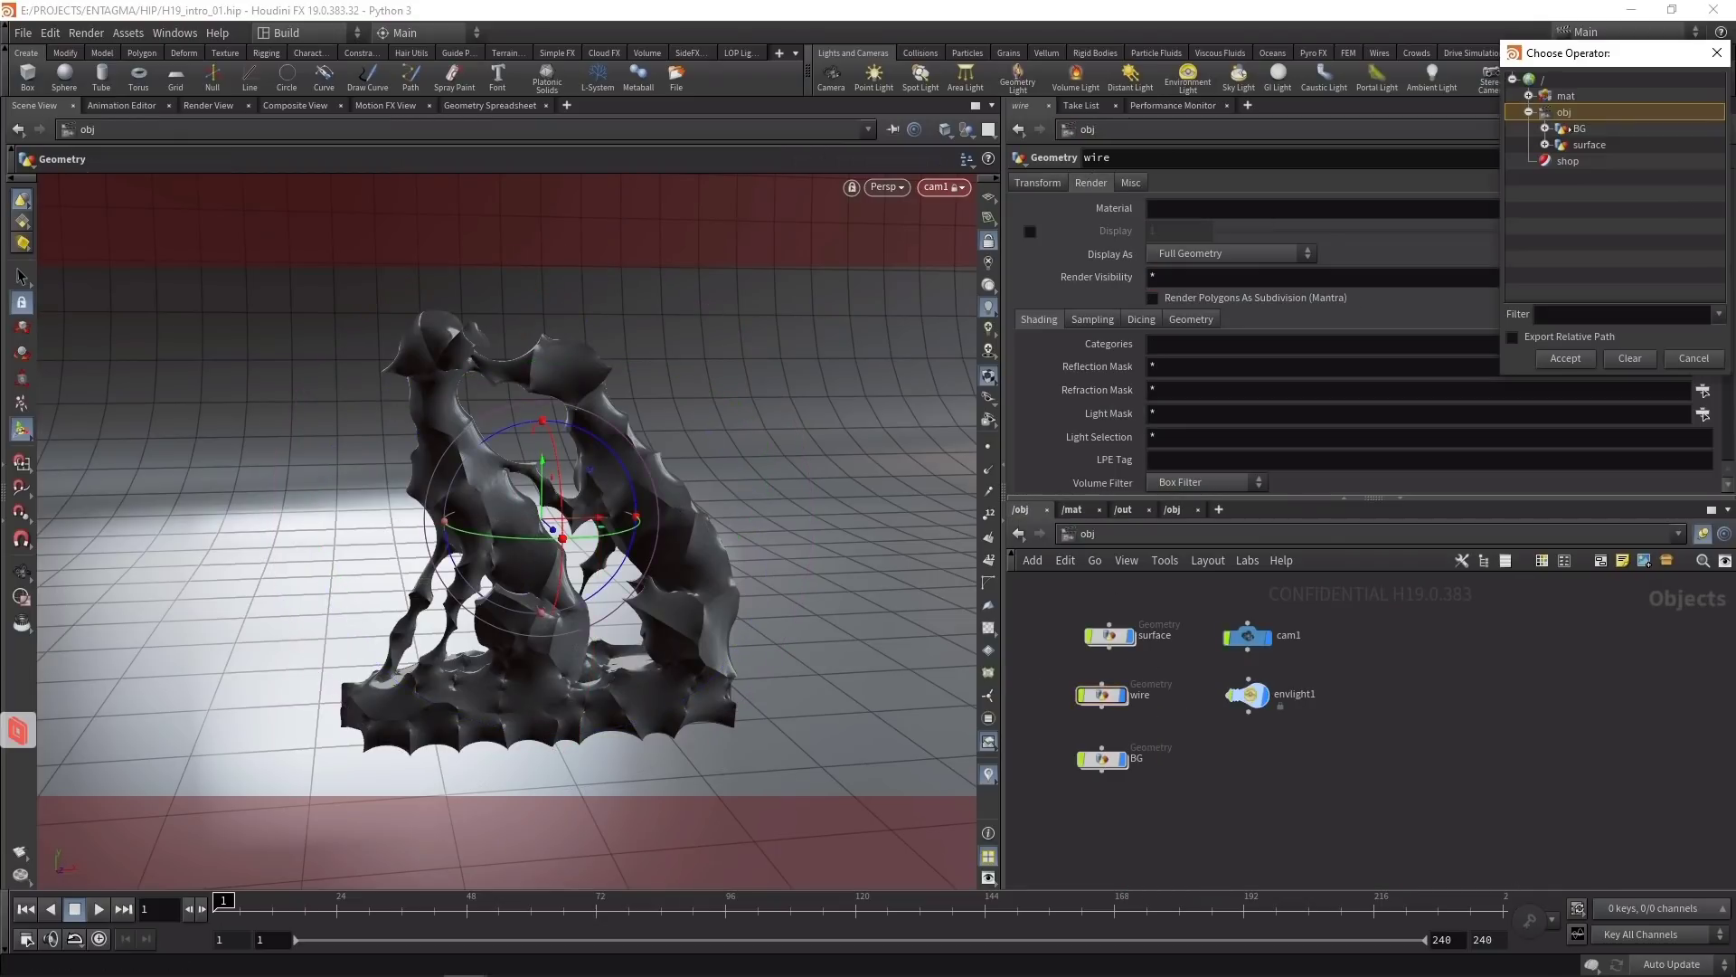
pyautogui.click(1529, 96)
pyautogui.doubleClick(1585, 145)
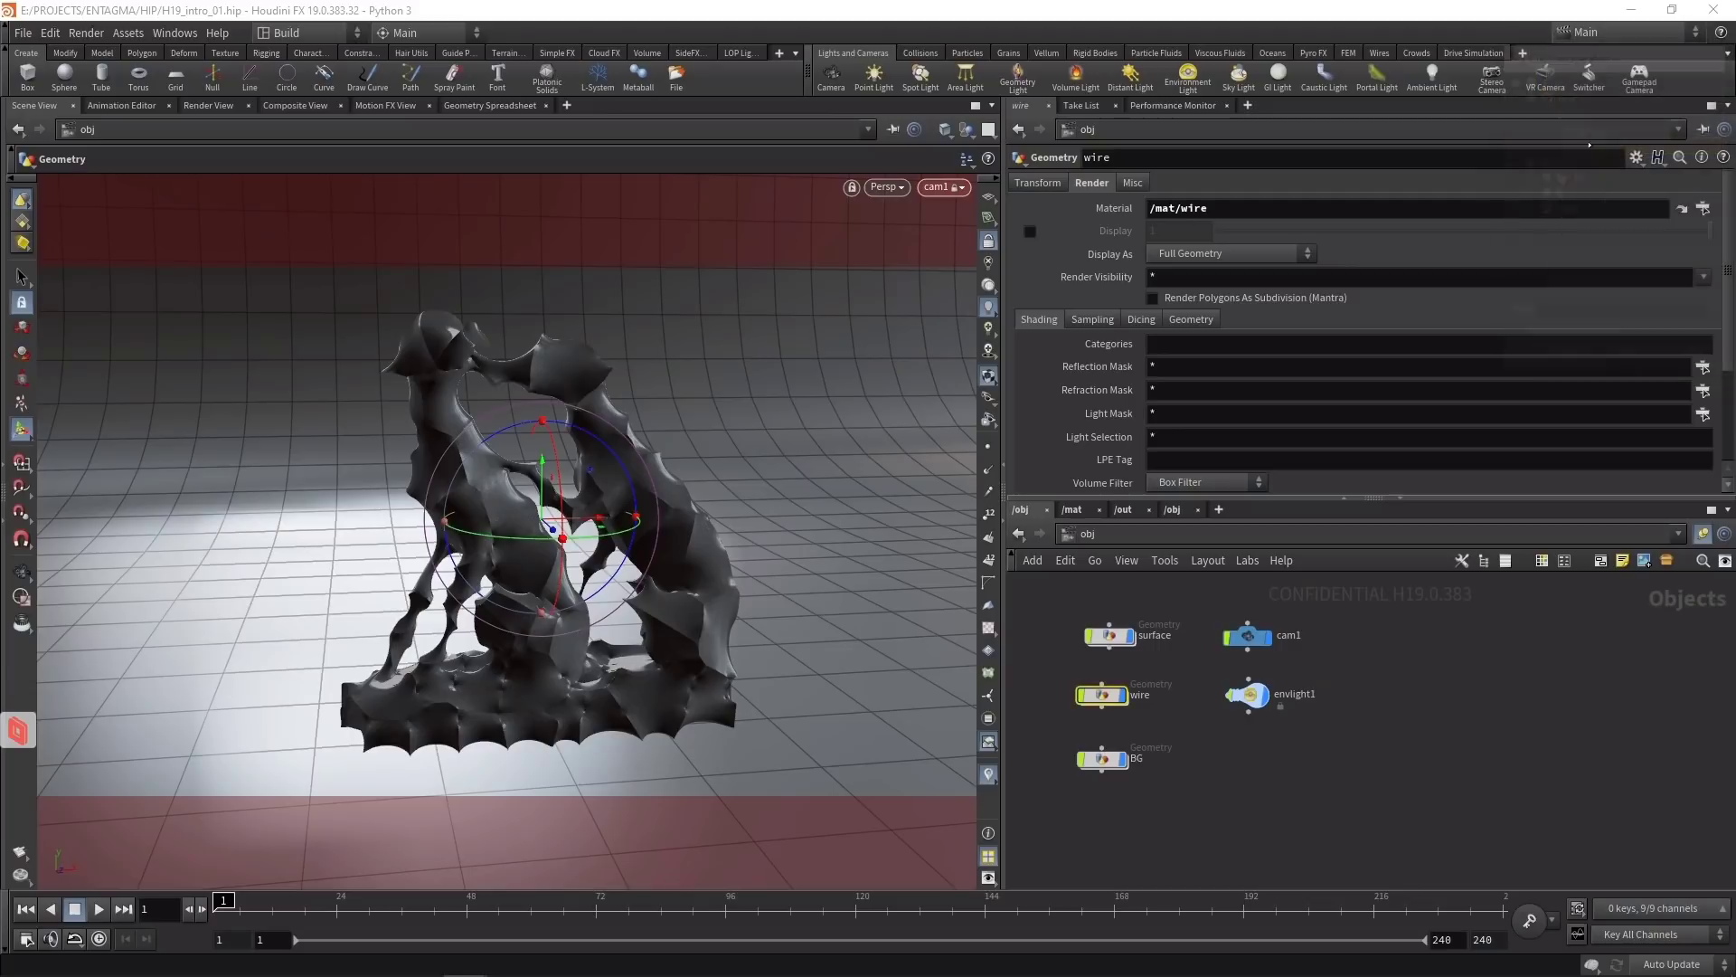
pyautogui.hotkey('ctrl', 's')
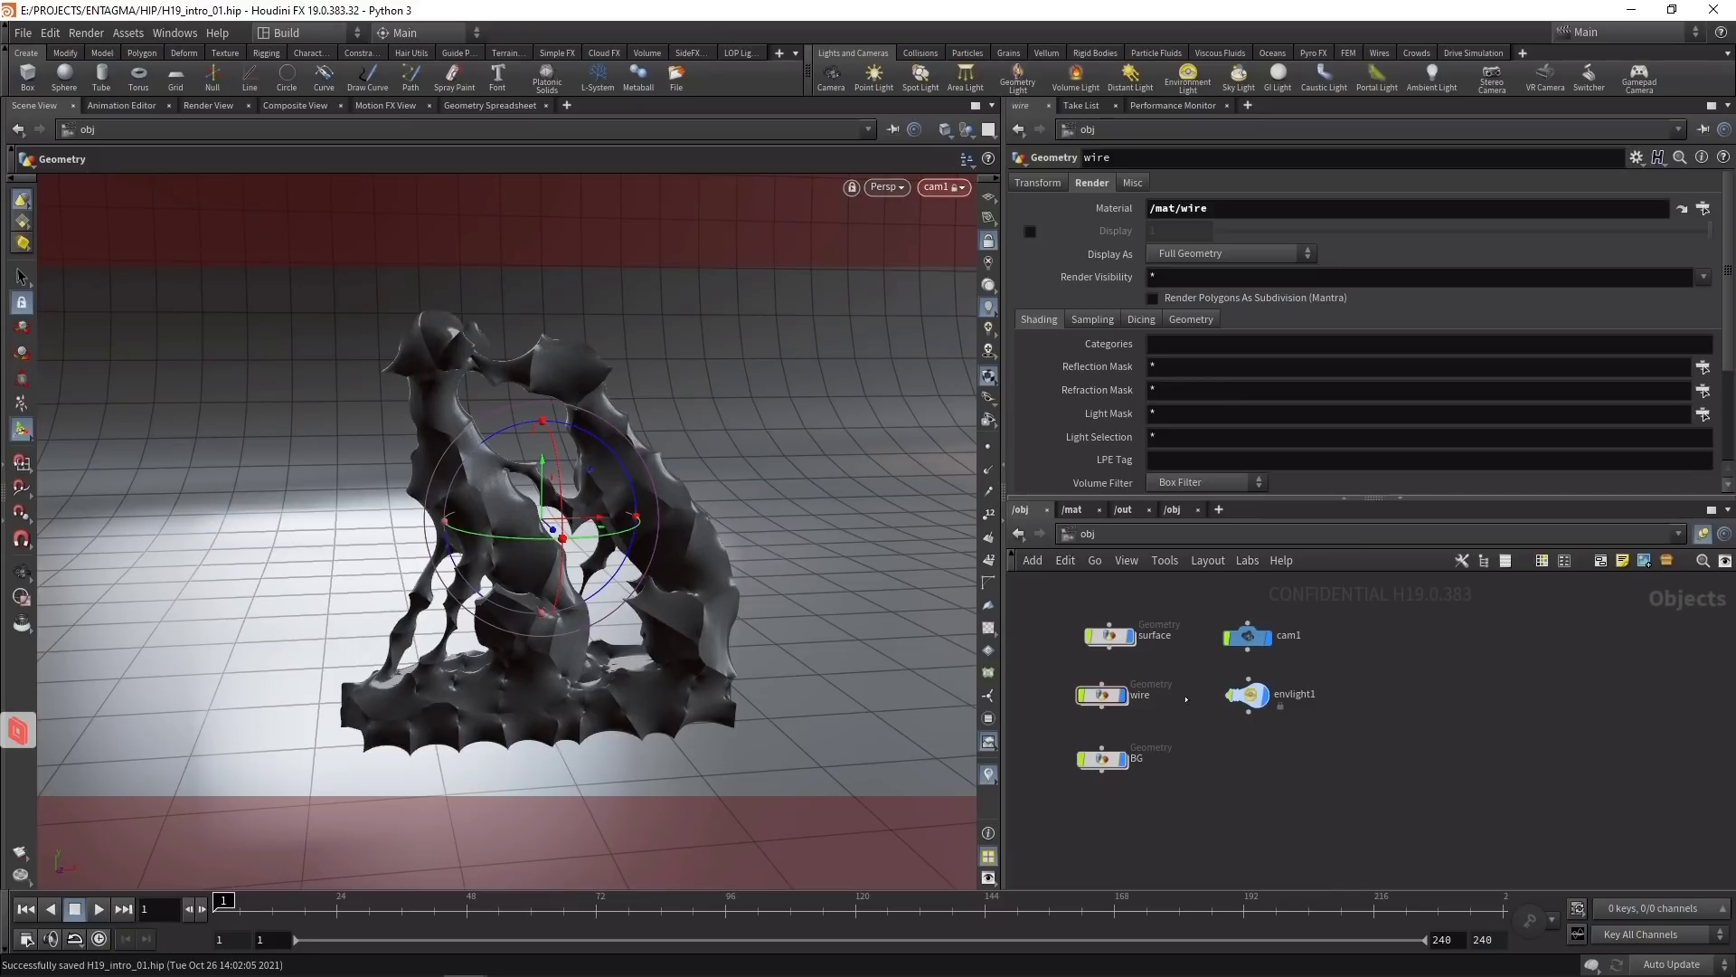
# Step: Add a Karma render node to the output network
pyautogui.click(1122, 510)
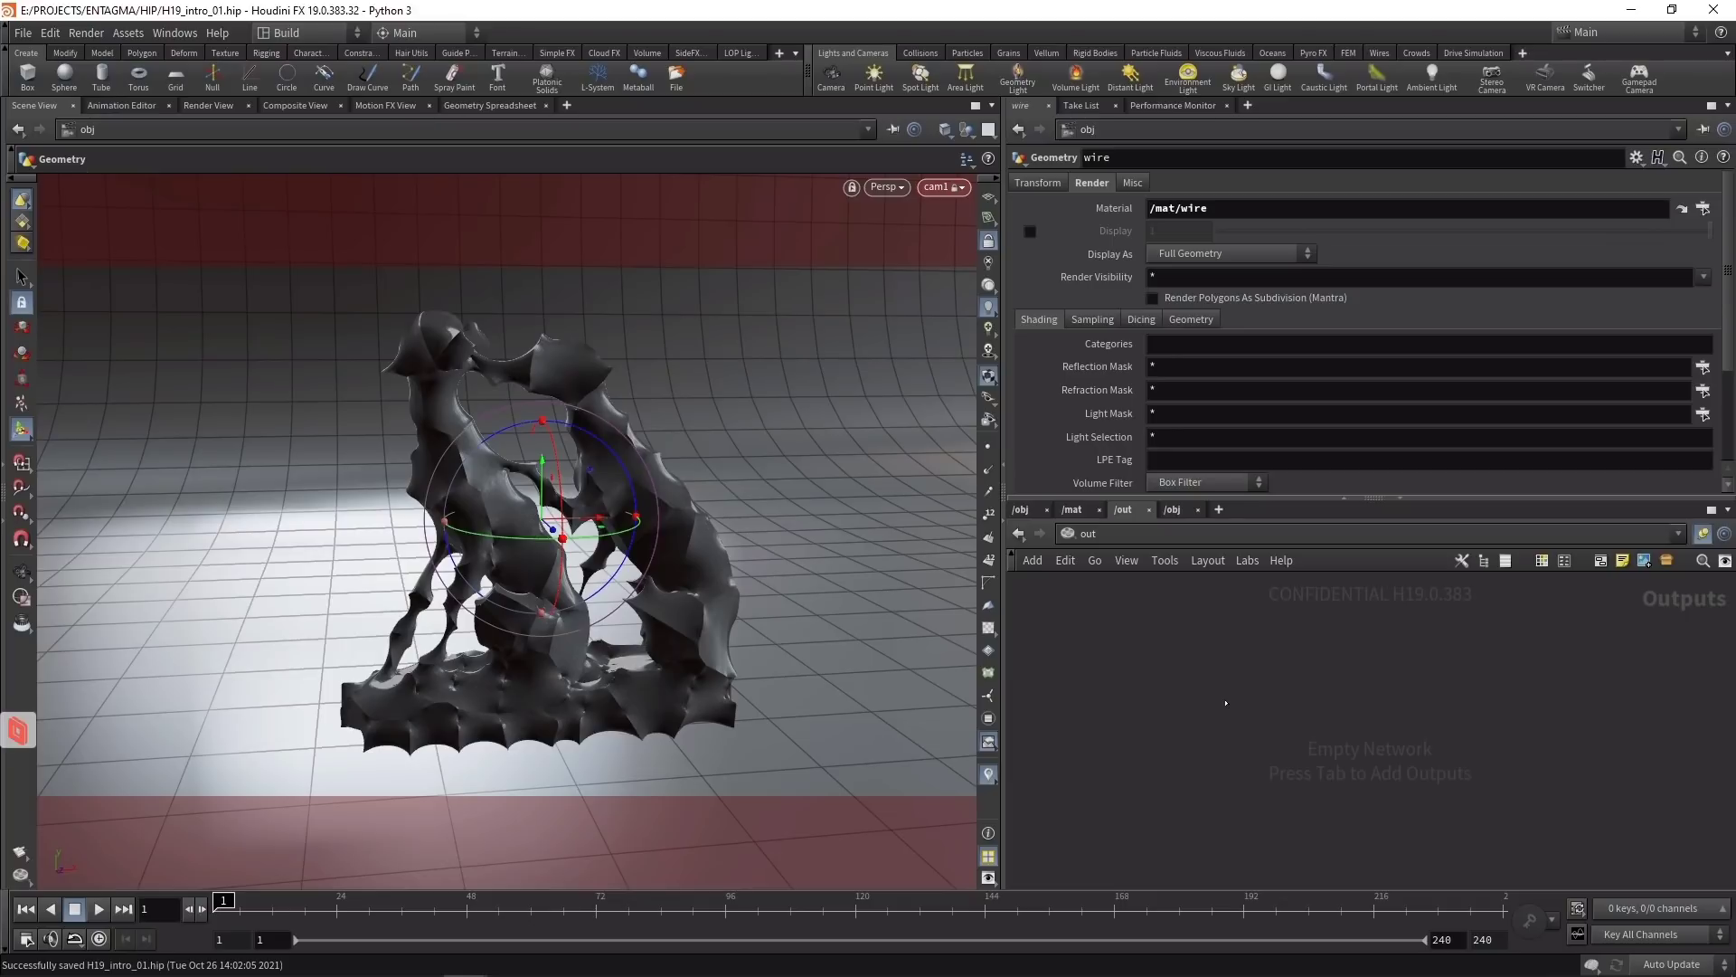
pyautogui.press('Tab')
pyautogui.write('ka')
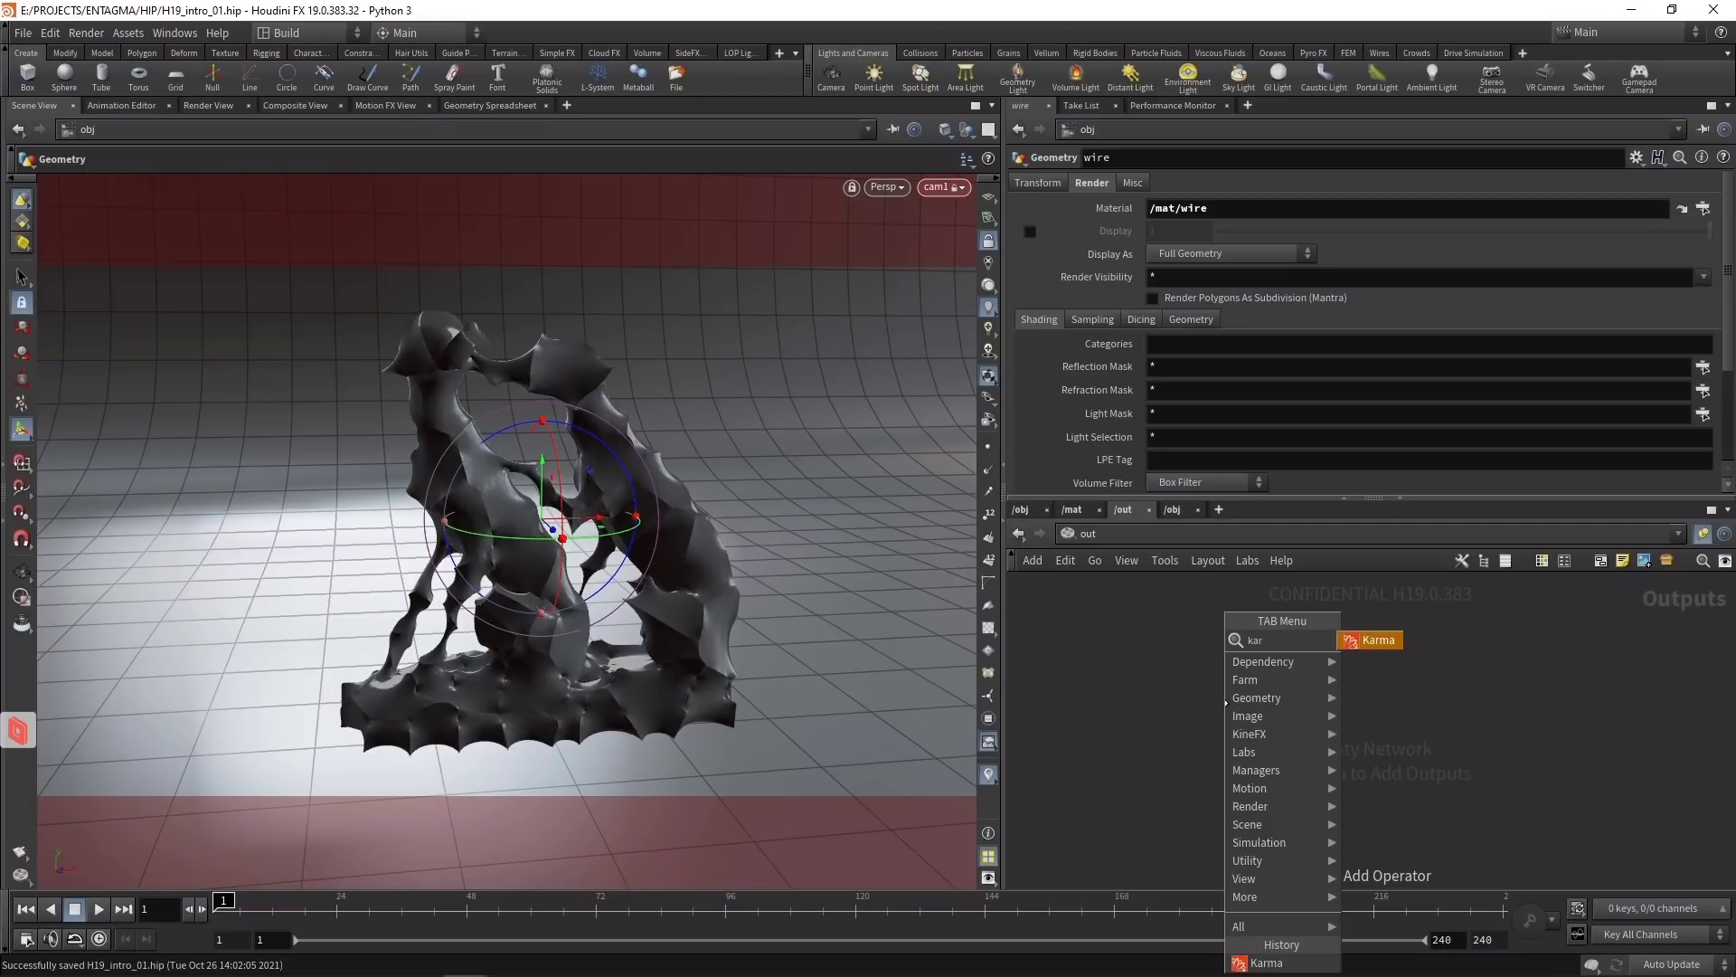
pyautogui.write('r')
pyautogui.press('Return')
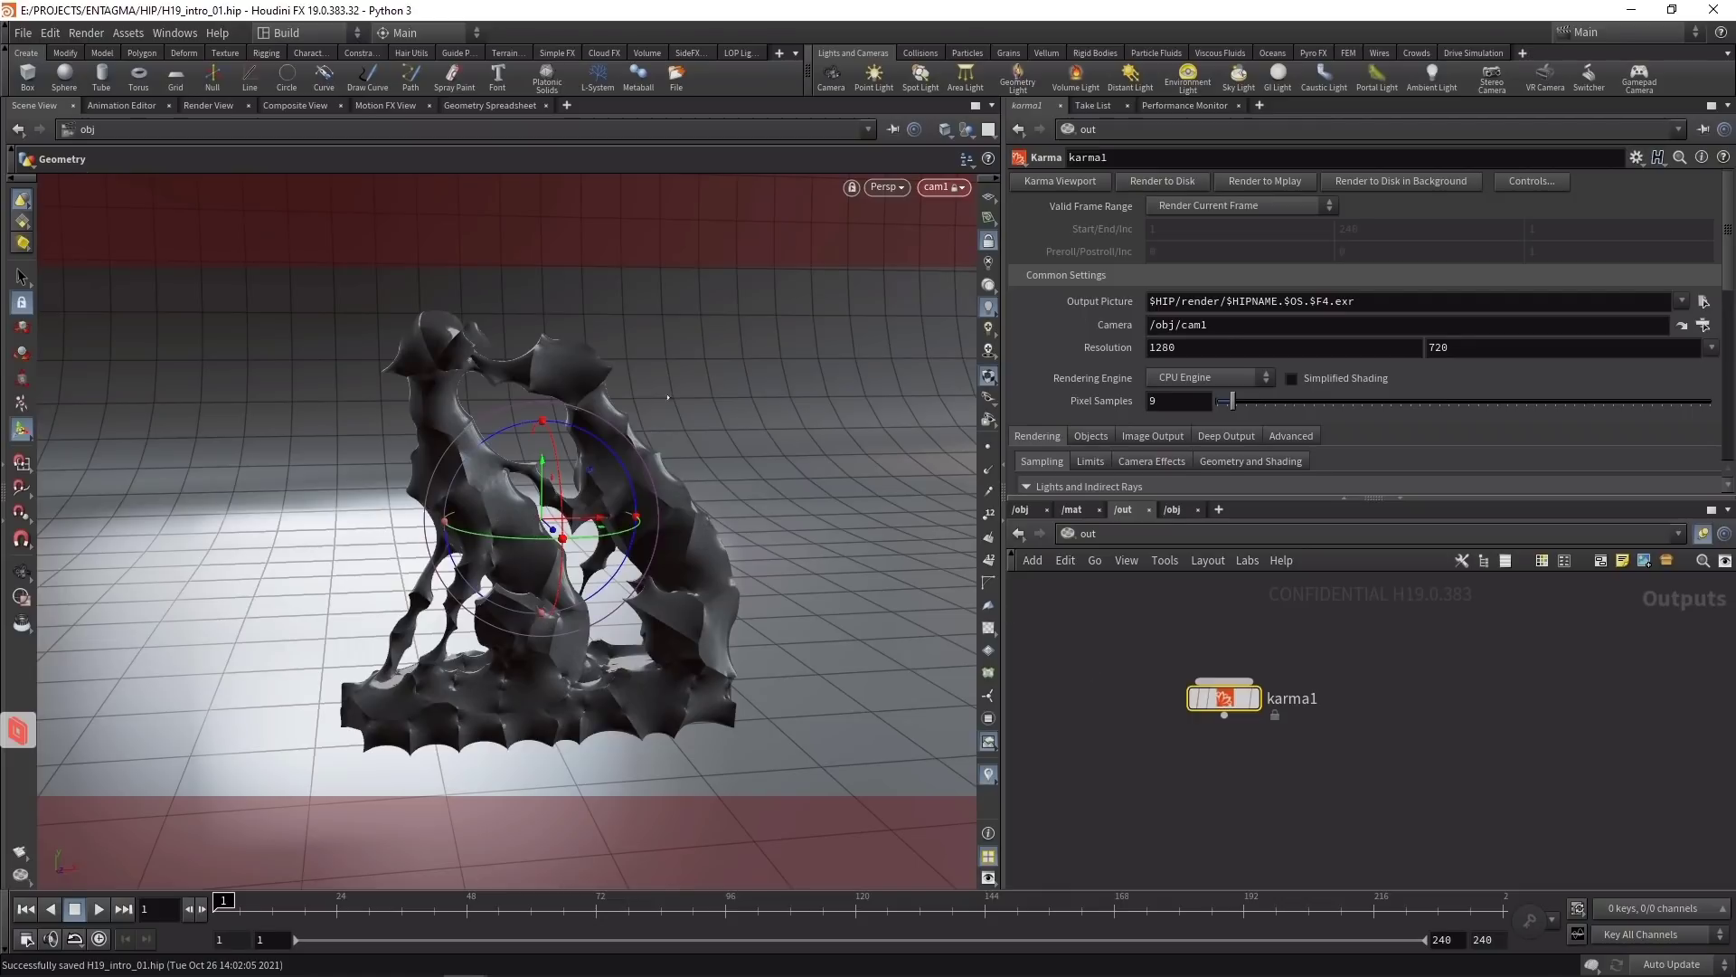
# Step: Open the Karma node's viewport window and switch its renderer from Houdini GL to Karma
pyautogui.click(1073, 184)
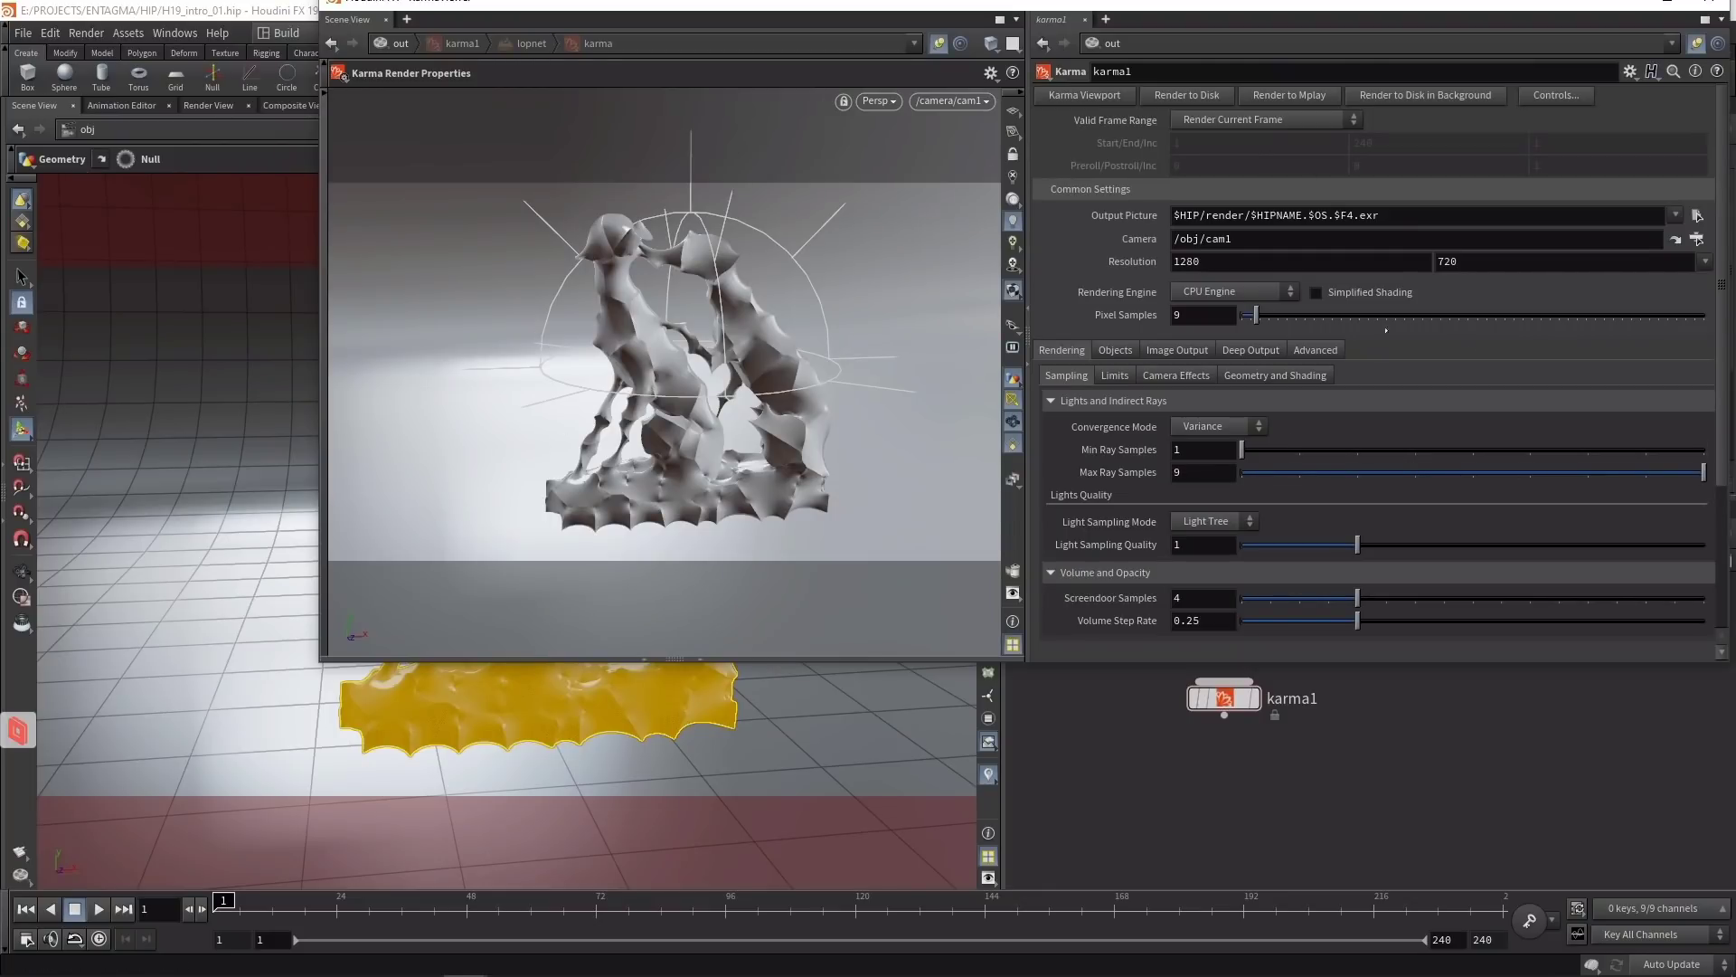
pyautogui.click(891, 102)
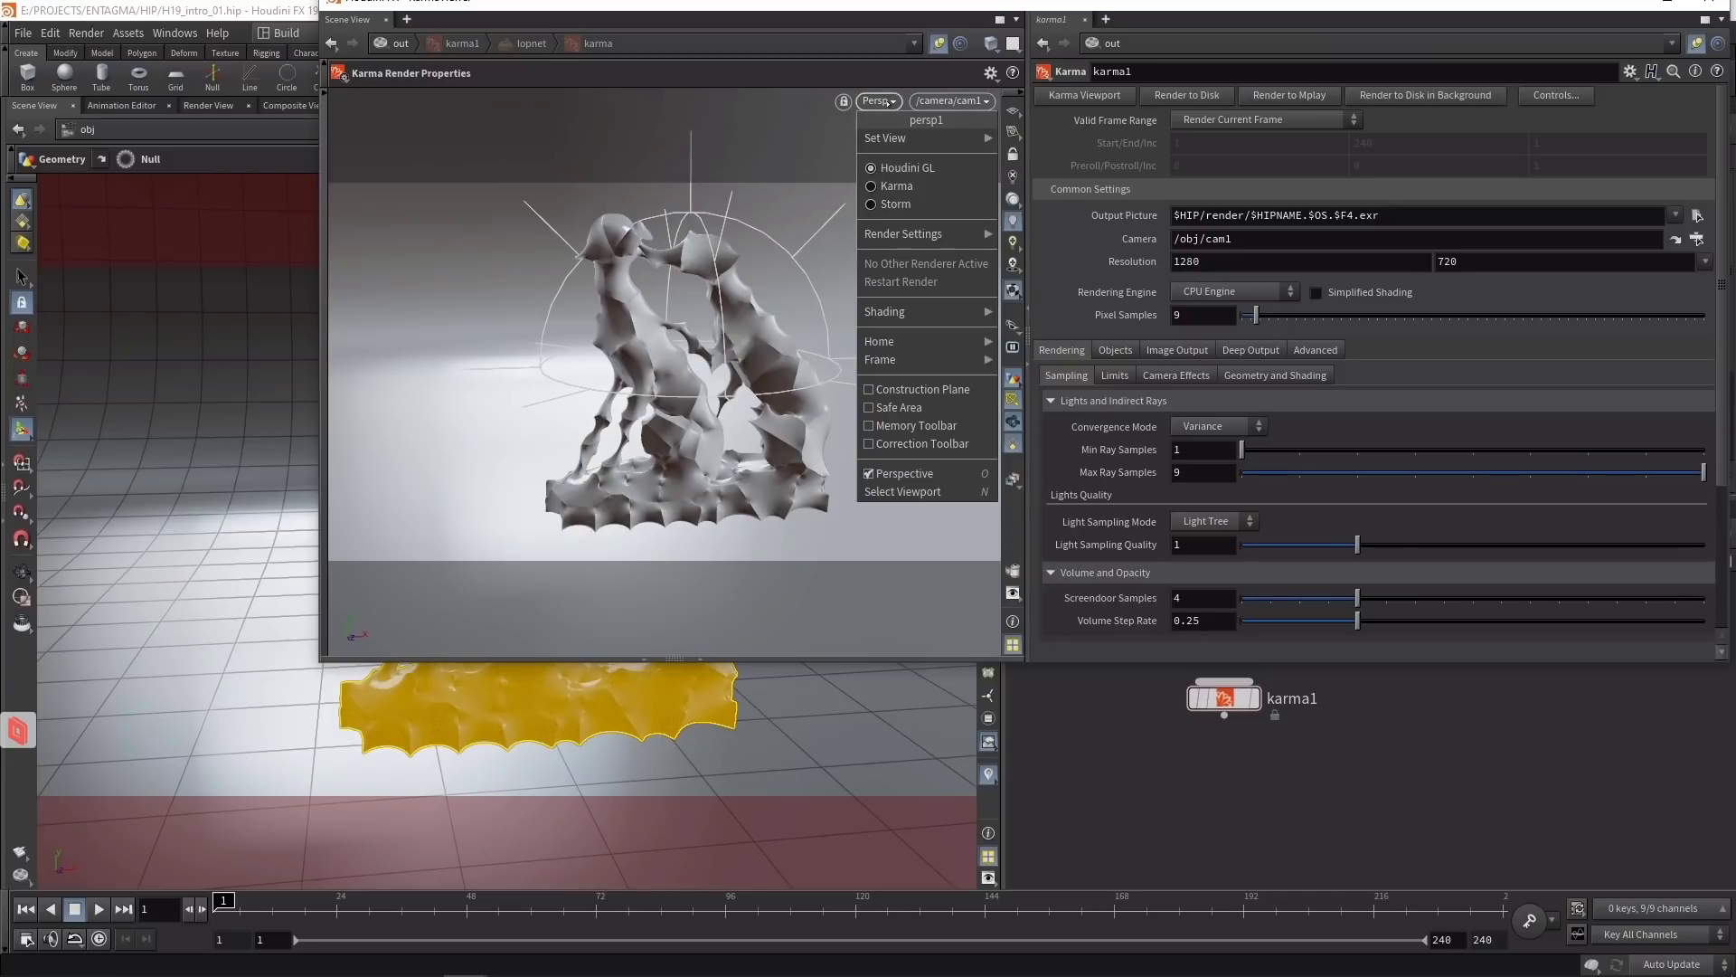
pyautogui.click(898, 187)
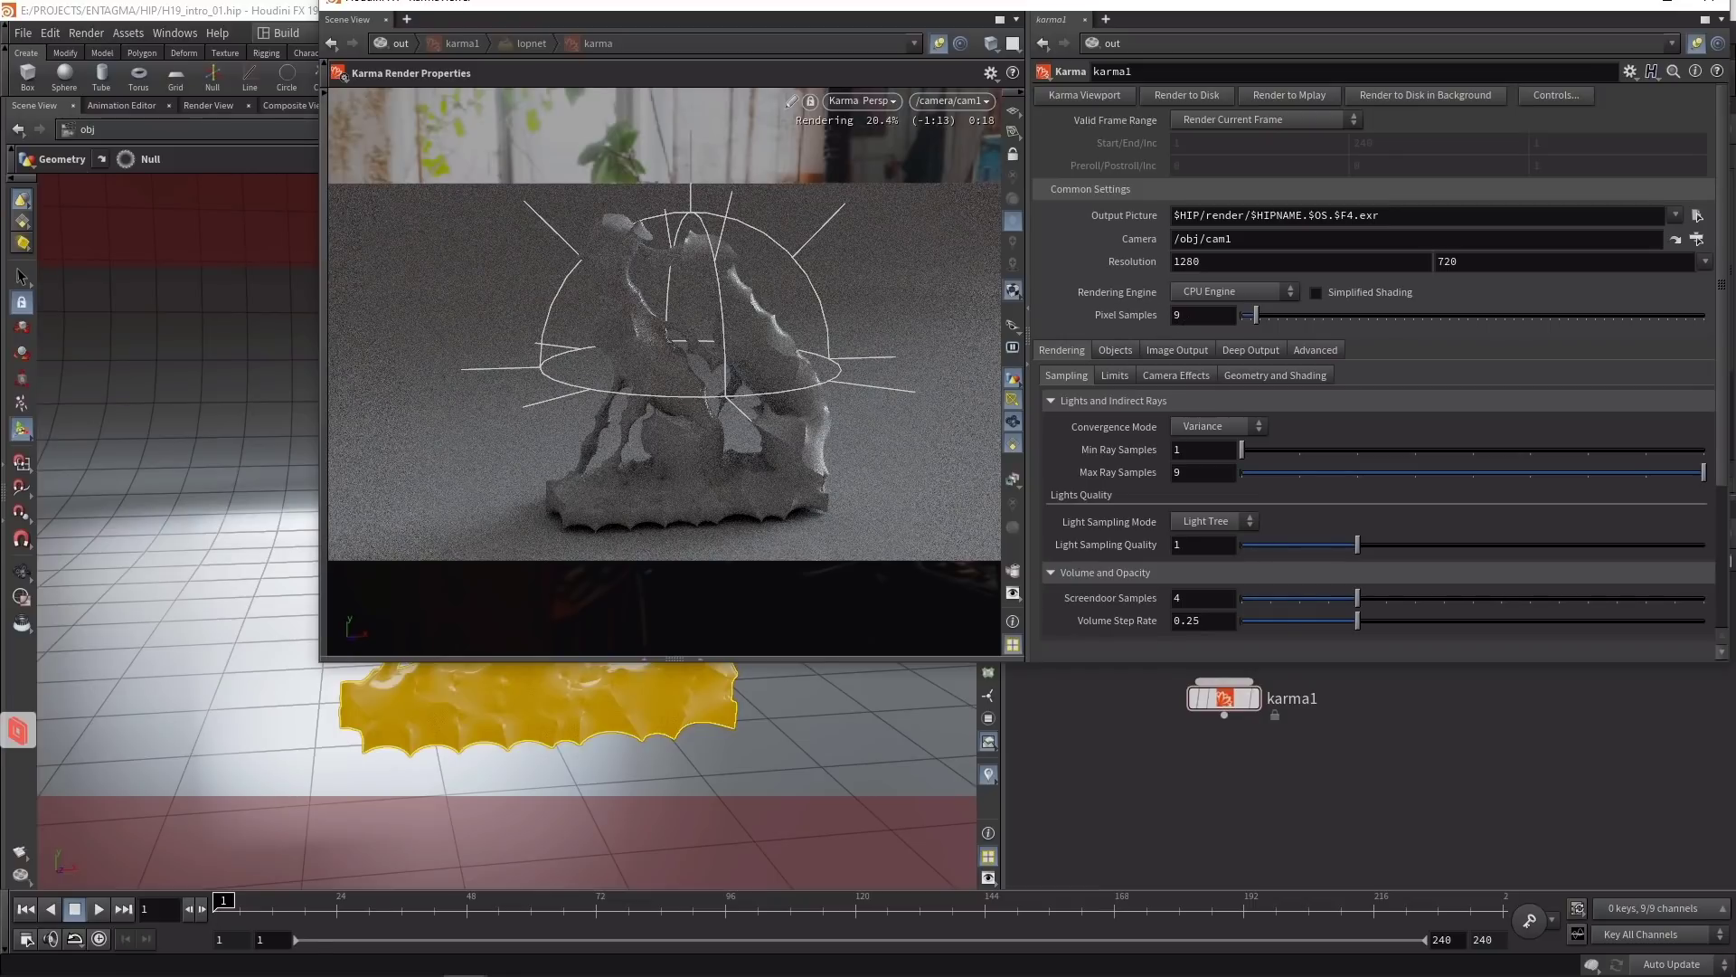
# Step: Set the Karma node's pixel samples to 1024 and its rendering engine to XPU Engine (Alpha)
pyautogui.doubleClick(1186, 315)
pyautogui.write('1024')
pyautogui.press('Return')
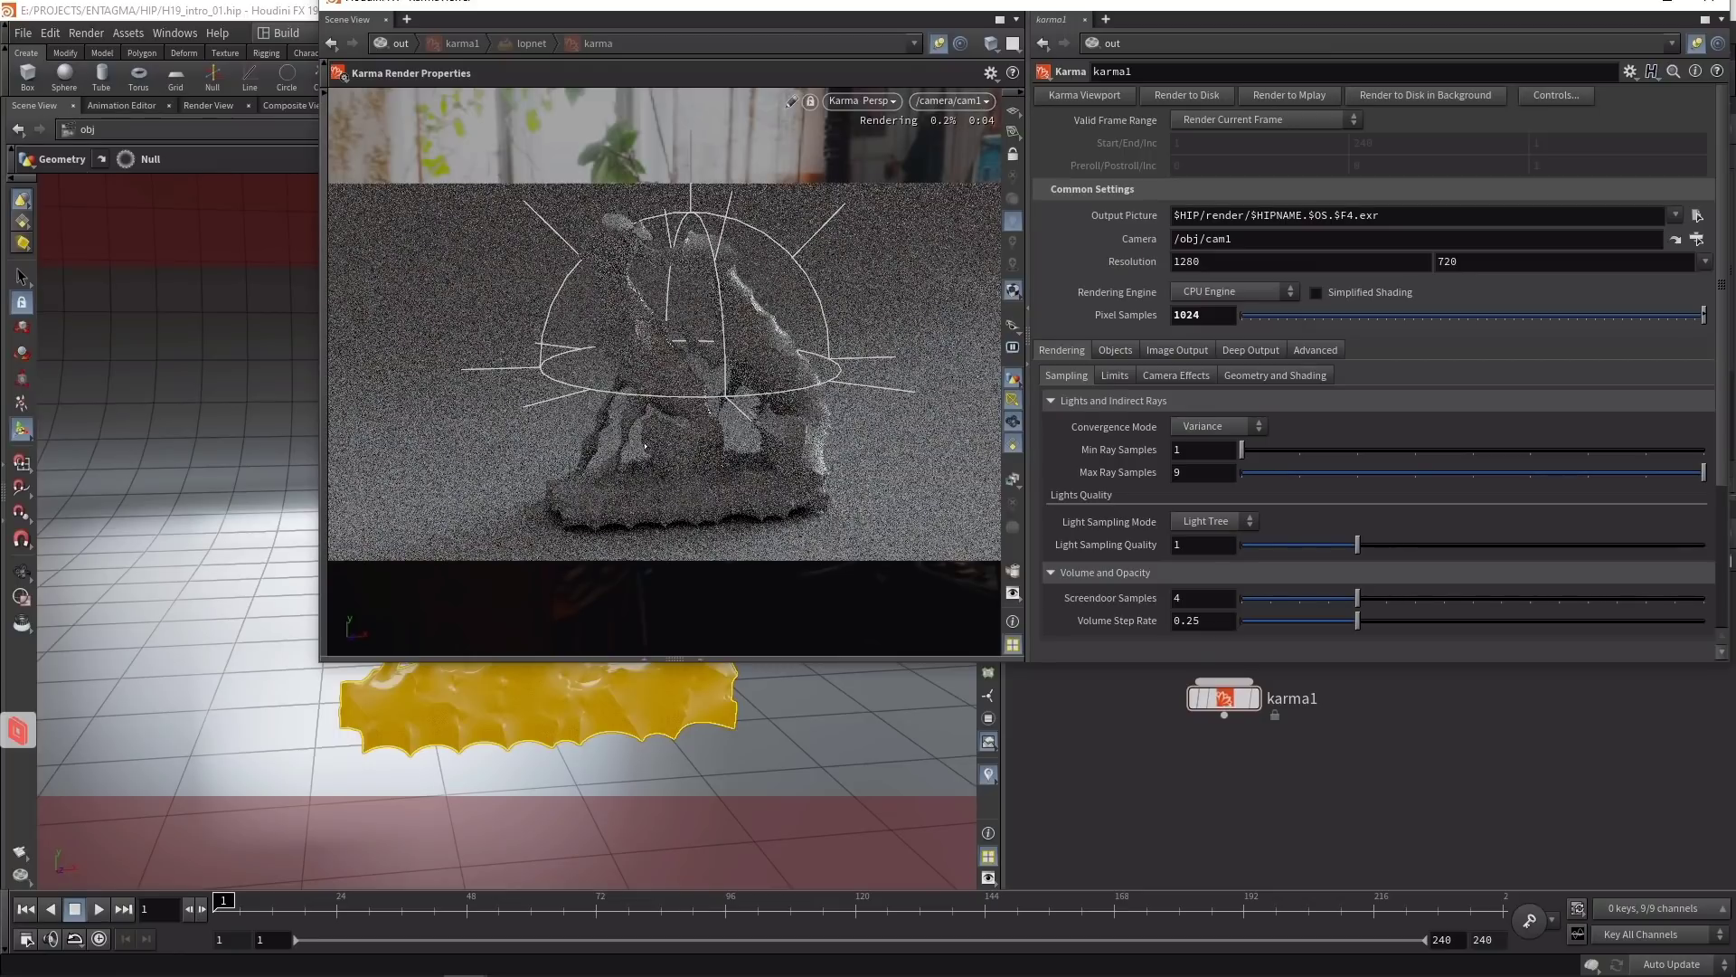
pyautogui.click(1275, 293)
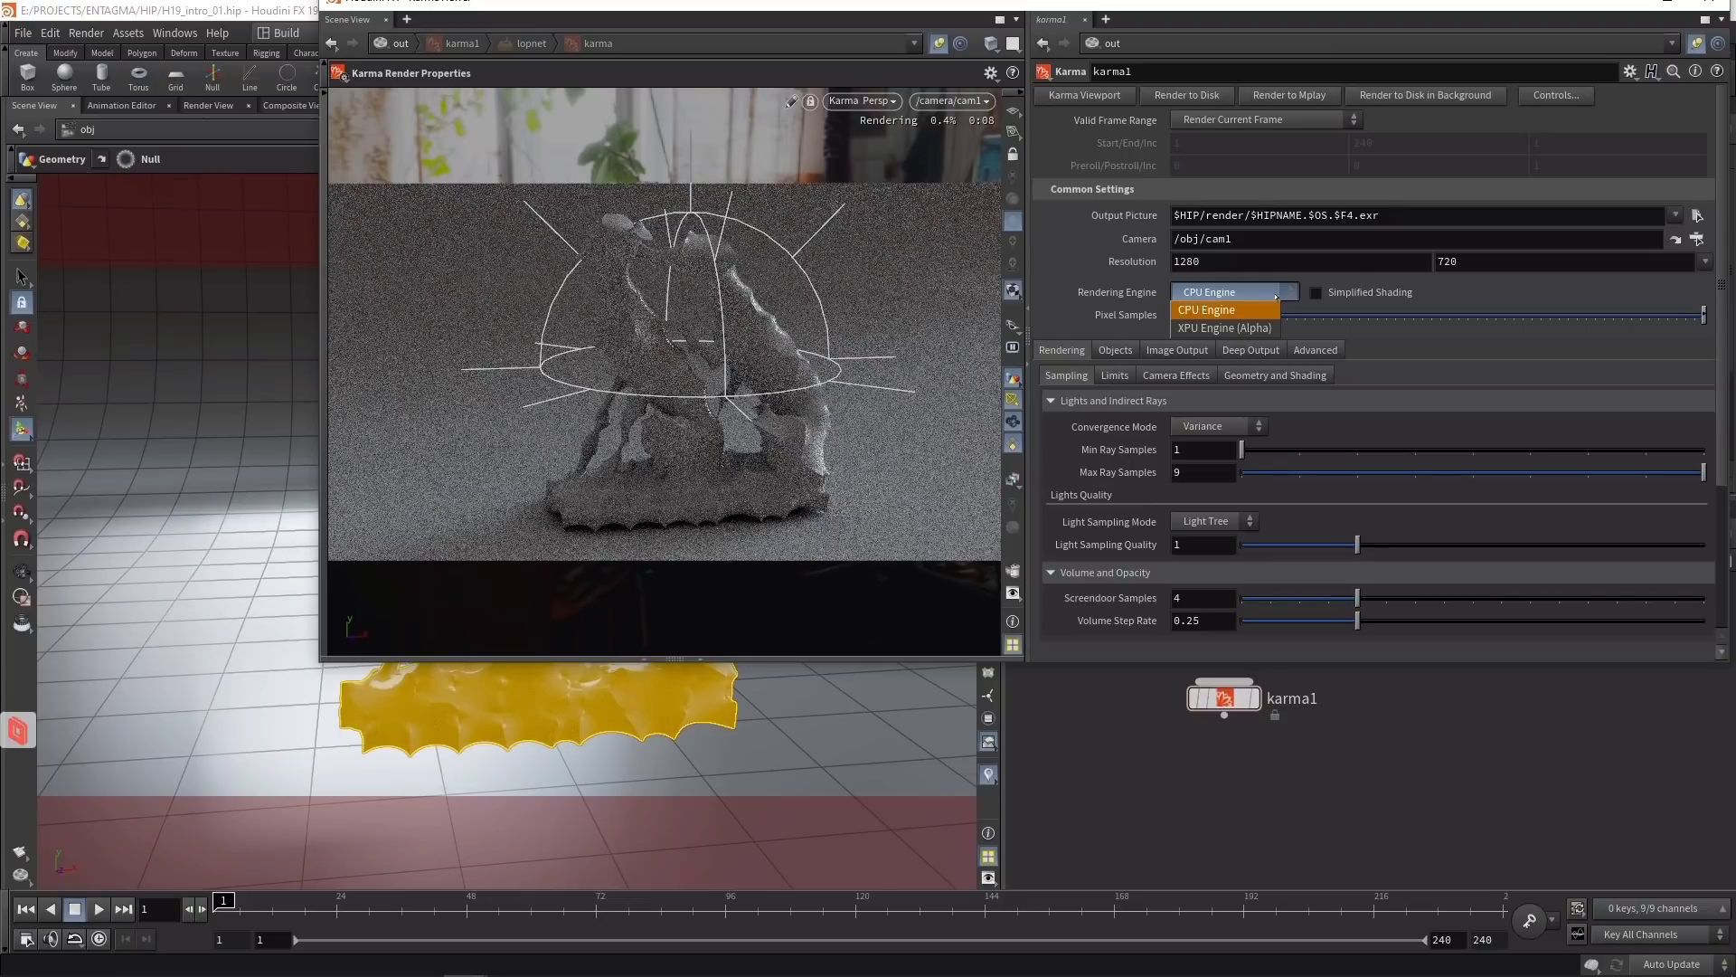
pyautogui.click(1270, 328)
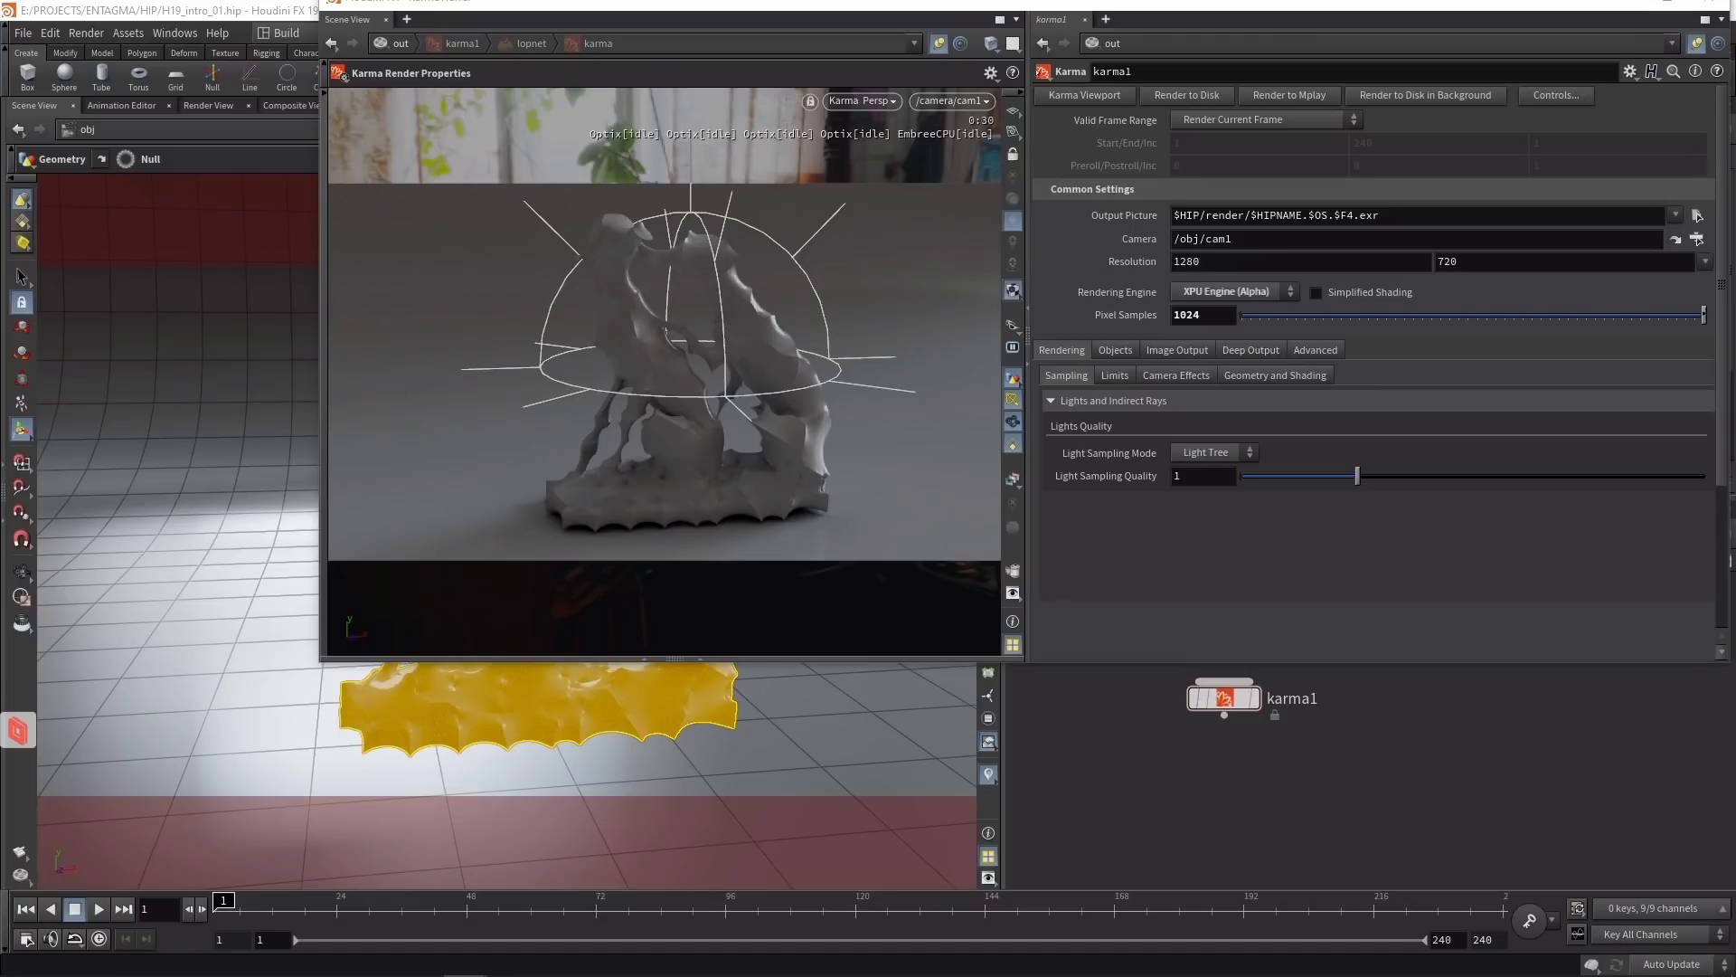
# Step: Move the render window aside and set the surface material's Transmission to 1
pyautogui.moveTo(1077, 9); pyautogui.dragTo(384, 55)
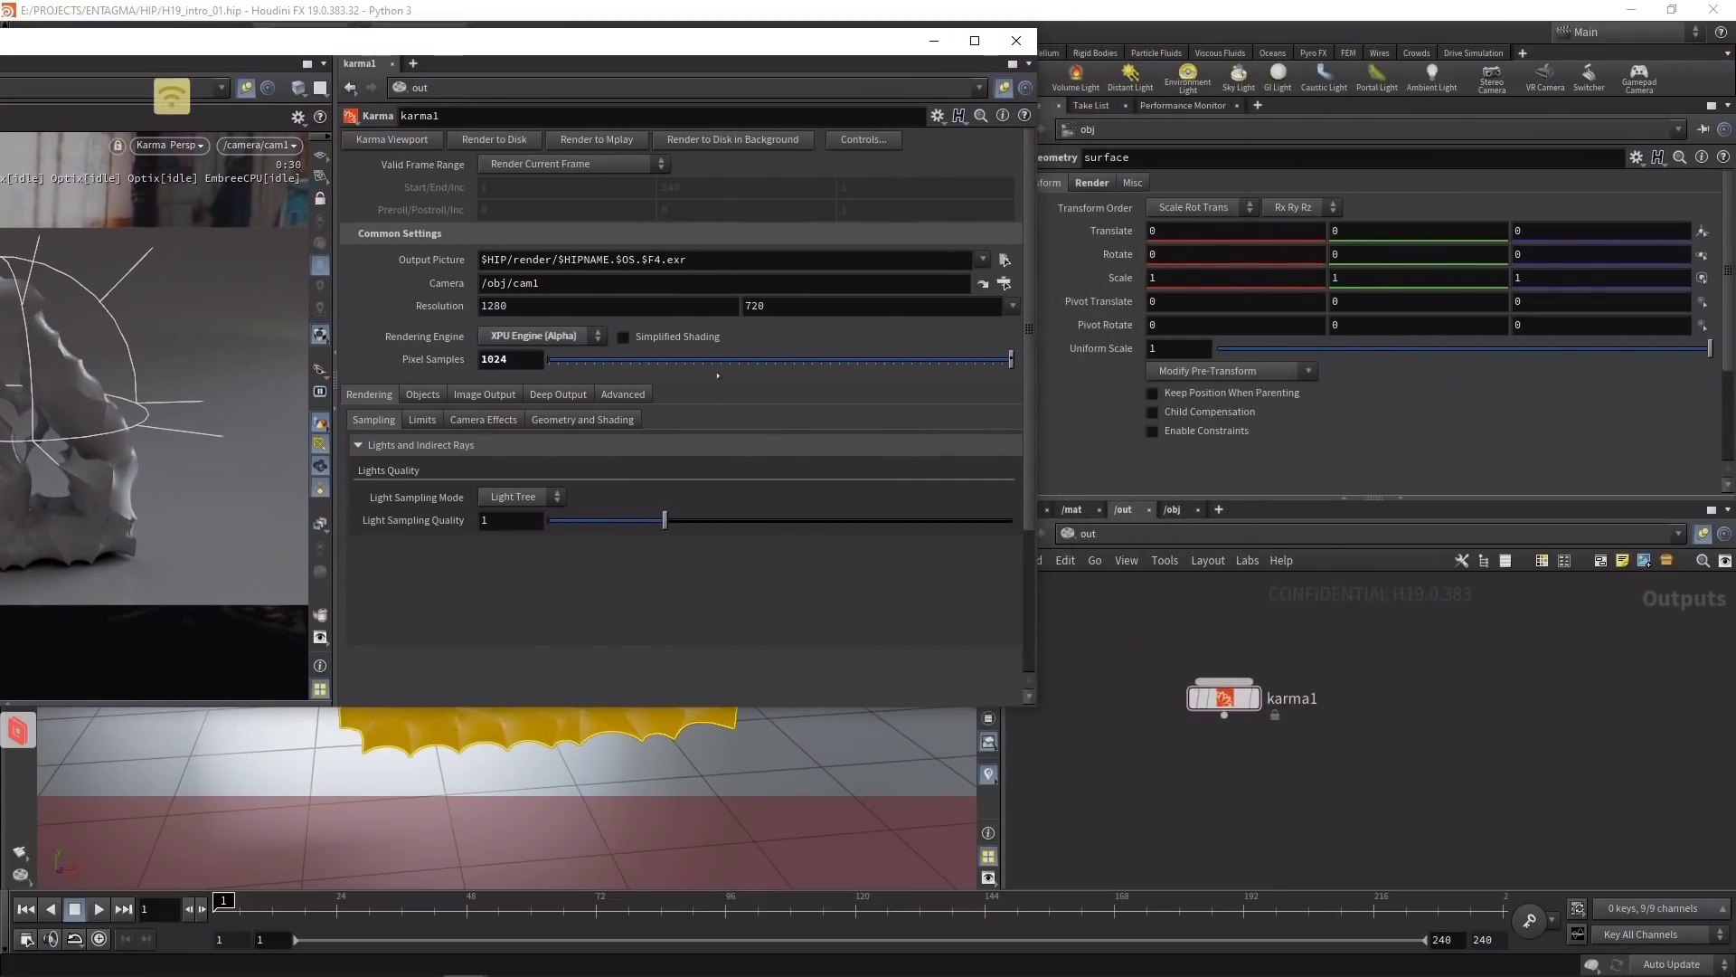
pyautogui.click(1072, 510)
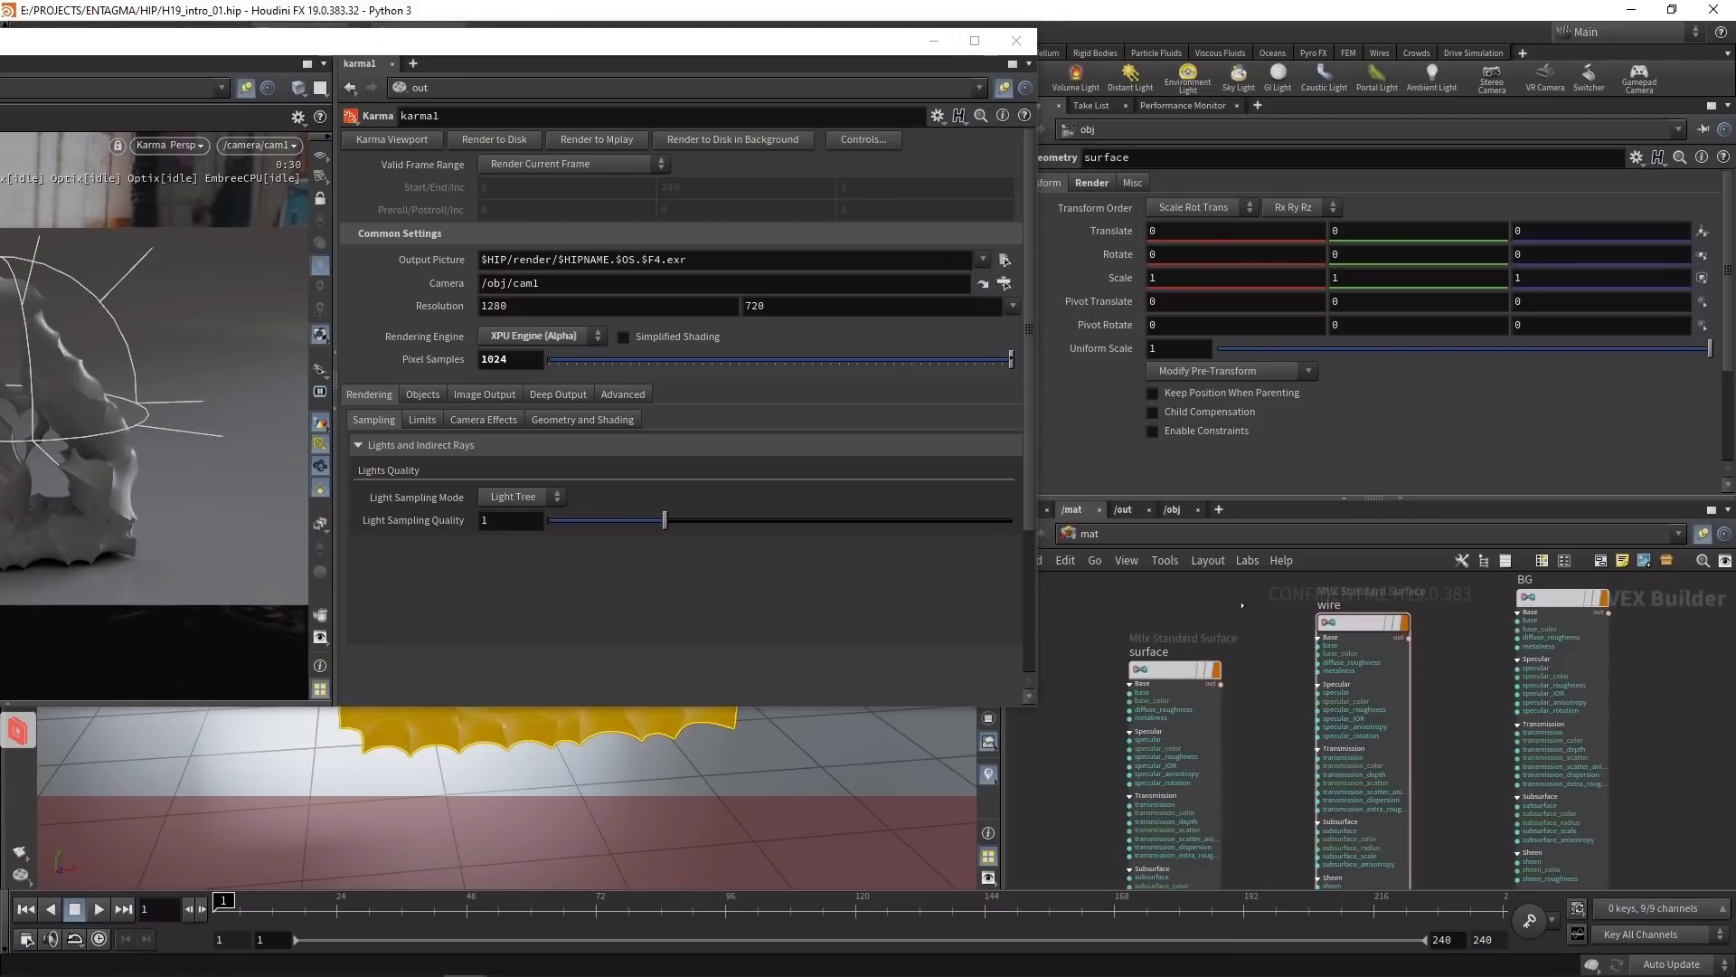
pyautogui.click(1169, 670)
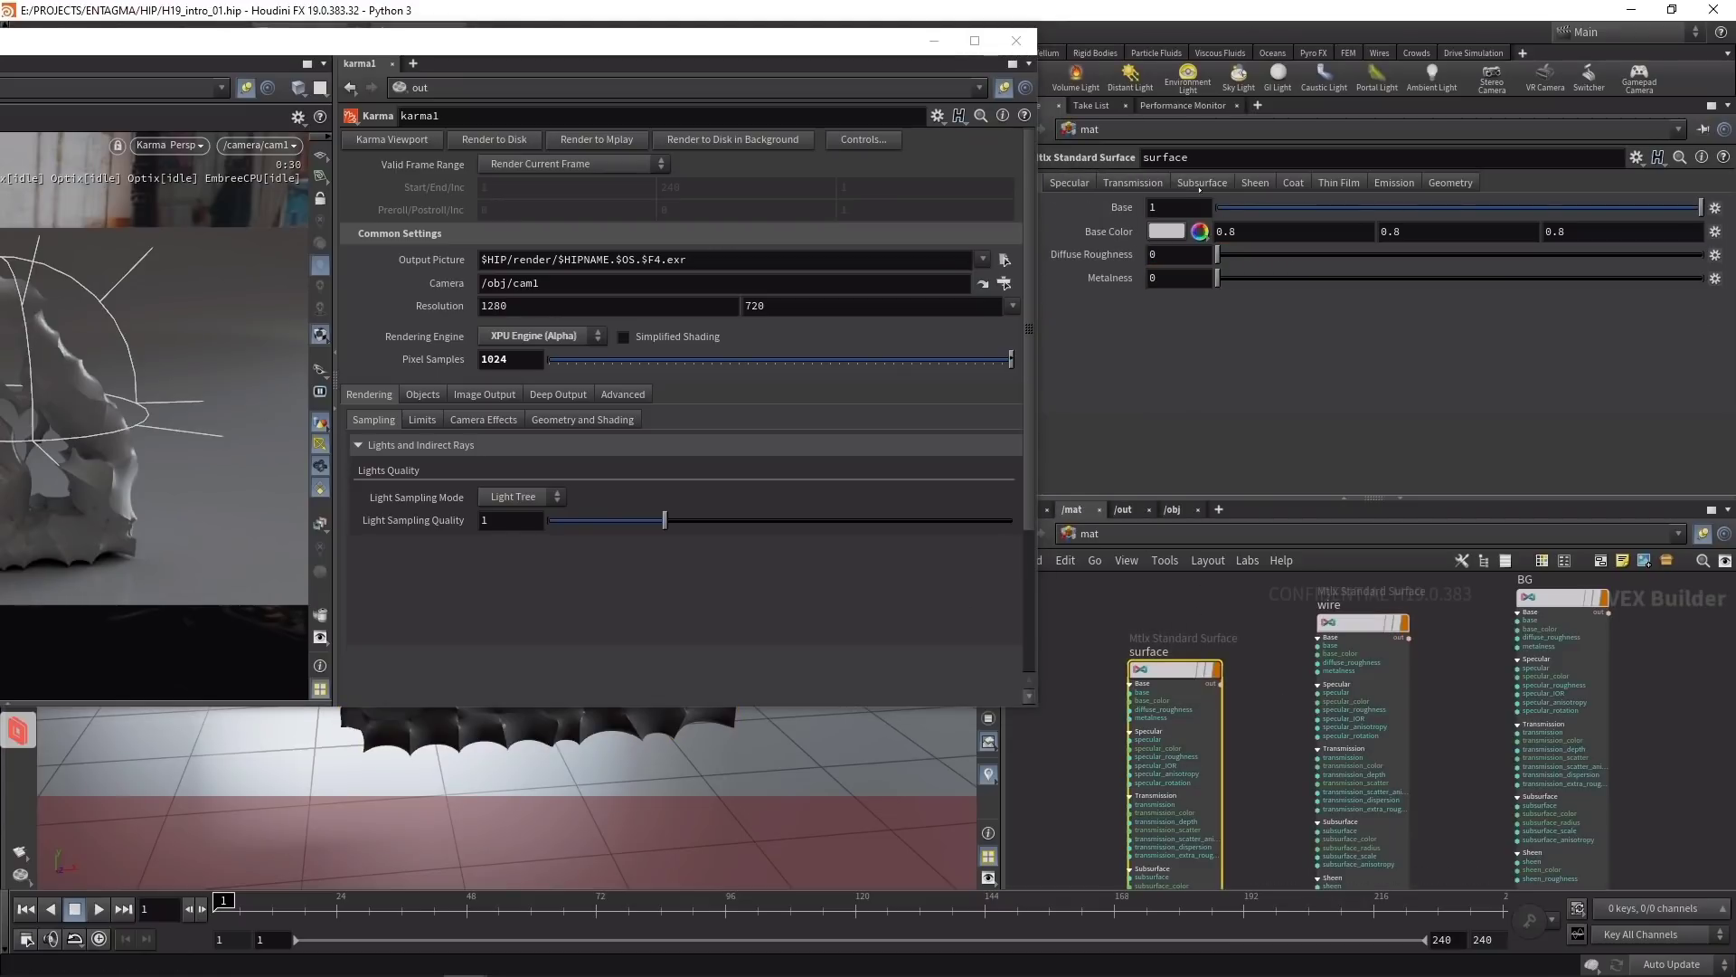
pyautogui.click(1141, 184)
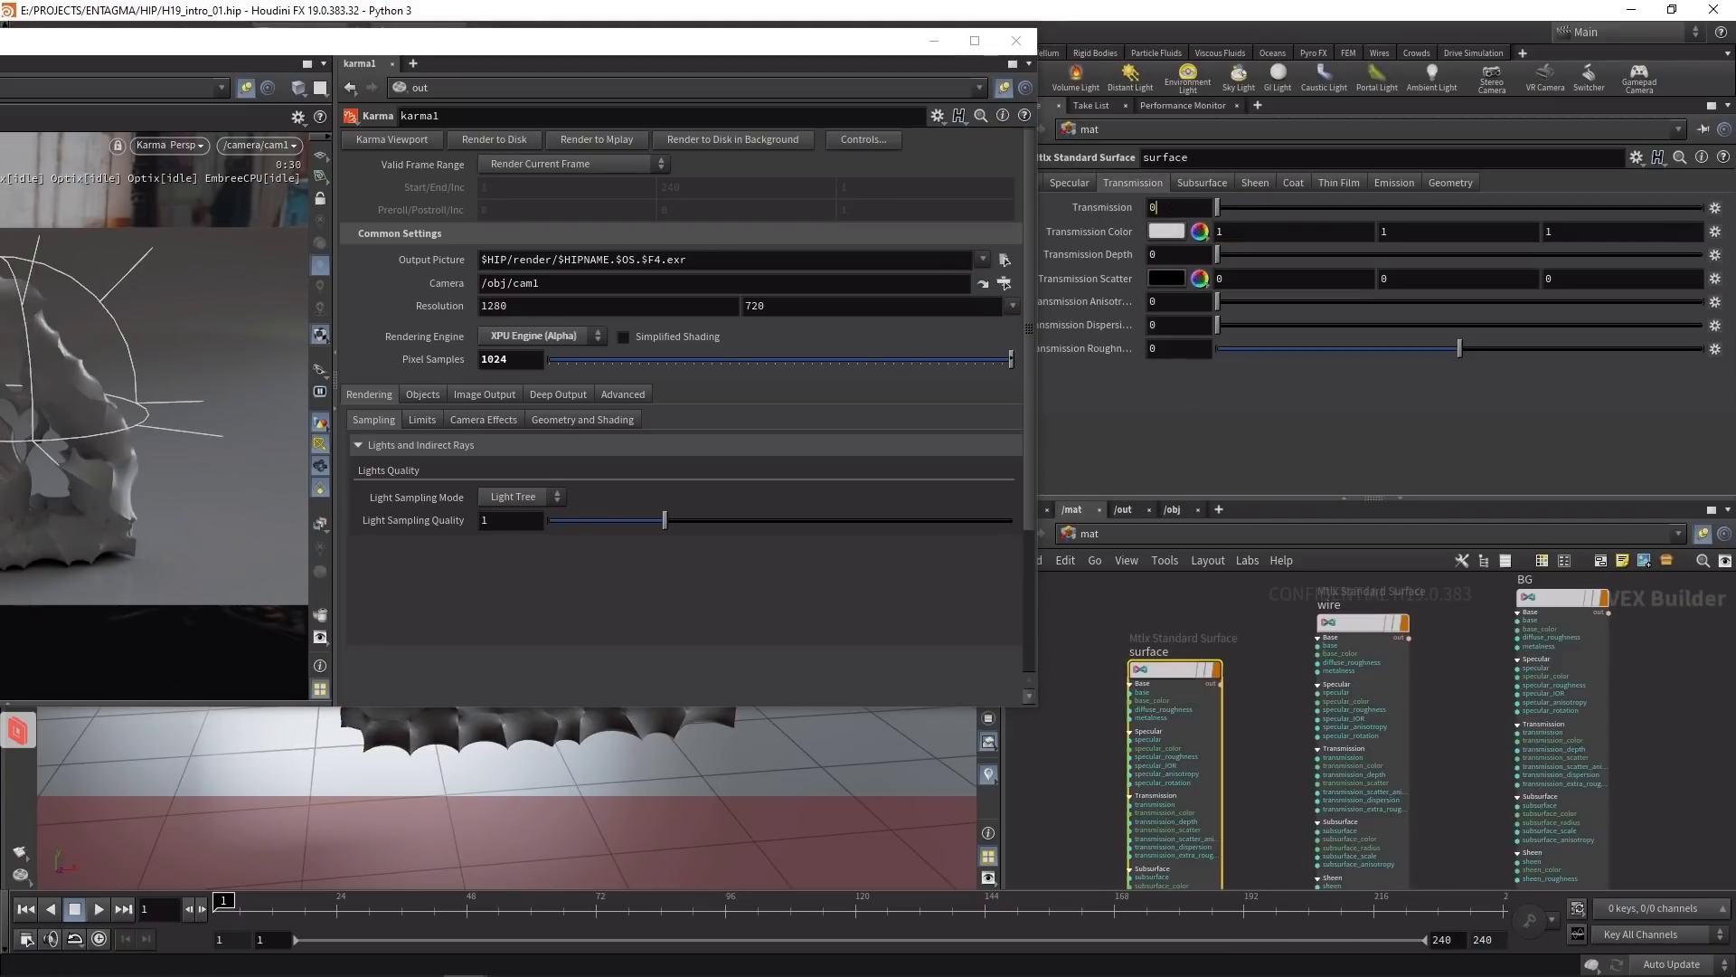
pyautogui.click(1153, 207)
pyautogui.write('1')
pyautogui.press('Return')
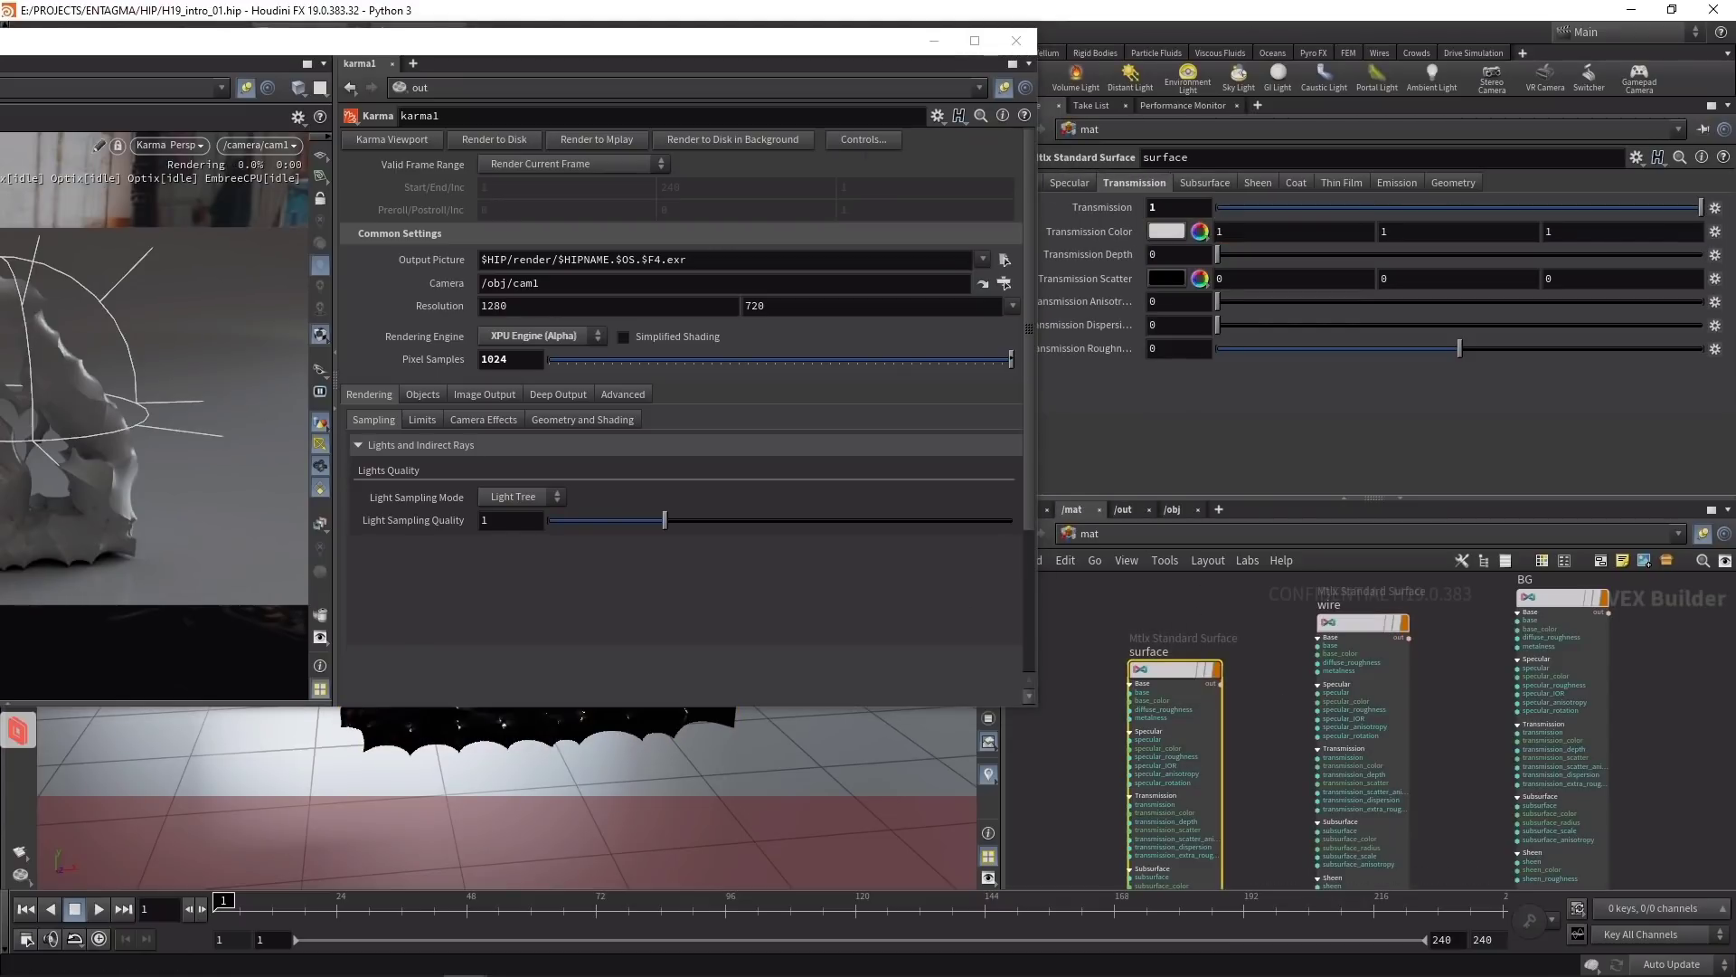
pyautogui.moveTo(365, 34); pyautogui.dragTo(1128, 52)
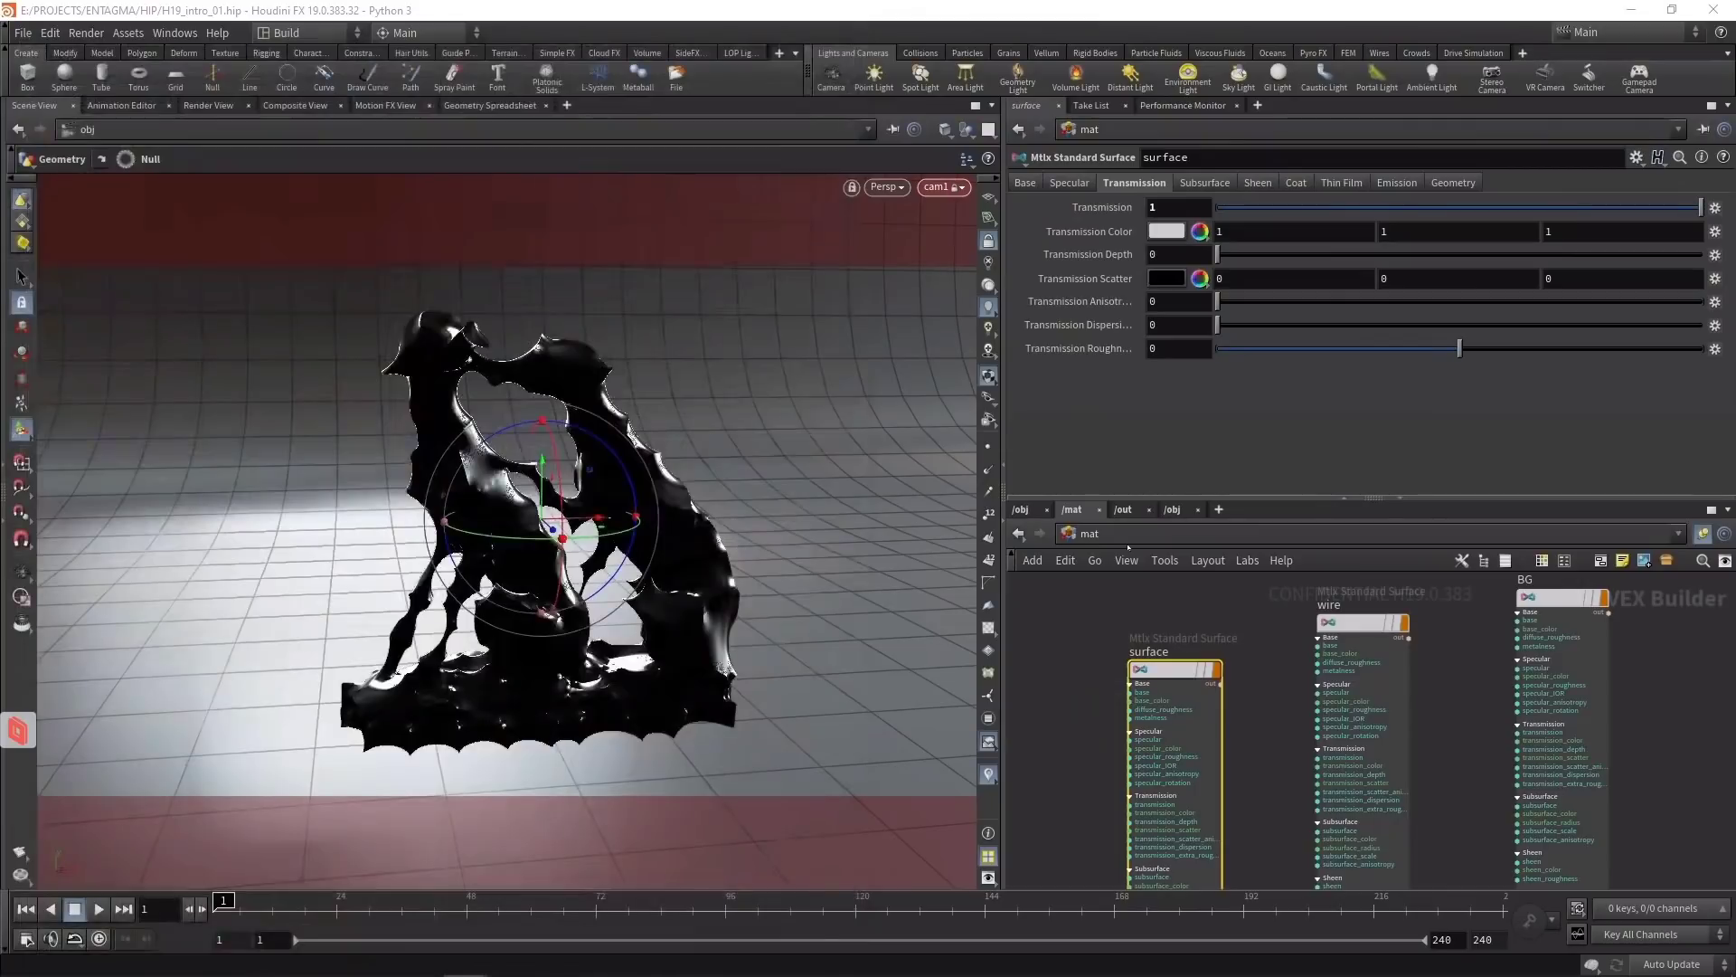
# Step: Add an Object Merge node inside the wire object's geometry network
pyautogui.click(1089, 620)
pyautogui.click(1021, 510)
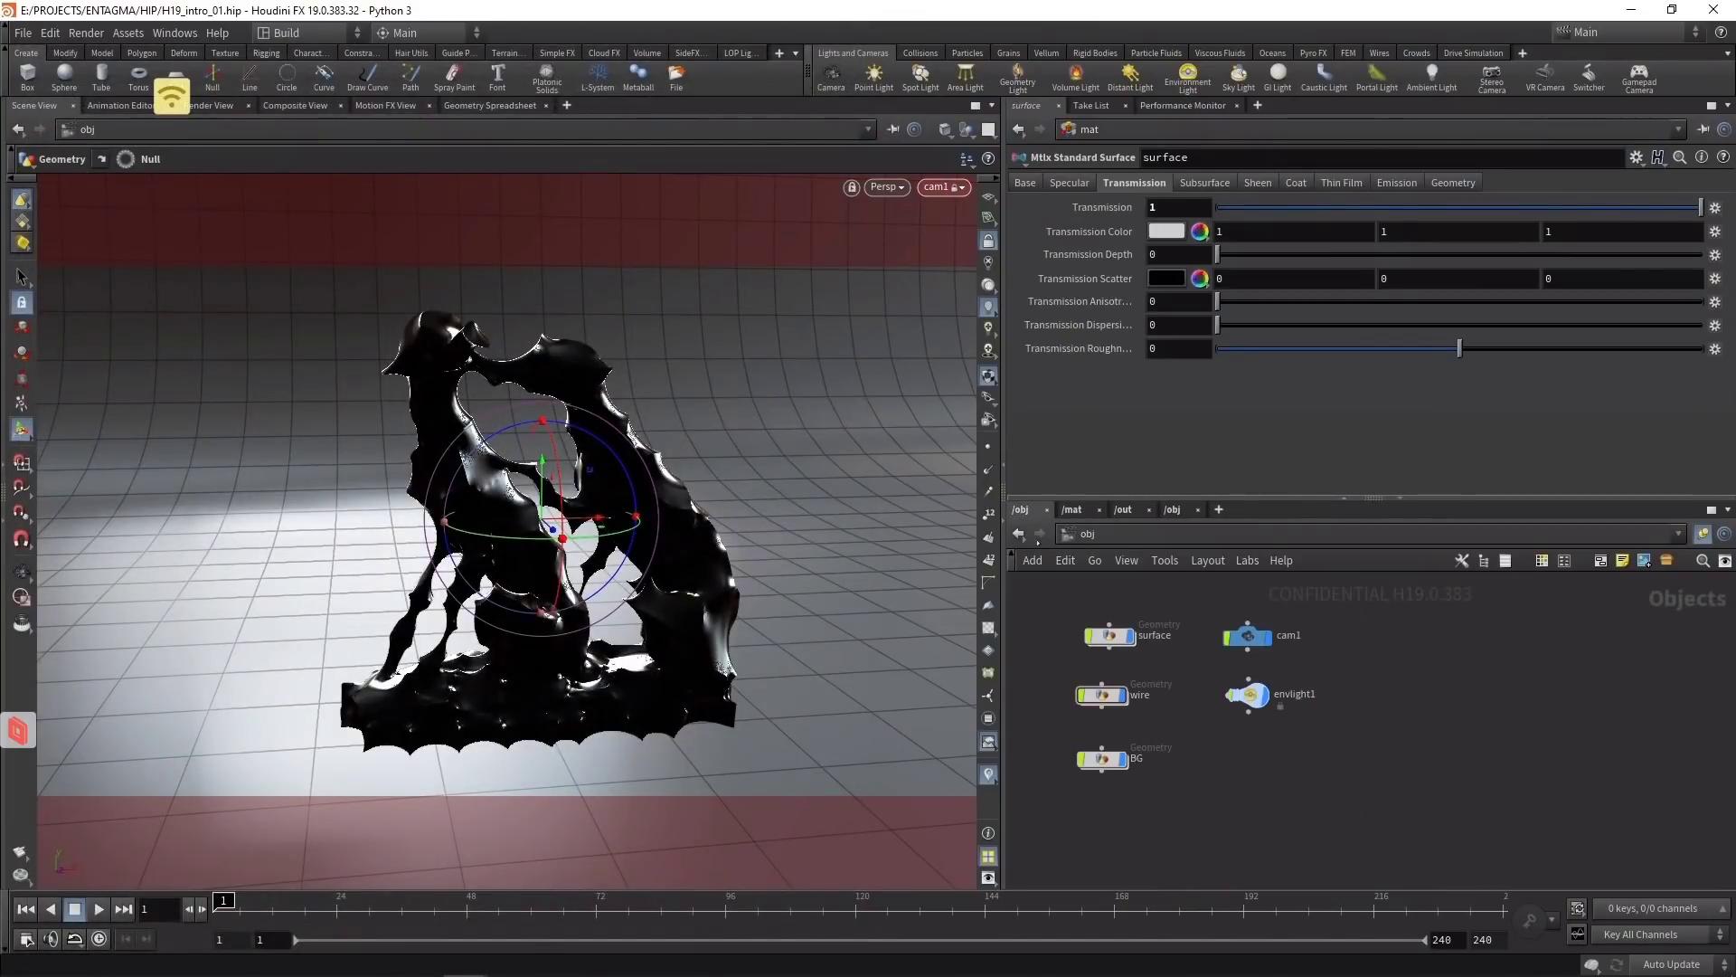
pyautogui.doubleClick(1101, 694)
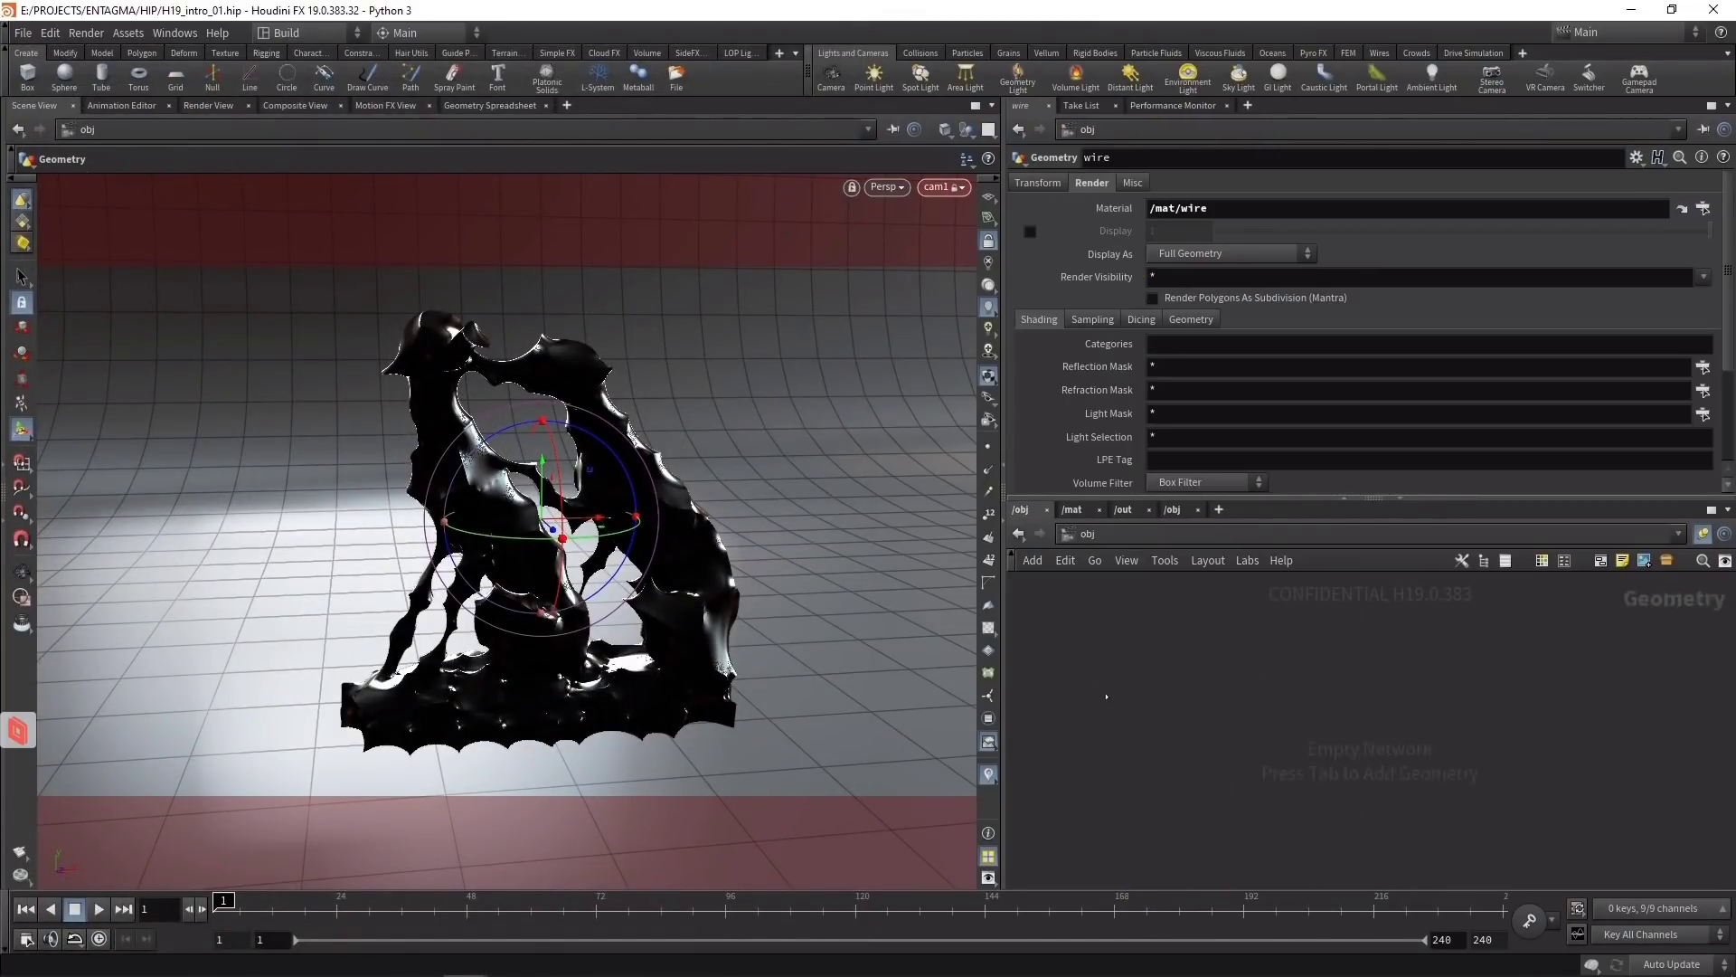
pyautogui.press('Tab')
pyautogui.write('objmerg')
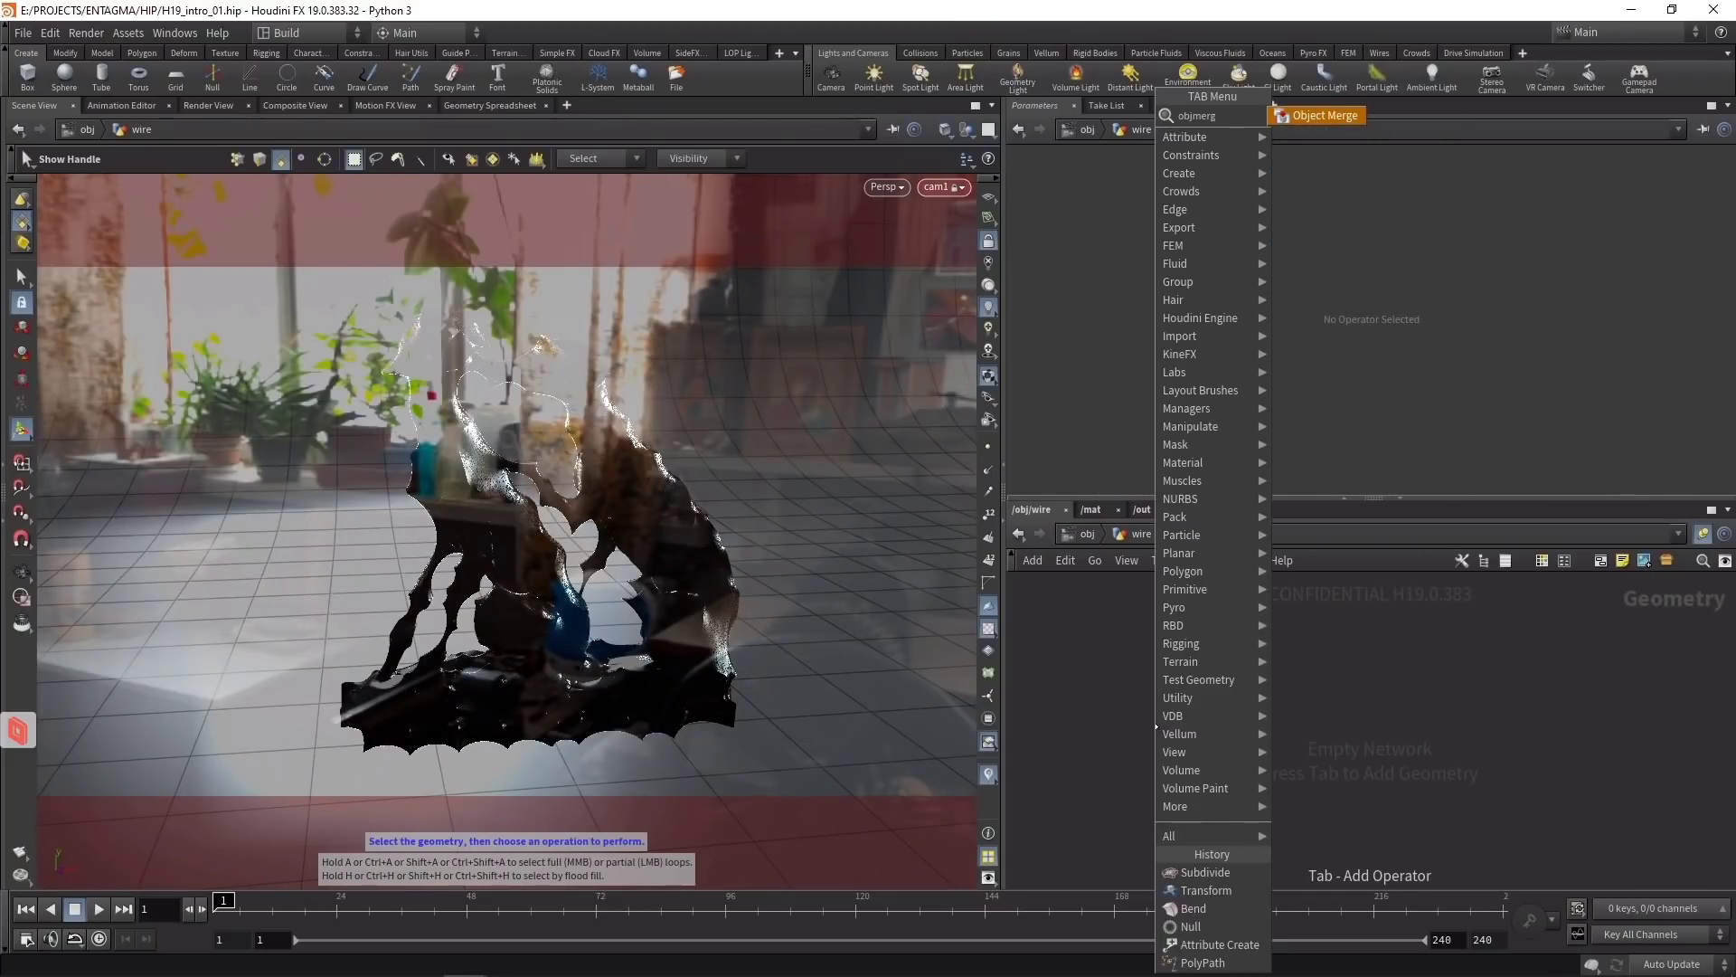
pyautogui.press('Return')
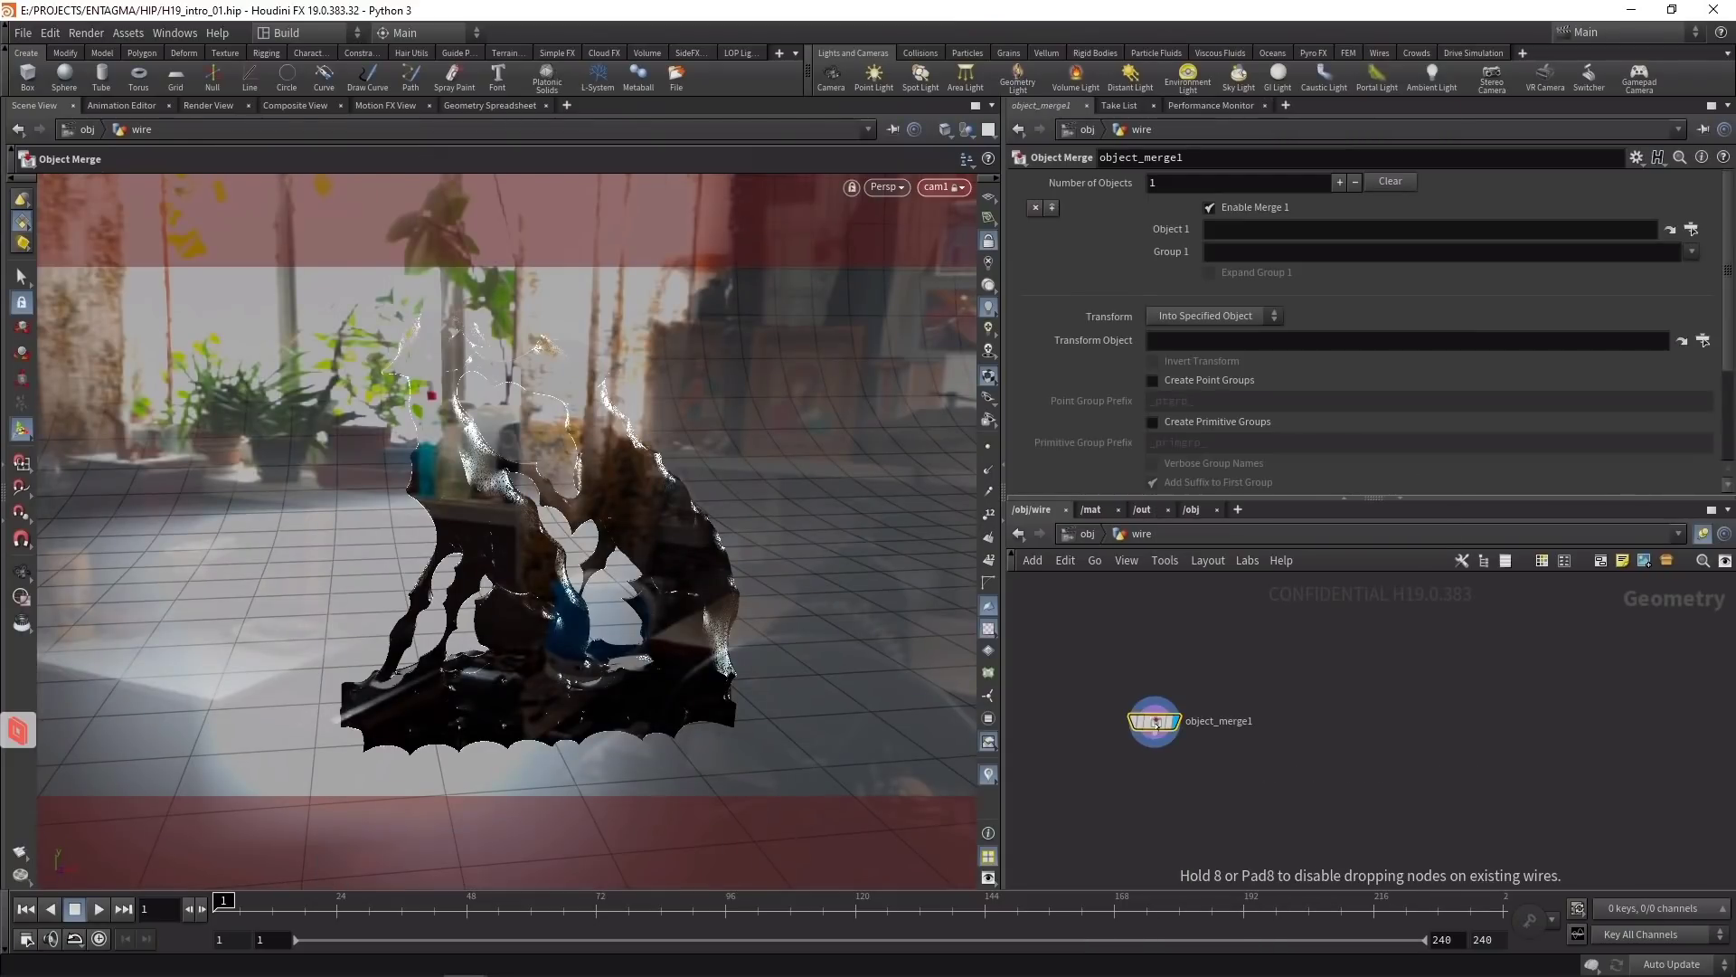
# Step: Point the Object Merge to OUT_Wire from the surface object and return to the object level
pyautogui.click(1691, 229)
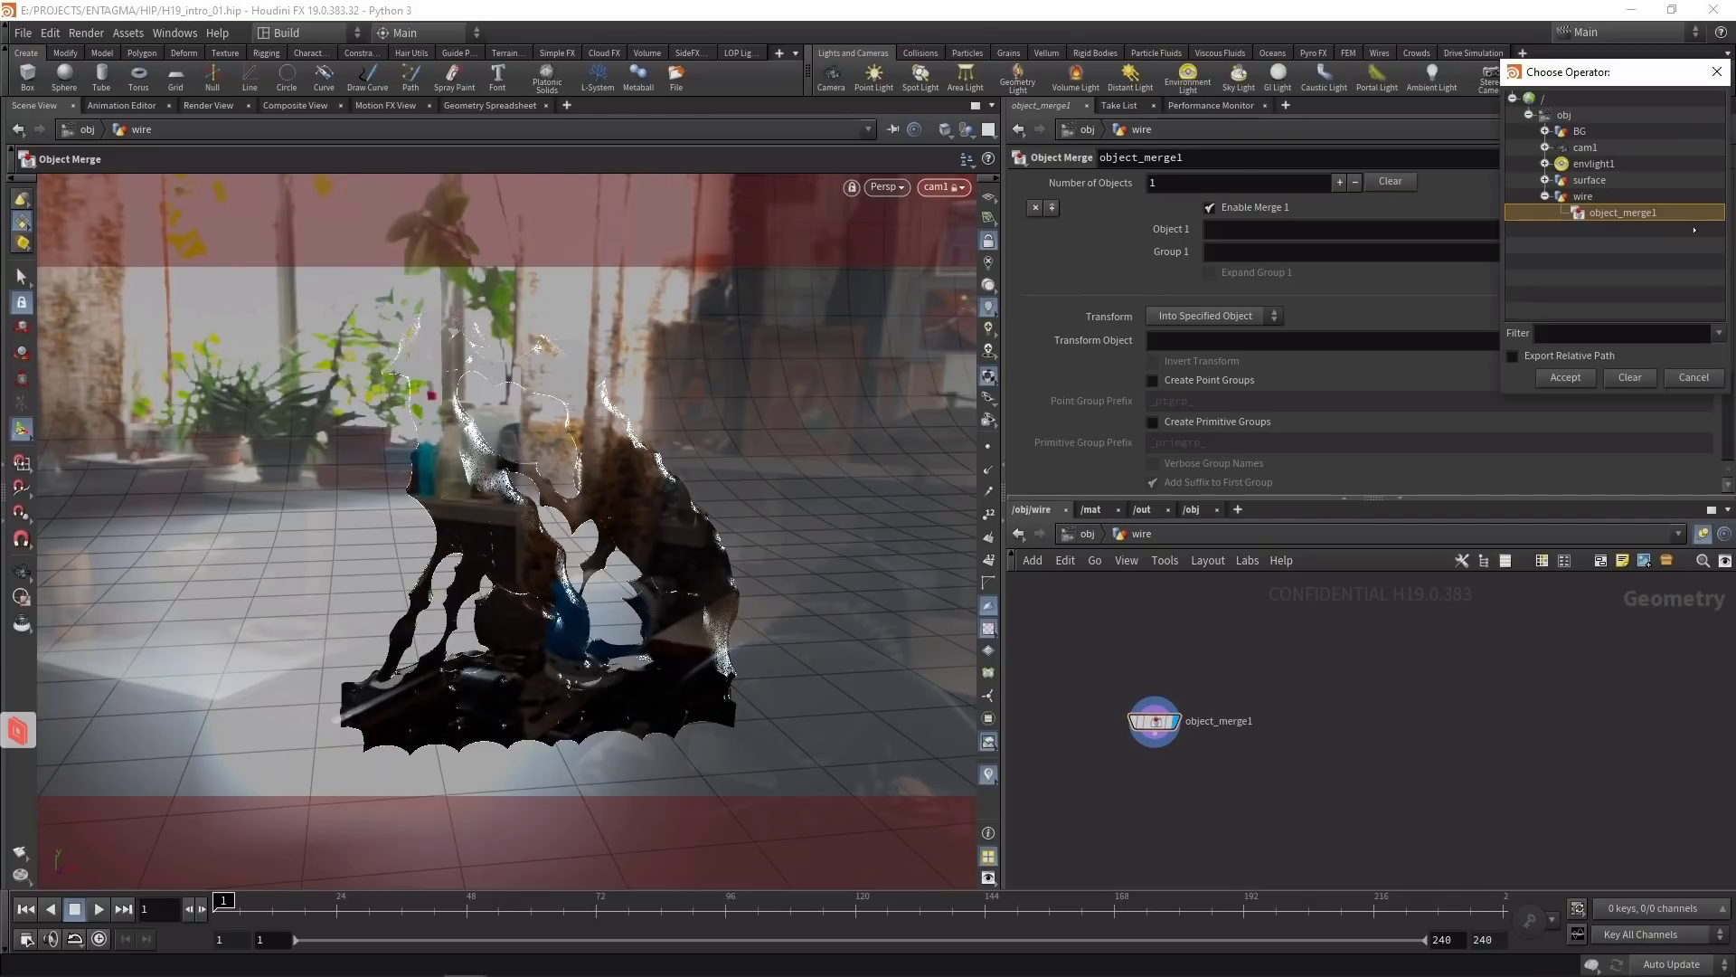
pyautogui.click(1546, 180)
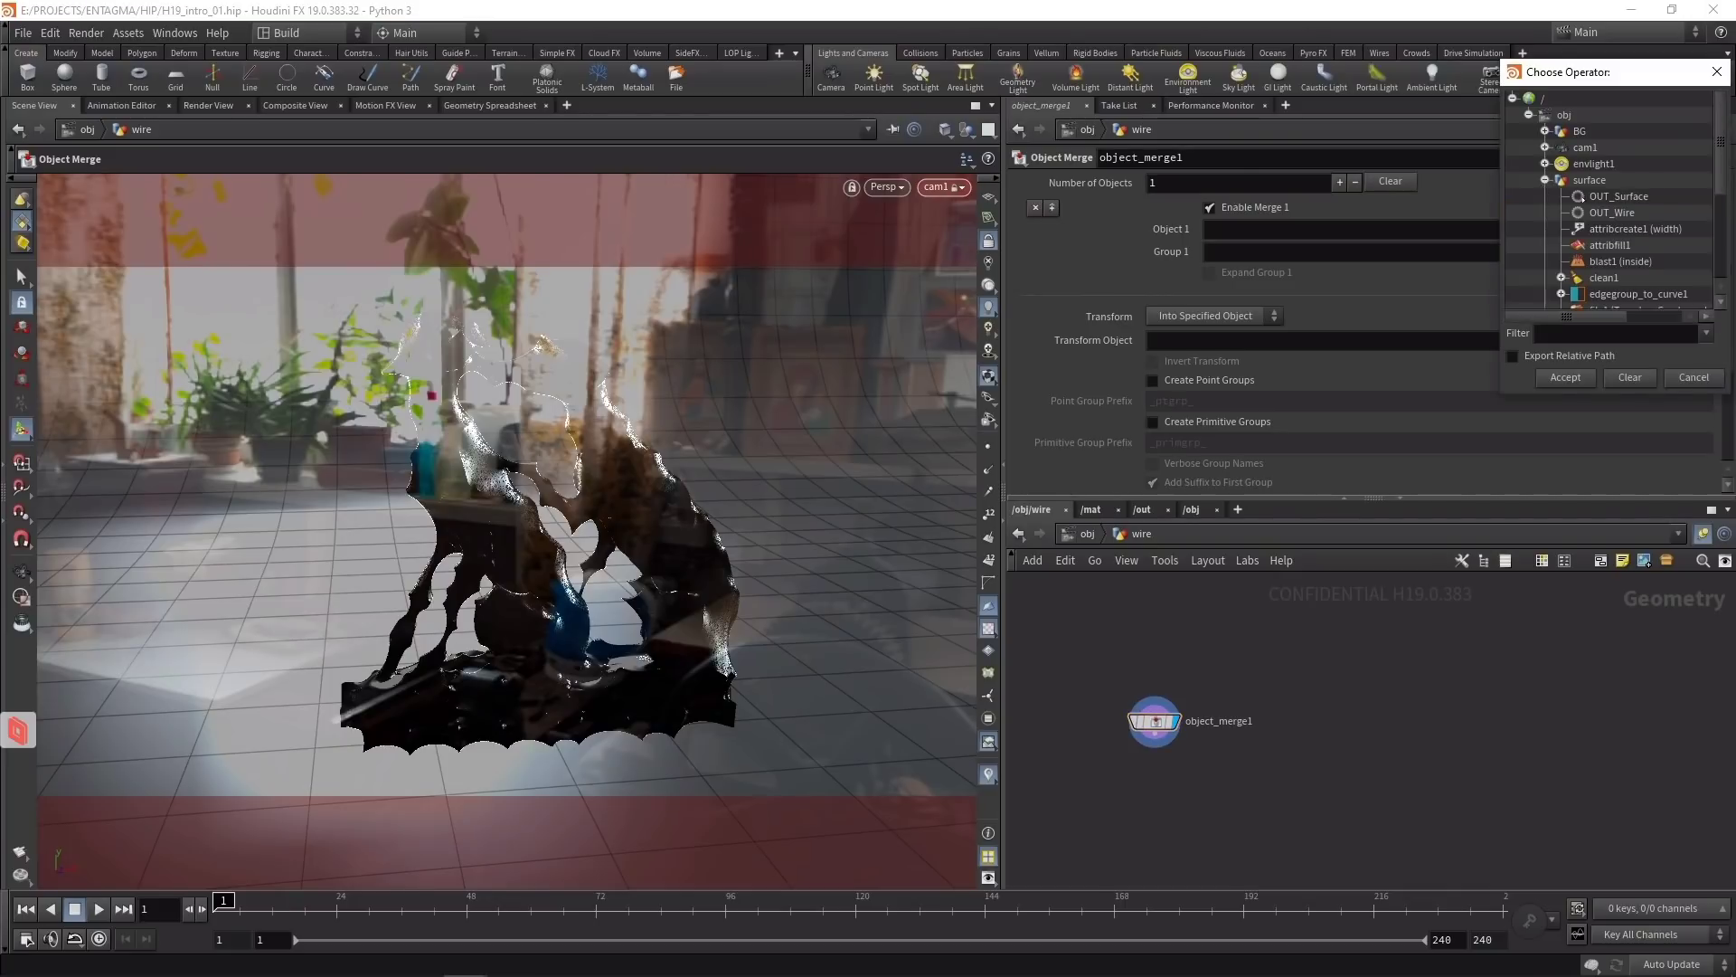
pyautogui.doubleClick(1589, 212)
pyautogui.press('u')
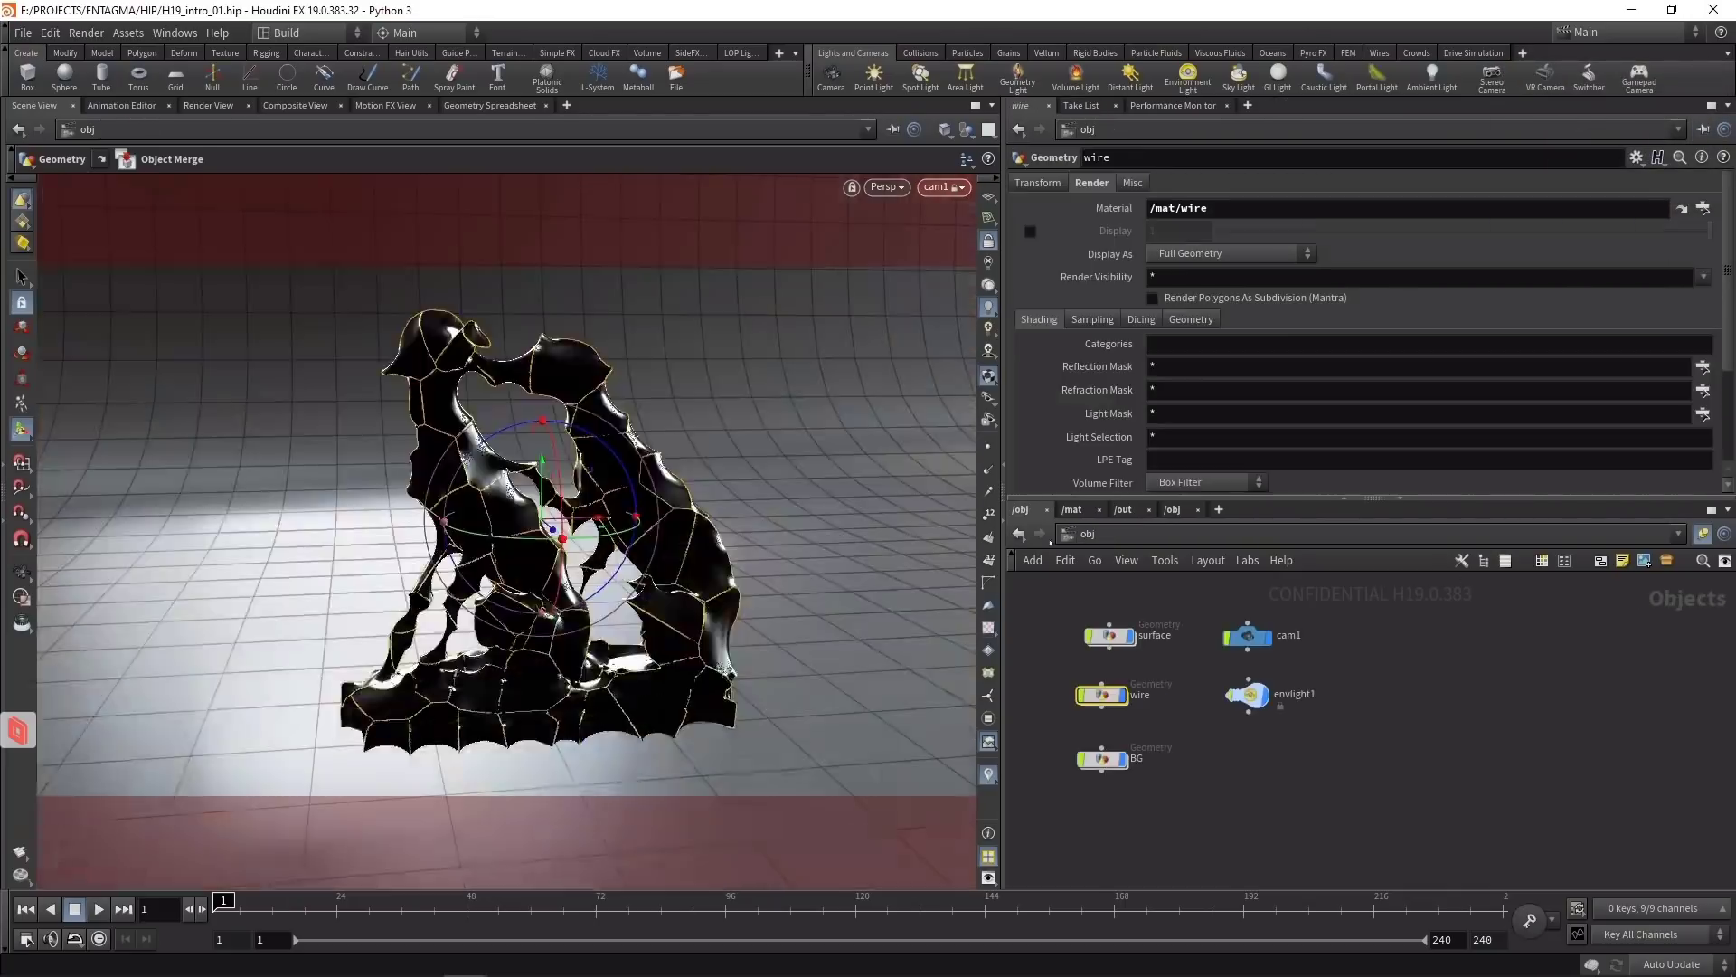
# Step: Reopen the Karma viewport from the output network and render the scene in it with Karma
pyautogui.click(1300, 810)
pyautogui.click(1142, 512)
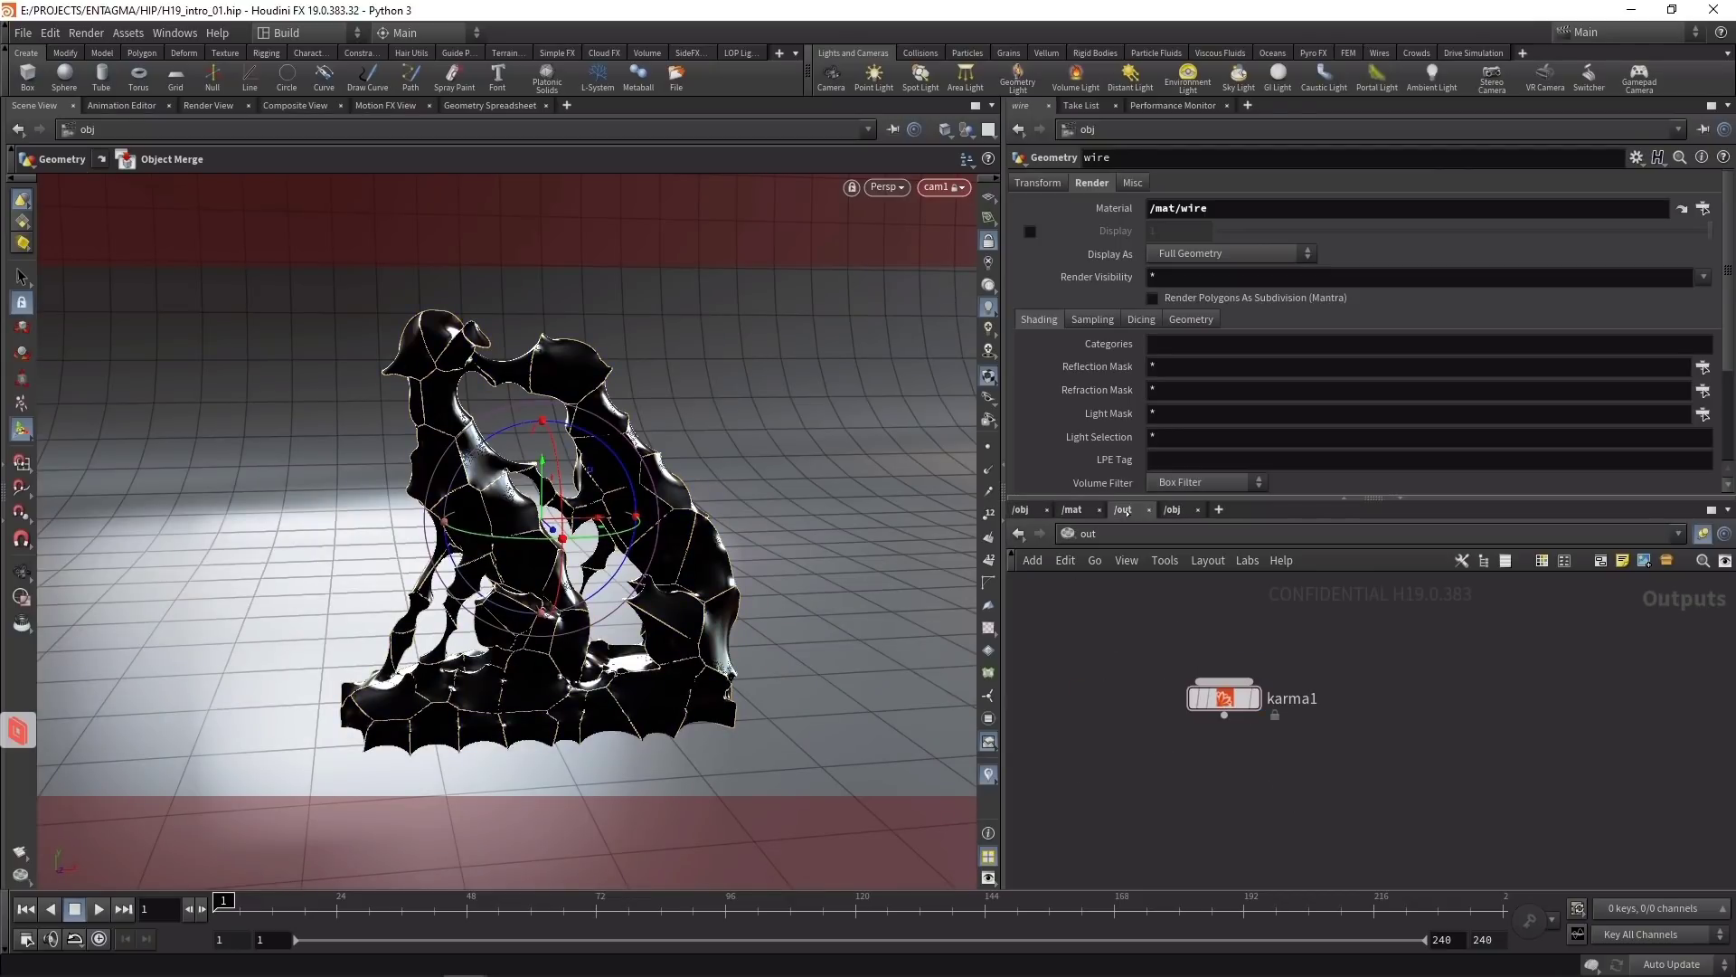
pyautogui.click(1051, 181)
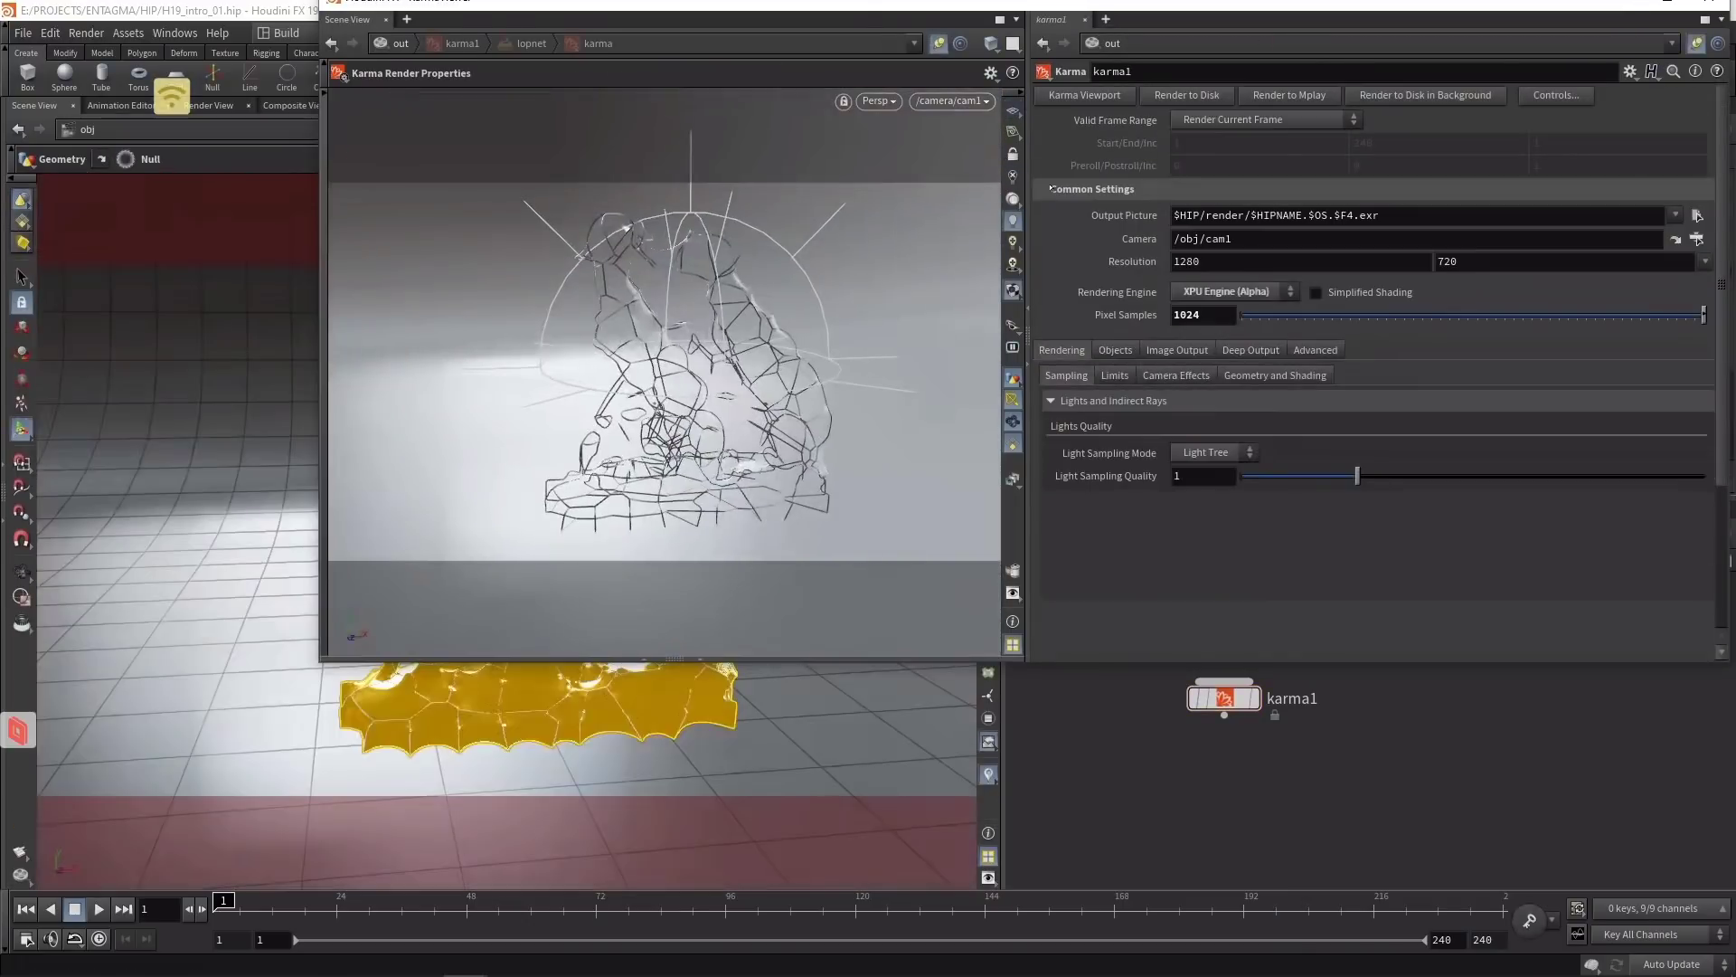
pyautogui.click(880, 101)
pyautogui.click(906, 188)
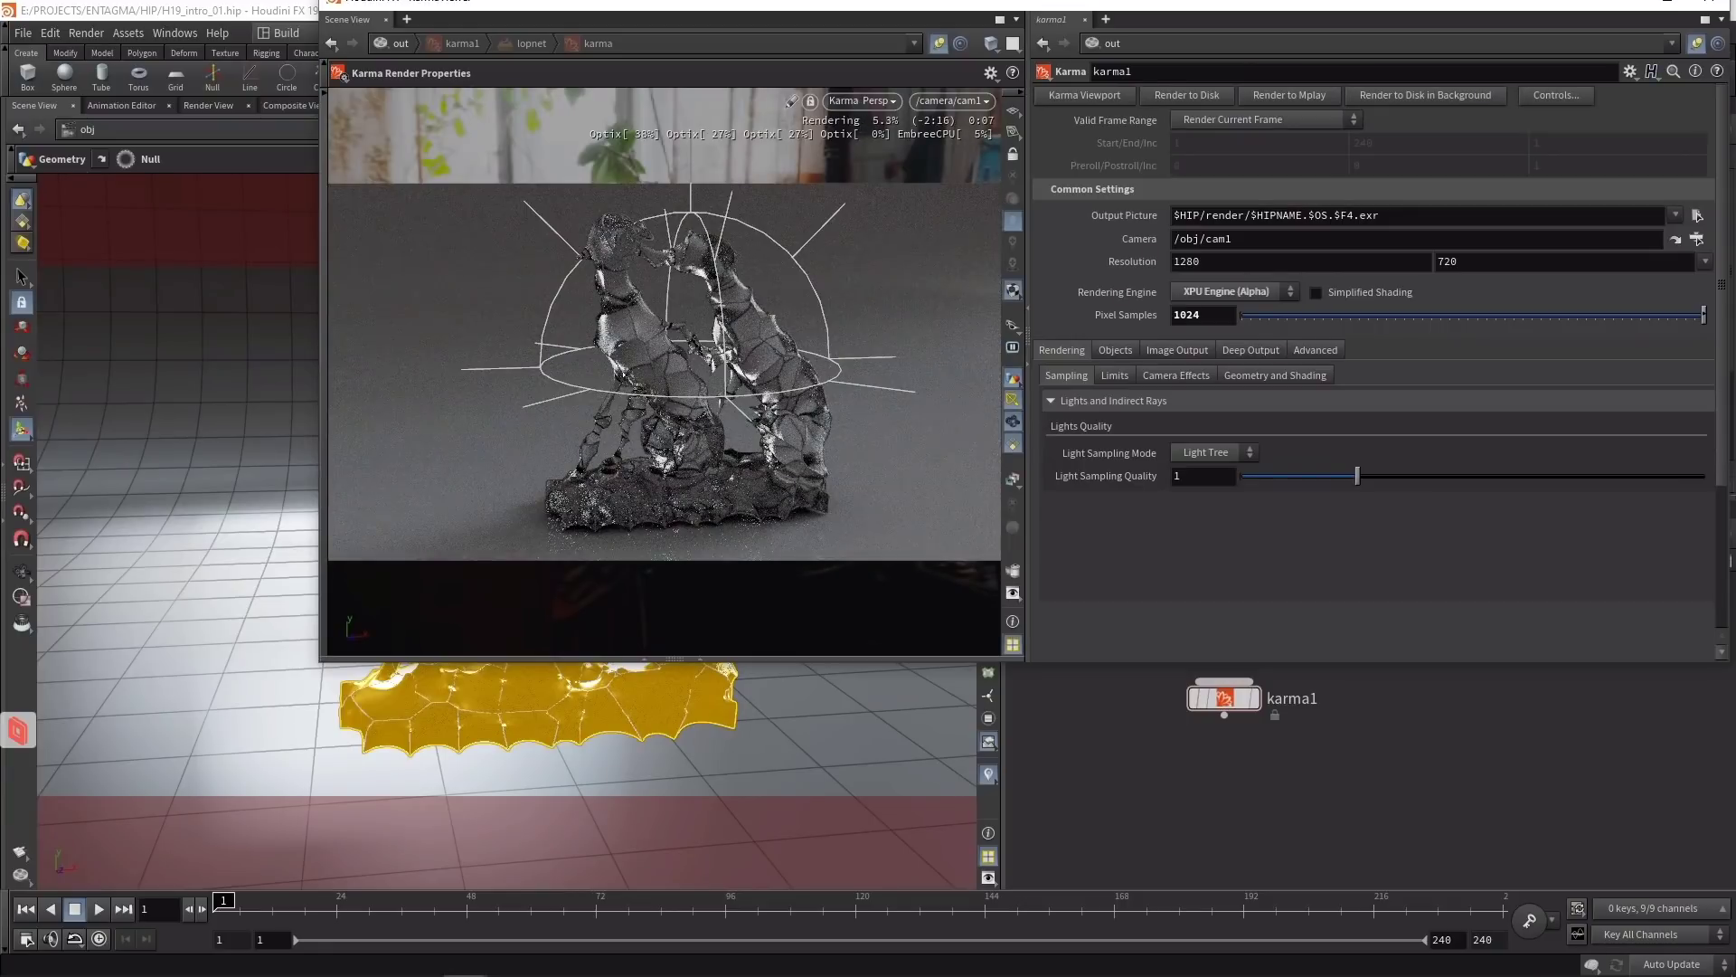
# Step: Move the render window aside and set the wire material's Metalness to 1
pyautogui.moveTo(1191, 10); pyautogui.dragTo(543, 27)
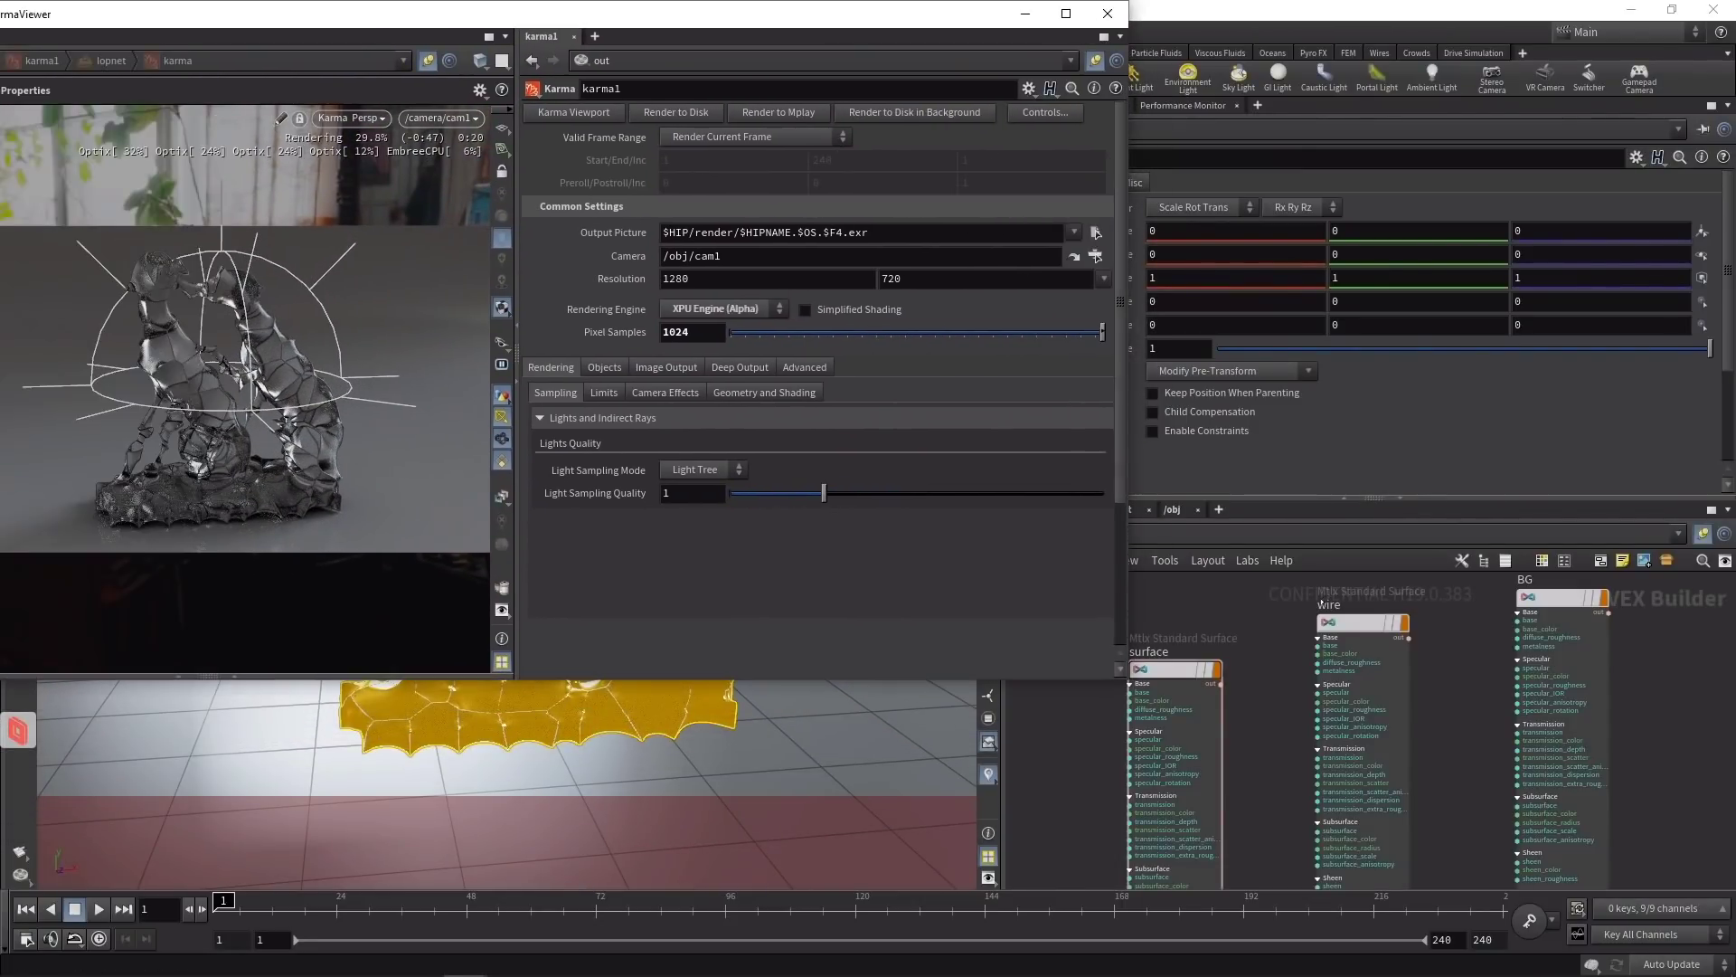
pyautogui.moveTo(1278, 599); pyautogui.dragTo(1333, 637)
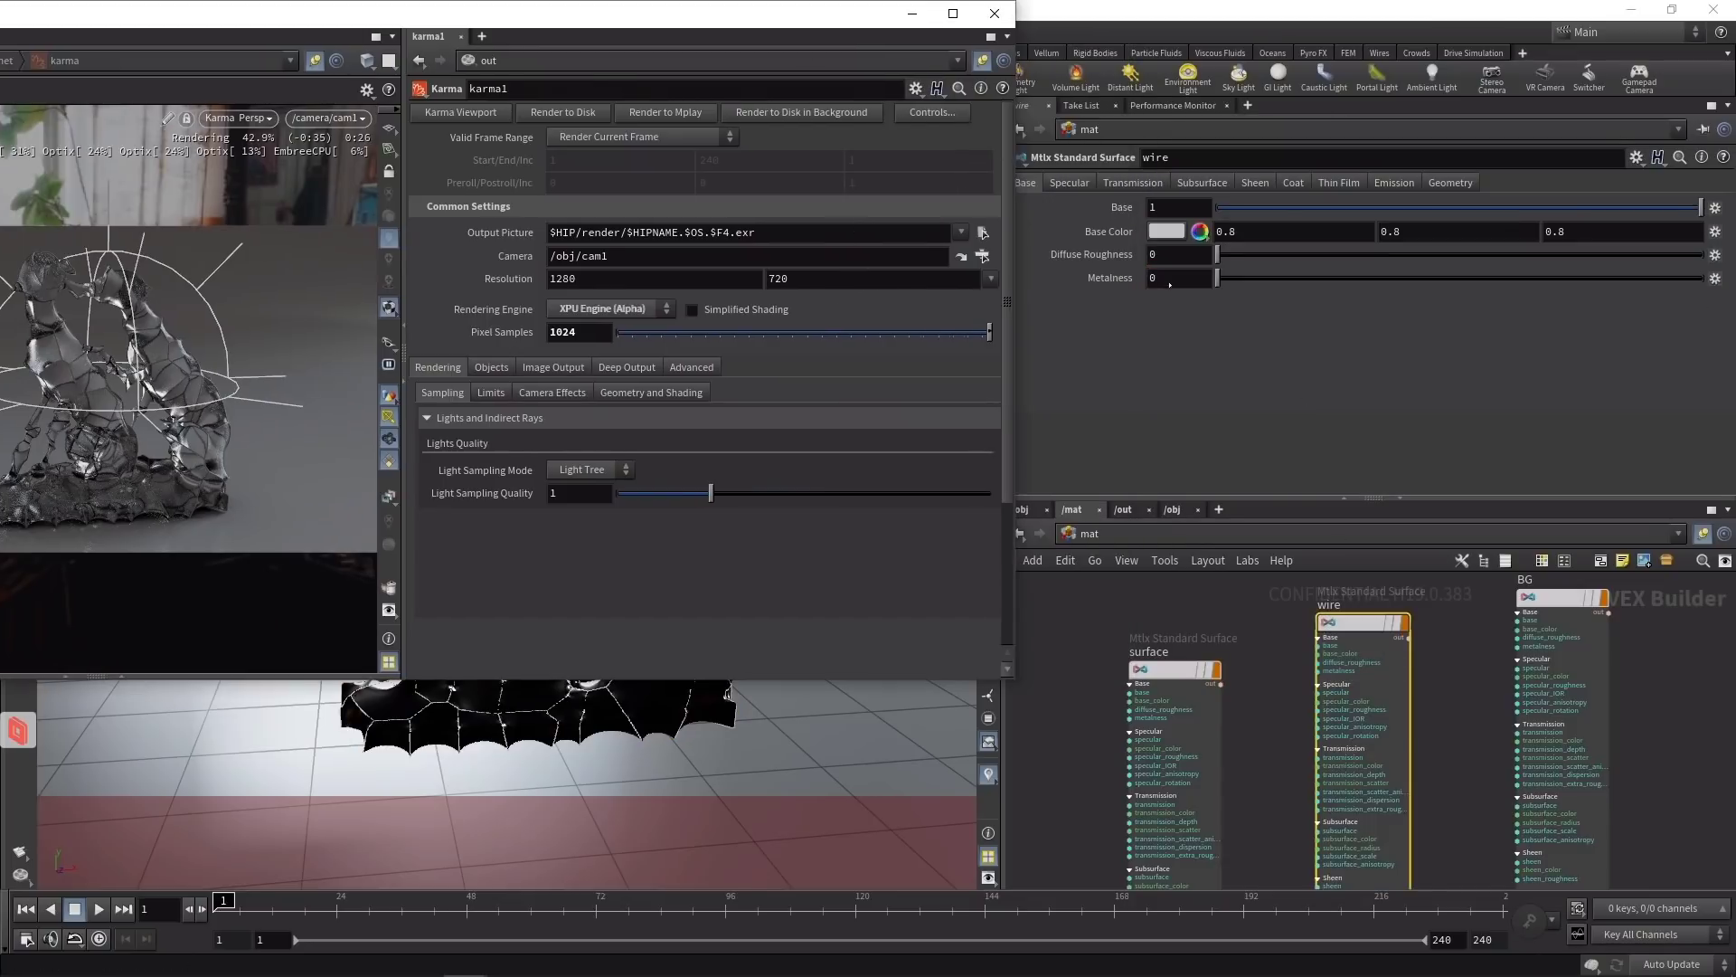
pyautogui.click(1167, 278)
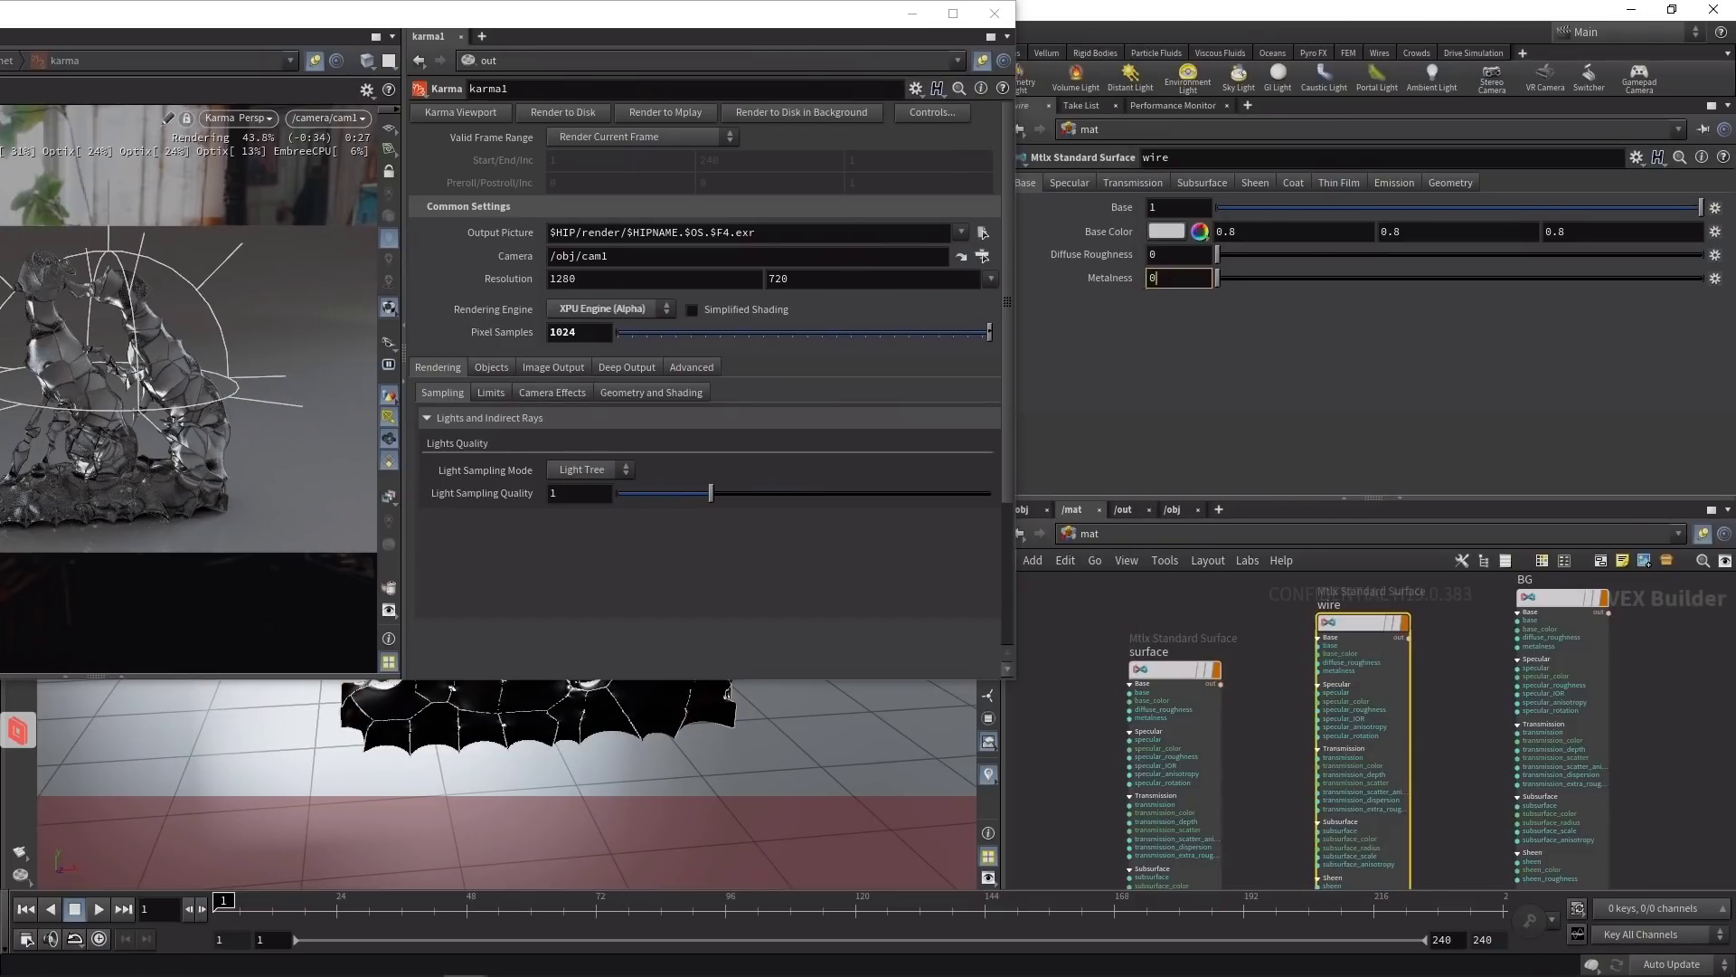
pyautogui.write('1')
pyautogui.press('Return')
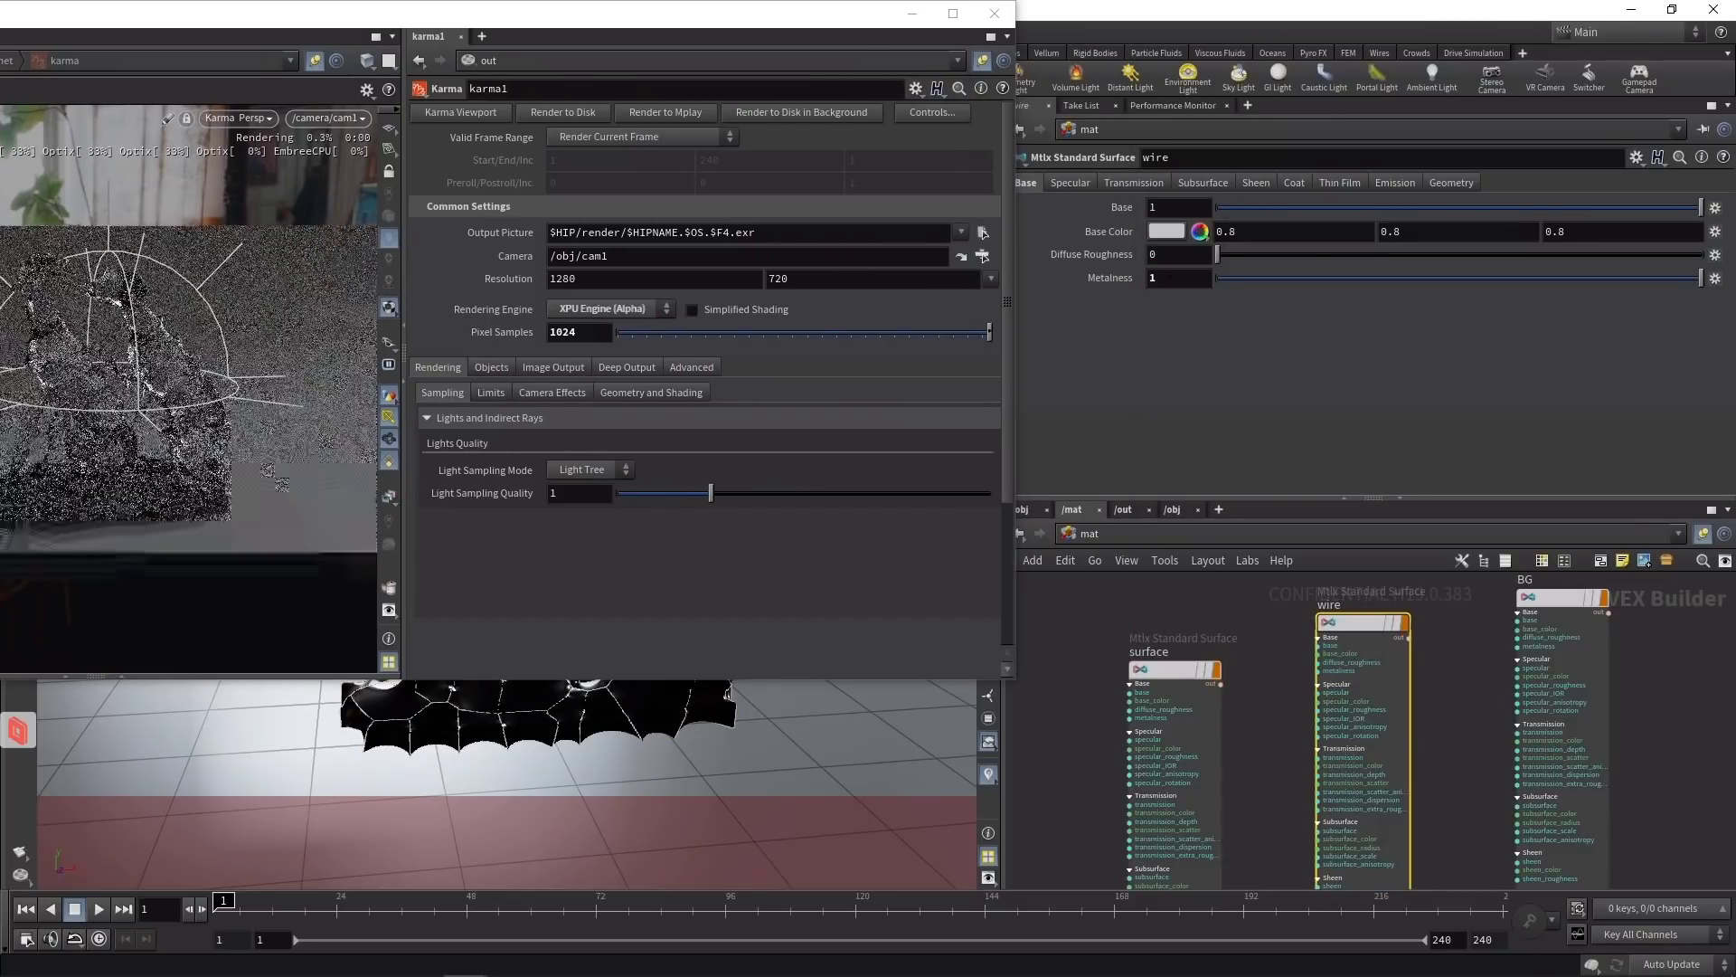
# Step: Set the wire material's base color to a copper orange of 1, 0.576667, 0.365
pyautogui.click(1167, 231)
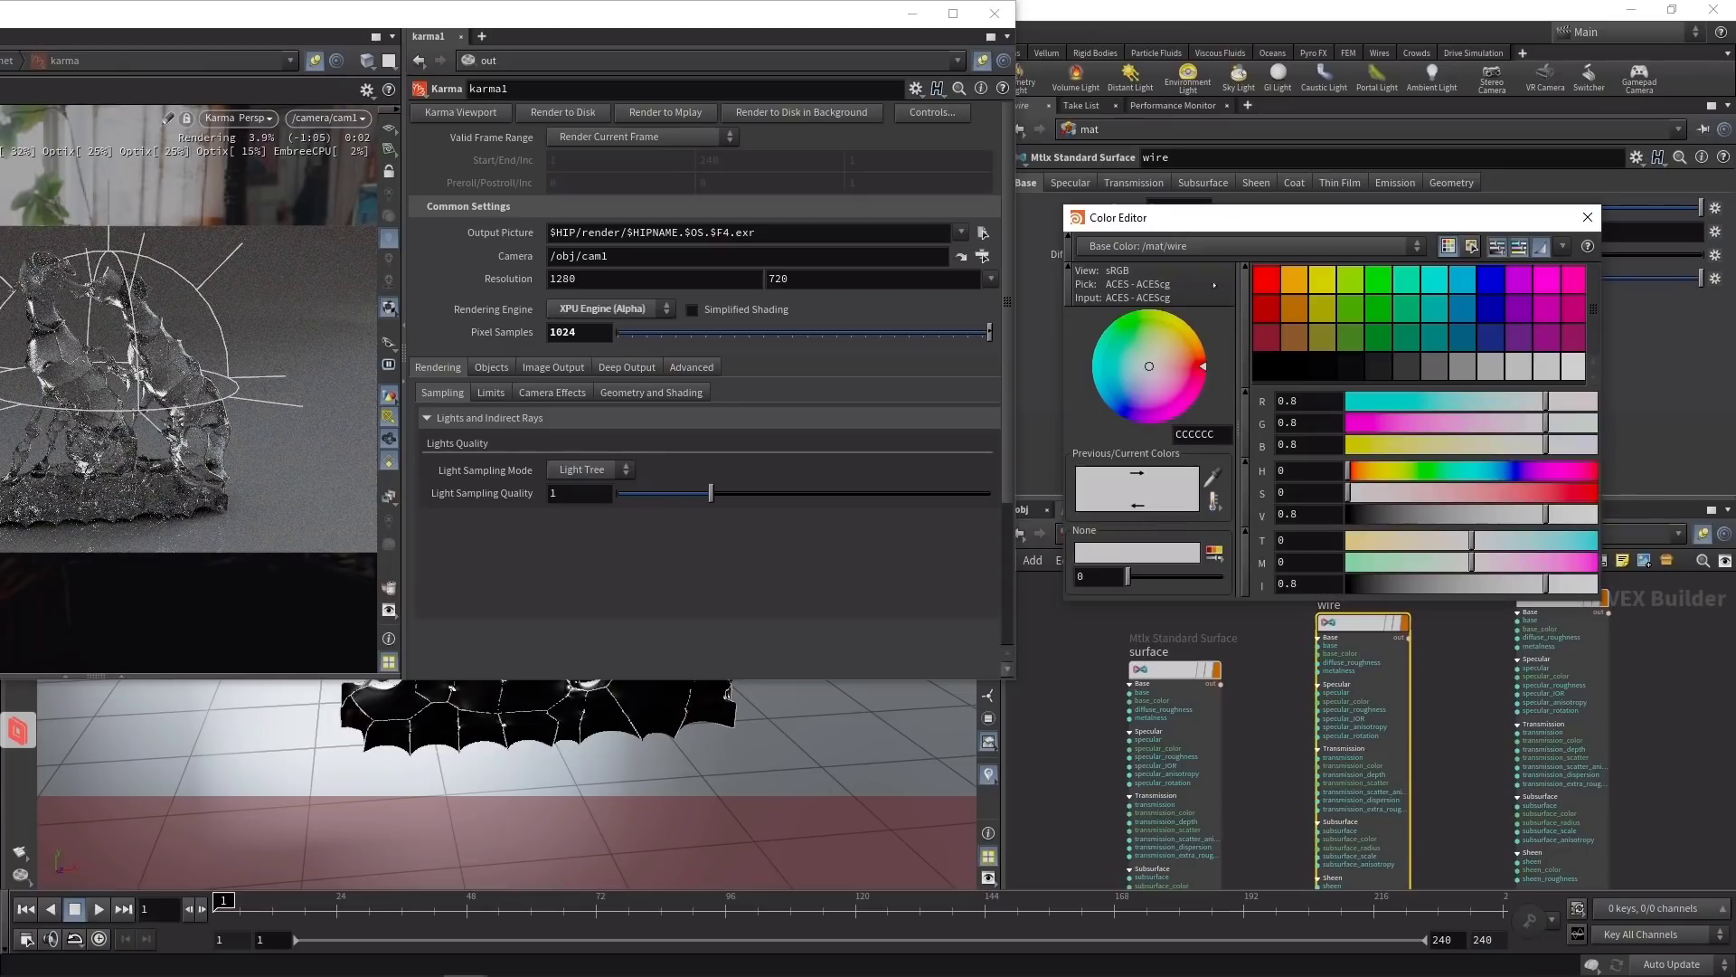
pyautogui.click(1291, 287)
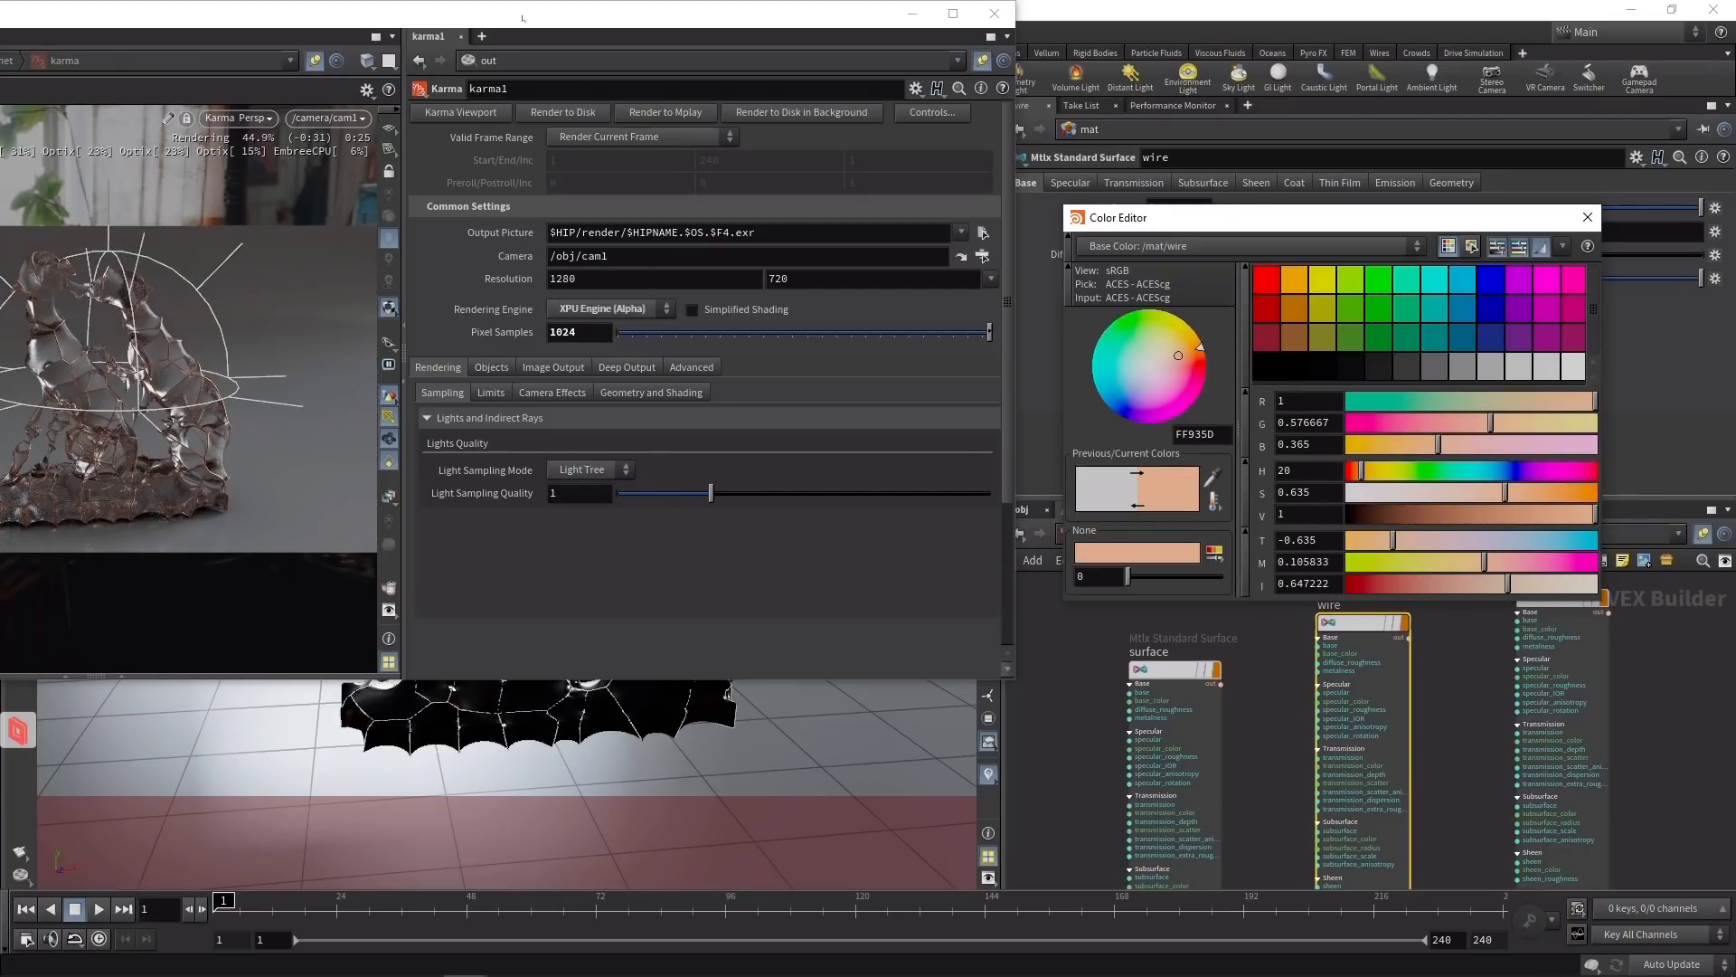
pyautogui.moveTo(522, 18); pyautogui.dragTo(738, 27)
# Step: Set the BG material's base color to pure white (1, 1, 1)
pyautogui.click(1563, 597)
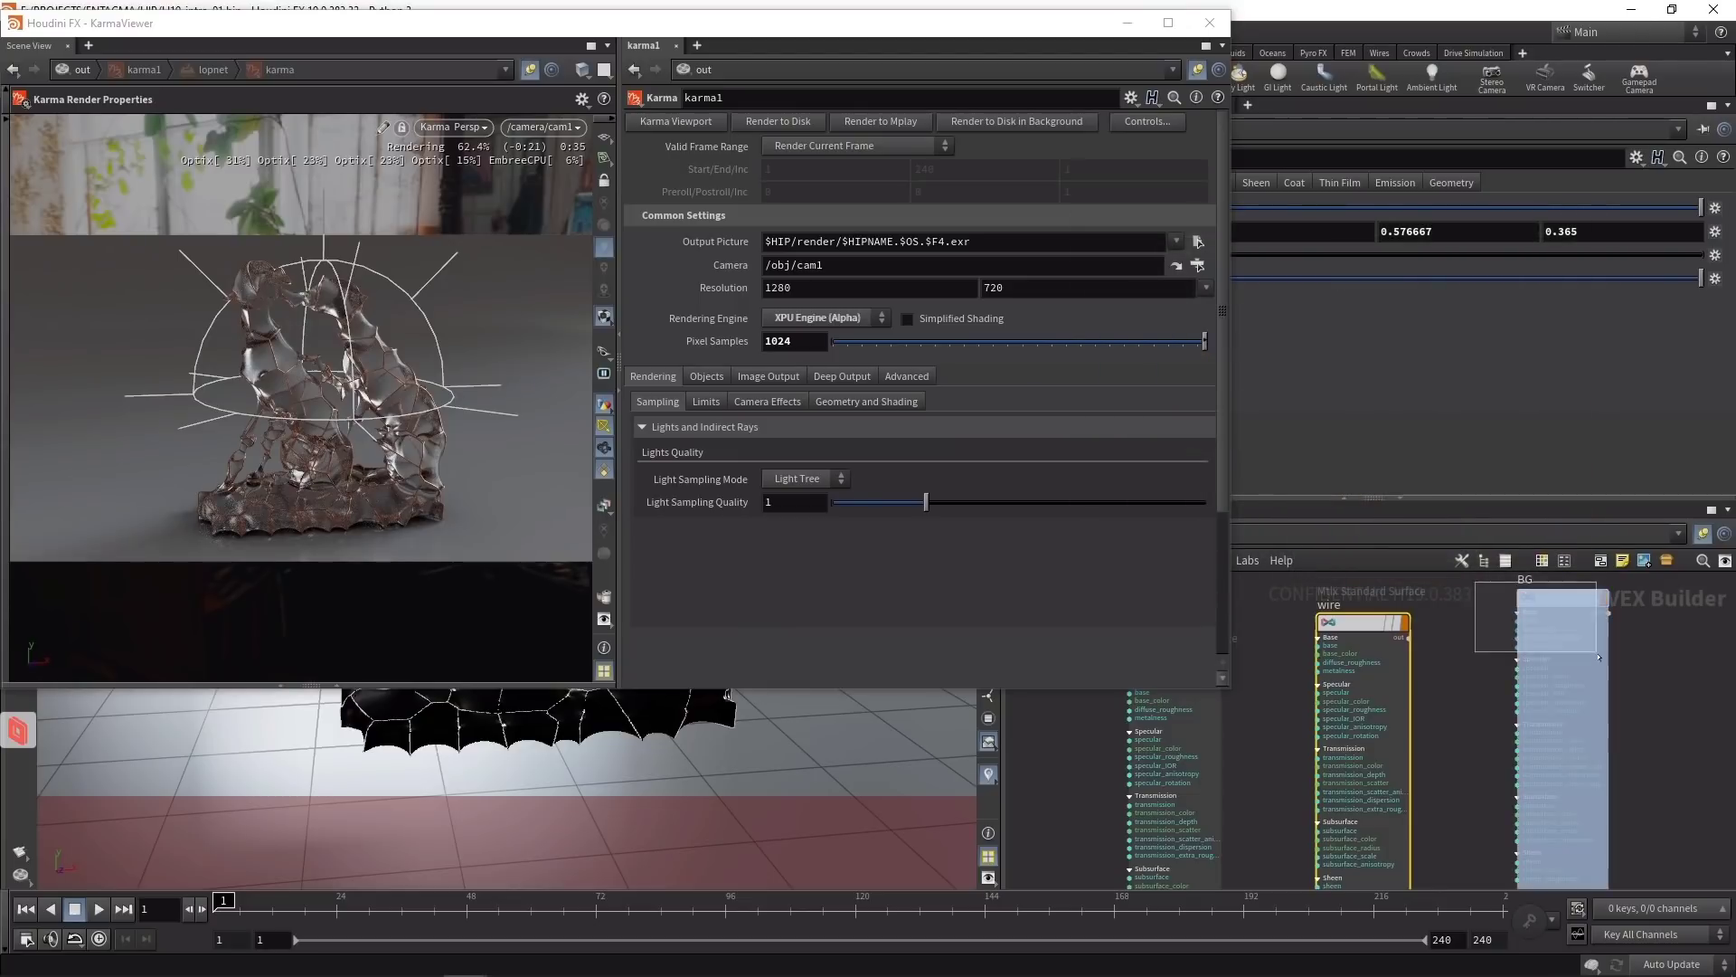
pyautogui.moveTo(891, 24); pyautogui.dragTo(710, 45)
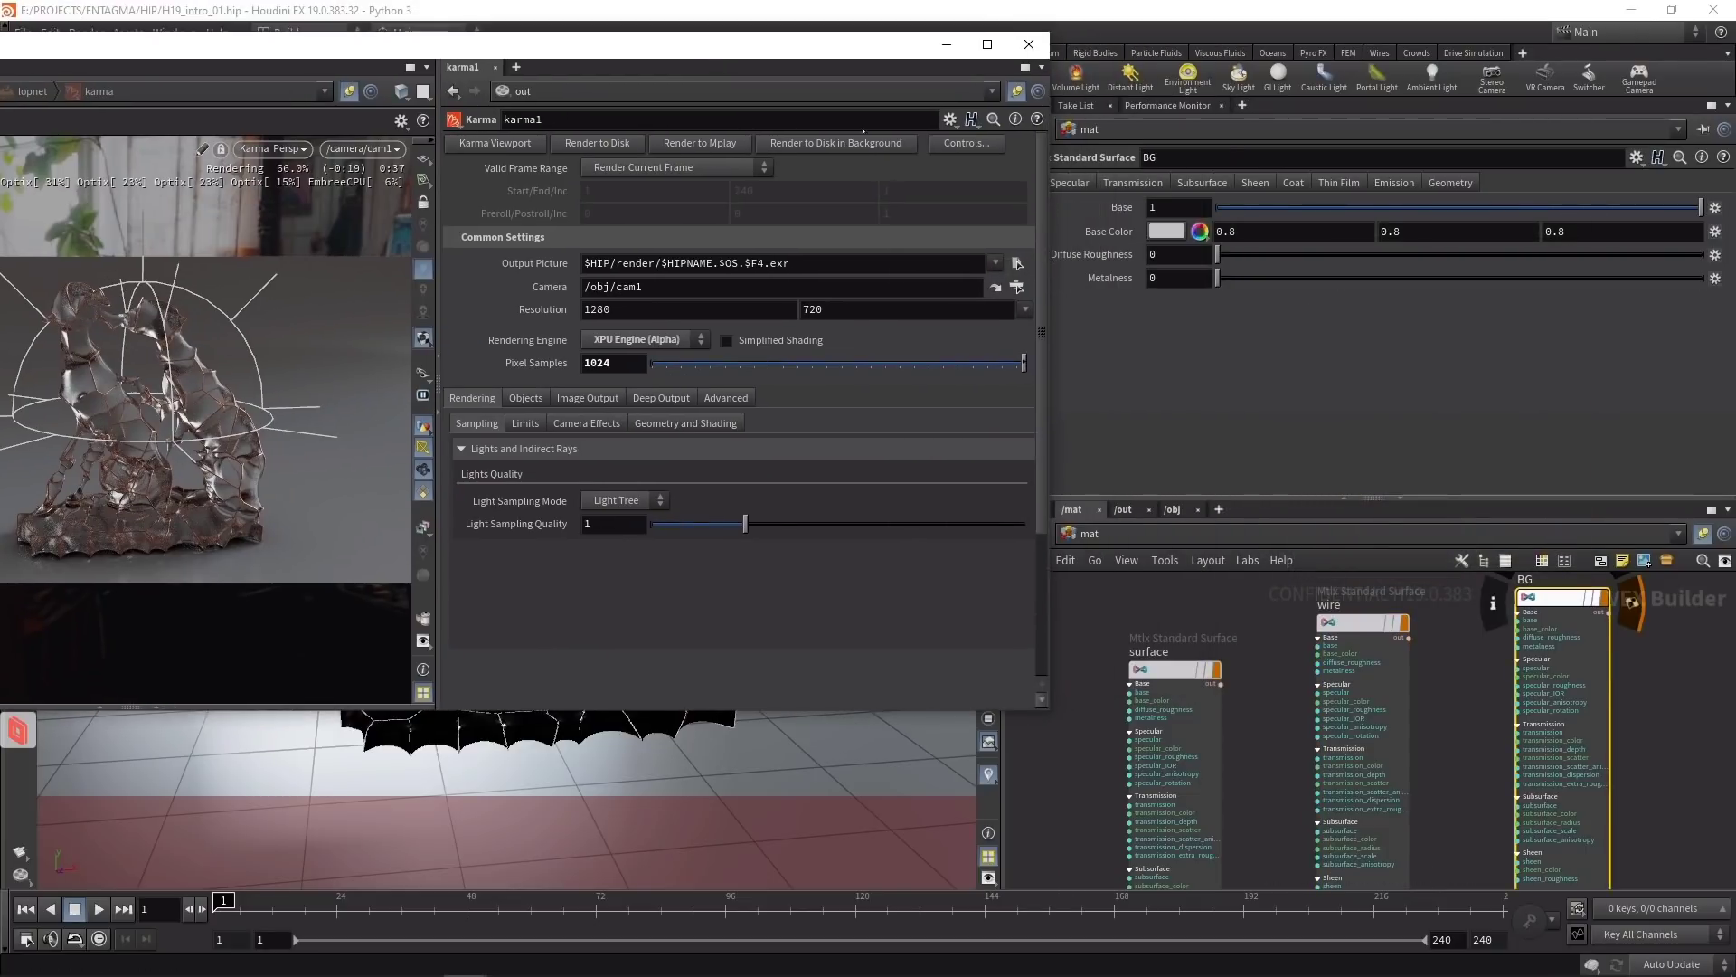
pyautogui.click(1152, 231)
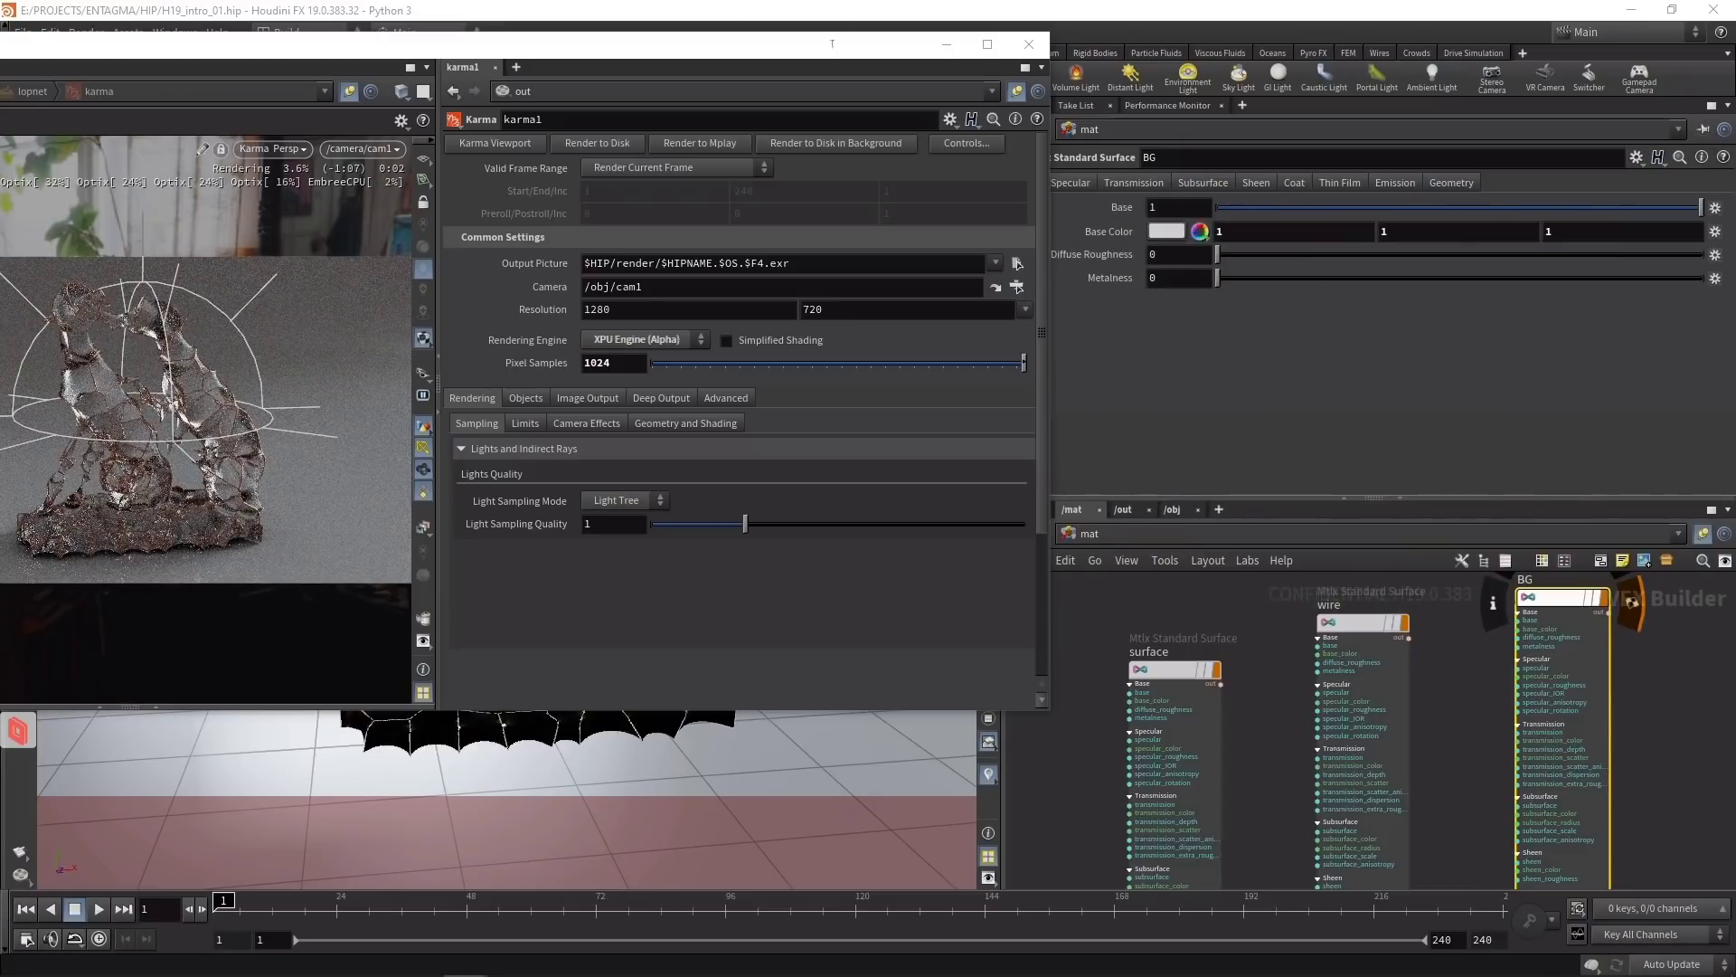
pyautogui.moveTo(827, 51); pyautogui.dragTo(785, 45)
# Step: Raise the environment light's intensity to 1.5 at the object level and bring the render back into view
pyautogui.click(1022, 509)
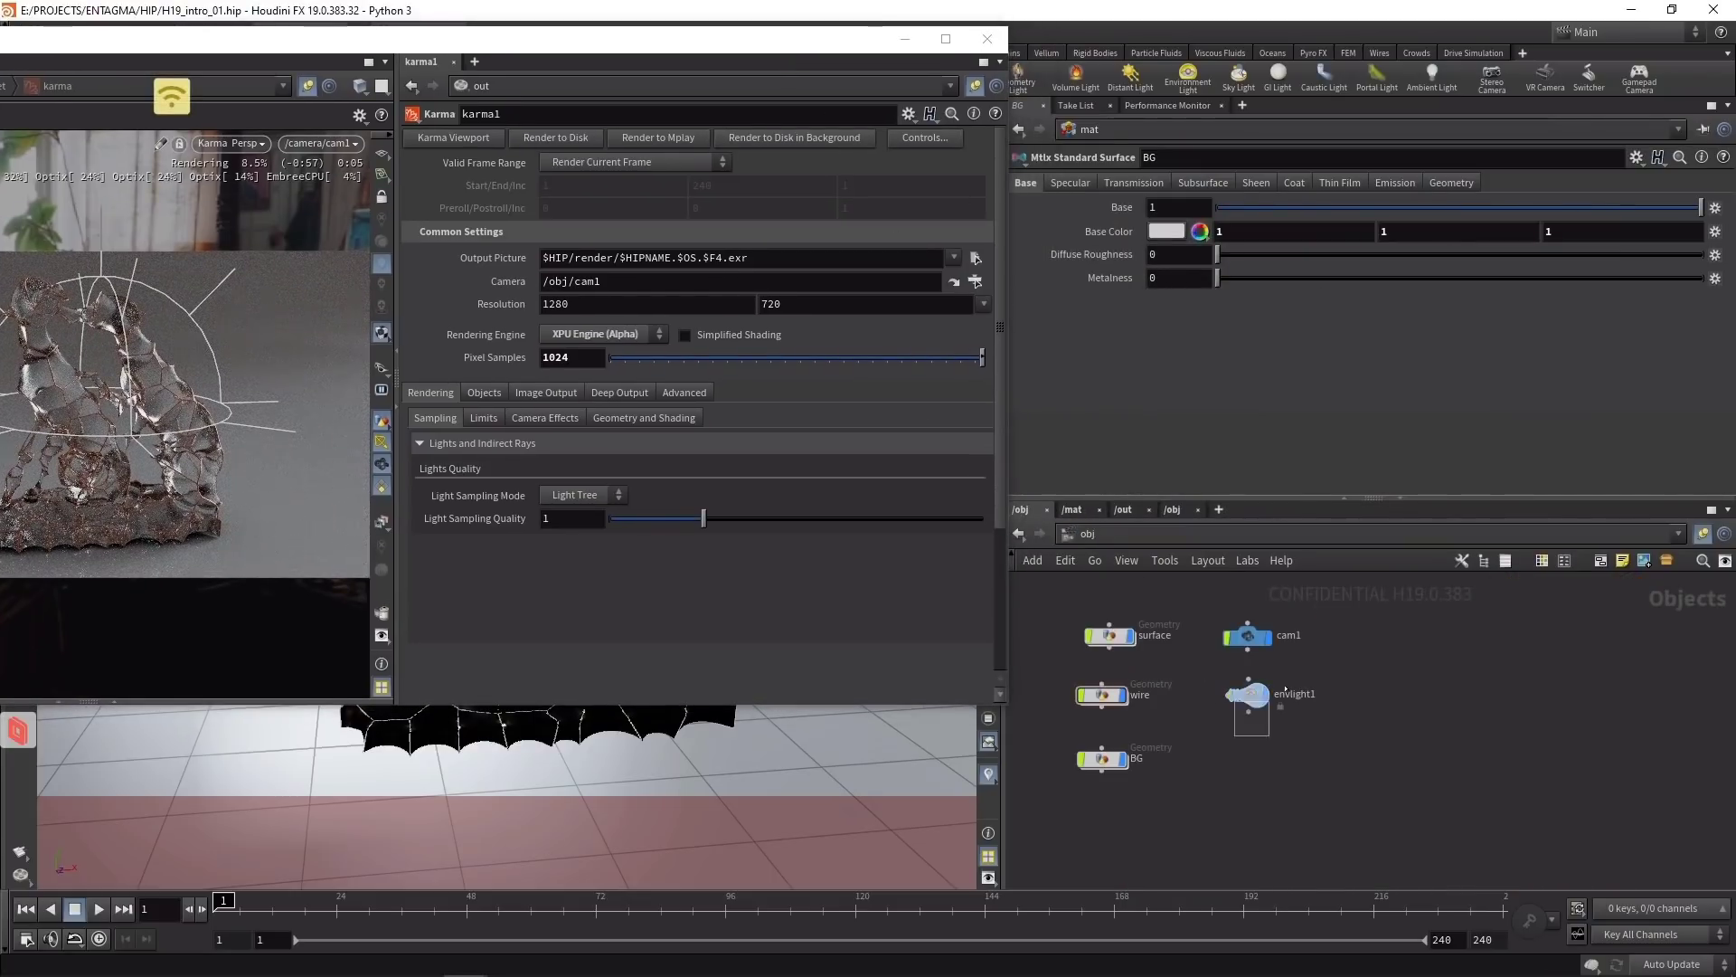
pyautogui.click(1248, 693)
pyautogui.click(1167, 230)
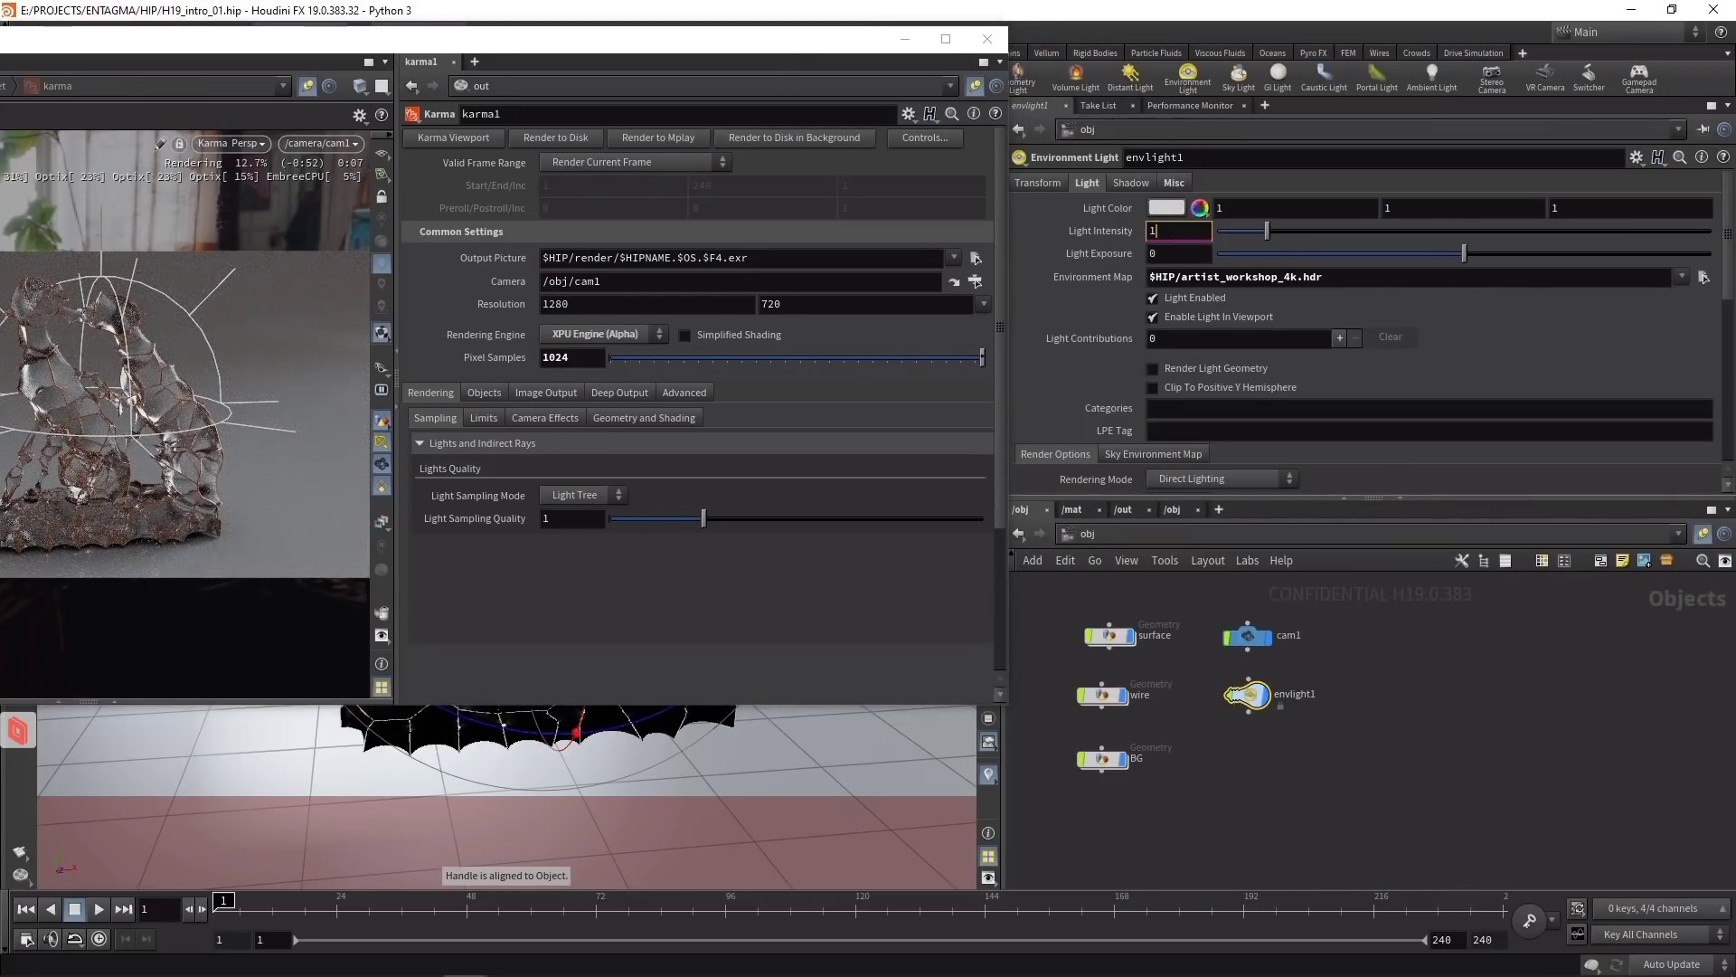
pyautogui.write('.5')
pyautogui.press('Return')
pyautogui.moveTo(445, 44); pyautogui.dragTo(697, 36)
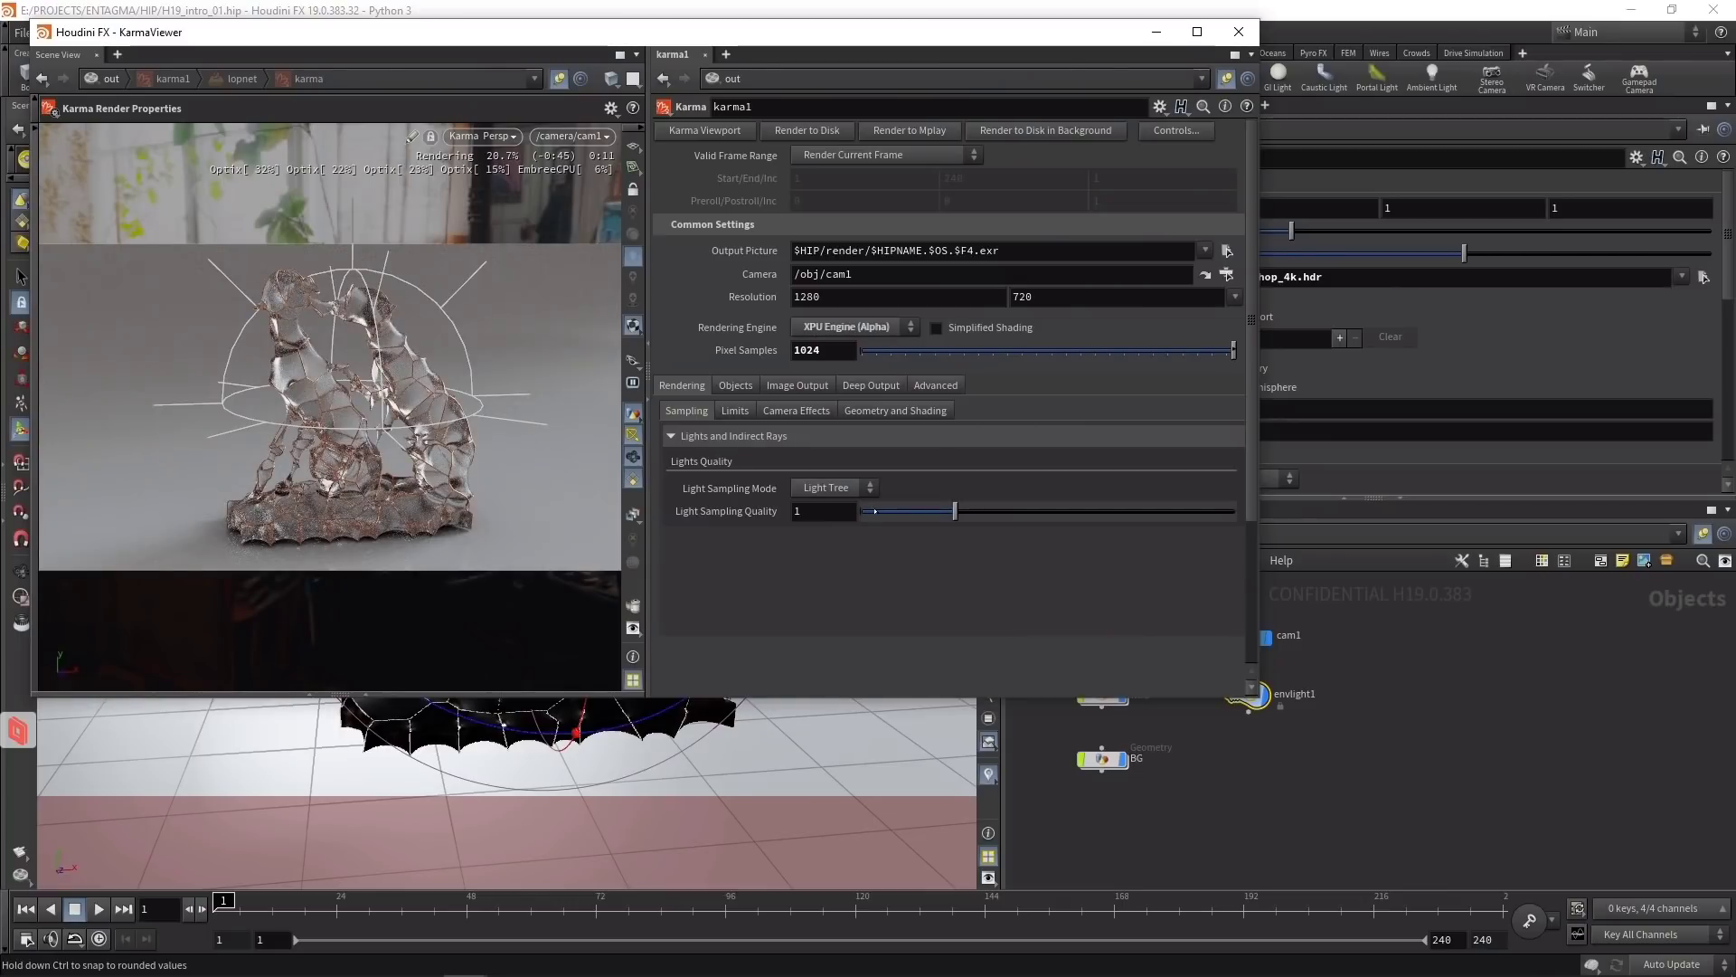
# Step: Set the output network's Karma limits to diffuse 4, reflection 8 and refraction 8, and enable caustics
pyautogui.click(734, 412)
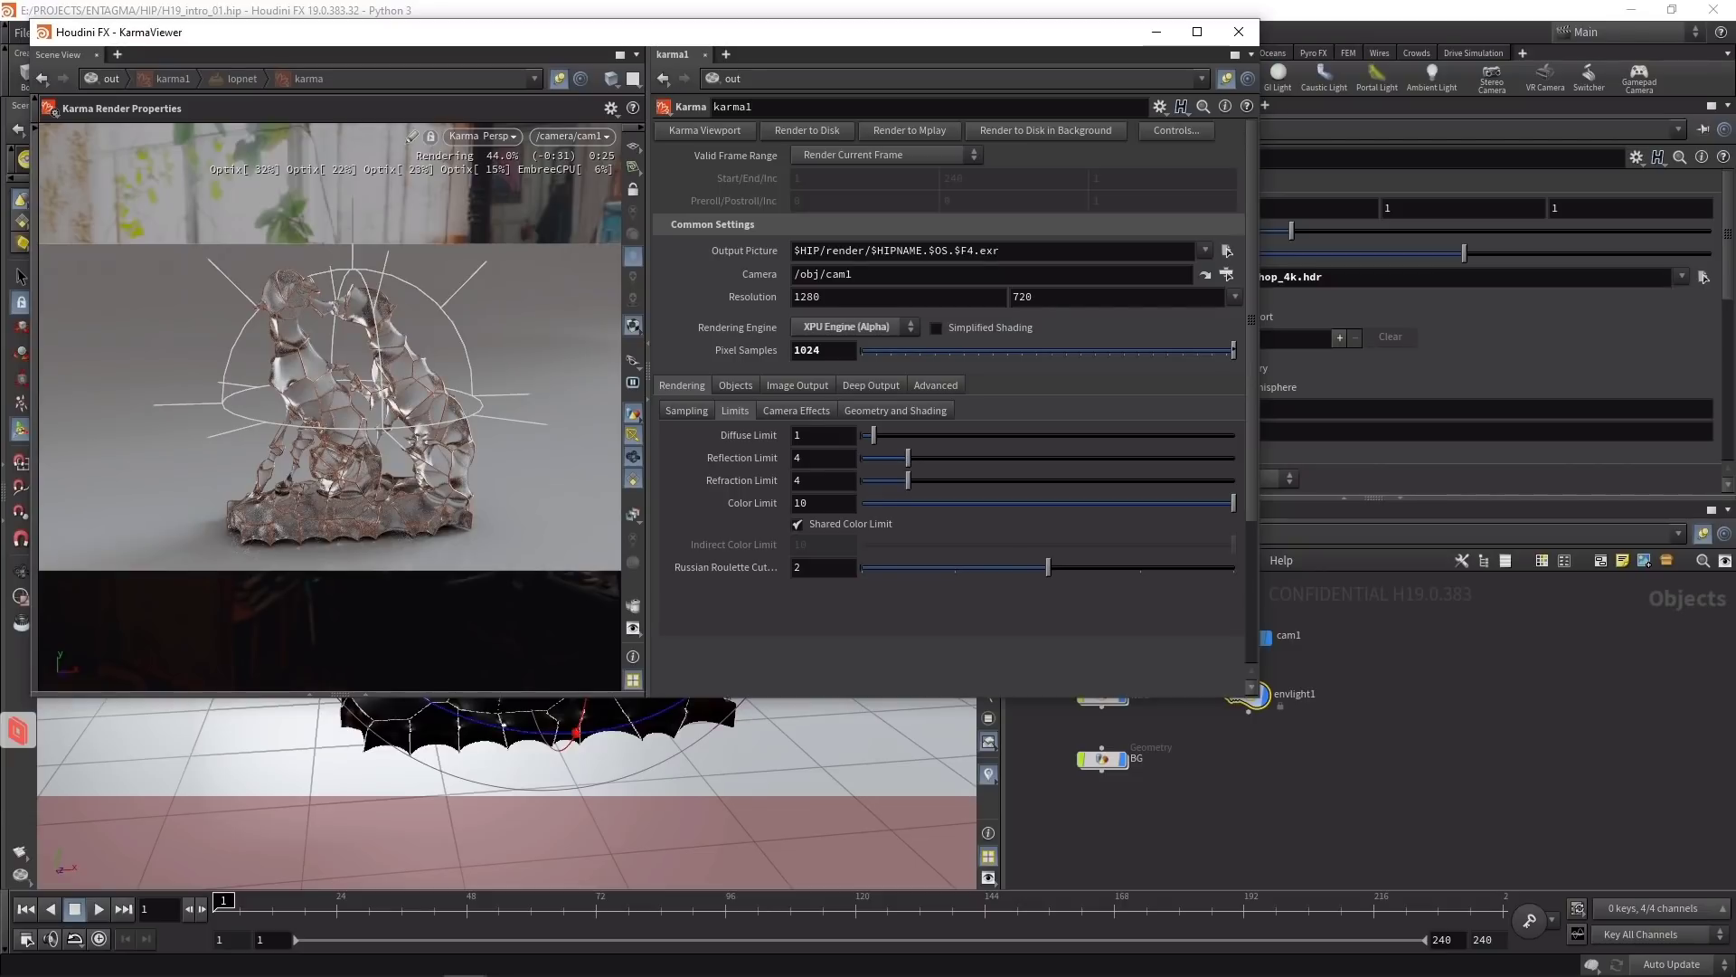
pyautogui.doubleClick(807, 435)
pyautogui.write('4')
pyautogui.press('Tab')
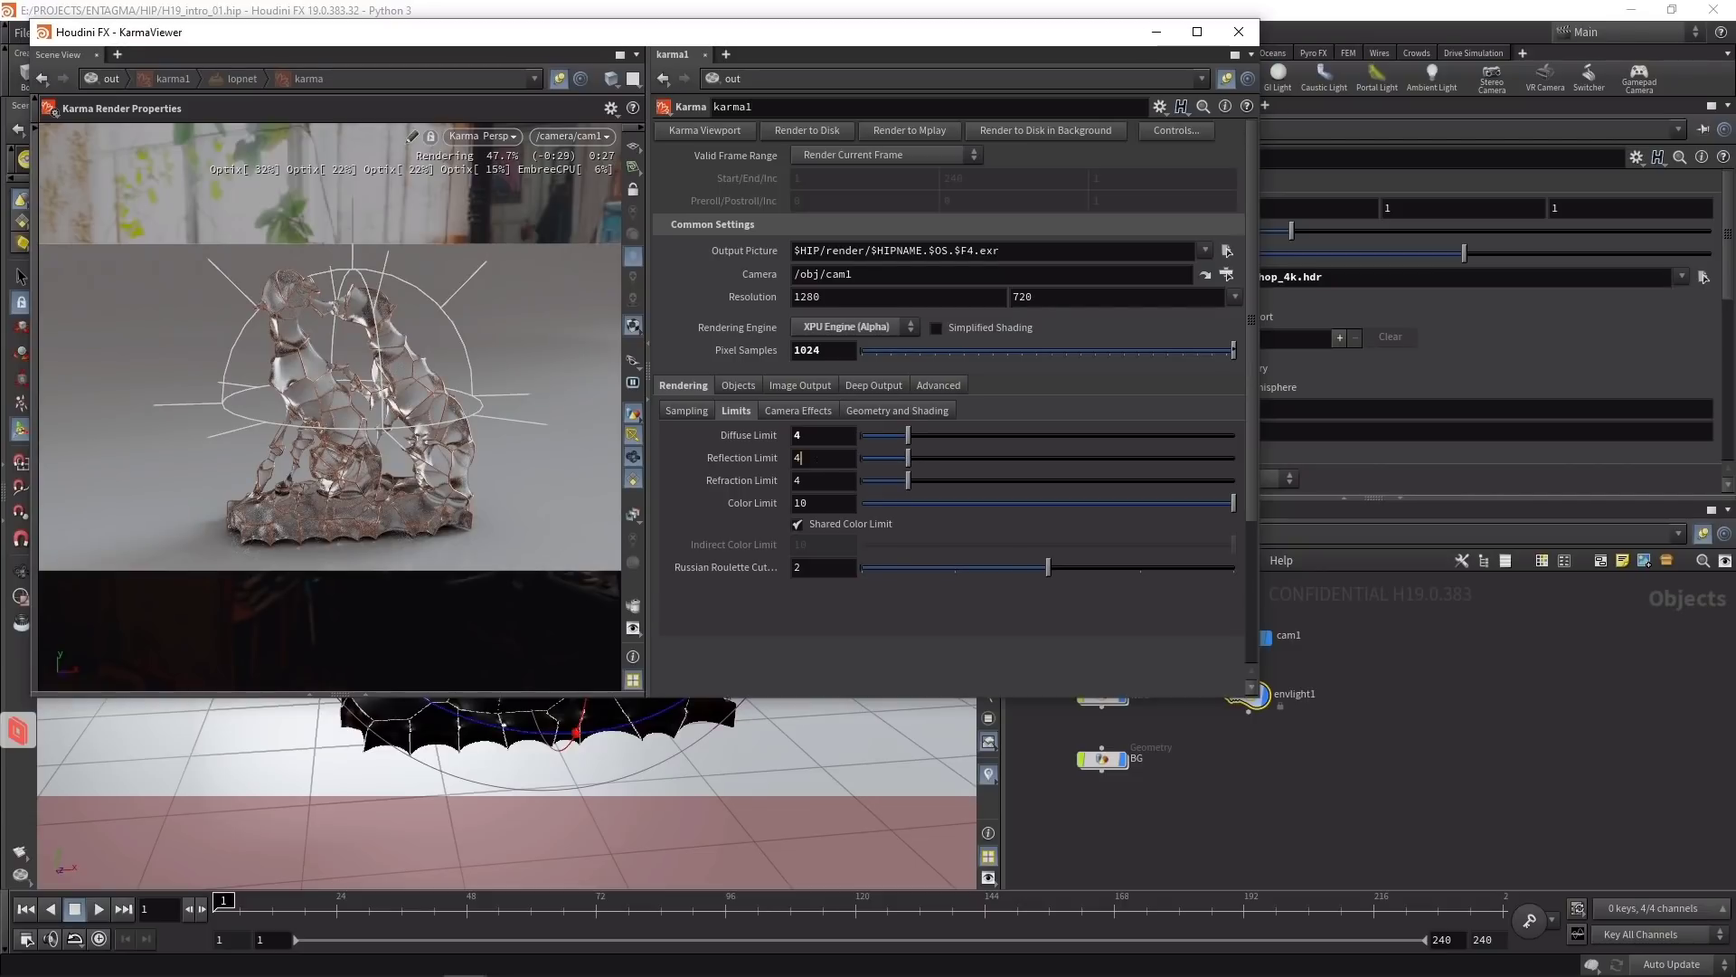
pyautogui.write('8')
pyautogui.press('Tab')
pyautogui.write('8')
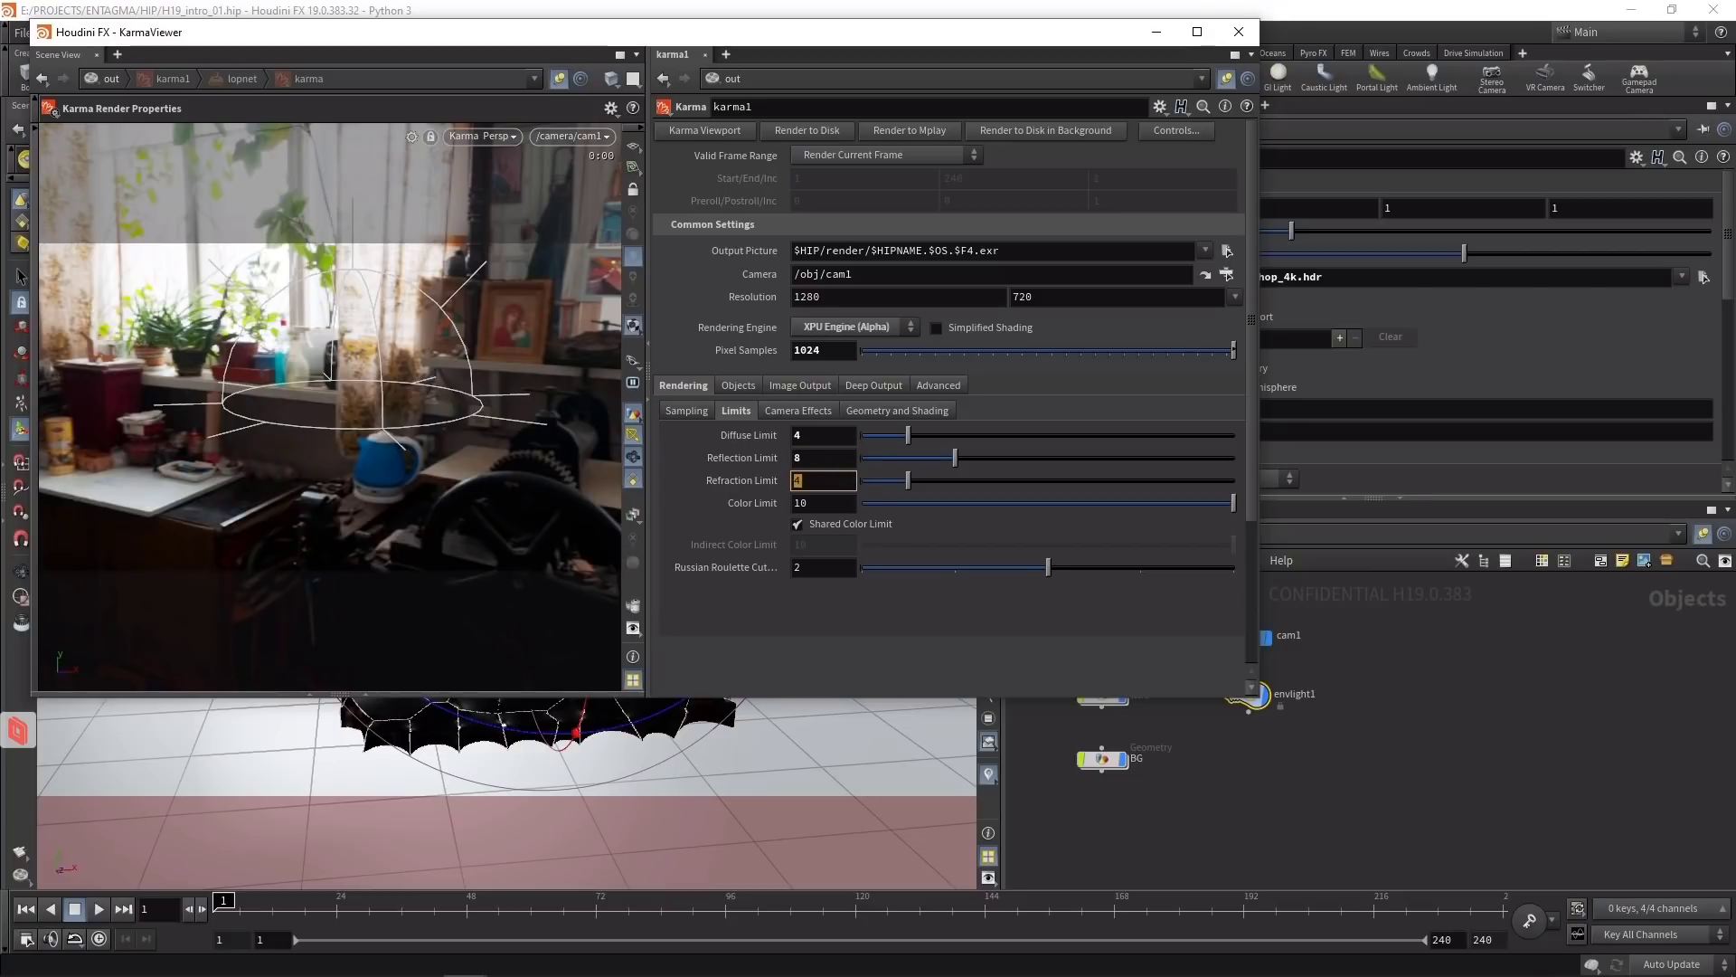
pyautogui.press('Return')
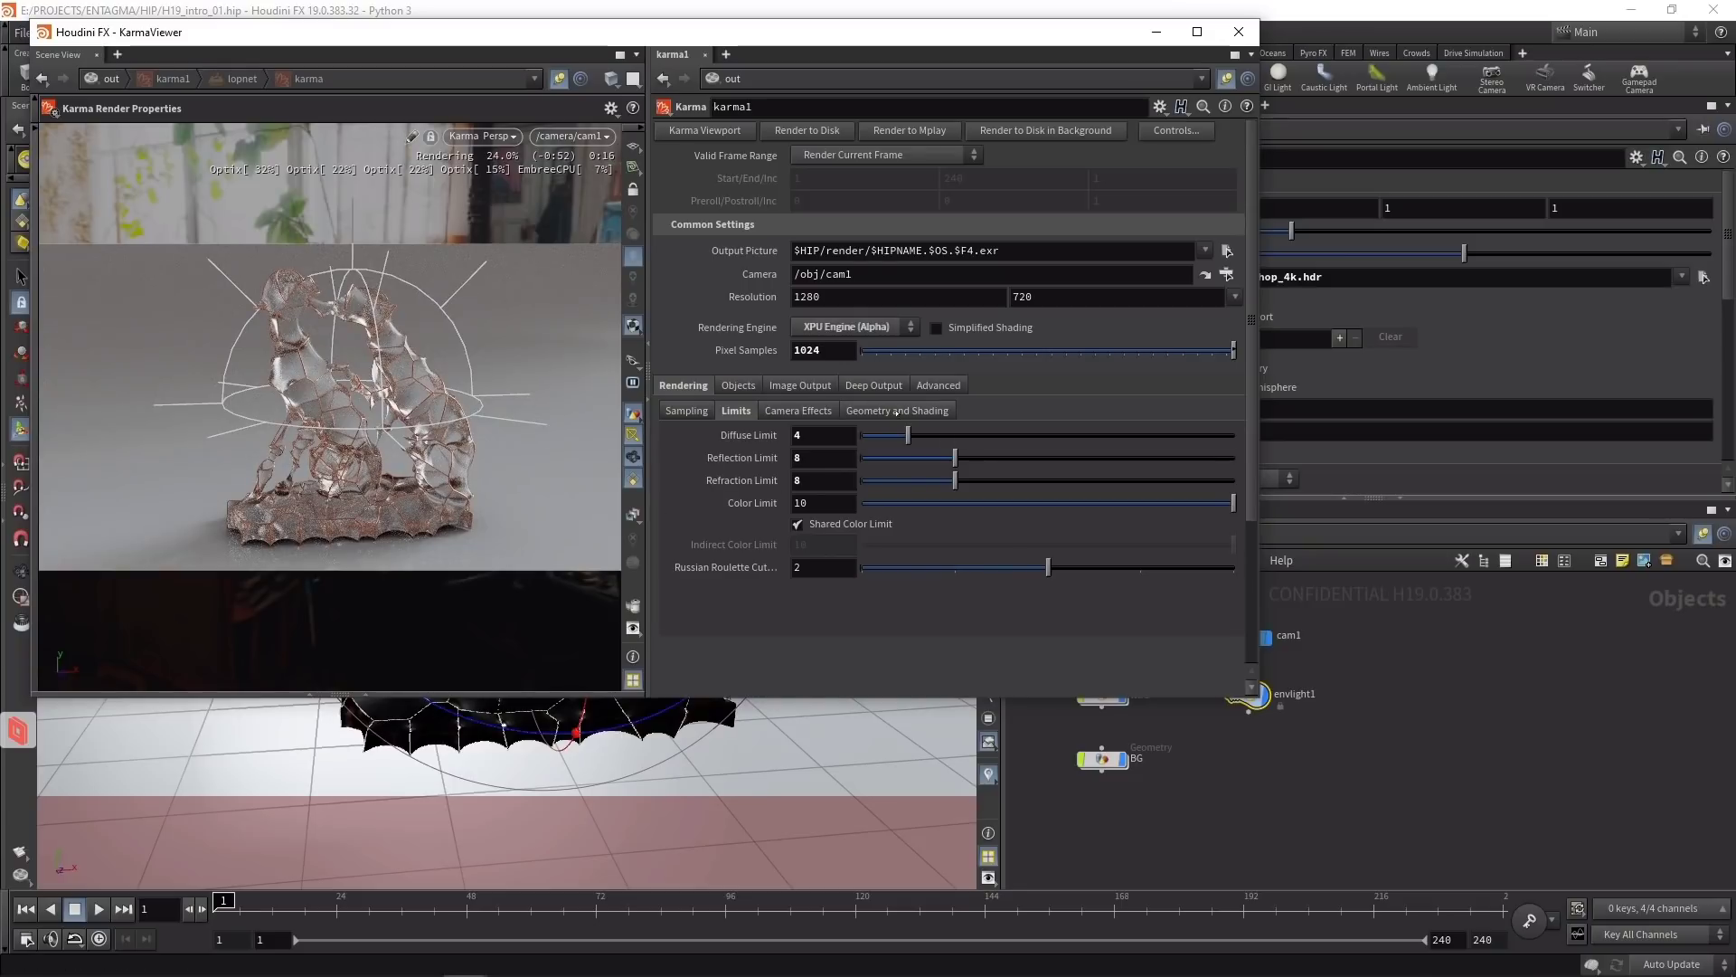
pyautogui.click(896, 411)
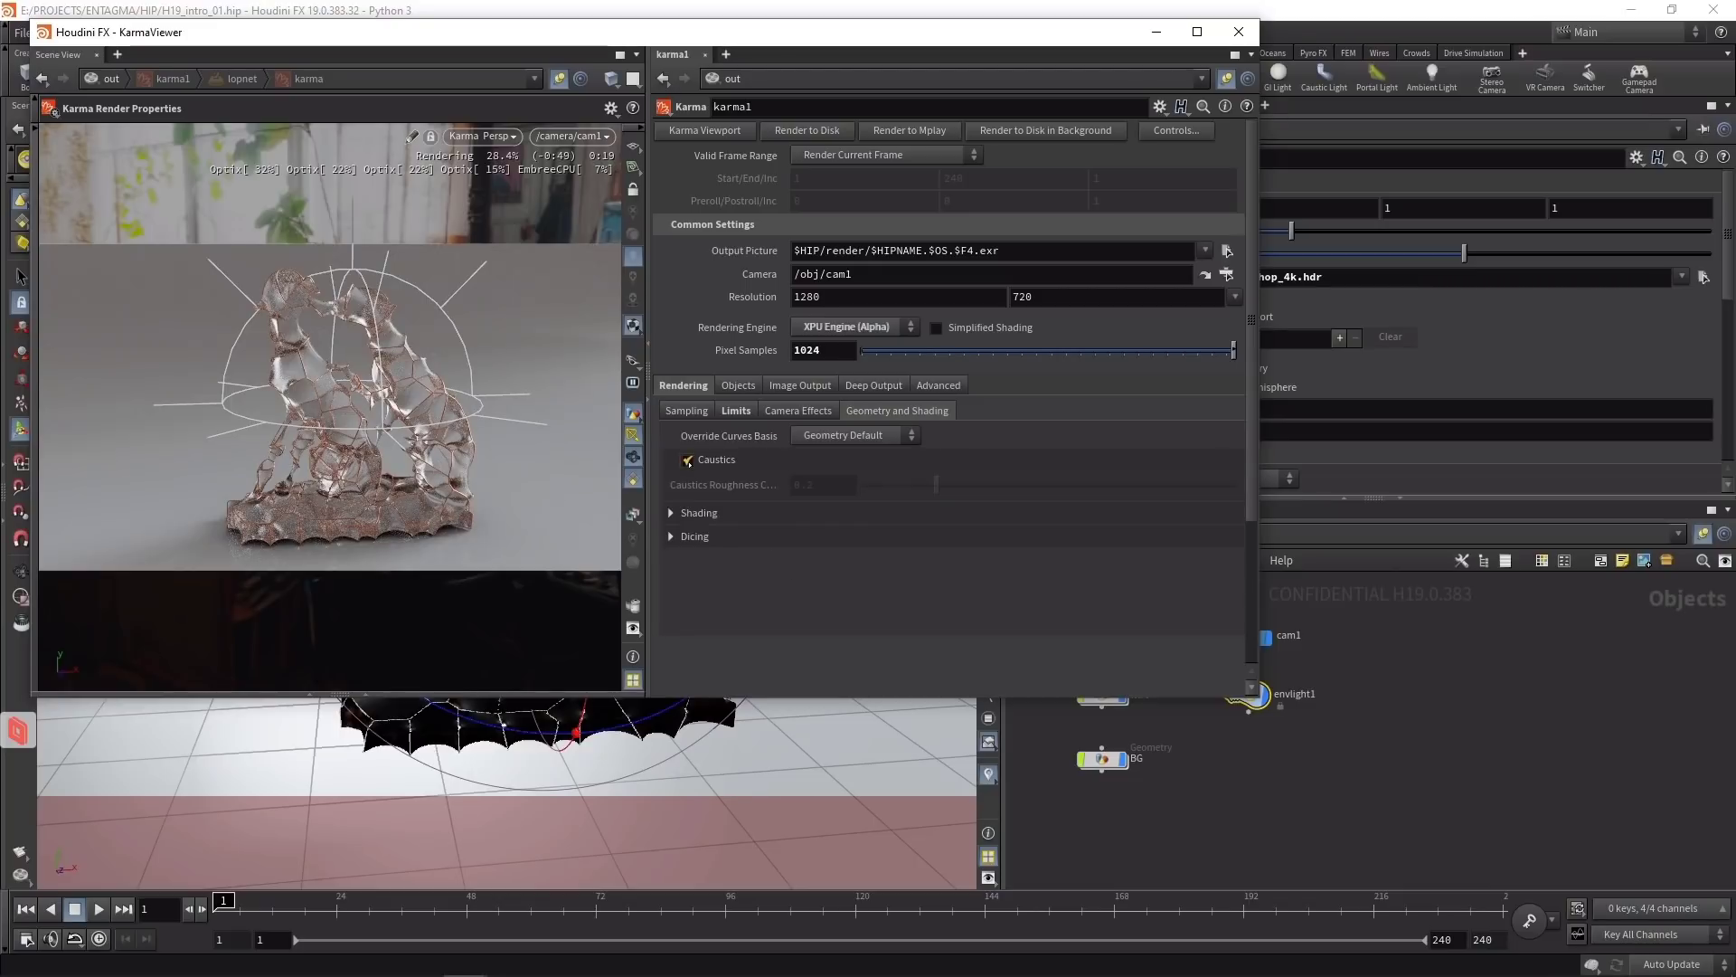
pyautogui.click(687, 460)
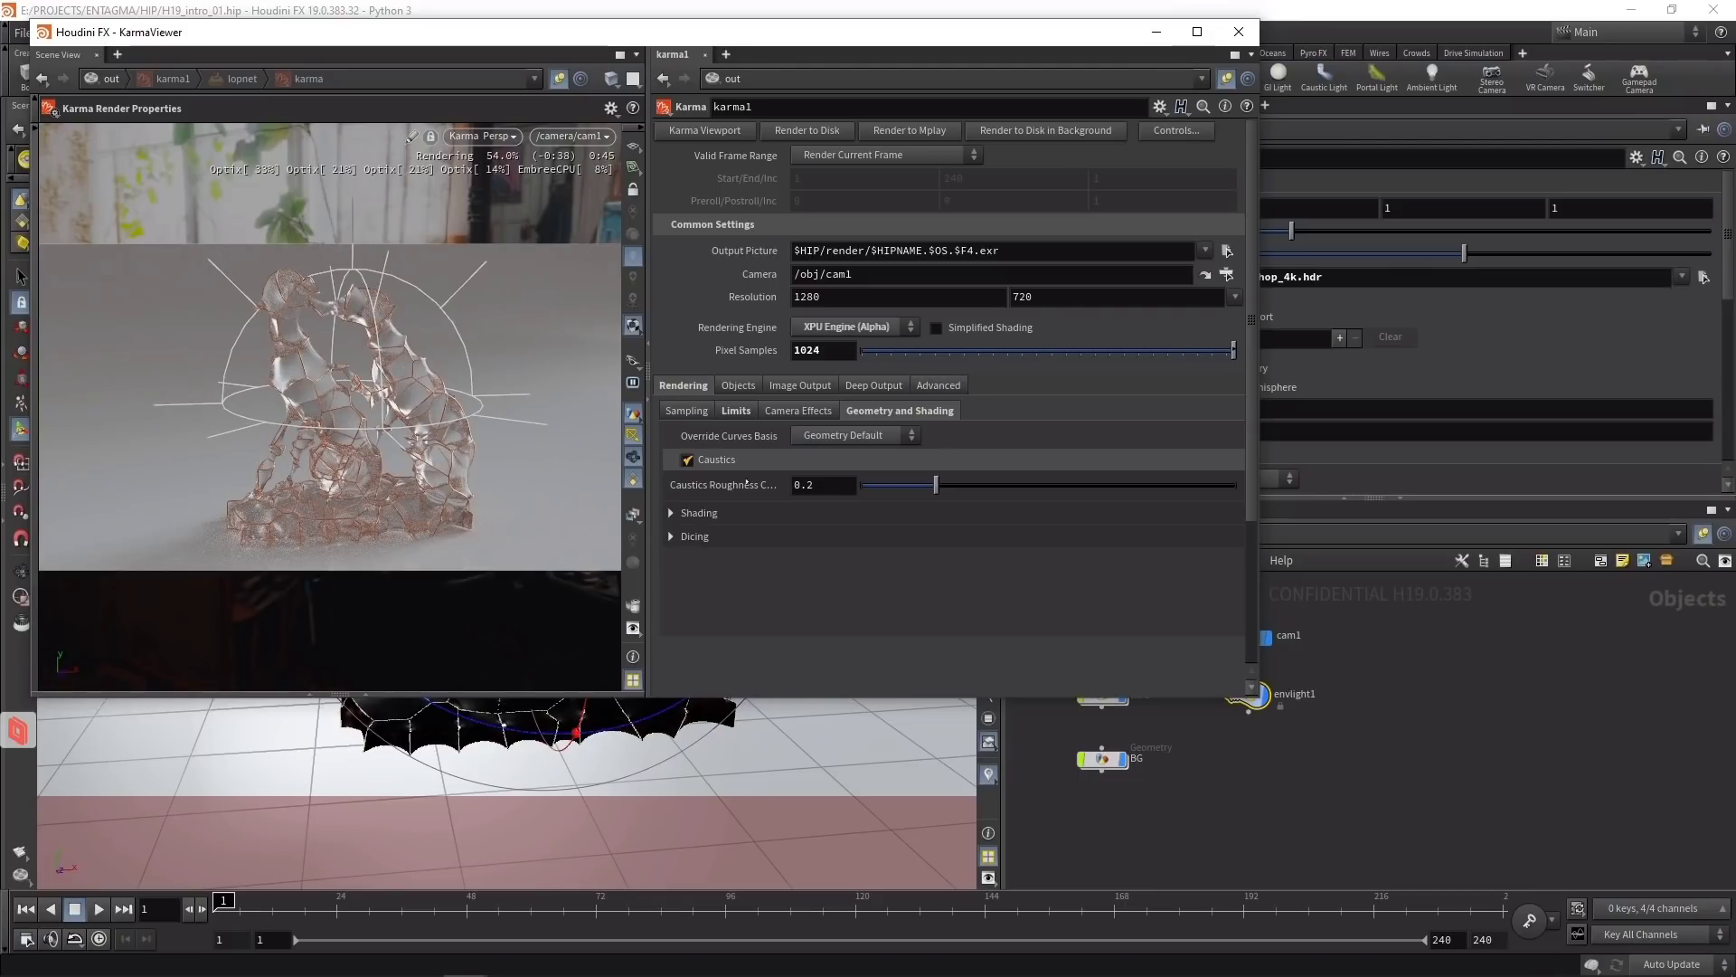
# Step: Close the Karma render window and delete the Karma node from the output network
pyautogui.click(1239, 32)
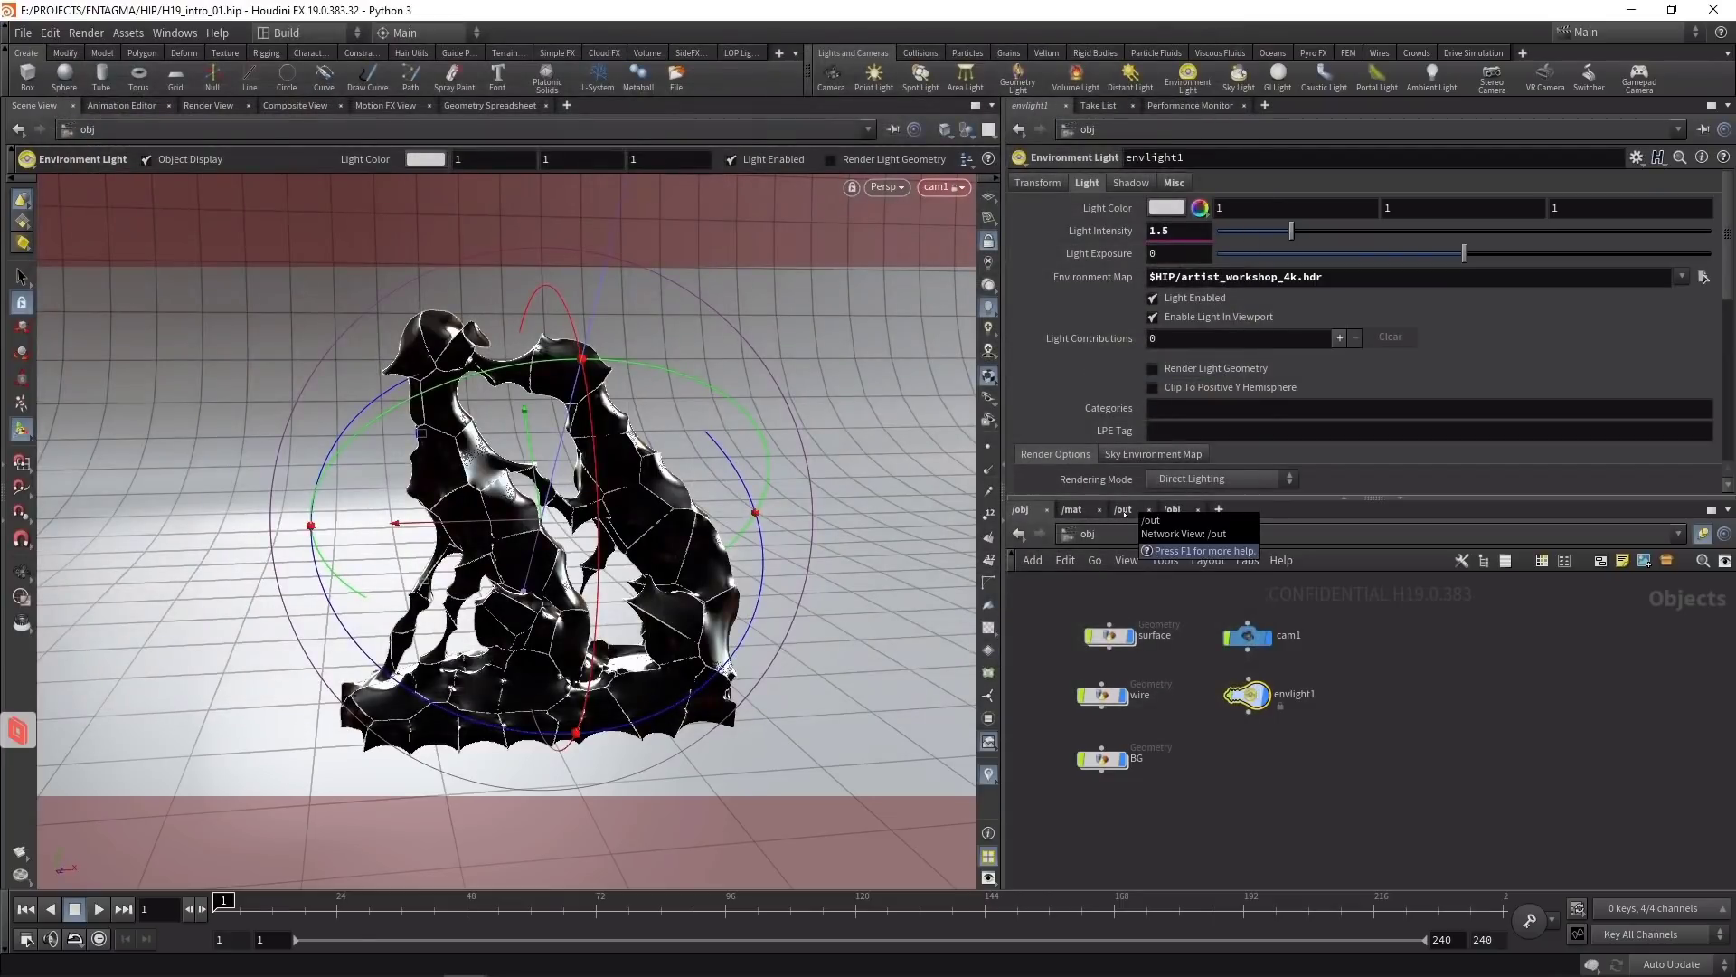
pyautogui.click(1124, 510)
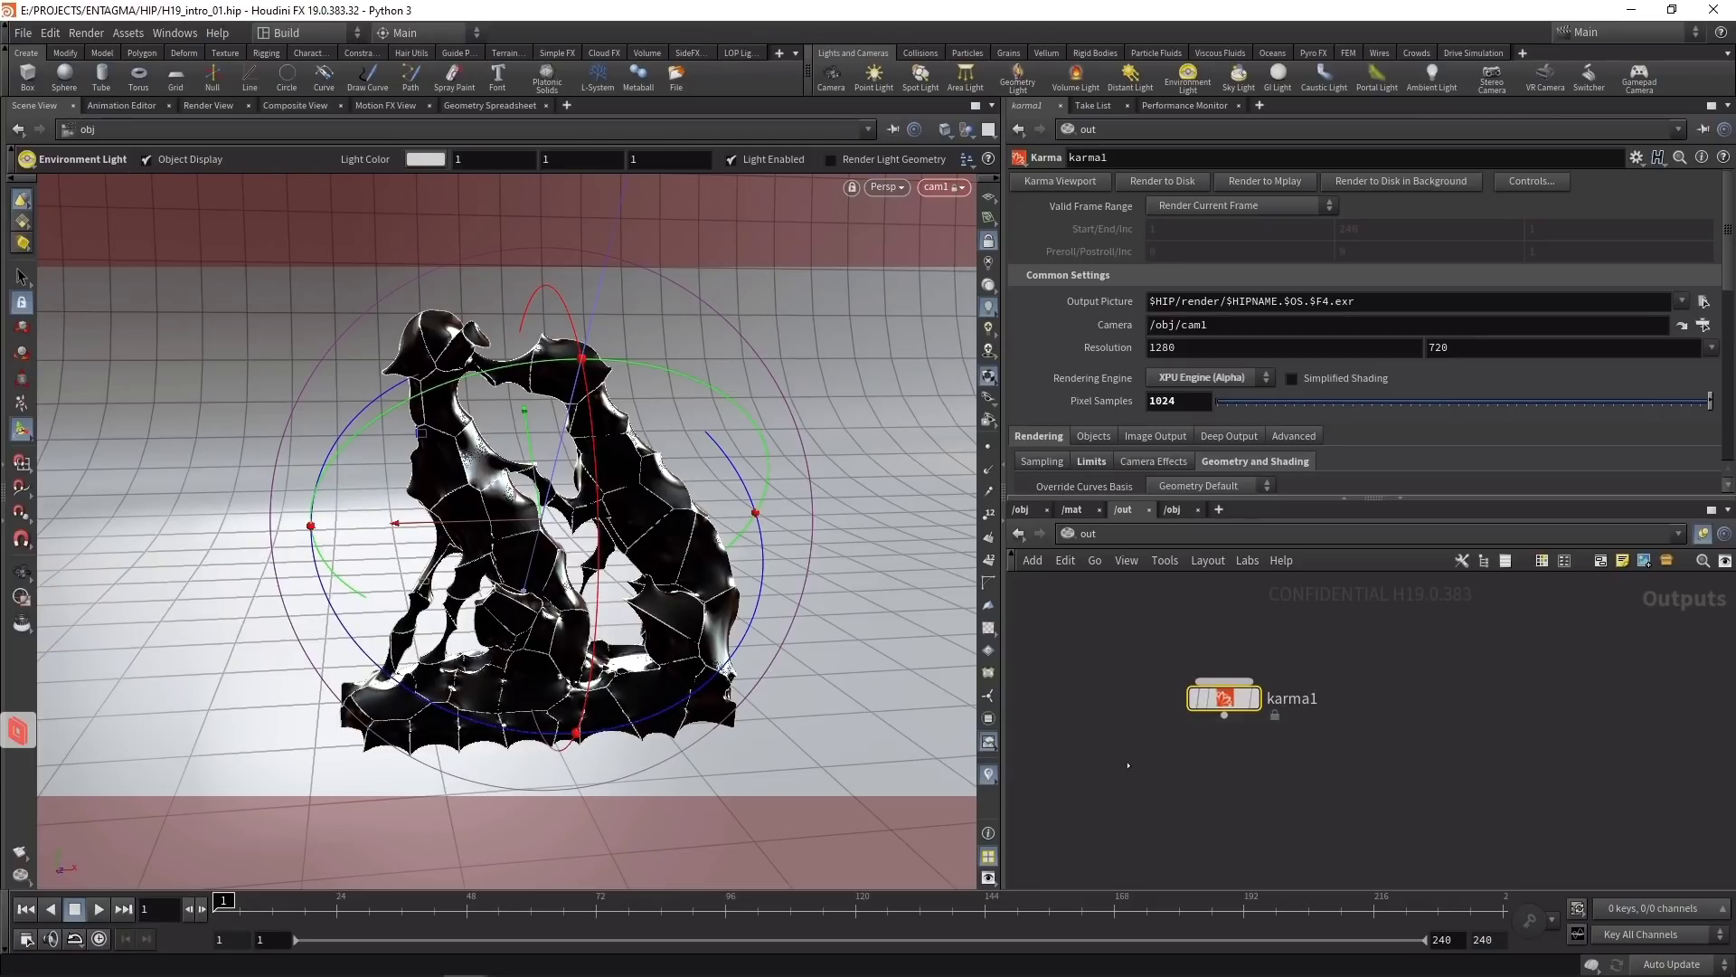
pyautogui.press('Delete')
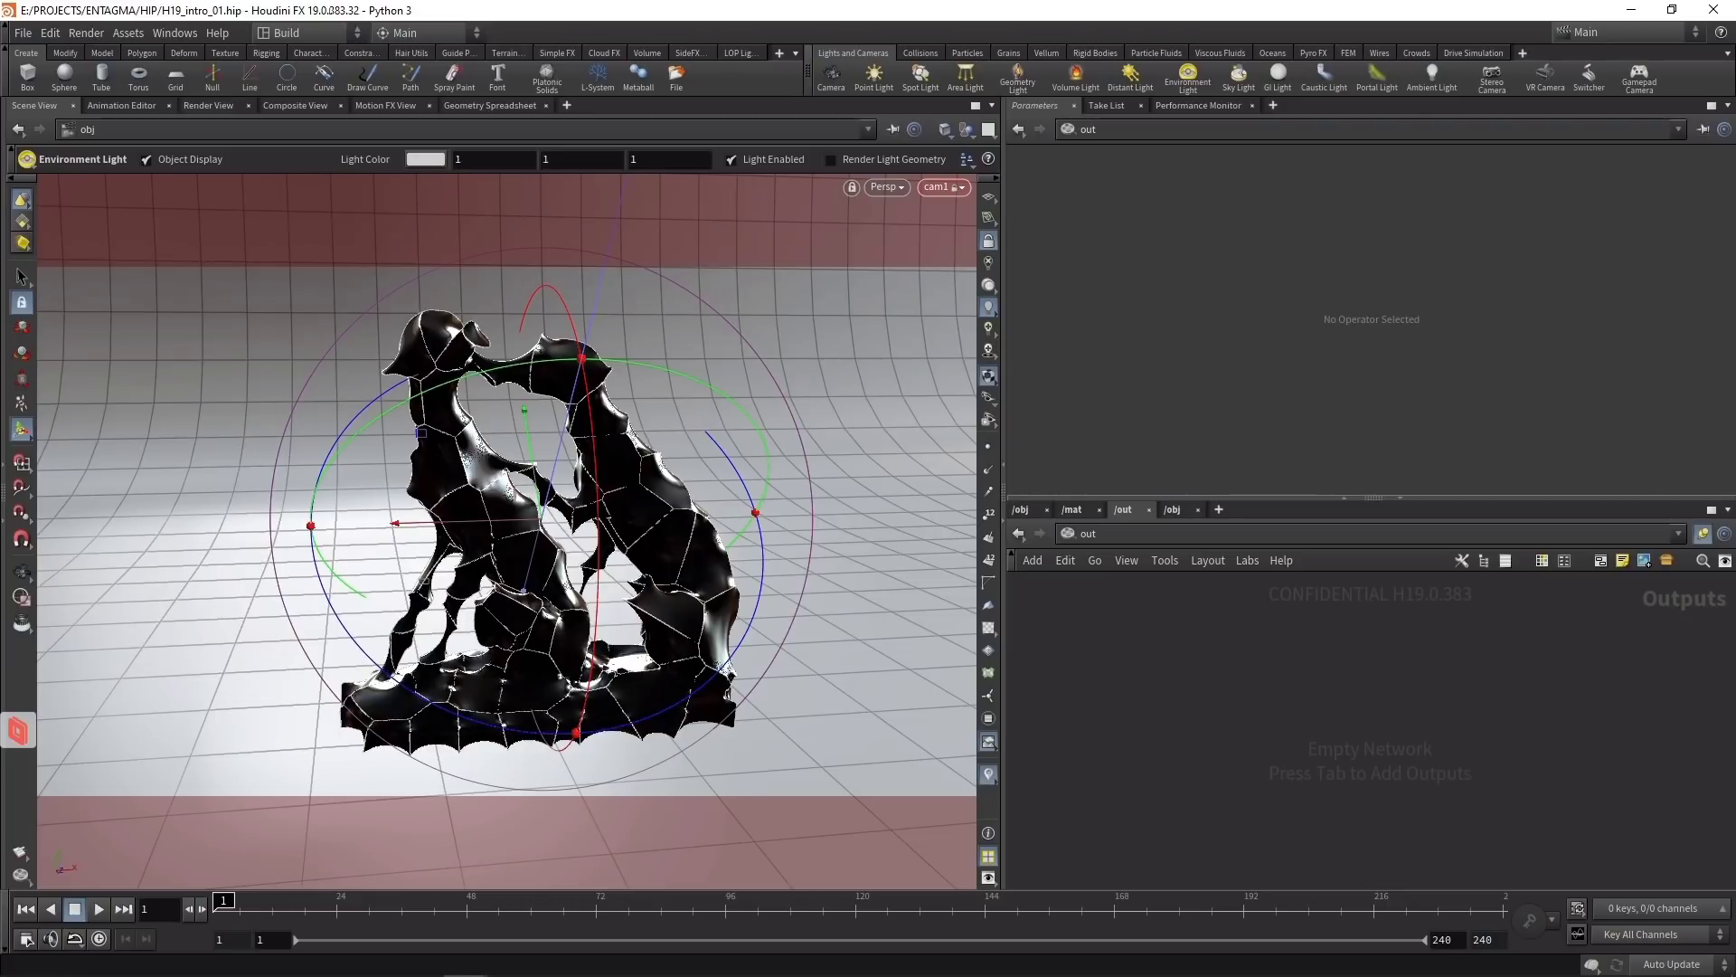
# Step: Change the desktop layout to Solaris and set the scene view to the stage context
pyautogui.click(321, 35)
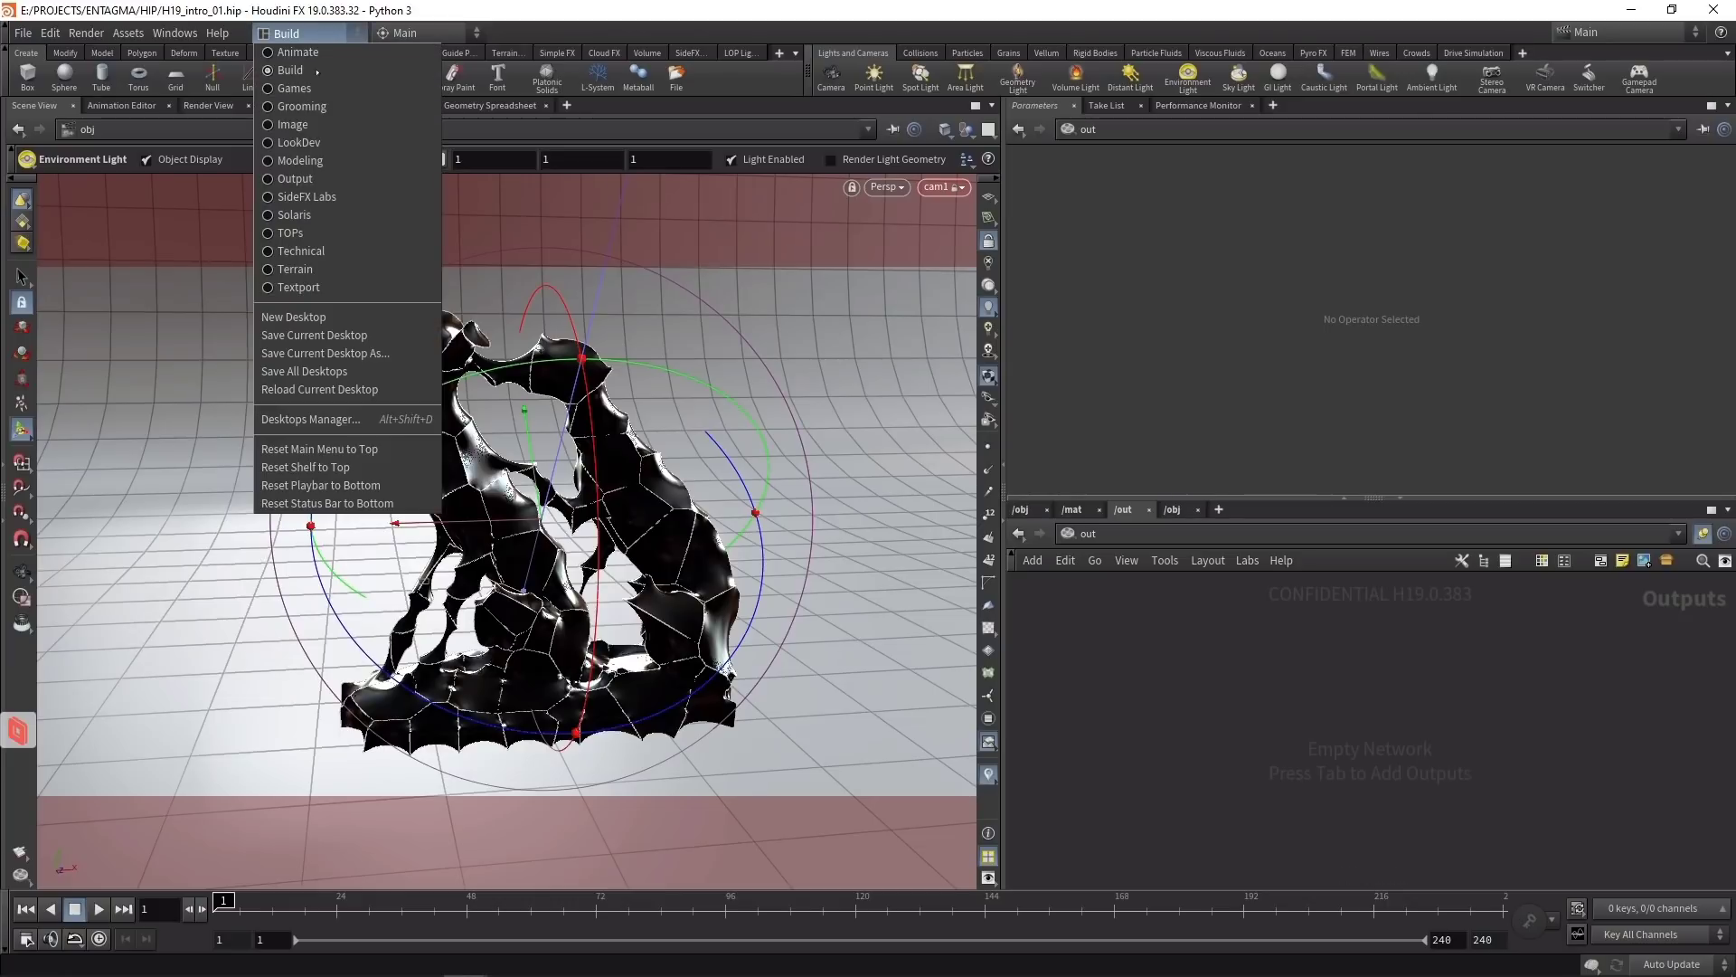
pyautogui.click(289, 215)
pyautogui.click(77, 129)
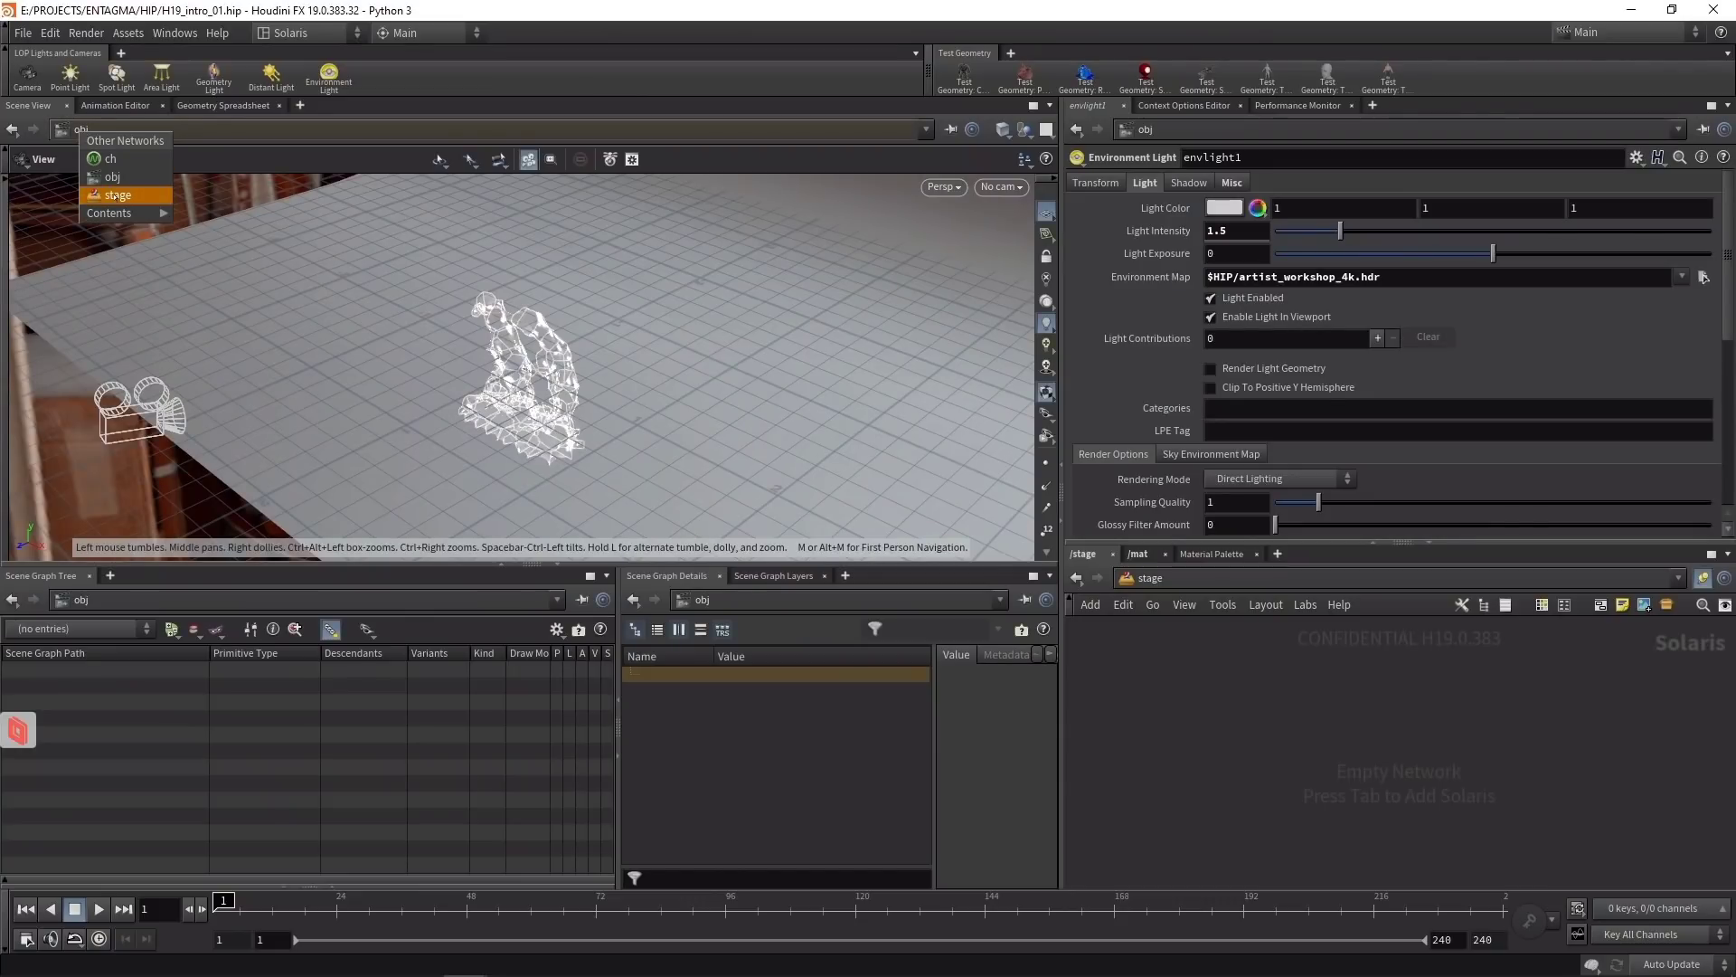
pyautogui.click(115, 195)
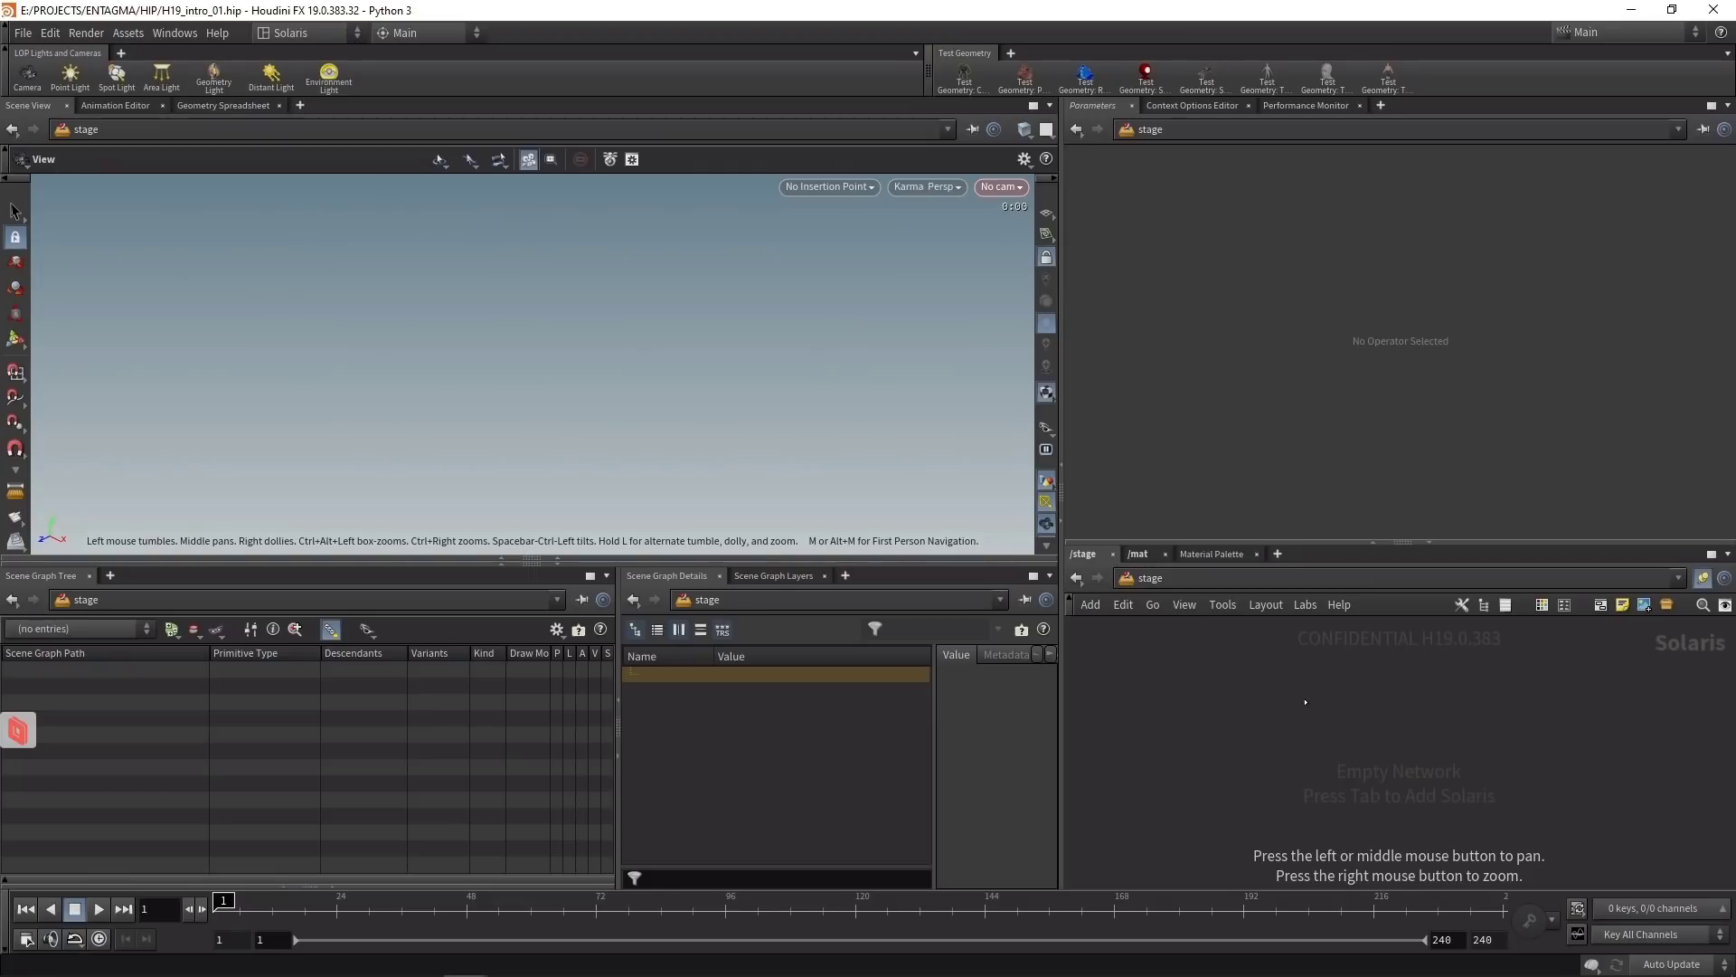
# Step: Add a Scene Import (All) node to the empty stage network
pyautogui.press('Tab')
pyautogui.write('scene')
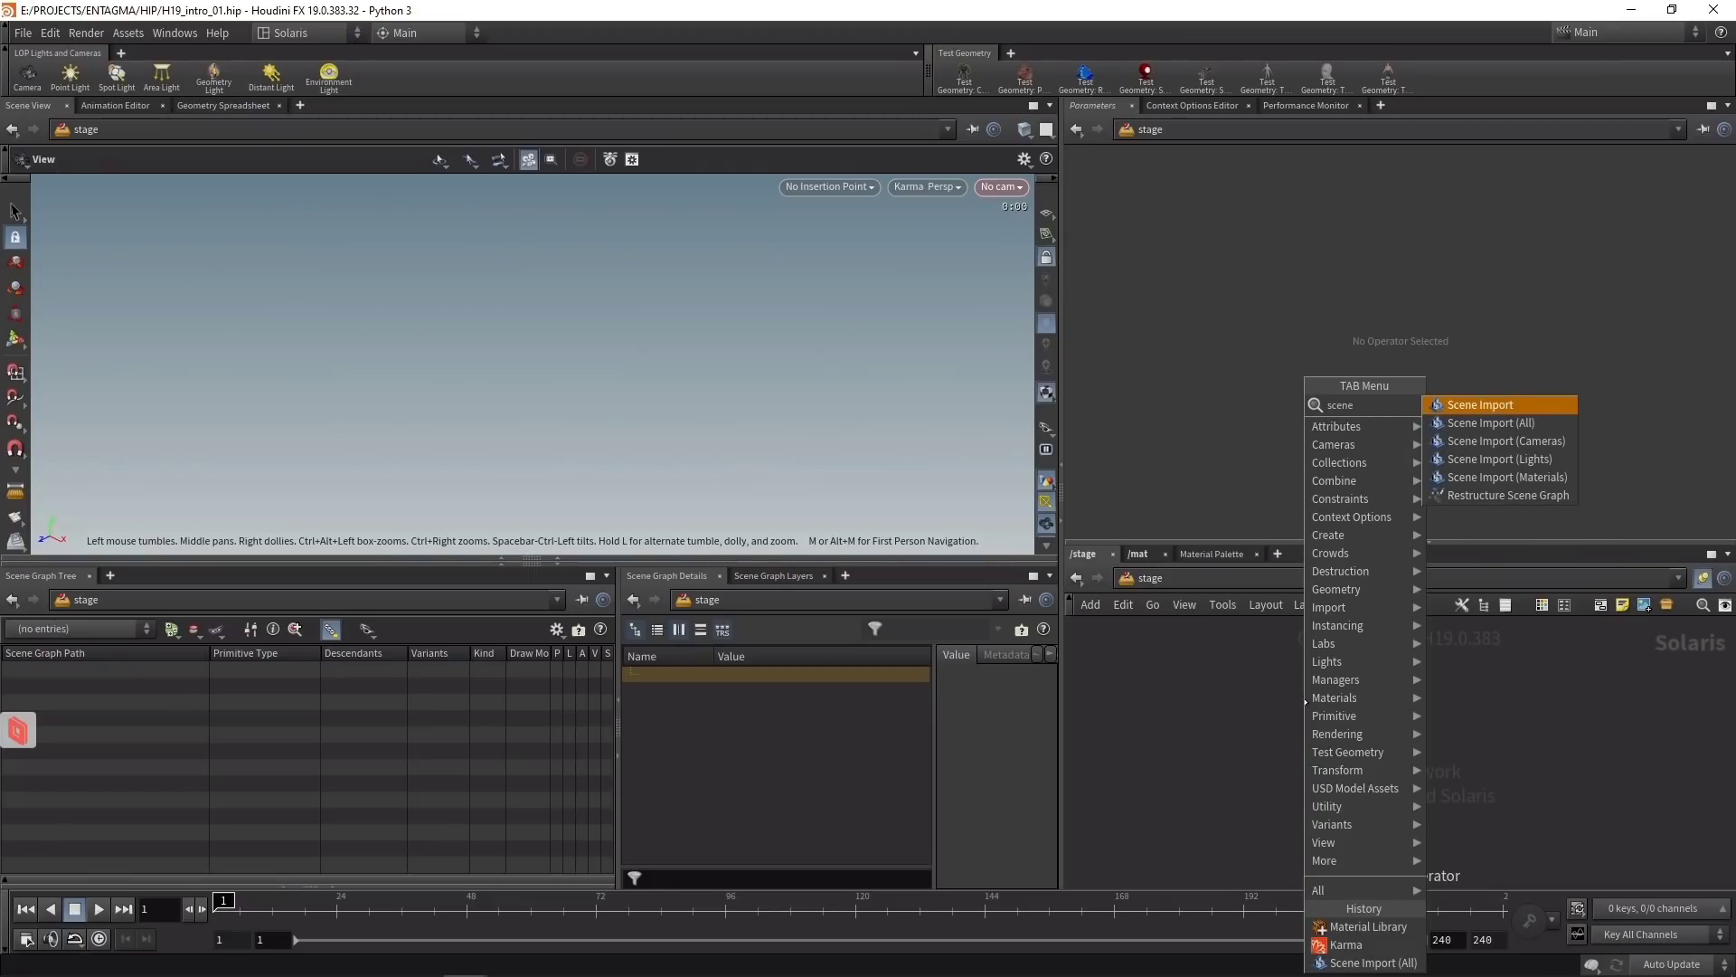
pyautogui.press('Down')
pyautogui.press('Return')
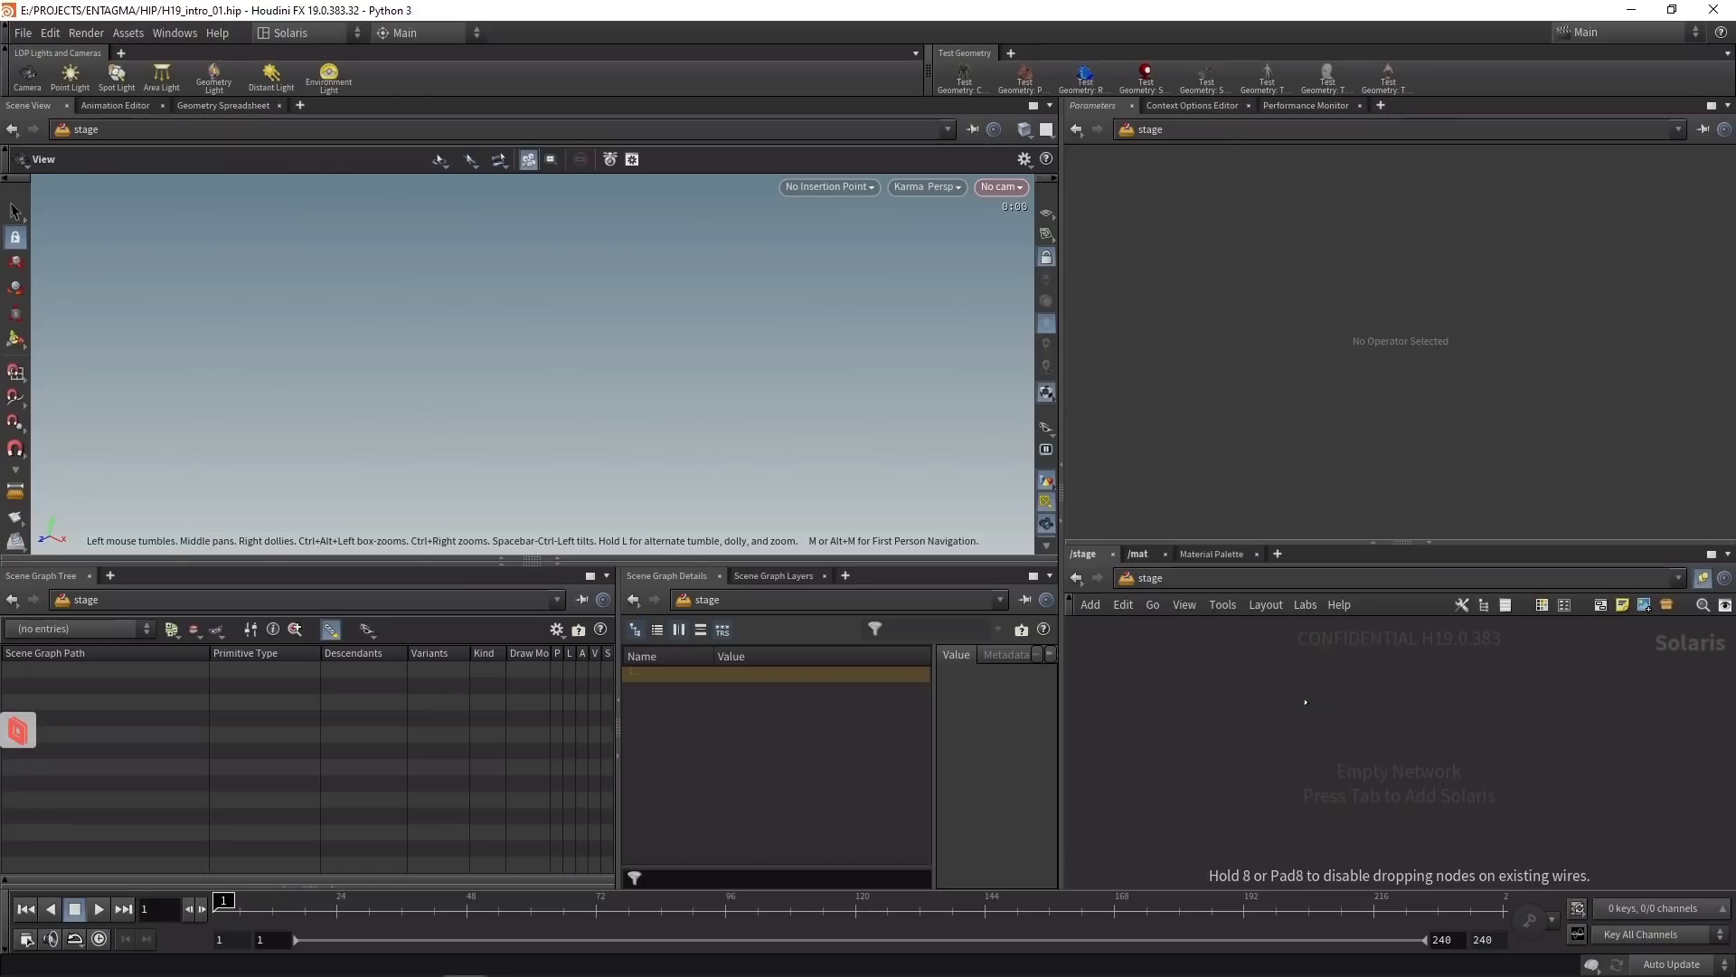
pyautogui.click(1305, 699)
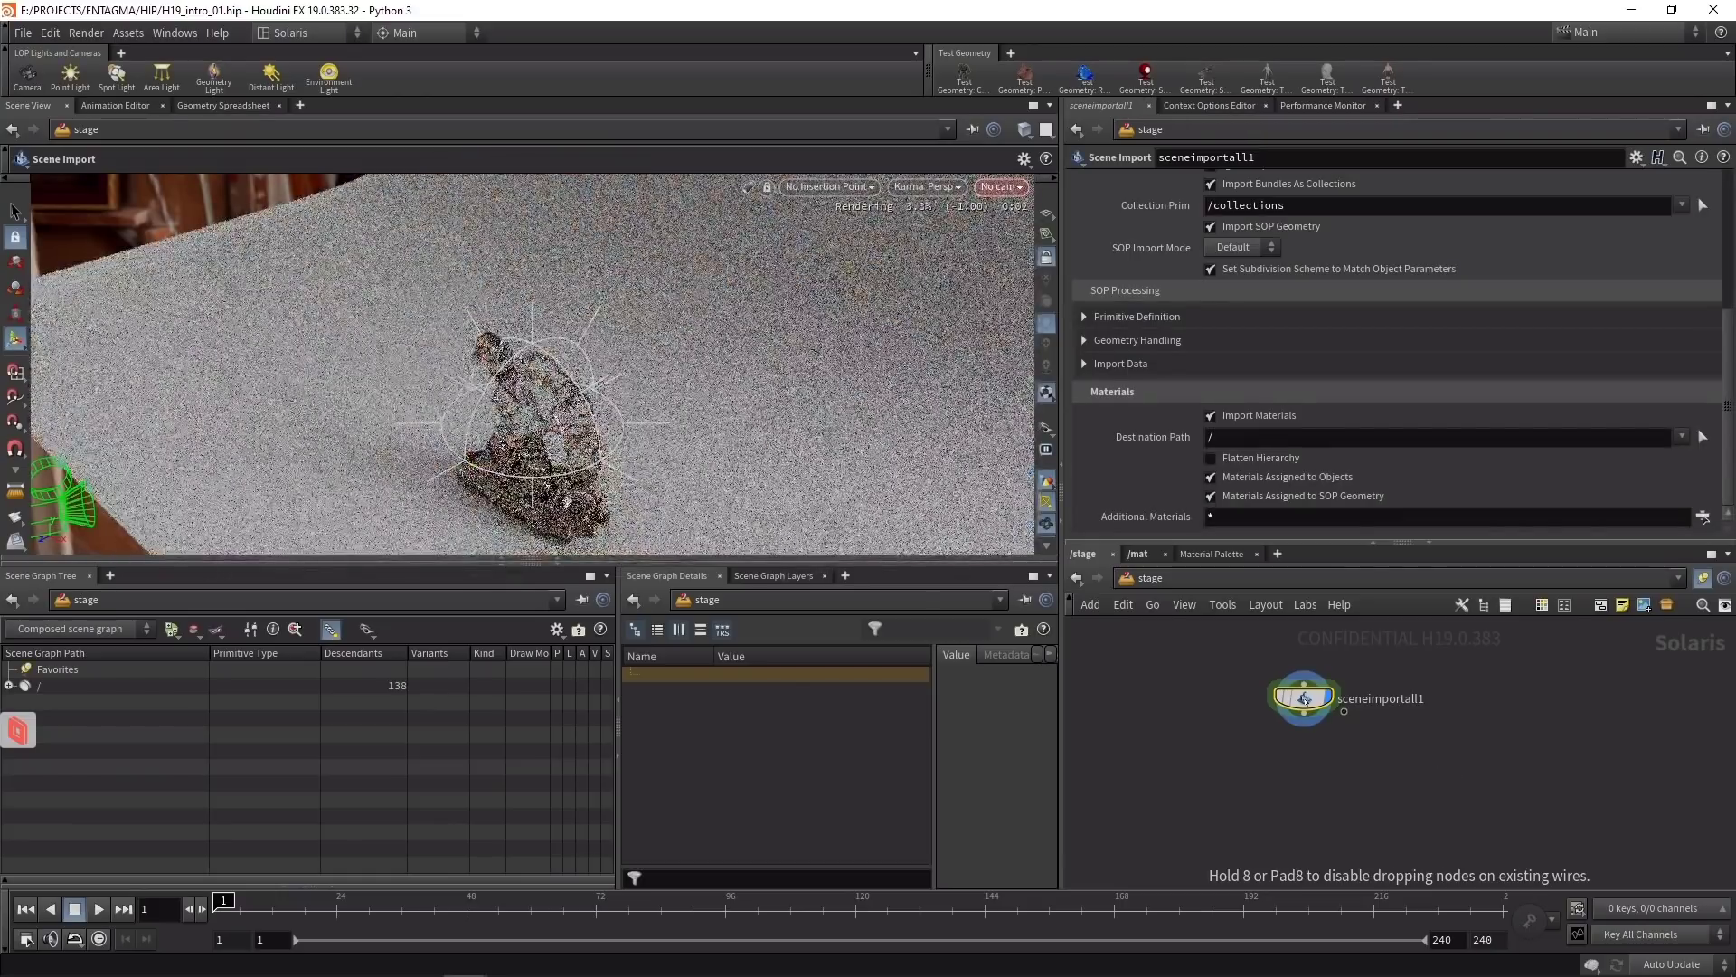
# Step: Look through the imported camera cam1 in the stage viewport, keeping Karma as its renderer
pyautogui.click(1004, 187)
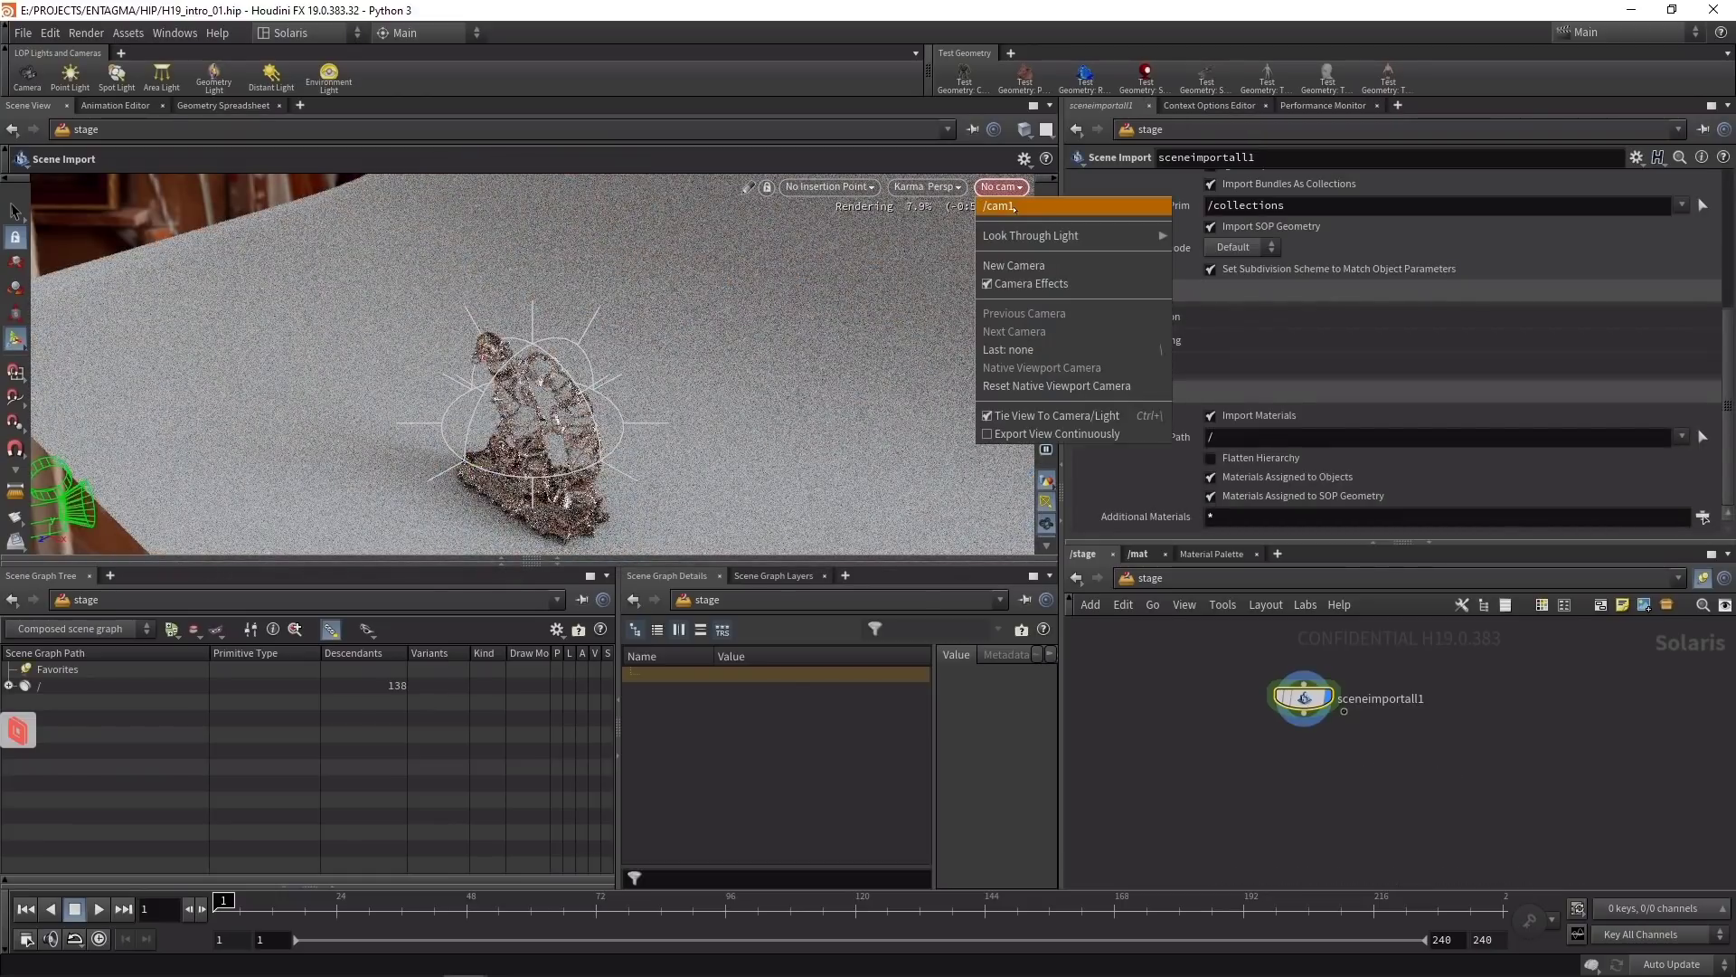
pyautogui.click(1012, 206)
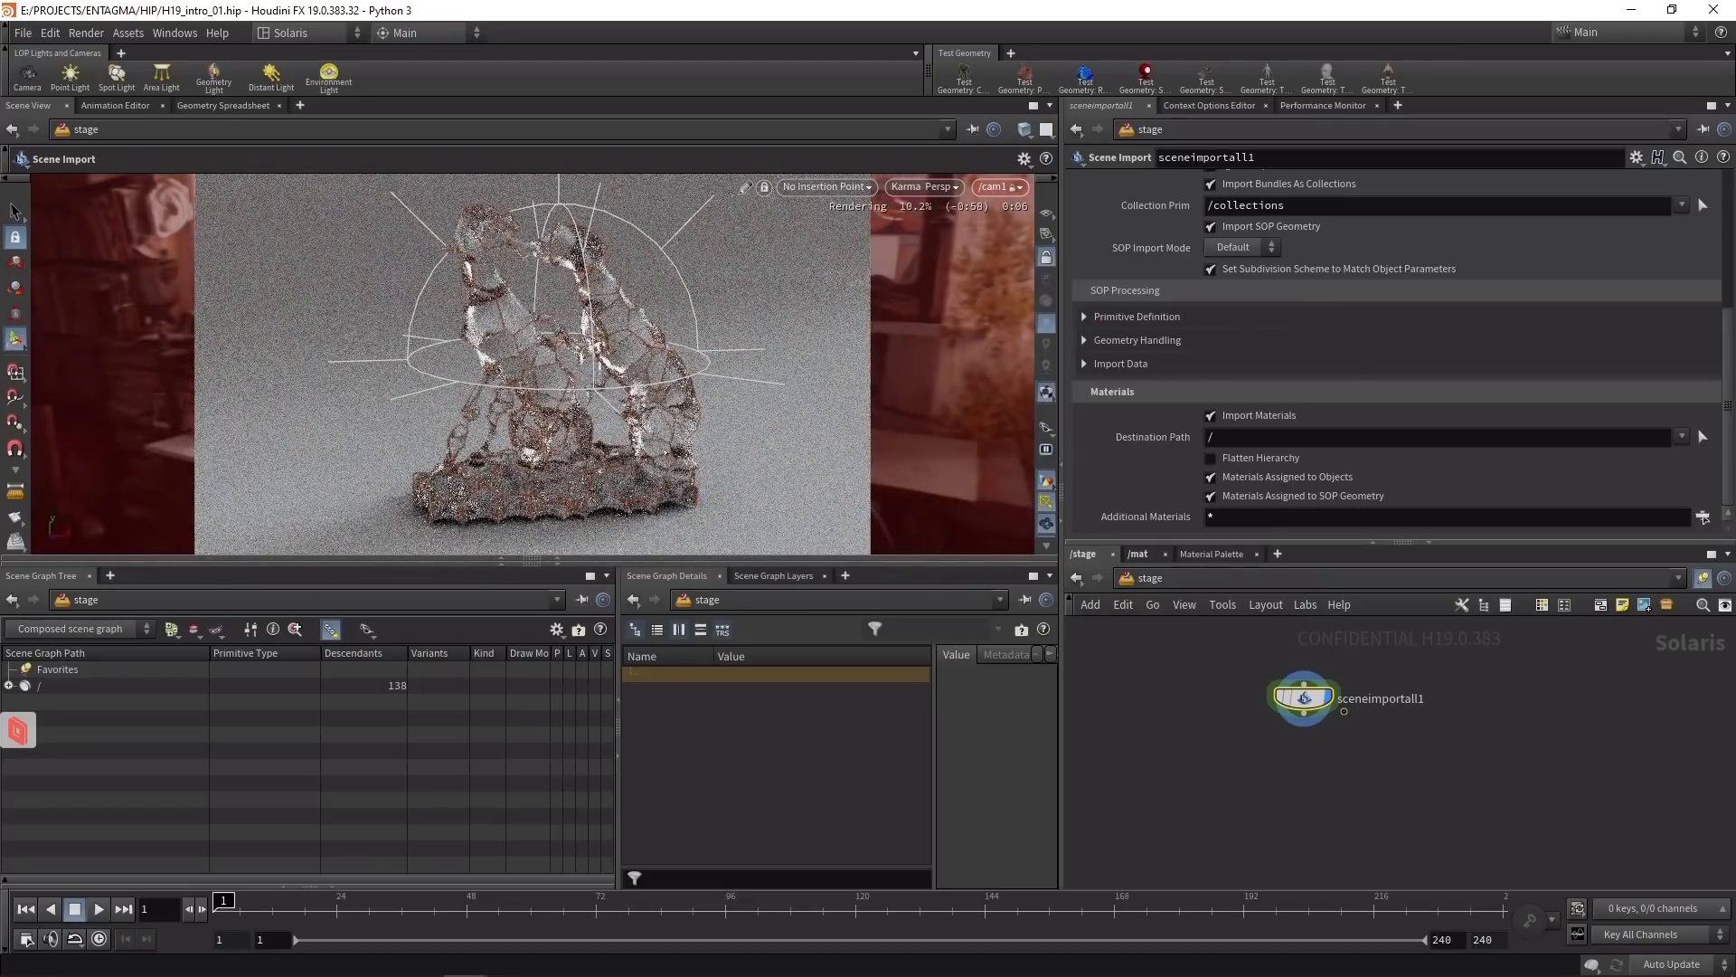
pyautogui.click(954, 187)
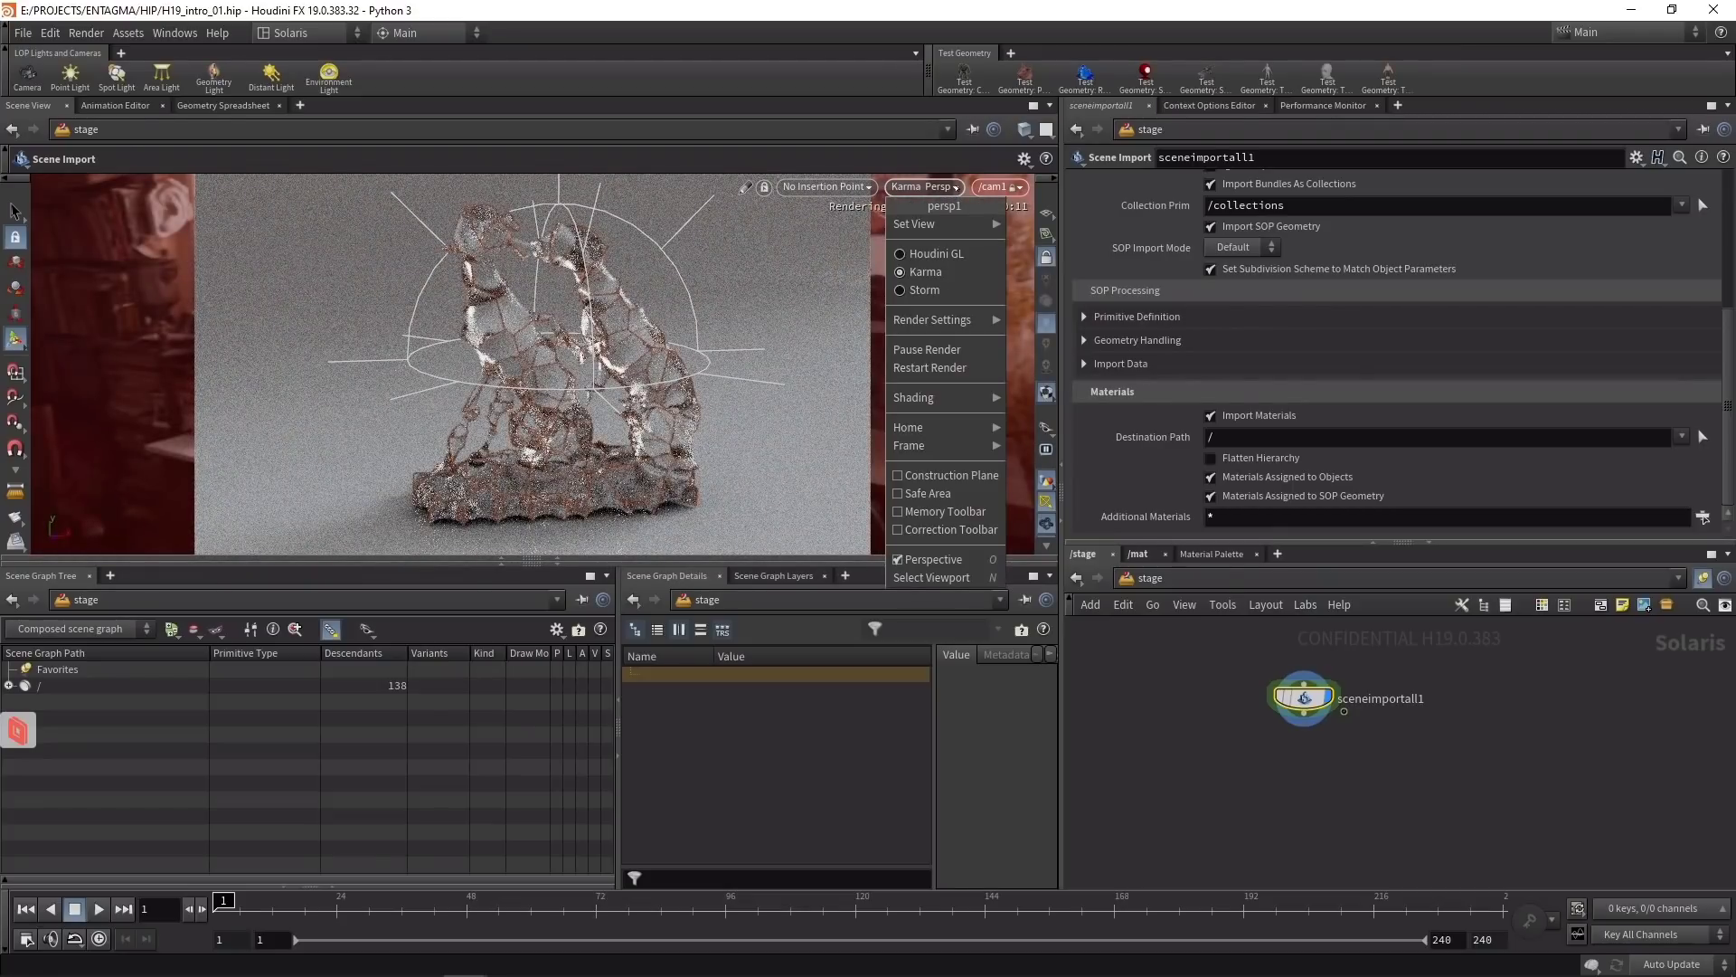
pyautogui.click(1514, 775)
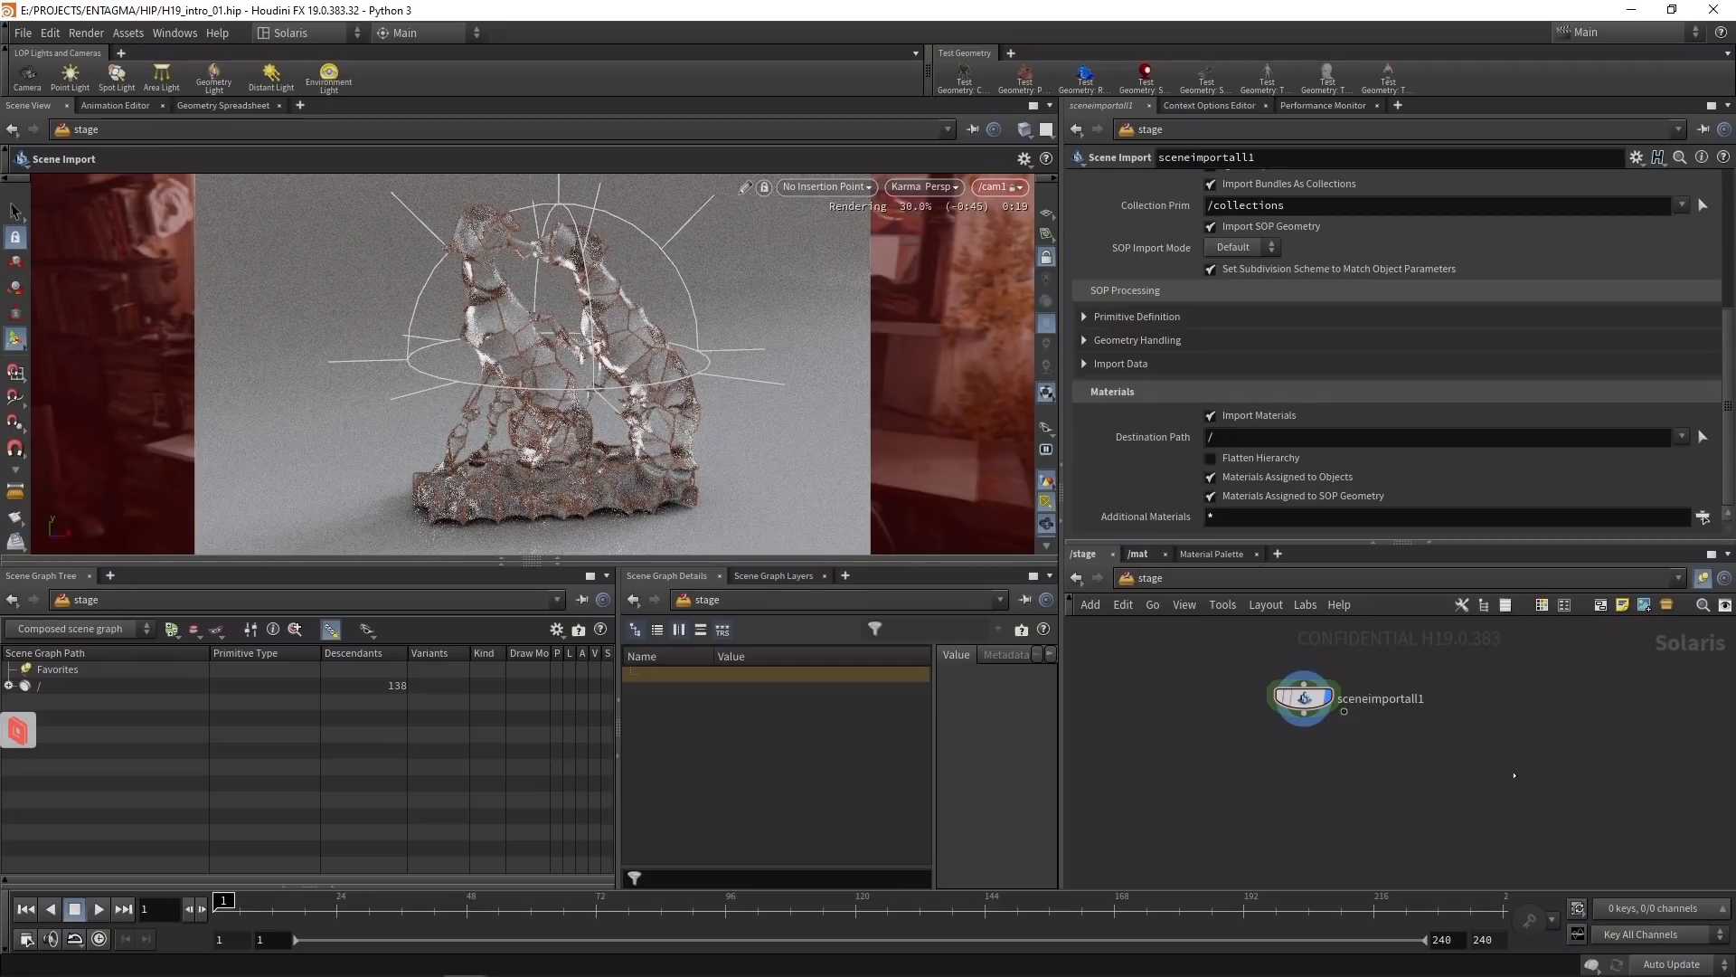
# Step: Add a Karma node directly after the scene import node in the stage network
pyautogui.moveTo(1413, 736); pyautogui.dragTo(1276, 666)
pyautogui.press('Tab')
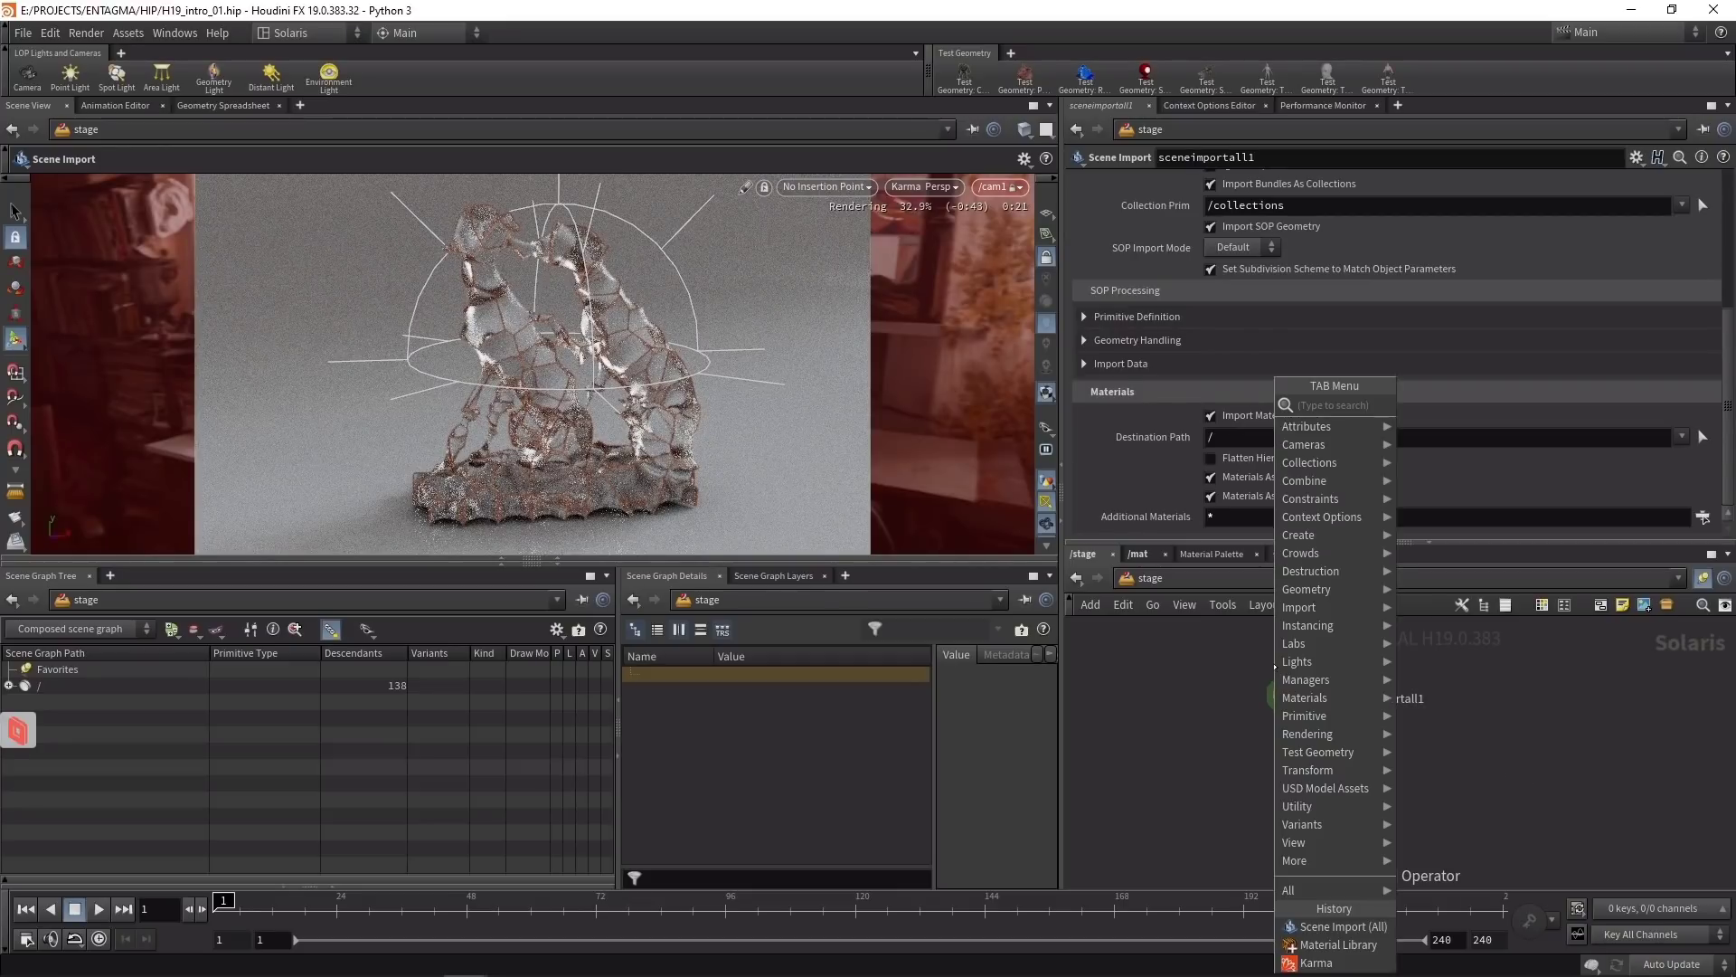
pyautogui.write('k')
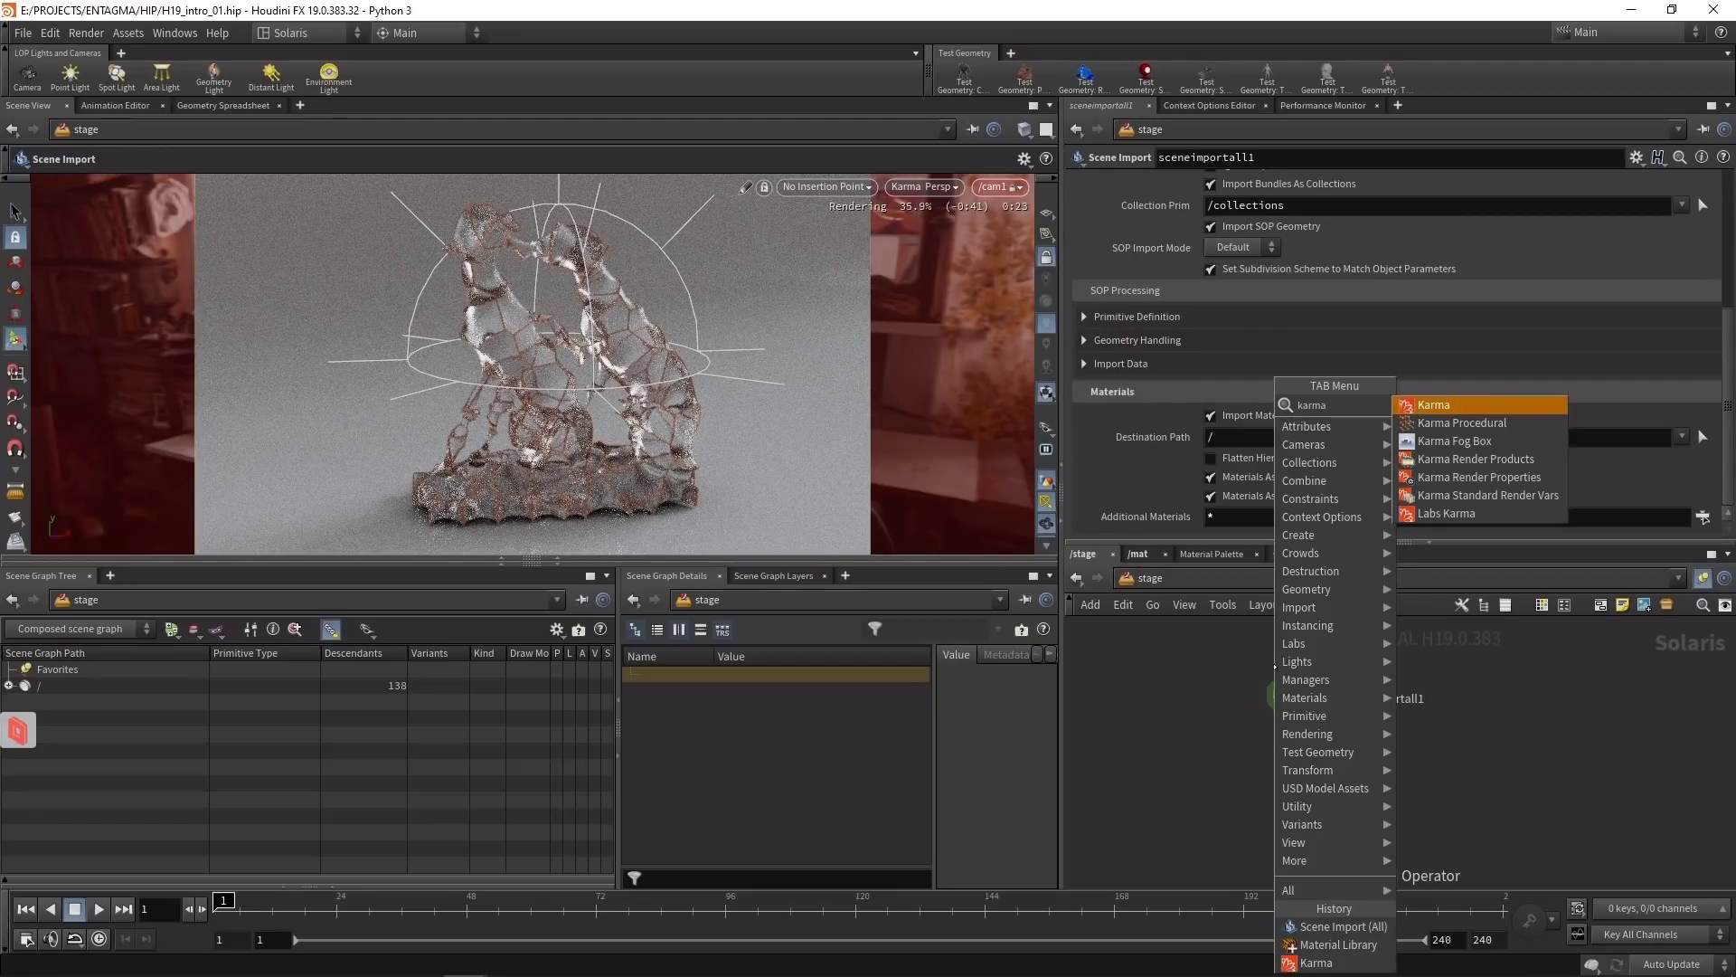
pyautogui.write('arma')
pyautogui.press('Return')
pyautogui.click(1329, 771)
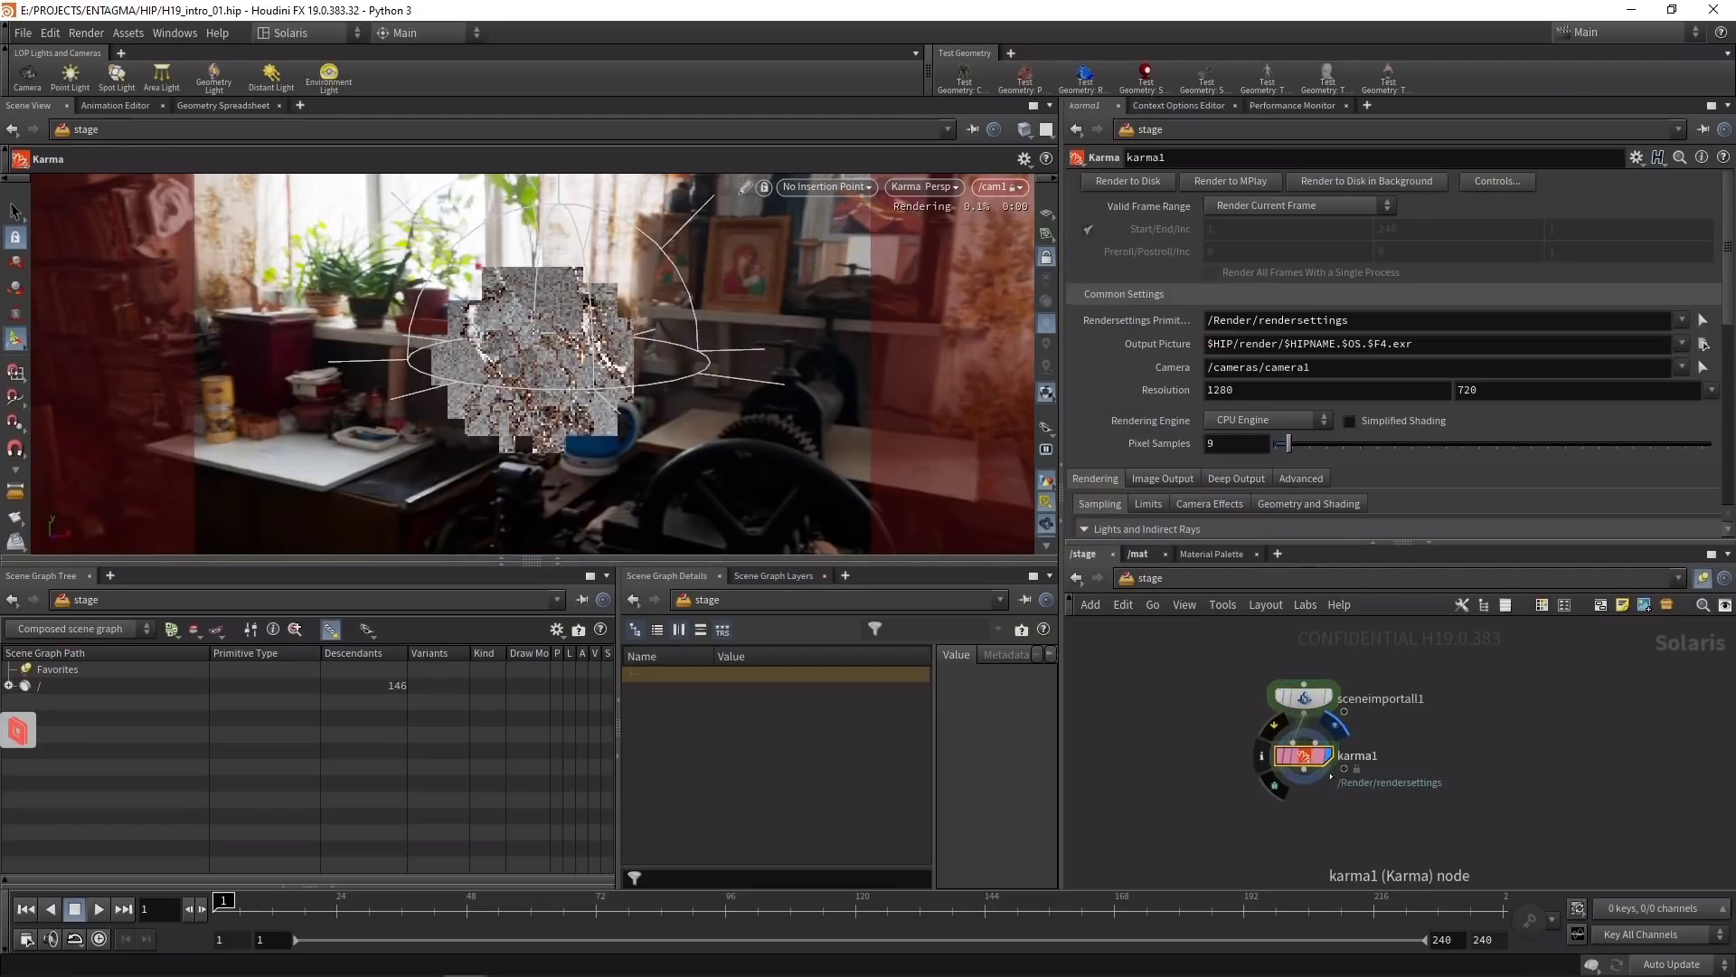
# Step: Set the stage Karma node's rendering engine to XPU Engine (Alpha) with 1024 pixel samples
pyautogui.click(1251, 421)
pyautogui.click(1252, 458)
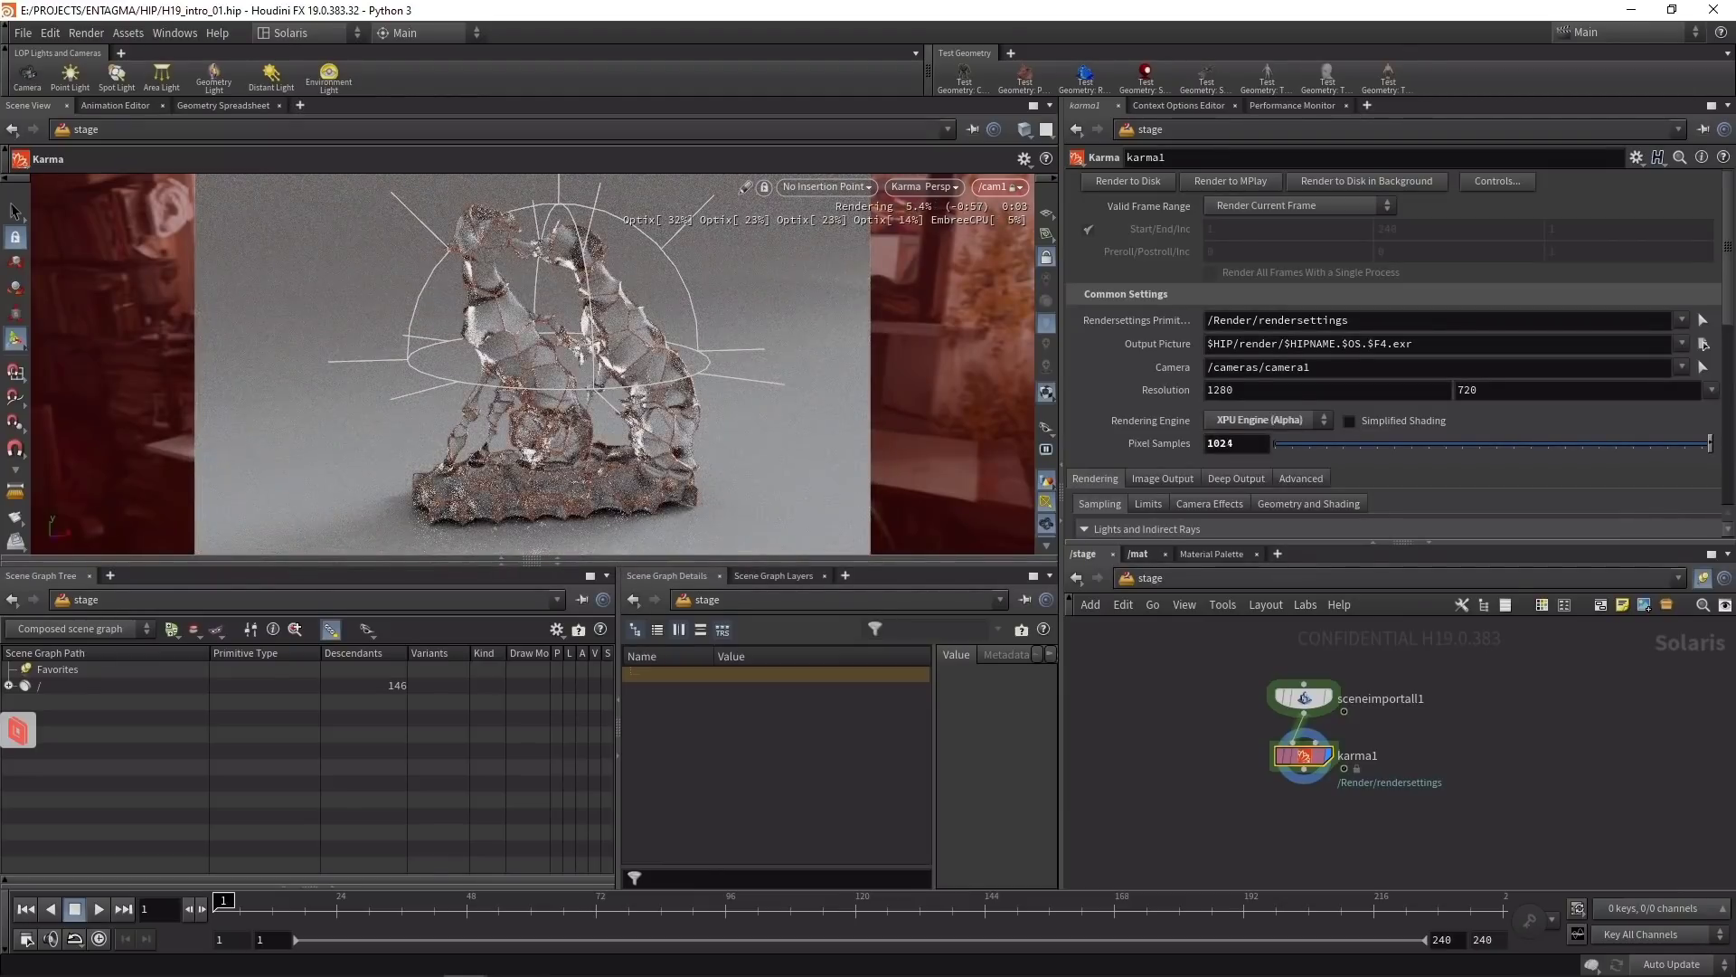
# Step: Set the stage Karma node's diffuse limit to 4 and its reflection and refraction limits to 8
pyautogui.scroll(-2, 1266, 407)
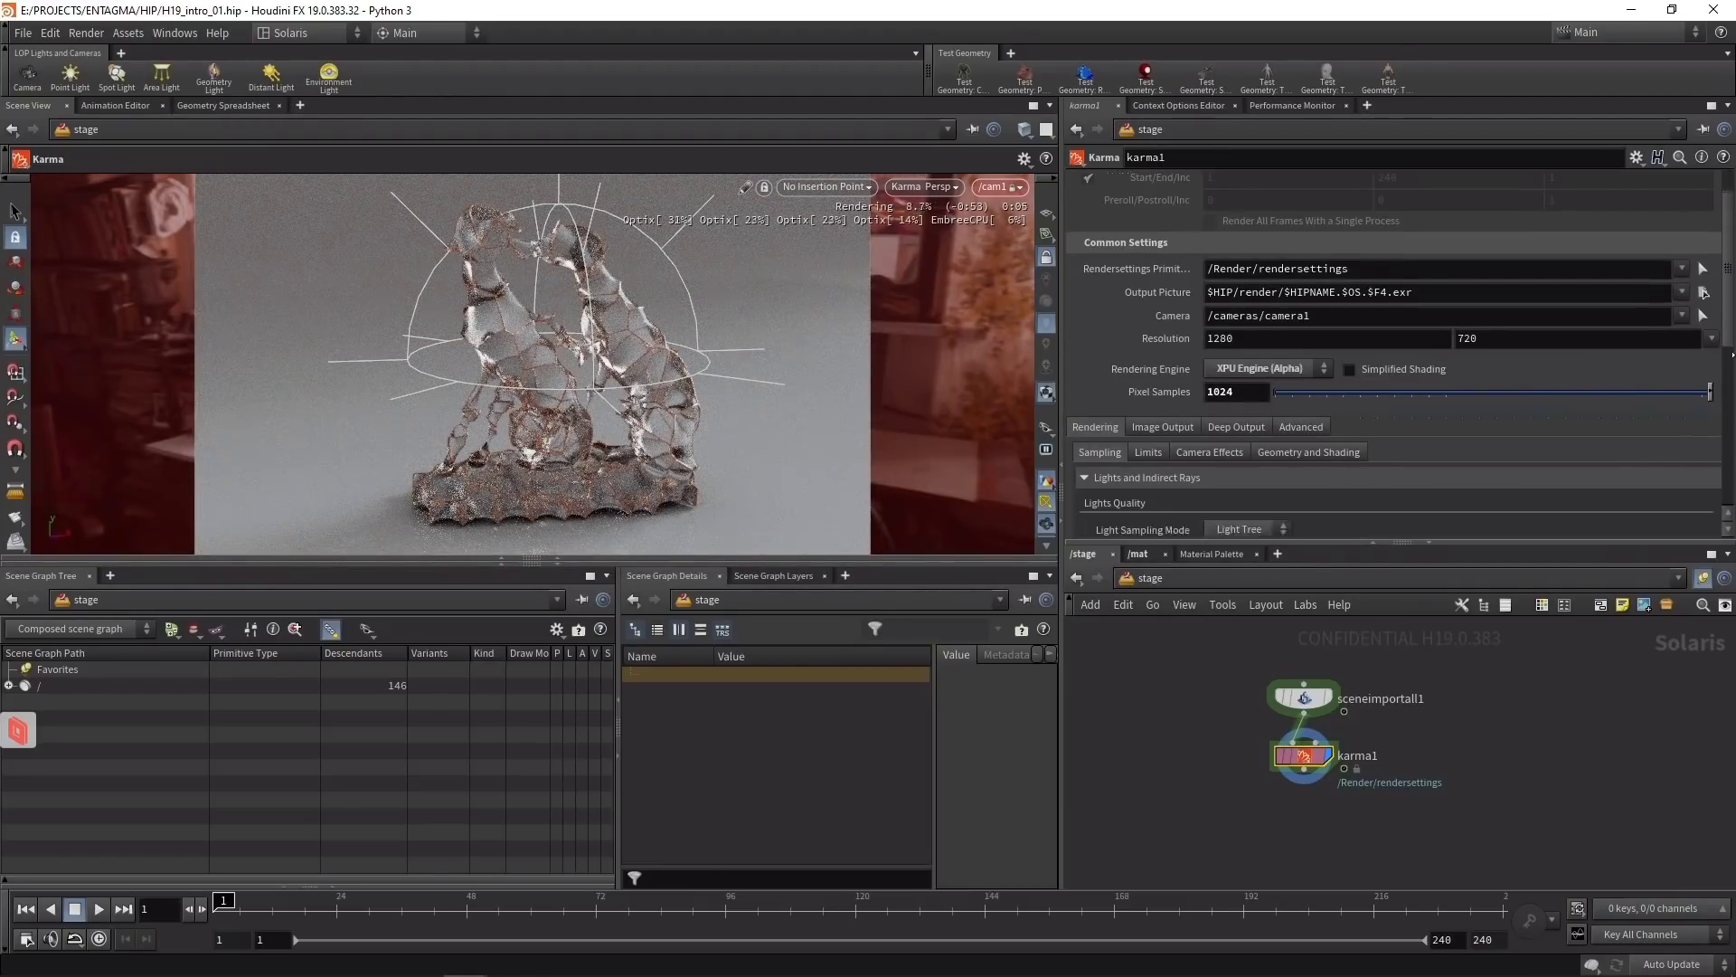
pyautogui.click(1148, 418)
pyautogui.doubleClick(1237, 443)
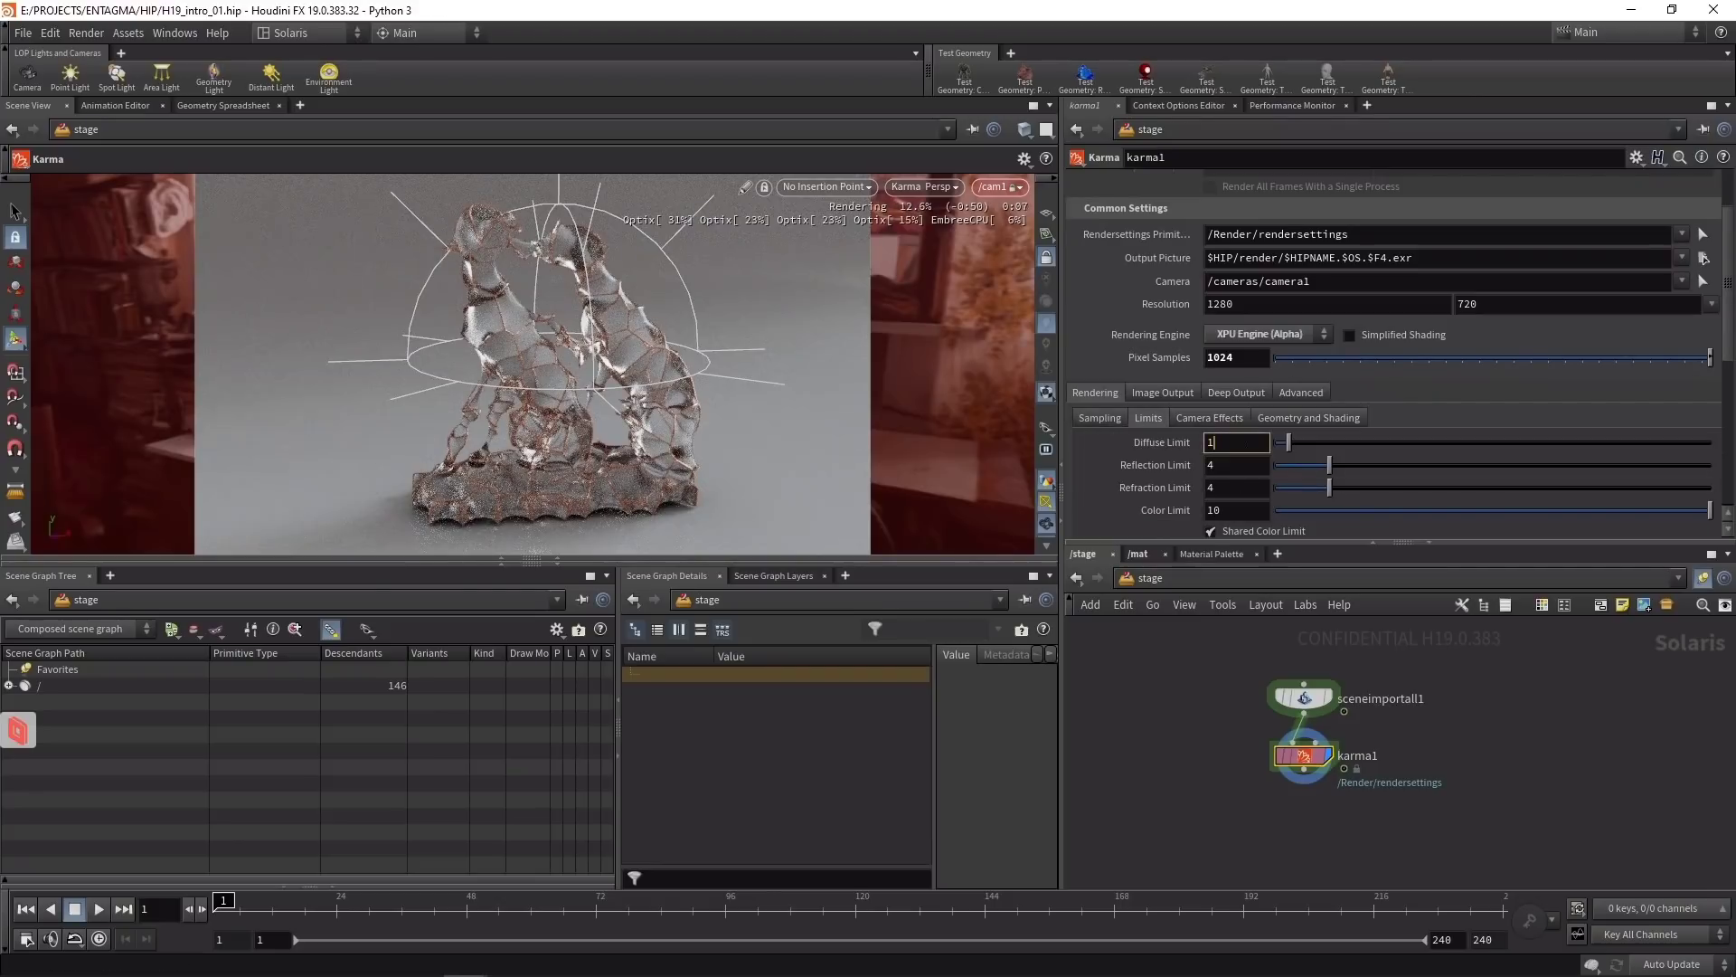
pyautogui.write('4')
pyautogui.press('Tab')
pyautogui.write('8')
pyautogui.press('Tab')
pyautogui.write('8')
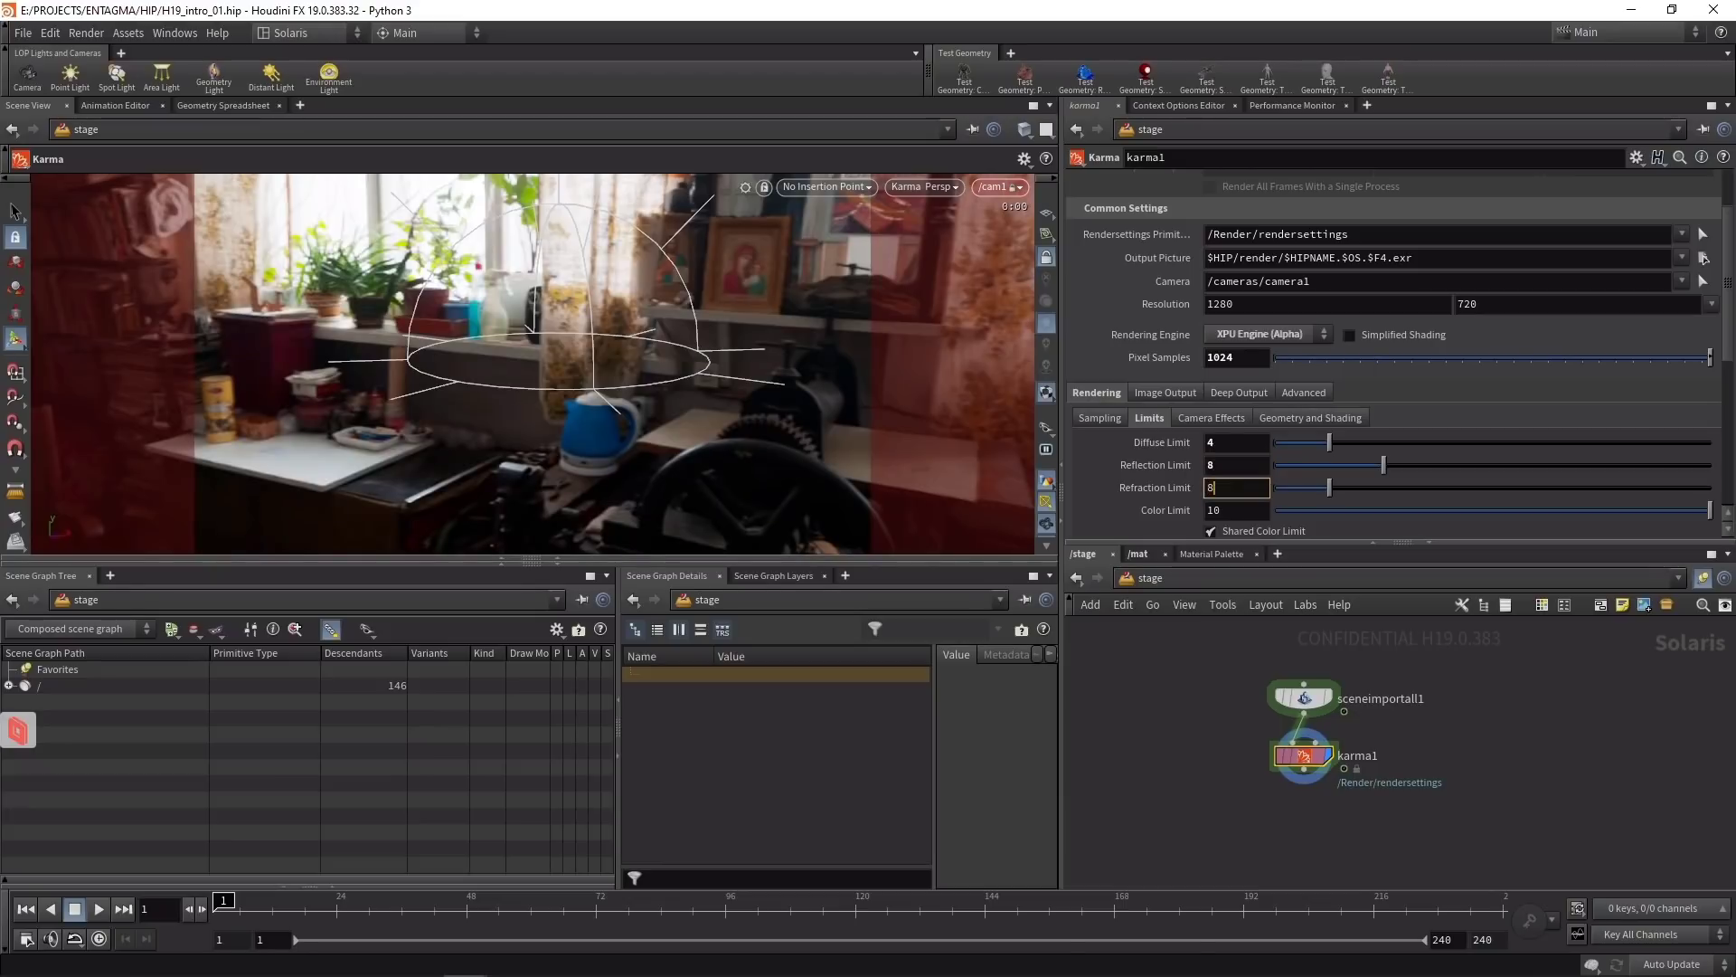
# Step: Enable caustics in the stage Karma node's geometry and shading settings
pyautogui.click(1286, 418)
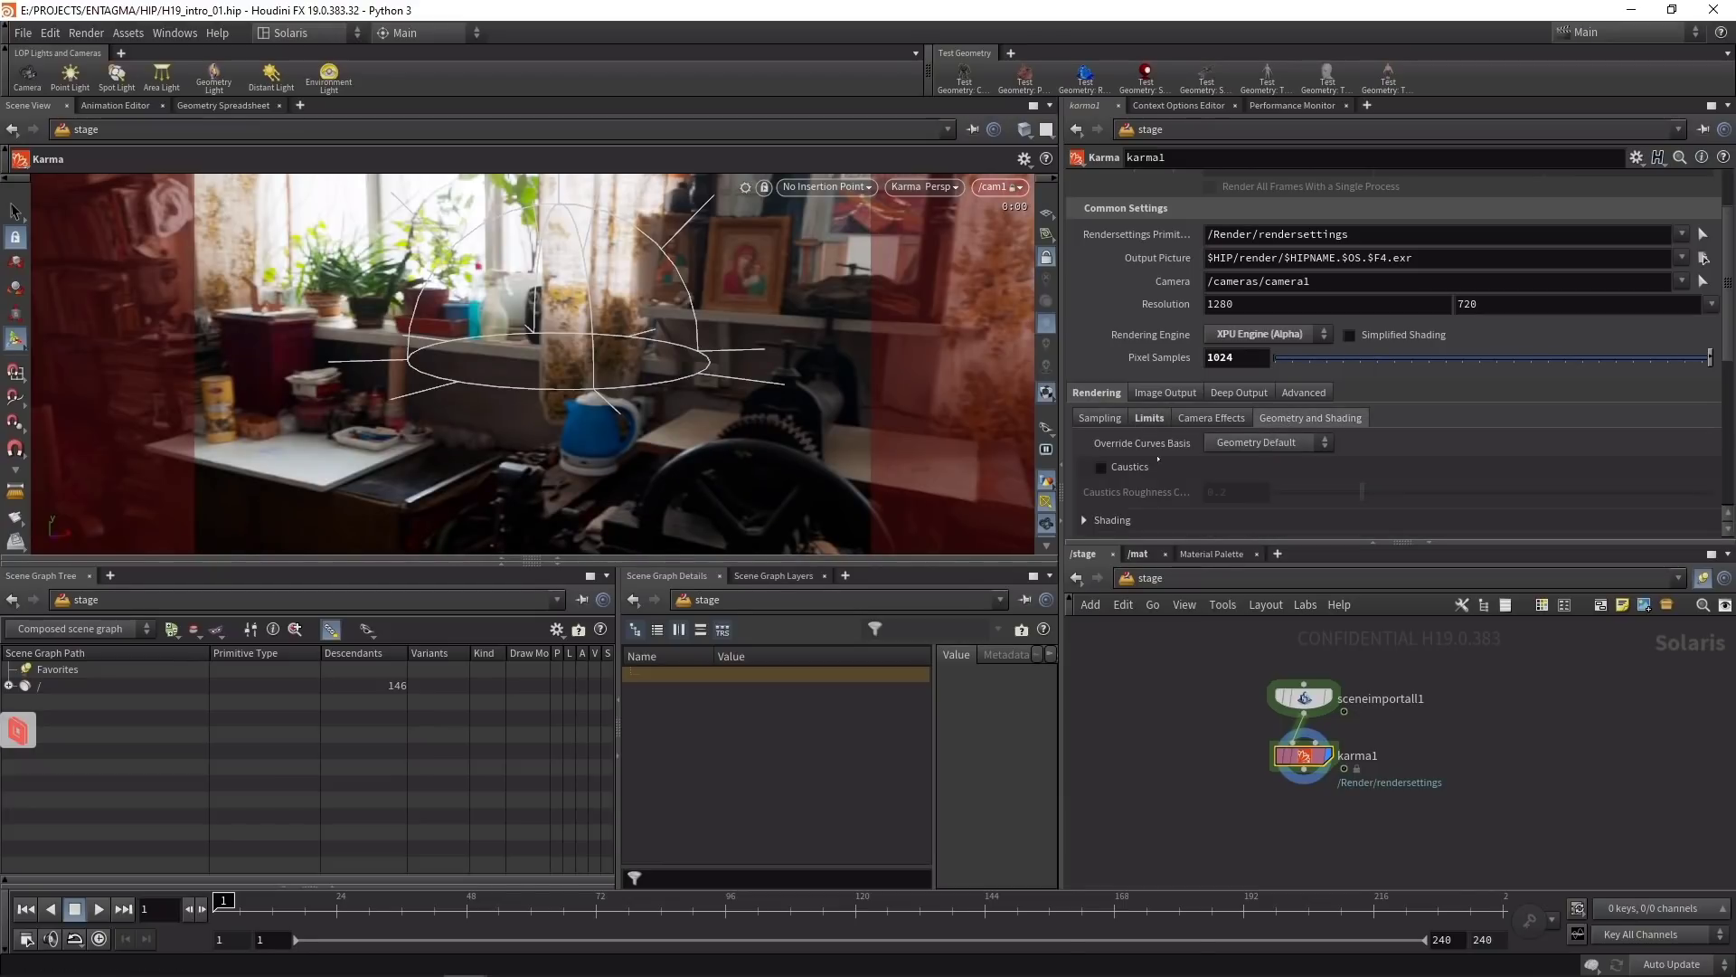
pyautogui.click(1099, 467)
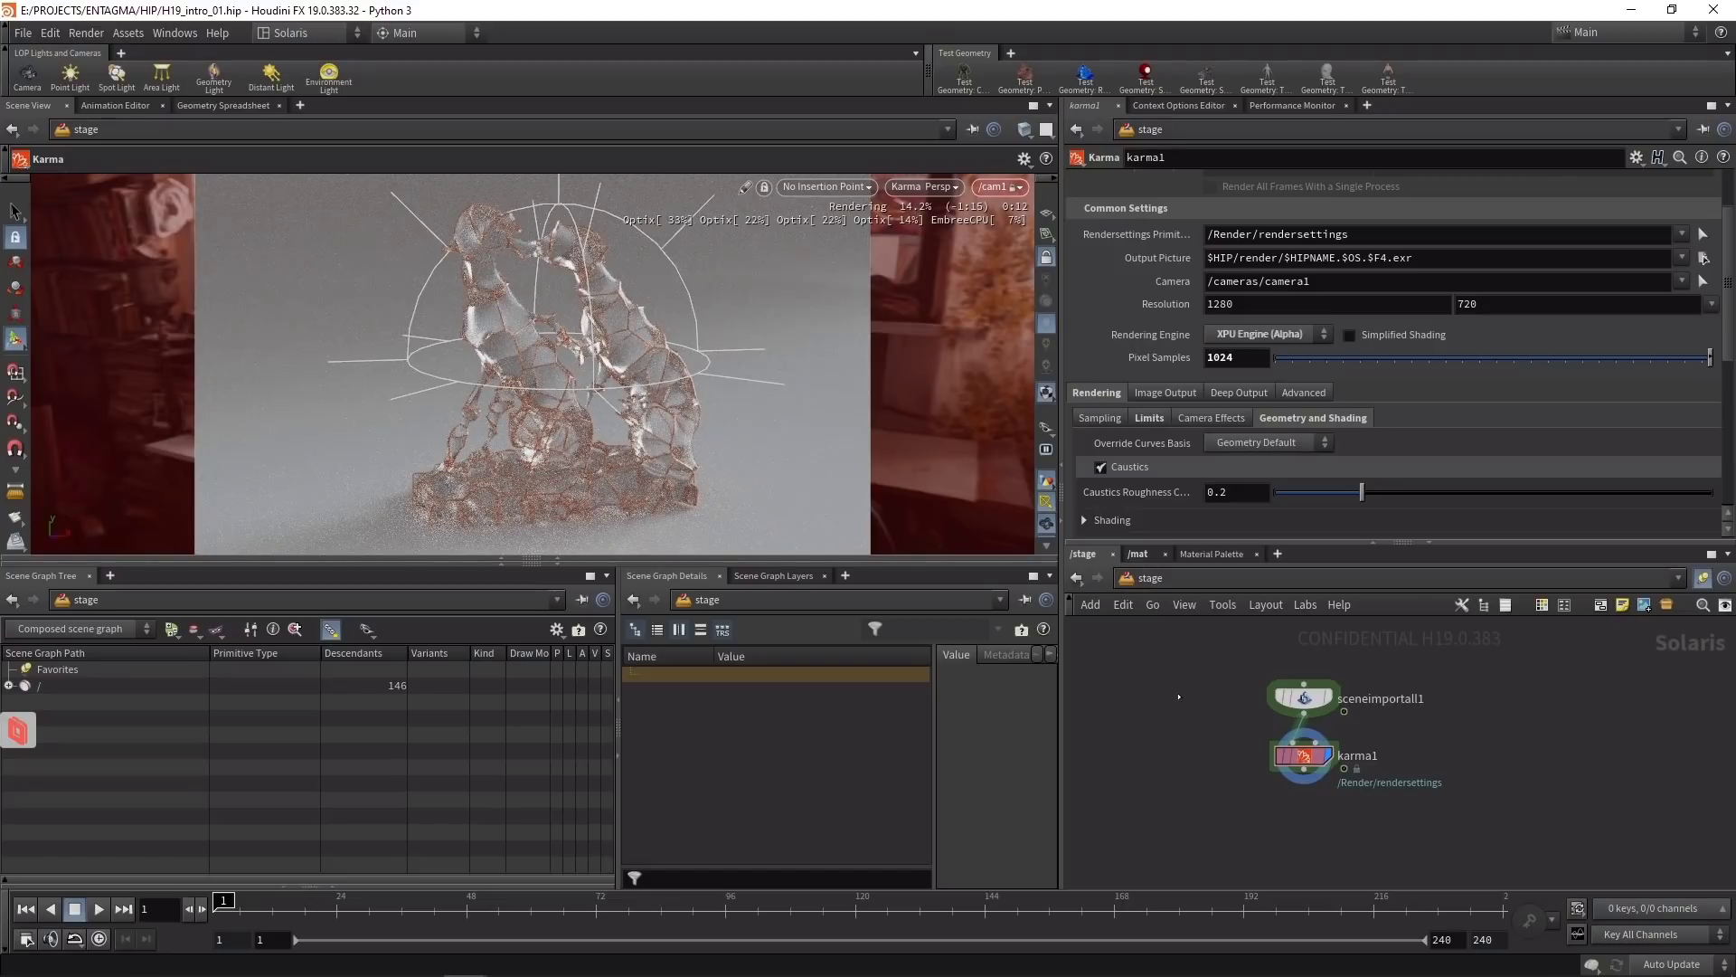
# Step: Turn off material import on the scene import node and save the scene
pyautogui.moveTo(1185, 653); pyautogui.dragTo(1379, 716)
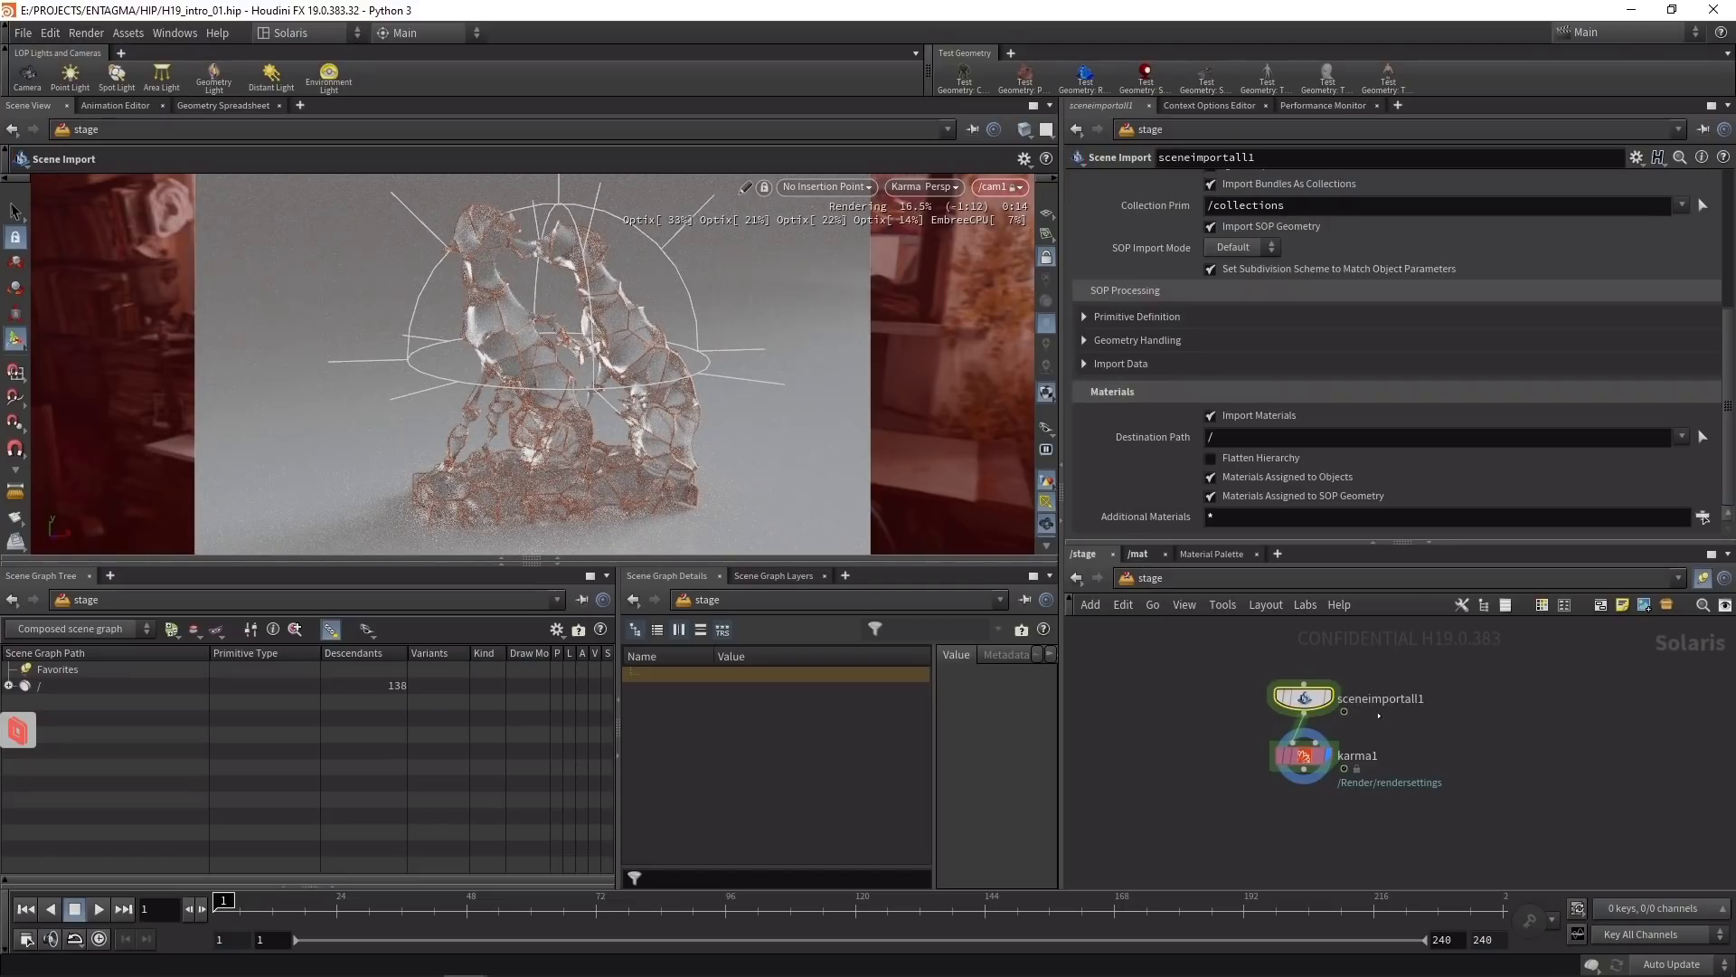
pyautogui.click(1212, 416)
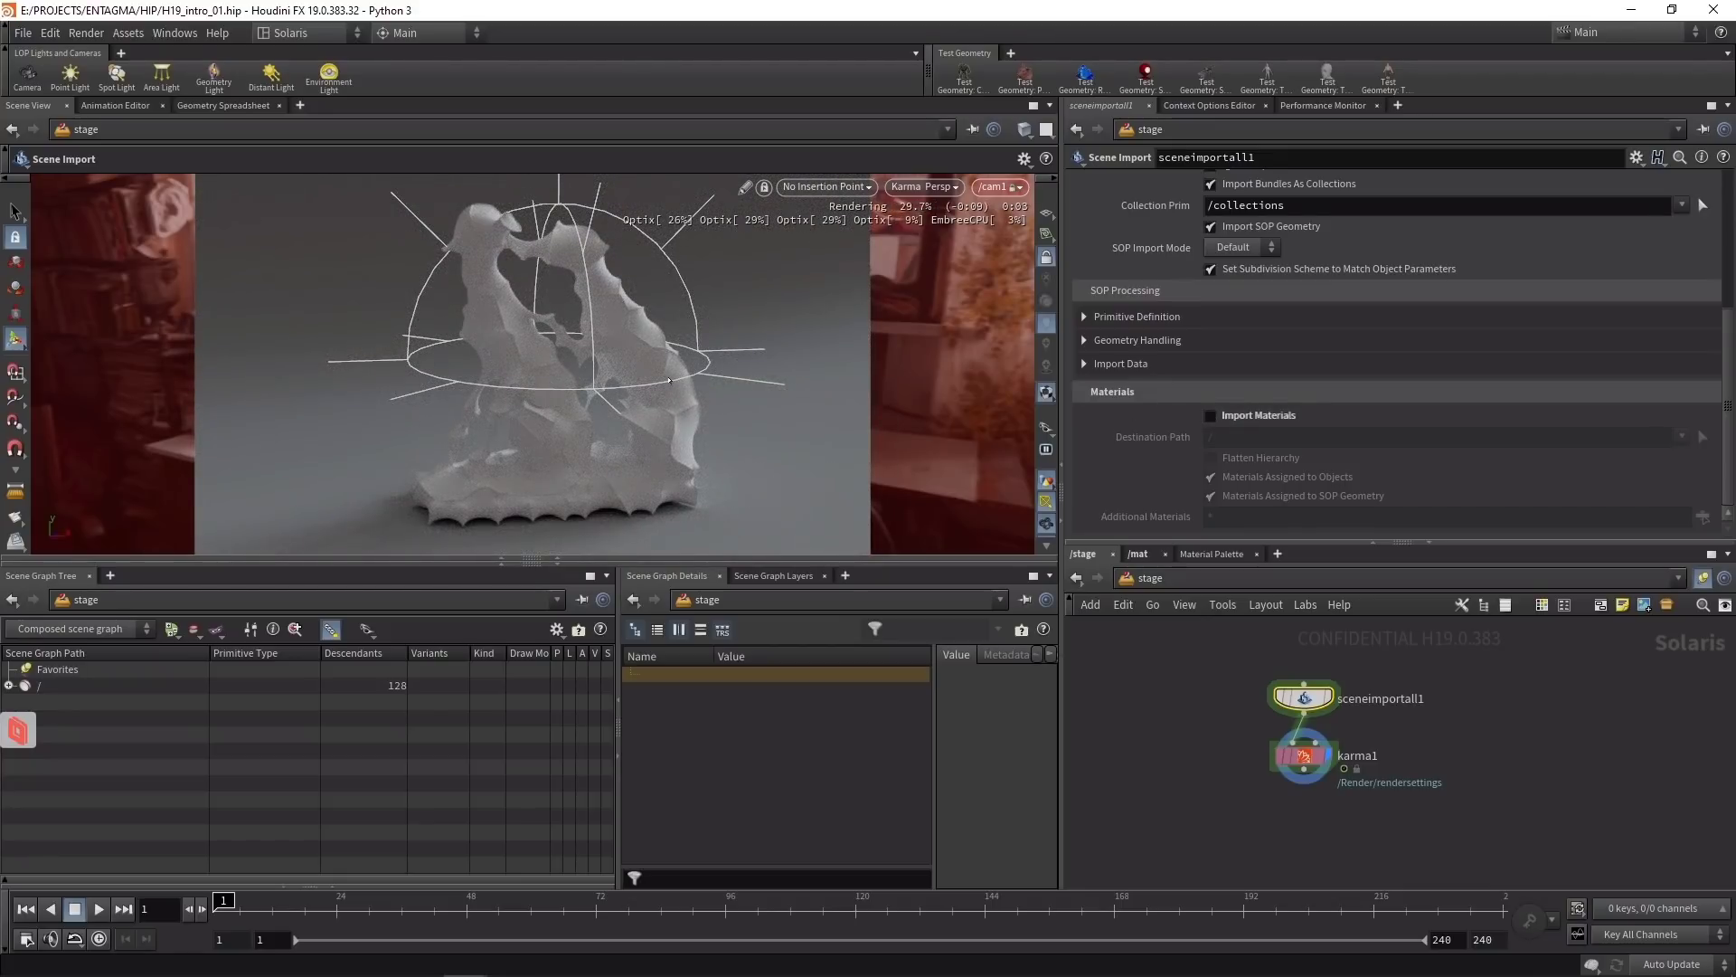
pyautogui.hotkey('ctrl', 's')
# Step: Make room below the scene import node and insert a Material Library node between it and the Karma node
pyautogui.moveTo(1295, 758); pyautogui.dragTo(1295, 821)
pyautogui.moveTo(1207, 771); pyautogui.dragTo(1198, 749, button='middle')
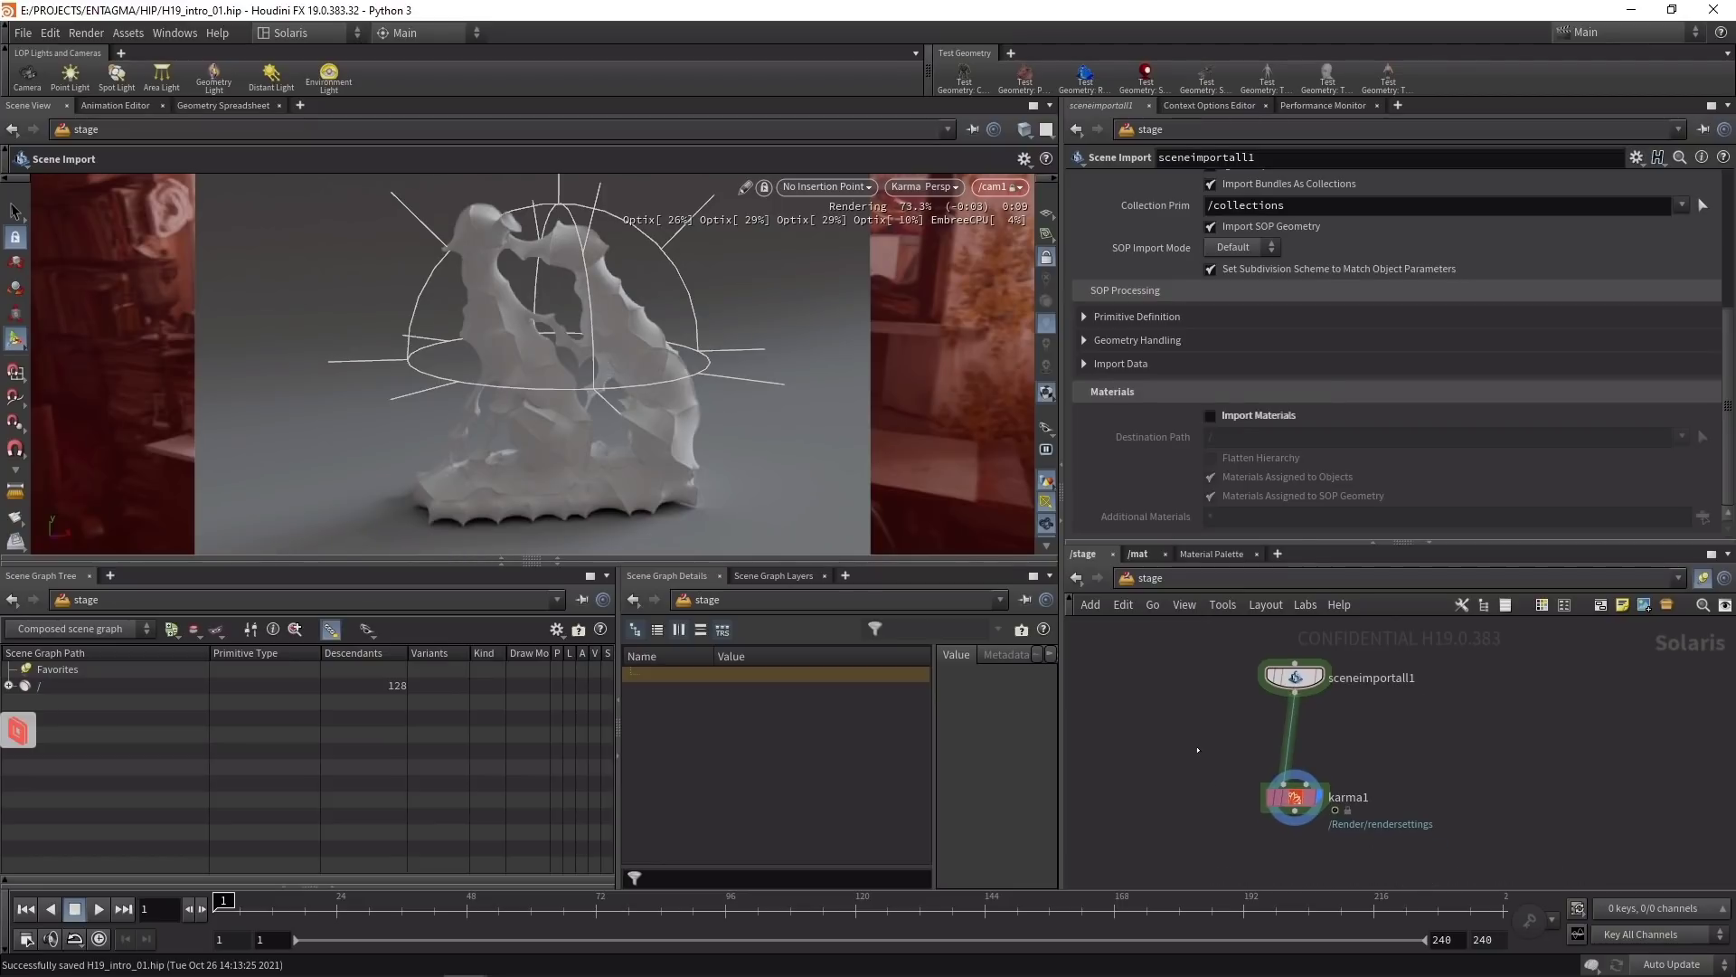
pyautogui.press('Tab')
pyautogui.write('mater')
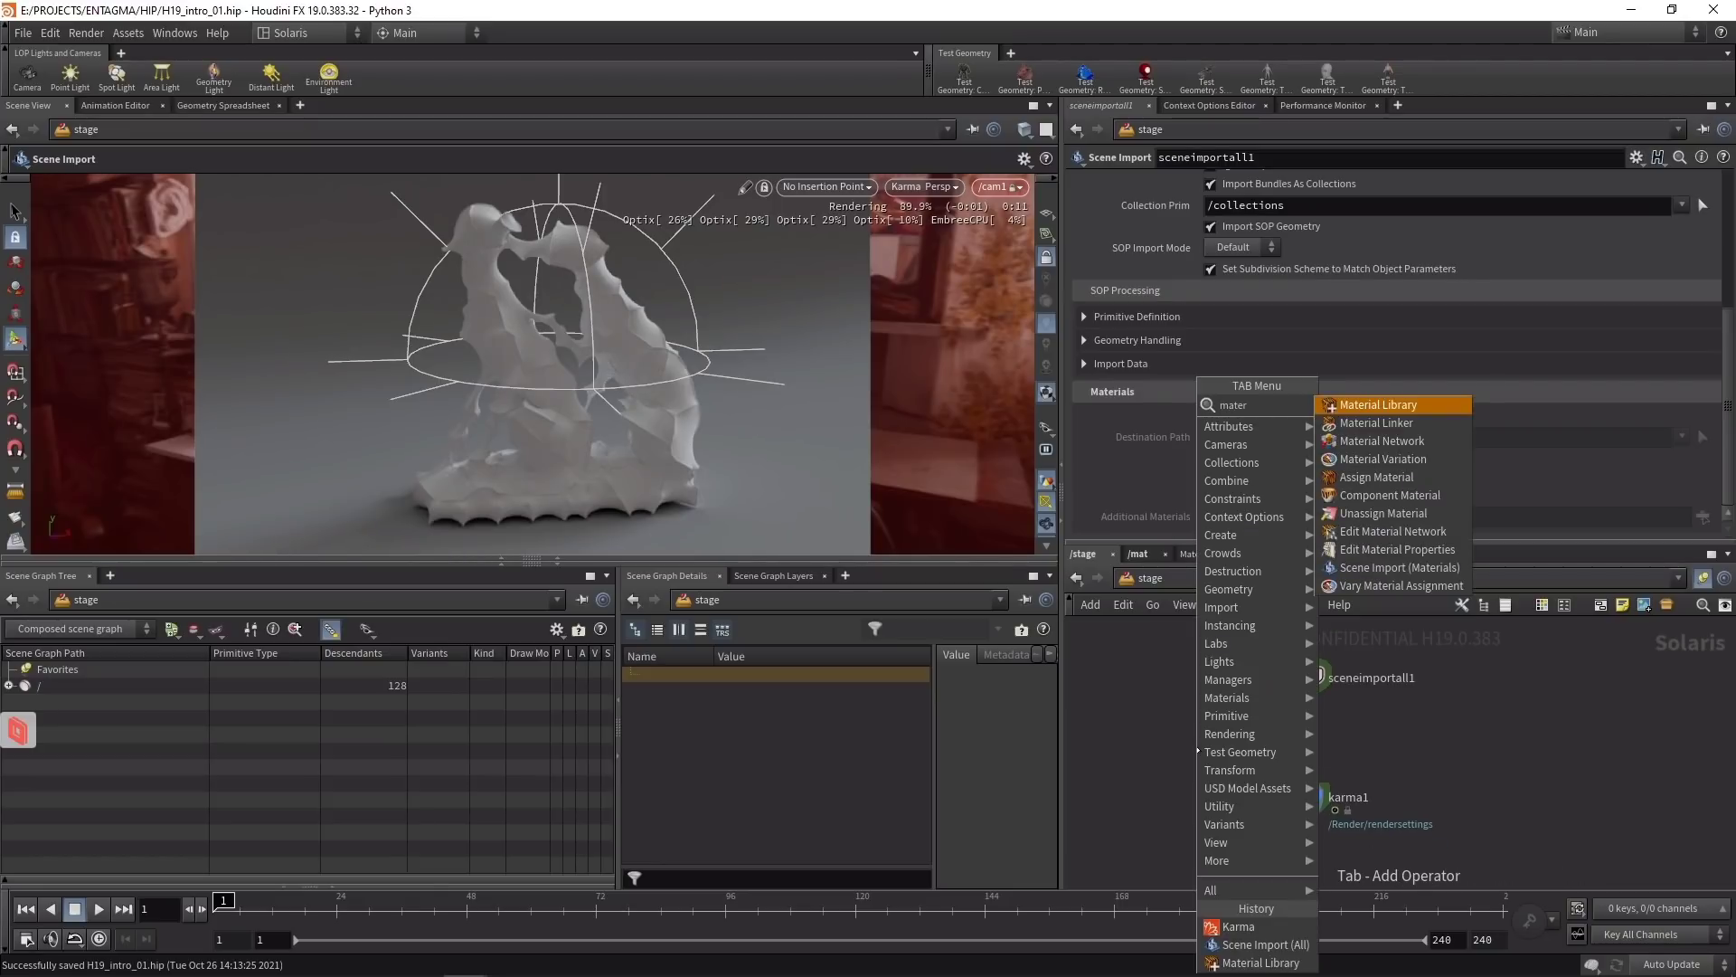
pyautogui.press('Return')
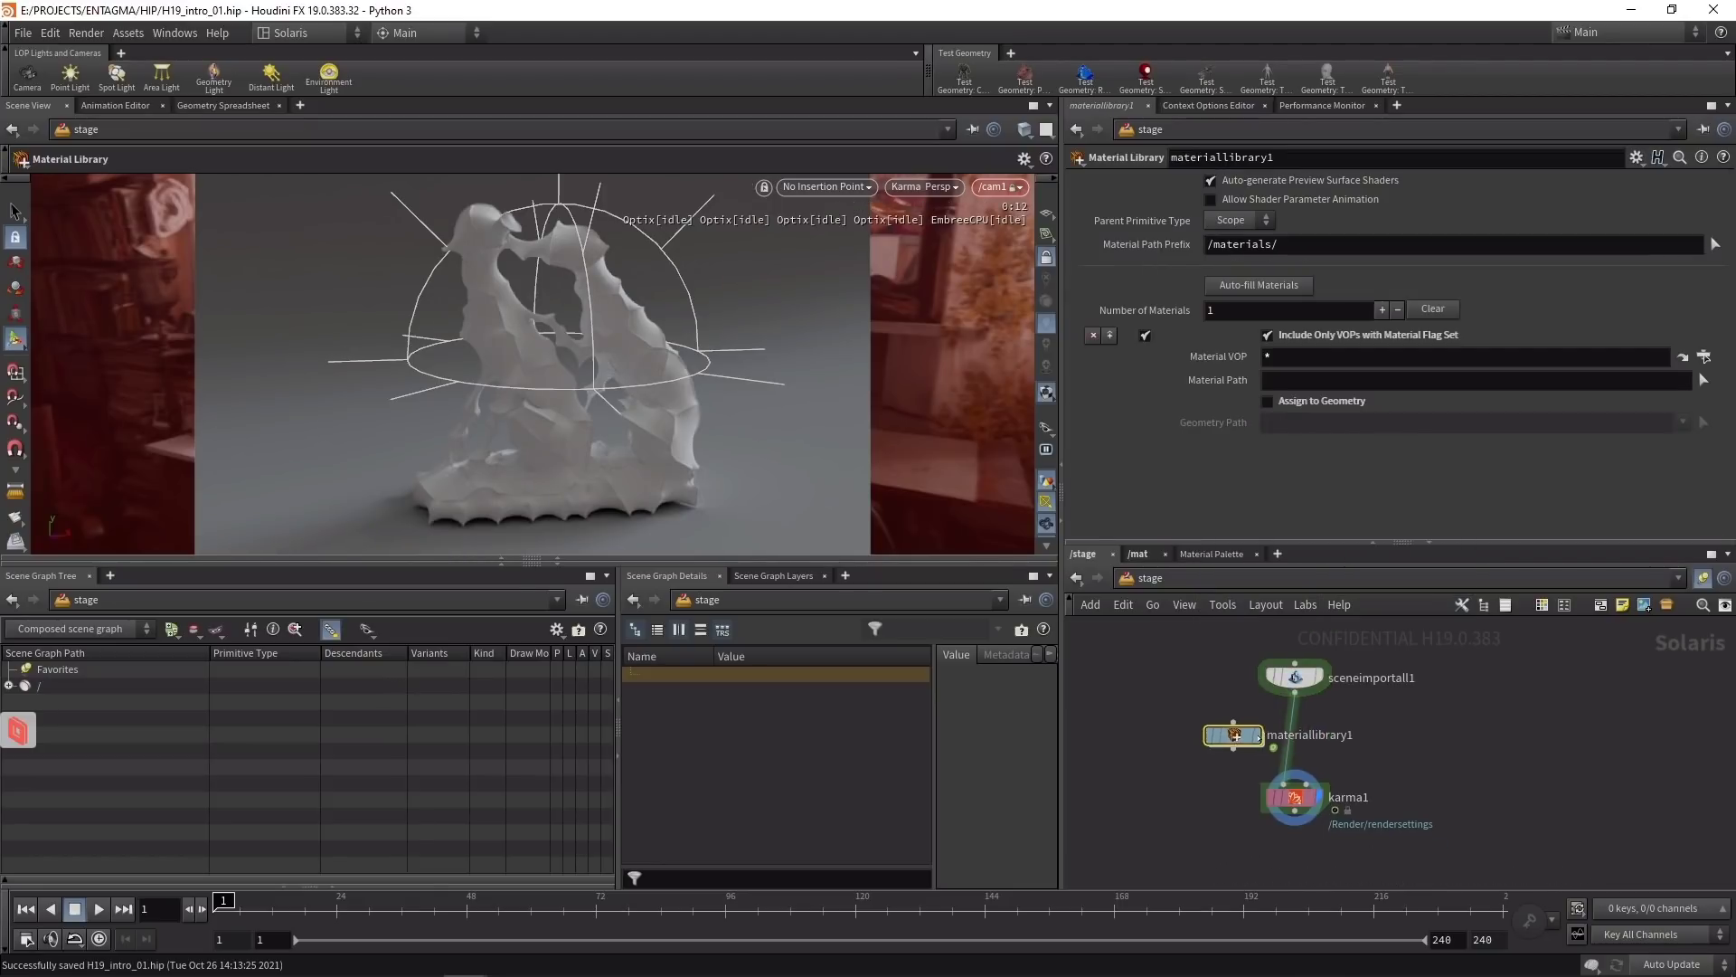
pyautogui.click(1295, 731)
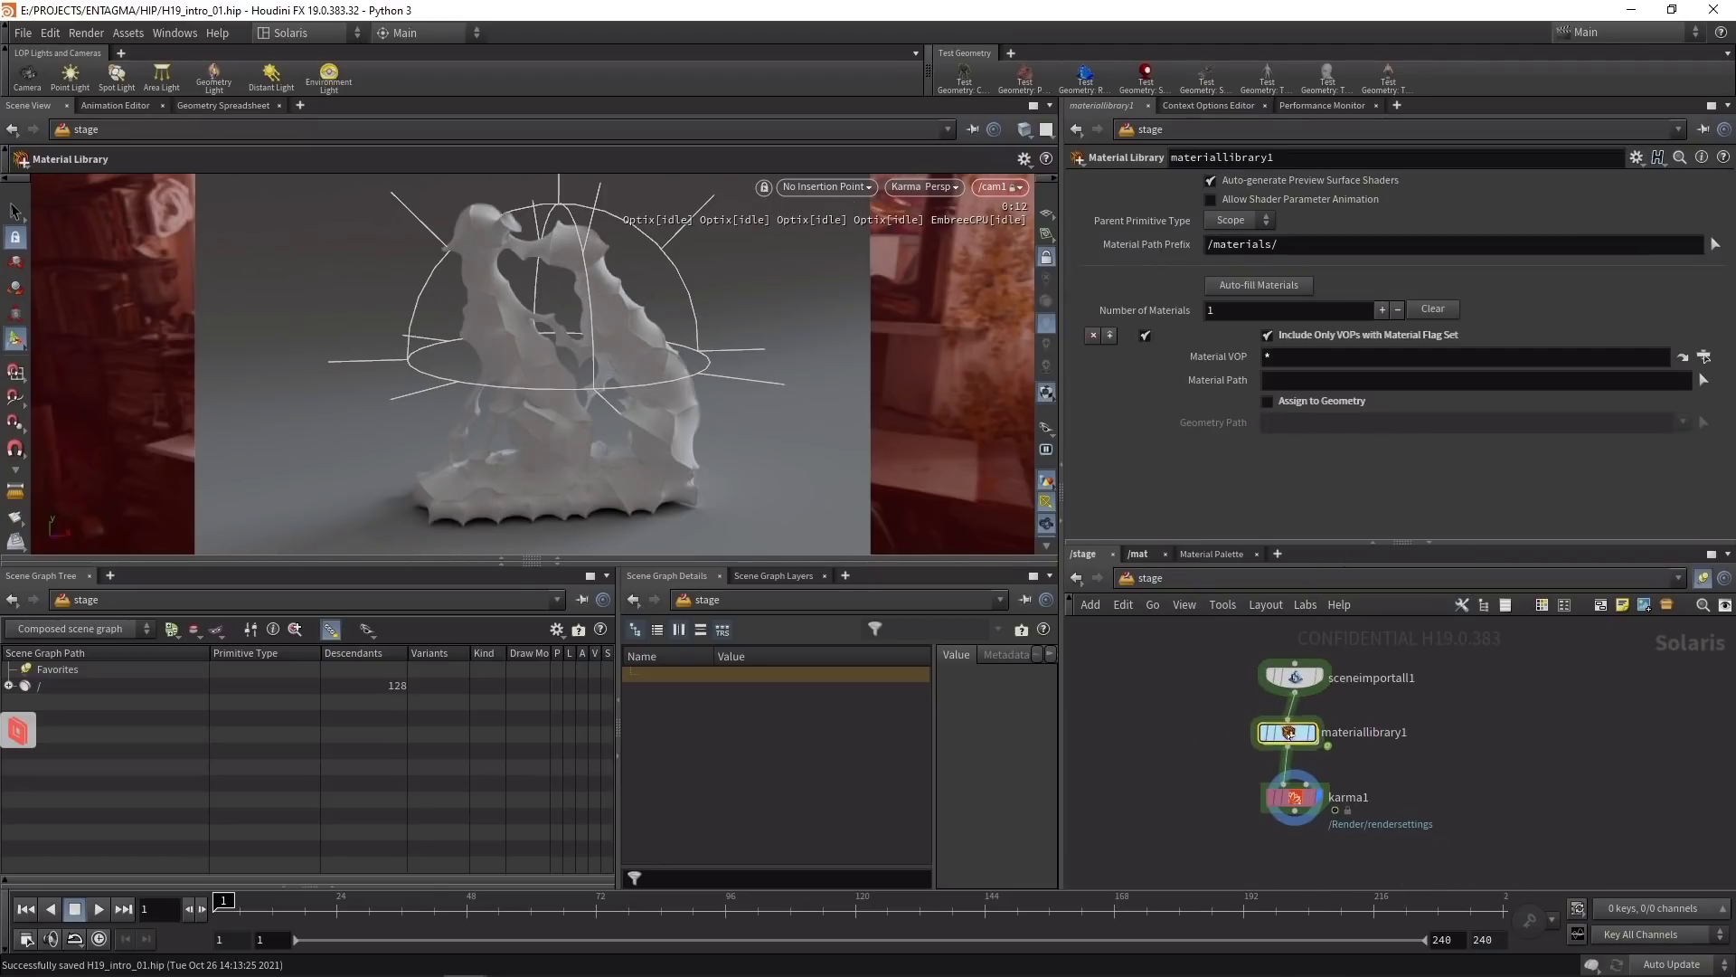
# Step: Add a Mtlx Standard Surface shader inside the material library
pyautogui.doubleClick(1296, 735)
pyautogui.press('Tab')
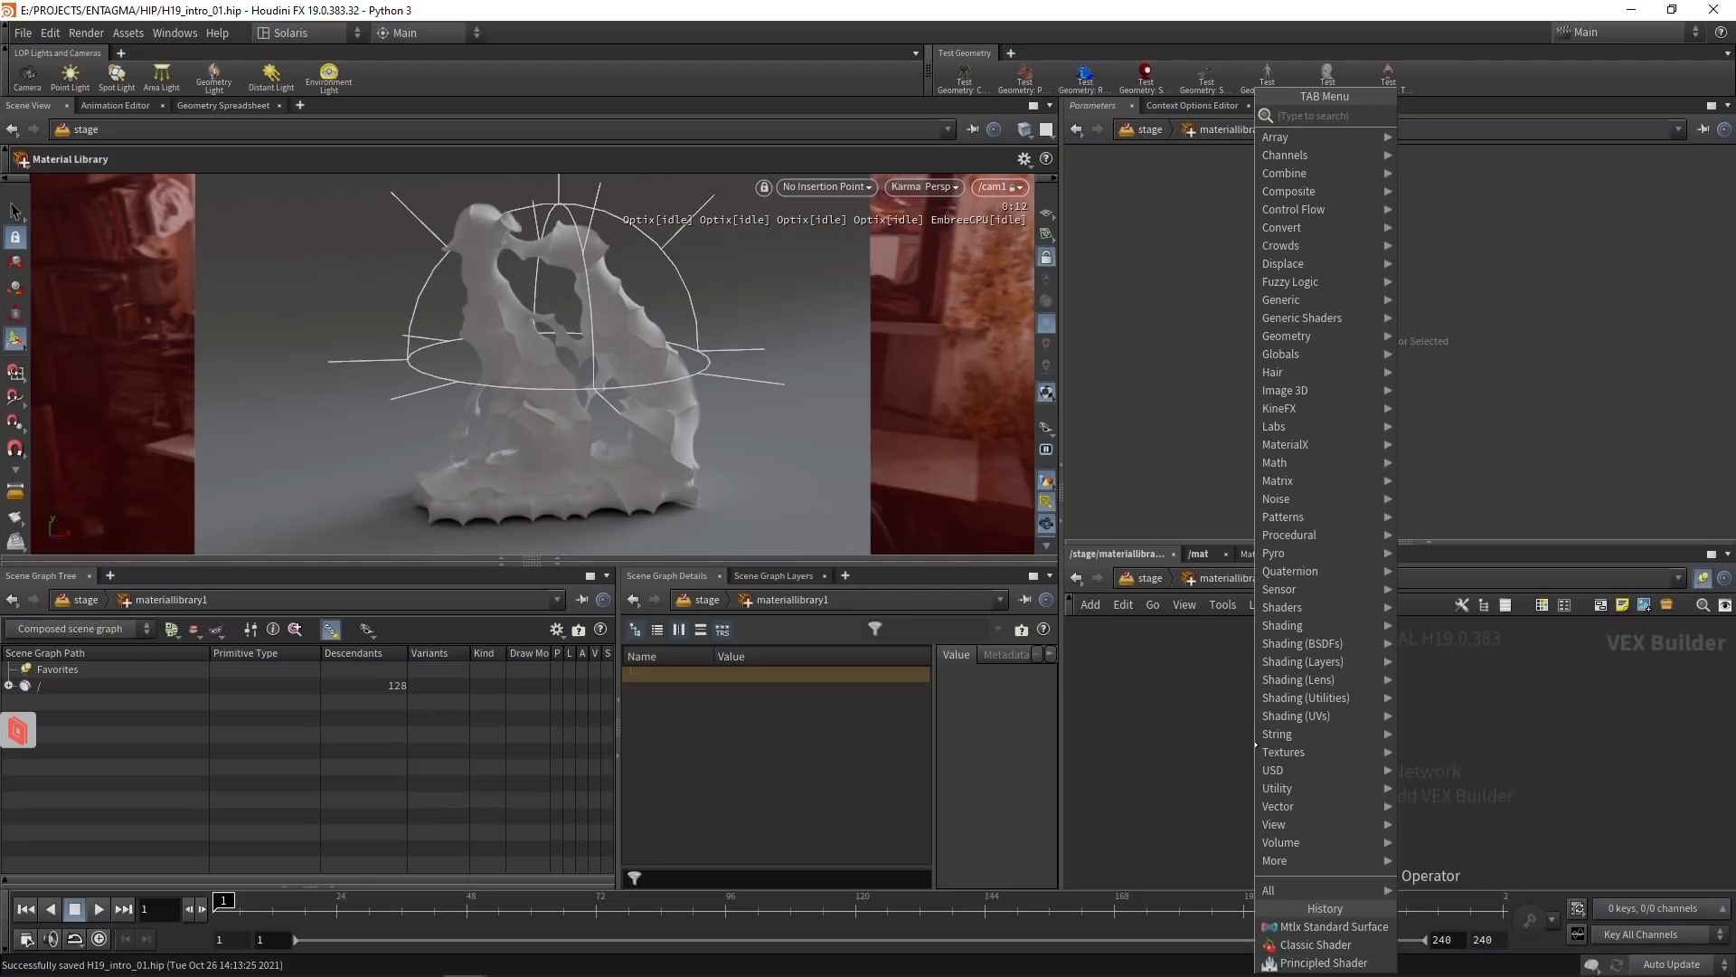
pyautogui.write('materi')
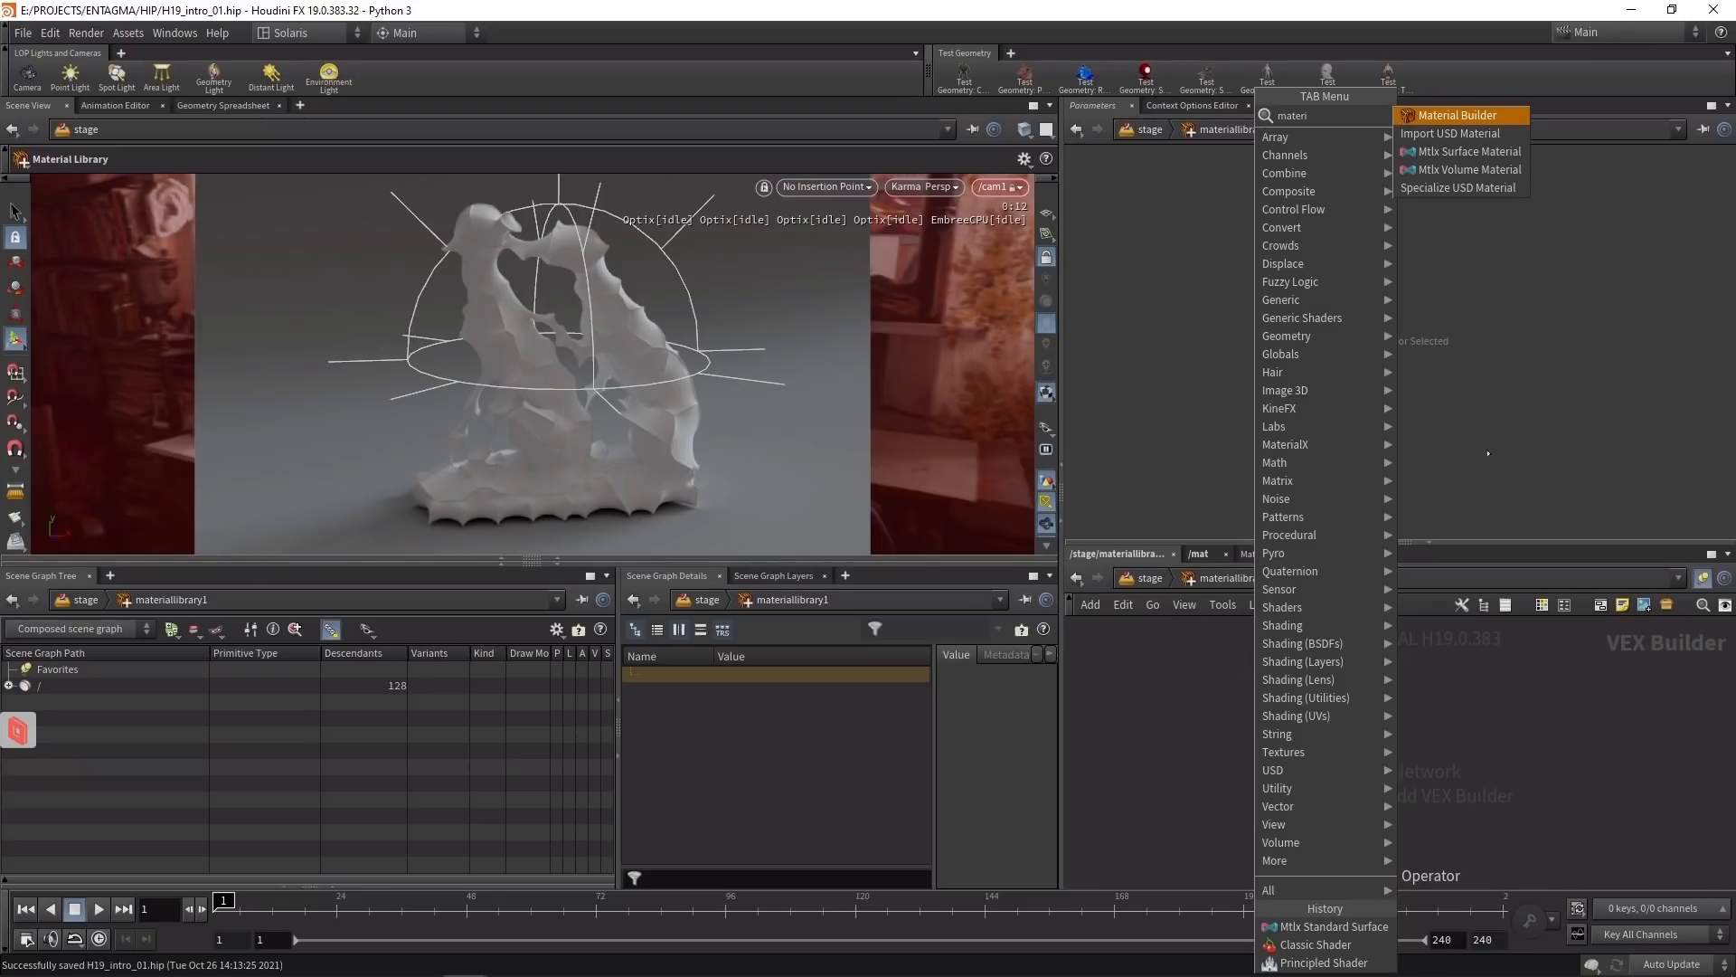
pyautogui.press('BackSpace')
pyautogui.press('BackSpace')
pyautogui.press('BackSpace')
pyautogui.press('BackSpace')
pyautogui.press('BackSpace')
pyautogui.press('BackSpace')
pyautogui.write('standar')
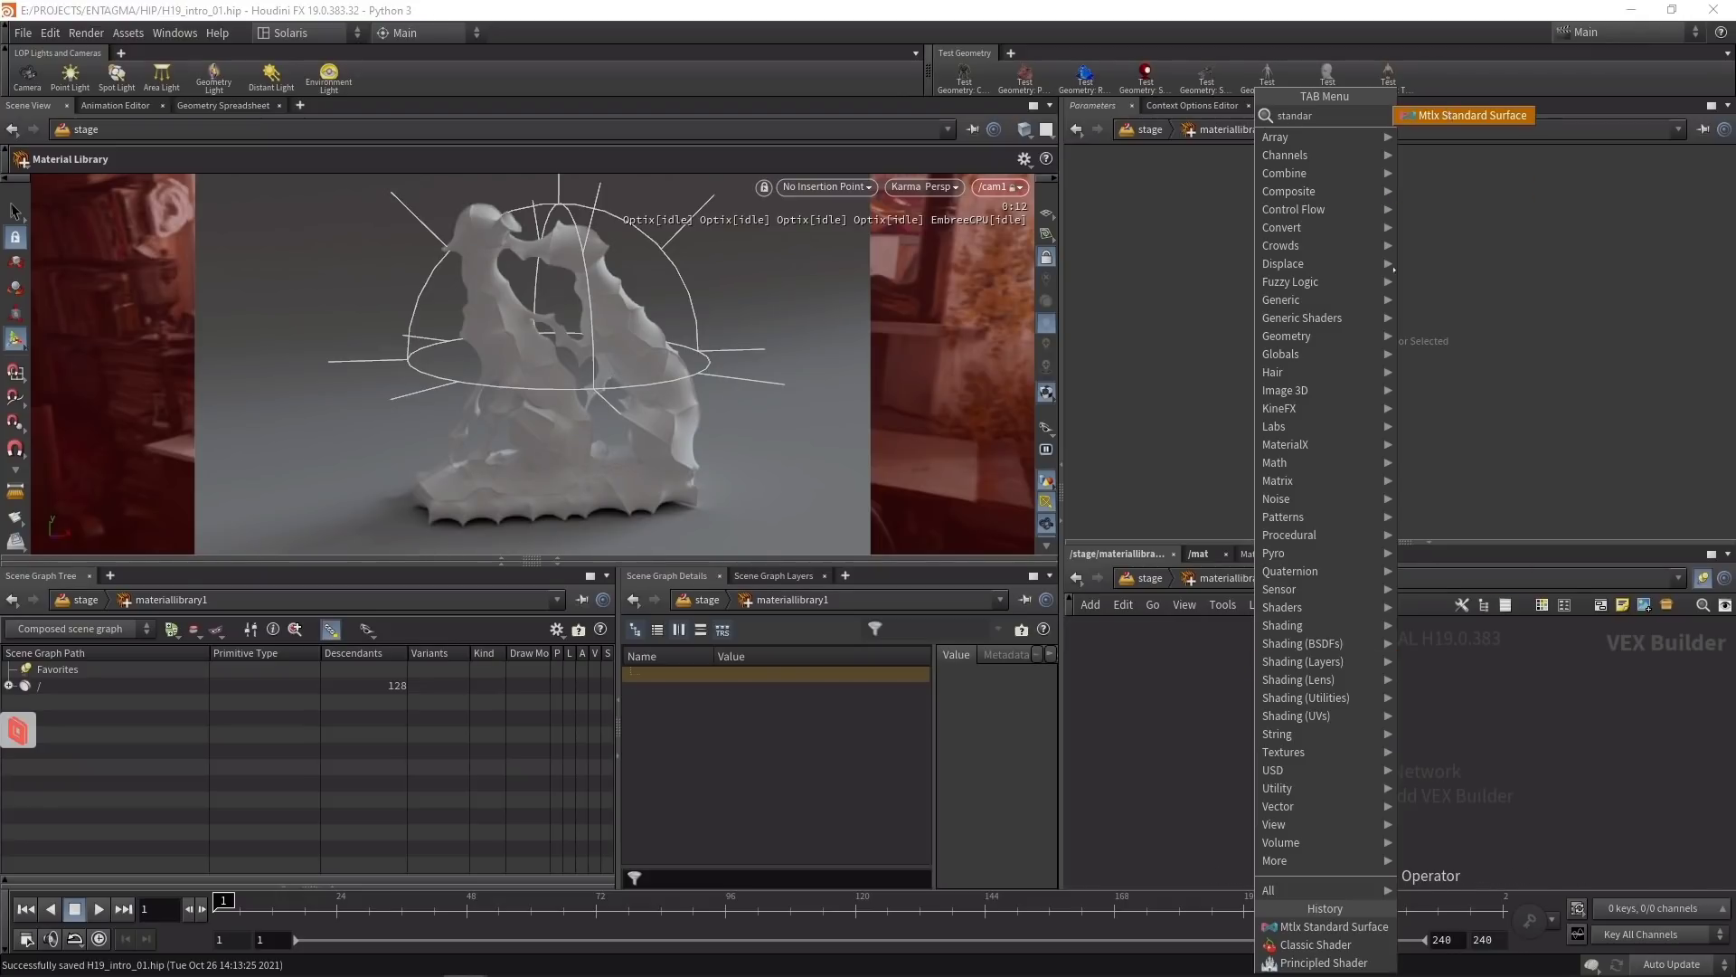
pyautogui.press('Return')
pyautogui.click(1190, 714)
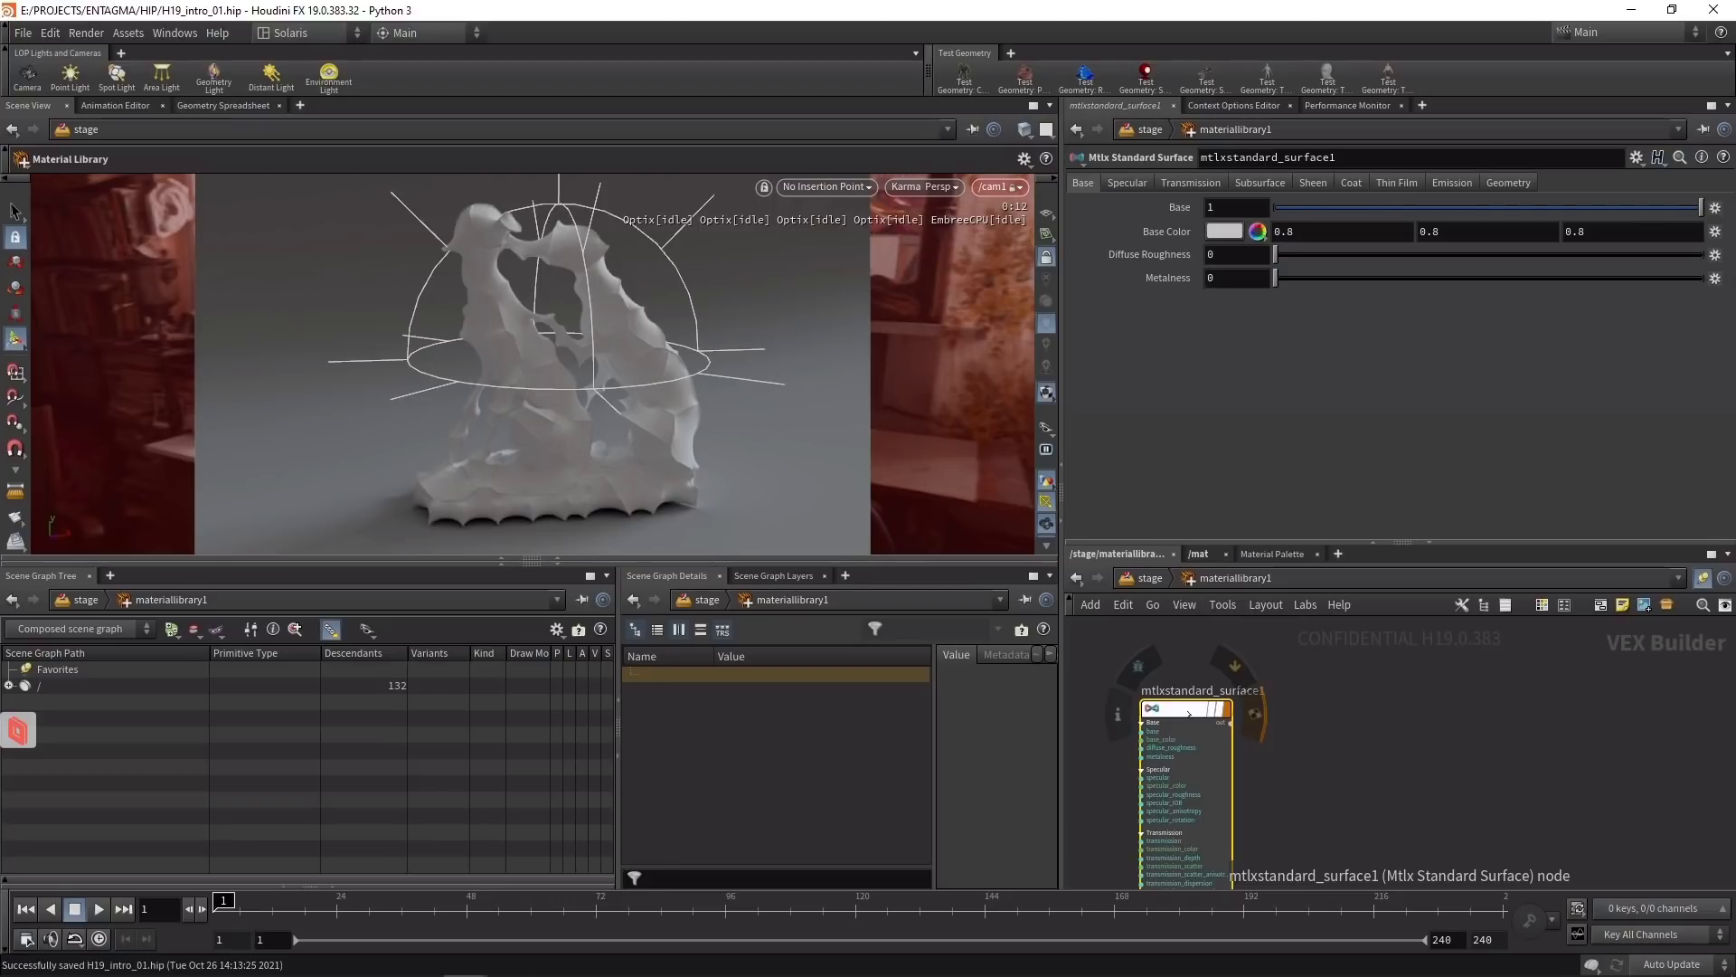
# Step: Duplicate the Mtlx Standard Surface shader twice so the library holds three shaders
pyautogui.hotkey('ctrl', 'c')
pyautogui.hotkey('ctrl', 'v')
pyautogui.hotkey('ctrl', 'v')
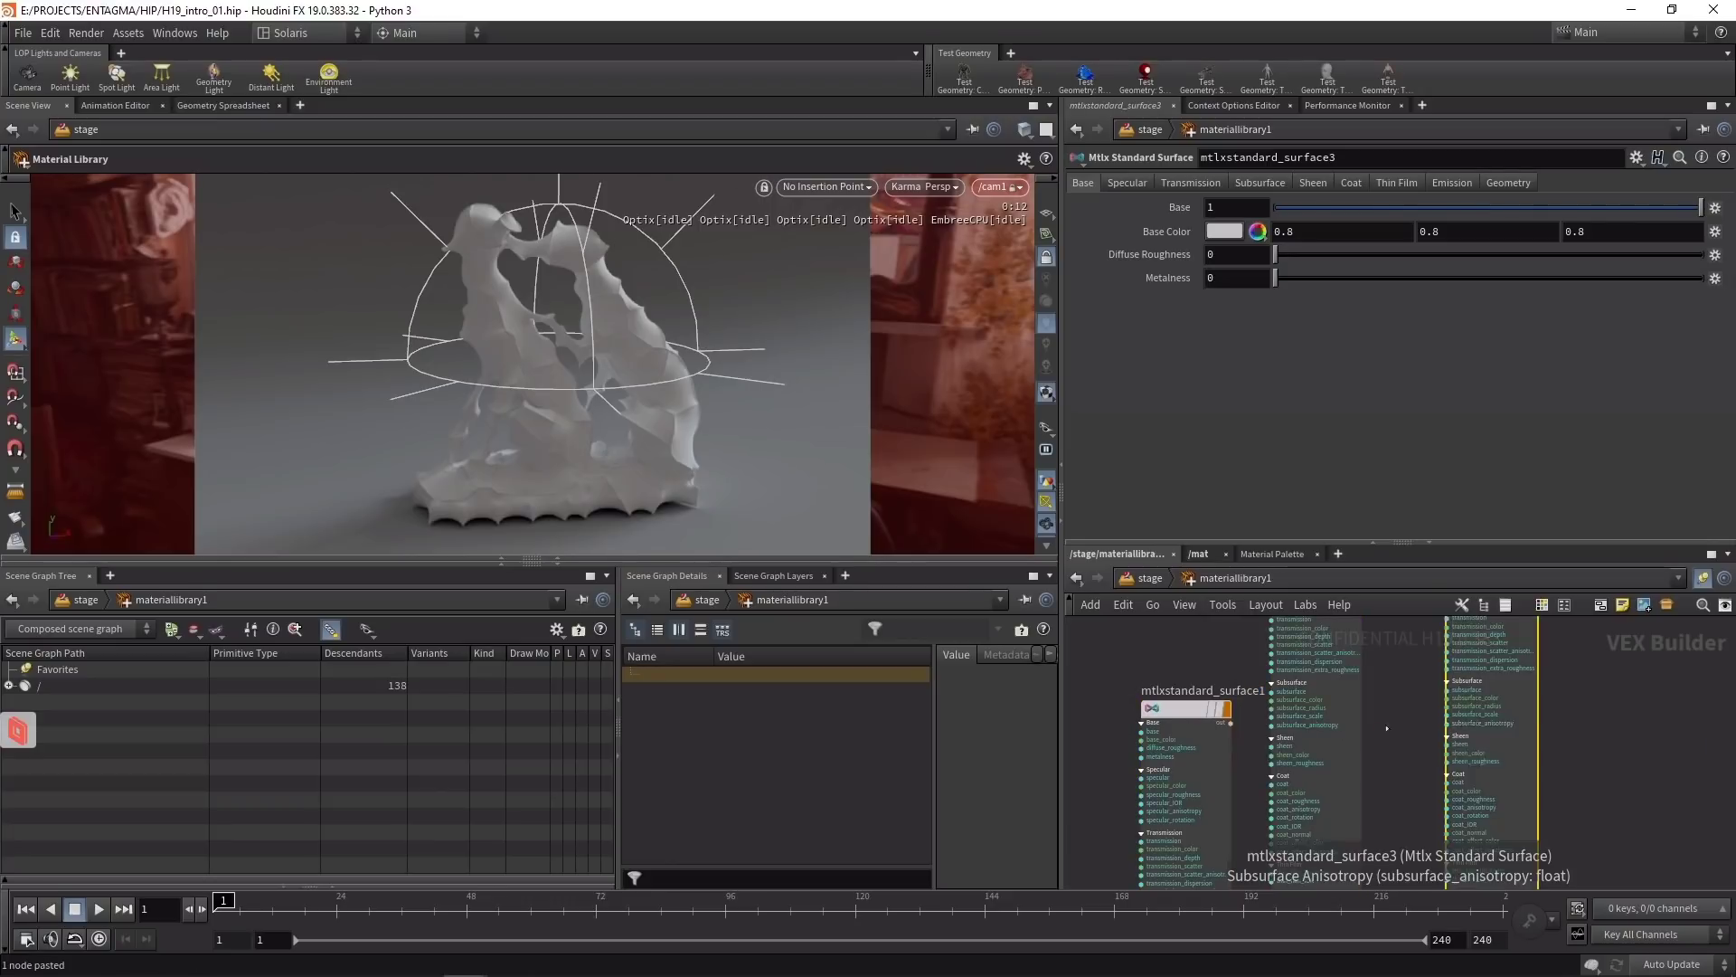
# Step: Rename the first standard surface shader to surface and reposition it in the network
pyautogui.scroll(-3, 1387, 728)
pyautogui.doubleClick(1232, 692)
pyautogui.write('surface')
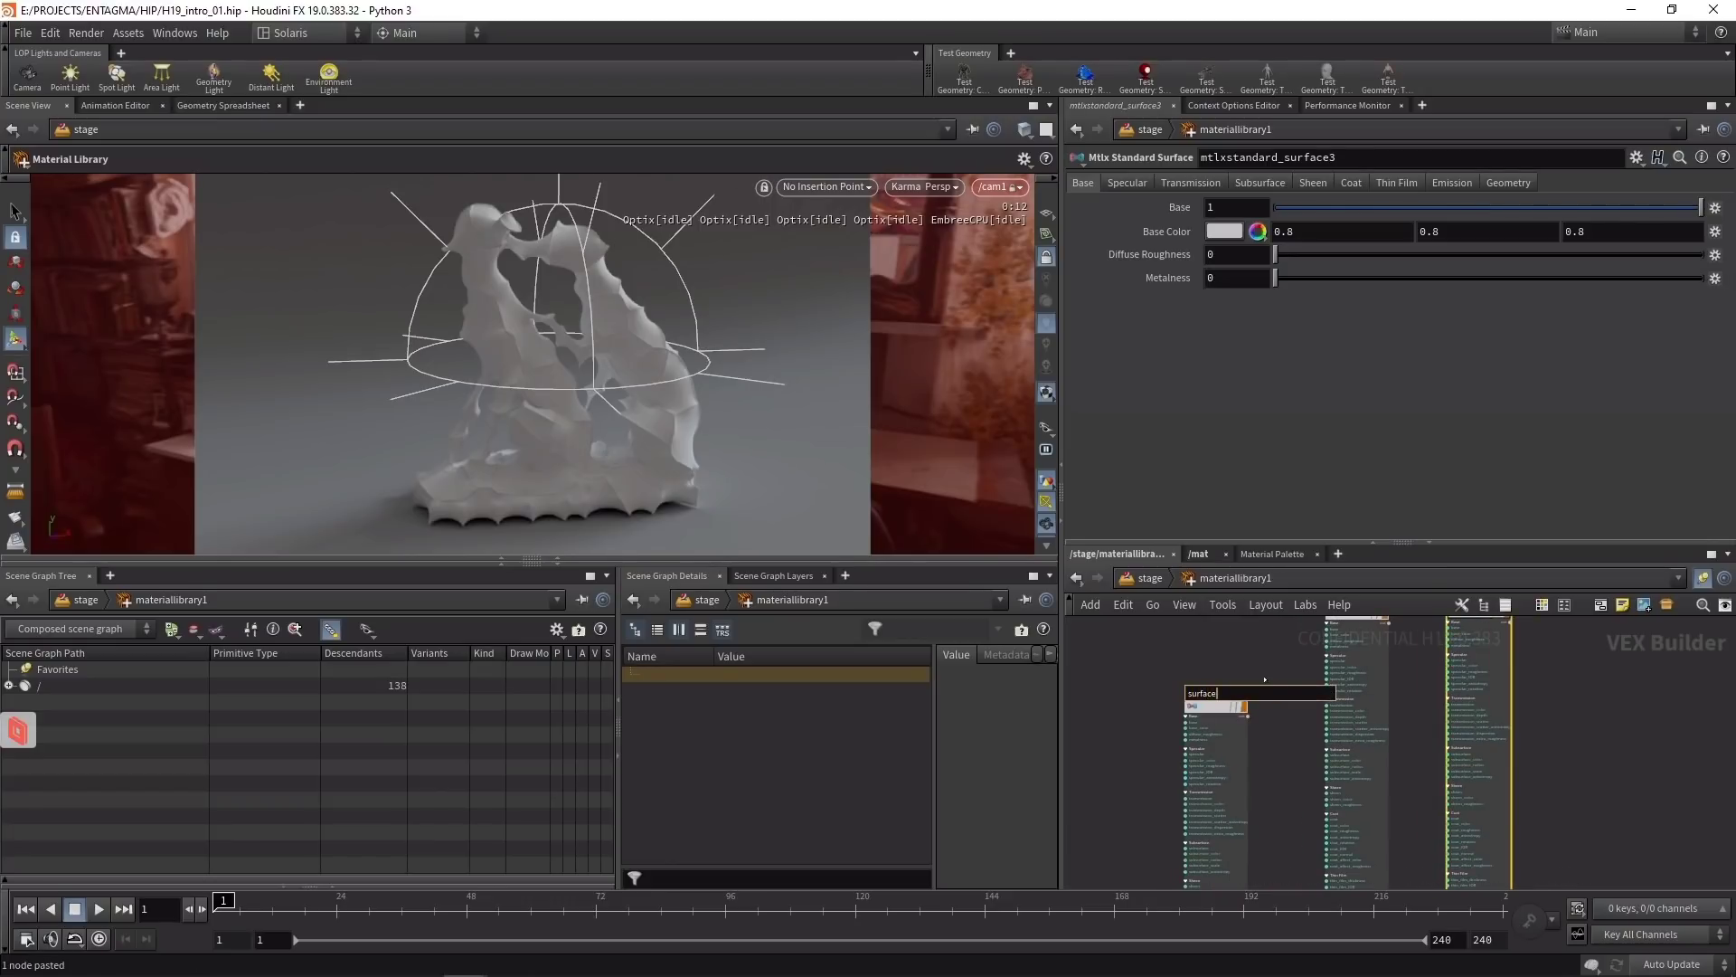
pyautogui.press('Return')
pyautogui.moveTo(1209, 713); pyautogui.dragTo(1182, 657)
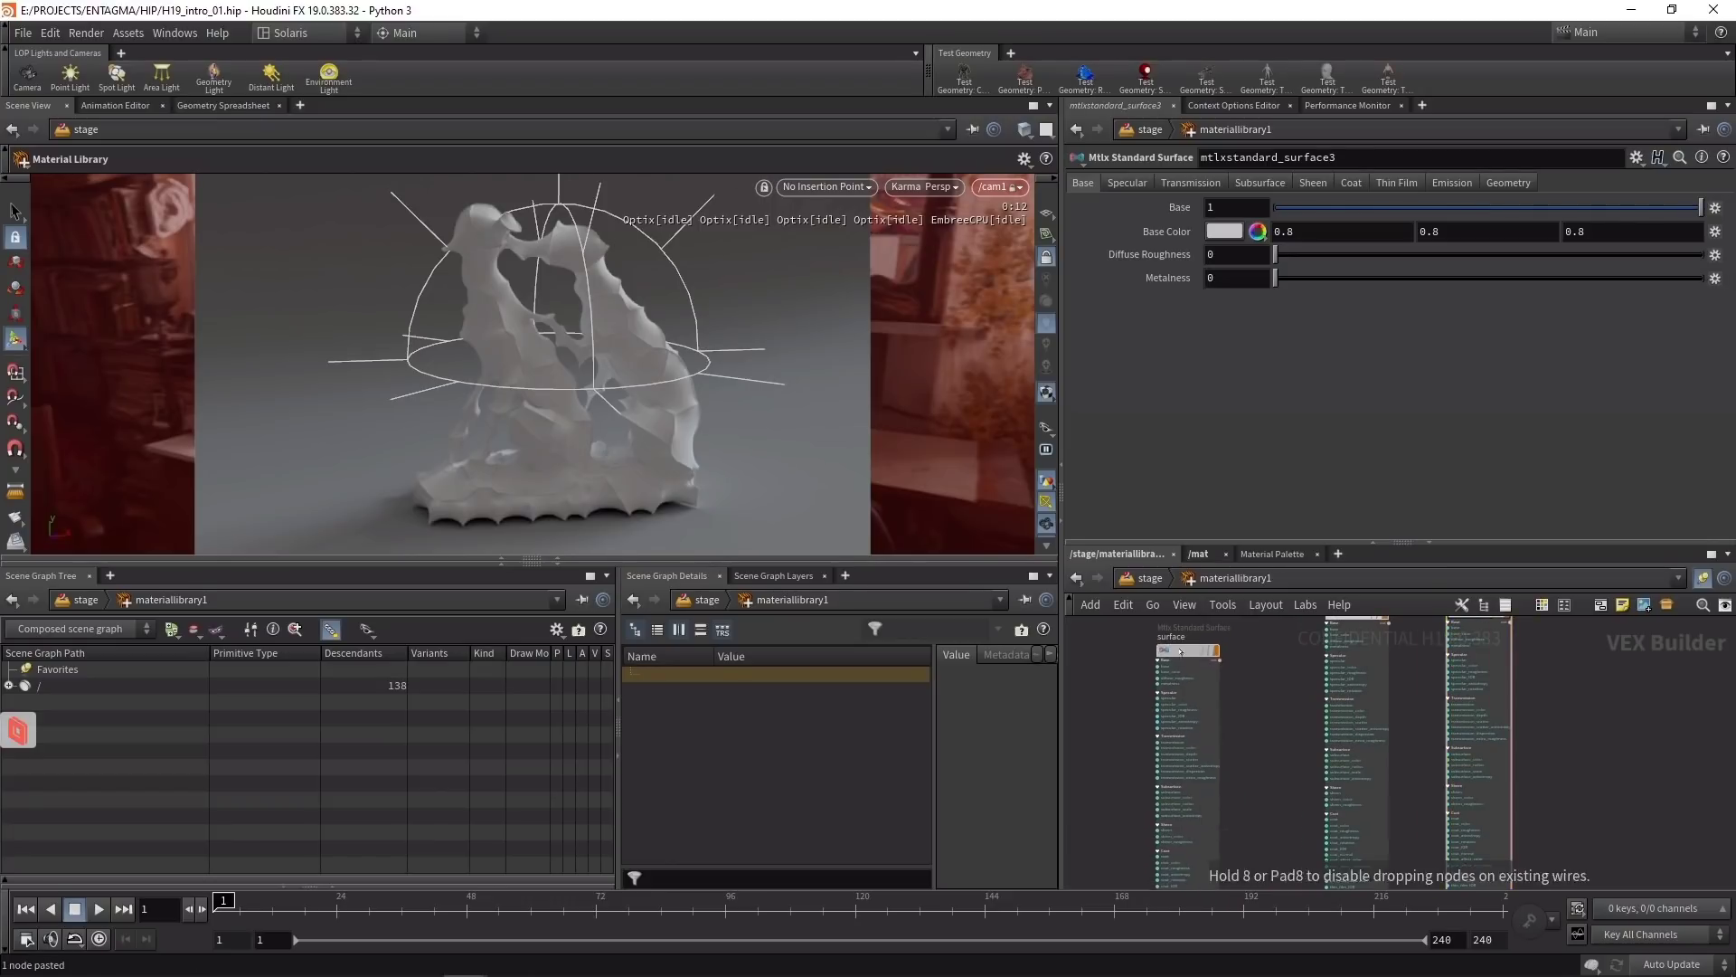
pyautogui.moveTo(1284, 667); pyautogui.dragTo(1287, 719, button='middle')
# Step: Rename the second standard surface shader to wire and the third to BG
pyautogui.doubleClick(1376, 651)
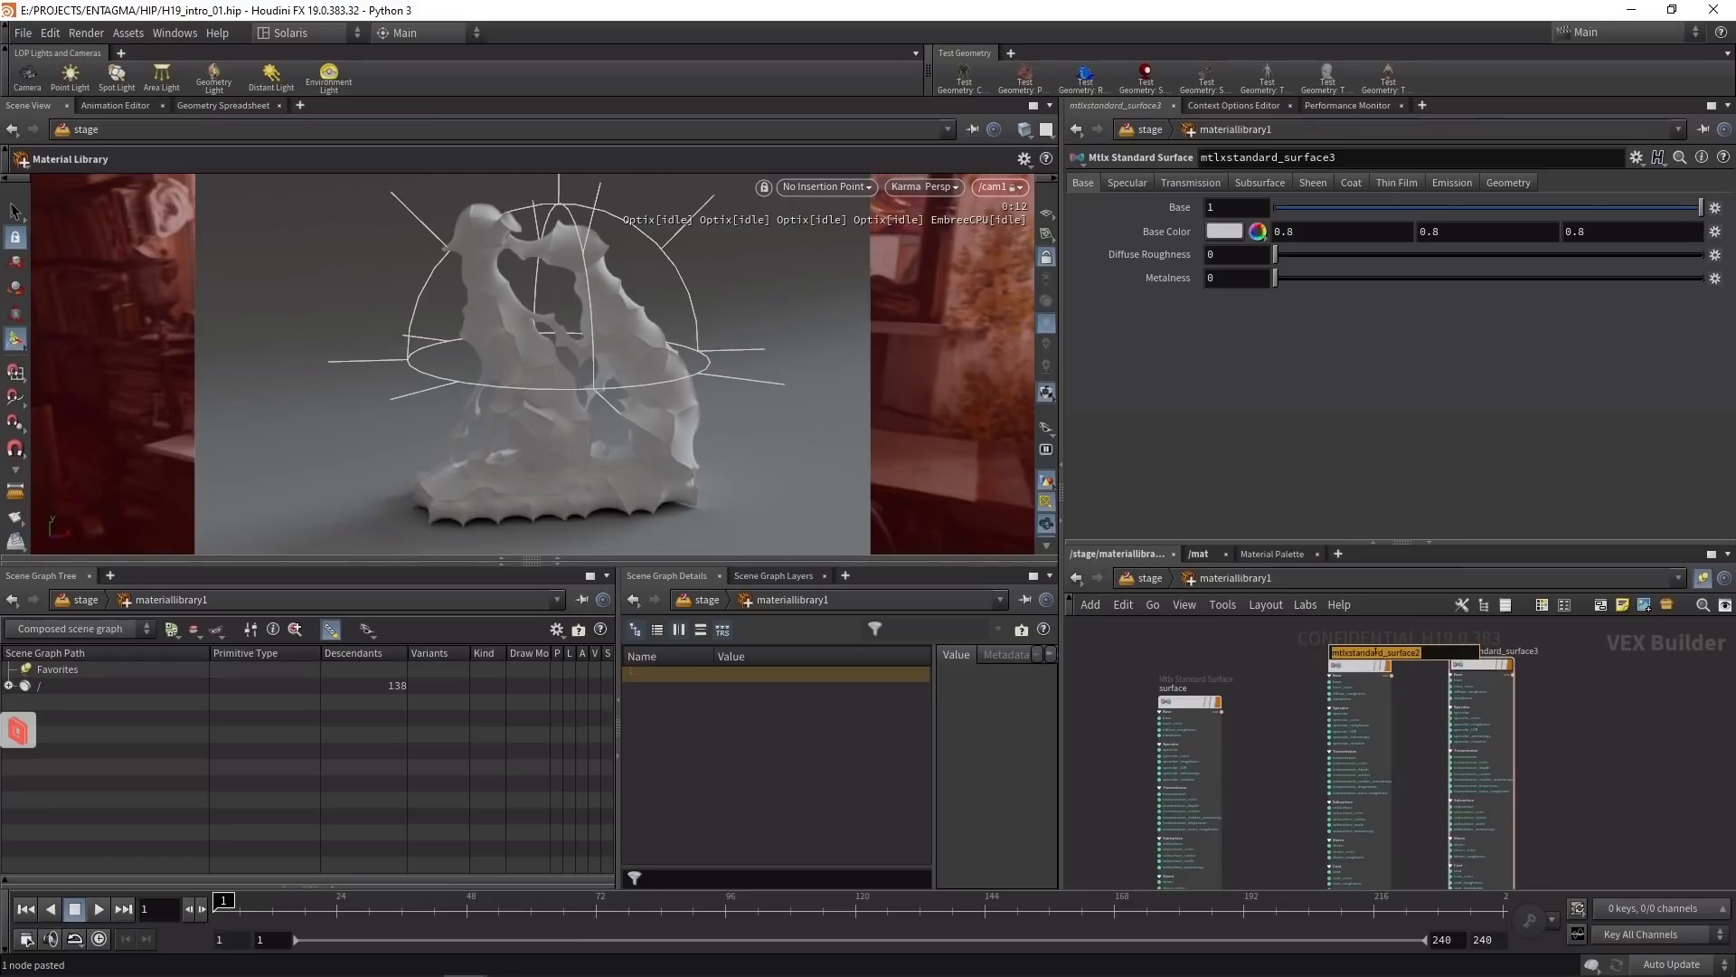
pyautogui.write('wire')
pyautogui.press('Return')
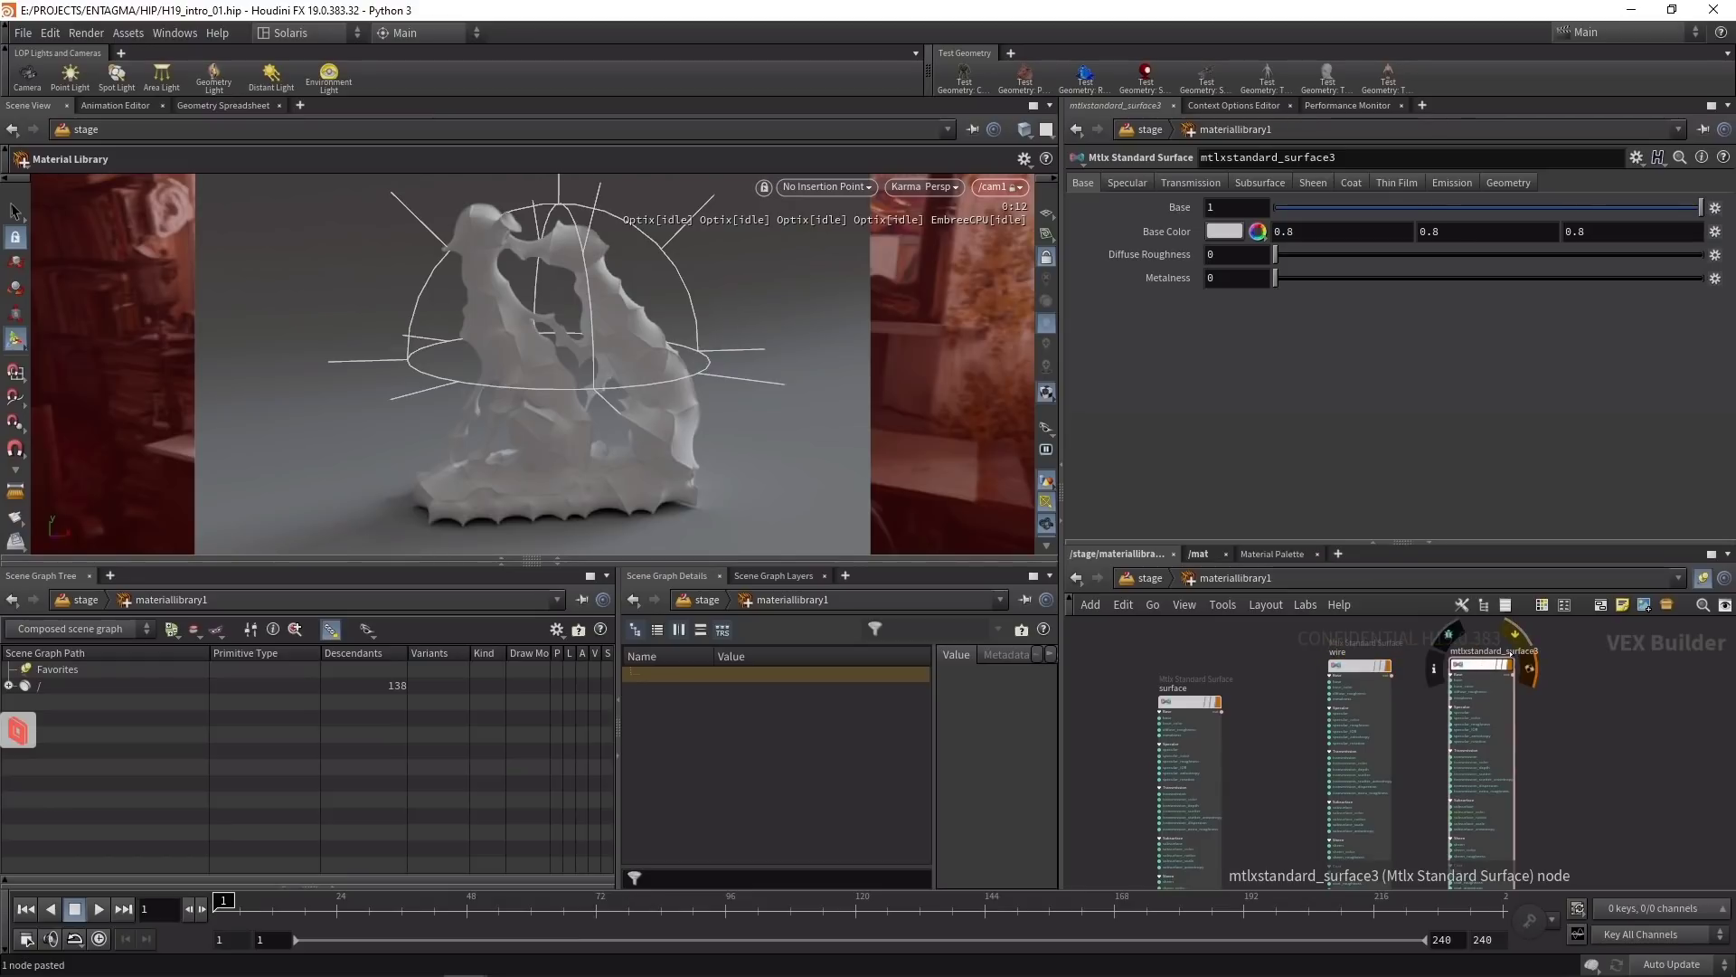
pyautogui.doubleClick(1496, 651)
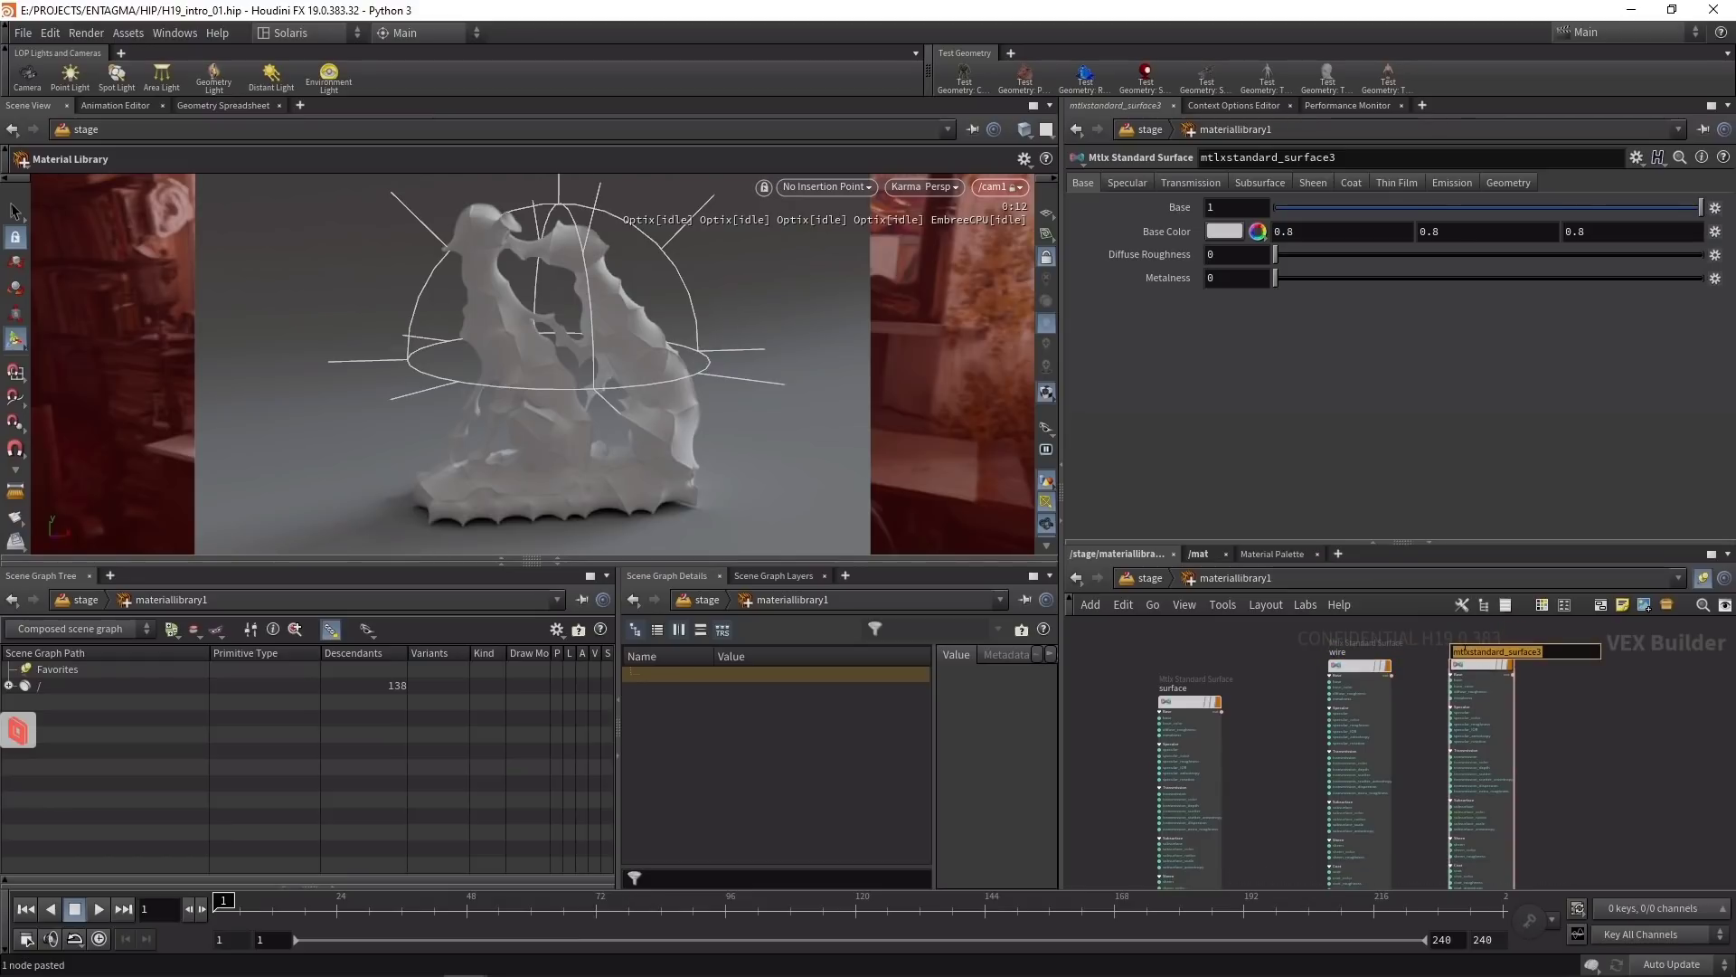
pyautogui.write('BG')
pyautogui.press('Return')
# Step: Align the surface shader with the others and assign it to the greyhound's whole surface component in the viewport
pyautogui.moveTo(1181, 705); pyautogui.dragTo(630, 409)
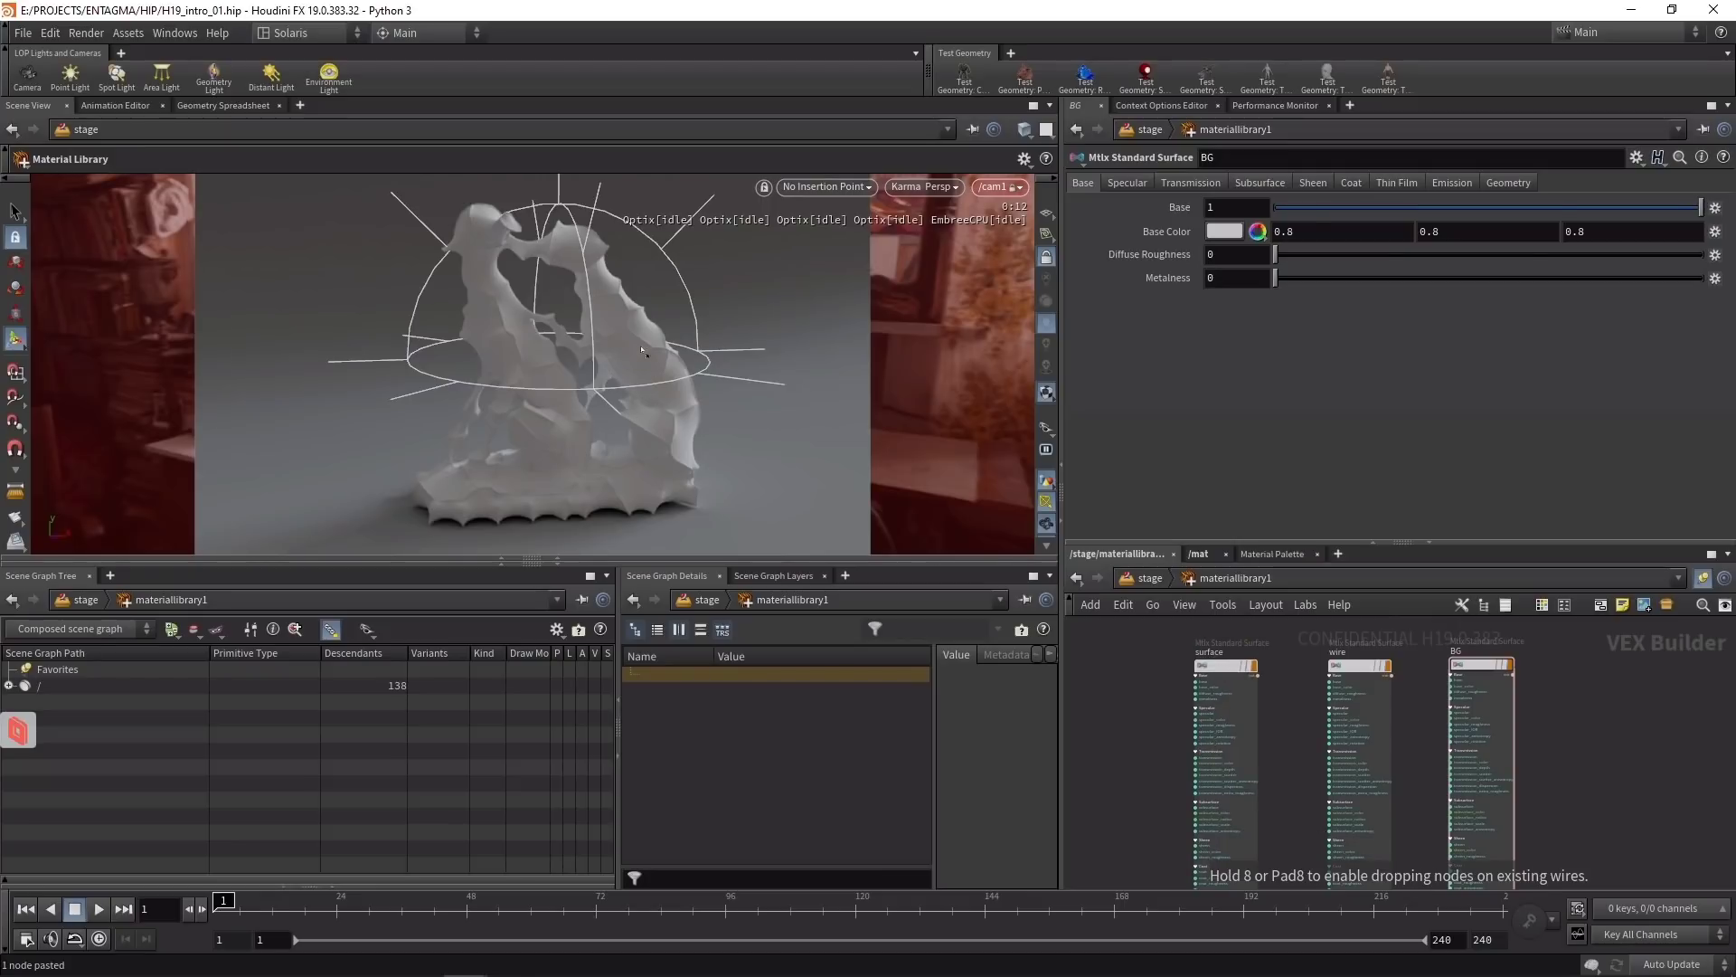
pyautogui.moveTo(647, 333); pyautogui.dragTo(647, 331)
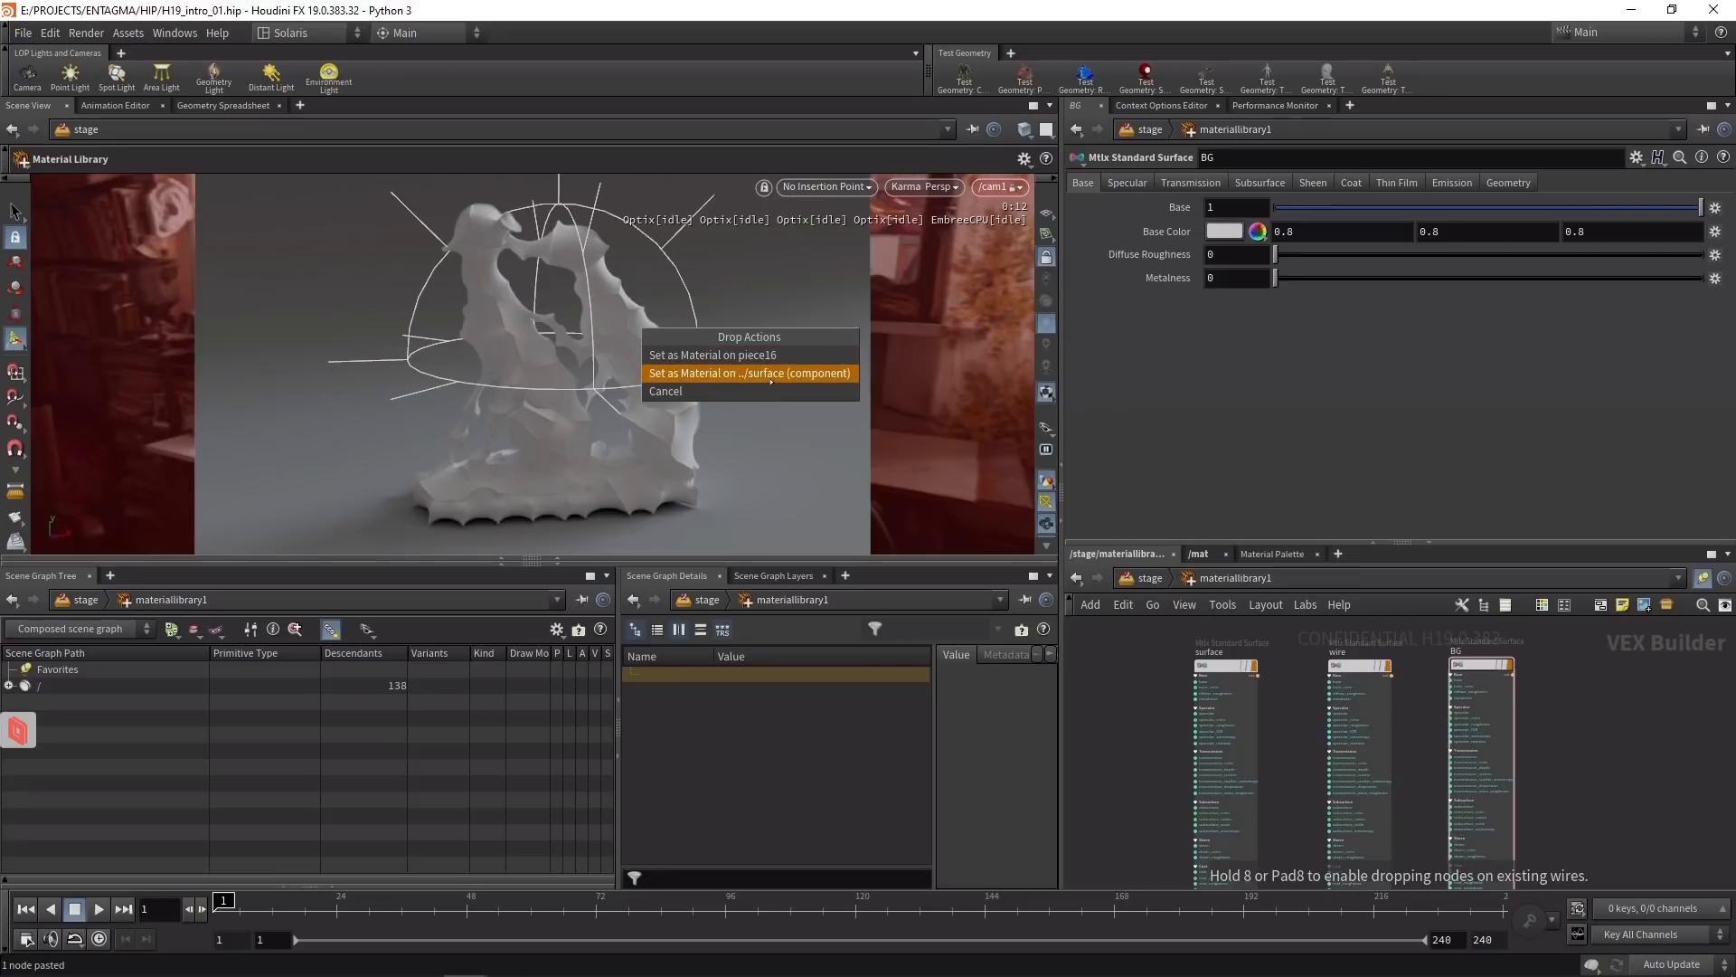
pyautogui.click(820, 374)
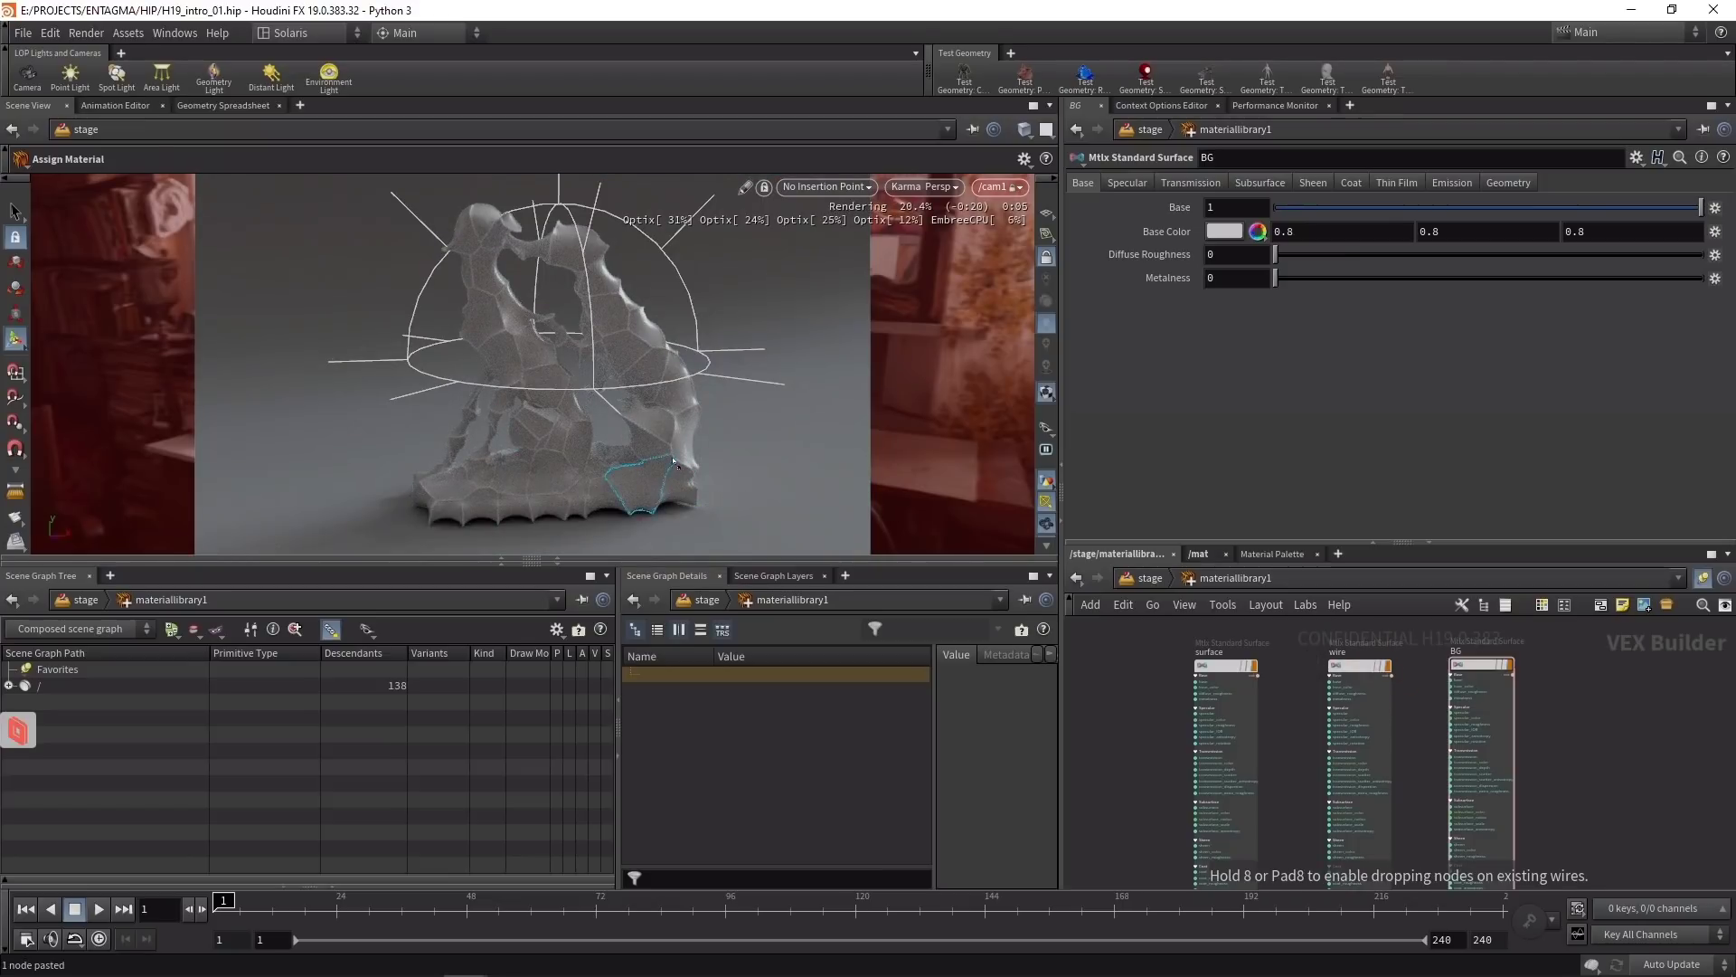
# Step: Assign the wire shader to the wire component and the BG shader to the background's BG component
pyautogui.moveTo(672, 458); pyautogui.dragTo(673, 457)
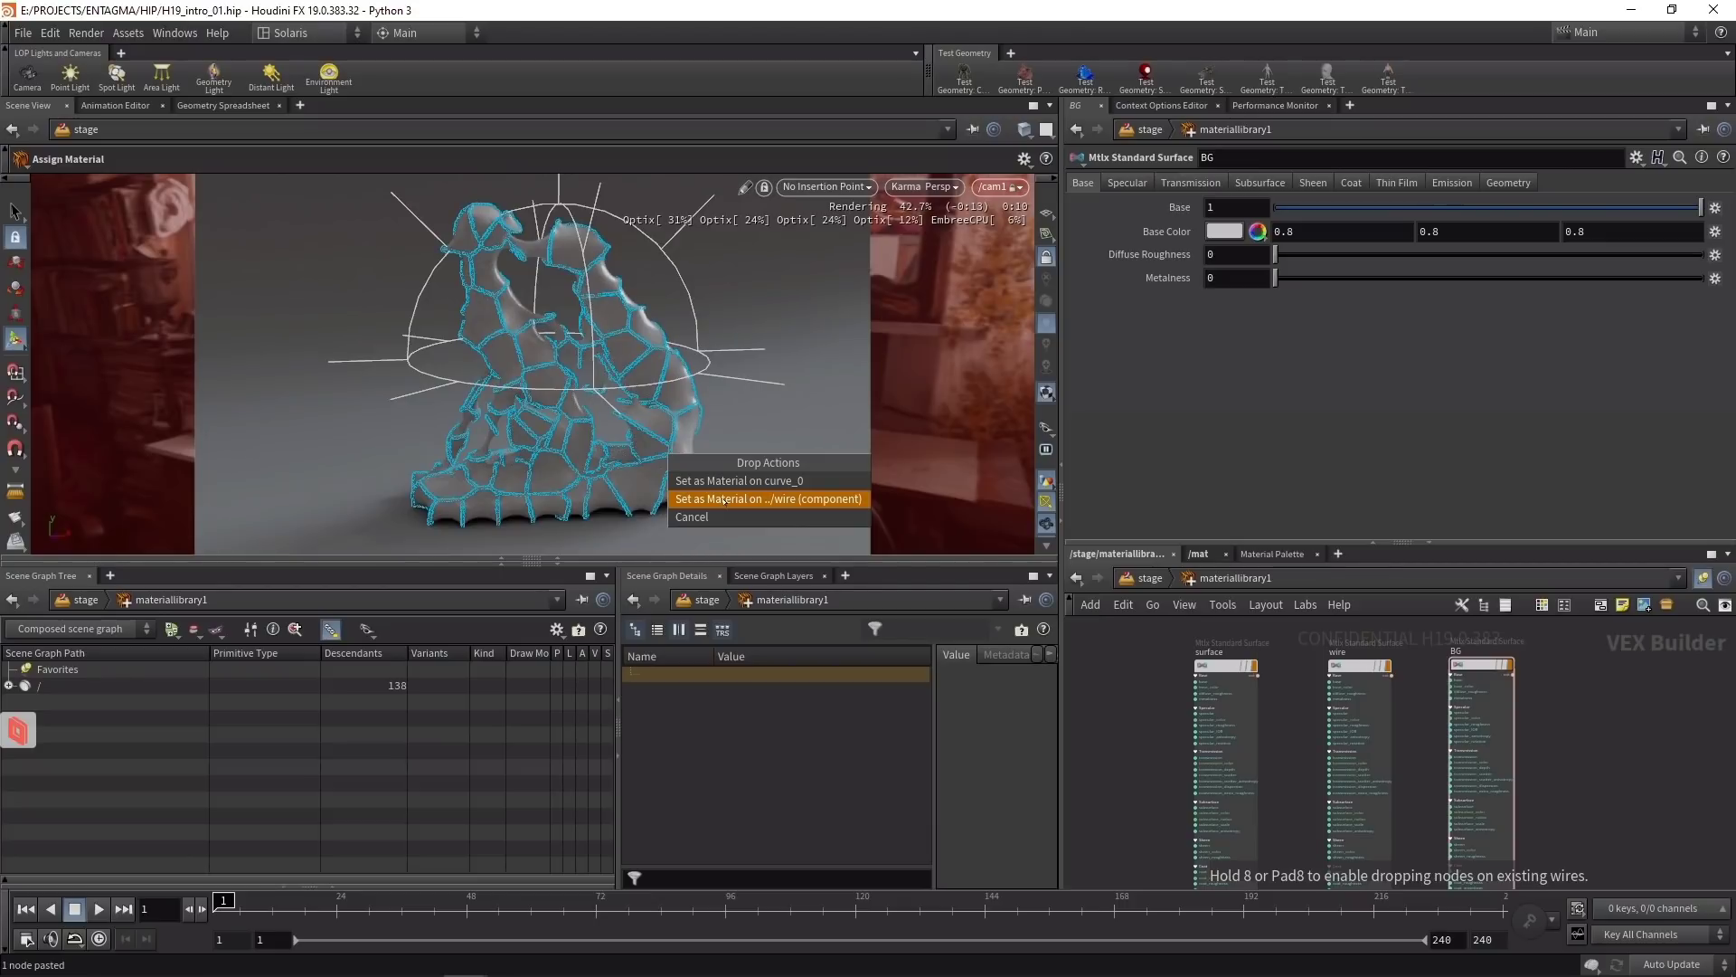
pyautogui.click(724, 500)
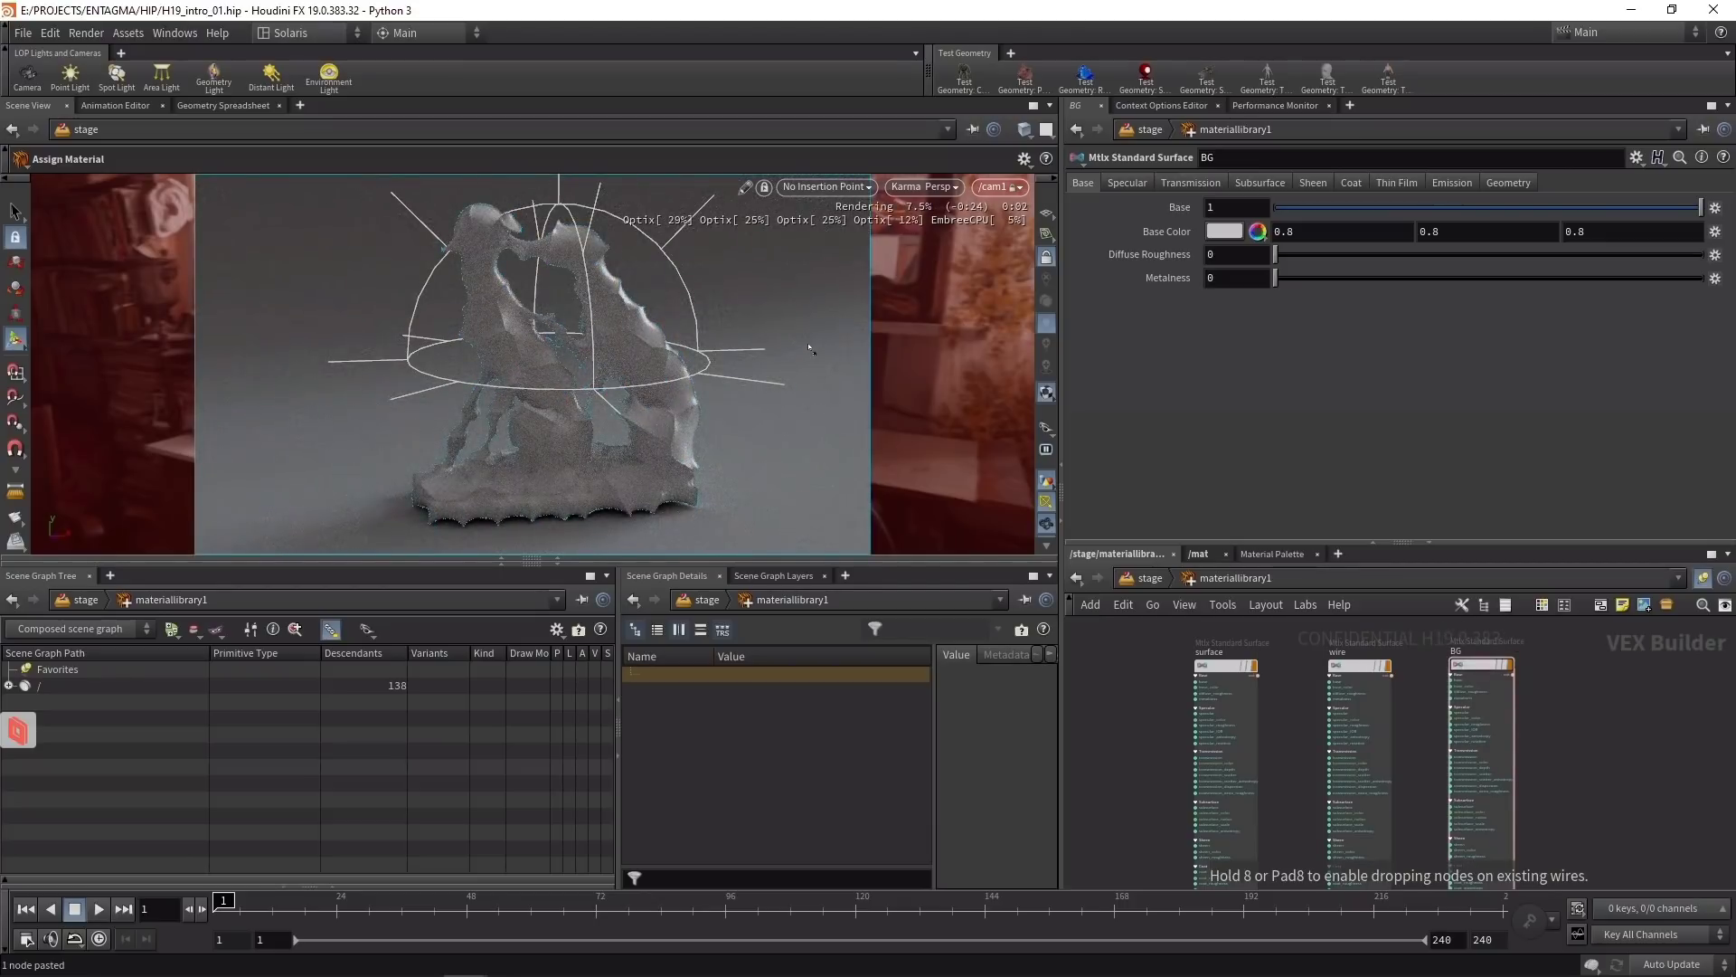
pyautogui.moveTo(809, 348); pyautogui.dragTo(808, 349)
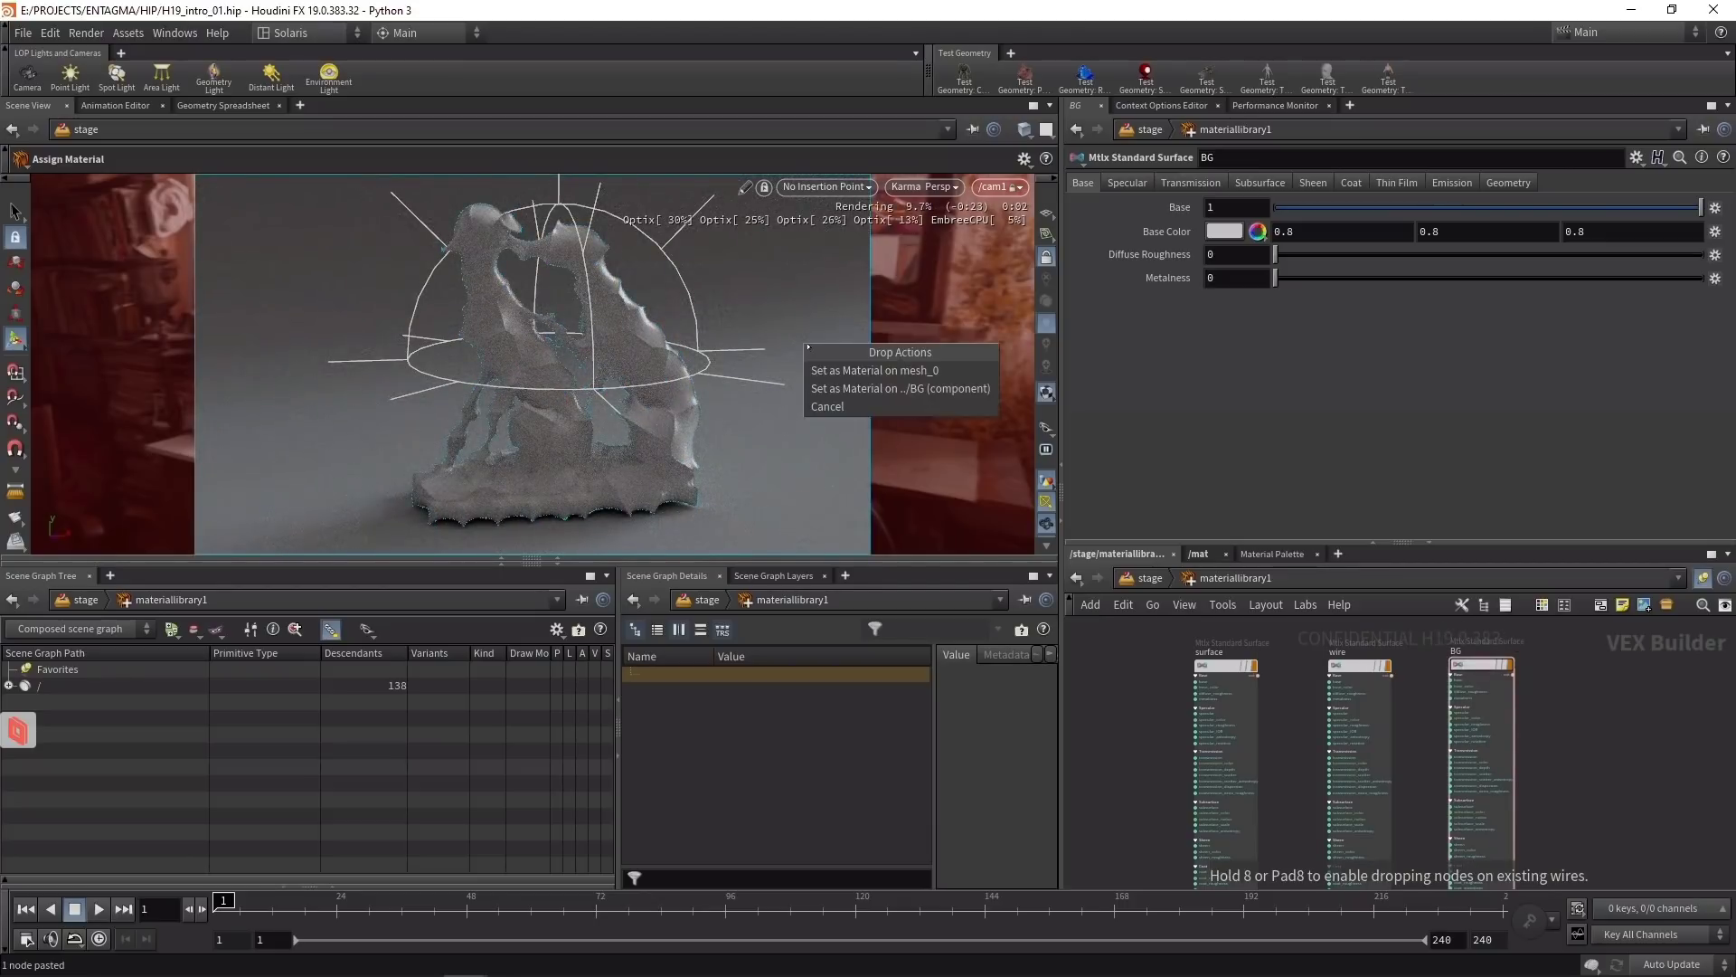
pyautogui.click(847, 390)
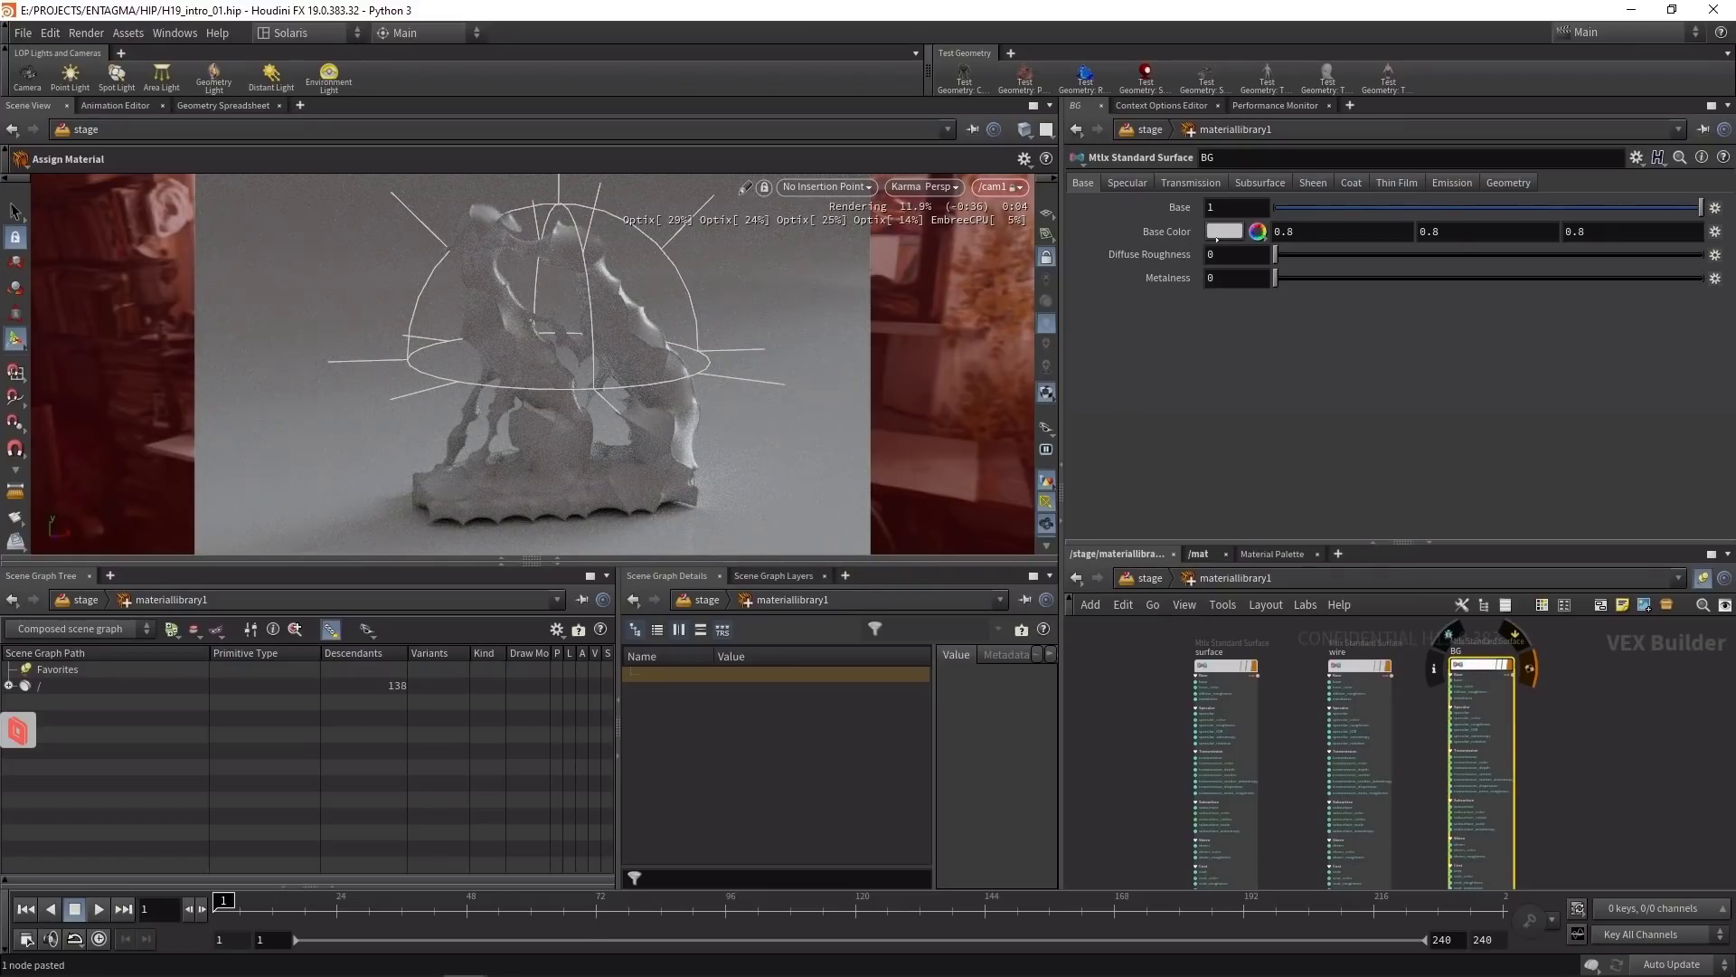
# Step: Try dark grey and orange base colors on the BG shader, settling on pure white (FFFFFF)
pyautogui.click(1225, 232)
pyautogui.click(1379, 366)
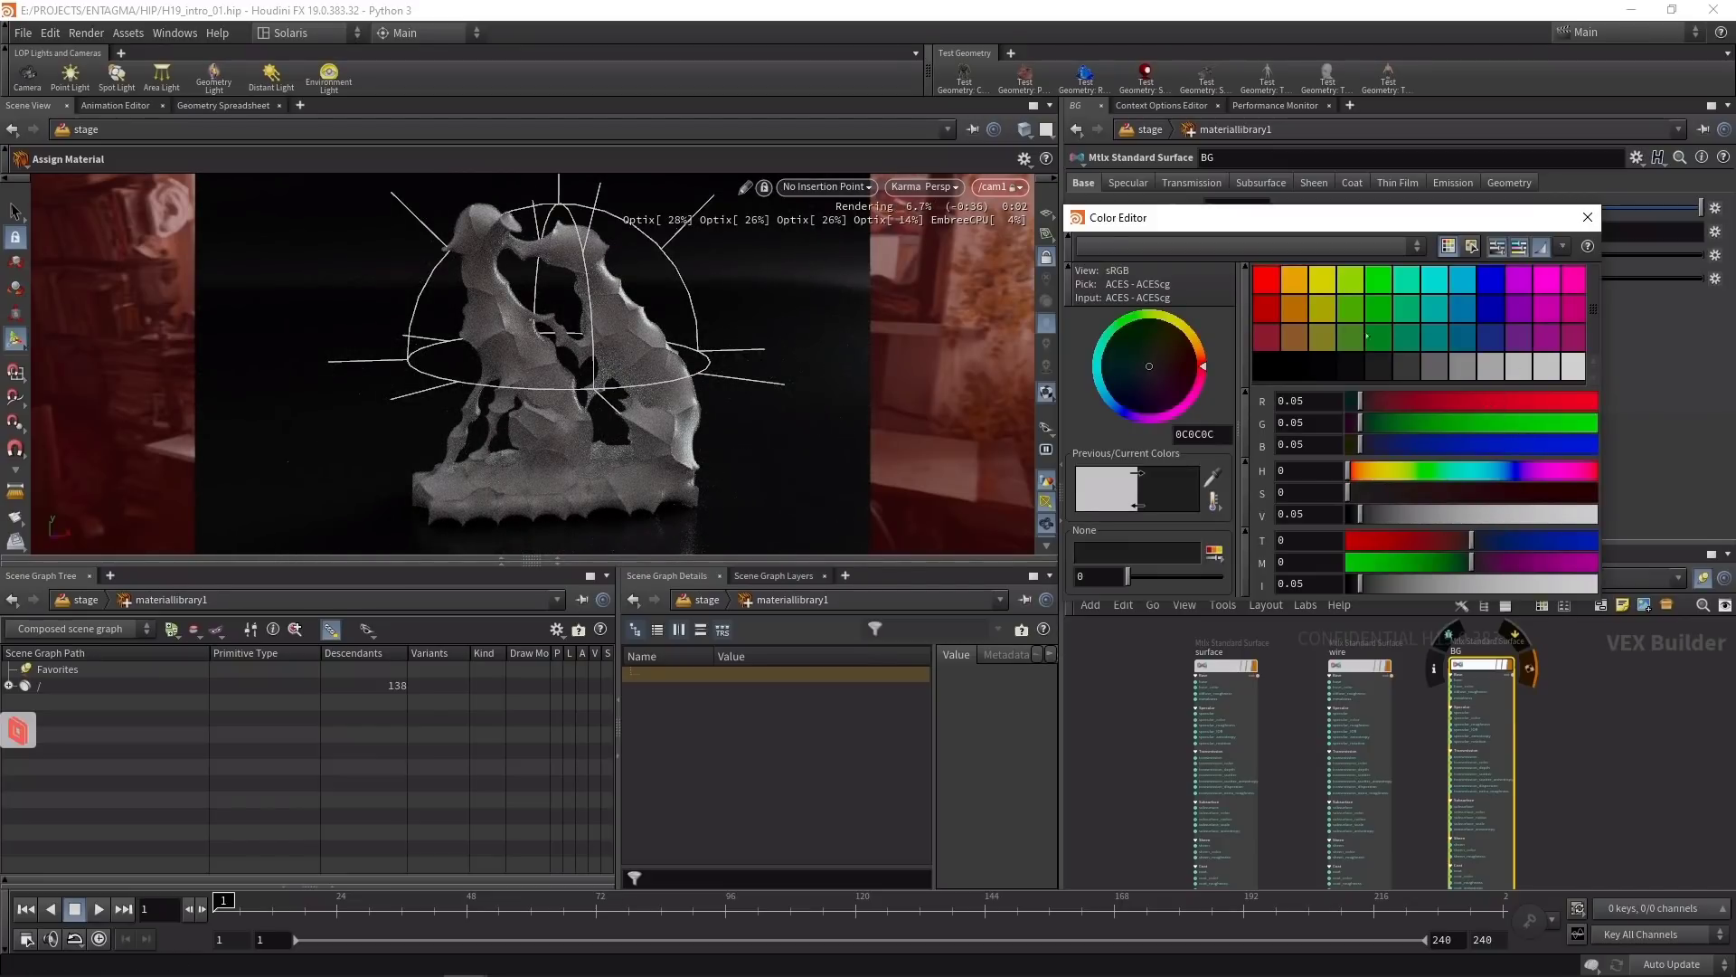
pyautogui.click(1295, 280)
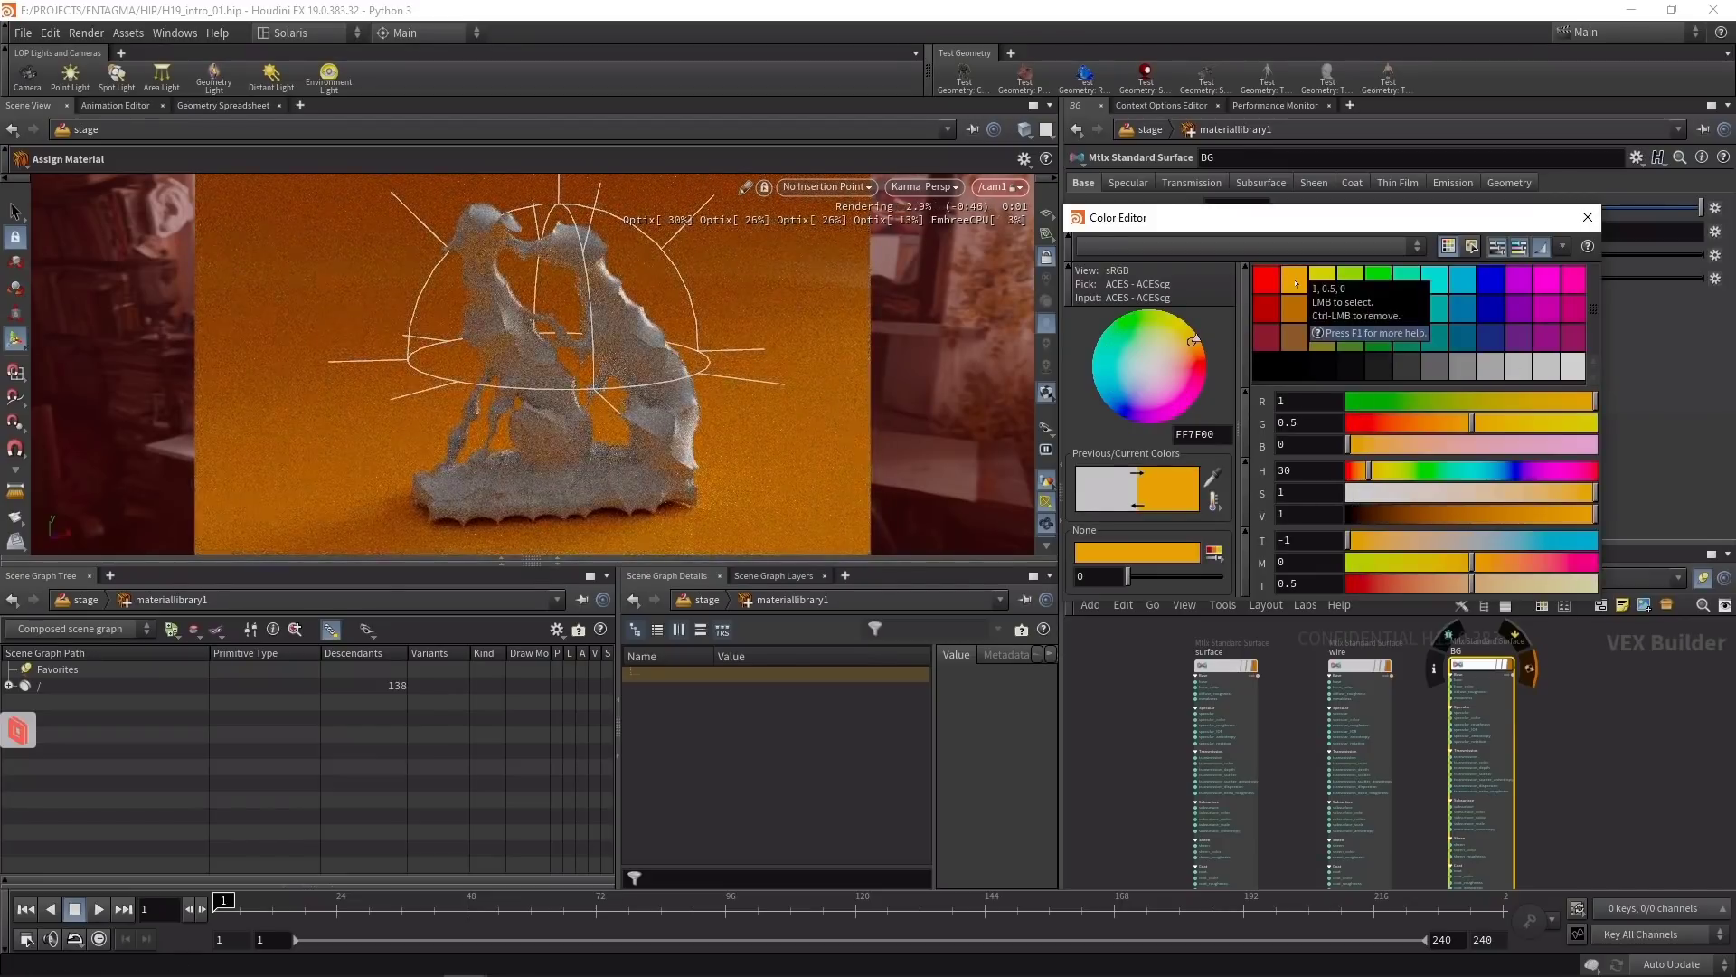
pyautogui.click(1574, 367)
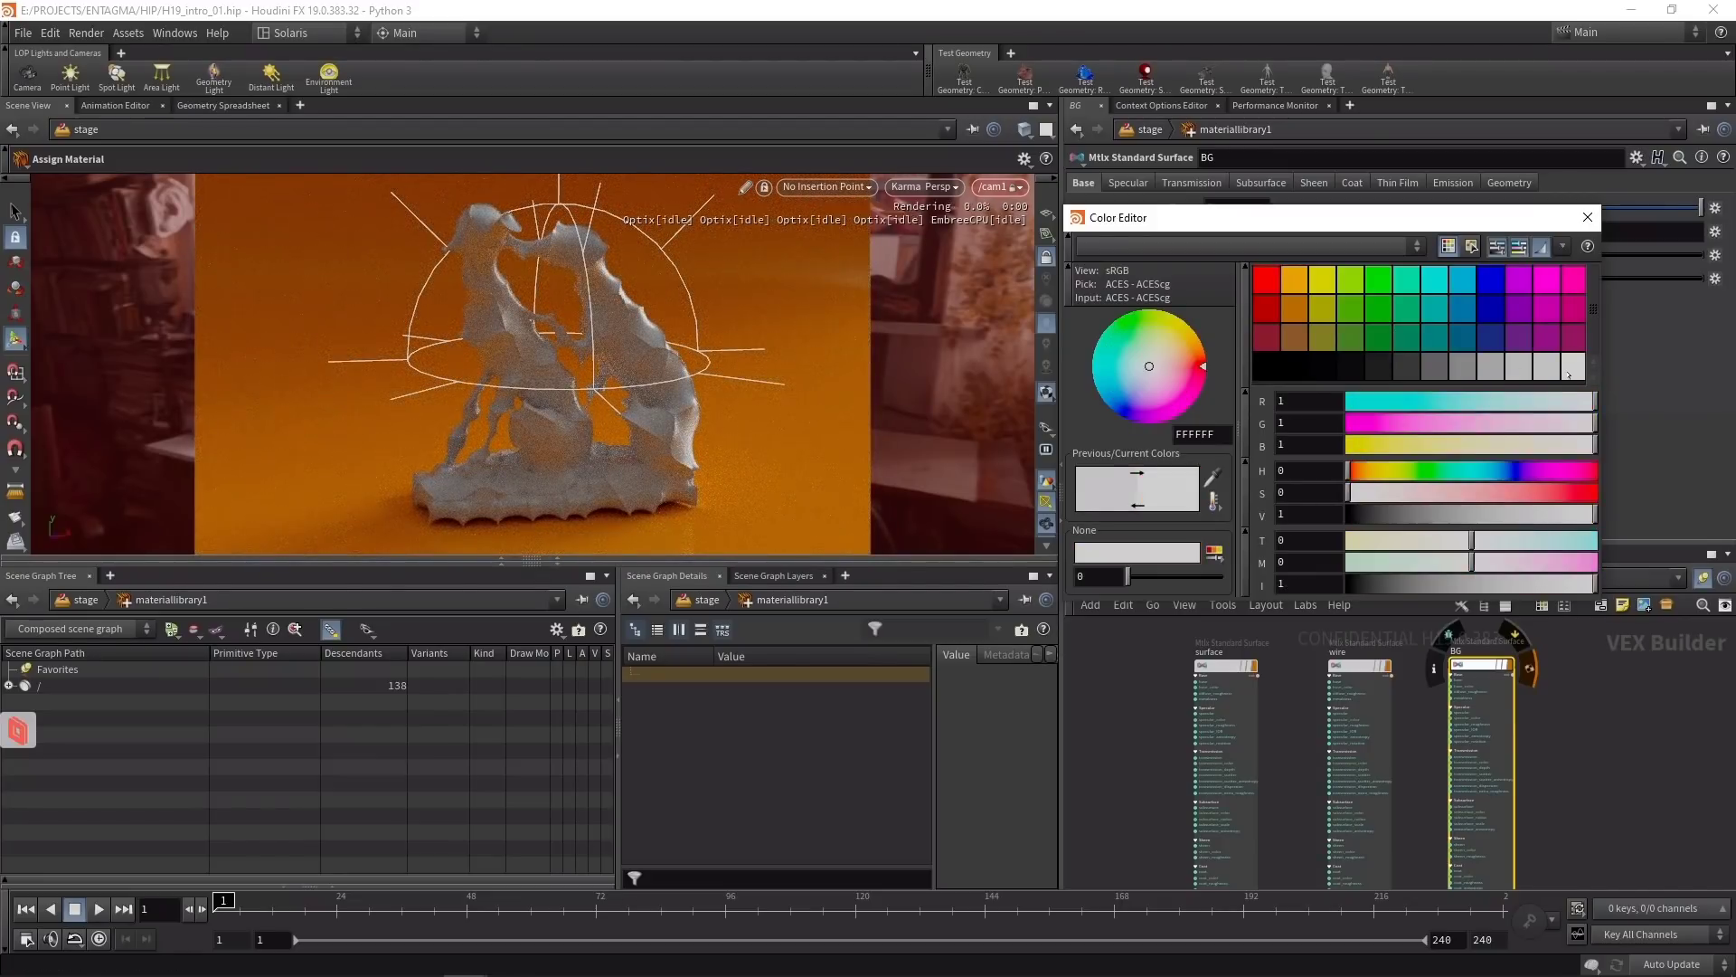
pyautogui.click(1587, 217)
# Step: Set the wire shader's metalness to 1
pyautogui.click(1359, 665)
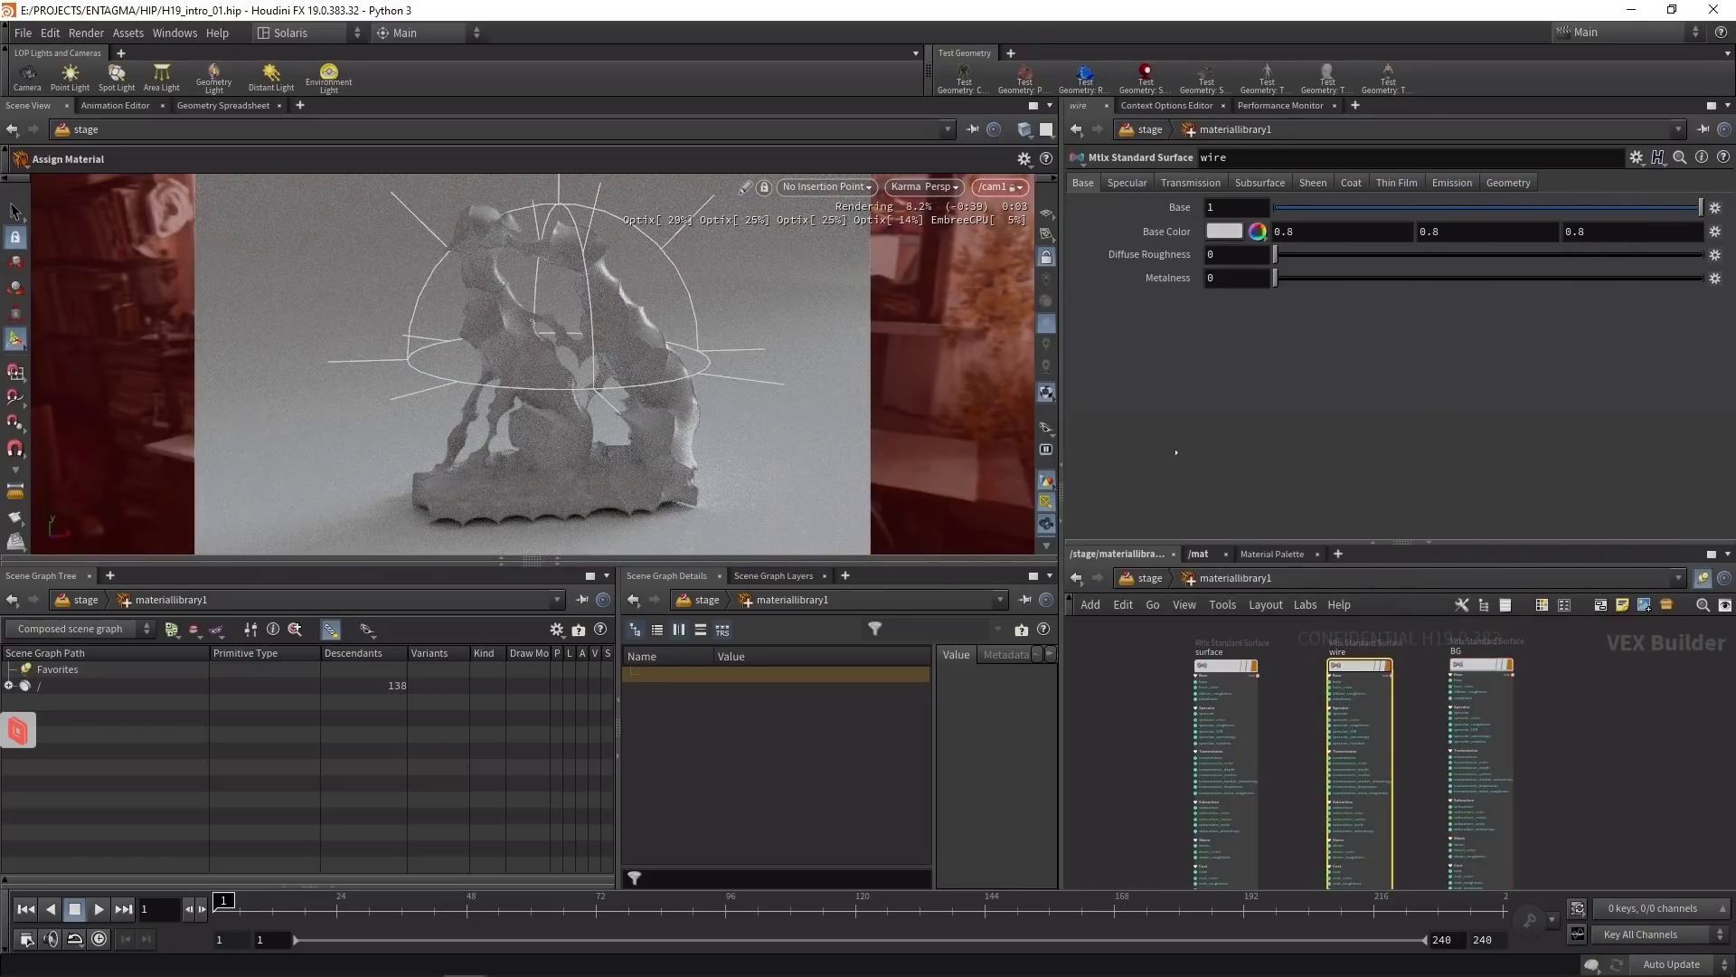
pyautogui.doubleClick(1216, 278)
pyautogui.write('1')
pyautogui.press('Return')
# Step: Give the wire shader a copper-orange base color with hue 20 and saturation about 0.74
pyautogui.click(1223, 233)
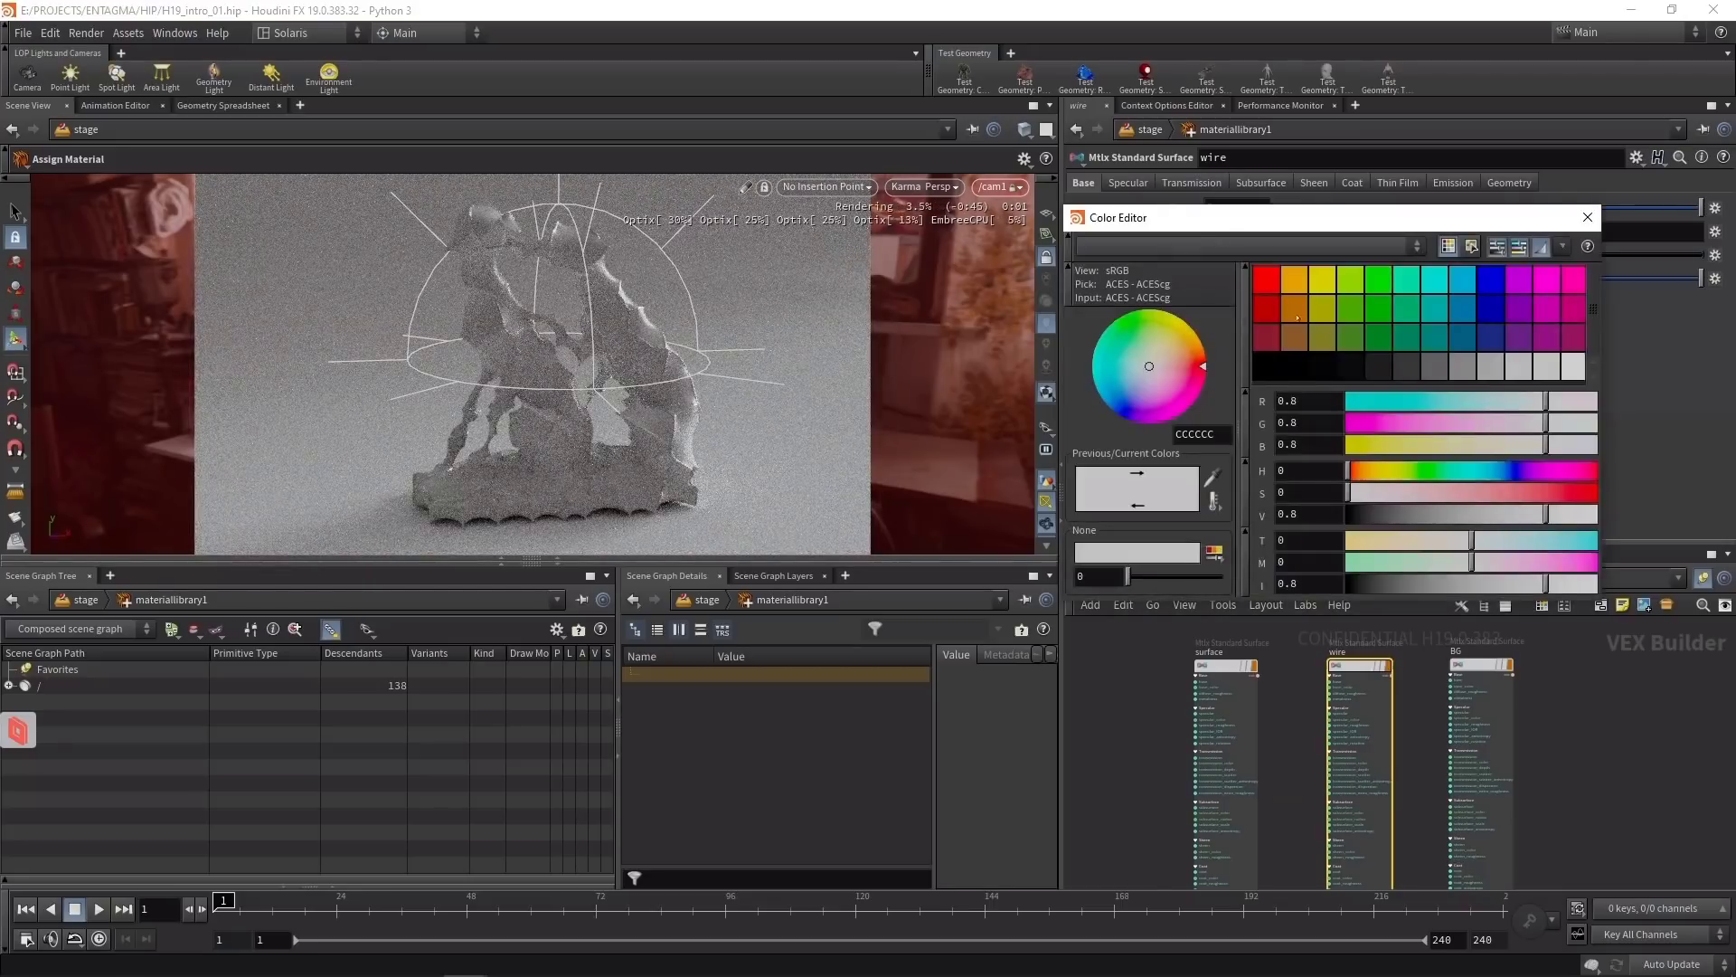
pyautogui.click(1301, 285)
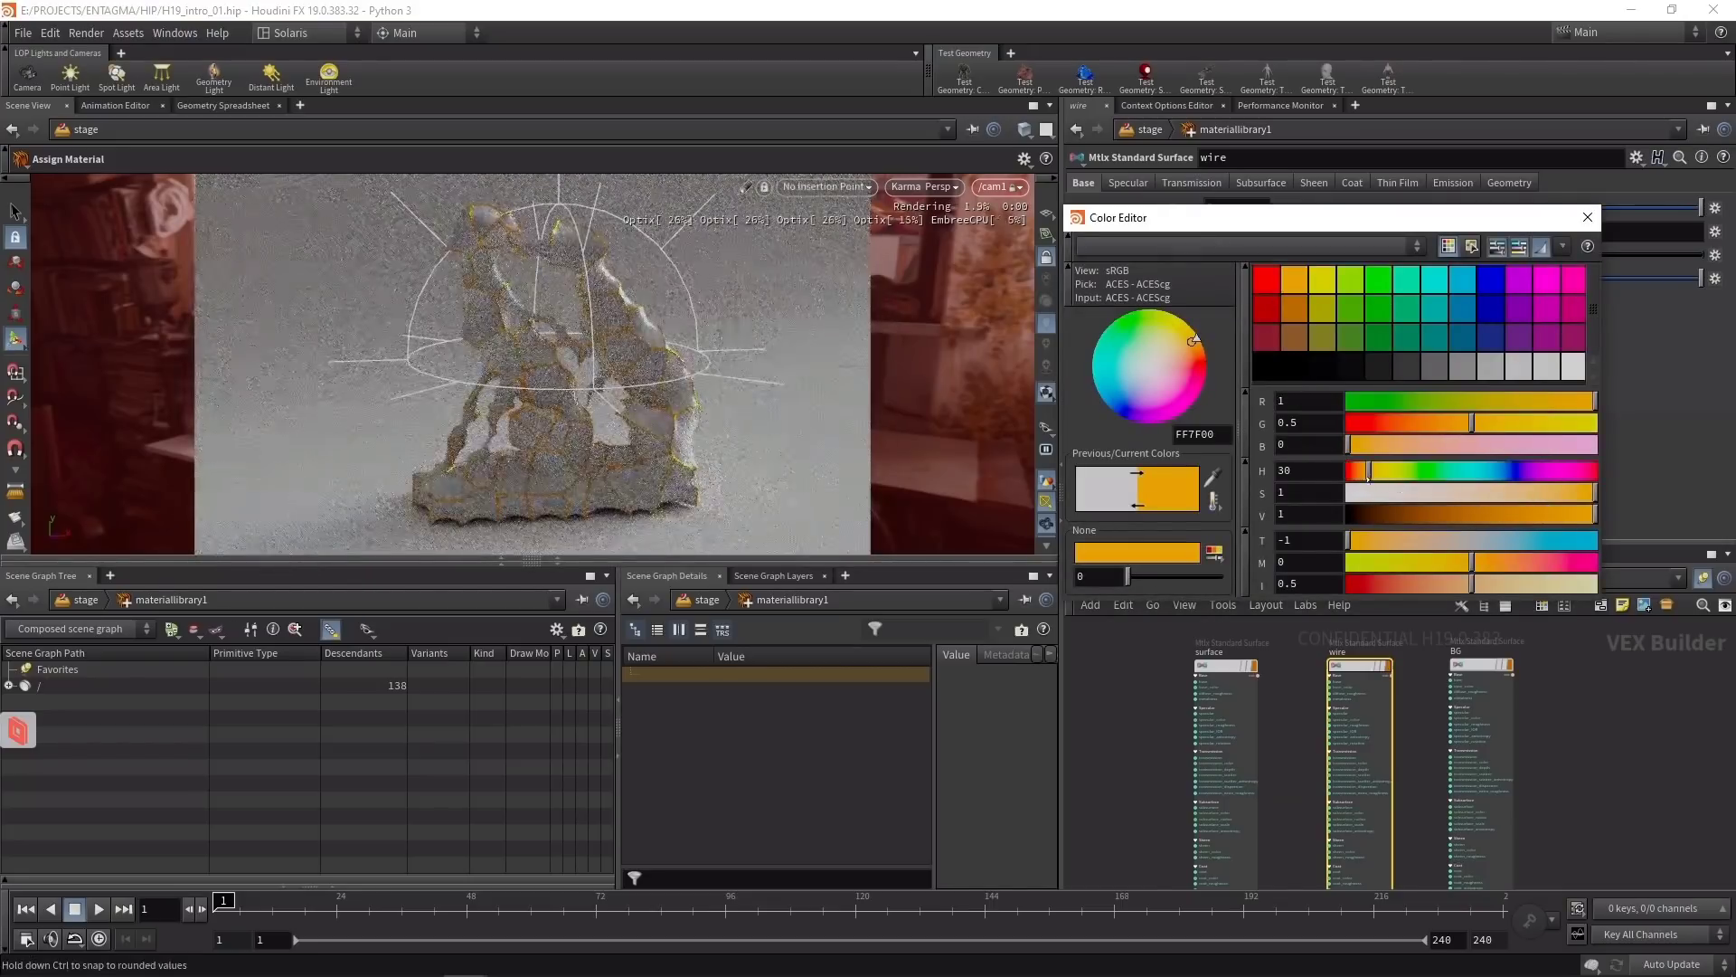
pyautogui.click(1362, 472)
pyautogui.click(1535, 494)
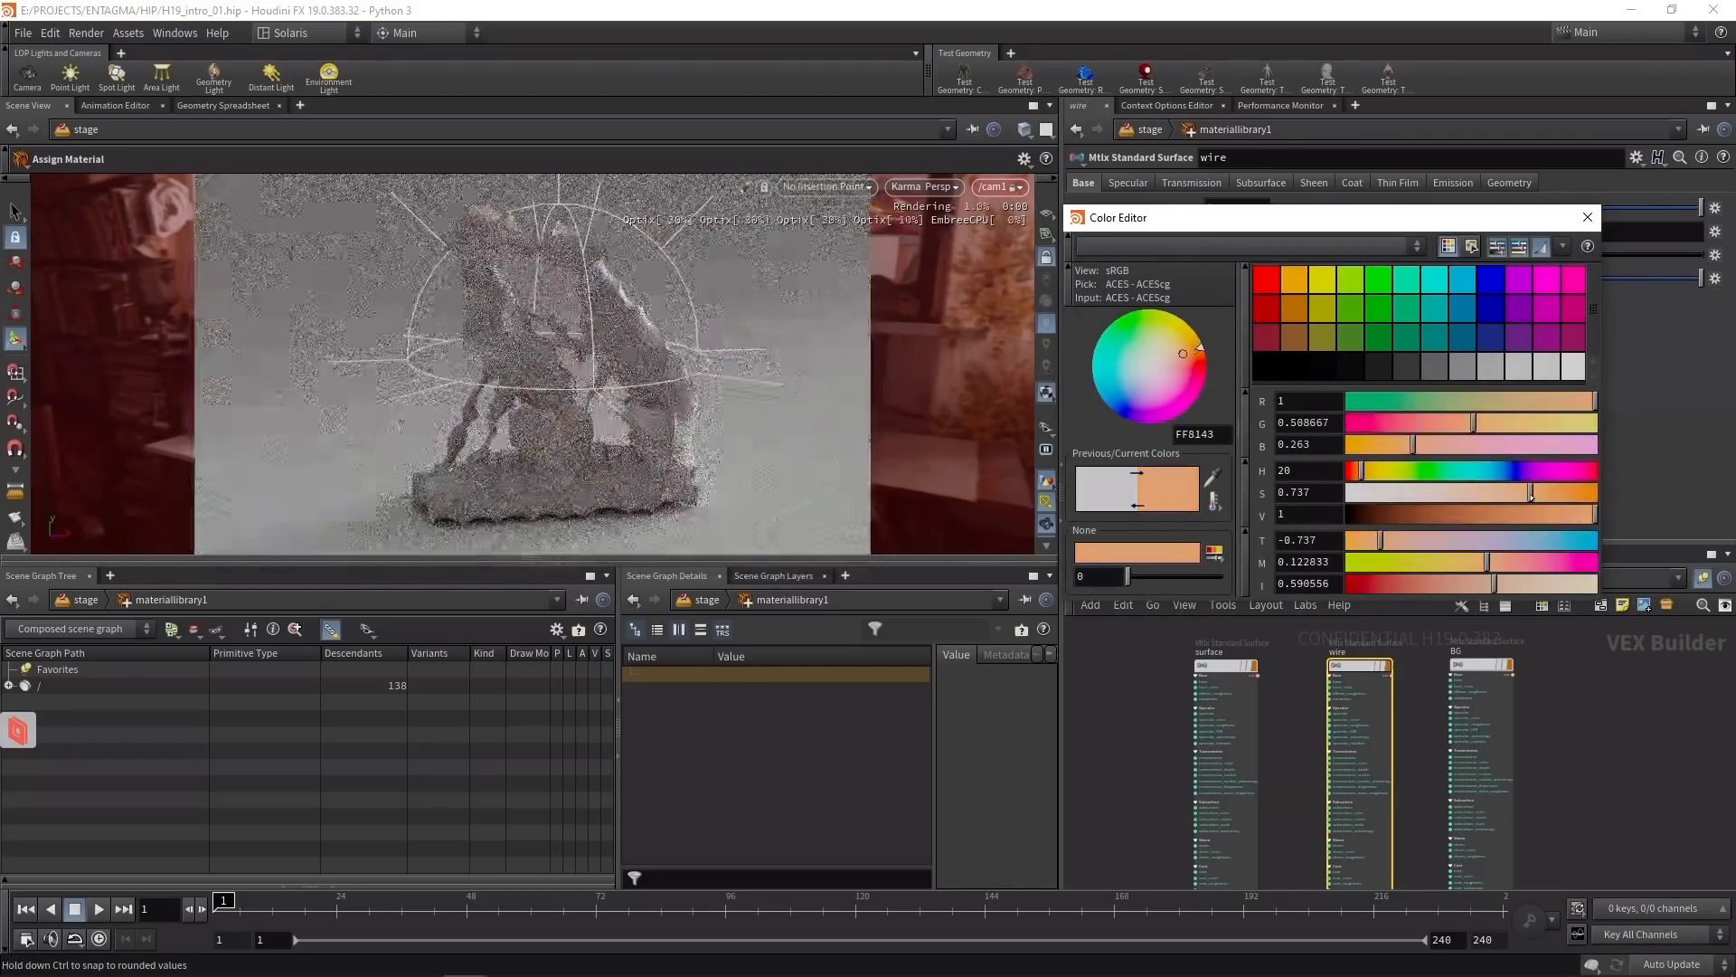
pyautogui.click(1587, 217)
# Step: Set the surface shader's transmission to 1 to turn the greyhound into glass
pyautogui.click(1225, 667)
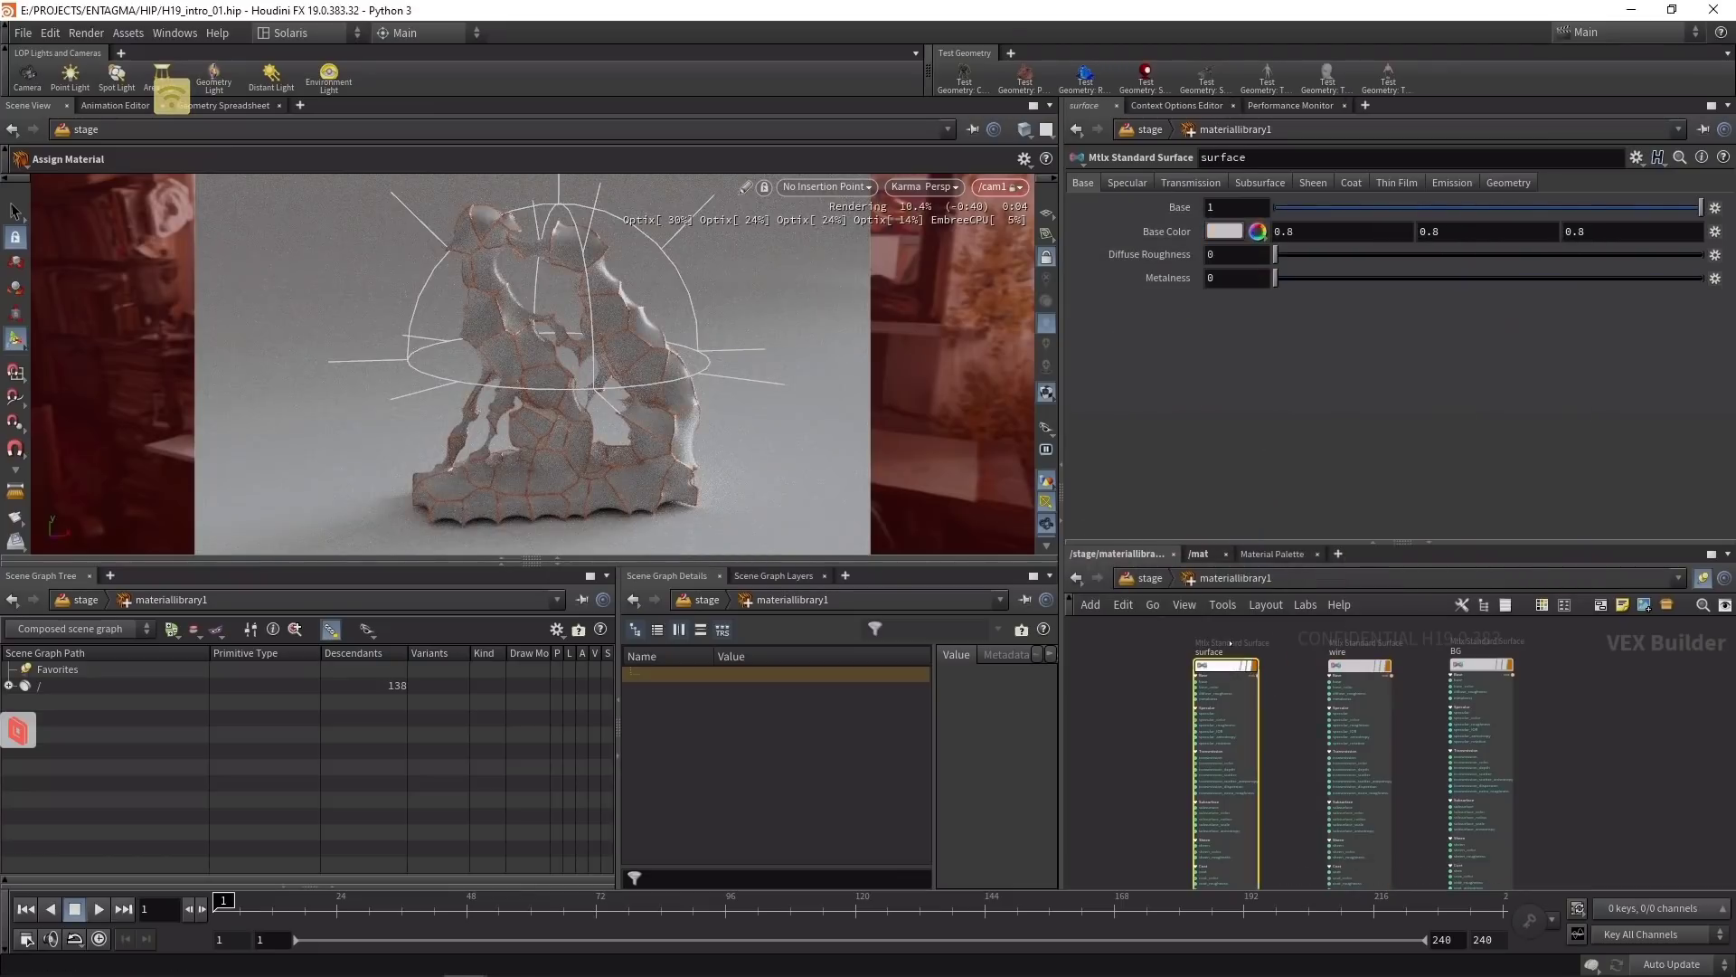
pyautogui.click(1191, 181)
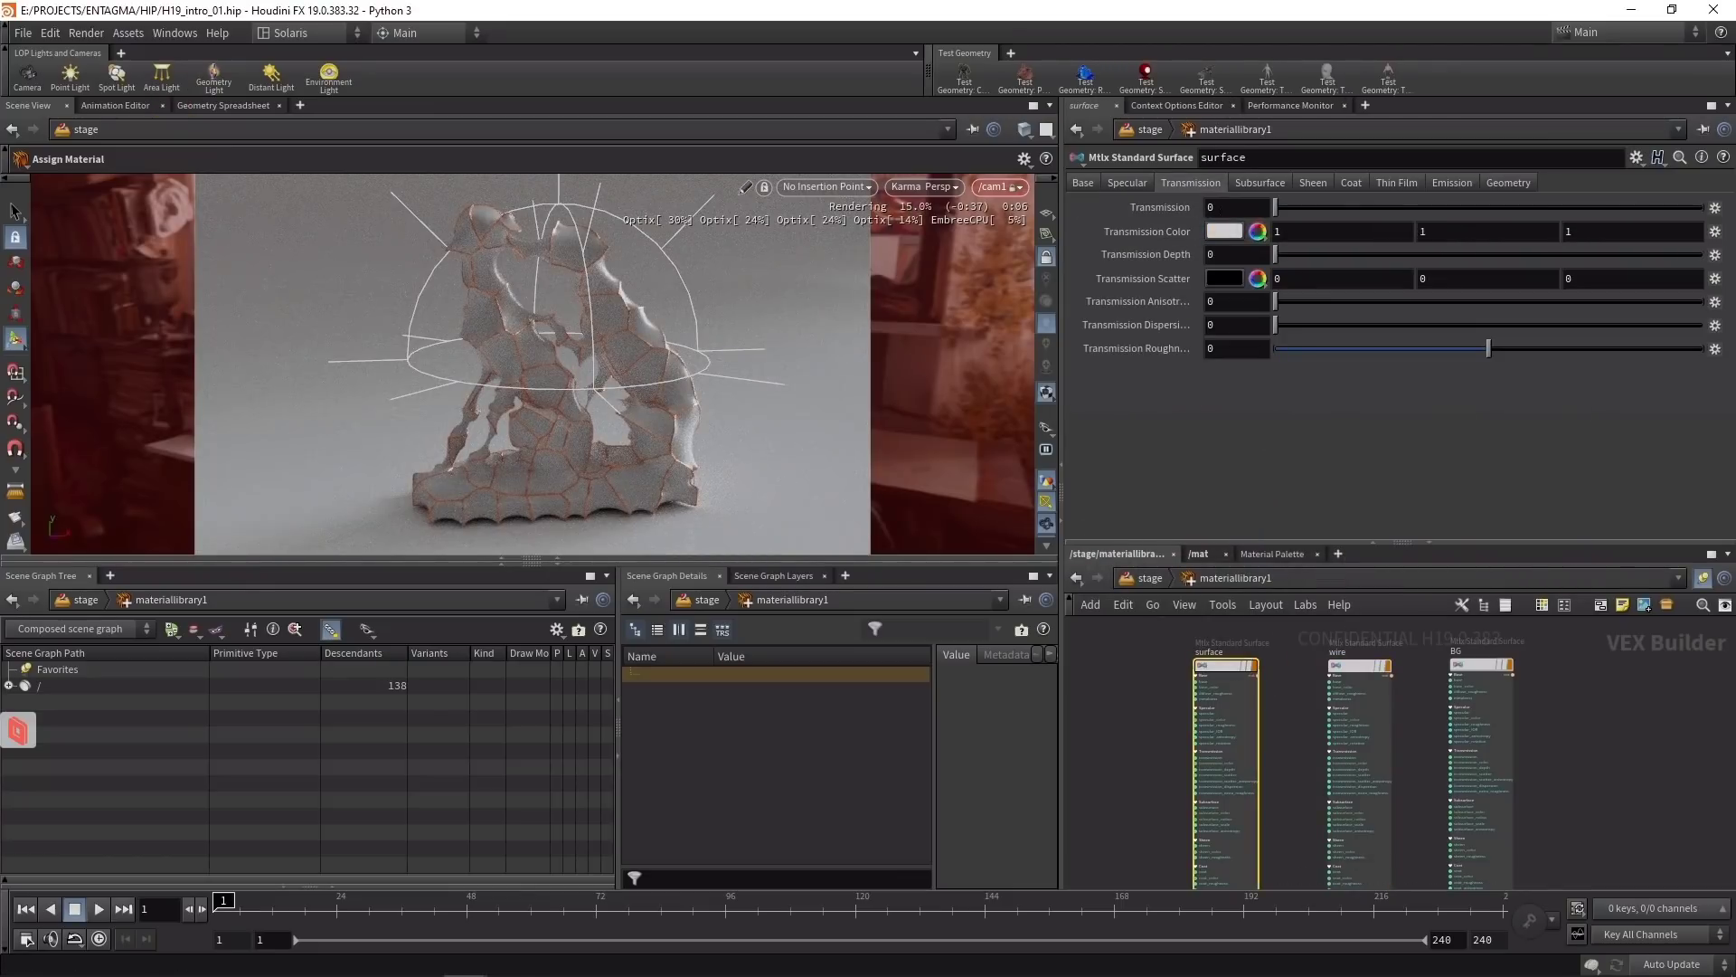
pyautogui.doubleClick(1232, 208)
pyautogui.write('1')
pyautogui.press('Return')
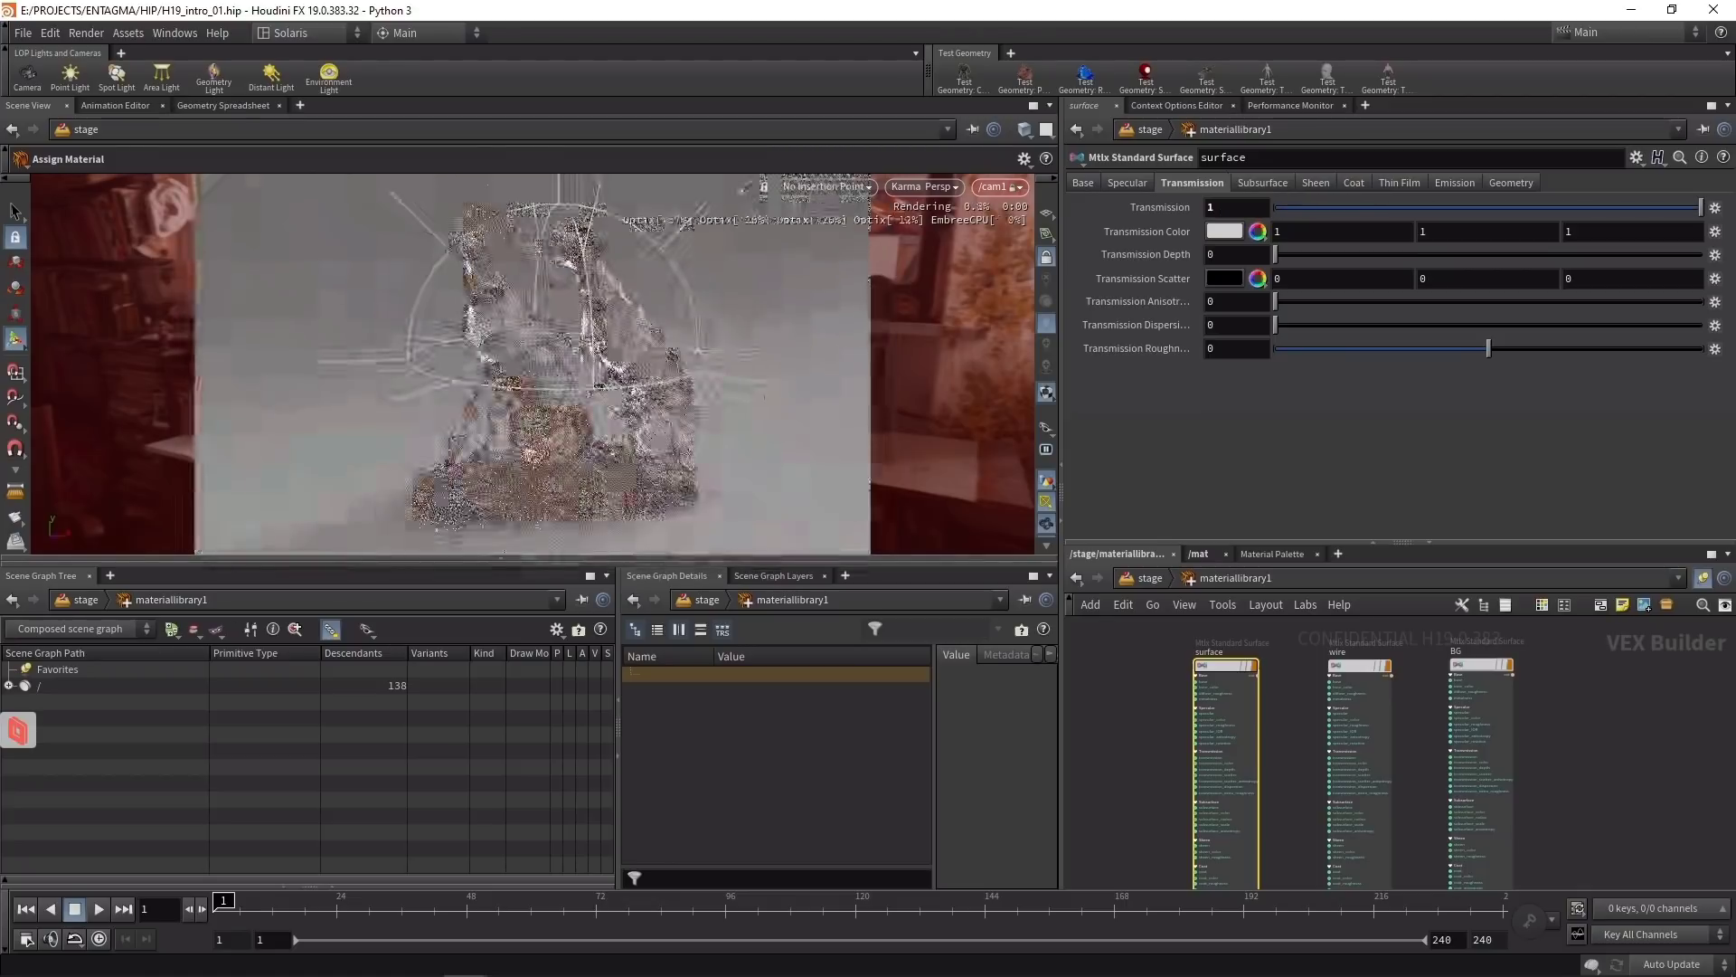
# Step: Return to the stage network and review the Assign Material and Scene Import nodes' settings
pyautogui.click(1149, 577)
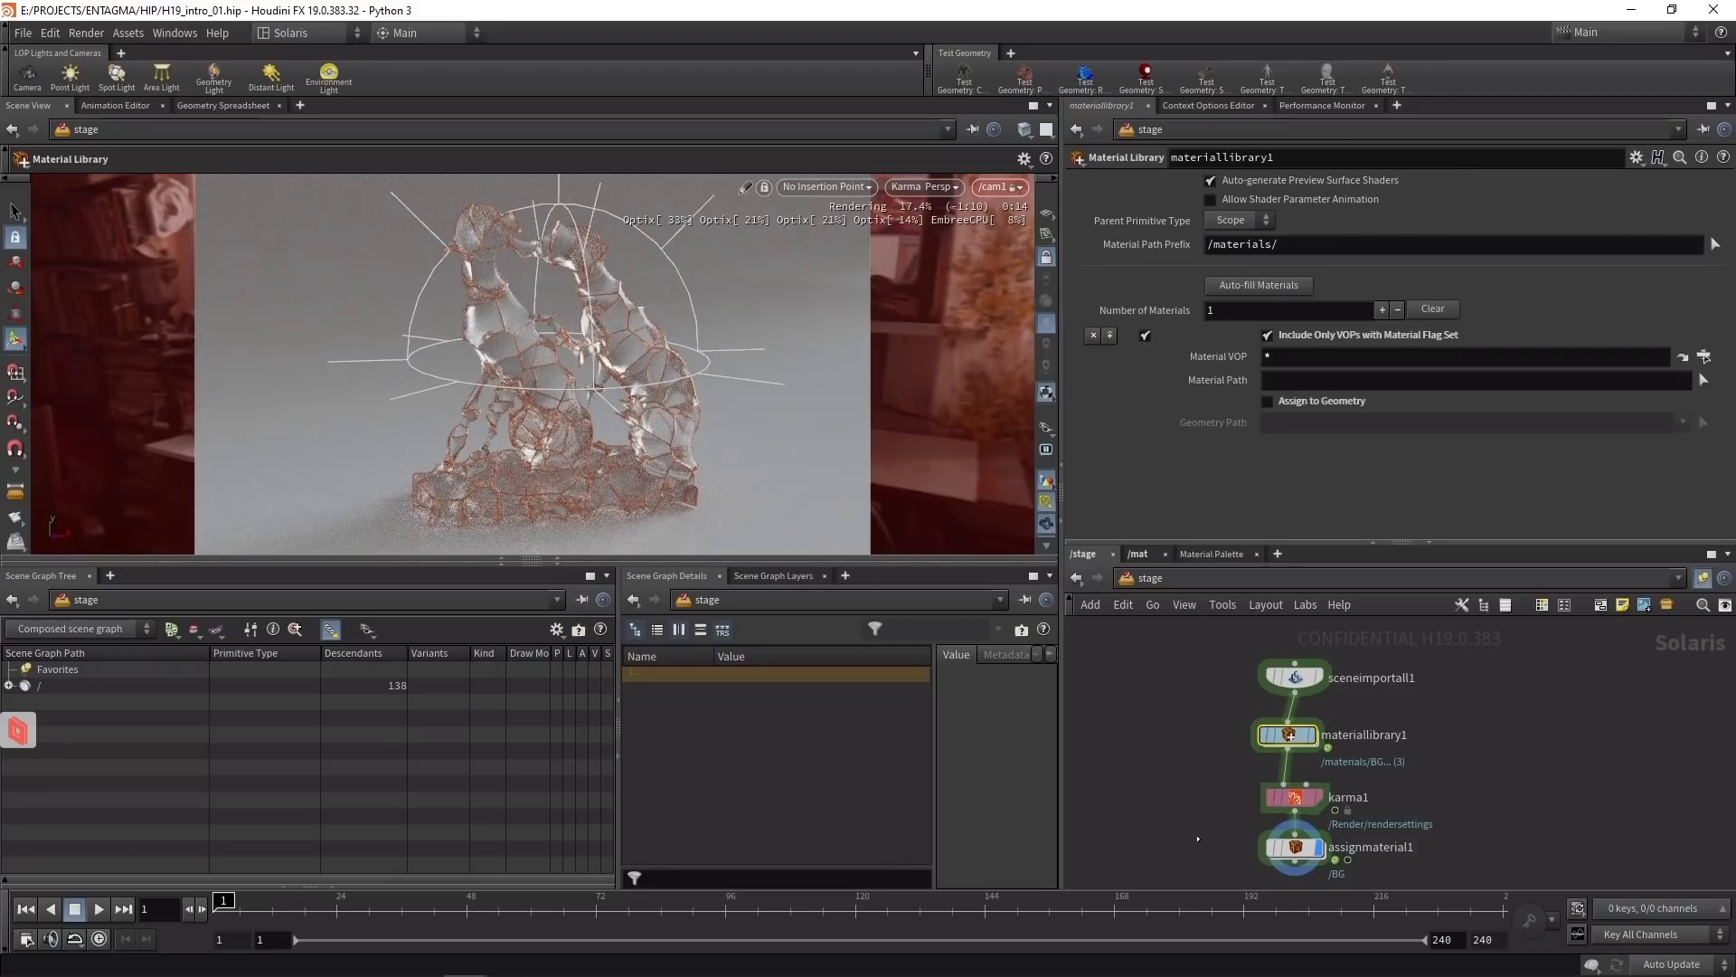
pyautogui.moveTo(1204, 840); pyautogui.dragTo(1344, 871)
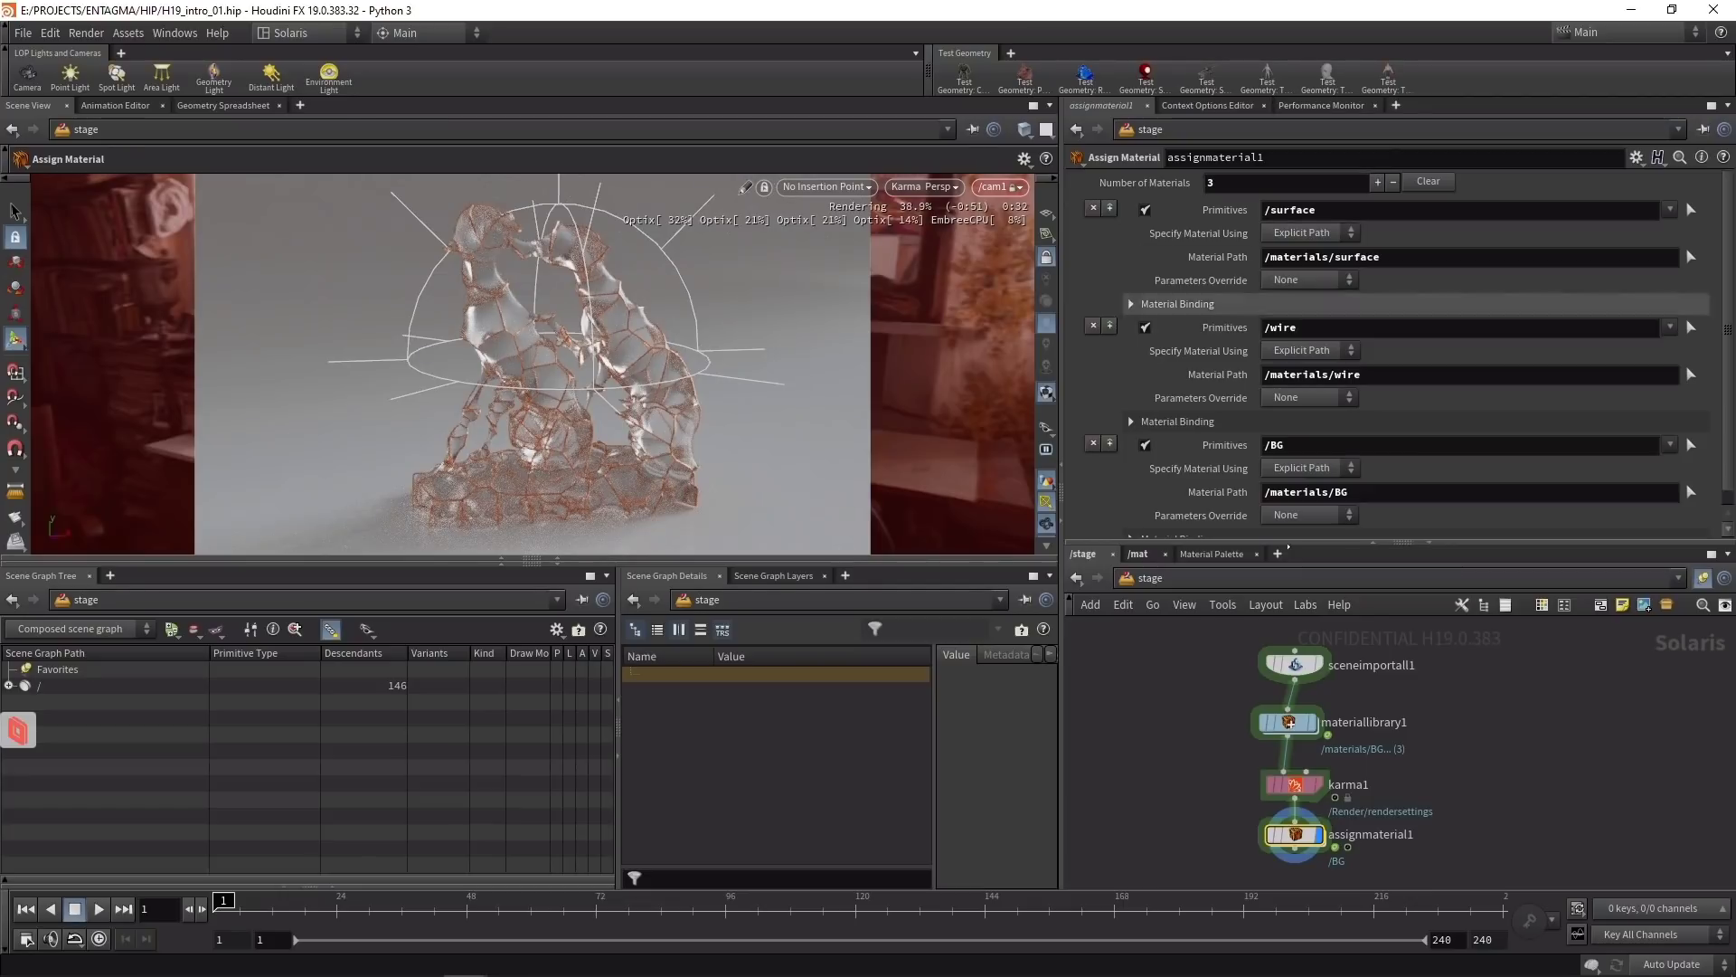
pyautogui.click(1295, 664)
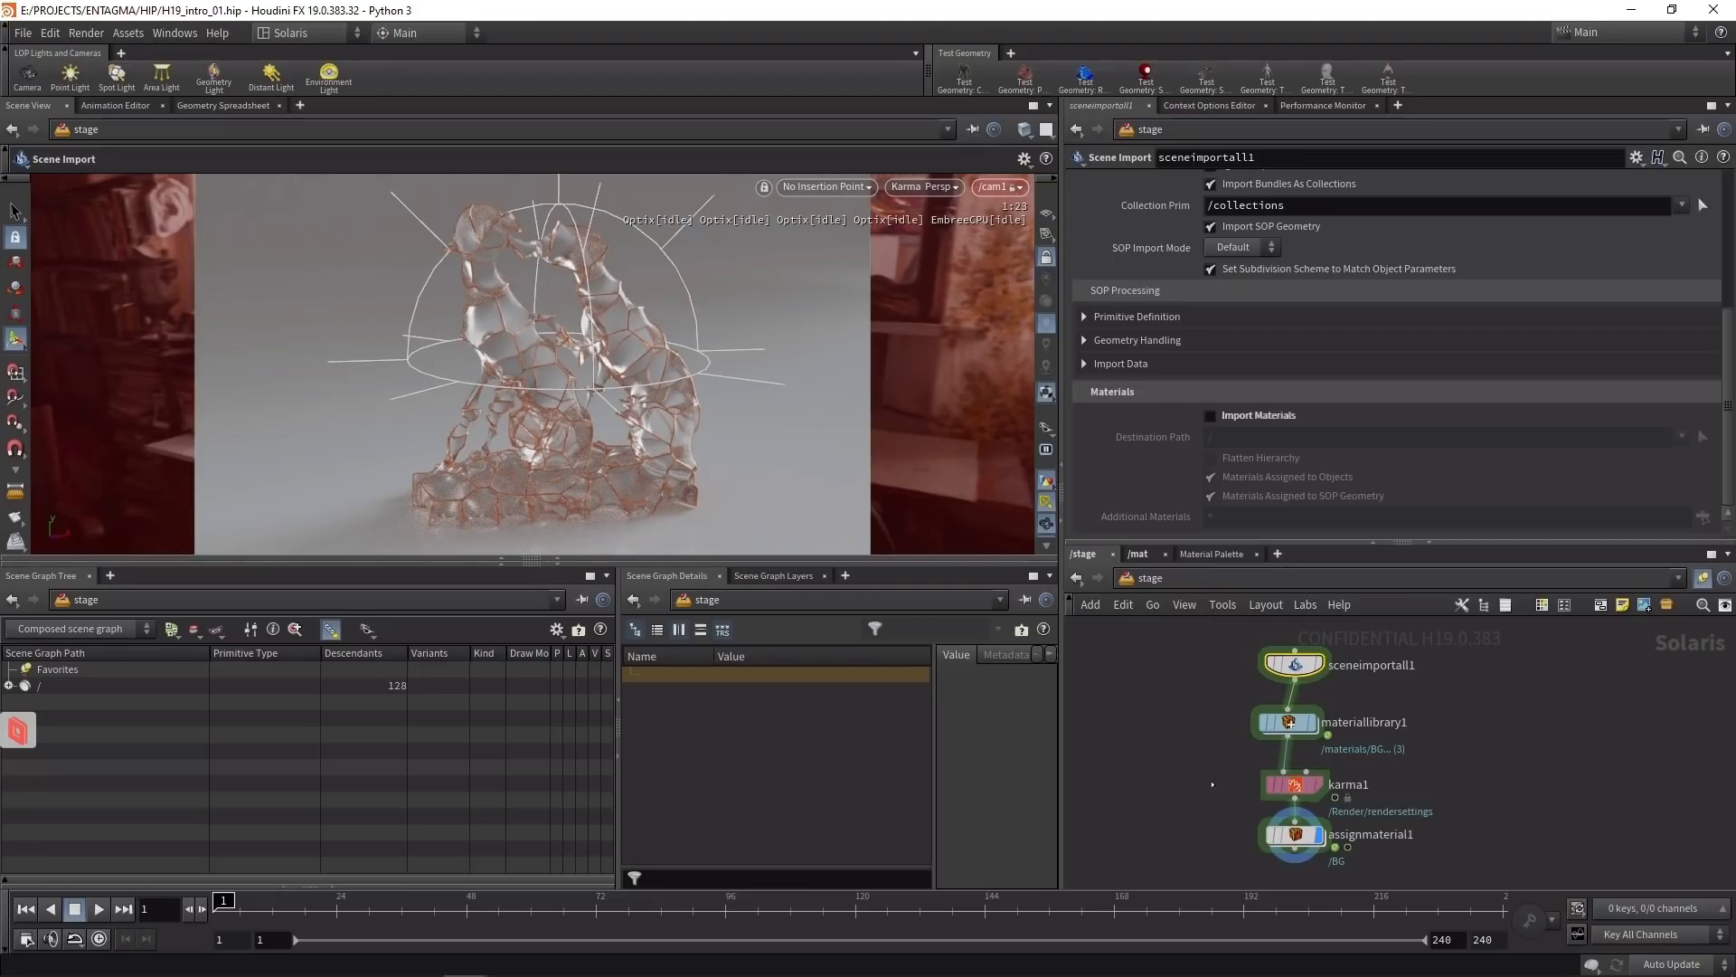
# Step: Switch to the Build desktop and enlarge the network editor to show the surface geometry's node chain
pyautogui.click(310, 33)
pyautogui.click(289, 54)
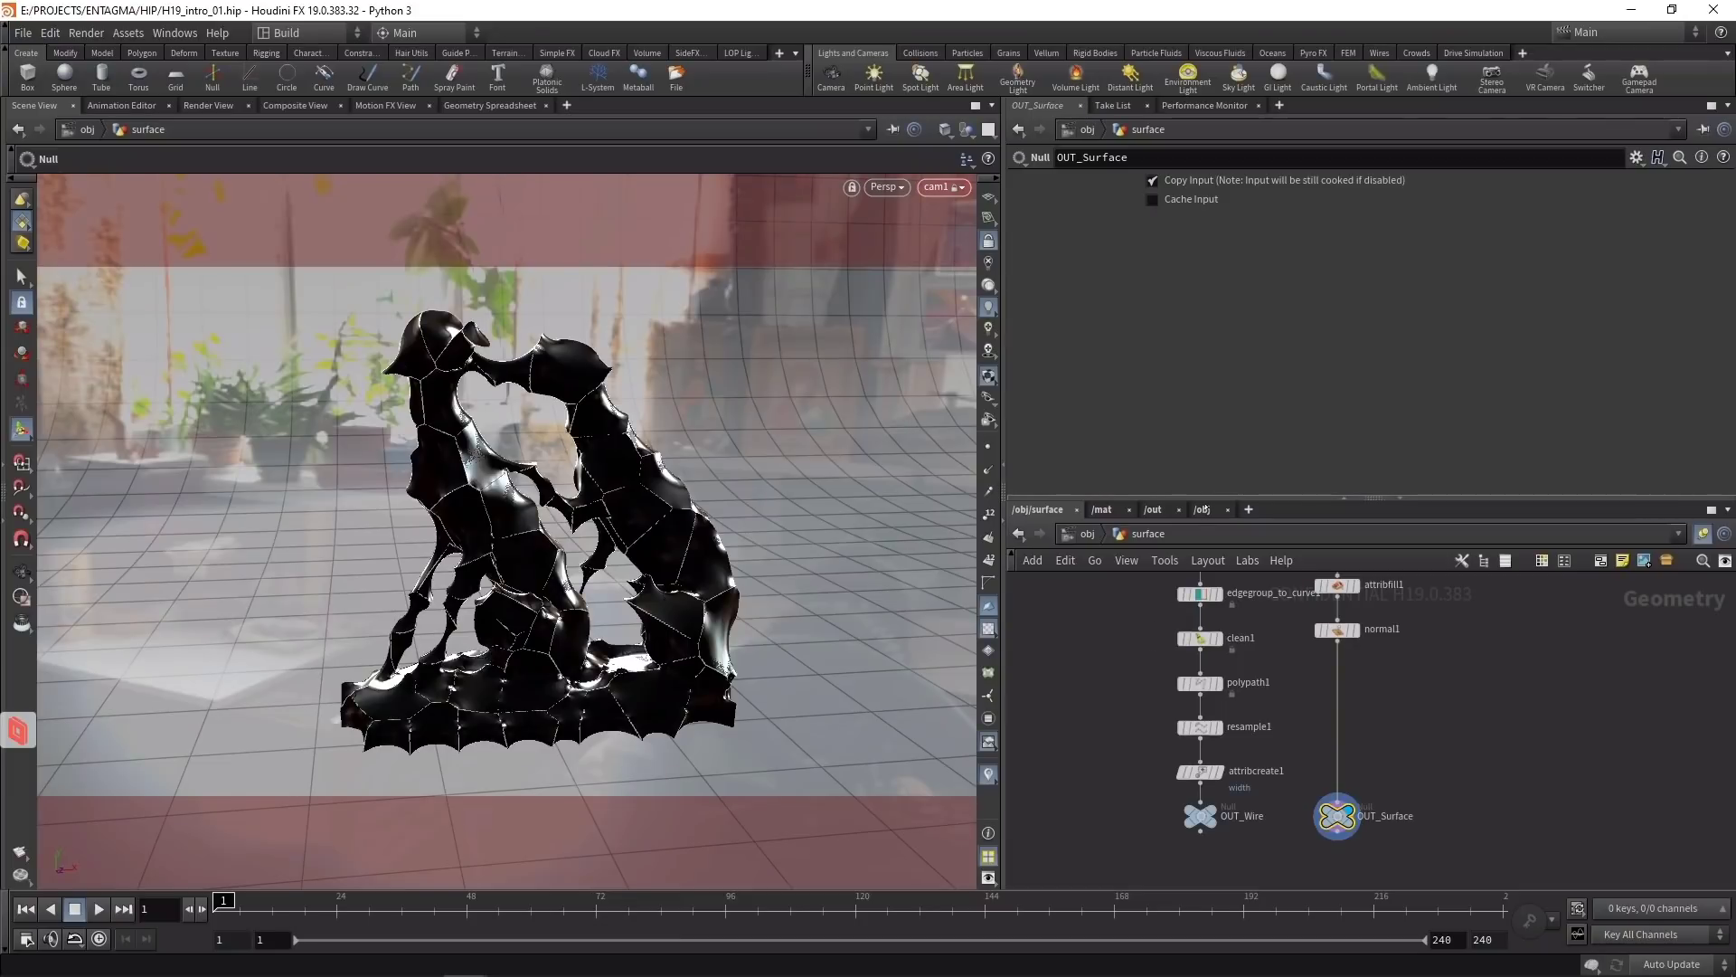
pyautogui.moveTo(1206, 498); pyautogui.dragTo(1207, 444)
pyautogui.moveTo(1139, 612); pyautogui.dragTo(1094, 665, button='middle')
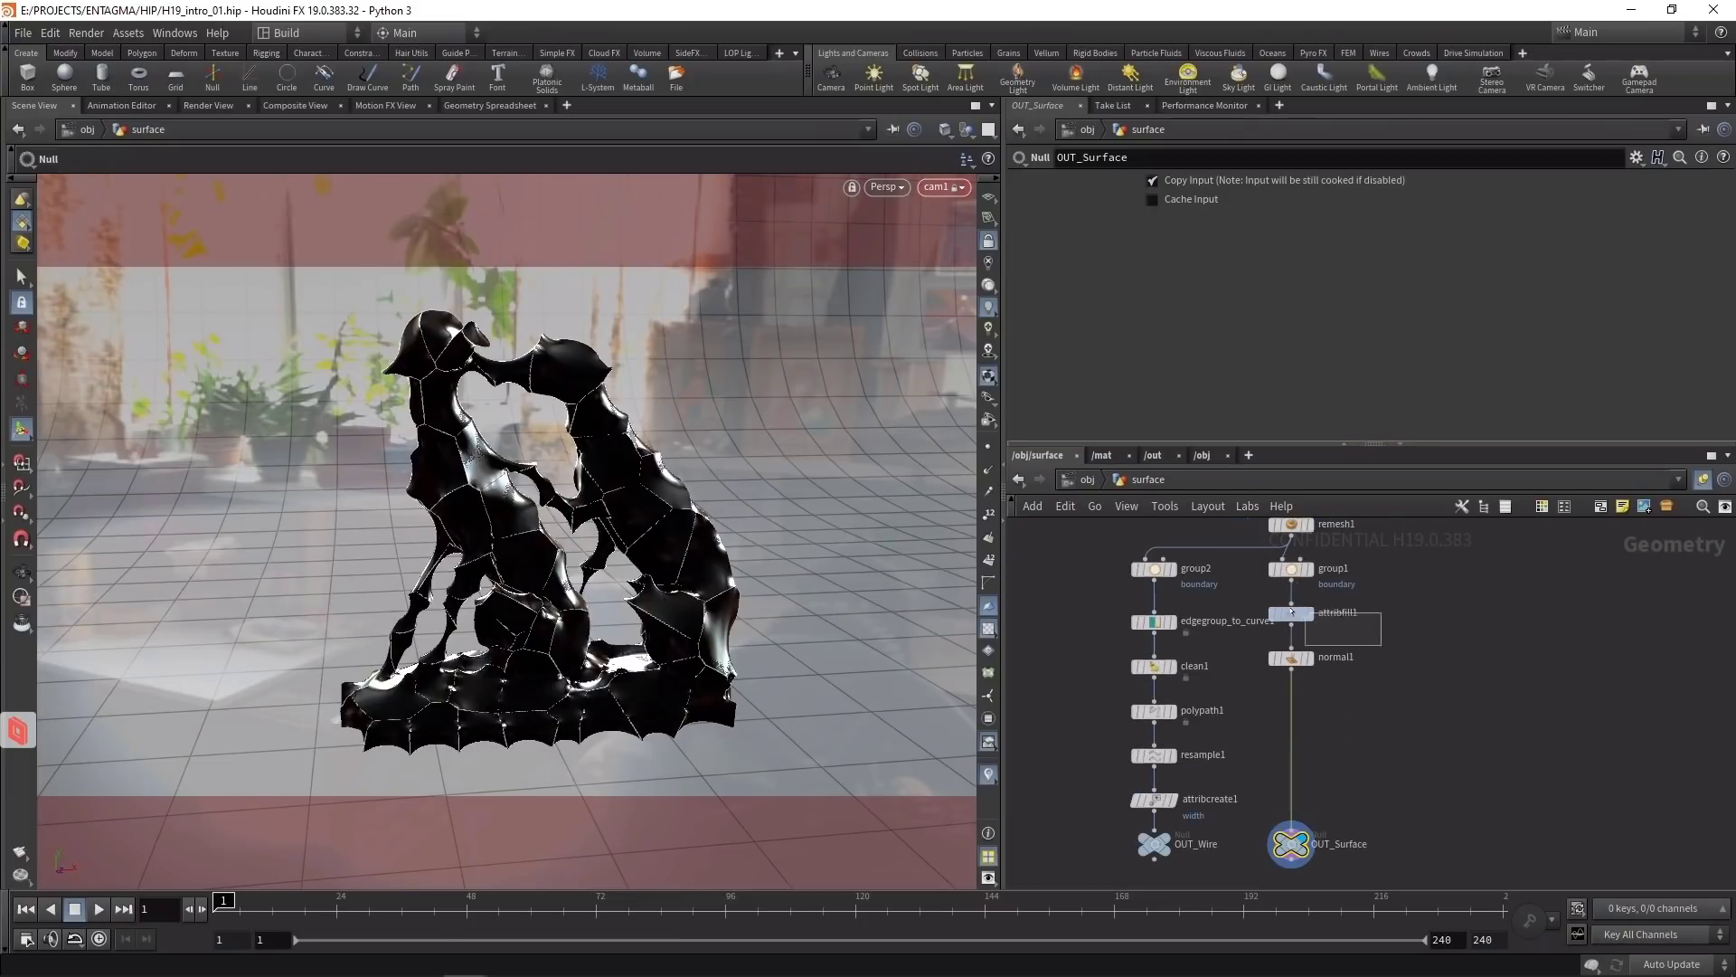
# Step: Examine the Attribute Fill node's settings in the surface network and return to the object level
pyautogui.click(1291, 613)
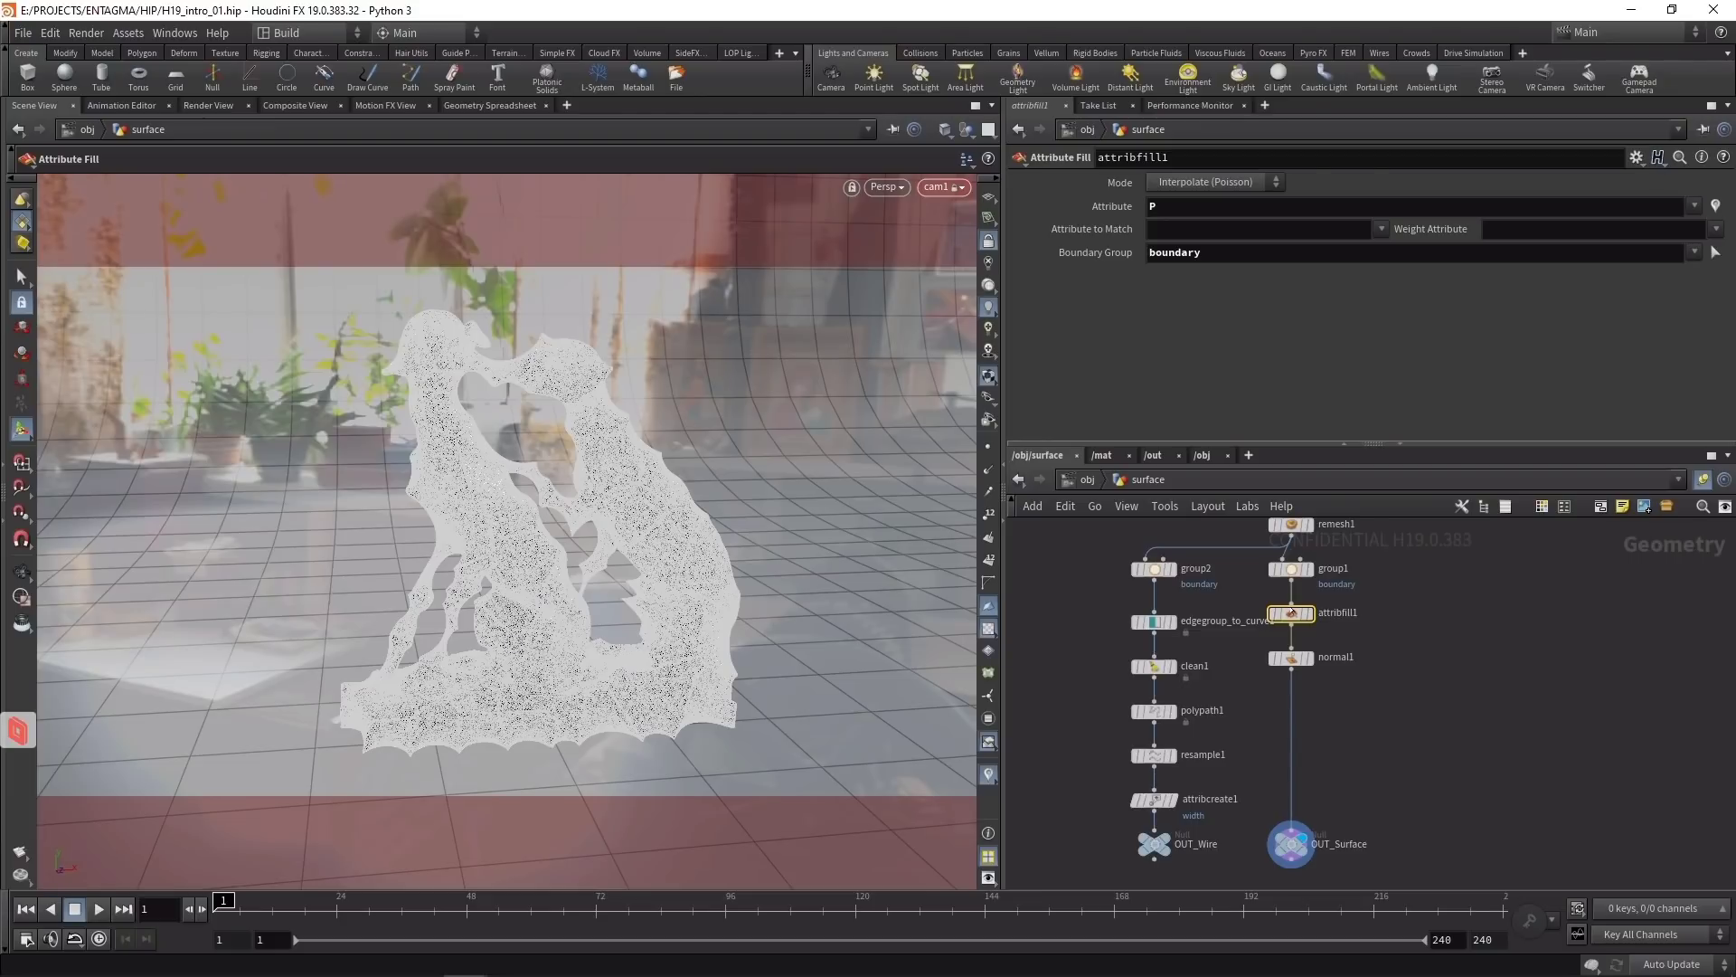
pyautogui.moveTo(1292, 609); pyautogui.dragTo(1212, 508, button='right')
pyautogui.click(1086, 479)
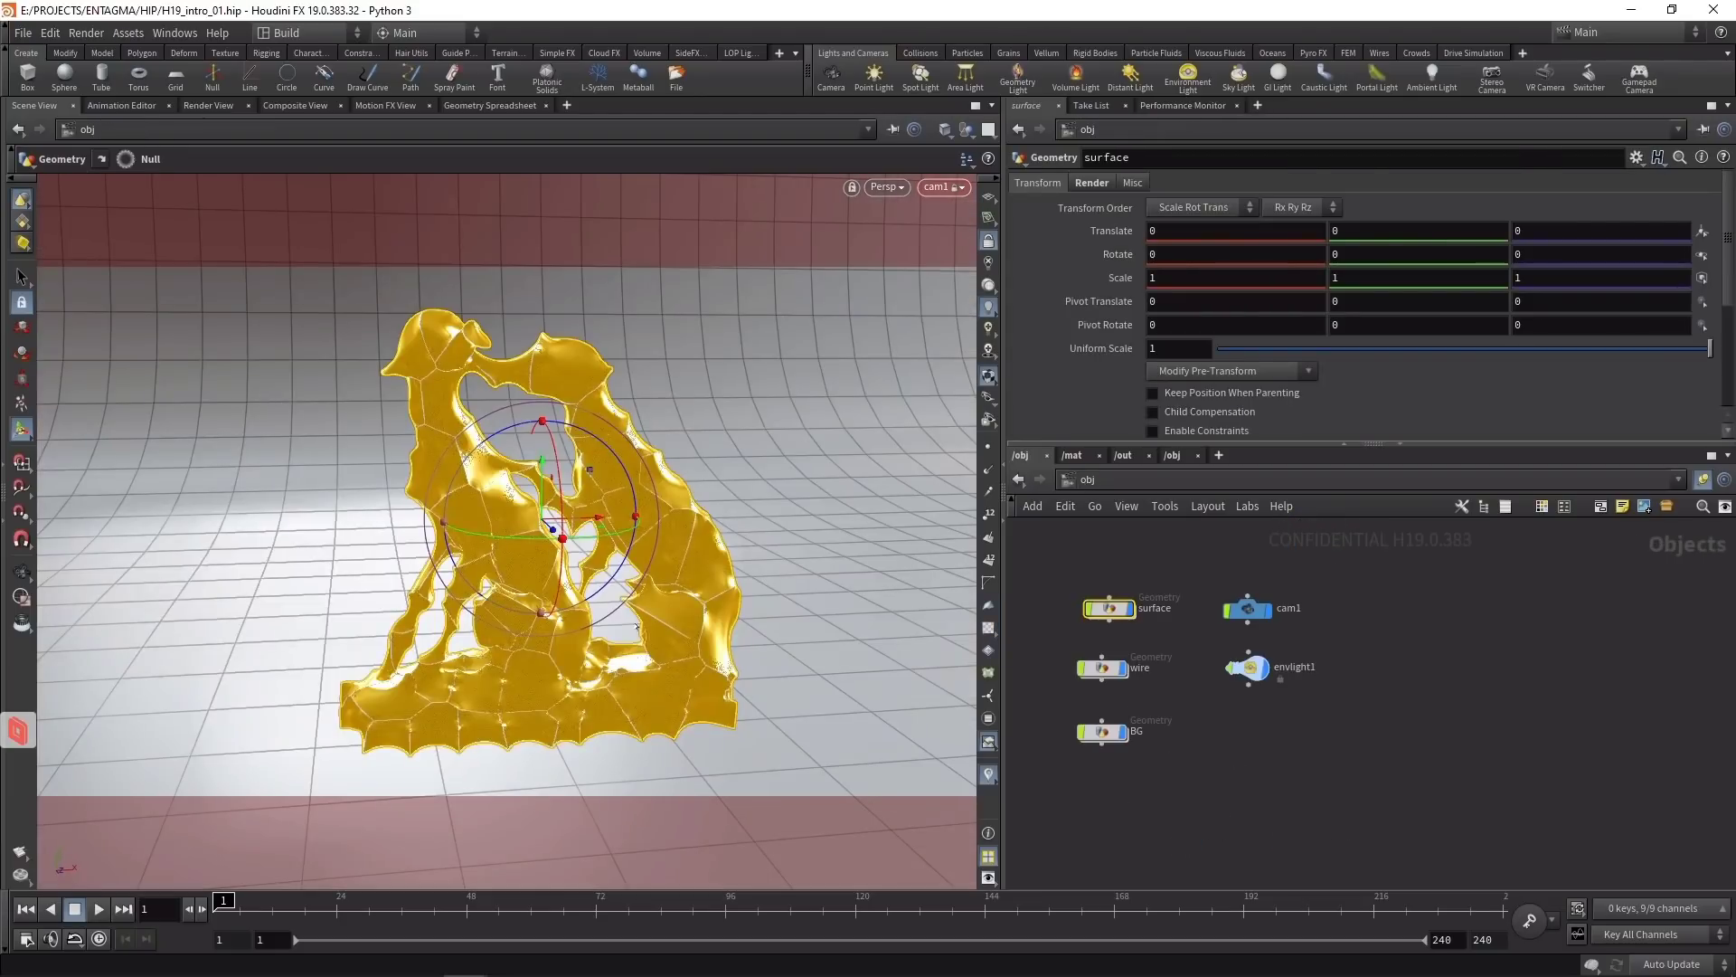